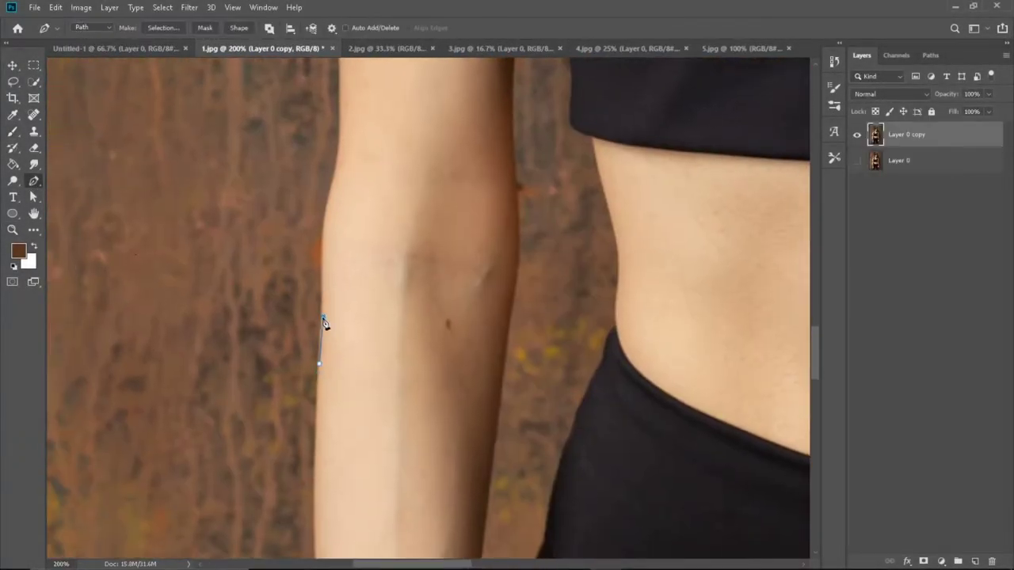
# Step: Place five more Pen anchors up the arm's left edge, ending near the shoulder
pyautogui.click(323, 274)
pyautogui.scroll(2, 323, 274)
pyautogui.click(338, 287)
pyautogui.scroll(2, 337, 286)
pyautogui.click(350, 298)
pyautogui.scroll(2, 350, 298)
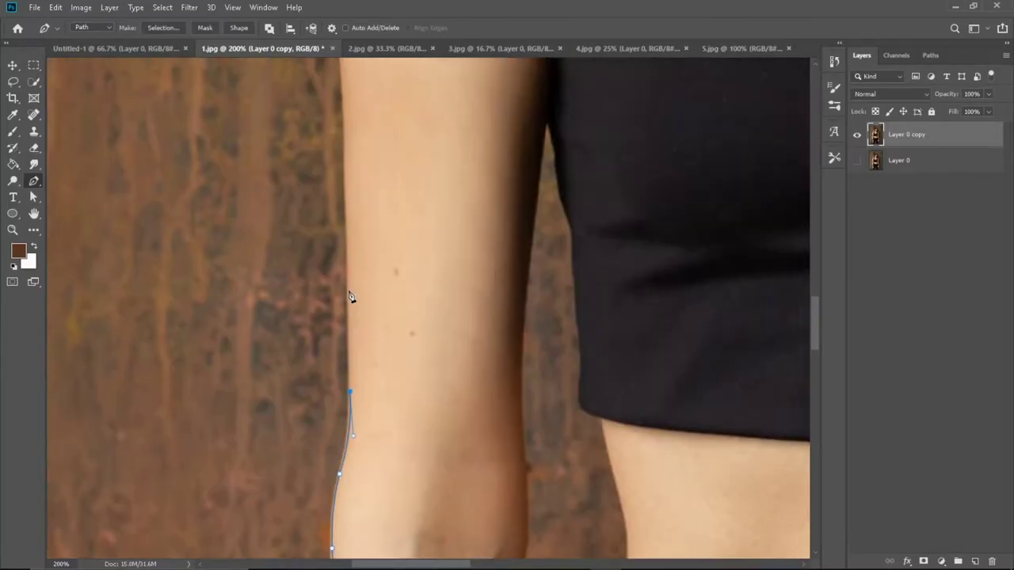
pyautogui.click(344, 274)
pyautogui.scroll(2, 344, 274)
pyautogui.click(350, 269)
pyautogui.scroll(2, 349, 269)
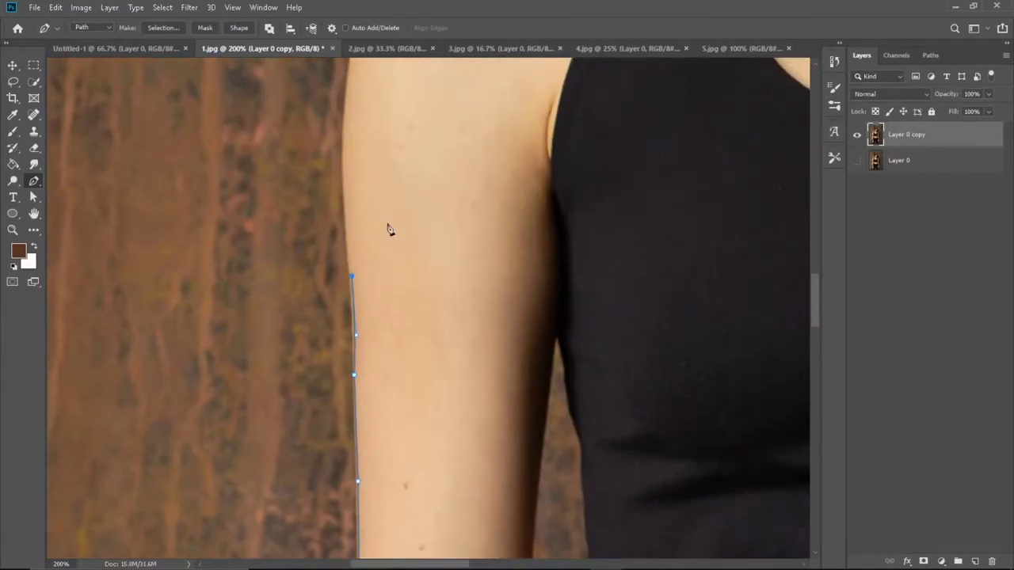
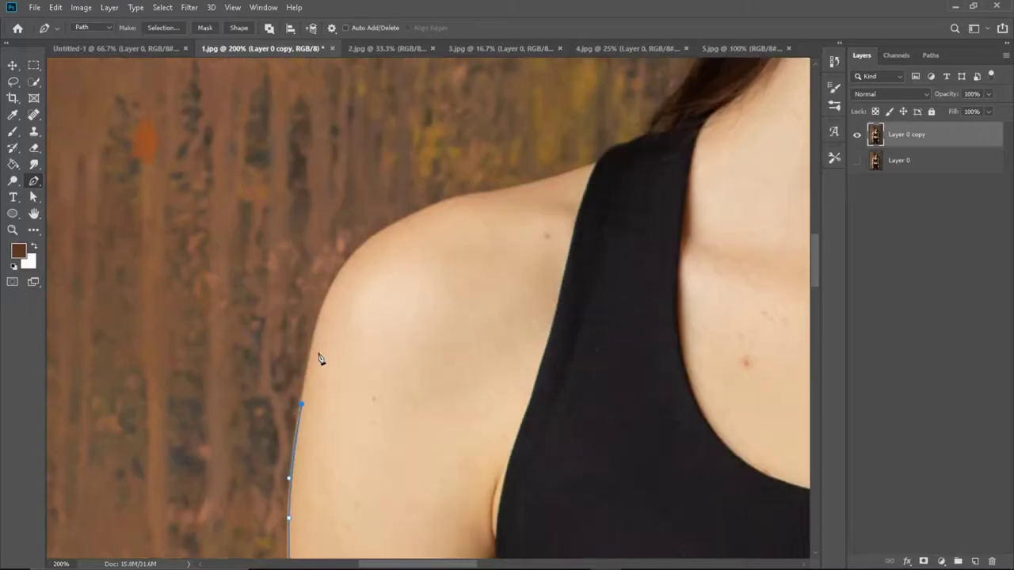
# Step: Place pen anchors over the left shoulder curve and along the strap's top edge
pyautogui.hscroll(2, 313, 356)
pyautogui.click(453, 226)
pyautogui.hscroll(2, 453, 226)
pyautogui.click(407, 256)
pyautogui.hscroll(2, 407, 256)
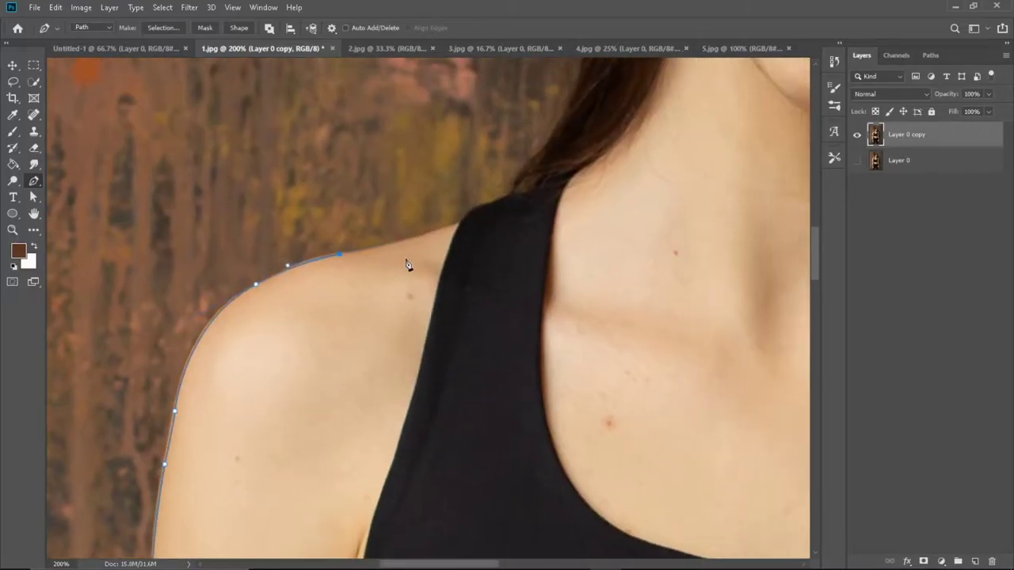
pyautogui.hscroll(2, 392, 246)
pyautogui.click(437, 233)
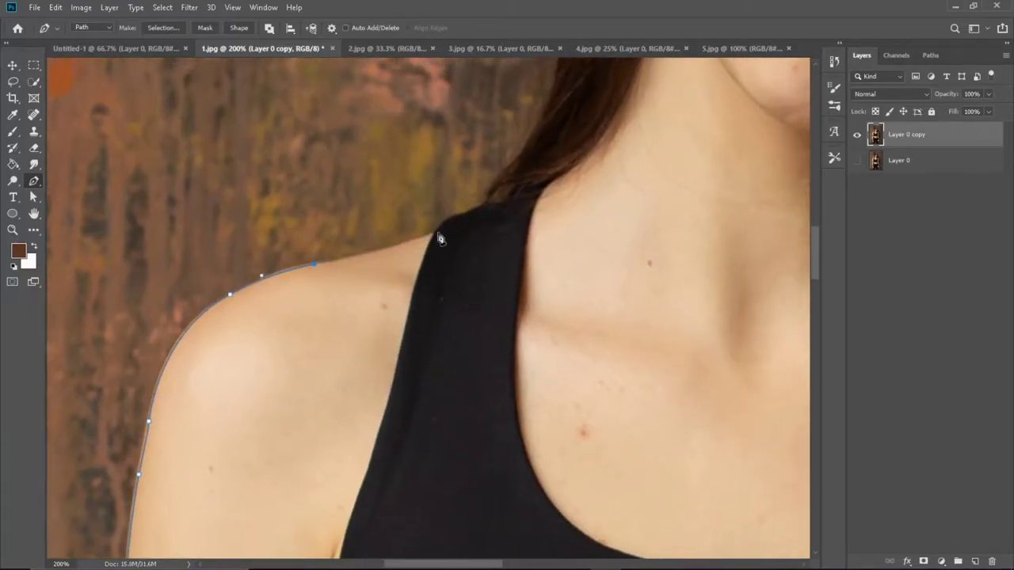
pyautogui.hotkey('ctrl', '+')
pyautogui.click(434, 255)
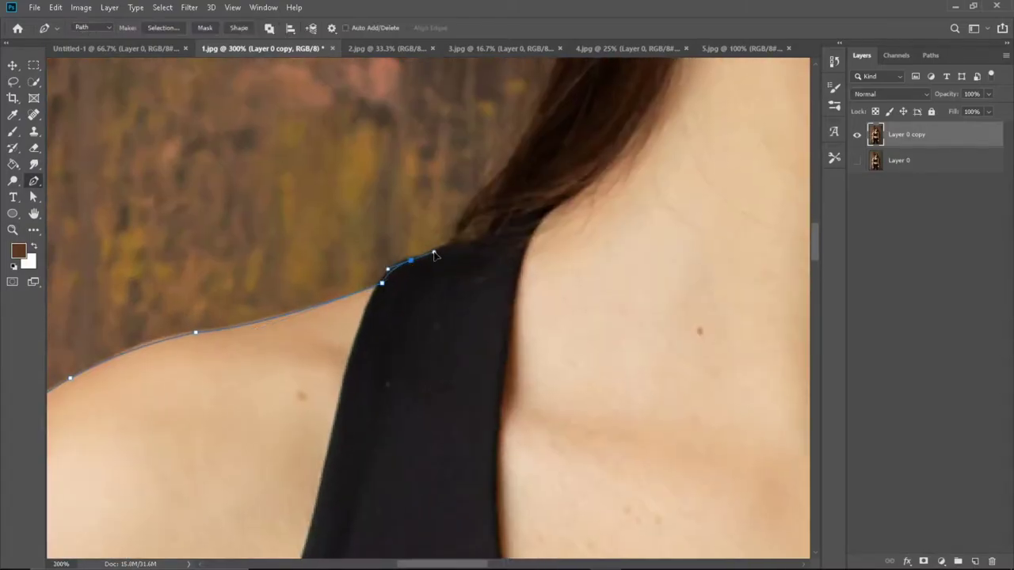
# Step: Carry the path up the neck to the ear with a curved anchor
pyautogui.hscroll(2, 528, 244)
pyautogui.scroll(1, 430, 258)
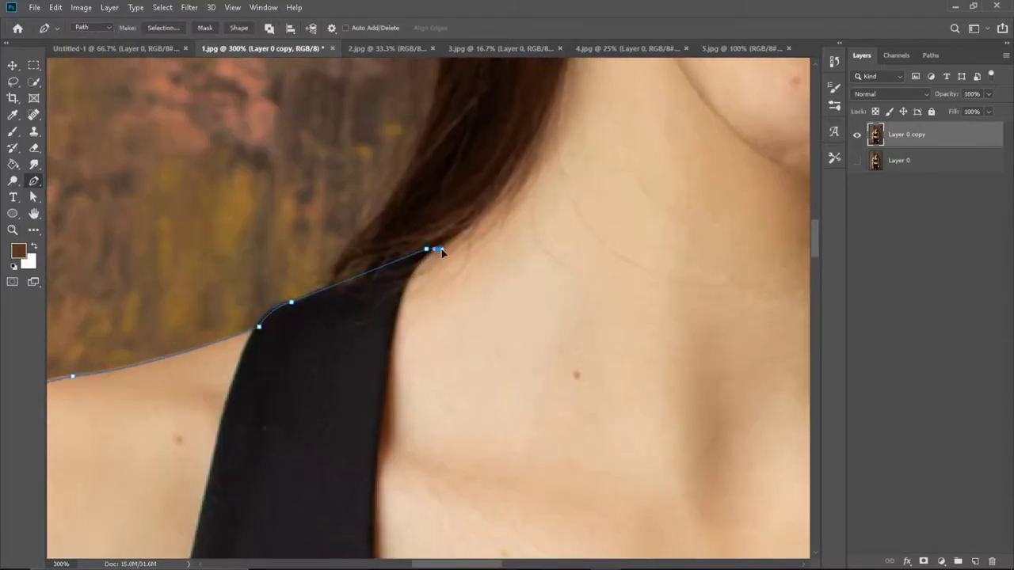
pyautogui.scroll(-2, 441, 248)
pyautogui.scroll(2, 492, 208)
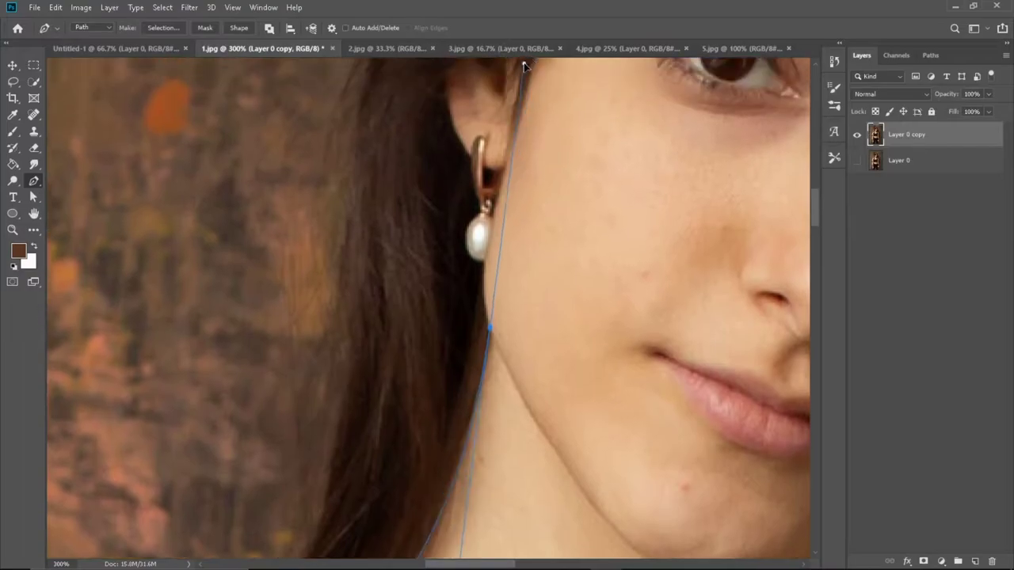
pyautogui.scroll(-5, 476, 262)
pyautogui.press('z')
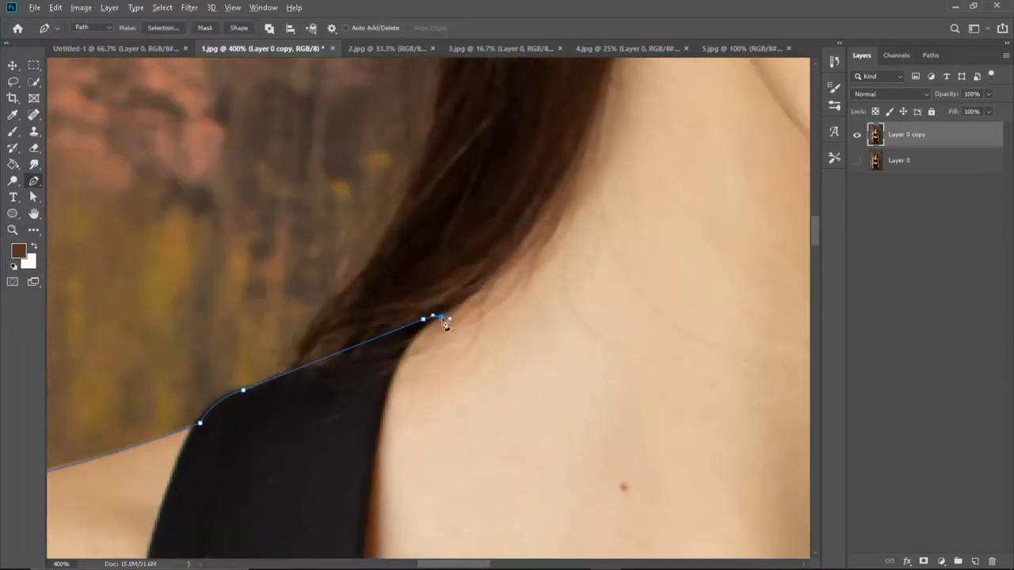
pyautogui.press('p')
pyautogui.scroll(5, 452, 309)
pyautogui.scroll(-2, 450, 290)
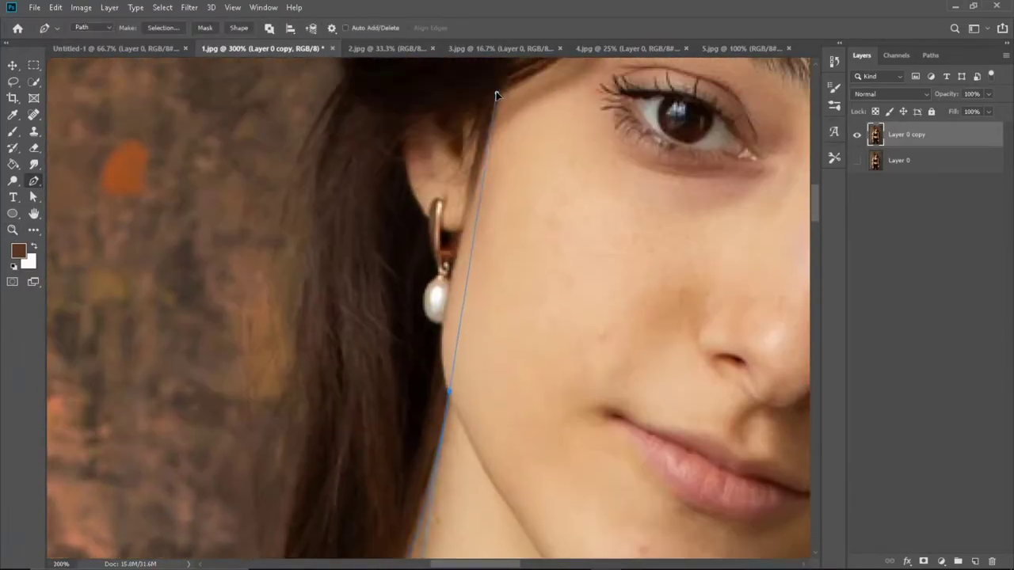
pyautogui.scroll(2, 508, 217)
pyautogui.moveTo(508, 214); pyautogui.dragTo(568, 213)
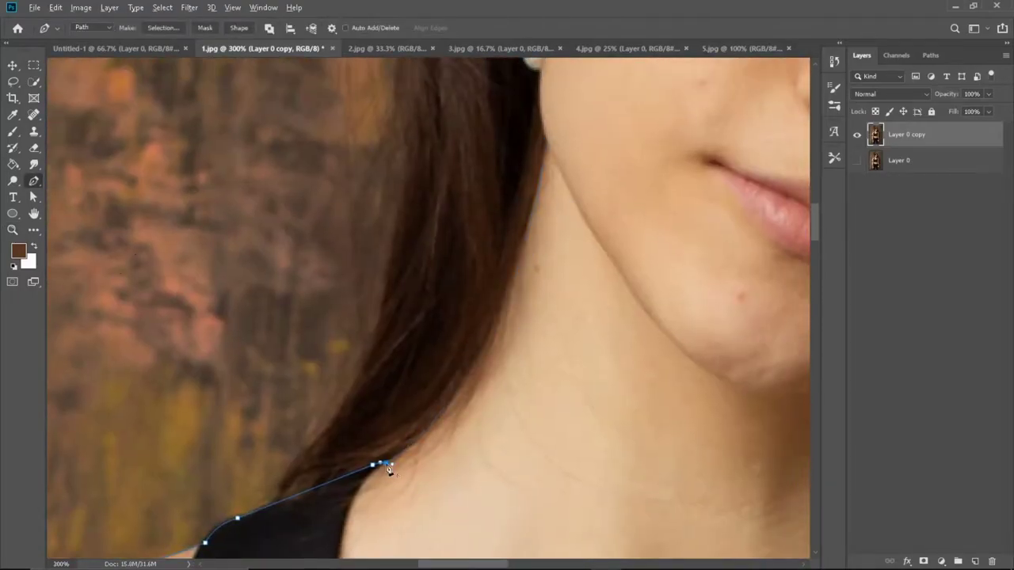
pyautogui.scroll(1, 389, 470)
pyautogui.scroll(-1, 454, 408)
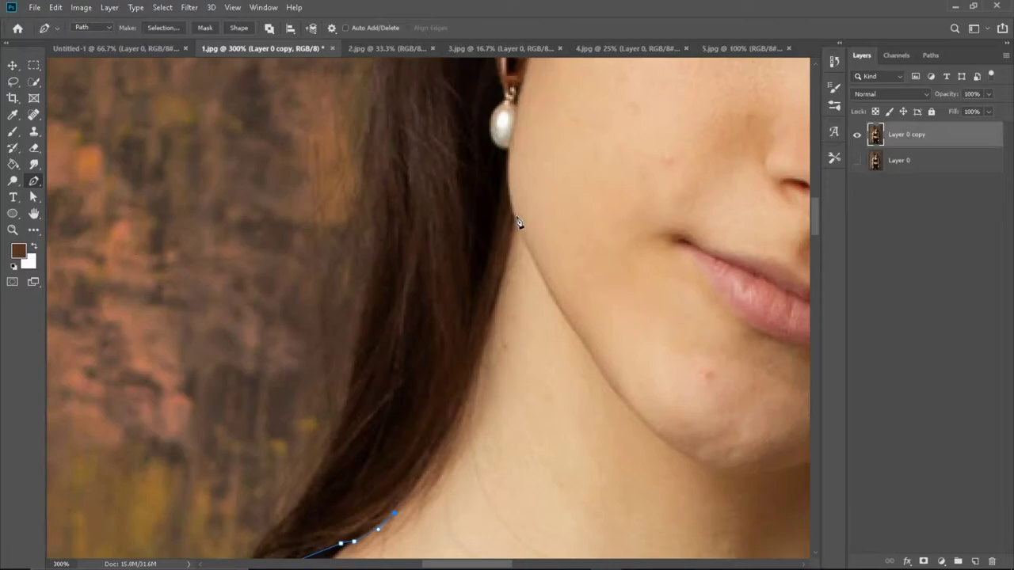
pyautogui.scroll(1, 400, 362)
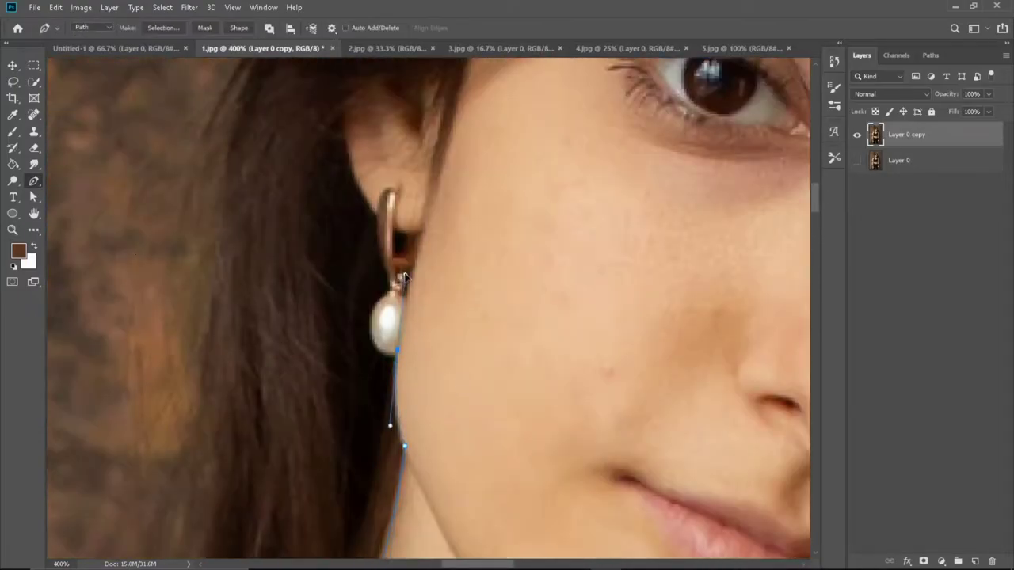
pyautogui.scroll(3, 404, 293)
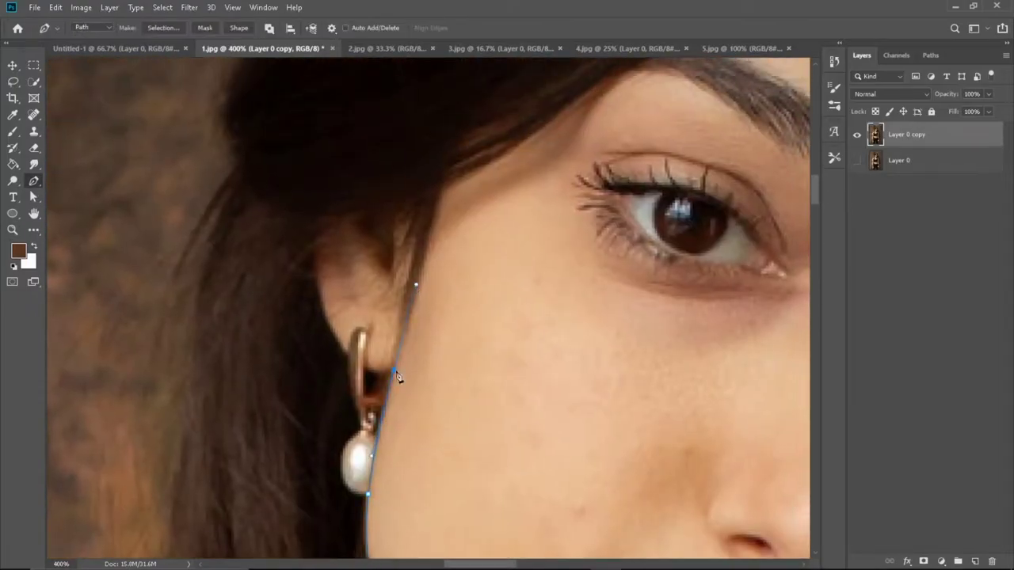
pyautogui.scroll(2, 399, 378)
pyautogui.scroll(-1, 403, 271)
pyautogui.scroll(-1, 464, 310)
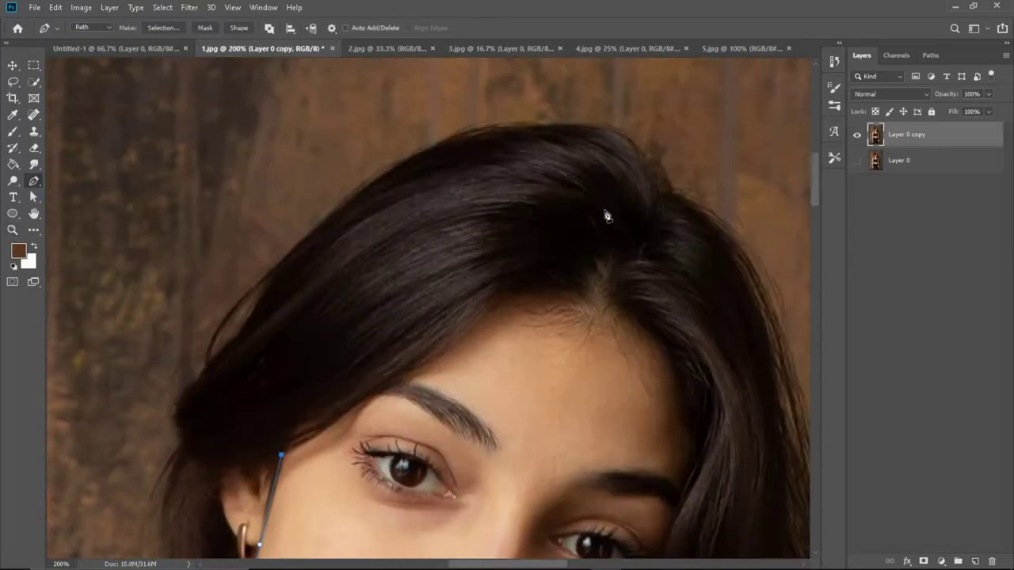
# Step: Curve the path over the top of the hair and down its side, undoing misplaced anchors
pyautogui.moveTo(460, 201); pyautogui.dragTo(575, 212)
pyautogui.scroll(-2, 462, 206)
pyautogui.hscroll(3, 462, 206)
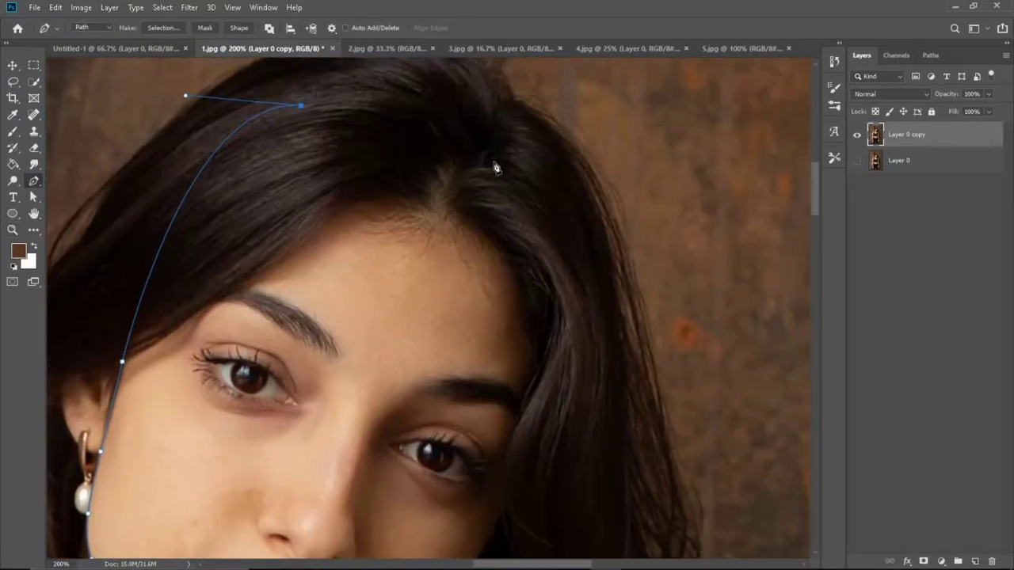
pyautogui.moveTo(579, 249); pyautogui.dragTo(580, 381)
pyautogui.hotkey('ctrl', 'z')
pyautogui.moveTo(581, 339); pyautogui.dragTo(550, 544)
pyautogui.hotkey('ctrl', 'z')
pyautogui.moveTo(582, 200); pyautogui.dragTo(588, 339)
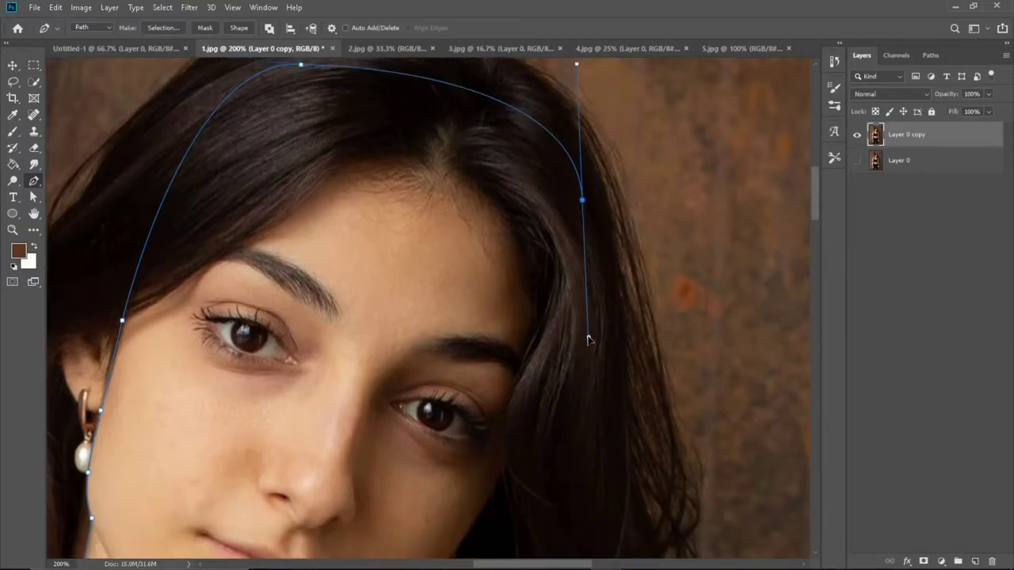
pyautogui.scroll(-3, 584, 207)
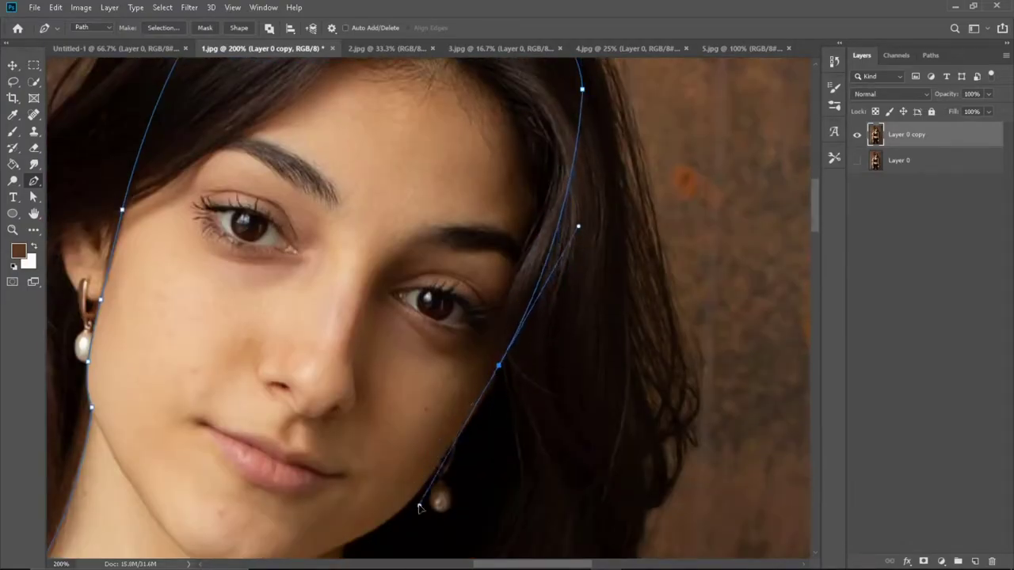
pyautogui.keyDown('alt'); pyautogui.scroll(-2, 472, 309); pyautogui.keyUp('alt')
pyautogui.keyDown('alt'); pyautogui.scroll(1, 473, 309); pyautogui.keyUp('alt')
pyautogui.keyDown('alt'); pyautogui.scroll(1, 631, 231); pyautogui.keyUp('alt')
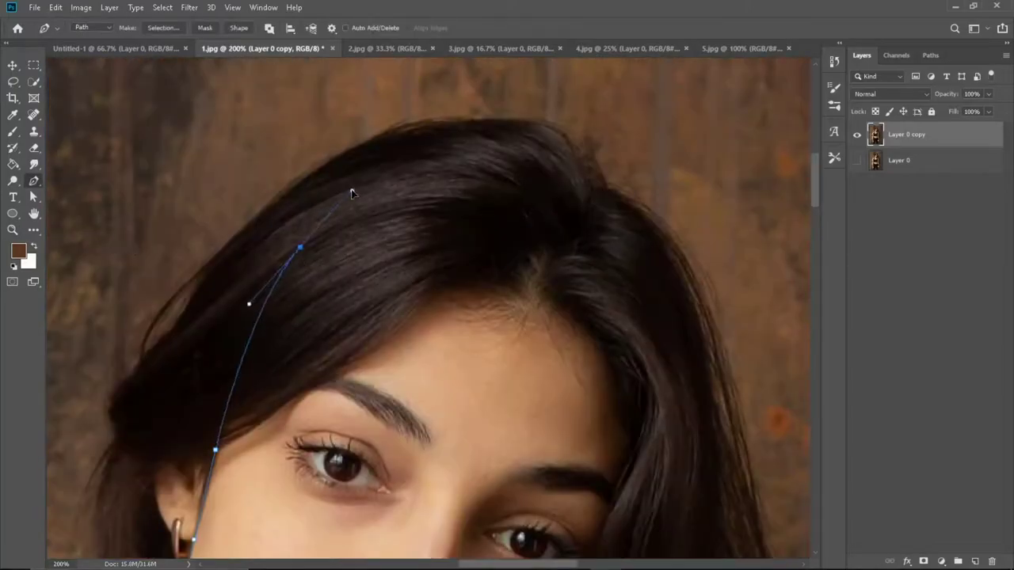
# Step: Add curved anchors at the hairline, near the head top and along the hair edge
pyautogui.moveTo(492, 194); pyautogui.dragTo(618, 282)
pyautogui.scroll(-2, 555, 237)
pyautogui.moveTo(498, 156); pyautogui.dragTo(520, 174)
pyautogui.scroll(-1, 521, 195)
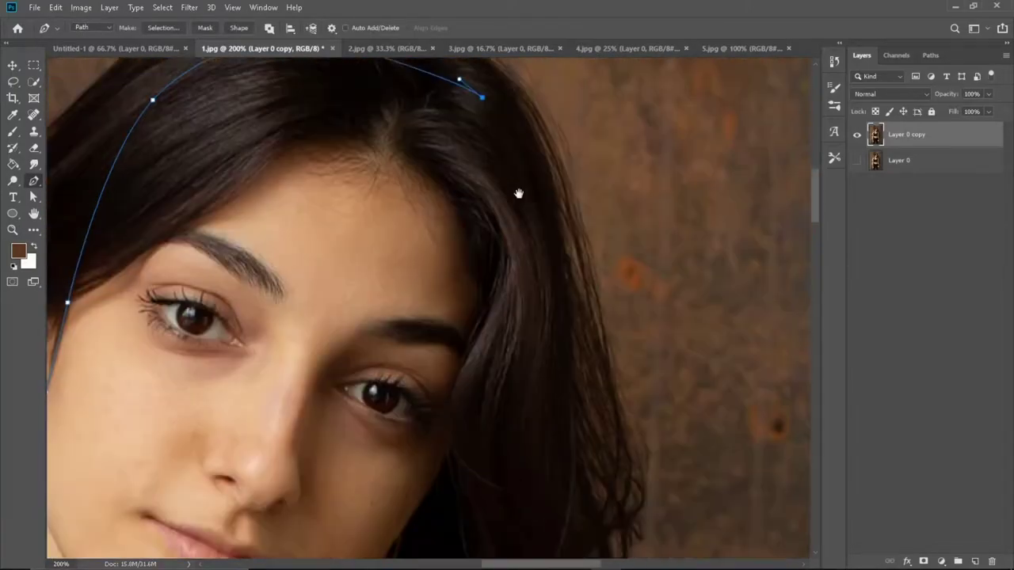
pyautogui.moveTo(529, 259); pyautogui.dragTo(520, 317)
pyautogui.scroll(-2, 519, 332)
pyautogui.click(461, 329)
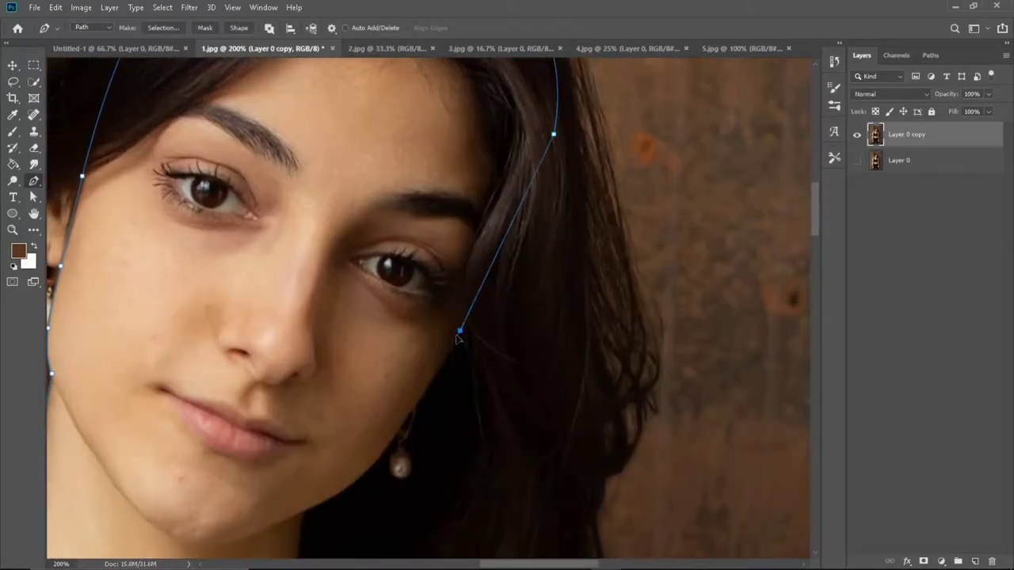
# Step: Zoom in on the chin and earring and extend the path along the right jaw
pyautogui.press('z')
pyautogui.click(536, 276)
pyautogui.press('p')
pyautogui.scroll(-3, 516, 267)
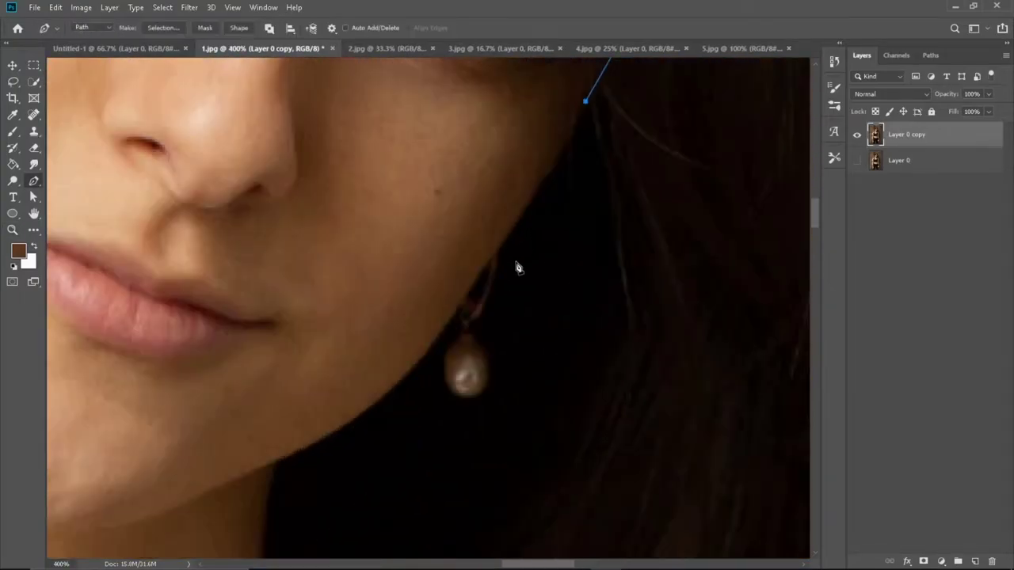
pyautogui.scroll(-1, 471, 281)
pyautogui.scroll(-2, 450, 316)
pyautogui.moveTo(408, 303)
pyautogui.mouseDown()
pyautogui.moveTo(342, 331)
pyautogui.moveTo(486, 198)
pyautogui.mouseUp()
pyautogui.click(464, 217)
# Step: Anchor the path where hair meets the right shoulder, undoing the misplaced shoulder segment
pyautogui.scroll(-1, 509, 266)
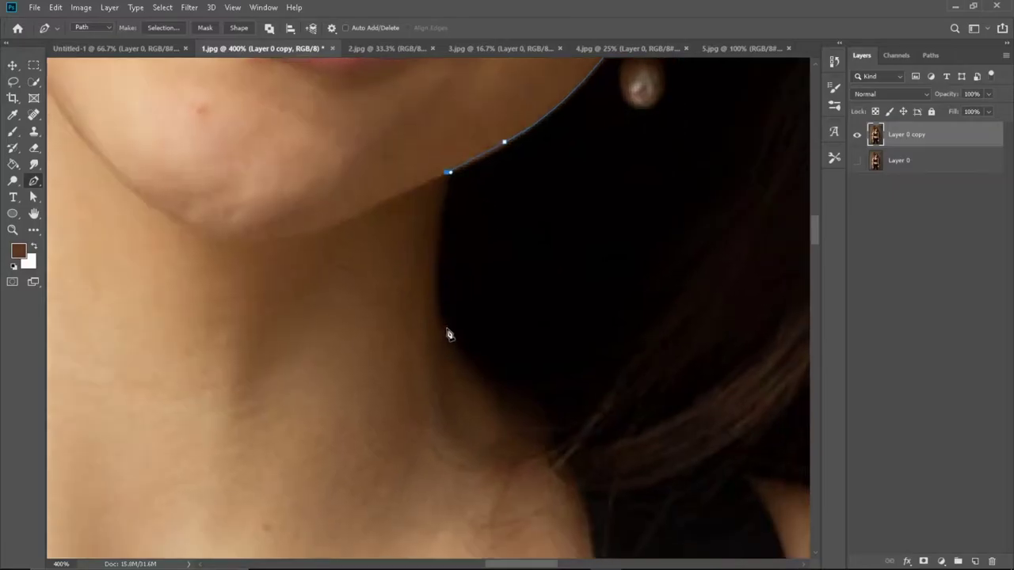
pyautogui.scroll(-2, 443, 349)
pyautogui.hscroll(2, 373, 277)
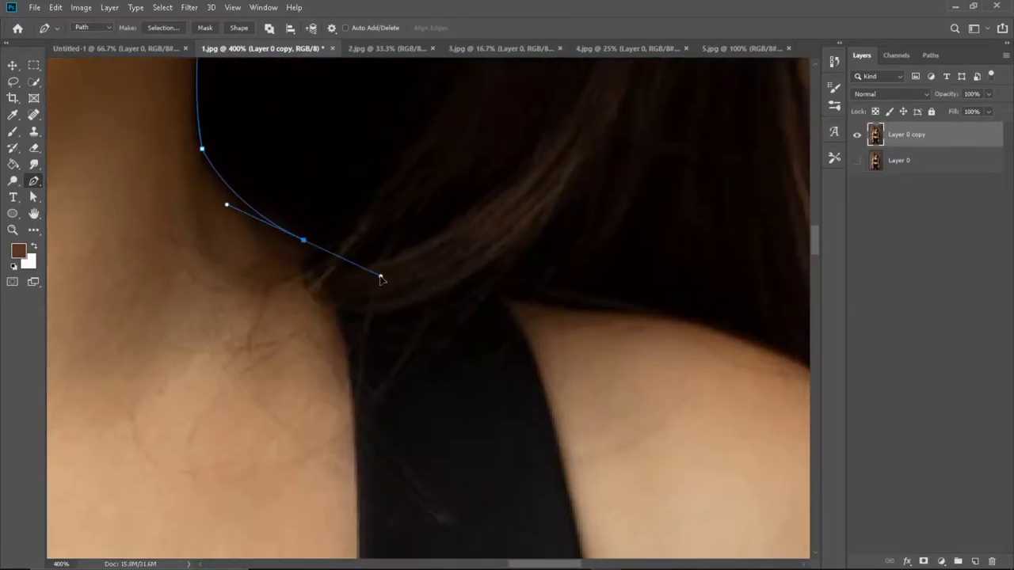
pyautogui.hotkey('ctrl', '+')
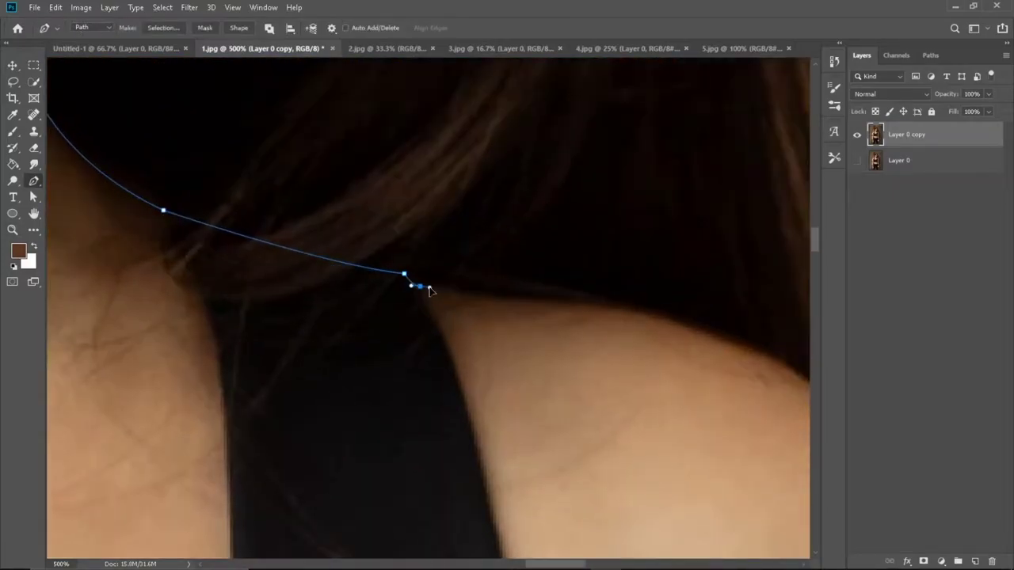
pyautogui.hotkey('ctrl', '-')
pyautogui.moveTo(358, 268); pyautogui.dragTo(436, 272)
pyautogui.moveTo(572, 396); pyautogui.dragTo(464, 249)
pyautogui.moveTo(517, 299)
pyautogui.mouseDown()
pyautogui.moveTo(597, 462)
pyautogui.moveTo(582, 451)
pyautogui.mouseUp()
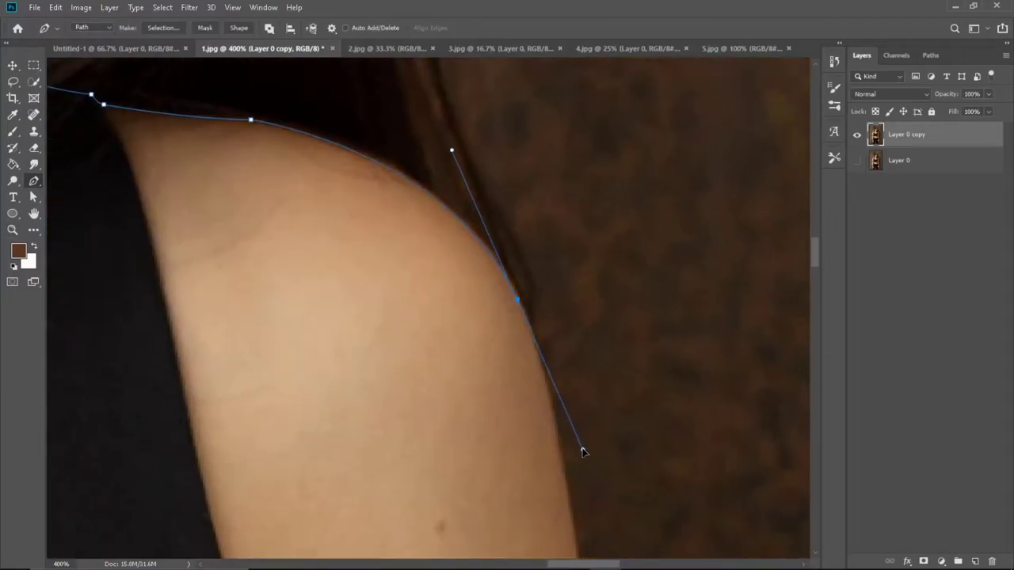
pyautogui.hotkey('ctrl', 'z')
pyautogui.hotkey('ctrl', 'z')
# Step: Add an anchor along the right shoulder's top edge
pyautogui.scroll(1, 262, 243)
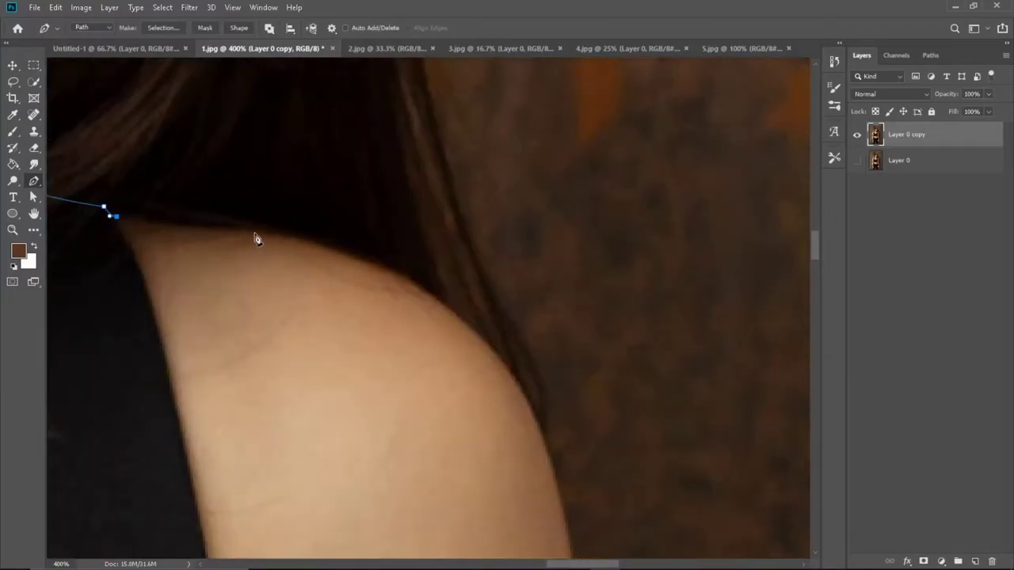
pyautogui.scroll(-1, 364, 243)
pyautogui.click(550, 389)
pyautogui.scroll(-3, 550, 389)
pyautogui.hscroll(1, 550, 389)
pyautogui.scroll(-1, 501, 352)
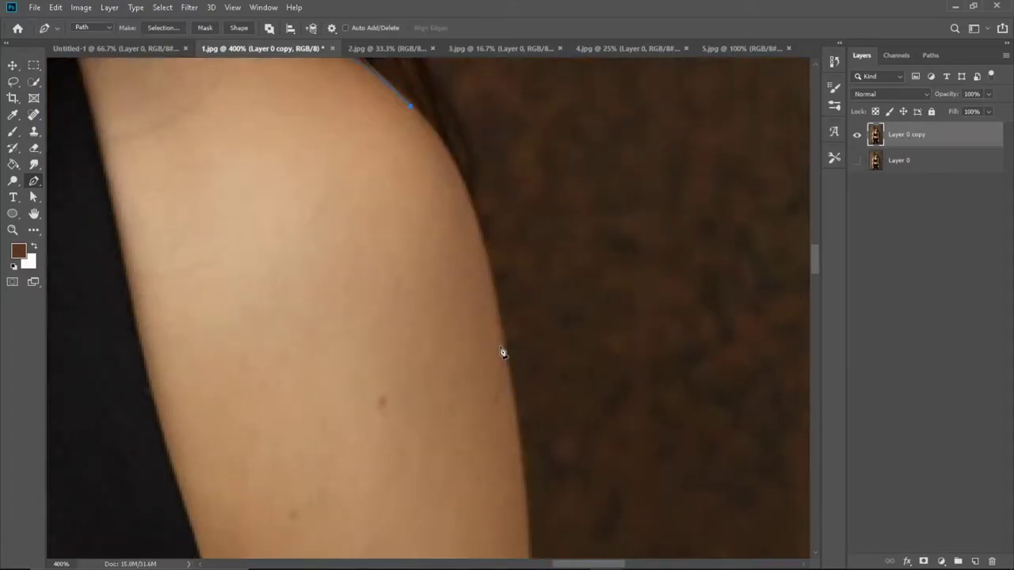
pyautogui.hotkey('ctrl', '-')
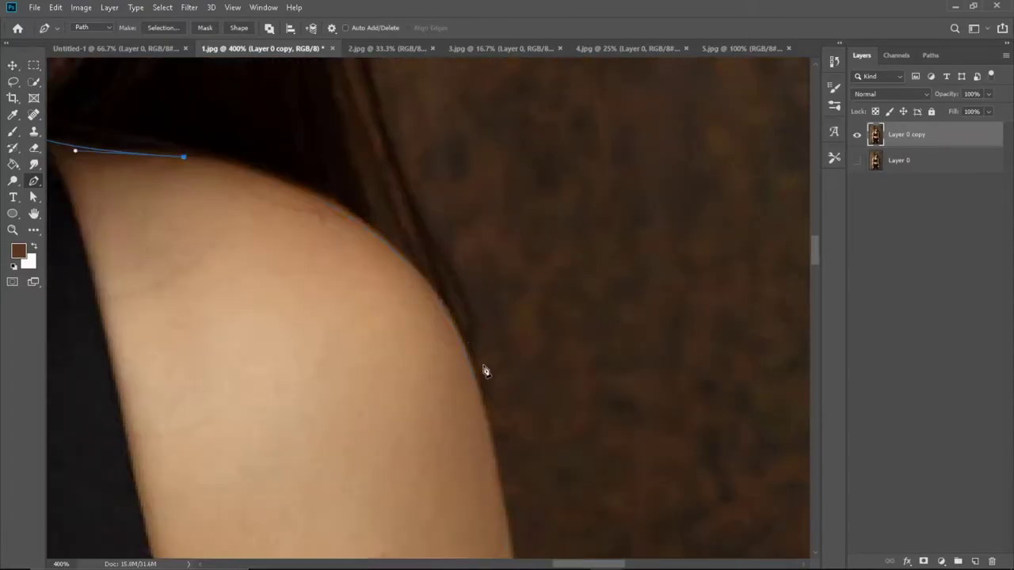
pyautogui.hscroll(-1, 482, 367)
pyautogui.hotkey('ctrl', '+')
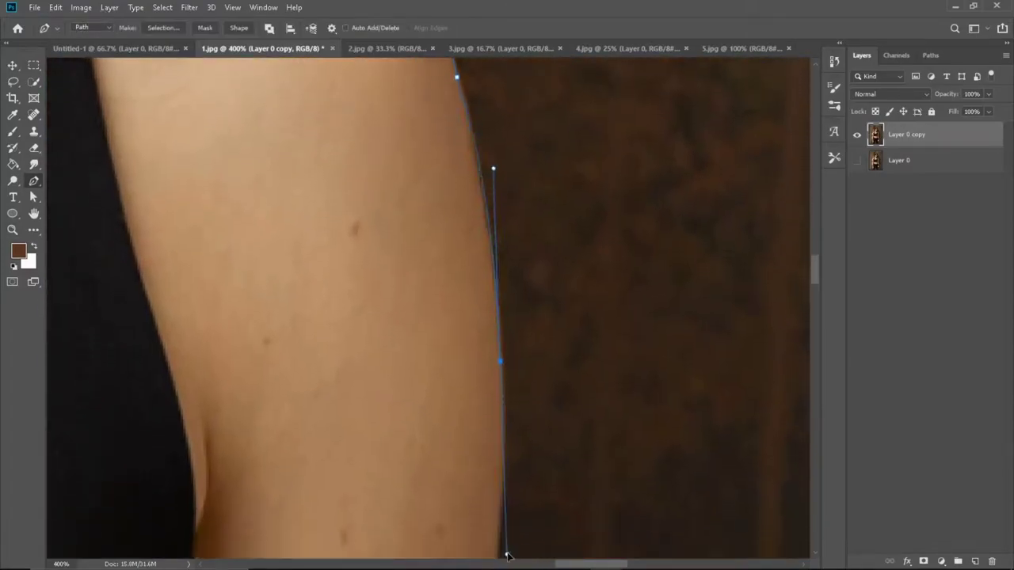
pyautogui.scroll(-2, 507, 385)
# Step: Trace the path down the arm's outer edge with a series of anchors
pyautogui.moveTo(477, 265); pyautogui.dragTo(474, 313)
pyautogui.scroll(-2, 473, 312)
pyautogui.click(470, 274)
pyautogui.scroll(-2, 470, 274)
pyautogui.click(468, 301)
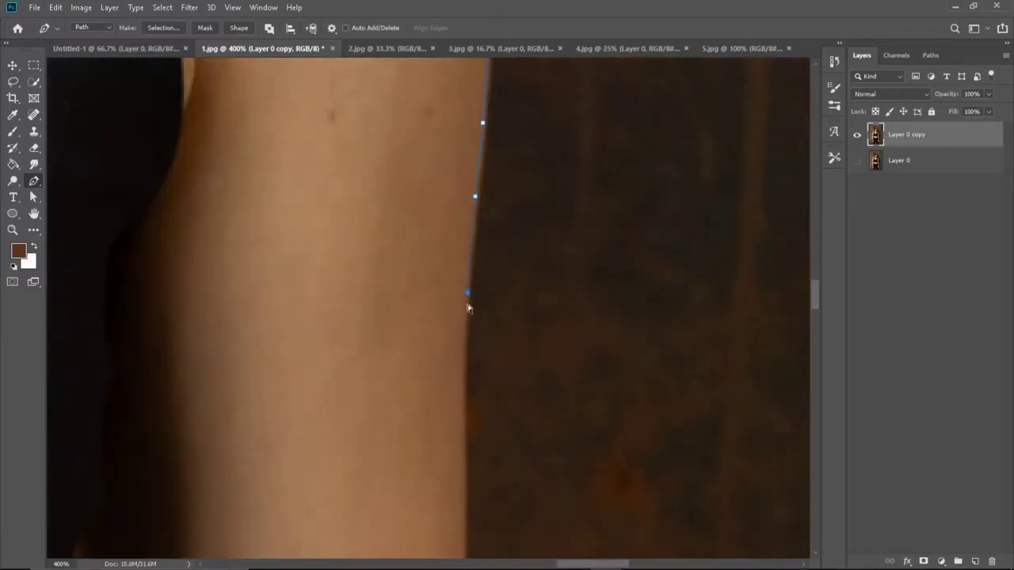
pyautogui.click(466, 402)
pyautogui.scroll(-3, 467, 402)
pyautogui.scroll(-2, 466, 398)
pyautogui.scroll(-2, 467, 398)
pyautogui.moveTo(464, 346); pyautogui.dragTo(484, 398)
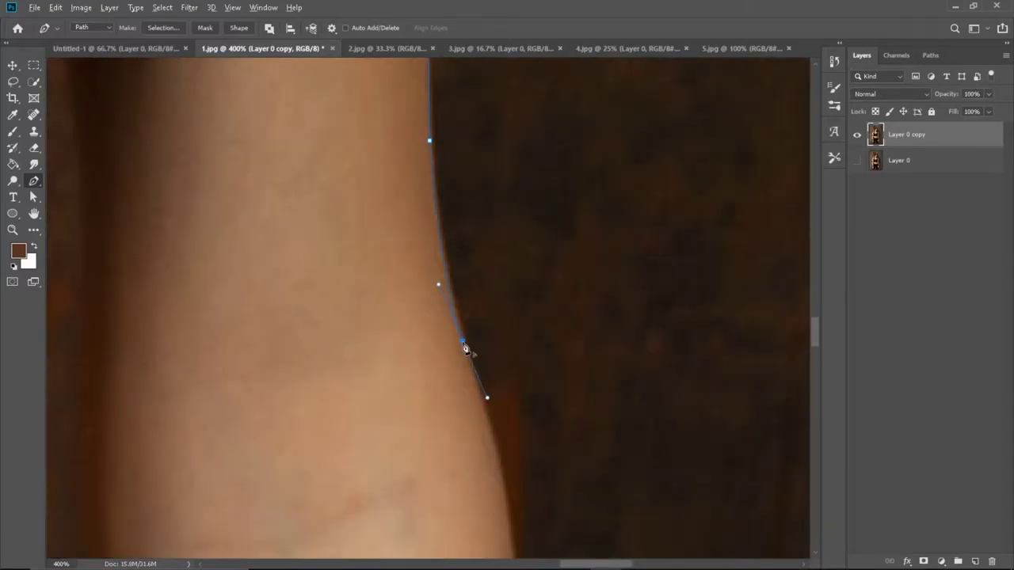
pyautogui.scroll(-2, 484, 399)
pyautogui.moveTo(460, 294); pyautogui.dragTo(470, 385)
pyautogui.hscroll(-2, 554, 341)
pyautogui.click(565, 394)
# Step: Carry the path across to the arm's inner edge
pyautogui.hotkey('ctrl', '-')
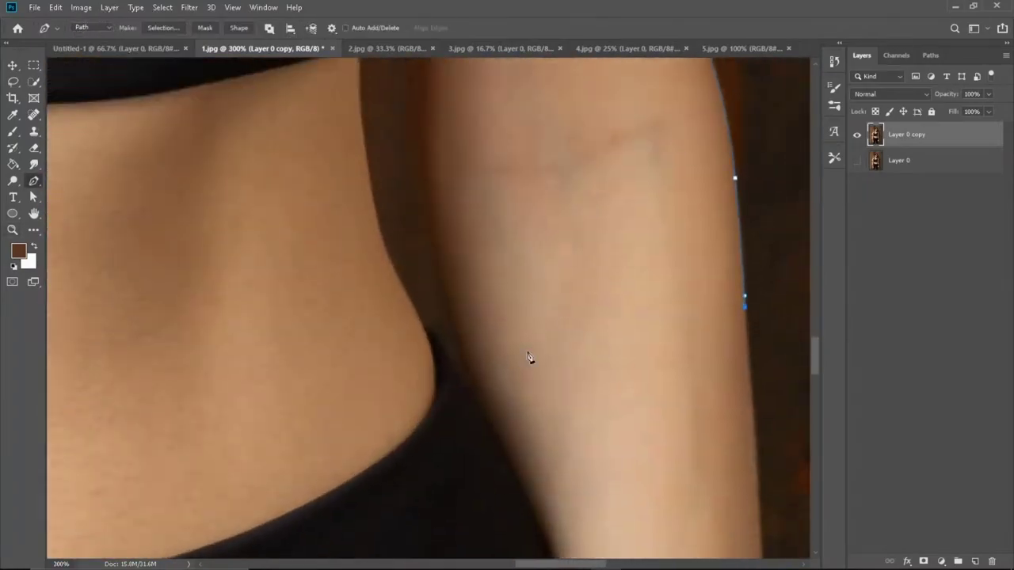
pyautogui.click(454, 335)
pyautogui.scroll(2, 402, 275)
# Step: Zoom in and add path points along the figure's dark edge
pyautogui.scroll(1, 405, 154)
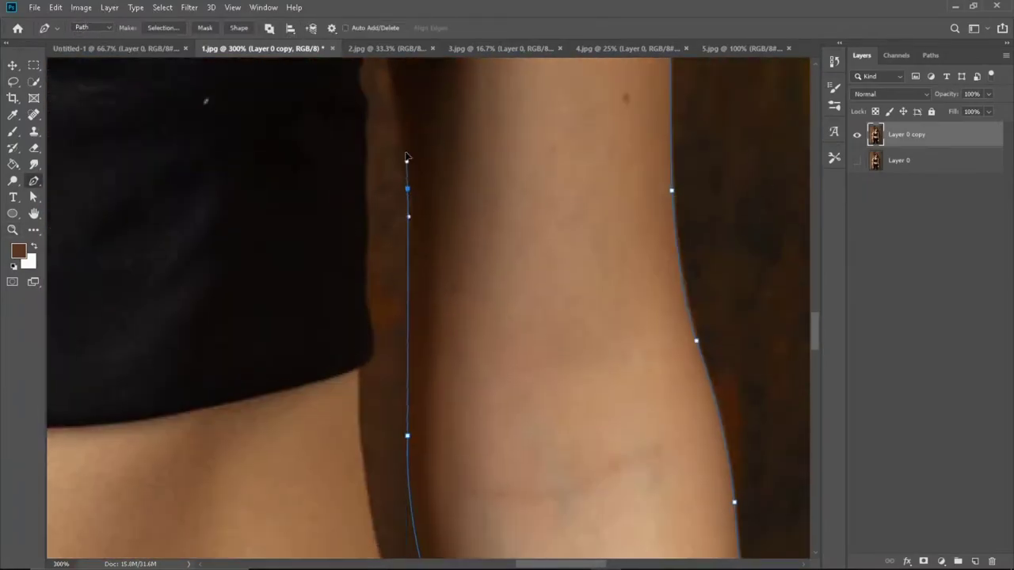
pyautogui.scroll(1, 381, 266)
pyautogui.hotkey('ctrl', '+')
pyautogui.click(434, 223)
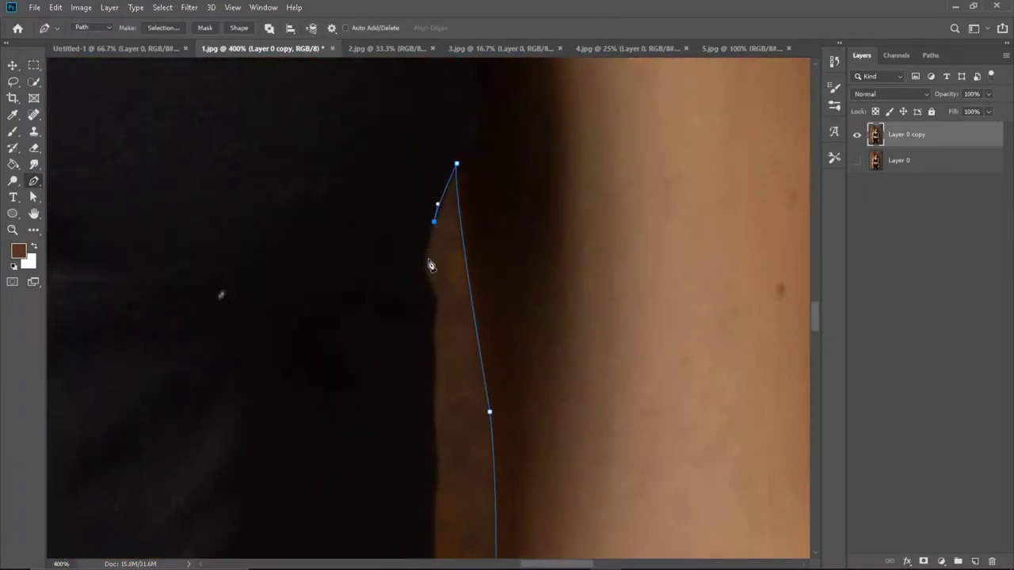
pyautogui.click(426, 275)
pyautogui.scroll(-1, 428, 269)
pyautogui.scroll(-1, 428, 253)
pyautogui.click(426, 231)
pyautogui.click(428, 257)
# Step: Extend the path further down the dark edge to its end point
pyautogui.scroll(-2, 440, 214)
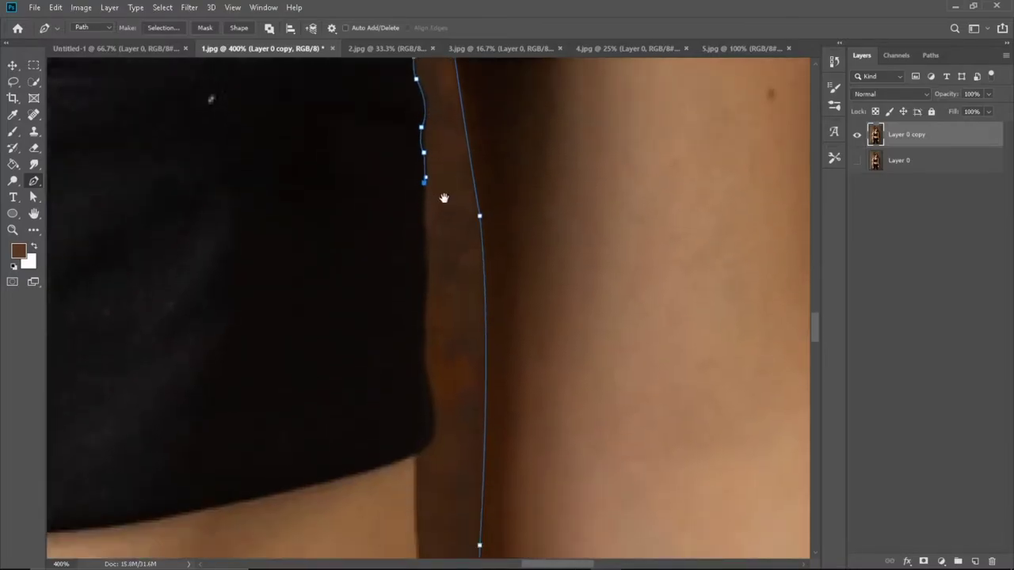
pyautogui.scroll(-1, 443, 198)
pyautogui.click(424, 279)
pyautogui.scroll(-1, 424, 270)
pyautogui.scroll(-3, 431, 238)
pyautogui.click(435, 168)
pyautogui.click(441, 200)
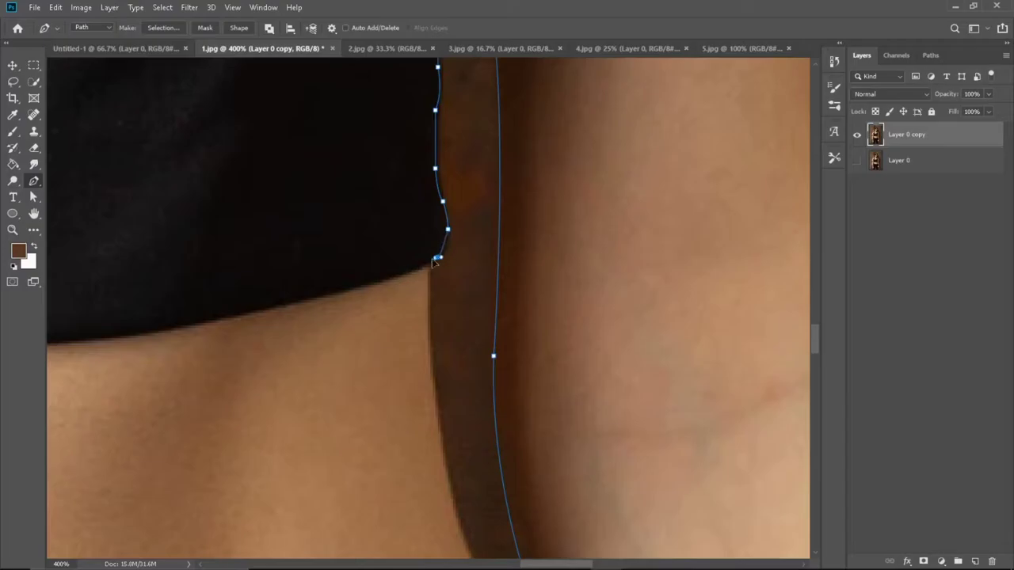
pyautogui.click(430, 262)
pyautogui.scroll(-2, 432, 265)
pyautogui.scroll(-3, 452, 380)
pyautogui.scroll(-5, 510, 325)
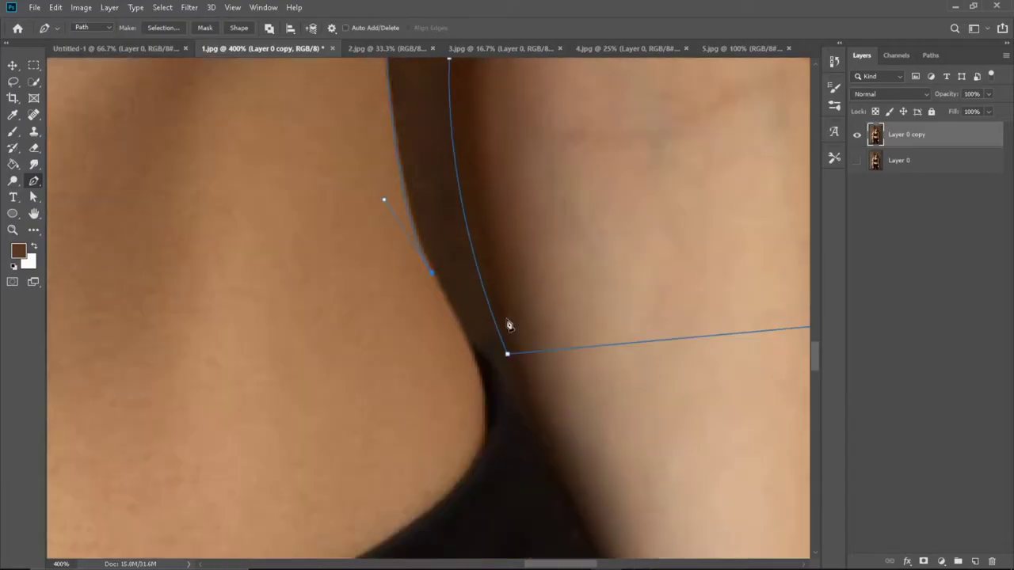
# Step: Pan to the left waist and trace from the garment corner up its edge
pyautogui.press('h')
pyautogui.moveTo(478, 360); pyautogui.dragTo(129, 356)
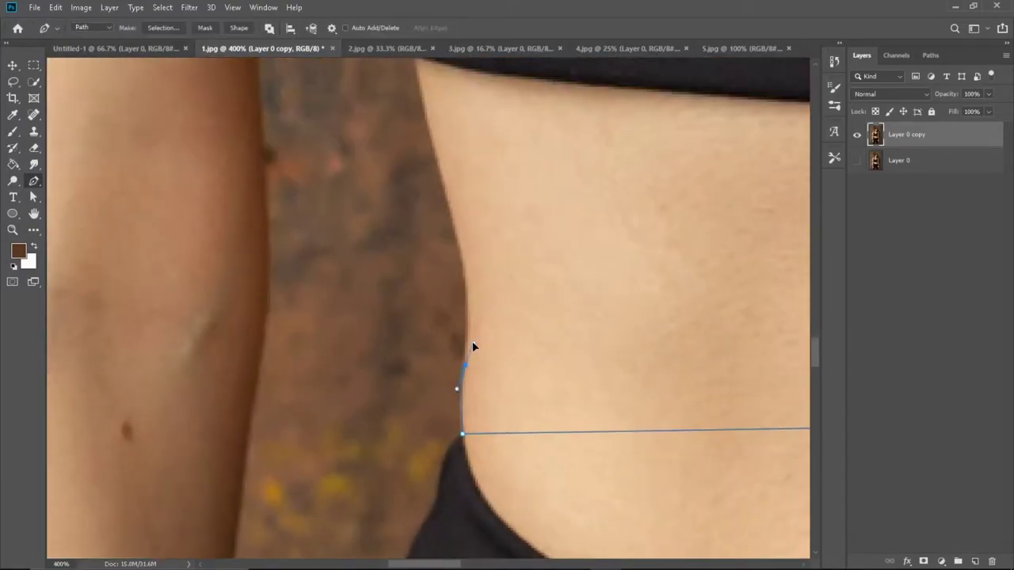
pyautogui.scroll(5, 438, 212)
pyautogui.click(330, 248)
pyautogui.scroll(3, 349, 301)
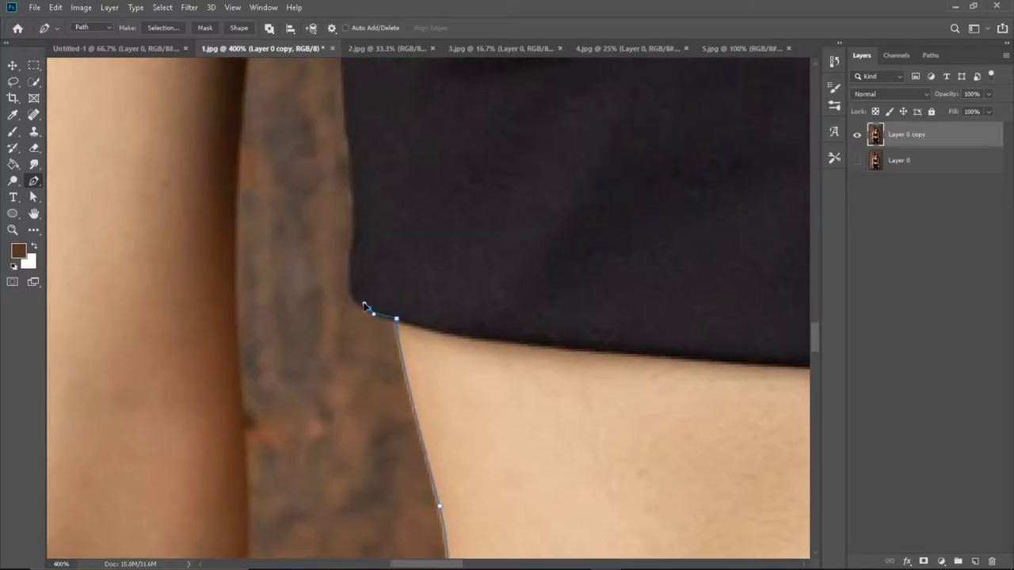
pyautogui.scroll(2, 356, 285)
pyautogui.click(365, 290)
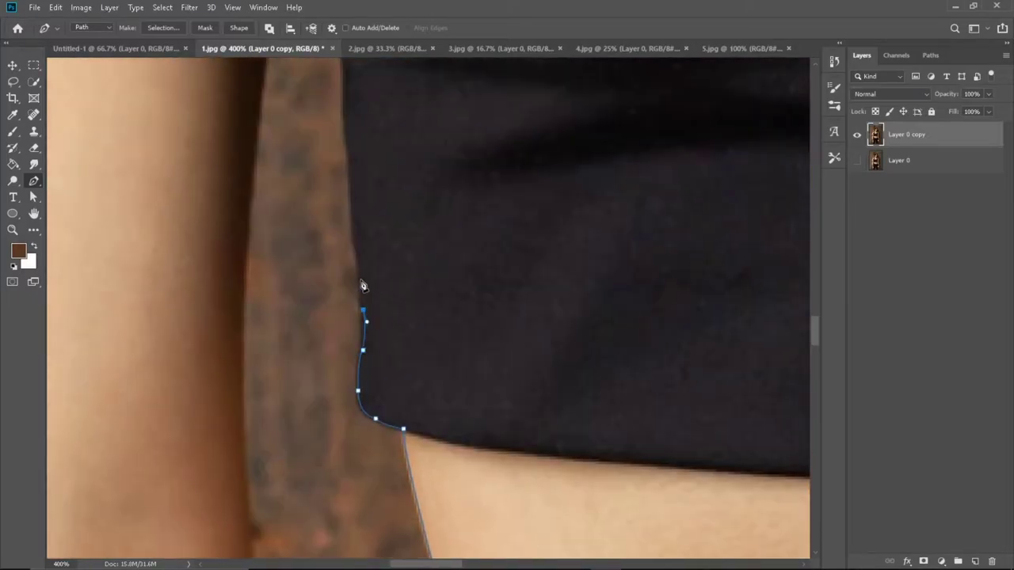
pyautogui.click(365, 264)
pyautogui.scroll(2, 364, 265)
pyautogui.click(362, 285)
pyautogui.scroll(2, 361, 269)
# Step: Continue the path upward to the tip of the strand
pyautogui.click(357, 259)
pyautogui.scroll(2, 358, 262)
pyautogui.click(358, 319)
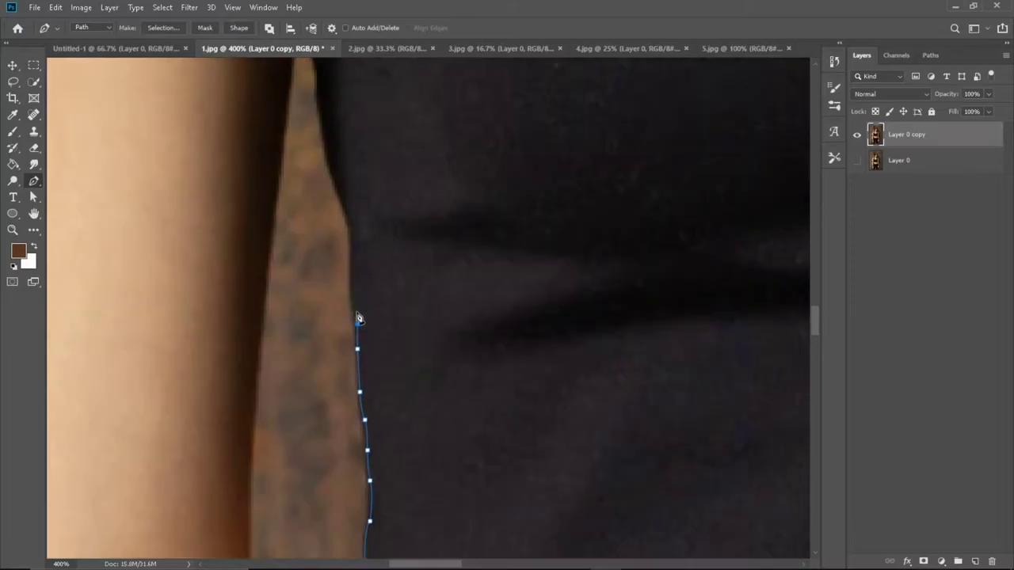
pyautogui.scroll(2, 355, 289)
pyautogui.scroll(2, 352, 279)
pyautogui.click(352, 277)
pyautogui.scroll(2, 351, 253)
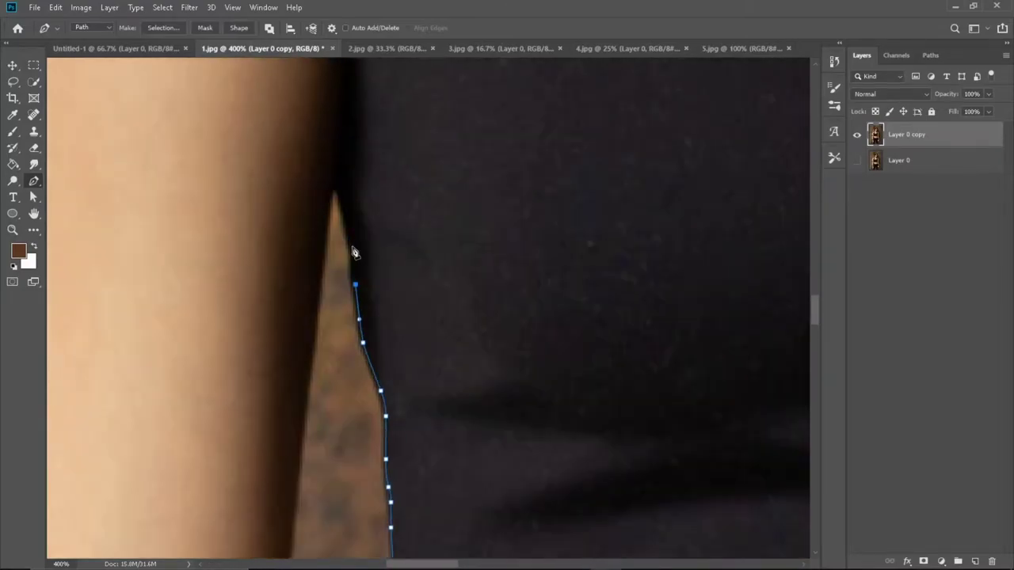
pyautogui.click(342, 225)
# Step: Trace down the strand's left edge to close the gap beside the arm
pyautogui.scroll(-2, 333, 231)
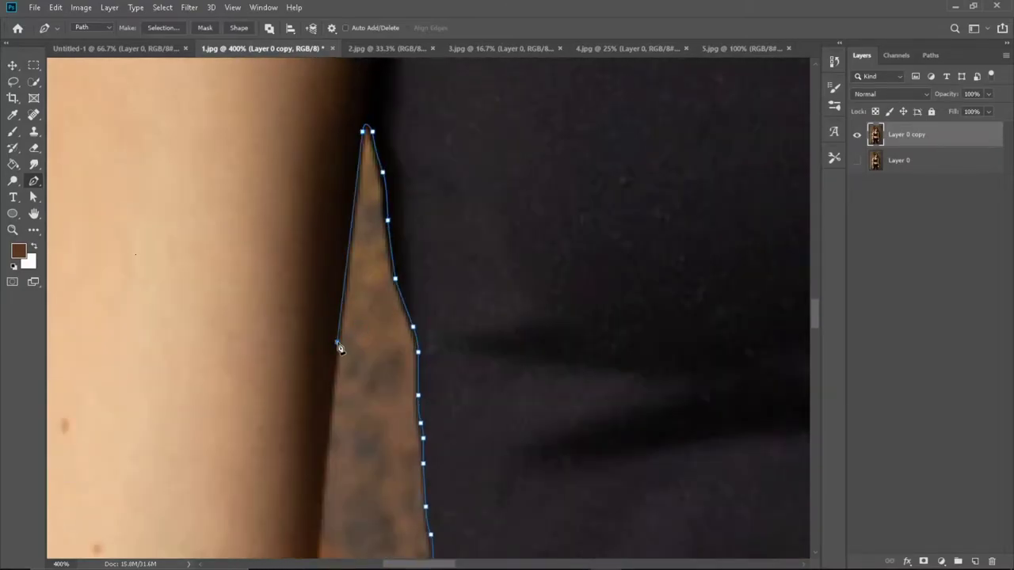
pyautogui.click(321, 486)
pyautogui.scroll(-8, 341, 396)
pyautogui.click(363, 318)
pyautogui.scroll(-6, 364, 422)
pyautogui.click(362, 227)
# Step: Close the pen path around the woman, turn it into a selection, and add a layer mask
pyautogui.click(363, 261)
pyautogui.scroll(-2, 366, 342)
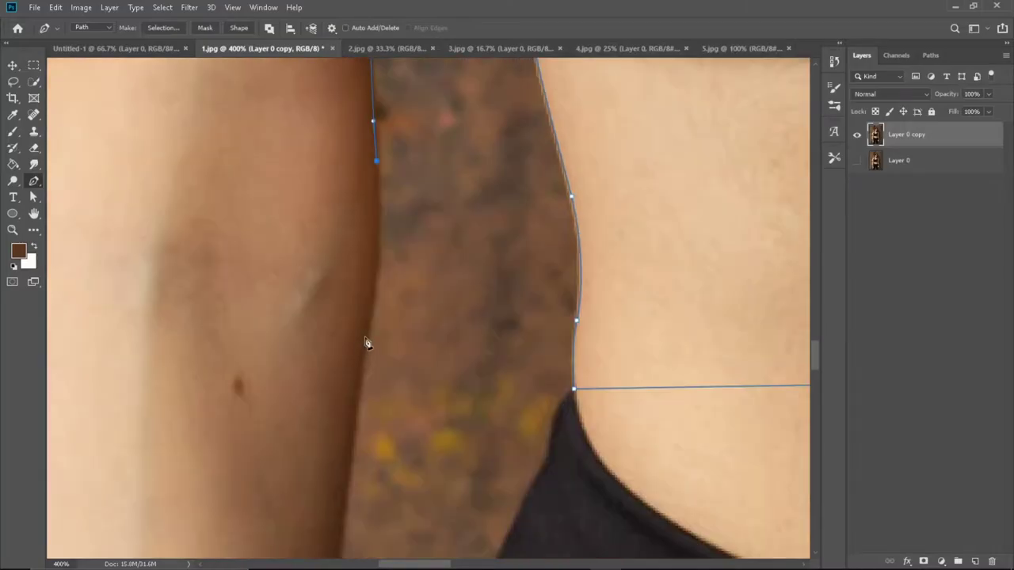
pyautogui.hscroll(-3, 349, 422)
pyautogui.click(593, 407)
pyautogui.hotkey('ctrl', '0')
pyautogui.rightClick(446, 36)
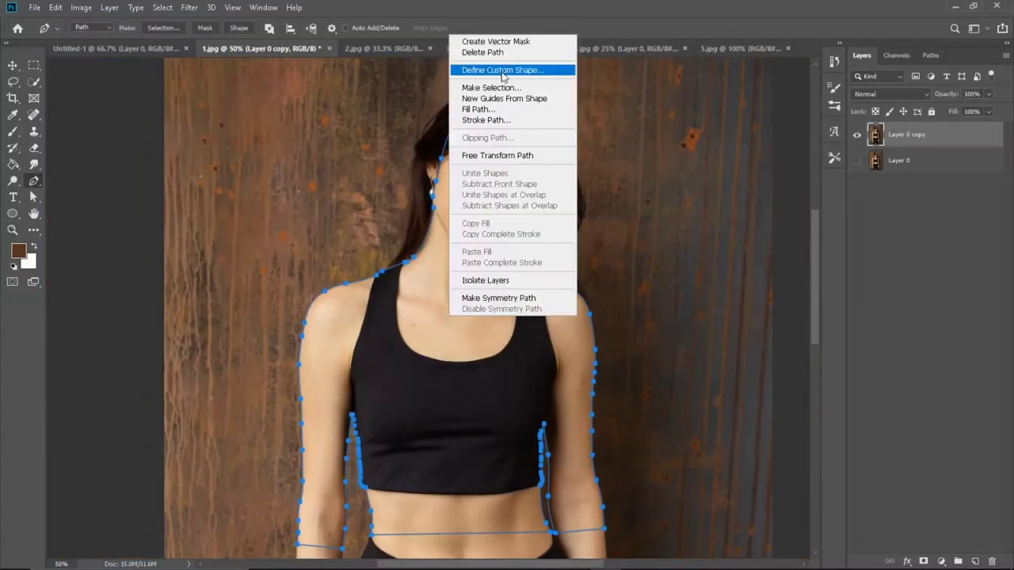
pyautogui.click(486, 84)
pyautogui.click(923, 562)
# Step: Target the image pixels instead of the mask and zoom in on the figure's skin
pyautogui.scroll(3, 536, 245)
pyautogui.scroll(-3, 588, 154)
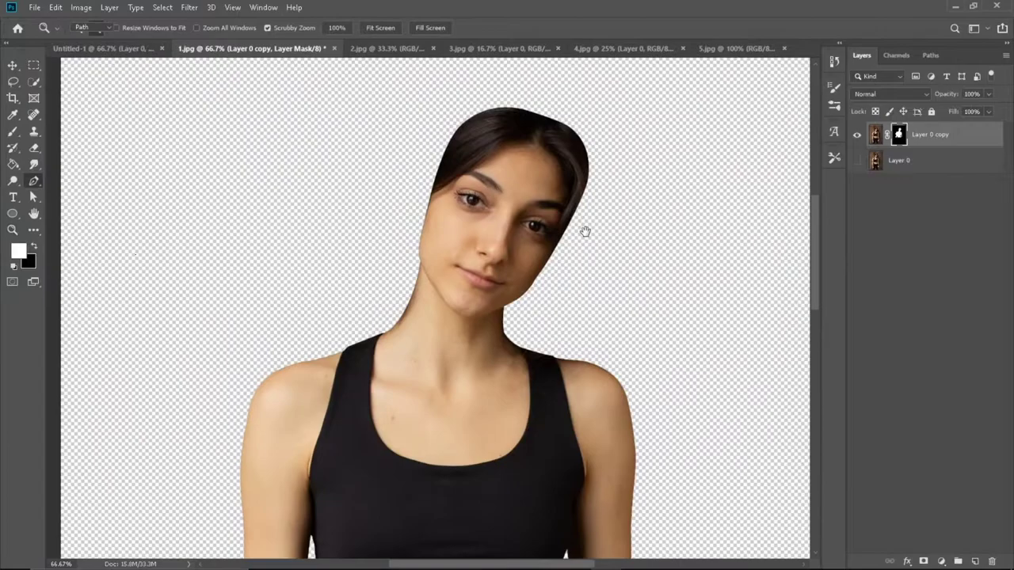
pyautogui.press('z')
pyautogui.scroll(-2, 623, 140)
pyautogui.hotkey('ctrl', '1')
pyautogui.click(874, 134)
pyautogui.press('j')
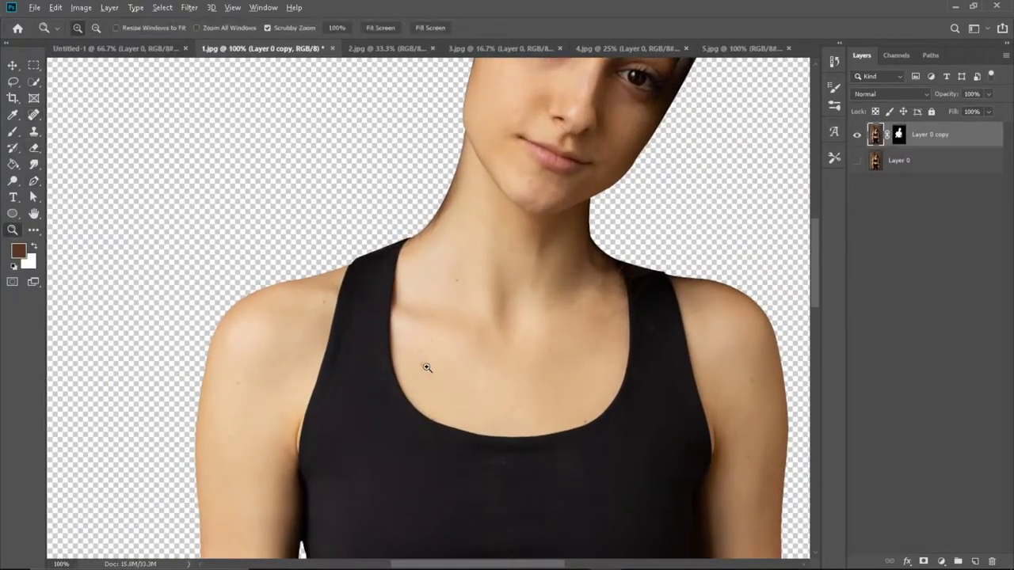
pyautogui.scroll(2, 424, 361)
pyautogui.scroll(5, 424, 361)
pyautogui.scroll(-5, 471, 309)
pyautogui.hscroll(-5, 470, 309)
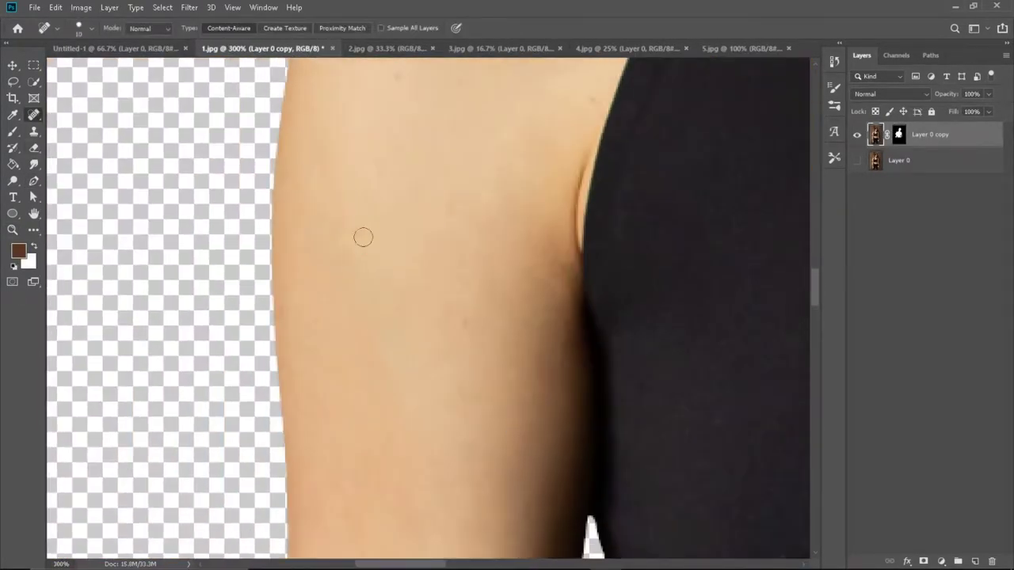
# Step: Check the left arm and shoulder strap, then drag the cut-out figure into Untitled-1
pyautogui.moveTo(362, 235); pyautogui.dragTo(448, 305)
pyautogui.scroll(-5, 448, 305)
pyautogui.scroll(-3, 348, 199)
pyautogui.hscroll(10, 430, 346)
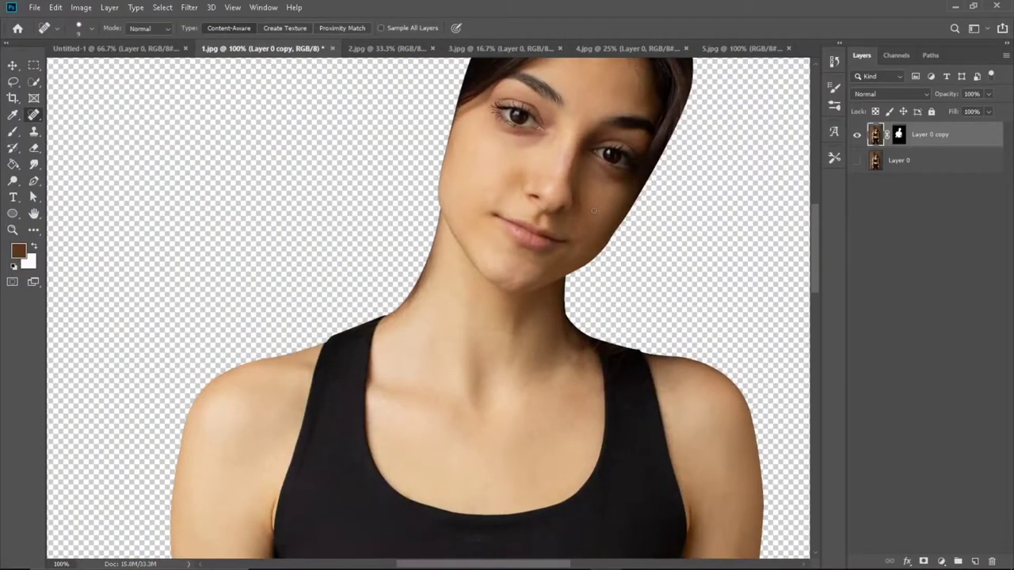
pyautogui.moveTo(545, 184)
pyautogui.mouseDown()
pyautogui.moveTo(453, 291)
pyautogui.moveTo(555, 407)
pyautogui.mouseUp()
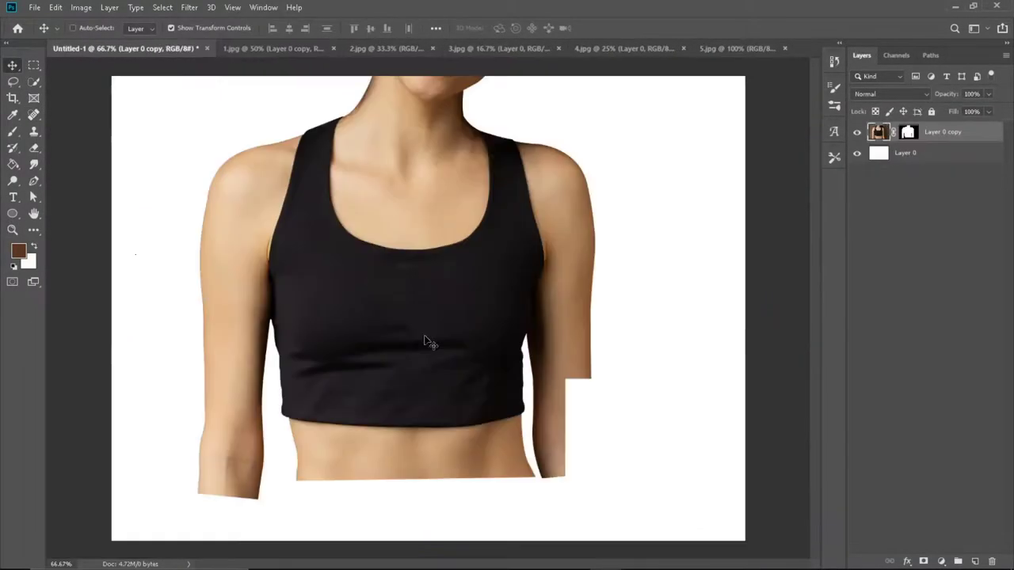
pyautogui.moveTo(424, 341); pyautogui.dragTo(465, 441)
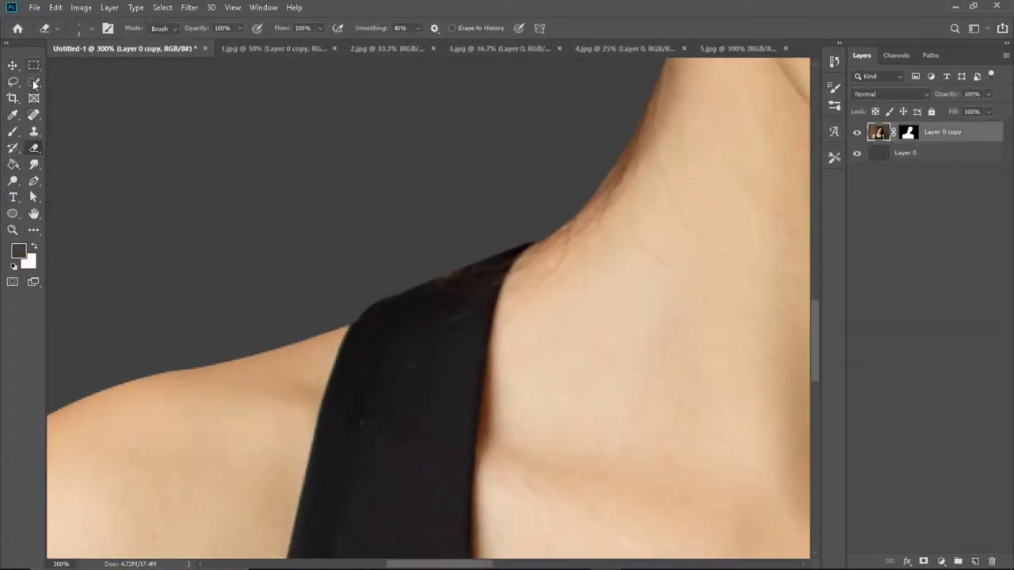
# Step: Quick-select the strap's top edge by the shoulder, spot-heal its stray pixels, and deselect
pyautogui.click(85, 28)
pyautogui.doubleClick(323, 308)
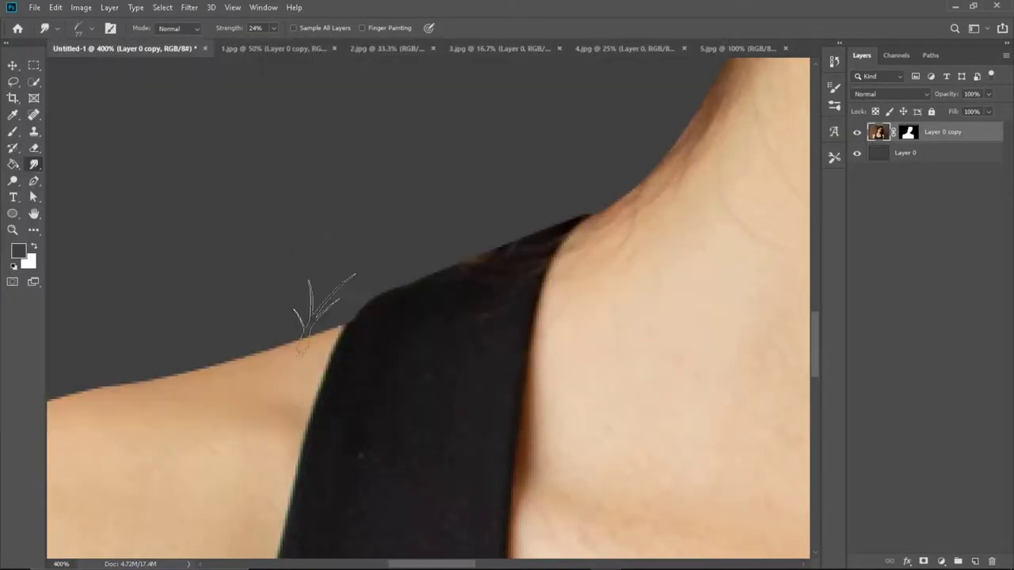
pyautogui.click(34, 81)
pyautogui.moveTo(510, 262); pyautogui.dragTo(571, 212)
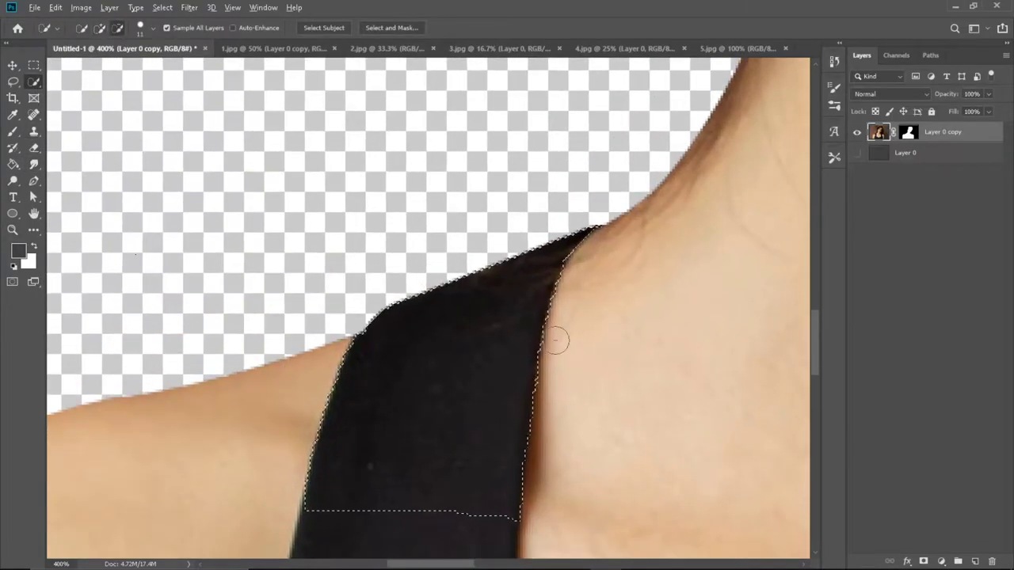
pyautogui.press('j')
pyautogui.moveTo(528, 355); pyautogui.dragTo(583, 219)
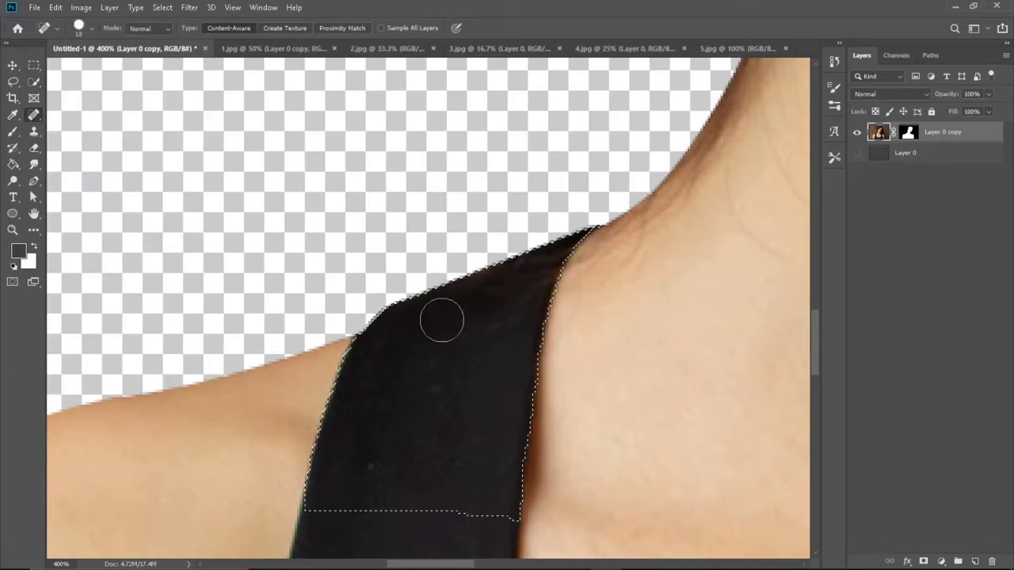
pyautogui.scroll(1, 479, 327)
pyautogui.hotkey('ctrl', 'd')
pyautogui.scroll(-2, 515, 322)
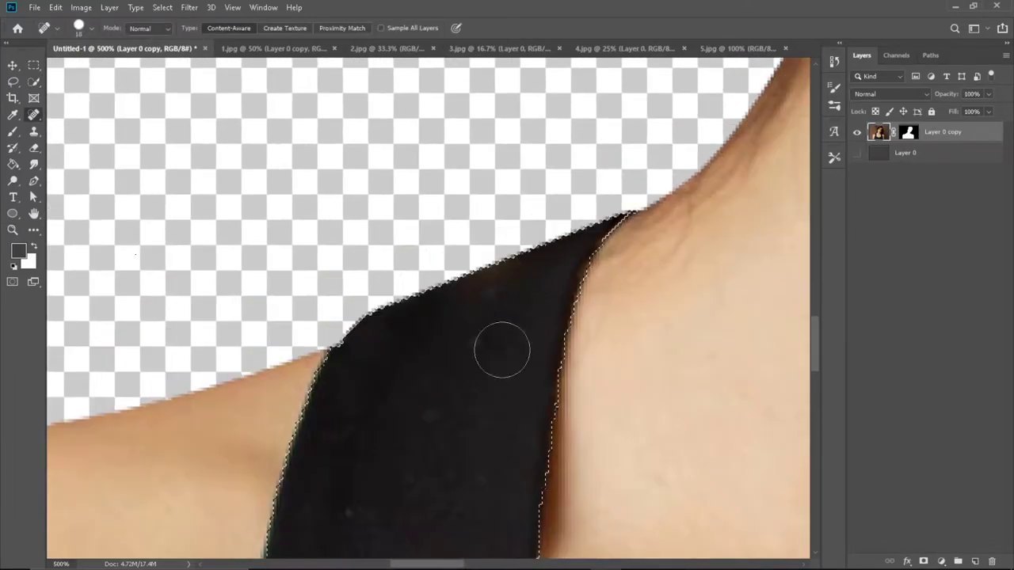
# Step: Target the layer mask with the Brush, painting in white
pyautogui.press('z')
pyautogui.scroll(2, 480, 338)
pyautogui.press('b')
pyautogui.hotkey('ctrl', '\\')
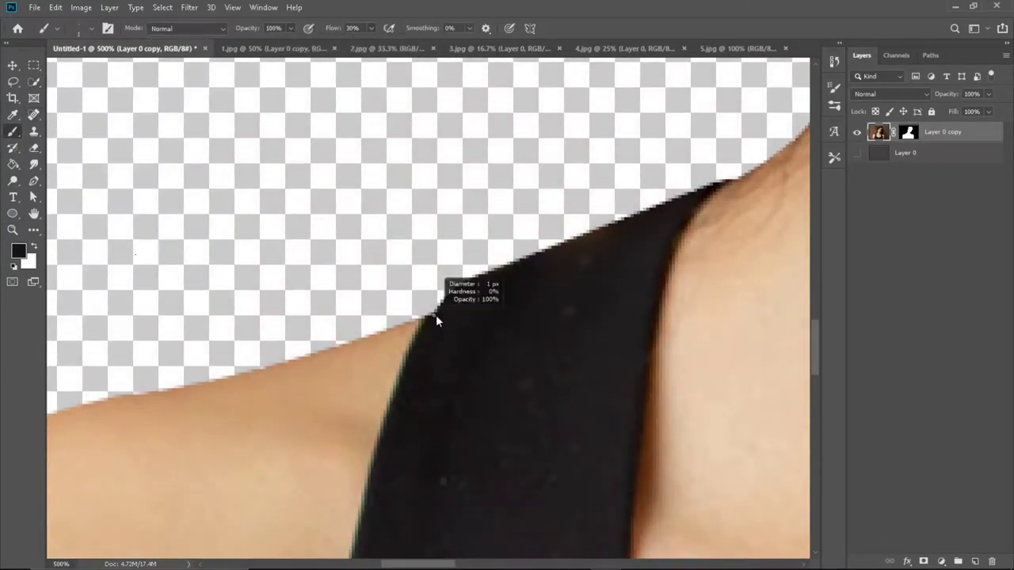
pyautogui.press('x')
pyautogui.scroll(-2, 440, 304)
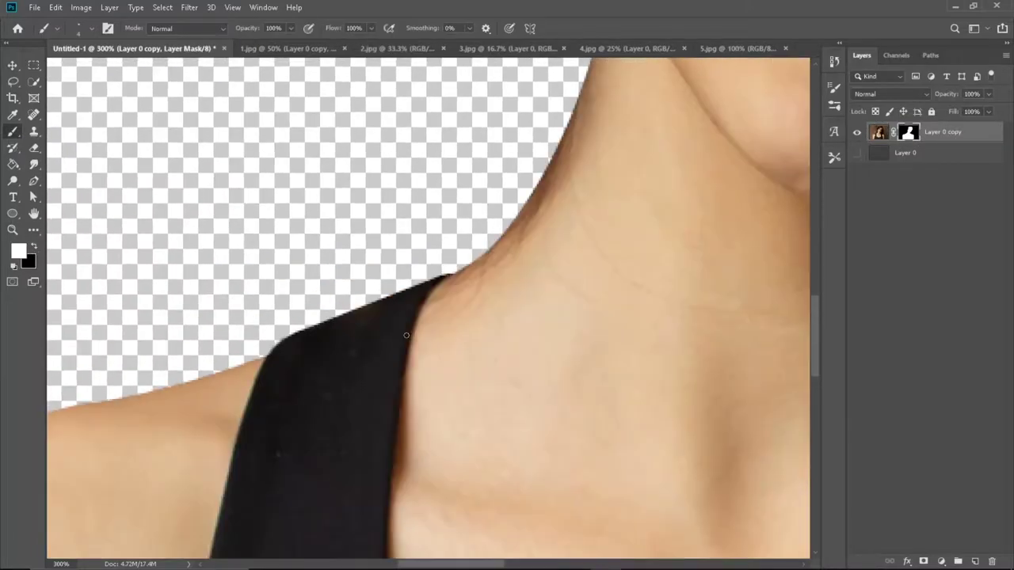
pyautogui.scroll(1, 435, 324)
pyautogui.hscroll(-2, 512, 271)
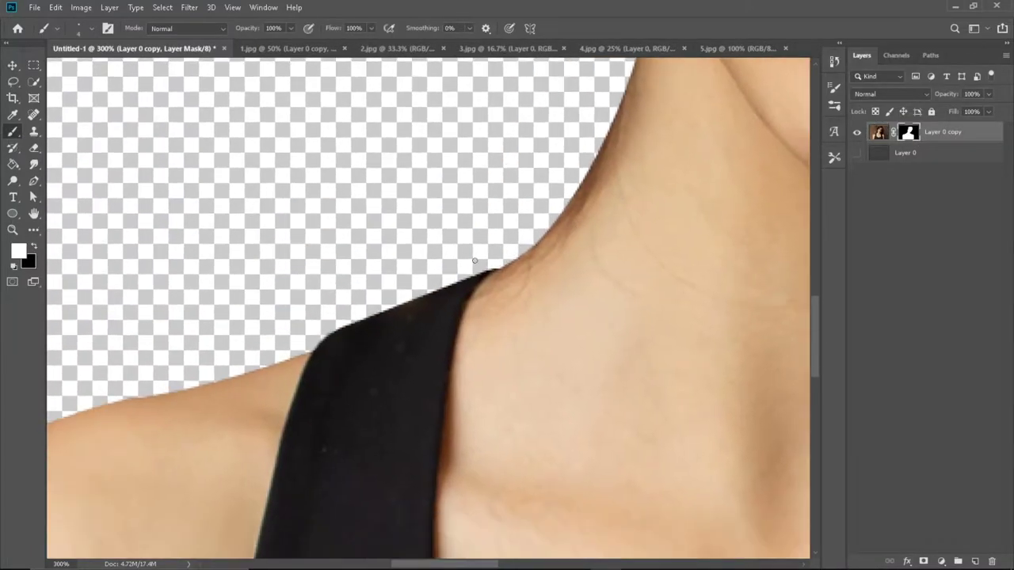
# Step: Return to the image pixels with the Brush set to a black foreground
pyautogui.press('j')
pyautogui.hotkey('ctrl', '2')
pyautogui.press('x')
pyautogui.press('b')
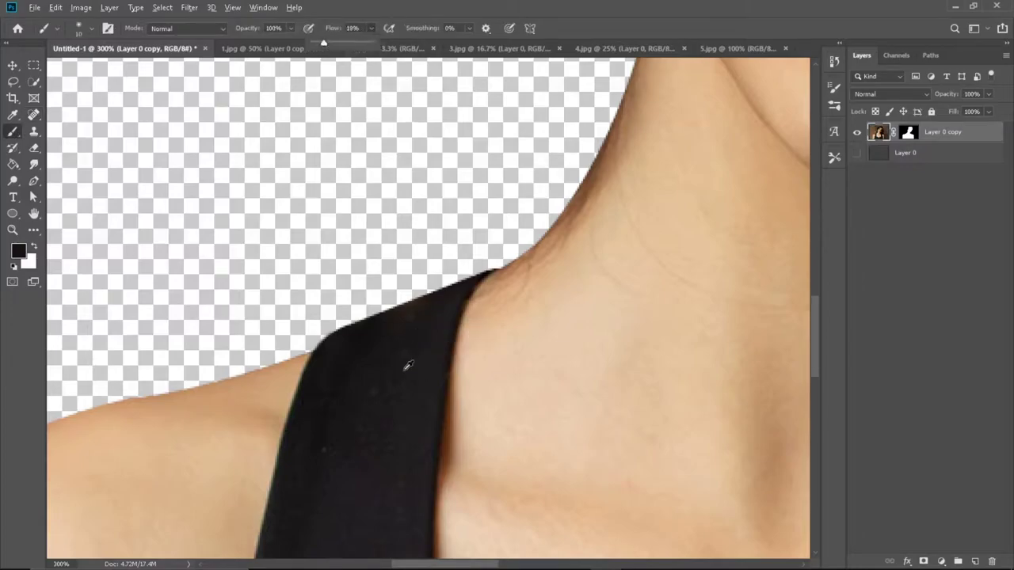
pyautogui.scroll(1, 407, 365)
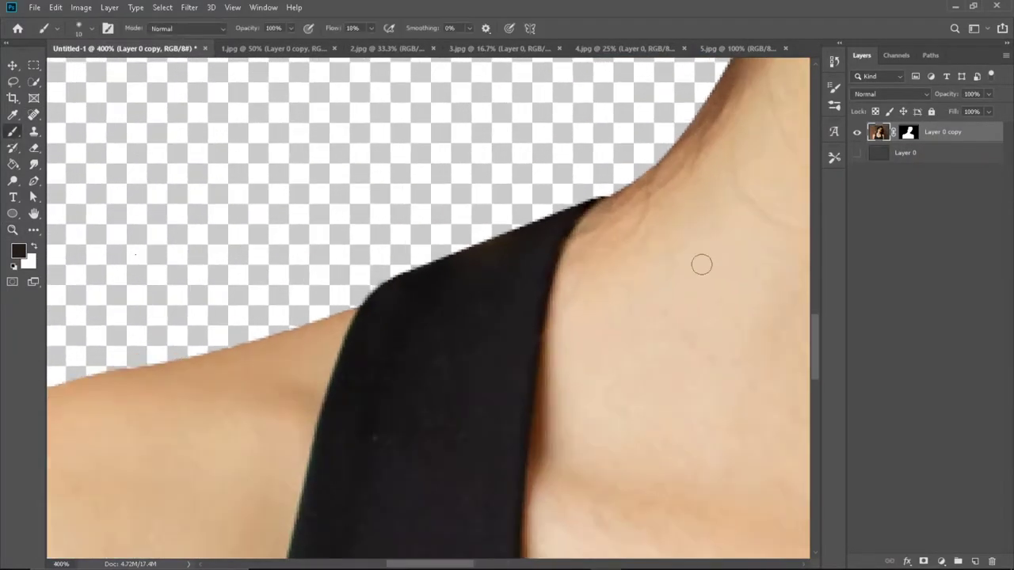
pyautogui.scroll(5, 510, 339)
pyautogui.hscroll(3, 509, 339)
# Step: Quick-select the strap top and extend the selection along the neck and chin
pyautogui.press('w')
pyautogui.scroll(-2, 364, 396)
pyautogui.moveTo(377, 396); pyautogui.dragTo(352, 425)
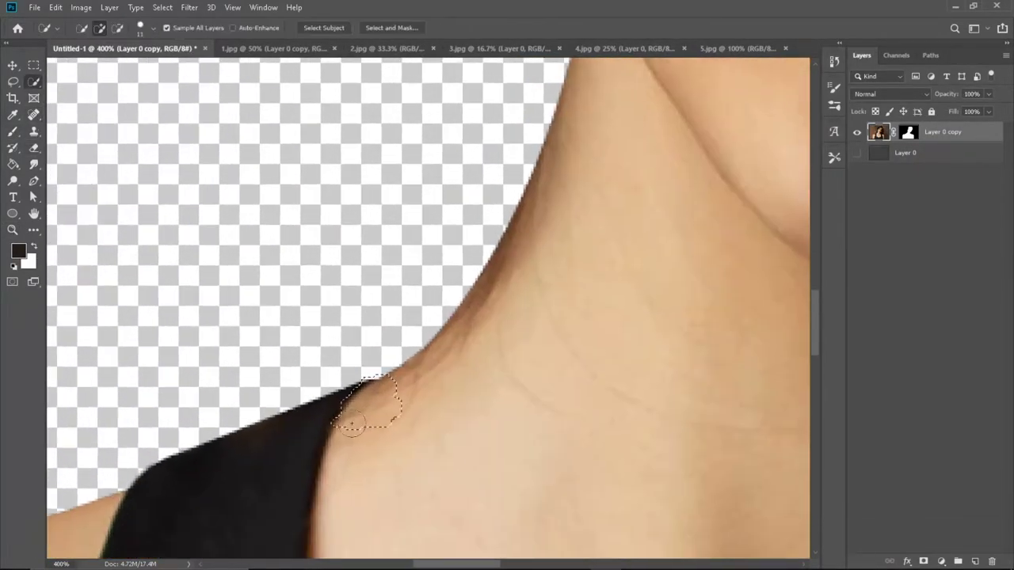
pyautogui.scroll(-1, 679, 426)
pyautogui.moveTo(678, 426); pyautogui.dragTo(452, 135)
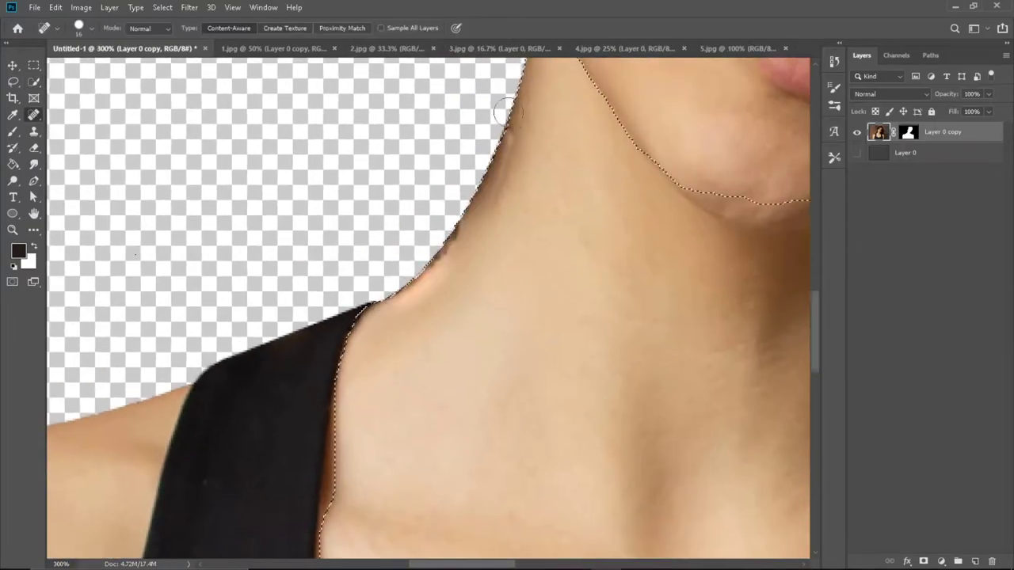
pyautogui.scroll(3, 505, 113)
pyautogui.scroll(2, 475, 238)
pyautogui.press(']')
pyautogui.press(']')
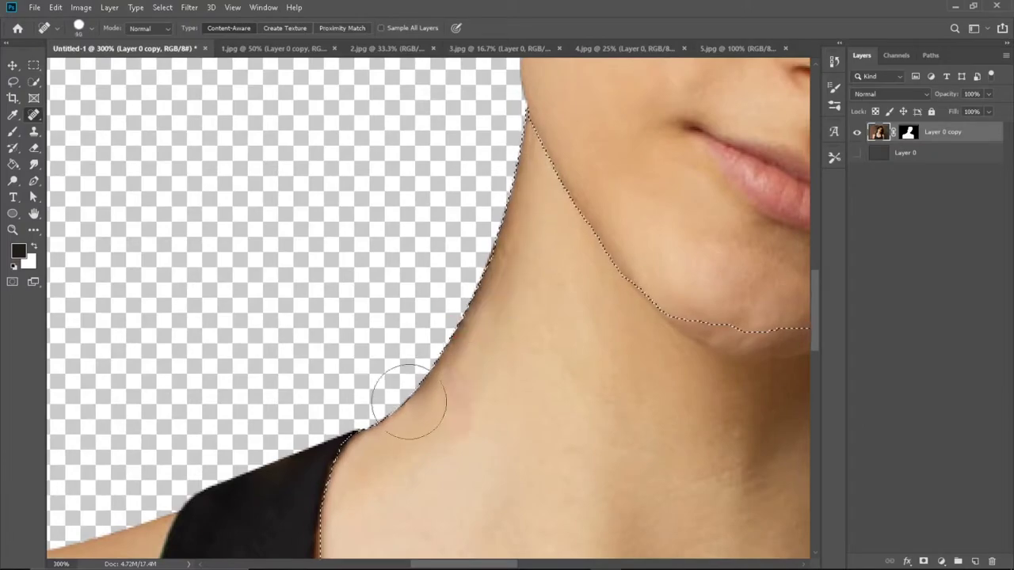
pyautogui.scroll(-2, 575, 346)
# Step: Heal the neck edge with the Healing Brush in Replace mode and spot-heal the dark smudge
pyautogui.hotkey('shift', 'j')
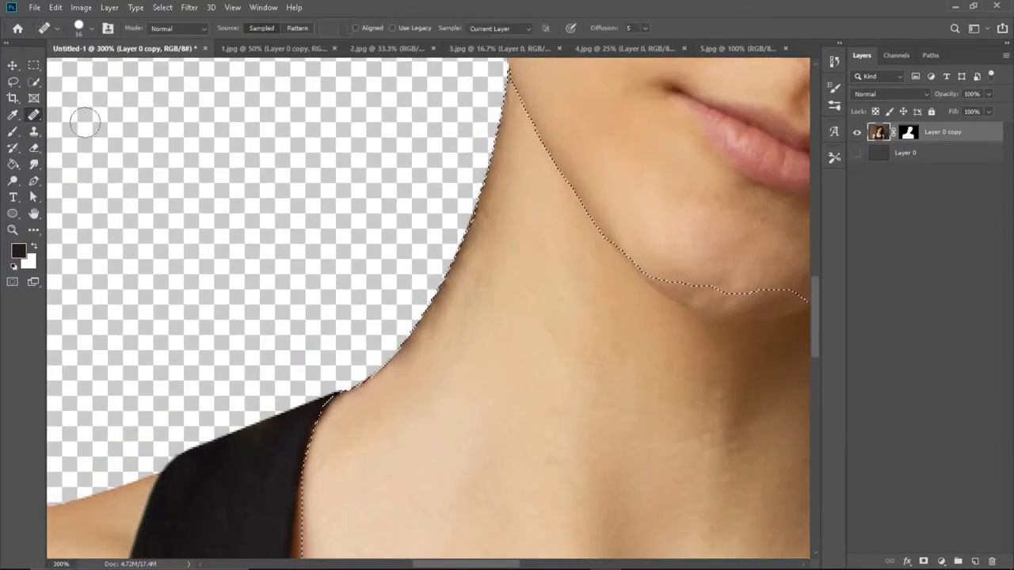
pyautogui.click(178, 28)
pyautogui.click(170, 41)
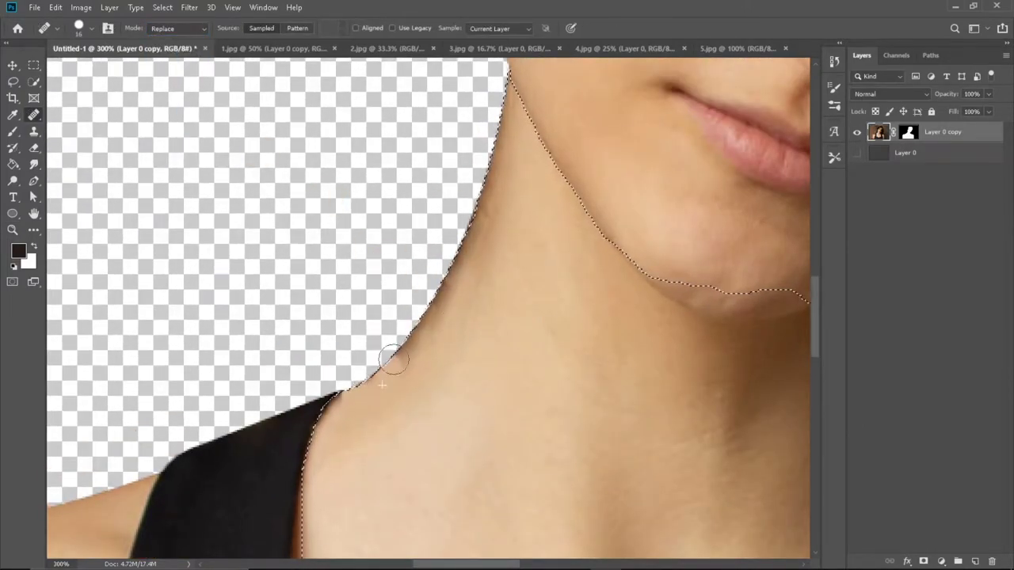
pyautogui.moveTo(438, 314); pyautogui.dragTo(511, 130)
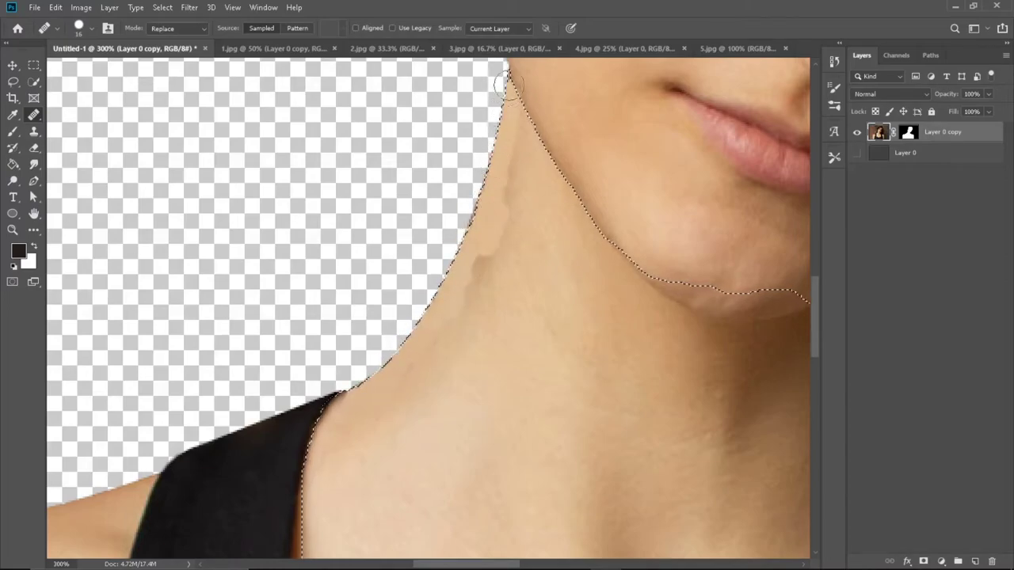
pyautogui.hotkey('shift', 'j')
pyautogui.moveTo(468, 309); pyautogui.dragTo(512, 219)
pyautogui.moveTo(492, 350); pyautogui.dragTo(520, 285)
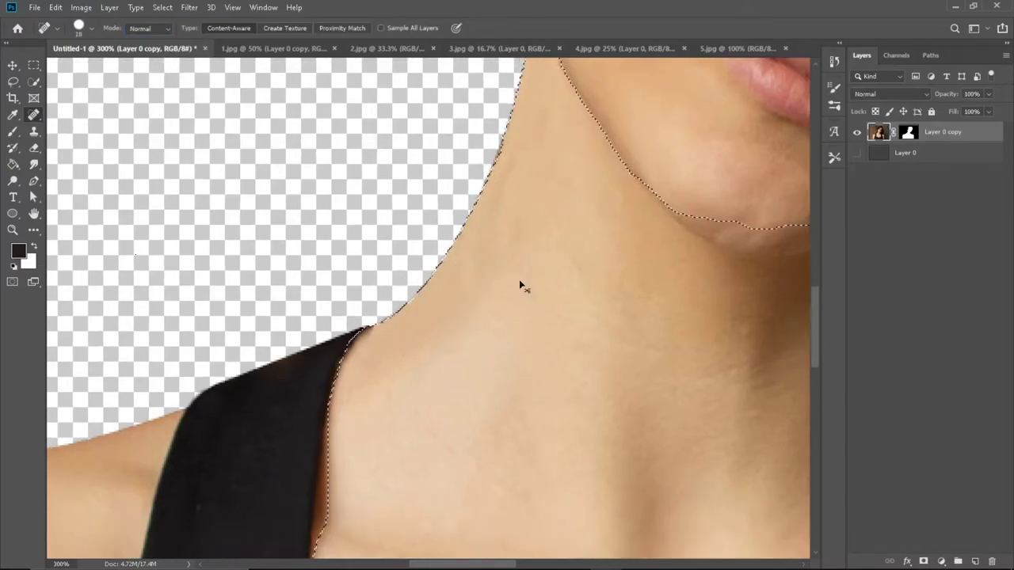
pyautogui.scroll(-1, 465, 320)
pyautogui.scroll(-2, 484, 165)
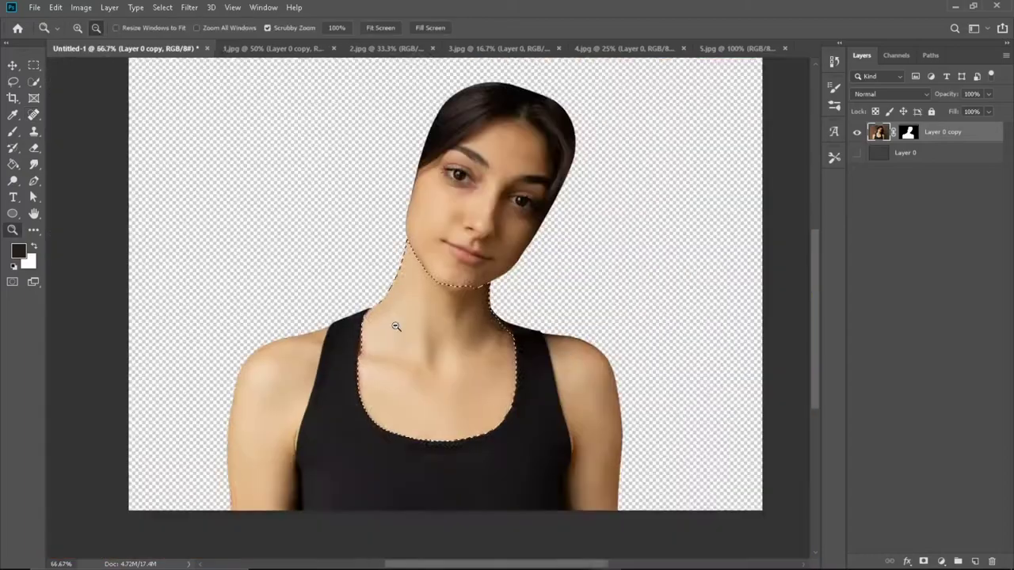
pyautogui.scroll(2, 394, 323)
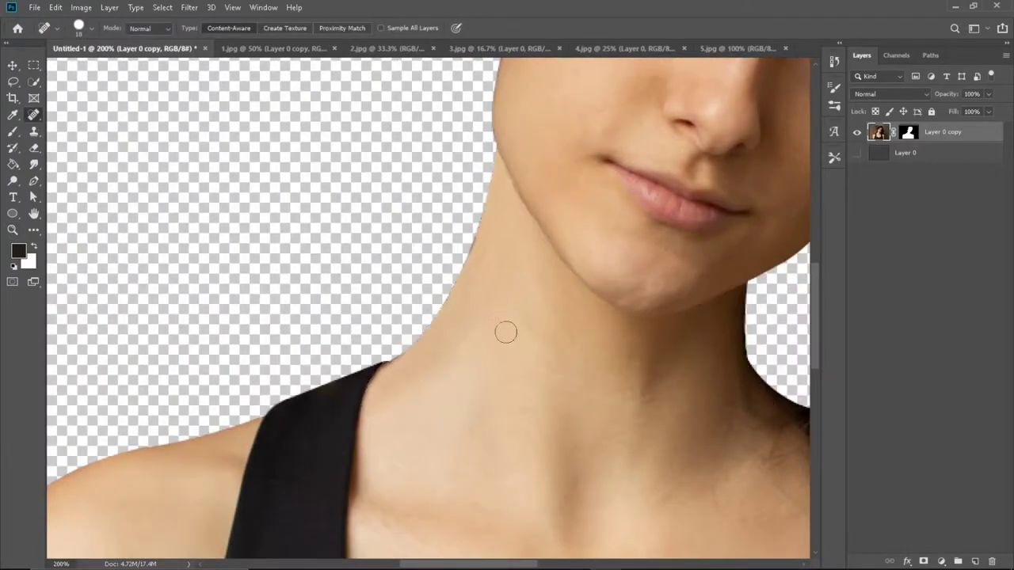
pyautogui.scroll(1, 506, 333)
pyautogui.scroll(1, 420, 356)
# Step: Patch an area of the neck with the Patch tool, then quick-select the second strap's top
pyautogui.rightClick(34, 115)
pyautogui.click(79, 140)
pyautogui.moveTo(425, 279); pyautogui.dragTo(432, 329)
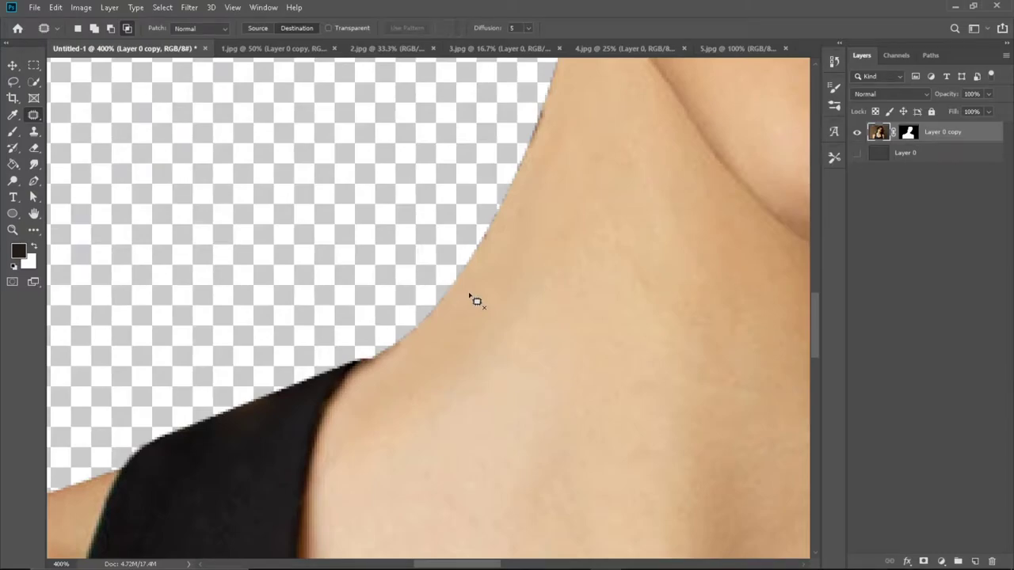
pyautogui.click(13, 131)
pyautogui.scroll(3, 461, 312)
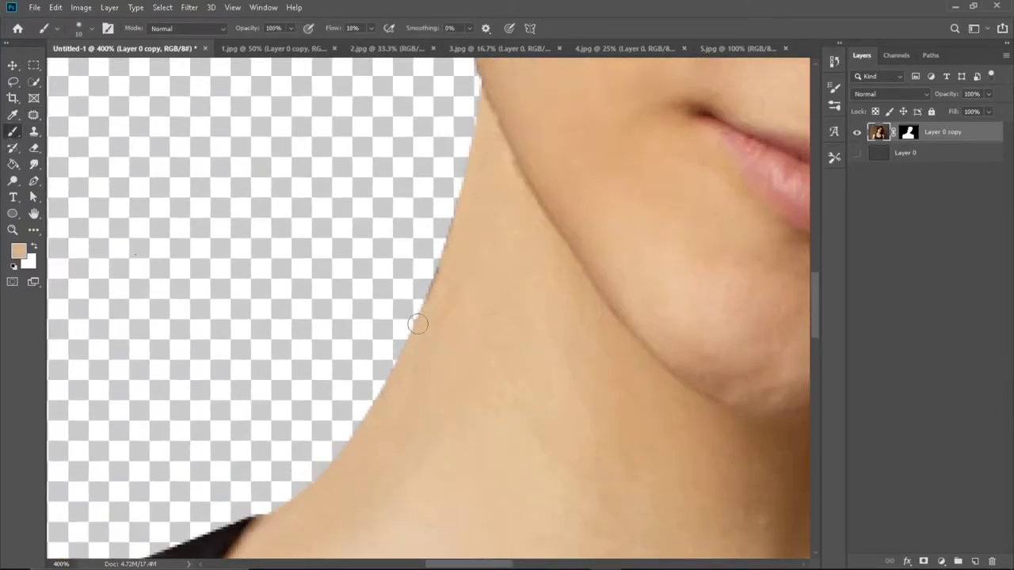
pyautogui.scroll(2, 452, 261)
pyautogui.press('z')
pyautogui.scroll(-4, 428, 276)
pyautogui.scroll(3, 384, 341)
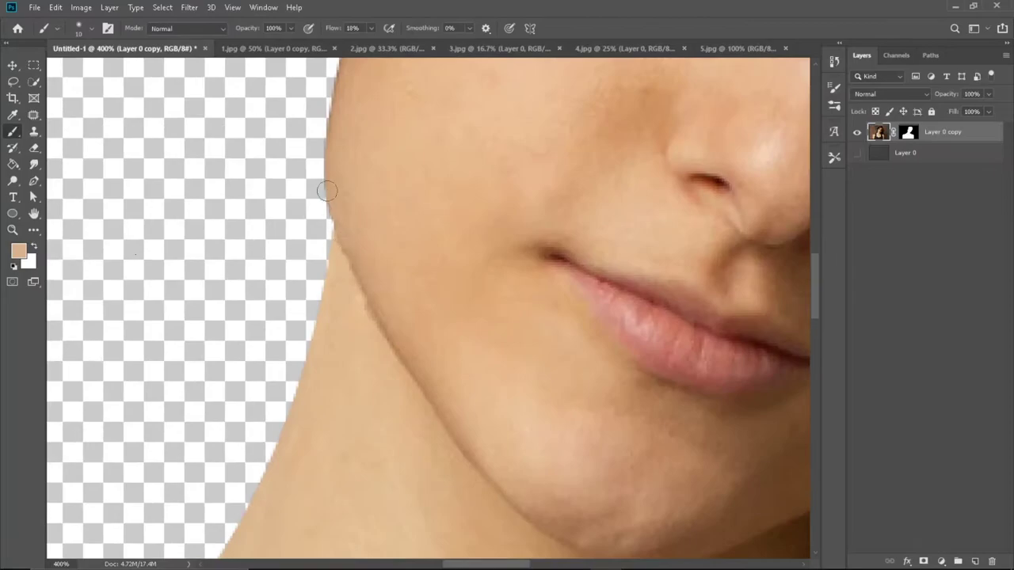
pyautogui.press('b')
pyautogui.scroll(-3, 371, 213)
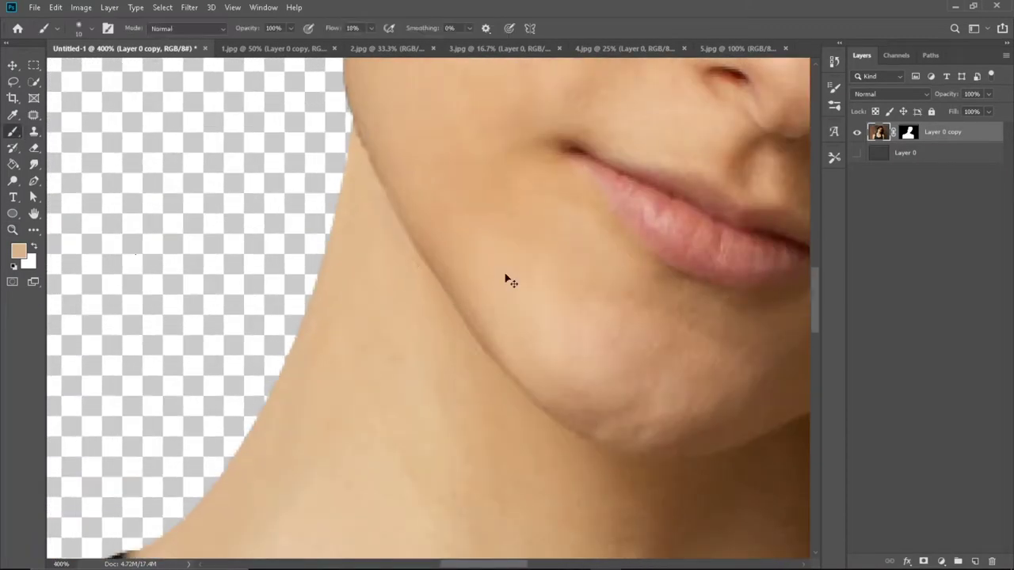
pyautogui.scroll(-5, 505, 278)
pyautogui.scroll(5, 436, 314)
pyautogui.press('w')
pyautogui.moveTo(349, 262); pyautogui.dragTo(475, 309)
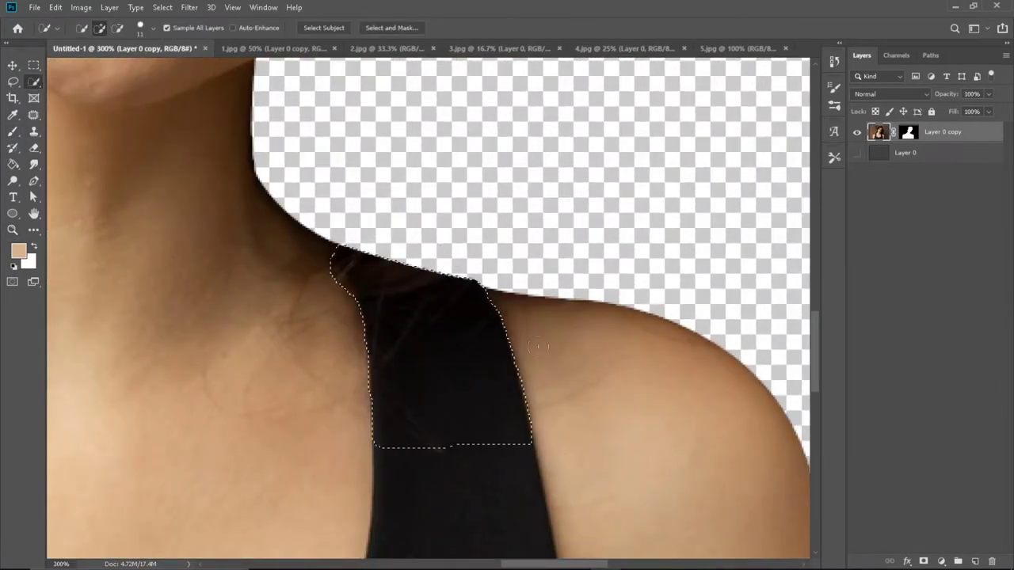
# Step: Extend the selection down the strap, spot-heal away the hair strands, and deselect
pyautogui.moveTo(317, 190); pyautogui.dragTo(328, 222)
pyautogui.moveTo(396, 491); pyautogui.dragTo(468, 495)
pyautogui.press('j')
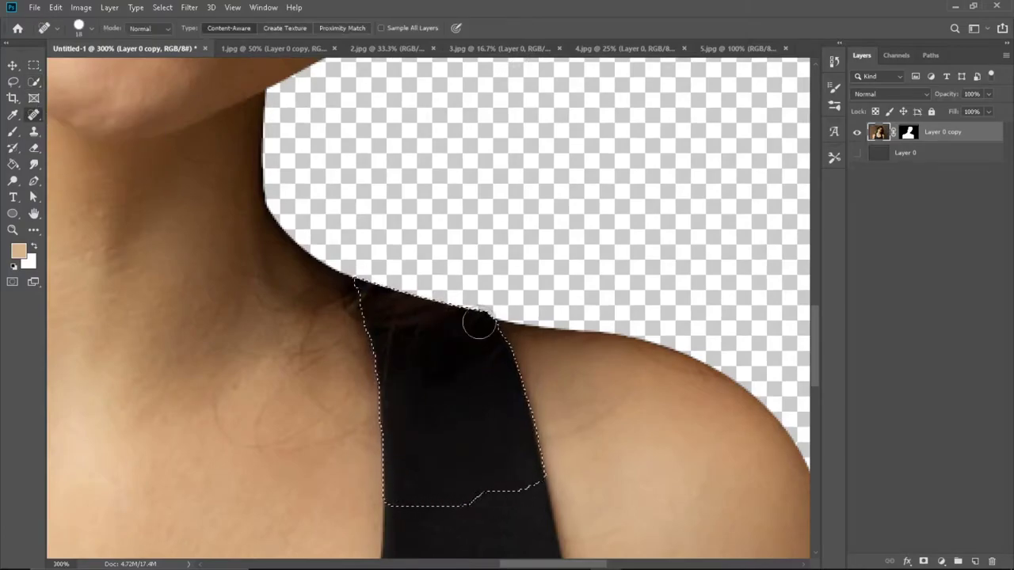
pyautogui.moveTo(471, 321)
pyautogui.mouseDown()
pyautogui.moveTo(430, 407)
pyautogui.moveTo(385, 301)
pyautogui.moveTo(401, 375)
pyautogui.moveTo(454, 291)
pyautogui.mouseUp()
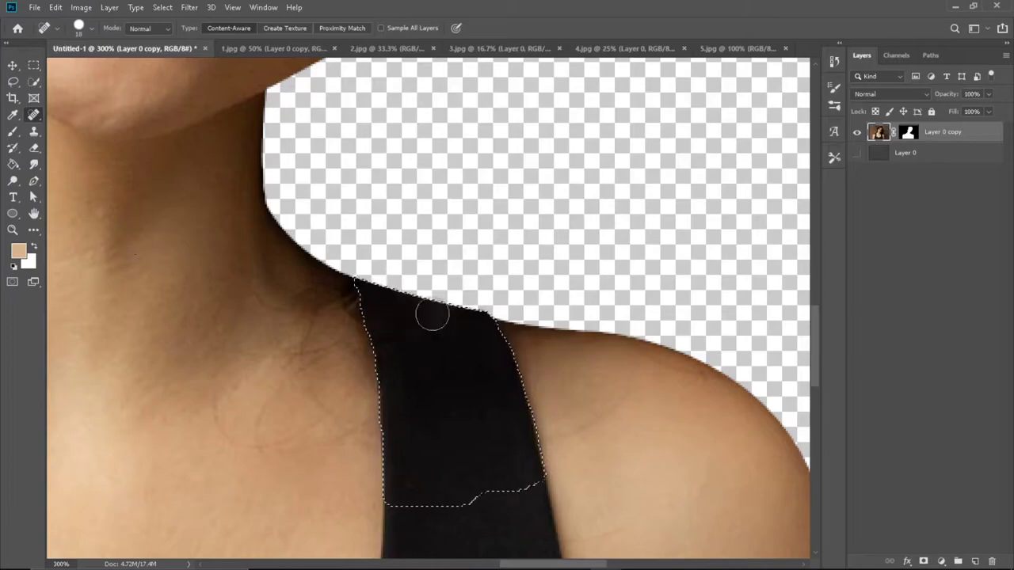
pyautogui.press('b')
pyautogui.scroll(-1, 487, 316)
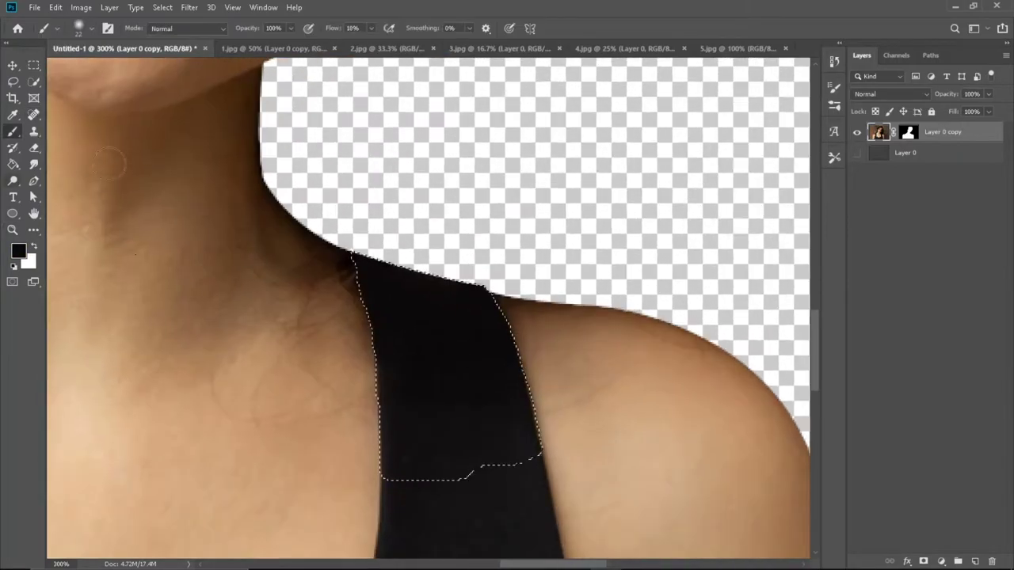
pyautogui.rightClick(33, 115)
pyautogui.click(71, 129)
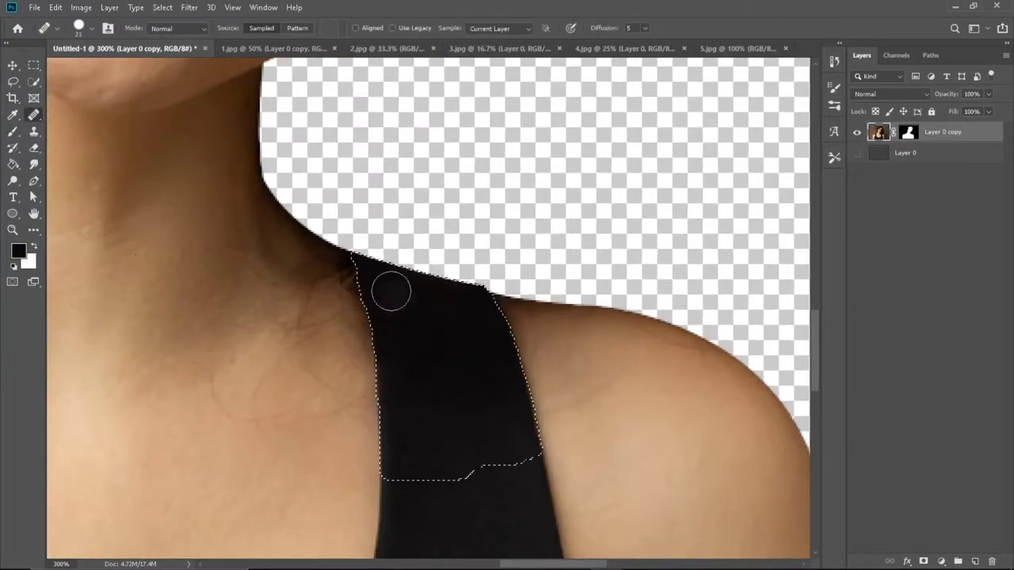
pyautogui.hotkey('shift', 'j')
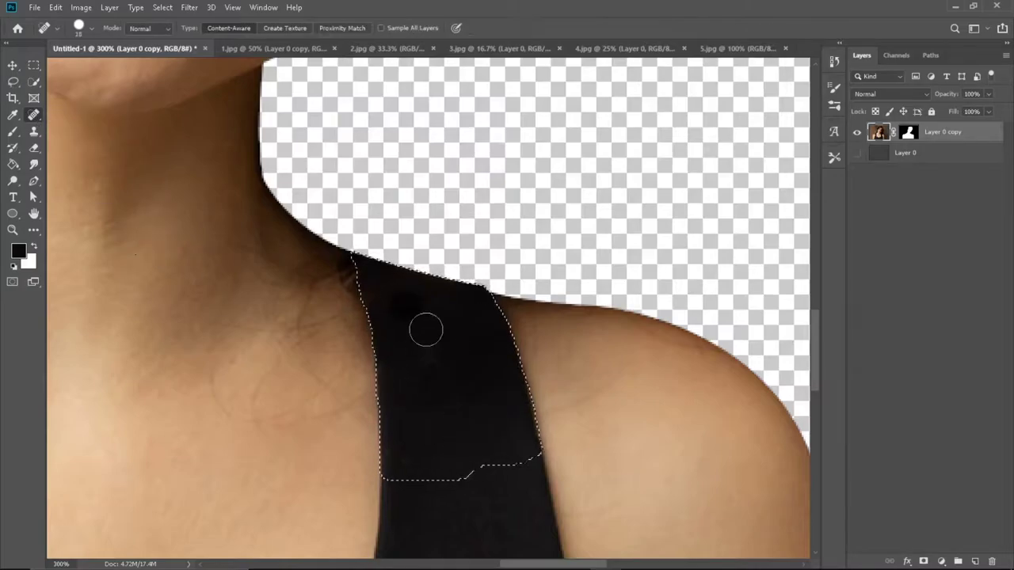
pyautogui.hotkey('ctrl', 'd')
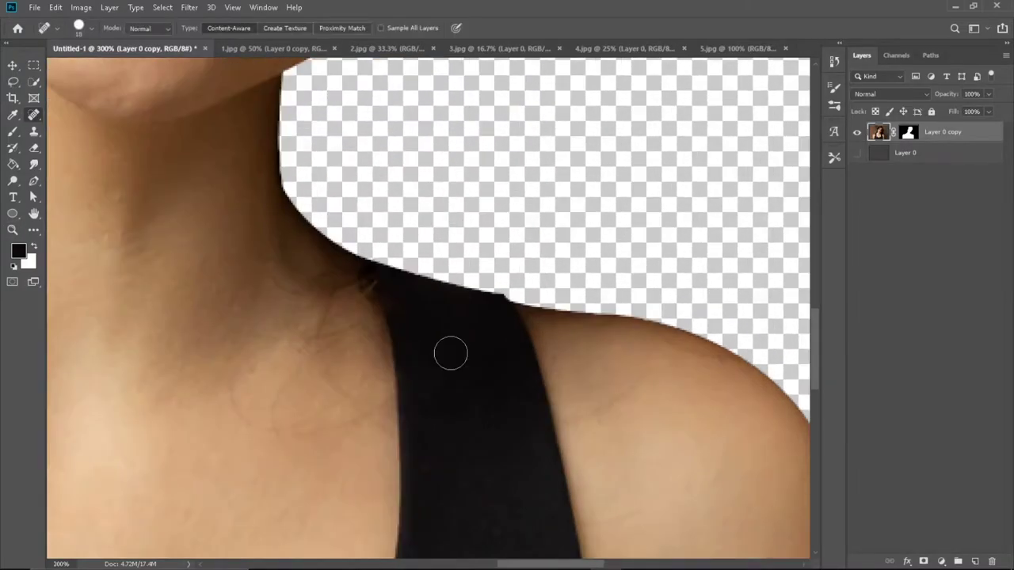
# Step: Quick-select the neck skin beside the strap and spot-heal its dark patches
pyautogui.hotkey('ctrl', '+')
pyautogui.press('b')
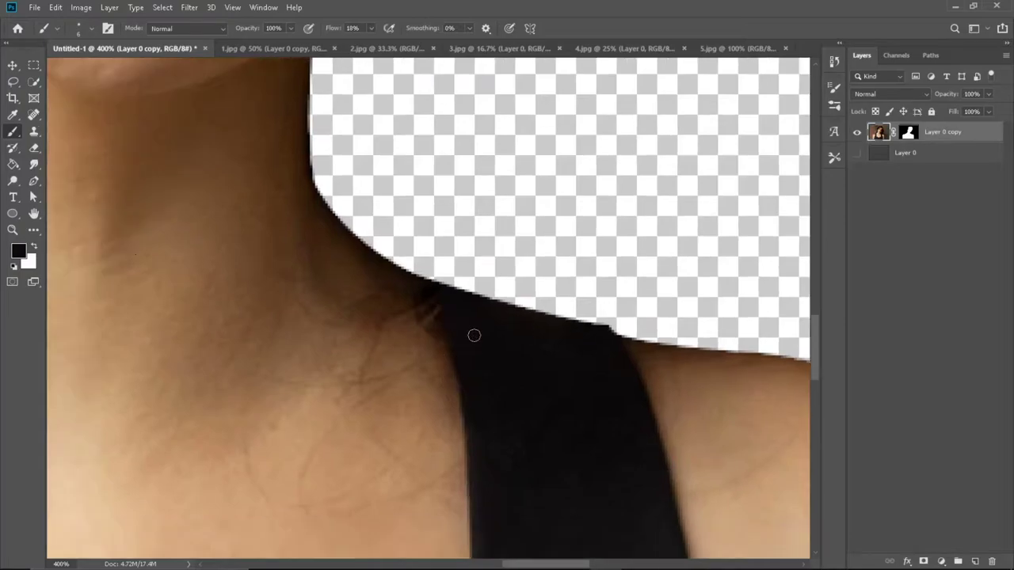
pyautogui.press('w')
pyautogui.moveTo(408, 290); pyautogui.dragTo(453, 413)
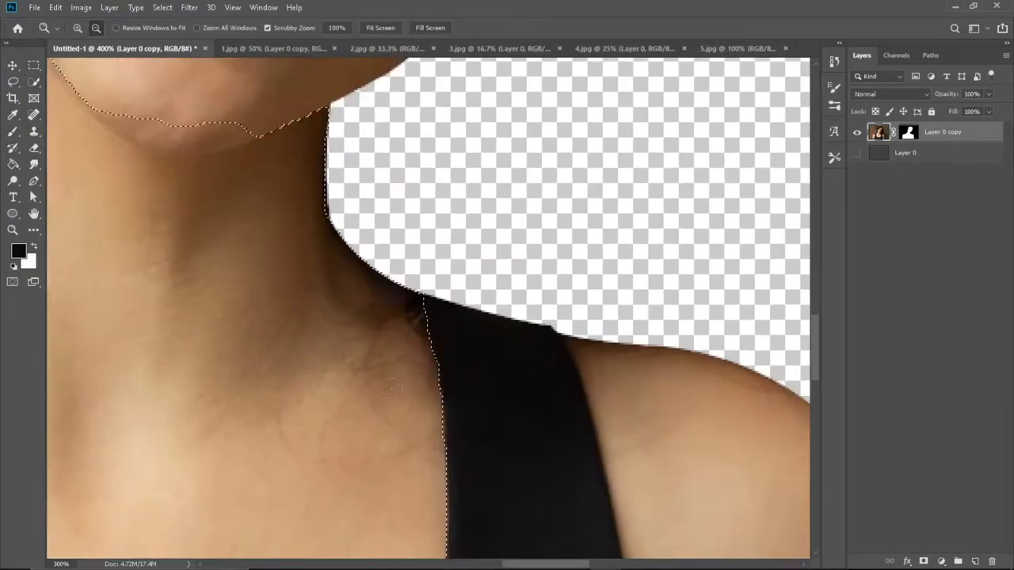
pyautogui.press('j')
pyautogui.moveTo(402, 382); pyautogui.dragTo(485, 347)
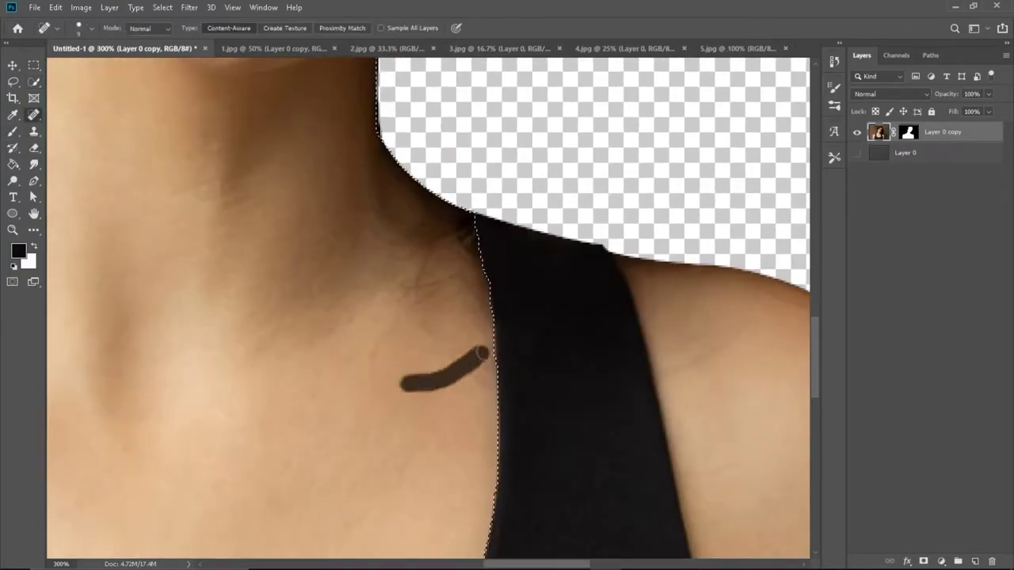
pyautogui.moveTo(373, 358); pyautogui.dragTo(469, 269)
pyautogui.moveTo(396, 247); pyautogui.dragTo(364, 215)
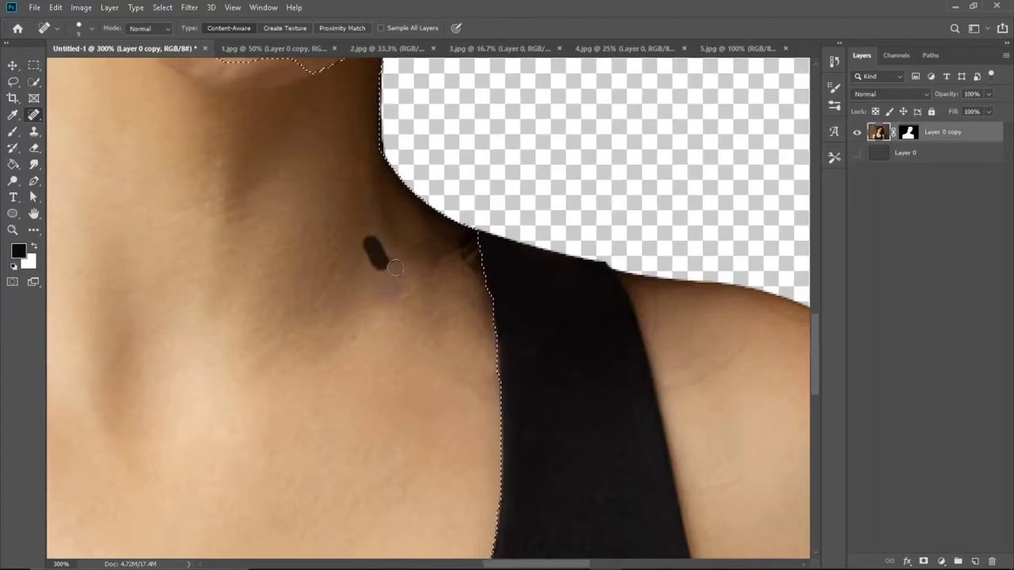
pyautogui.hotkey('ctrl', '+')
pyautogui.moveTo(400, 317); pyautogui.dragTo(453, 276)
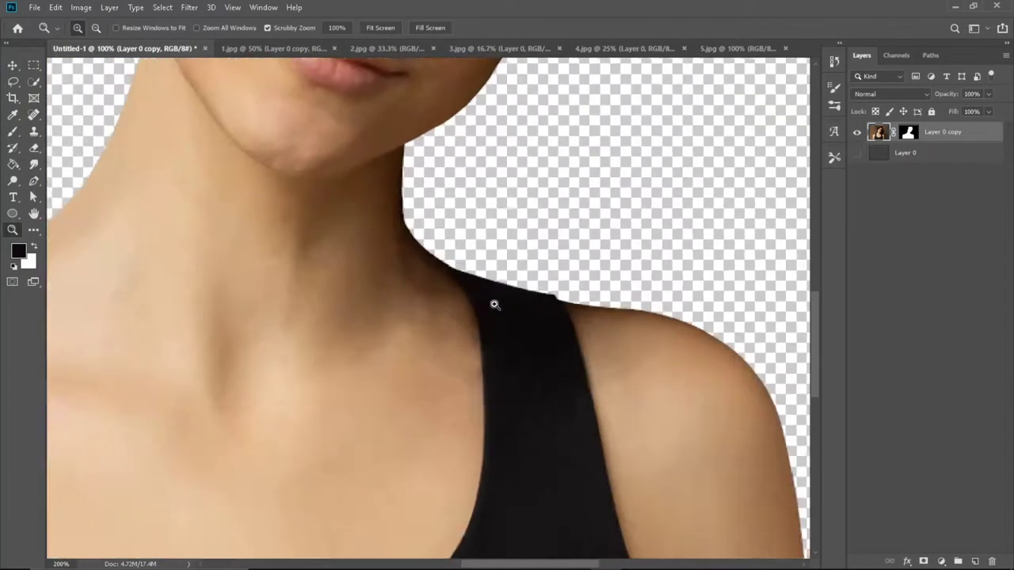
# Step: Paint dark brown shading where the neck meets the strap and heal a shoulder blemish
pyautogui.moveTo(491, 356); pyautogui.dragTo(494, 301)
pyautogui.keyDown('alt'); pyautogui.click(400, 248); pyautogui.keyUp('alt')
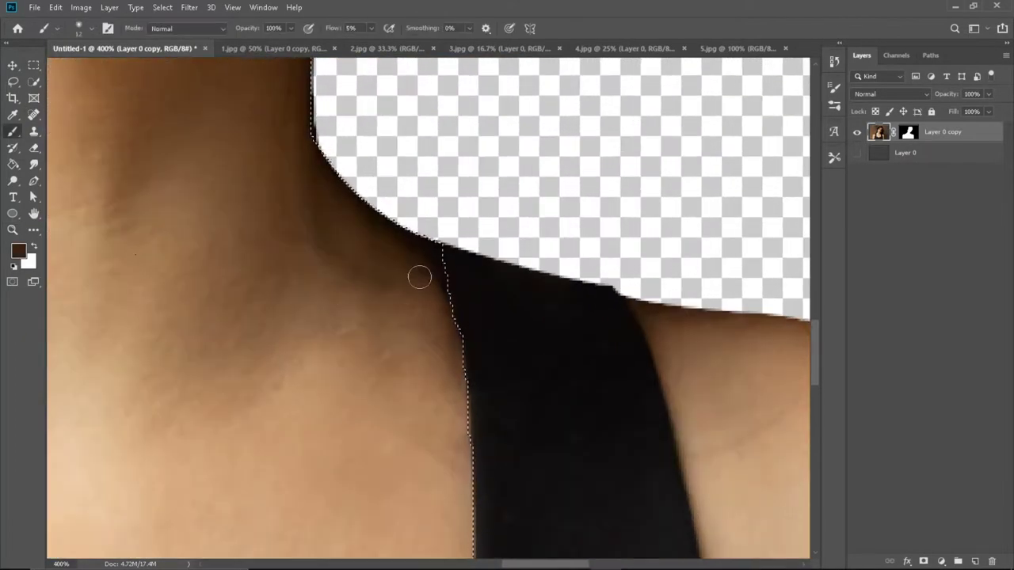
pyautogui.moveTo(420, 277); pyautogui.dragTo(484, 278)
pyautogui.hotkey('ctrl', 'd')
pyautogui.press('j')
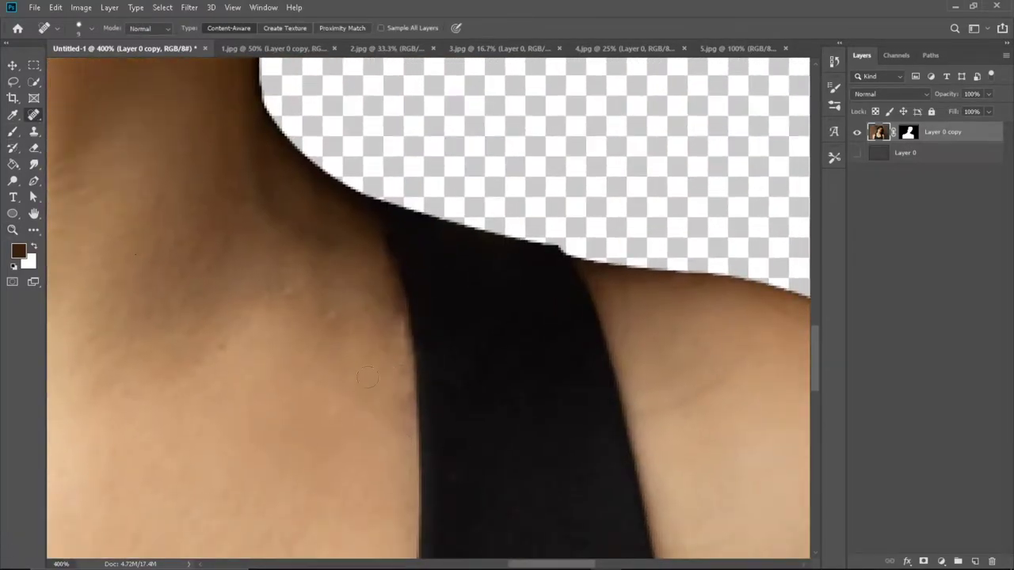
pyautogui.moveTo(387, 327); pyautogui.dragTo(133, 216)
pyautogui.moveTo(452, 385); pyautogui.dragTo(555, 335)
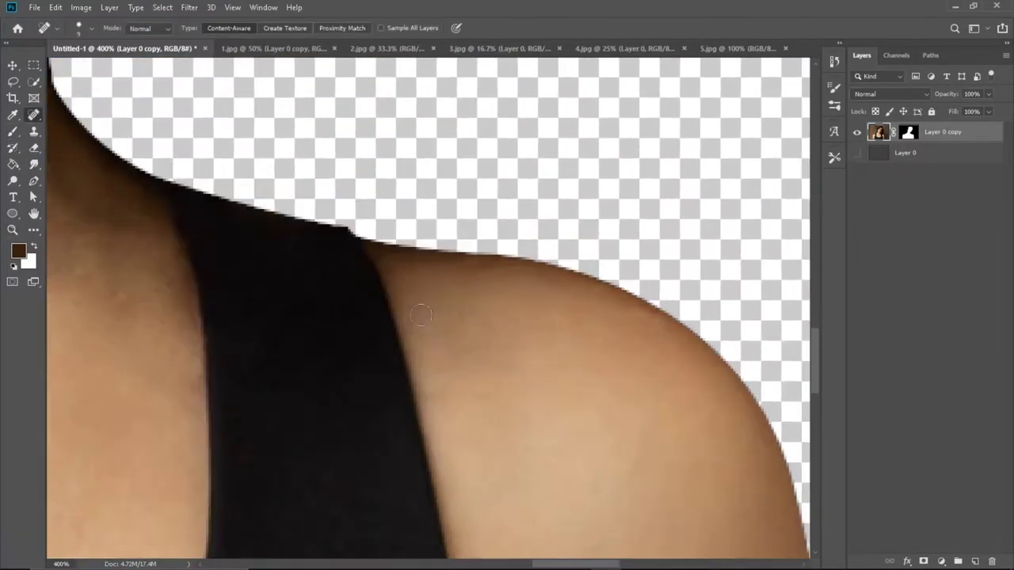
pyautogui.moveTo(519, 237); pyautogui.dragTo(420, 314)
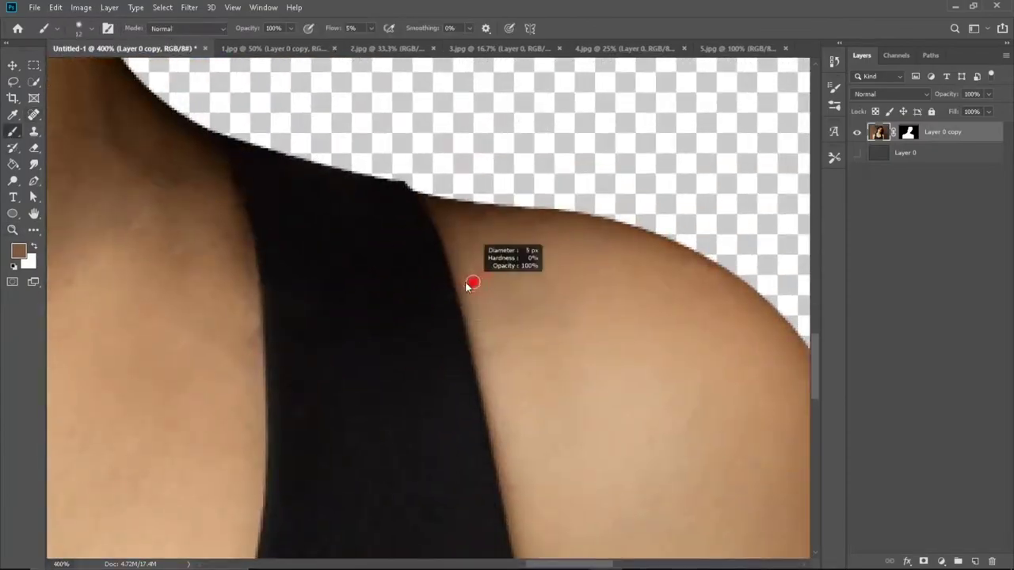
# Step: Paint soft 5 px dark shading along the strap edge, then reset colours to black and white
pyautogui.moveTo(476, 280); pyautogui.dragTo(522, 280)
pyautogui.click(368, 212)
pyautogui.click(13, 135)
pyautogui.moveTo(396, 260); pyautogui.dragTo(384, 316)
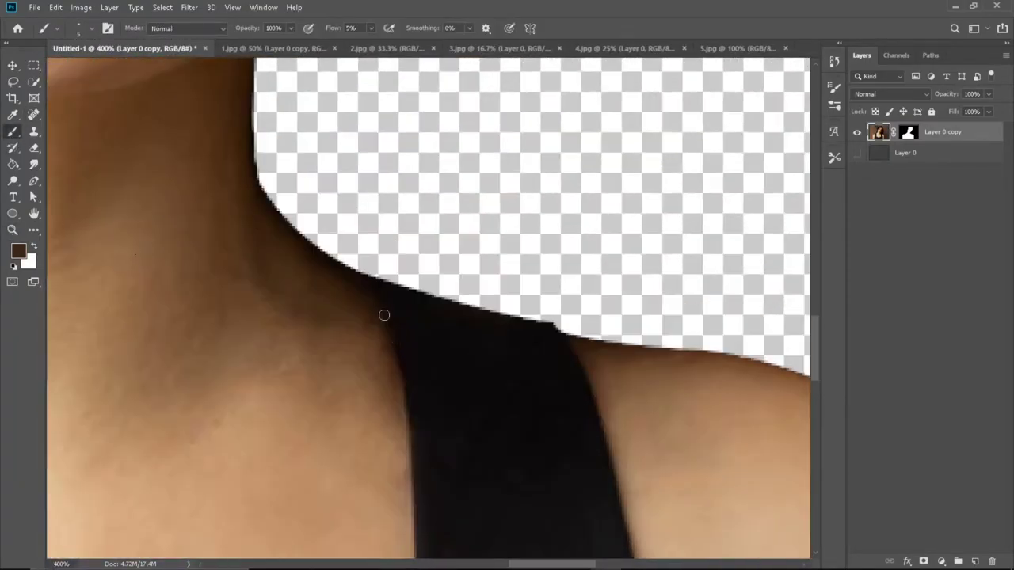
pyautogui.press('space')
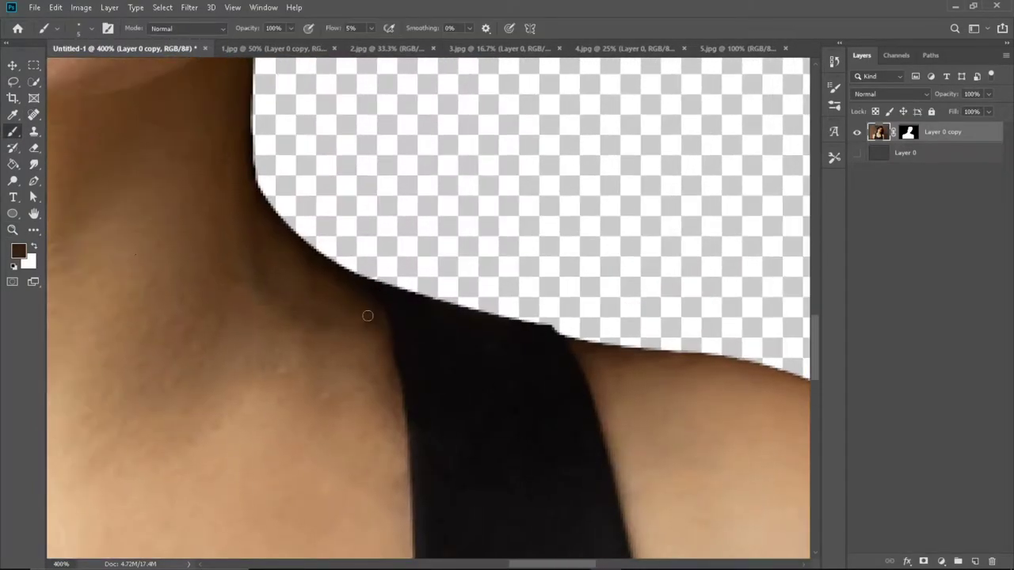
pyautogui.hotkey('ctrl', '0')
pyautogui.press('b')
pyautogui.press('d')
pyautogui.rightClick(443, 348)
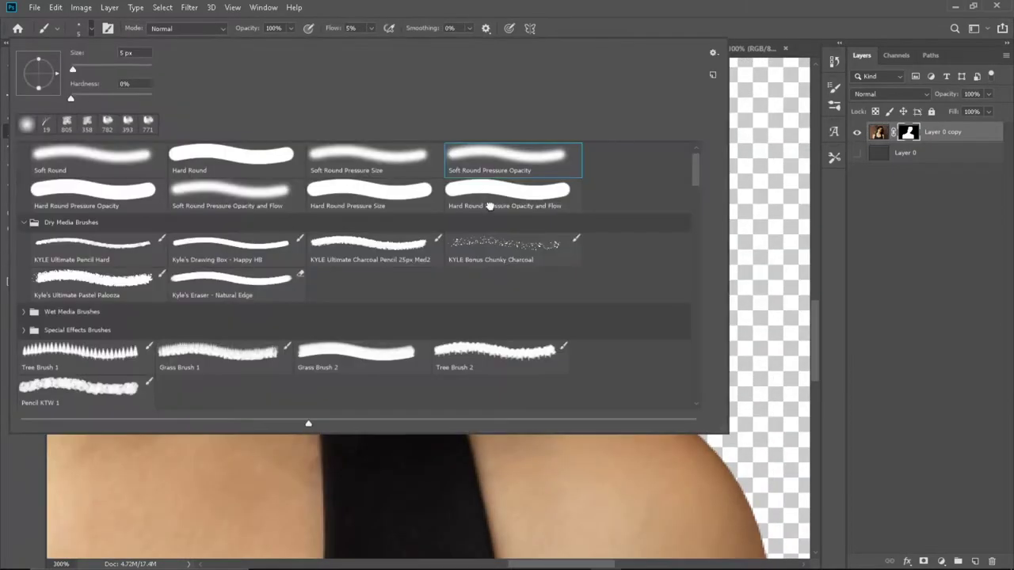
pyautogui.press('Escape')
pyautogui.scroll(-3, 451, 349)
# Step: Copy the lassoed cheek skin to a new layer and nudge it upward
pyautogui.scroll(2, 579, 136)
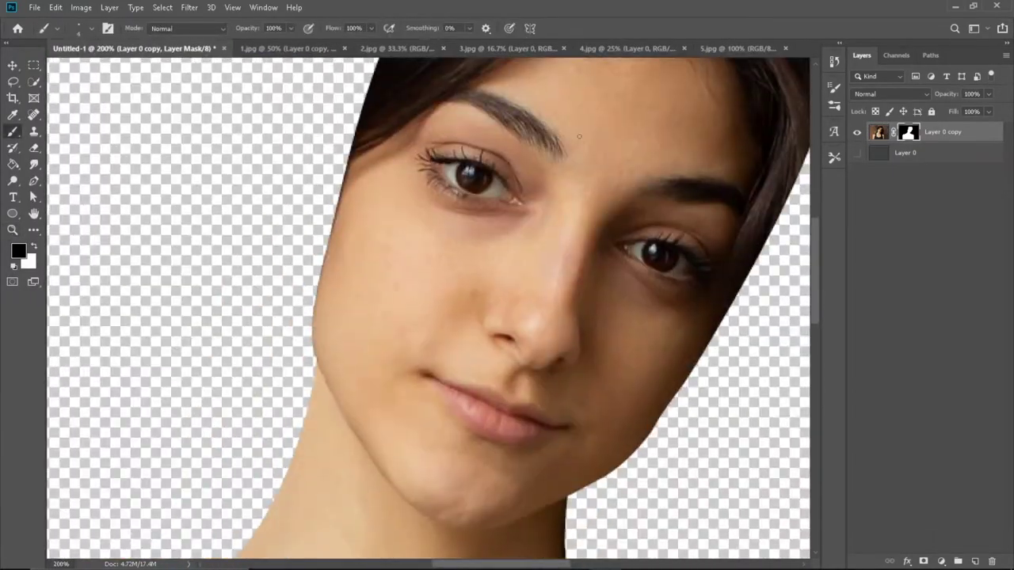
pyautogui.scroll(2, 579, 136)
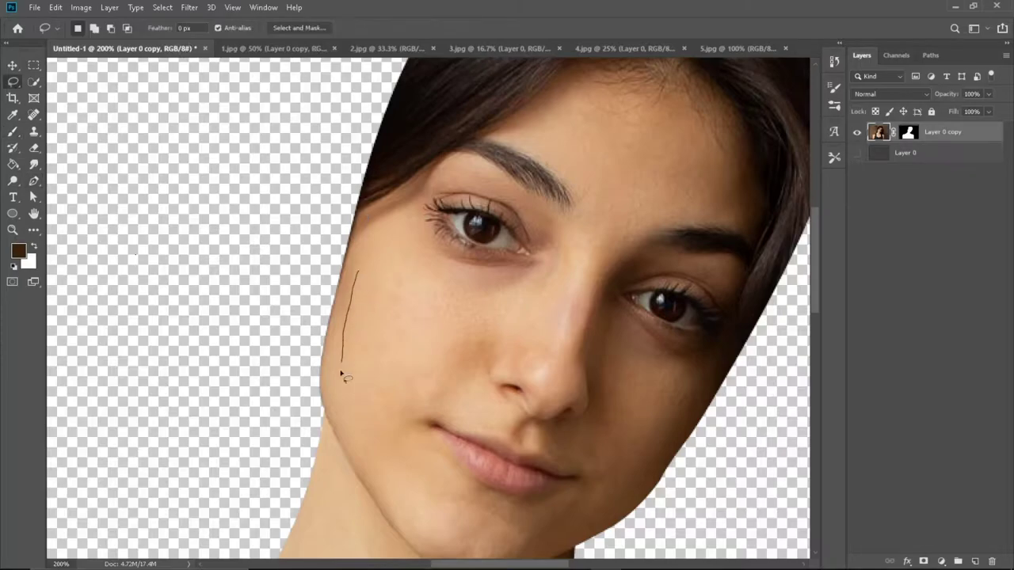
pyautogui.press('v')
pyautogui.hotkey('ctrl', 'j')
pyautogui.moveTo(407, 363); pyautogui.dragTo(405, 346)
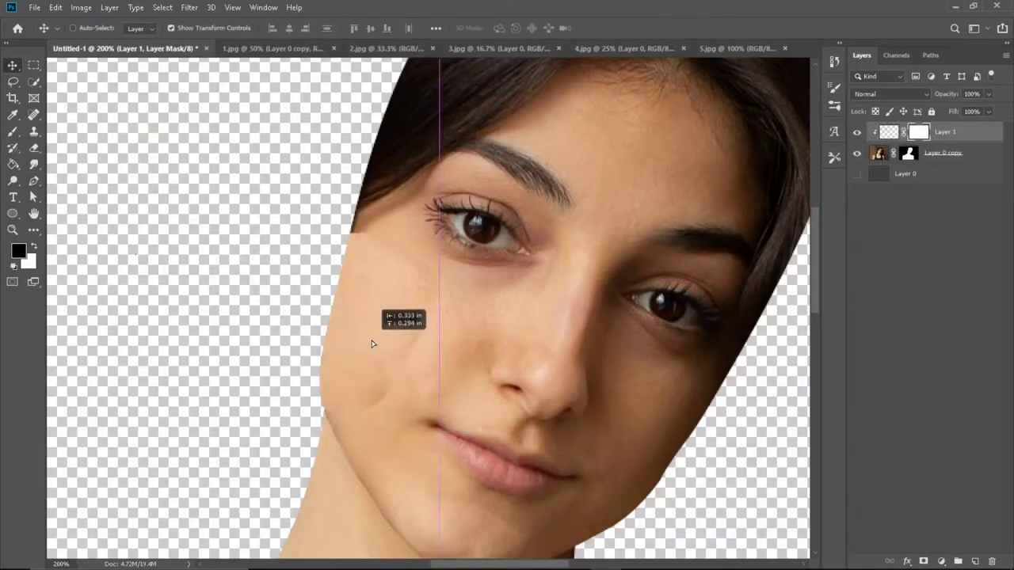
# Step: Duplicate the cheek patch and move the copy up over the hairline above the left eye
pyautogui.press('b')
pyautogui.scroll(2, 447, 194)
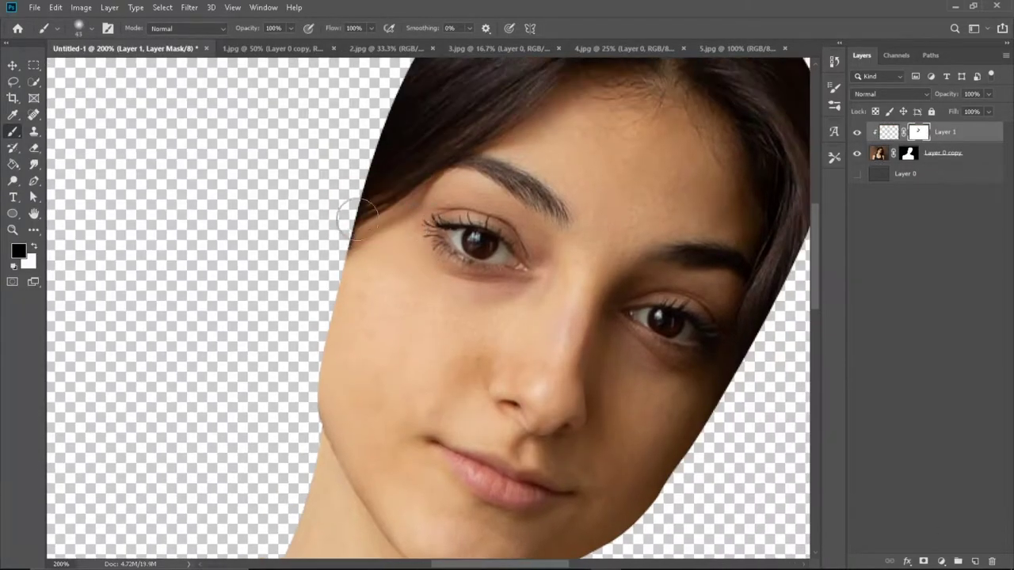
pyautogui.scroll(2, 475, 317)
pyautogui.hotkey('ctrl', 'j')
pyautogui.press('v')
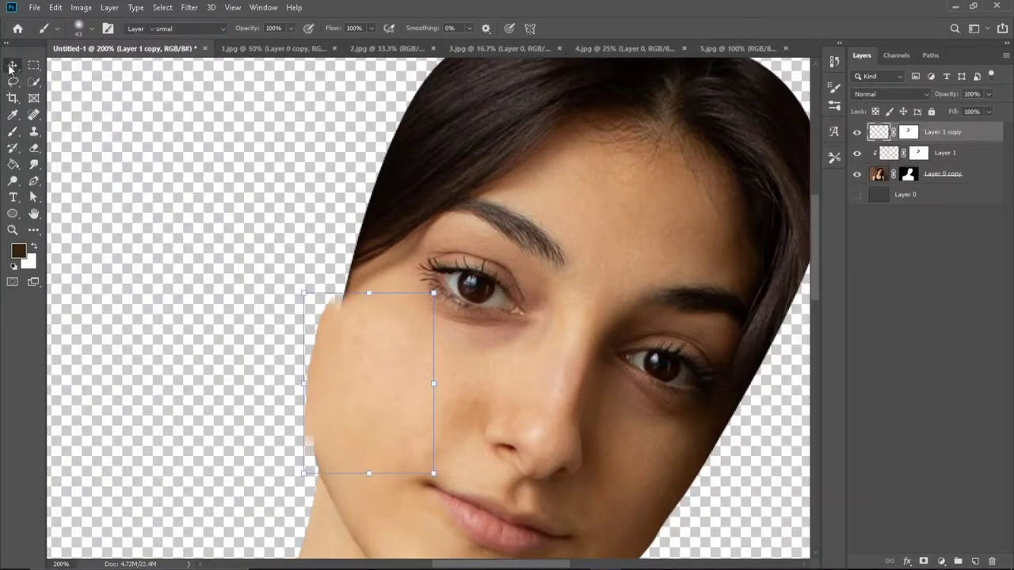
pyautogui.moveTo(365, 396); pyautogui.dragTo(389, 308)
pyautogui.press('b')
# Step: Paint the copy's layer mask in black to reshape and soften the patch edges
pyautogui.click(918, 132)
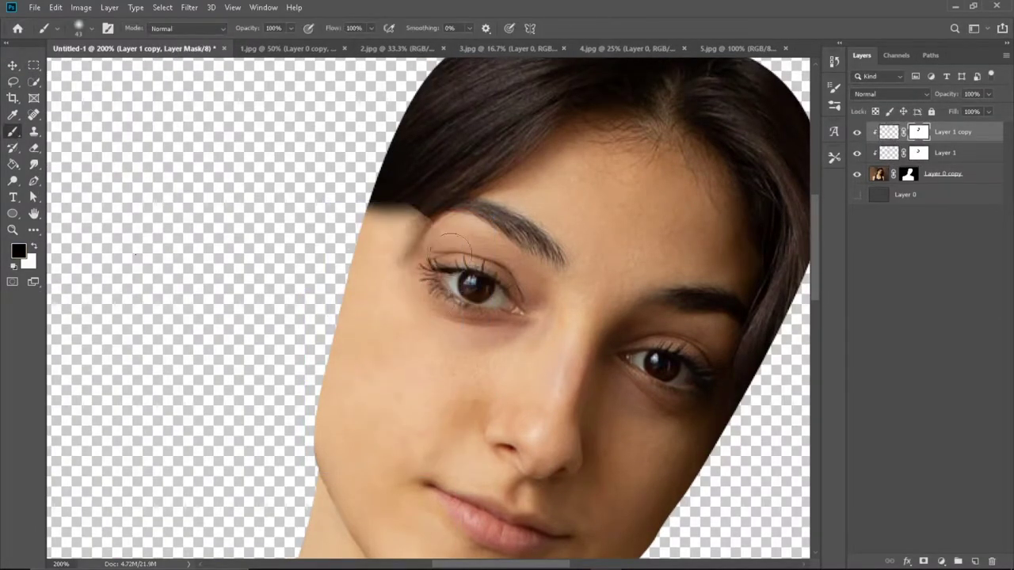
pyautogui.press('x')
pyautogui.moveTo(411, 229); pyautogui.dragTo(396, 262)
pyautogui.press('x')
pyautogui.moveTo(420, 174); pyautogui.dragTo(380, 225)
pyautogui.scroll(1, 520, 273)
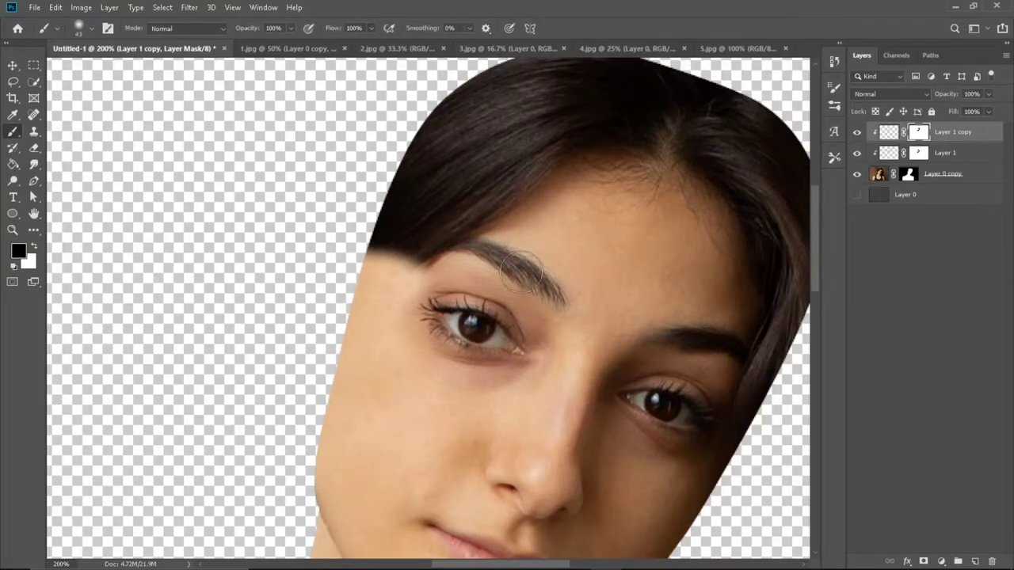
pyautogui.moveTo(519, 223); pyautogui.dragTo(499, 246)
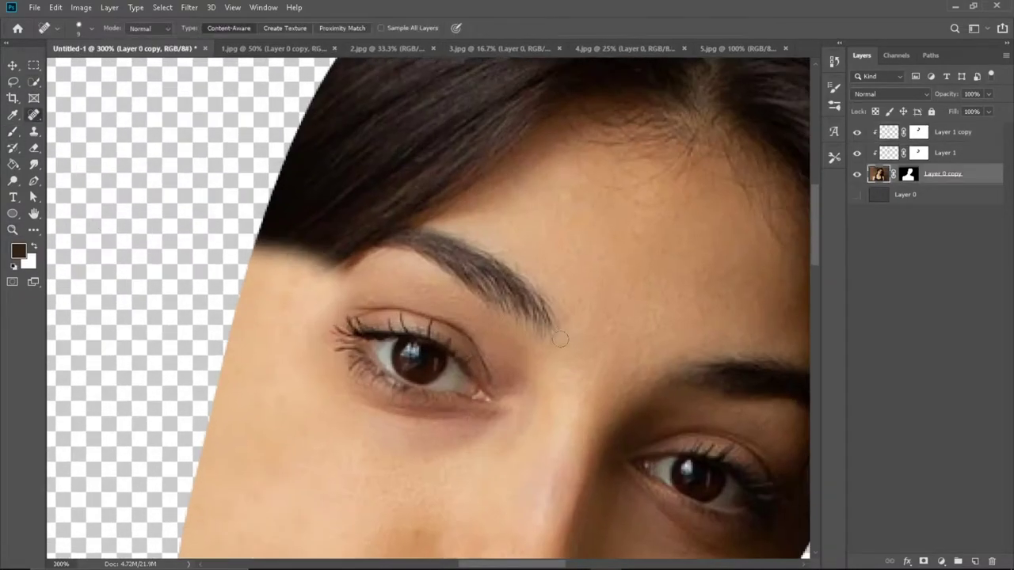
# Step: Spot-heal away the left eyebrow, then the right eyebrow
pyautogui.moveTo(559, 334); pyautogui.dragTo(396, 237)
pyautogui.moveTo(580, 366); pyautogui.dragTo(470, 335)
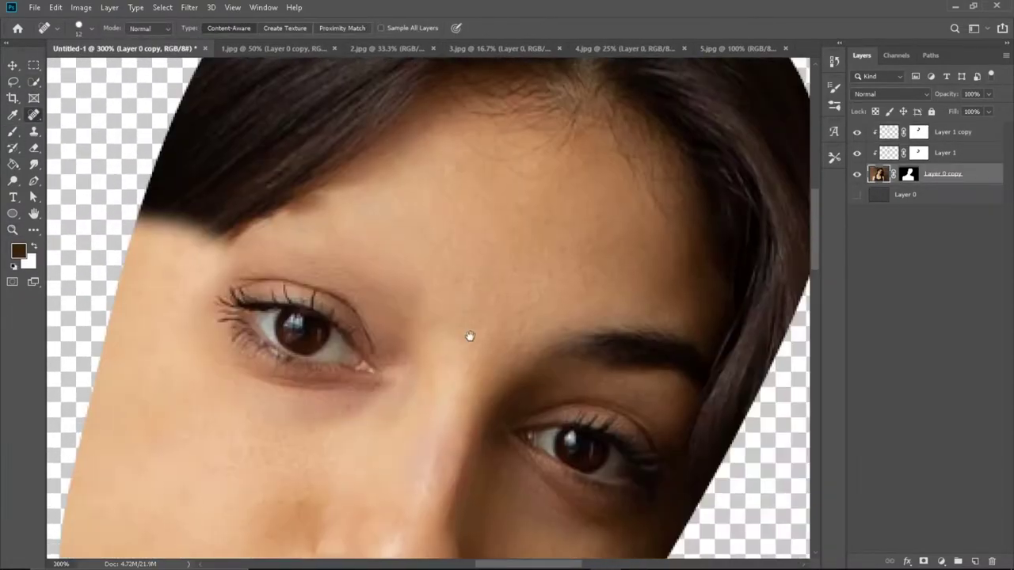
pyautogui.hotkey('ctrl', '+')
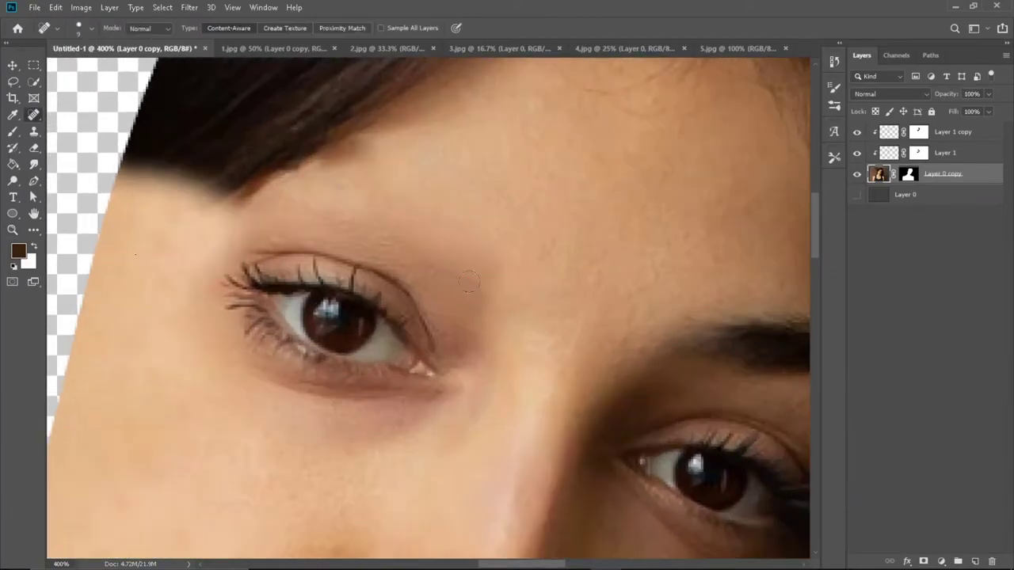
pyautogui.scroll(-4, 468, 281)
pyautogui.scroll(2, 515, 332)
pyautogui.scroll(2, 515, 333)
pyautogui.moveTo(376, 271)
pyautogui.mouseDown()
pyautogui.moveTo(569, 300)
pyautogui.moveTo(586, 275)
pyautogui.mouseUp()
pyautogui.moveTo(515, 307); pyautogui.dragTo(514, 307)
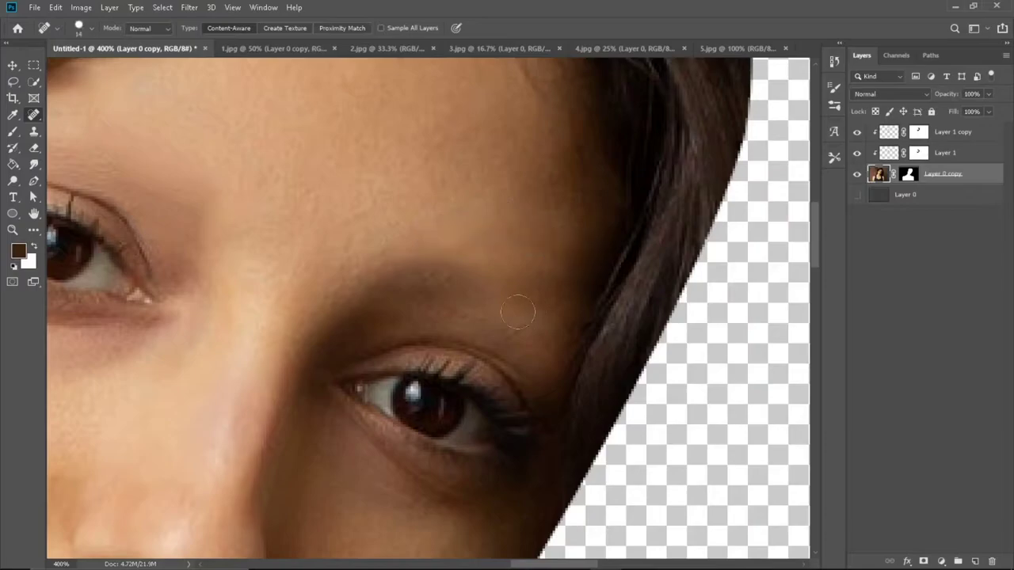
pyautogui.scroll(-1, 515, 309)
pyautogui.scroll(1, 394, 270)
# Step: Switch to a soft Brush and sample a lighter skin tone from the face
pyautogui.press('b')
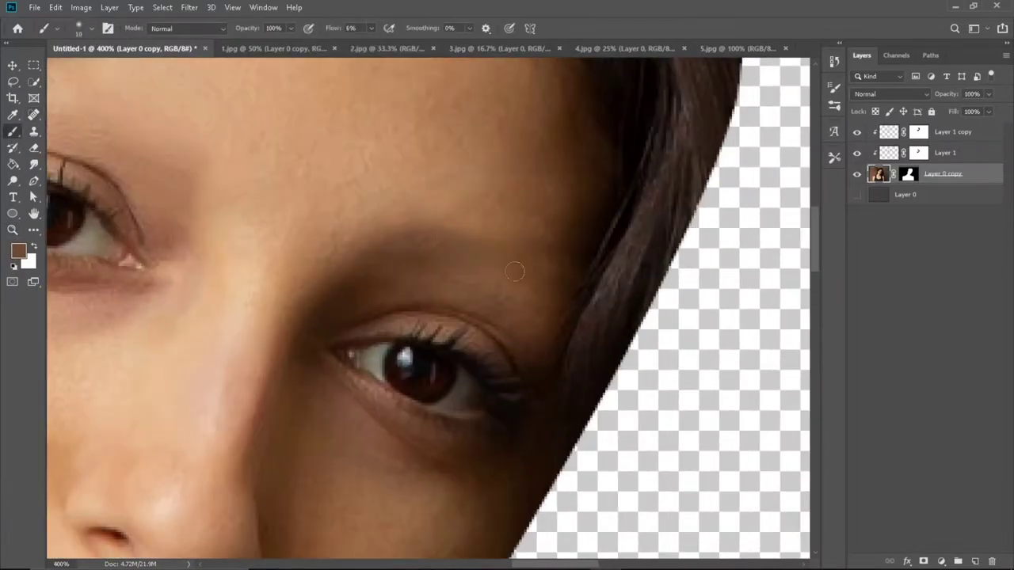
pyautogui.keyDown('alt'); pyautogui.click(533, 236); pyautogui.keyUp('alt')
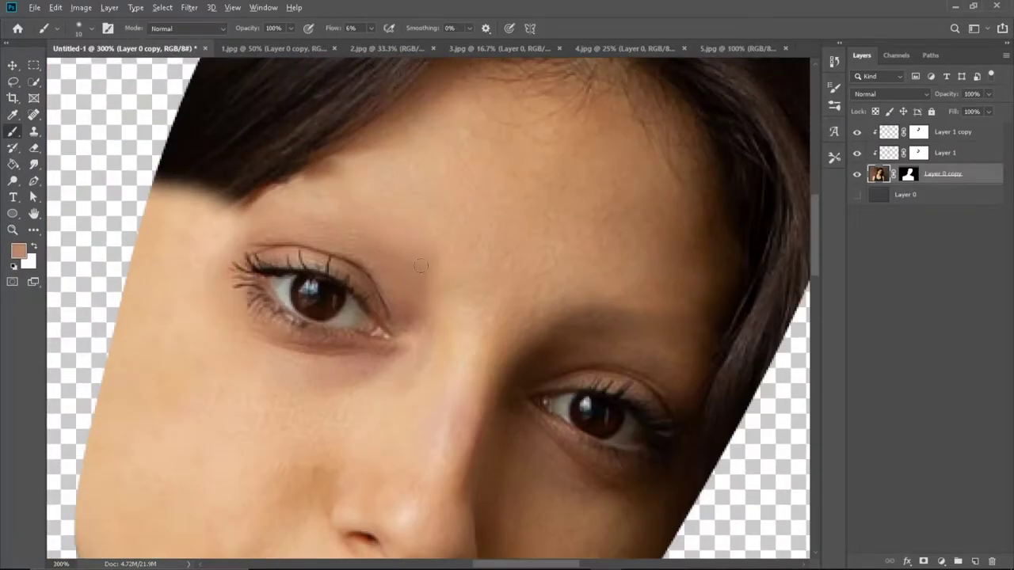
pyautogui.scroll(-1, 457, 306)
pyautogui.keyDown('alt'); pyautogui.click(457, 305); pyautogui.keyUp('alt')
pyautogui.scroll(-1, 502, 296)
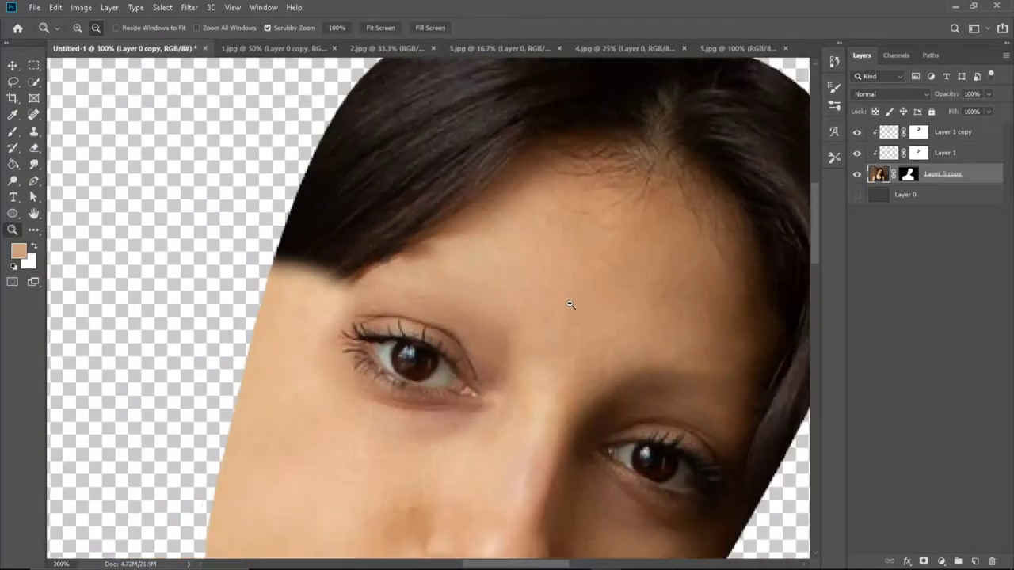
pyautogui.scroll(1, 502, 296)
# Step: Lasso clean forehead skin into a new layer, then move and rotate it over the hairline
pyautogui.press('v')
pyautogui.moveTo(326, 289); pyautogui.dragTo(435, 192)
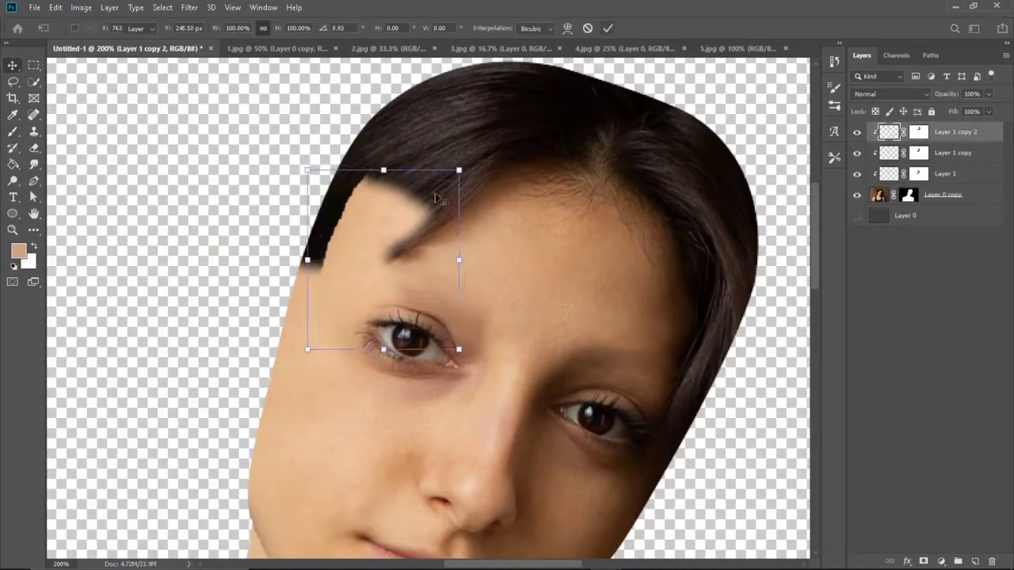
pyautogui.press('p')
pyautogui.moveTo(437, 271); pyautogui.dragTo(490, 243)
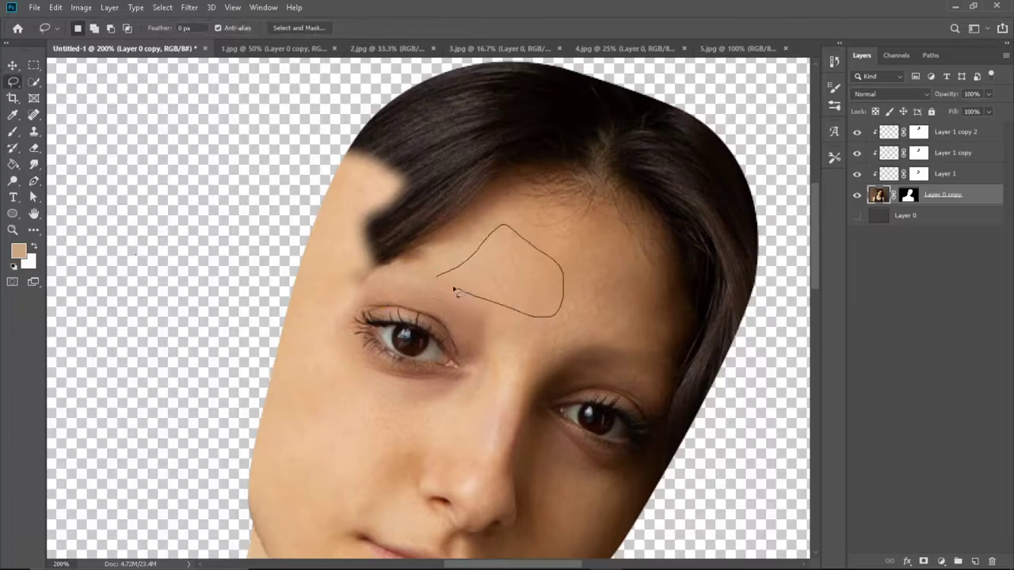
pyautogui.moveTo(455, 292); pyautogui.dragTo(438, 276)
pyautogui.hotkey('ctrl', 'j')
pyautogui.hotkey('ctrl', 't')
pyautogui.moveTo(499, 269); pyautogui.dragTo(396, 234)
pyautogui.moveTo(333, 170)
pyautogui.mouseDown()
pyautogui.moveTo(322, 186)
pyautogui.moveTo(401, 235)
pyautogui.mouseUp()
pyautogui.press('Return')
# Step: Duplicate the forehead patch twice, placing the copies over the hair to the left and above
pyautogui.press('b')
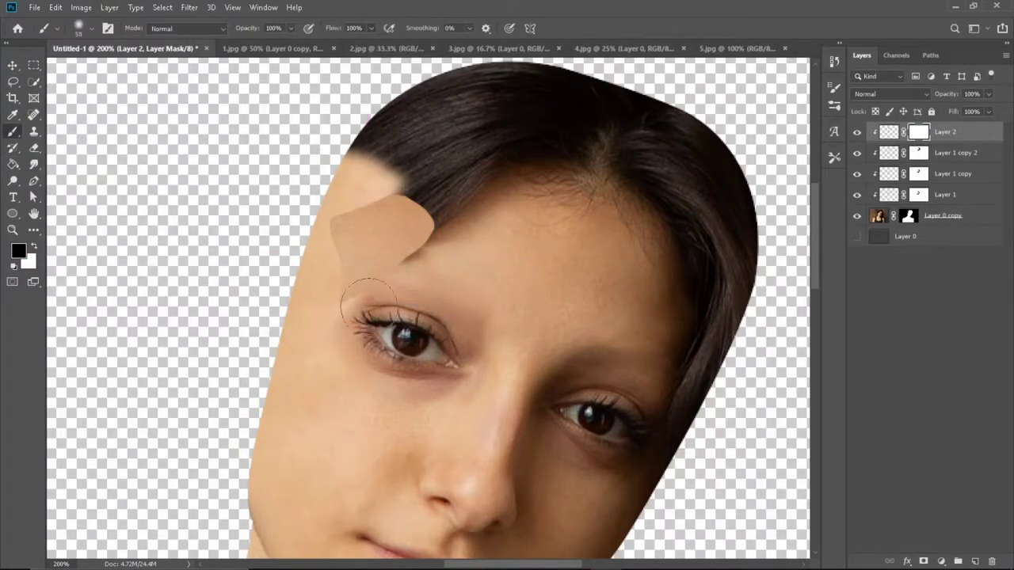
pyautogui.hotkey('ctrl', 'j')
pyautogui.hotkey('ctrl', 't')
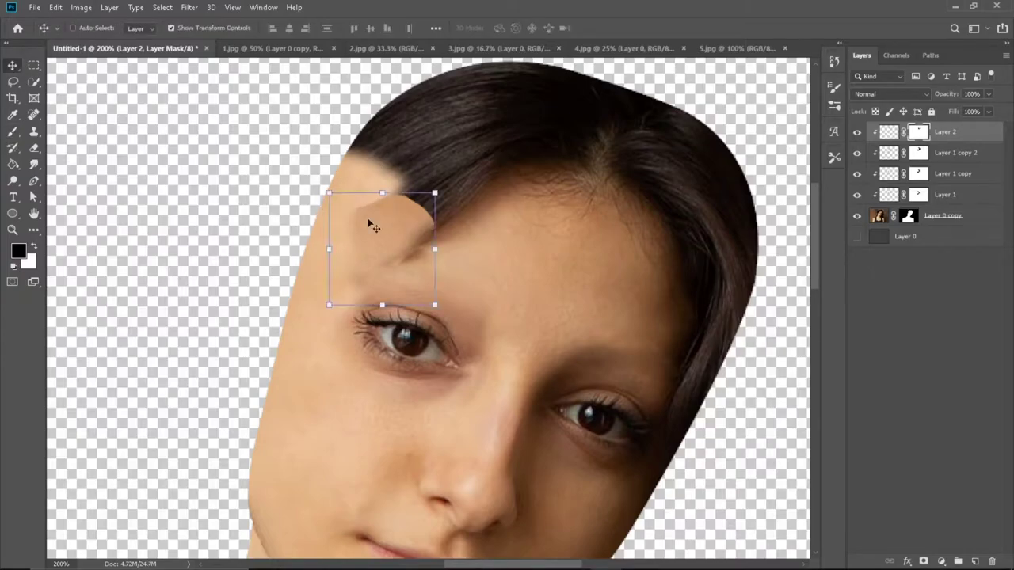
pyautogui.moveTo(369, 222); pyautogui.dragTo(415, 215)
pyautogui.press('Return')
pyautogui.keyDown('alt'); pyautogui.click(335, 214); pyautogui.keyUp('alt')
pyautogui.hotkey('ctrl', 'j')
pyautogui.press('v')
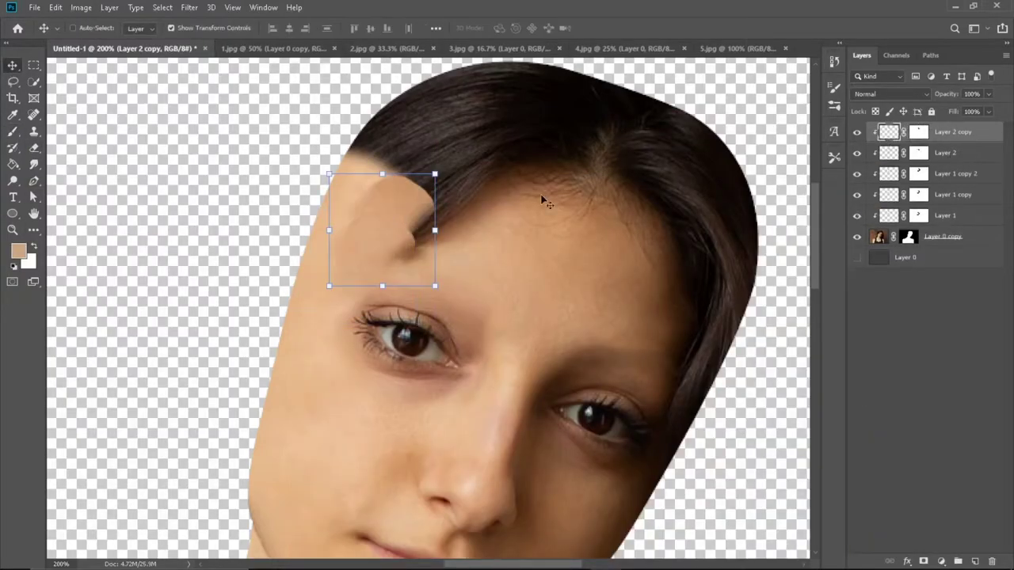
pyautogui.moveTo(394, 266)
pyautogui.mouseDown()
pyautogui.moveTo(436, 235)
pyautogui.moveTo(333, 120)
pyautogui.mouseUp()
# Step: Reuse earlier skin patch layers, duplicating them and moving a copy up near the hairline
pyautogui.click(900, 209)
pyautogui.hotkey('ctrl', 'j')
pyautogui.hotkey('ctrl', 't')
pyautogui.press('Return')
pyautogui.moveTo(444, 170); pyautogui.dragTo(478, 237)
pyautogui.press('b')
pyautogui.click(895, 174)
pyautogui.hotkey('ctrl', 'j')
pyautogui.press('v')
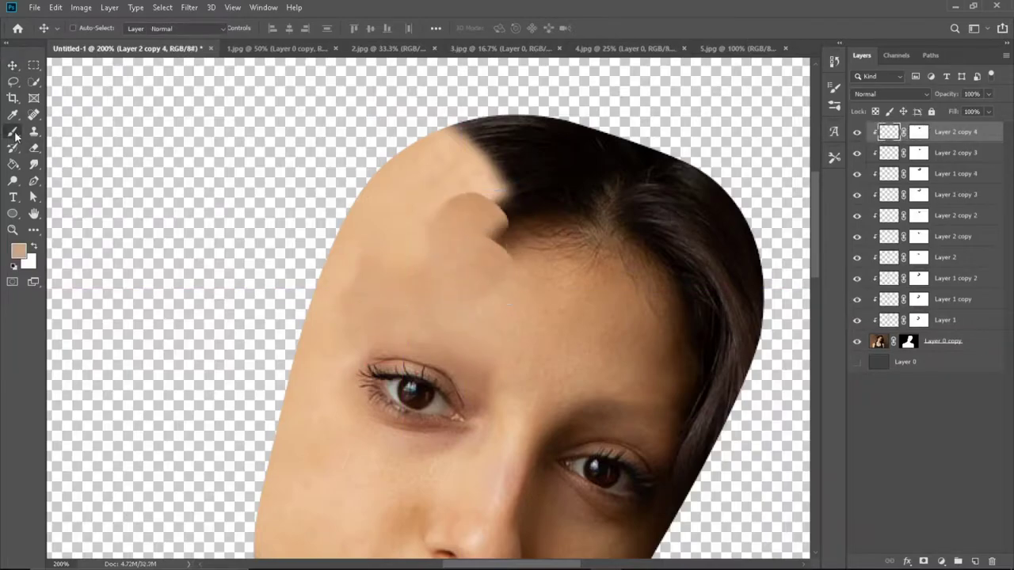
# Step: Duplicate another patch layer to the top of the stack and move it over the top hair
pyautogui.click(14, 135)
pyautogui.click(918, 131)
pyautogui.hscroll(3, 473, 193)
pyautogui.click(895, 132)
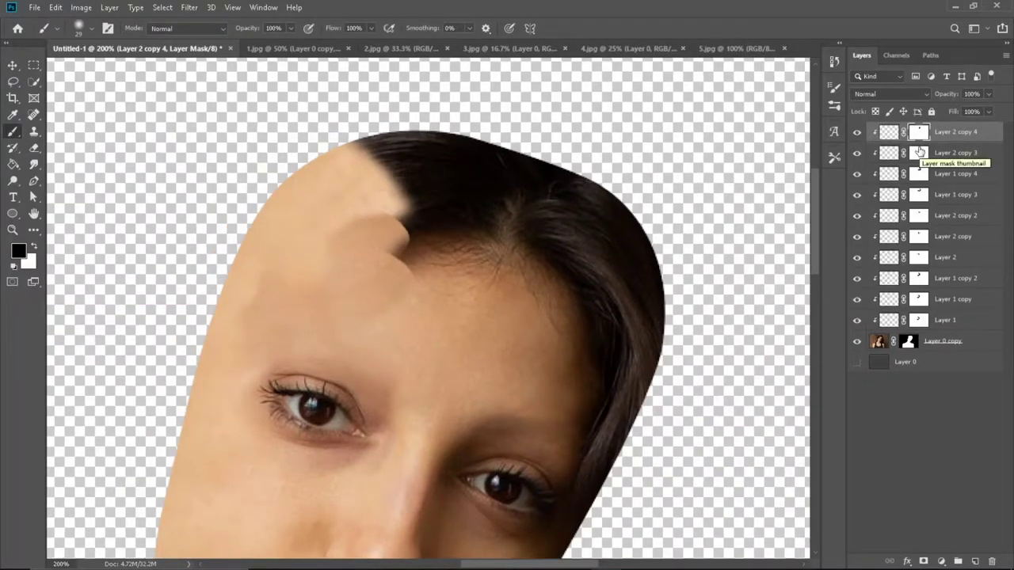
pyautogui.hotkey('ctrl', 'j')
pyautogui.click(14, 65)
pyautogui.moveTo(444, 230); pyautogui.dragTo(475, 208)
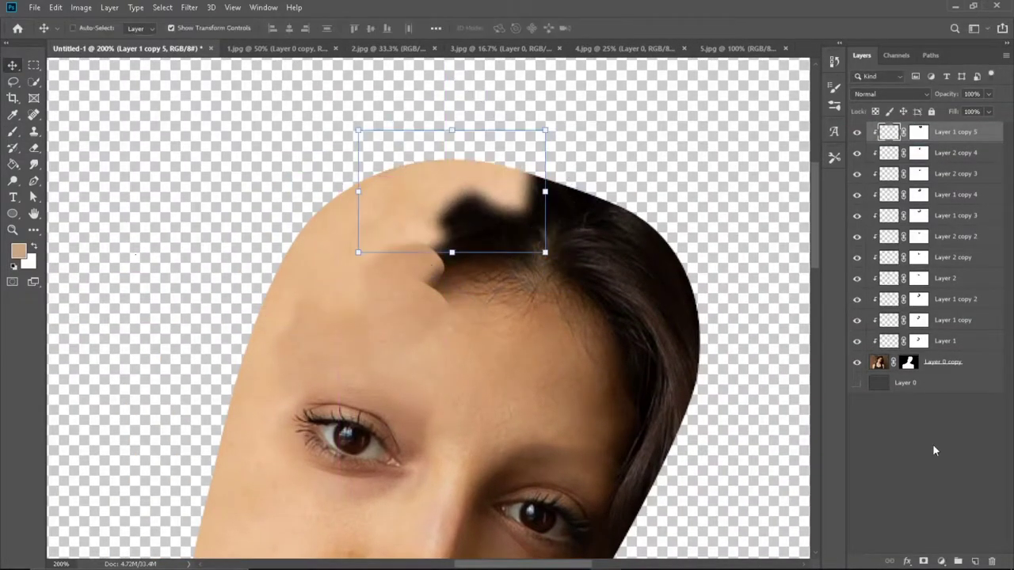
pyautogui.press('Return')
# Step: Lasso another area of forehead skin on the base face layer and copy it to a new layer
pyautogui.click(942, 362)
pyautogui.scroll(-2, 427, 317)
pyautogui.click(34, 115)
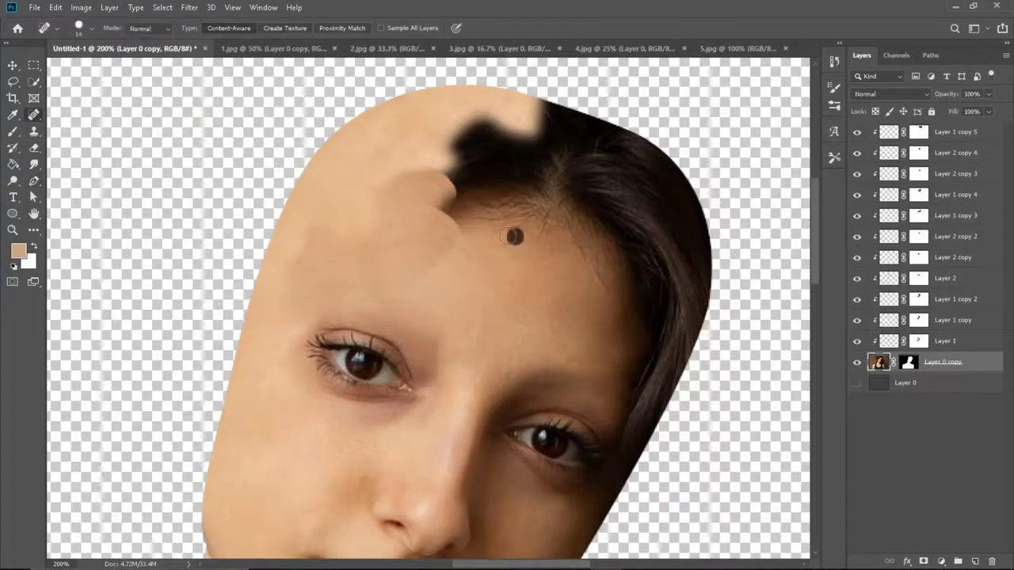
pyautogui.moveTo(499, 273)
pyautogui.mouseDown()
pyautogui.moveTo(455, 277)
pyautogui.moveTo(465, 213)
pyautogui.mouseUp()
pyautogui.hotkey('ctrl', 'j')
# Step: Move the new skin copy up over the top hair and target its mask with black
pyautogui.press('v')
pyautogui.press('b')
pyautogui.keyDown('alt'); pyautogui.click(391, 119); pyautogui.keyUp('alt')
pyautogui.scroll(2, 392, 120)
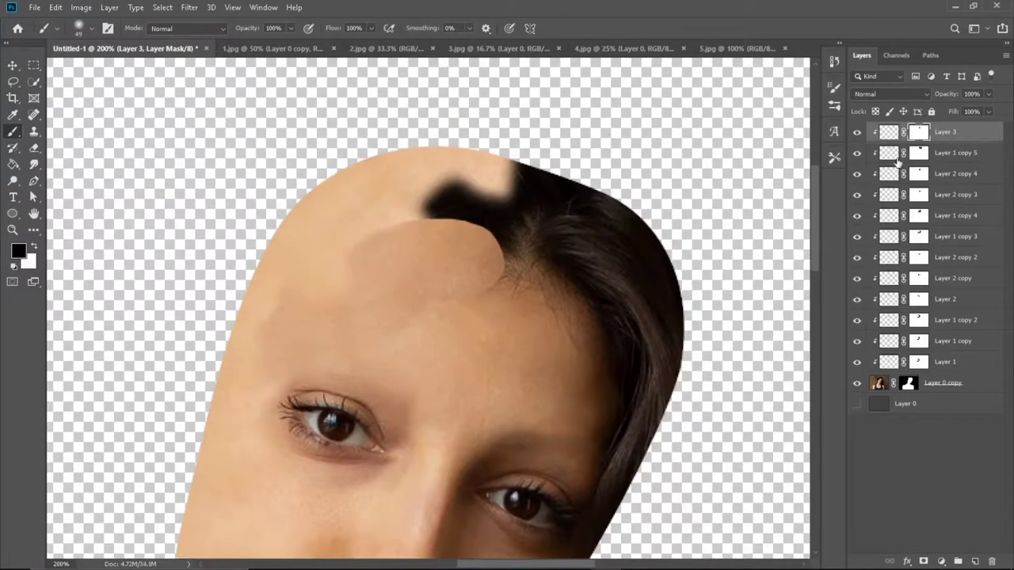
pyautogui.press('v')
pyautogui.moveTo(448, 261); pyautogui.dragTo(471, 217)
pyautogui.click(918, 132)
pyautogui.press('b')
pyautogui.press('d')
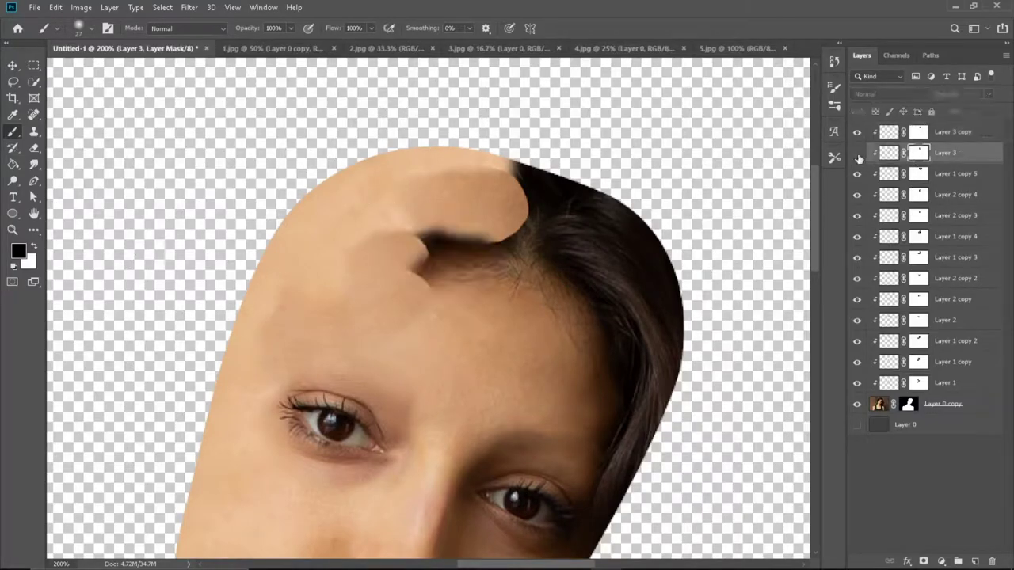
# Step: Drag Layer 3 copies rightward across the crown and blend Layer 3 copy 2's mask edge
pyautogui.press('v')
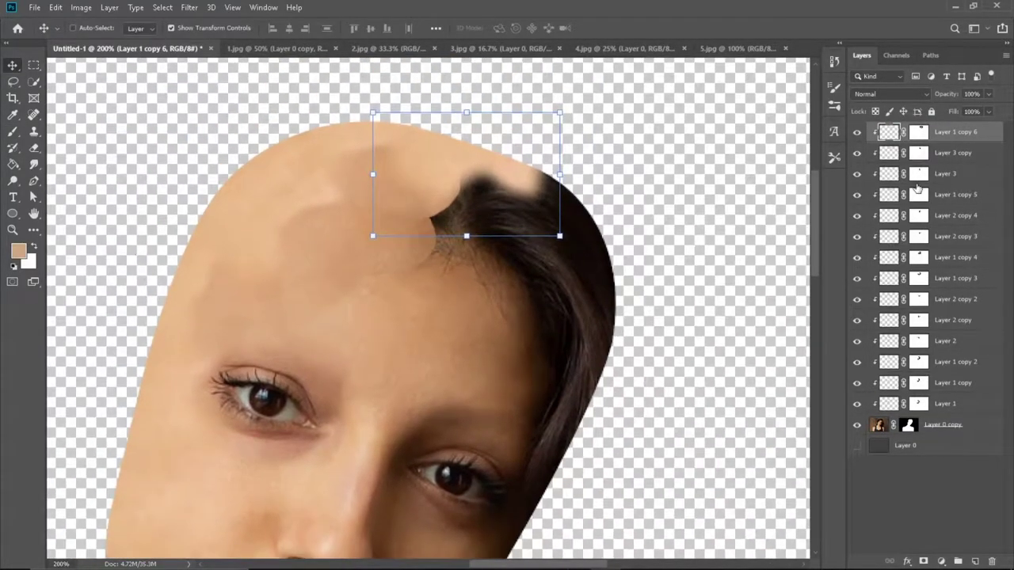
pyautogui.click(890, 175)
pyautogui.moveTo(361, 234)
pyautogui.keyDown('alt'); pyautogui.mouseDown()
pyautogui.moveTo(453, 287)
pyautogui.moveTo(471, 241)
pyautogui.moveTo(507, 203)
pyautogui.mouseUp(); pyautogui.keyUp('alt')
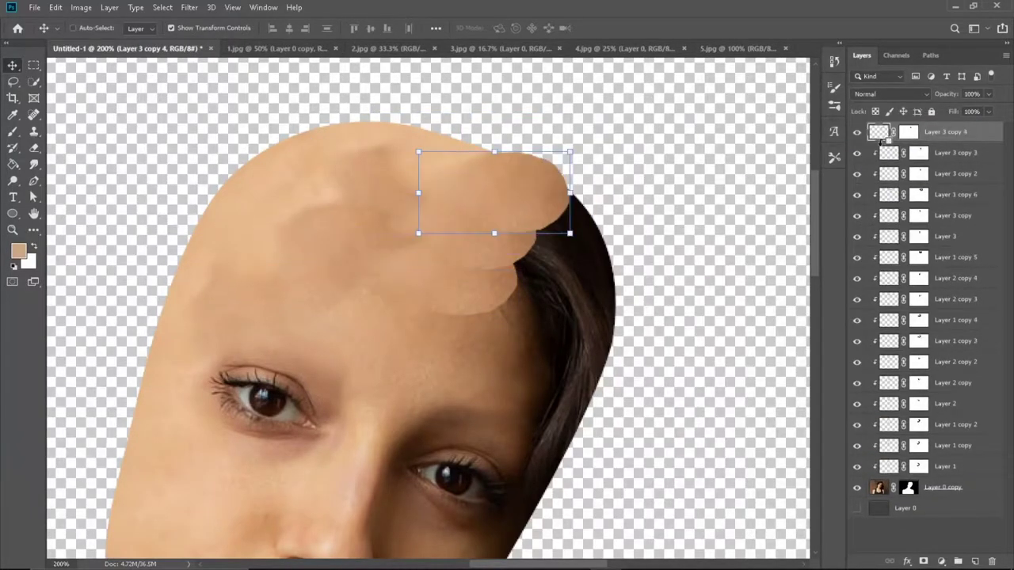
pyautogui.press('b')
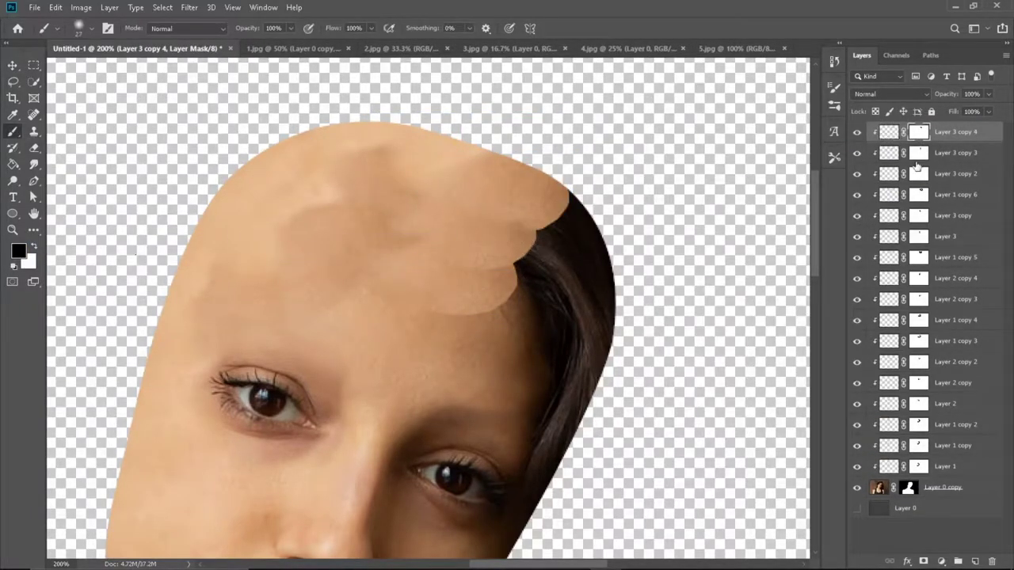
pyautogui.click(918, 173)
pyautogui.moveTo(626, 289); pyautogui.dragTo(604, 230)
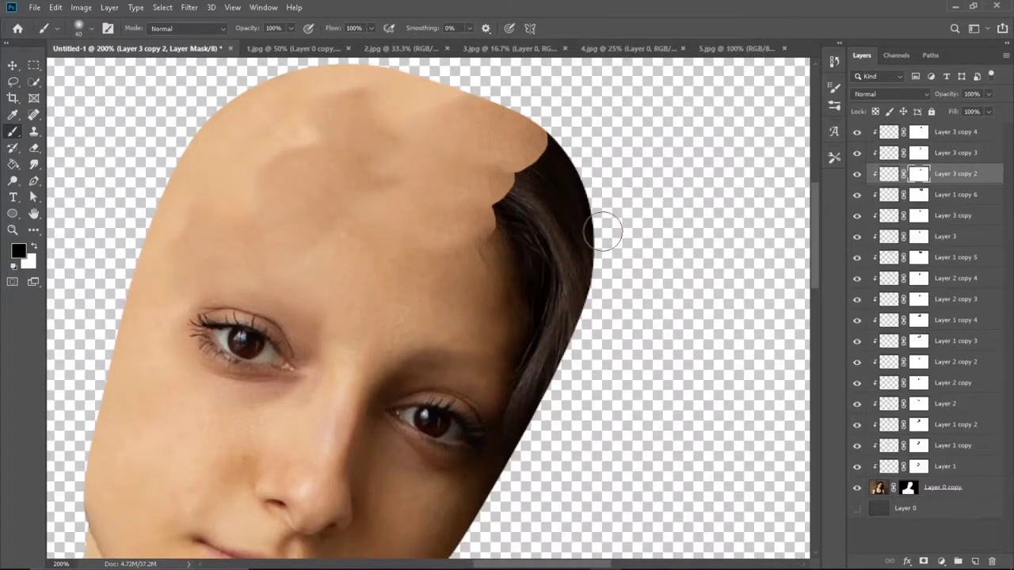
pyautogui.moveTo(555, 396); pyautogui.dragTo(597, 225)
pyautogui.keyDown('ctrl'); pyautogui.click(519, 348); pyautogui.keyUp('ctrl')
# Step: Copy a cheek skin patch to a new layer, move it over the side hair, and mask part away
pyautogui.press('l')
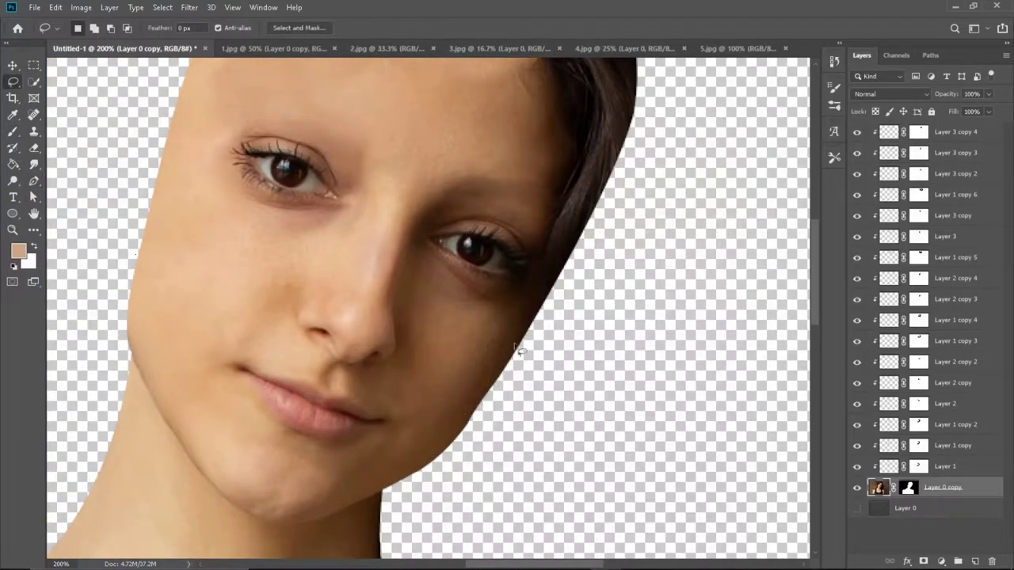
pyautogui.hotkey('ctrl', 'j')
pyautogui.press('v')
pyautogui.moveTo(446, 364); pyautogui.dragTo(537, 250)
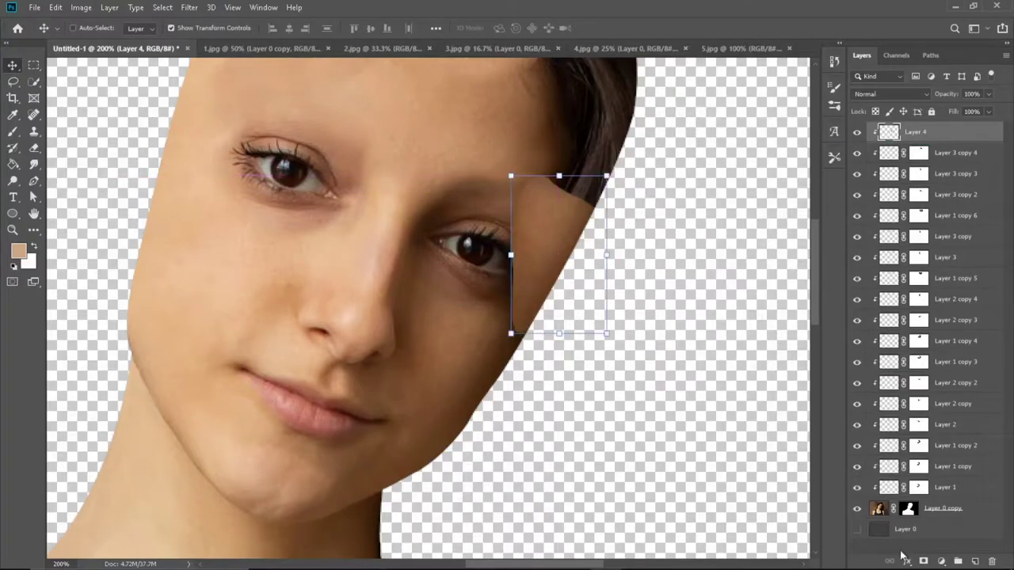
pyautogui.click(923, 560)
pyautogui.press('b')
pyautogui.press('d')
pyautogui.moveTo(547, 184); pyautogui.dragTo(499, 342)
pyautogui.moveTo(564, 168); pyautogui.dragTo(454, 293)
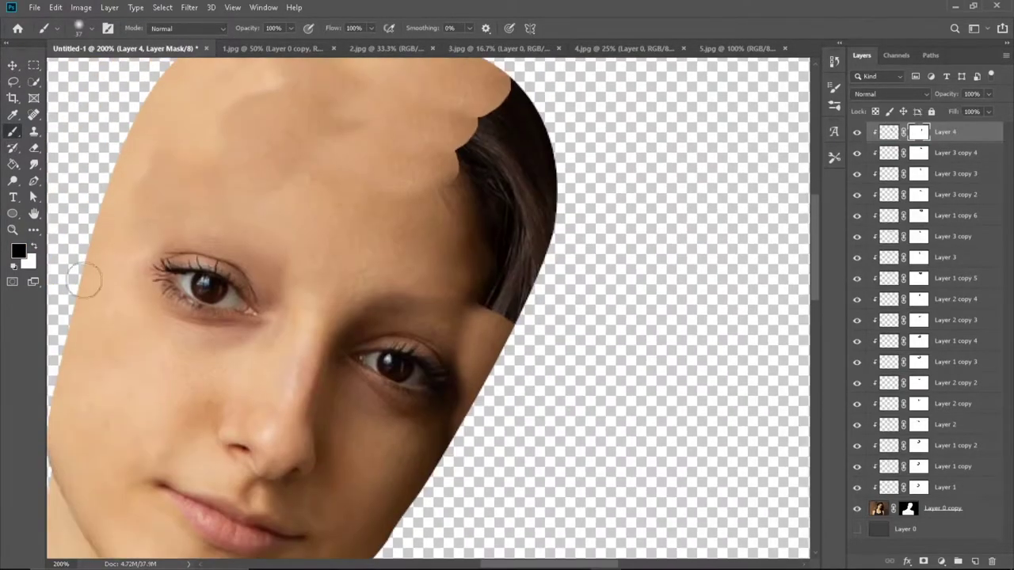
# Step: Duplicate the cheek patch as Layer 4 copy over the side hair and prepare its mask
pyautogui.scroll(3, 627, 233)
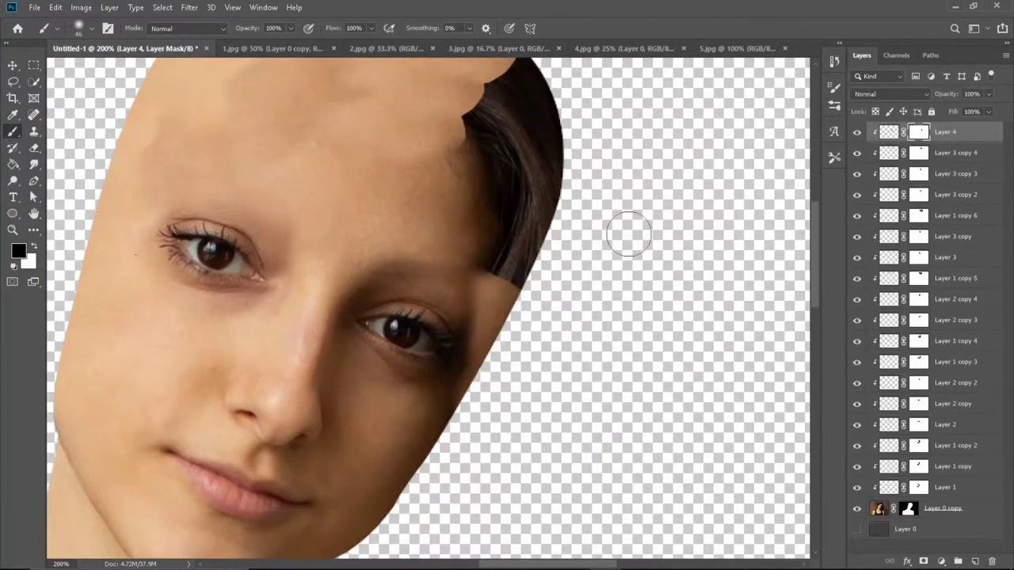
pyautogui.hotkey('ctrl', 'j')
pyautogui.press('v')
pyautogui.moveTo(484, 337); pyautogui.dragTo(515, 258)
pyautogui.click(893, 174)
pyautogui.click(918, 131)
pyautogui.hotkey('ctrl', 'BackSpace')
pyautogui.press('b')
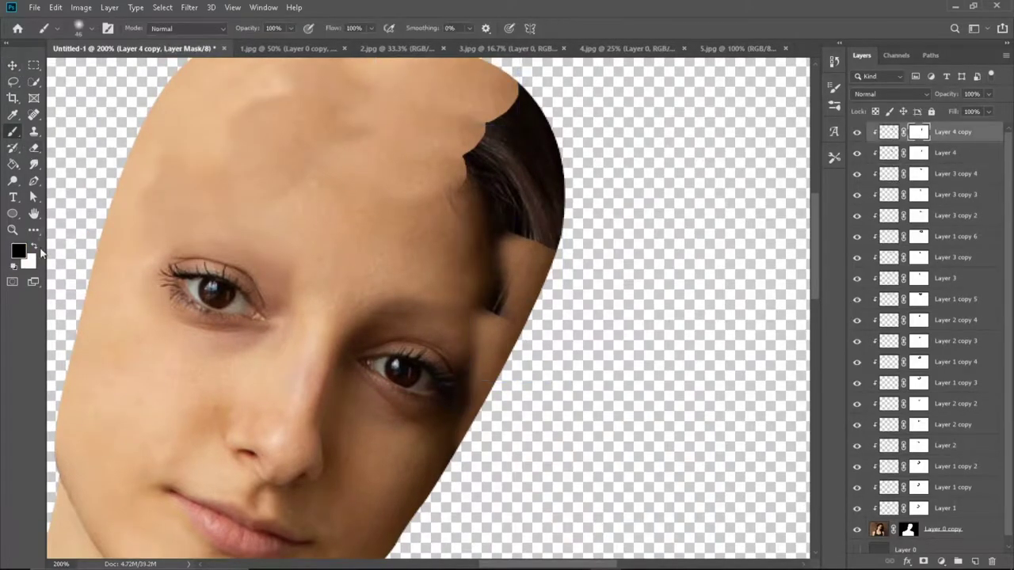
pyautogui.press('d')
pyautogui.moveTo(452, 249); pyautogui.dragTo(464, 285)
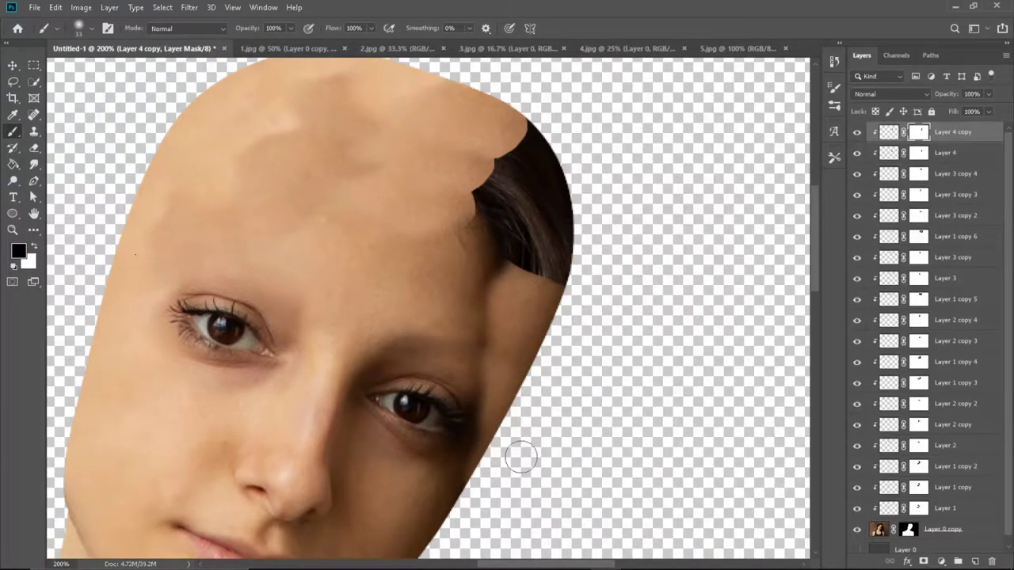
# Step: Duplicate the patch twice more, tilting and moving the copies onto the side hair
pyautogui.hotkey('ctrl', 'j')
pyautogui.hotkey('ctrl', 't')
pyautogui.moveTo(546, 333)
pyautogui.mouseDown()
pyautogui.moveTo(583, 294)
pyautogui.moveTo(571, 274)
pyautogui.mouseUp()
pyautogui.press('Return')
pyautogui.hotkey('ctrl', 'j')
pyautogui.press('b')
pyautogui.scroll(3, 610, 348)
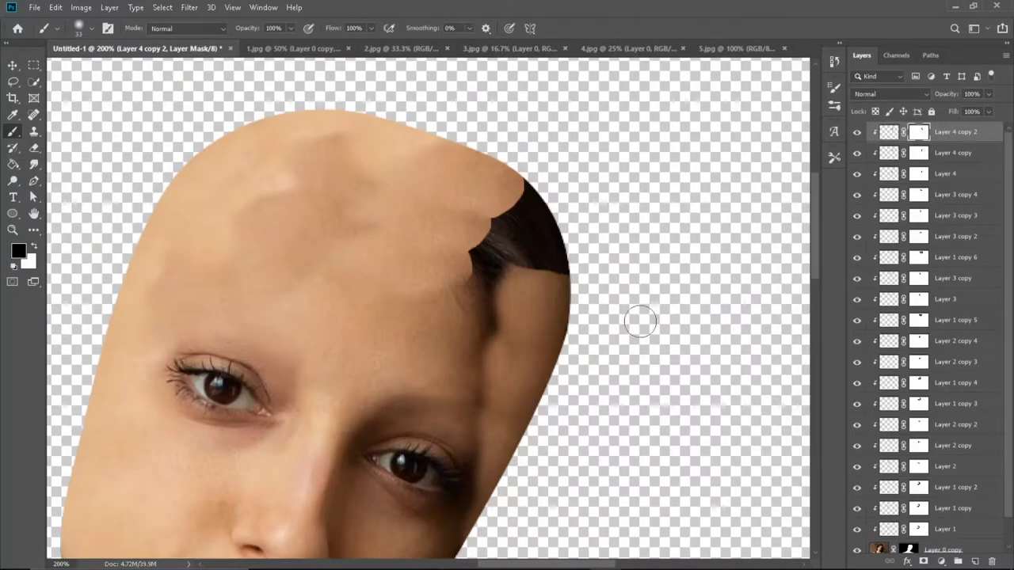
pyautogui.press('v')
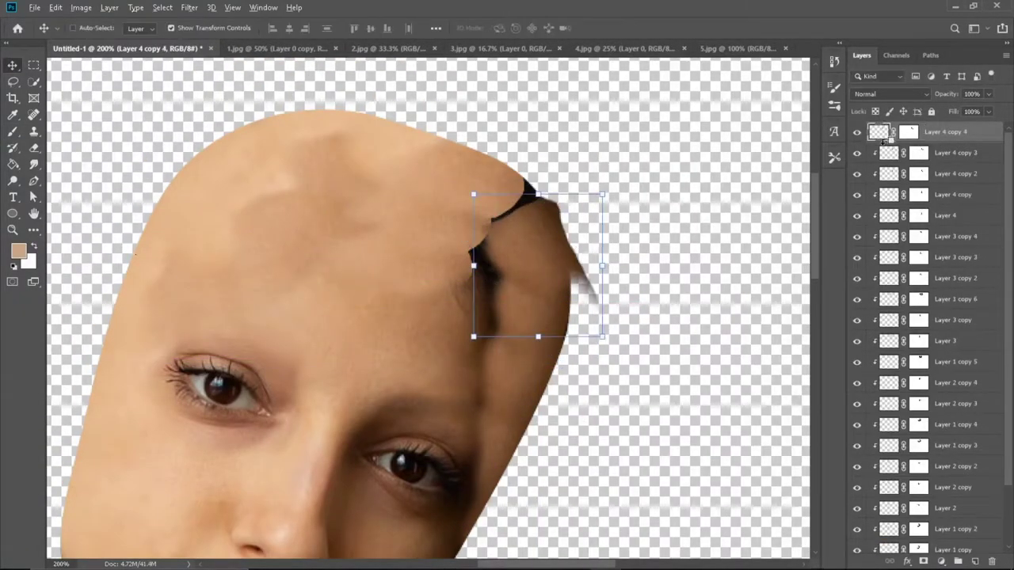
pyautogui.moveTo(515, 229)
pyautogui.mouseDown()
pyautogui.moveTo(511, 243)
pyautogui.moveTo(461, 196)
pyautogui.mouseUp()
# Step: Duplicate another skin patch down over the hairline and blend its hard edges with a black mask
pyautogui.click(955, 236)
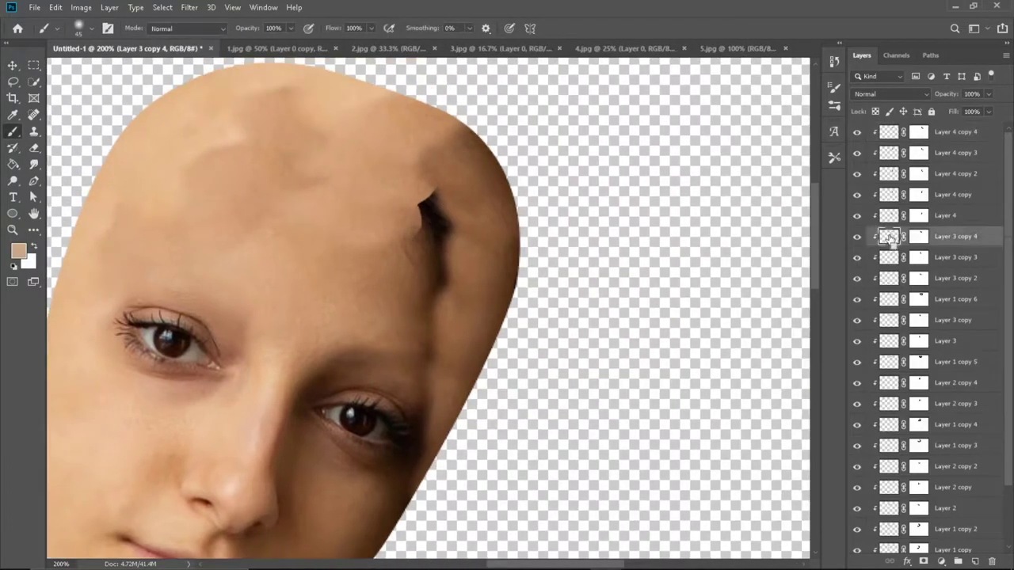
pyautogui.hotkey('ctrl', 'j')
pyautogui.moveTo(455, 141); pyautogui.dragTo(465, 216)
pyautogui.click(918, 131)
pyautogui.press('b')
pyautogui.moveTo(443, 174); pyautogui.dragTo(476, 238)
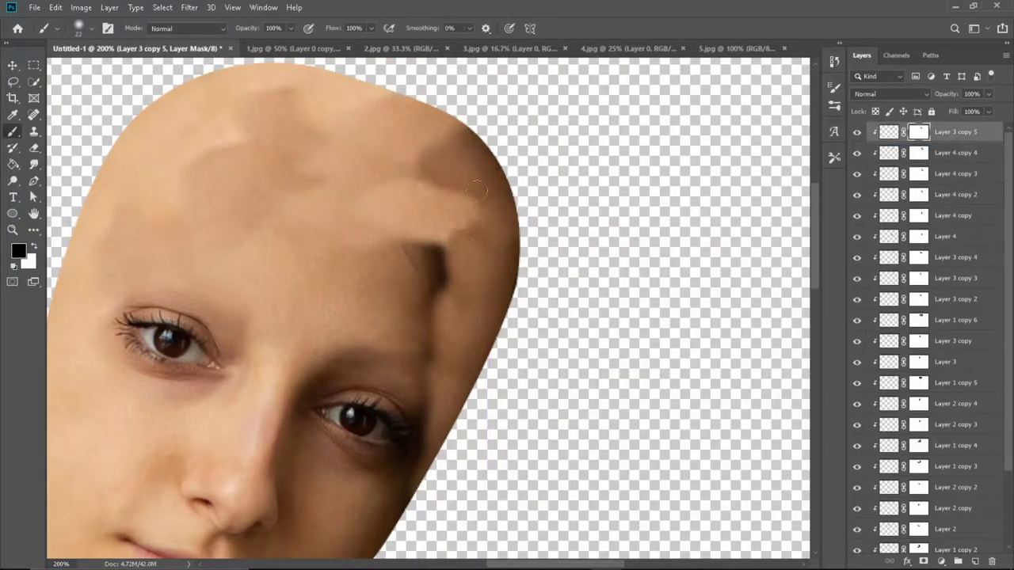
pyautogui.moveTo(459, 190); pyautogui.dragTo(476, 230)
# Step: Add one more patch copy on the forehead, blending its mask and rotating it into place
pyautogui.moveTo(543, 210); pyautogui.dragTo(576, 202)
pyautogui.hotkey('ctrl', 'j')
pyautogui.moveTo(444, 254); pyautogui.dragTo(470, 262)
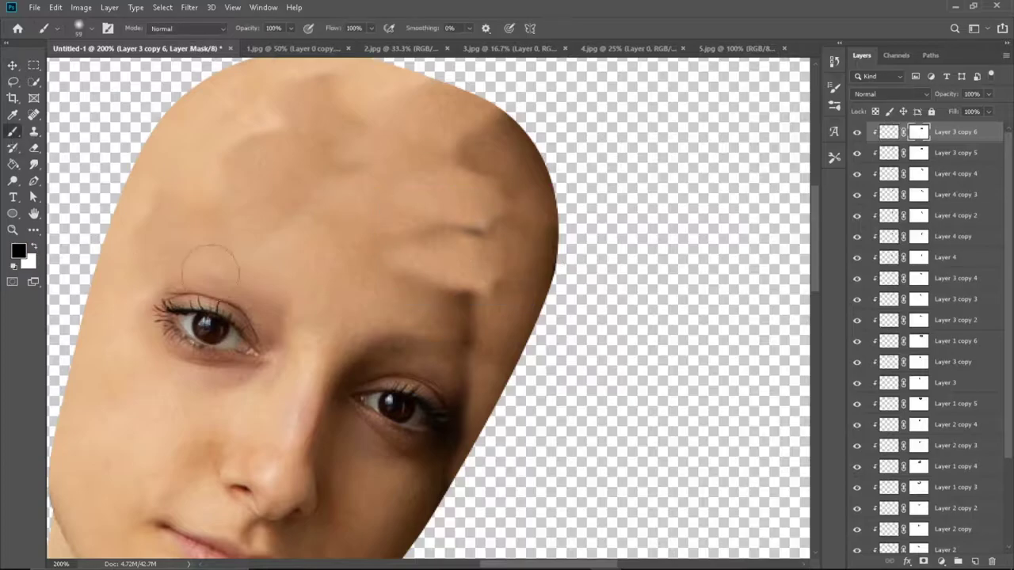
pyautogui.press('x')
pyautogui.moveTo(388, 254); pyautogui.dragTo(547, 273)
pyautogui.hotkey('ctrl', 't')
pyautogui.moveTo(476, 266)
pyautogui.mouseDown()
pyautogui.moveTo(464, 242)
pyautogui.moveTo(551, 233)
pyautogui.mouseUp()
pyautogui.press('Return')
pyautogui.press('x')
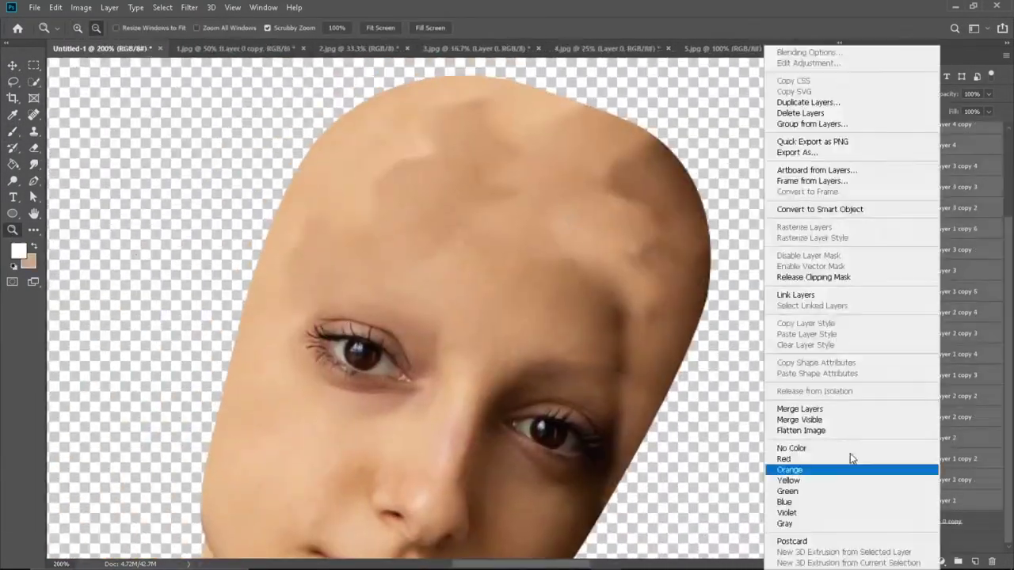
# Step: Heal the dark marks on the upper-right forehead with the Spot Healing Brush
pyautogui.press('j')
pyautogui.scroll(-1, 520, 294)
pyautogui.hscroll(3, 378, 208)
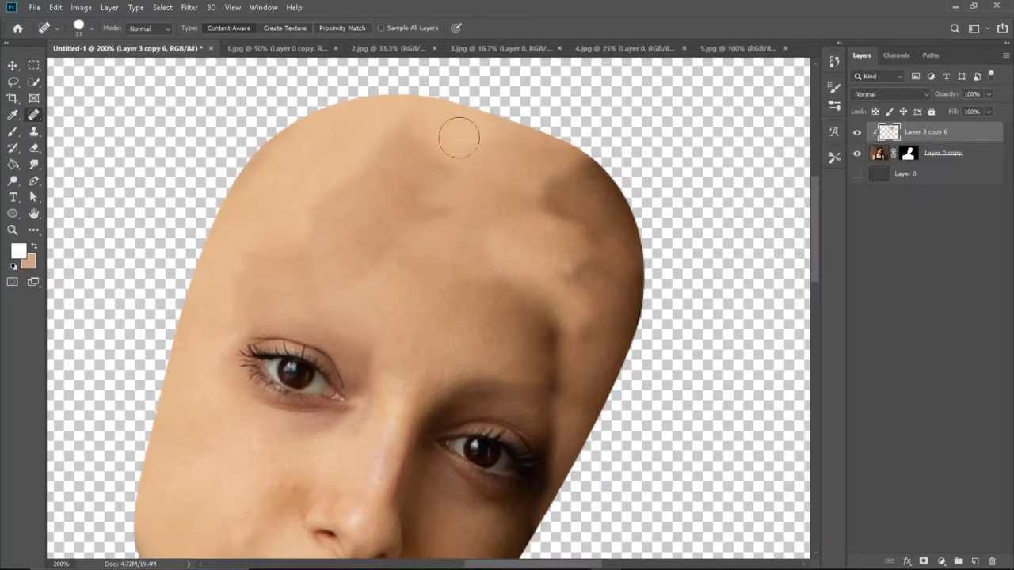
pyautogui.scroll(1, 459, 140)
pyautogui.moveTo(498, 159); pyautogui.dragTo(533, 185)
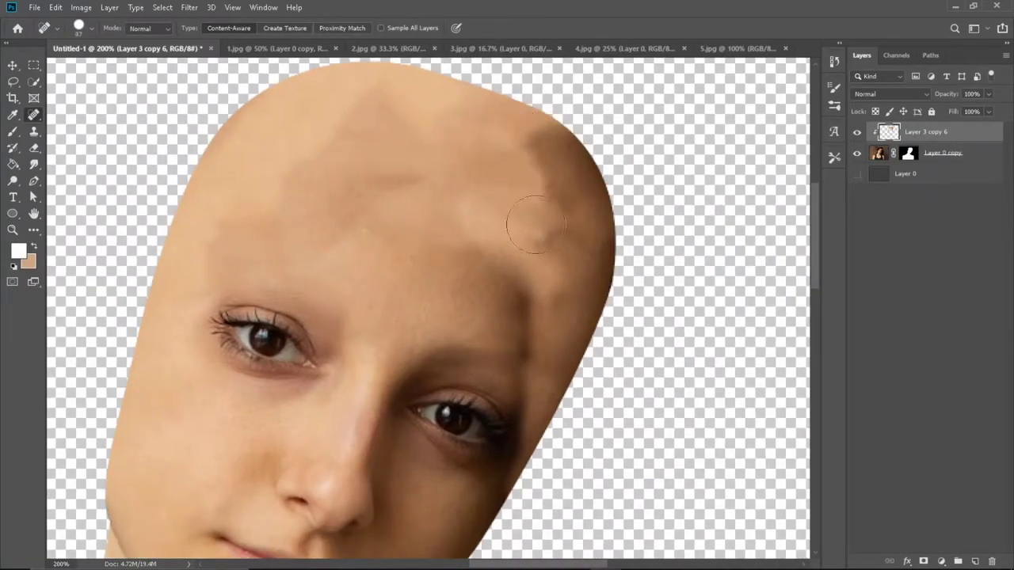
pyautogui.click(500, 154)
# Step: Enlarge the healing brush and heal the remaining forehead spot
pyautogui.scroll(1, 380, 188)
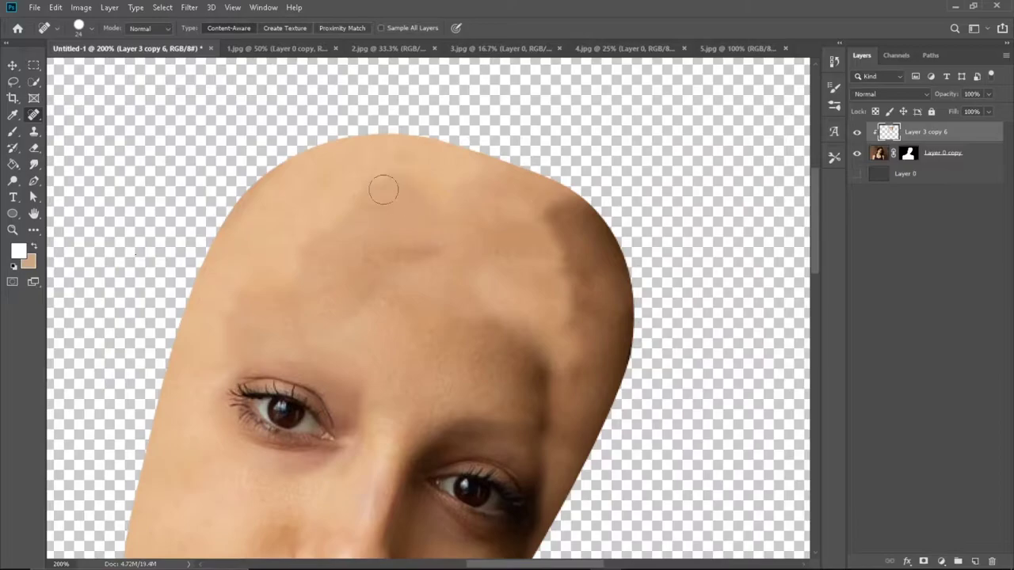
pyautogui.scroll(-1, 362, 272)
pyautogui.hscroll(-2, 363, 272)
pyautogui.scroll(1, 556, 218)
pyautogui.hscroll(-1, 515, 241)
pyautogui.press(']')
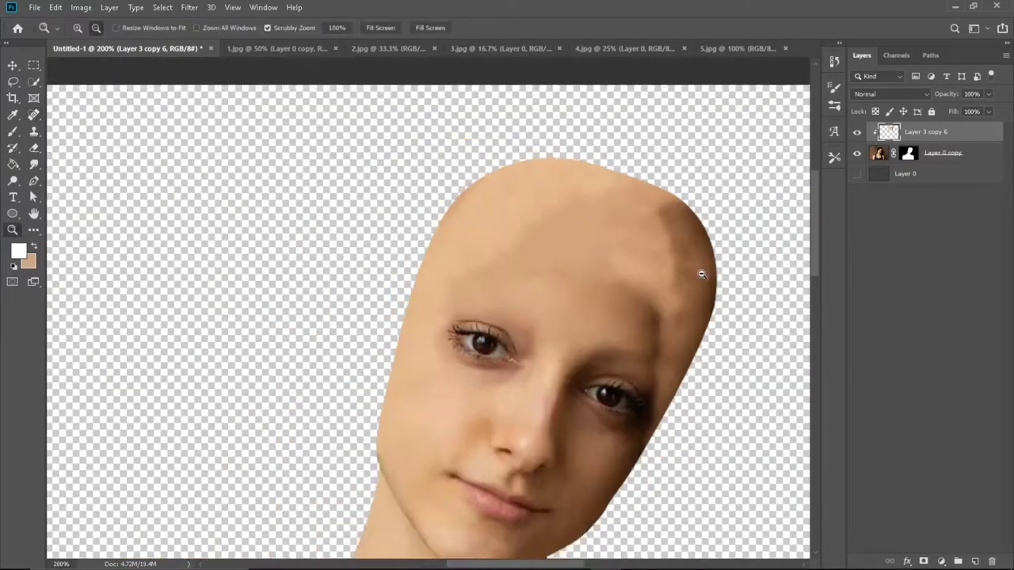
pyautogui.click(496, 174)
pyautogui.scroll(-2, 673, 285)
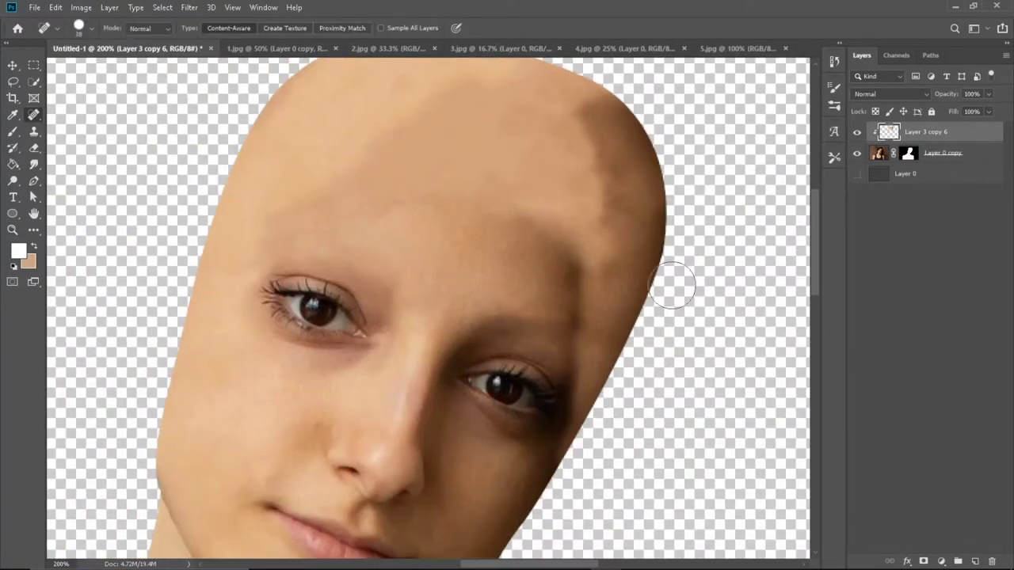
pyautogui.scroll(-2, 672, 285)
pyautogui.hscroll(1, 649, 272)
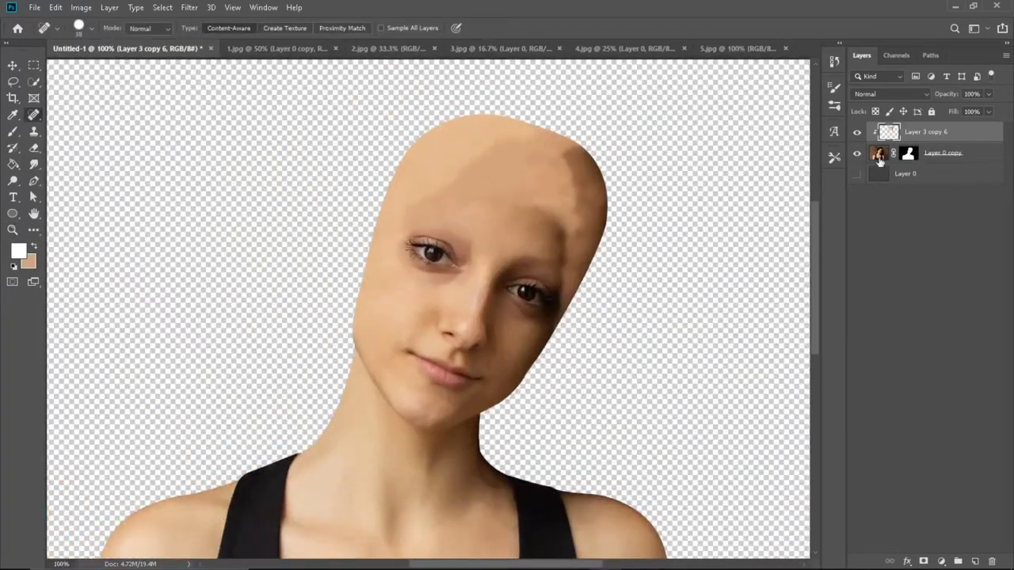
# Step: Merge the Layer 0 copy face layer with the skin patch layer
pyautogui.click(879, 154)
pyautogui.rightClick(879, 155)
pyautogui.rightClick(942, 153)
pyautogui.click(871, 296)
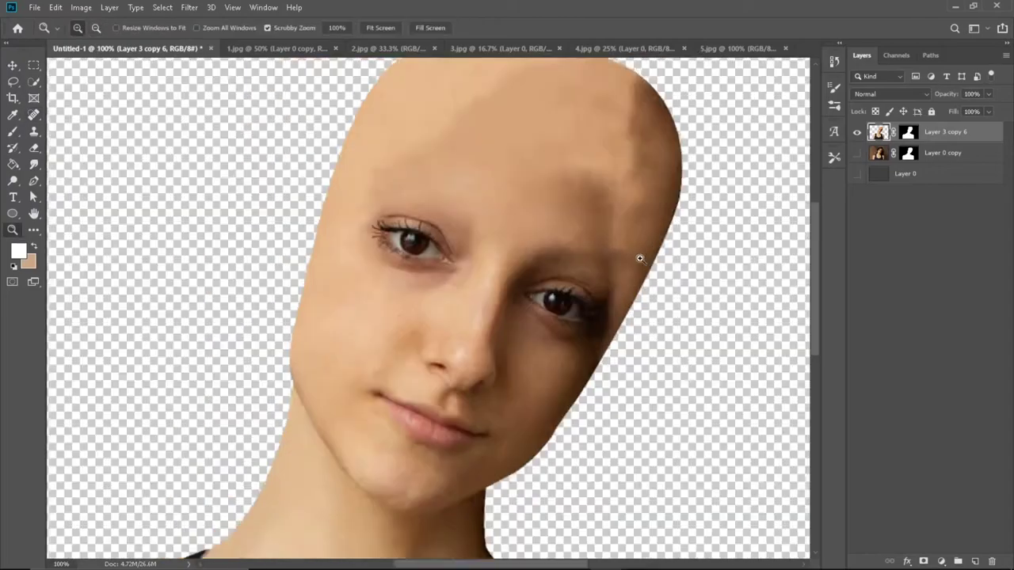
# Step: Heal the light patch on the forehead with the Spot Healing Brush
pyautogui.rightClick(34, 115)
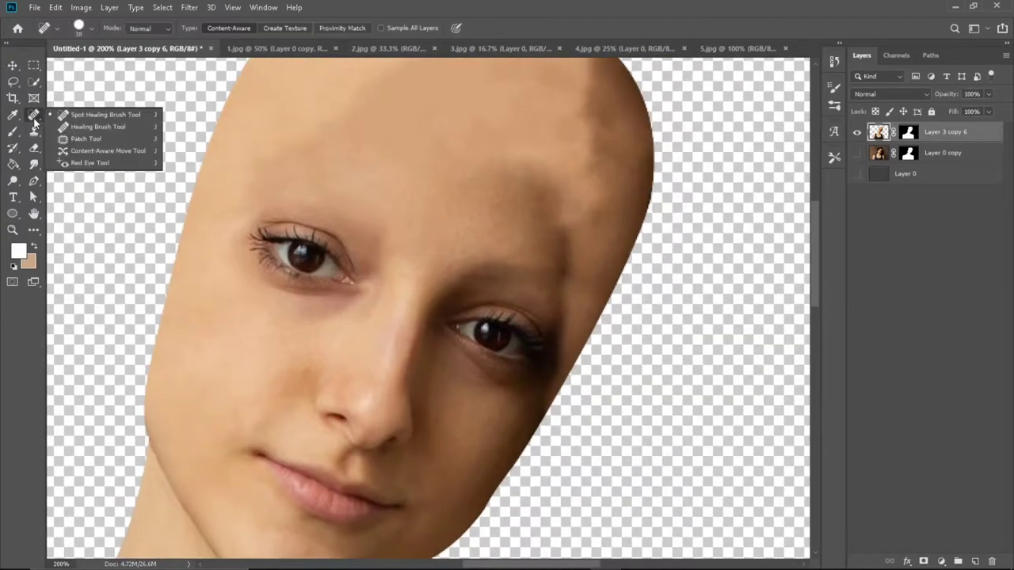
pyautogui.click(95, 122)
pyautogui.scroll(1, 541, 207)
pyautogui.scroll(1, 559, 280)
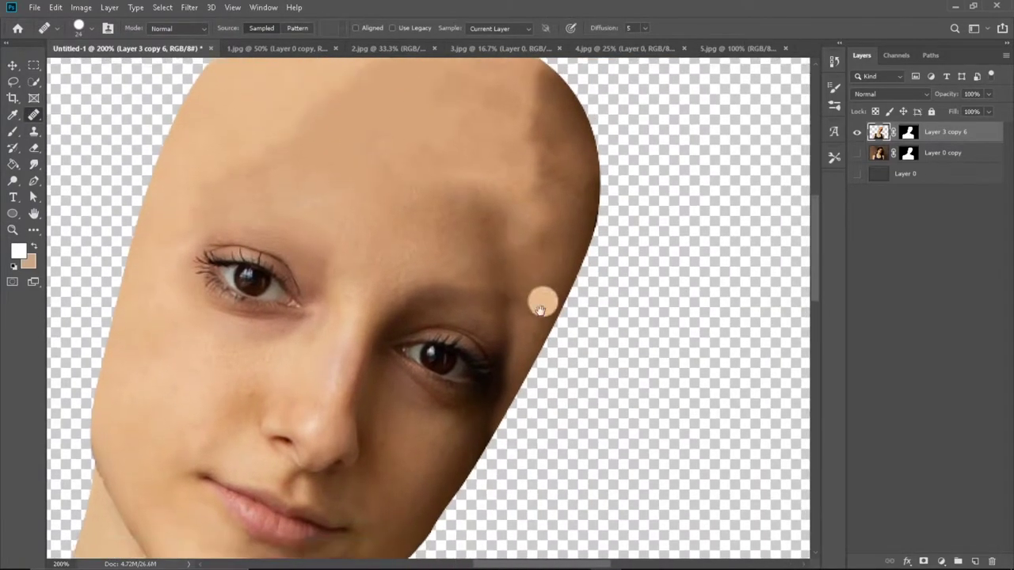
pyautogui.scroll(2, 541, 296)
pyautogui.scroll(-1, 475, 190)
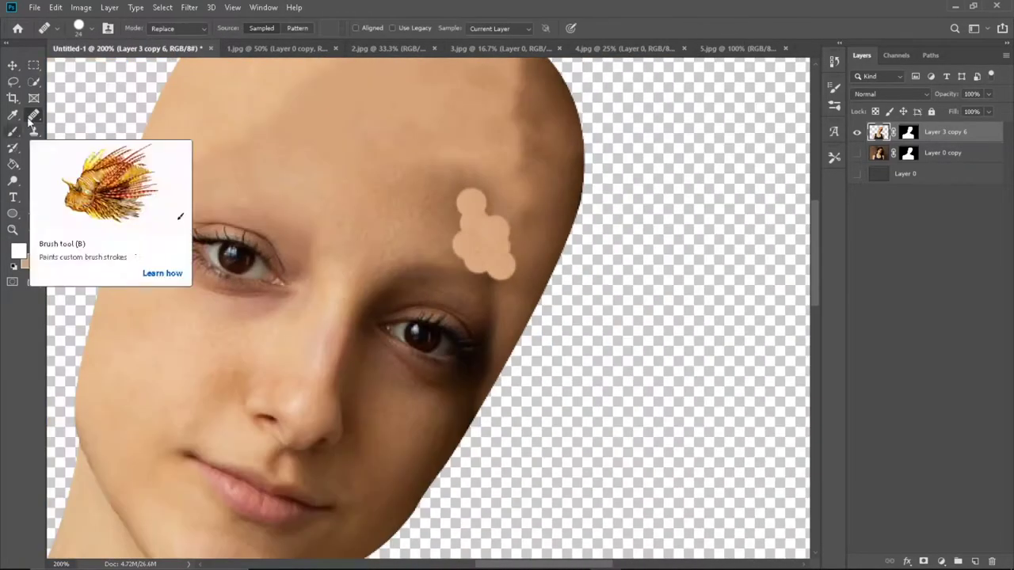
pyautogui.press('j')
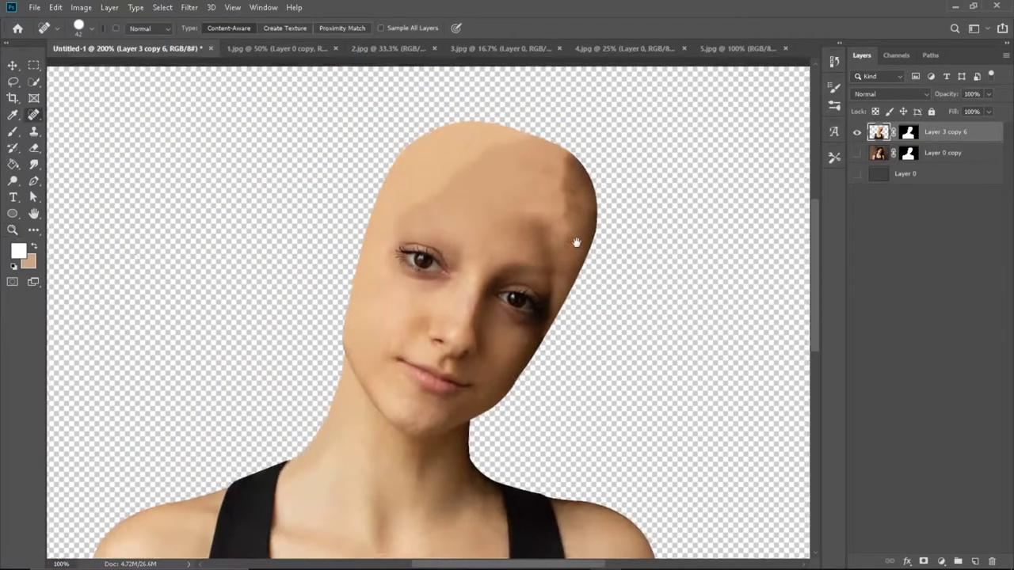
pyautogui.moveTo(476, 222); pyautogui.dragTo(494, 245)
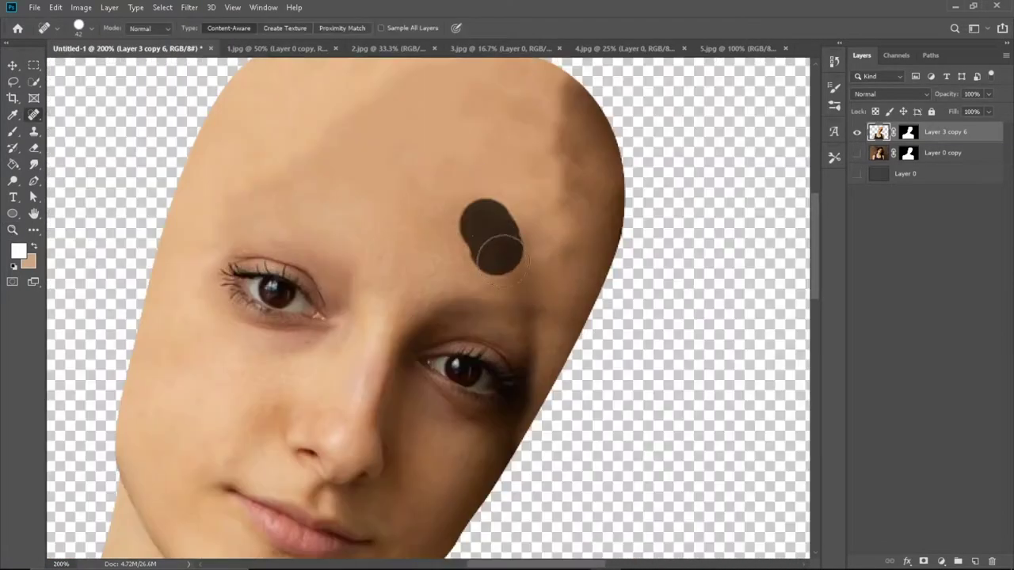
pyautogui.scroll(-1, 454, 212)
pyautogui.scroll(1, 453, 212)
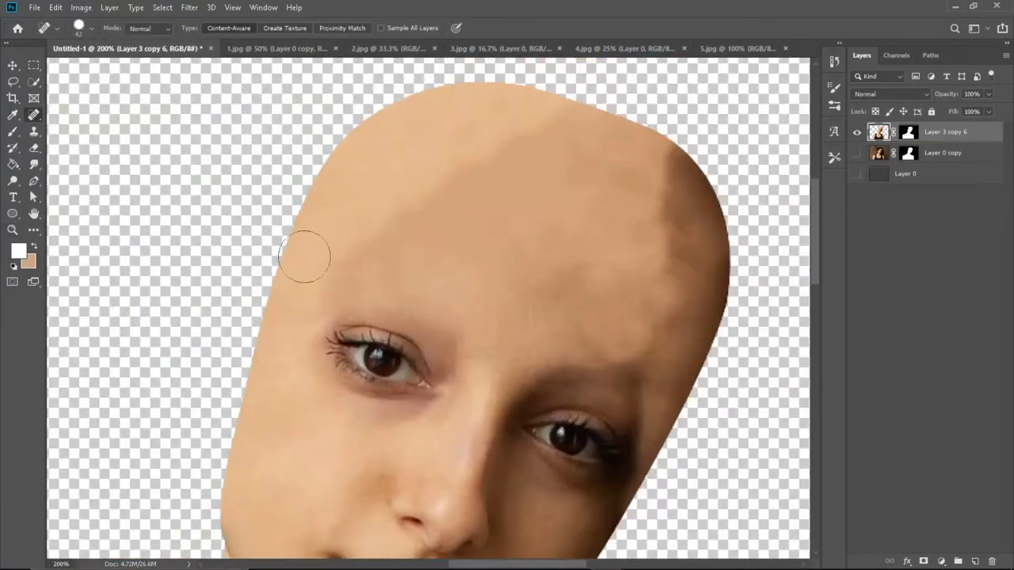
# Step: Paint over the dark scalp patch with a sampled darker tan skin tone
pyautogui.press('b')
pyautogui.keyDown('alt'); pyautogui.click(443, 222); pyautogui.keyUp('alt')
pyautogui.scroll(1, 444, 221)
pyautogui.scroll(-2, 499, 130)
pyautogui.scroll(1, 193, 316)
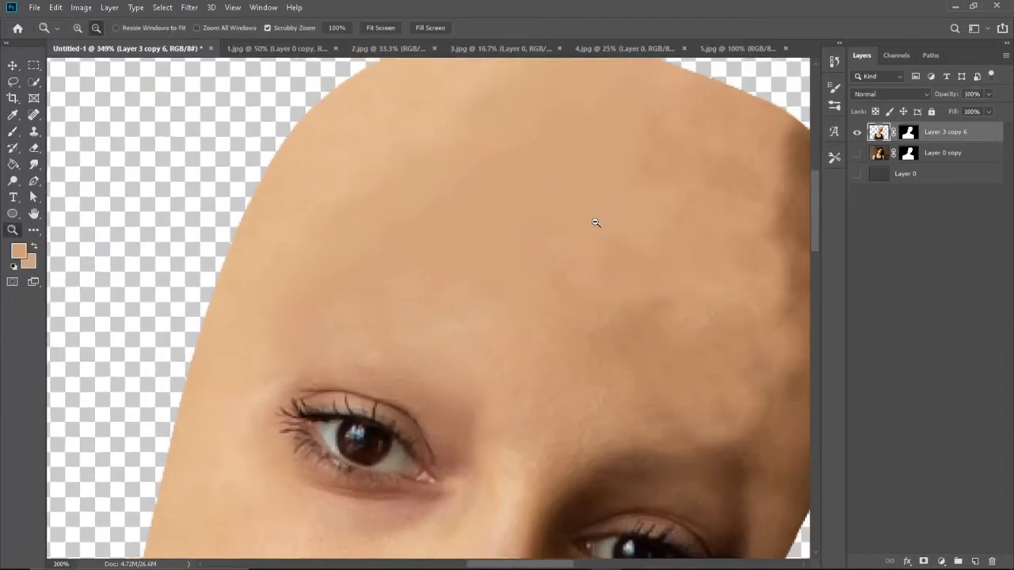
pyautogui.scroll(-1, 595, 219)
pyautogui.keyDown('alt'); pyautogui.rightClick(328, 192); pyautogui.keyUp('alt')
pyautogui.scroll(1, 356, 243)
pyautogui.hscroll(3, 357, 244)
pyautogui.keyDown('alt'); pyautogui.click(513, 323); pyautogui.keyUp('alt')
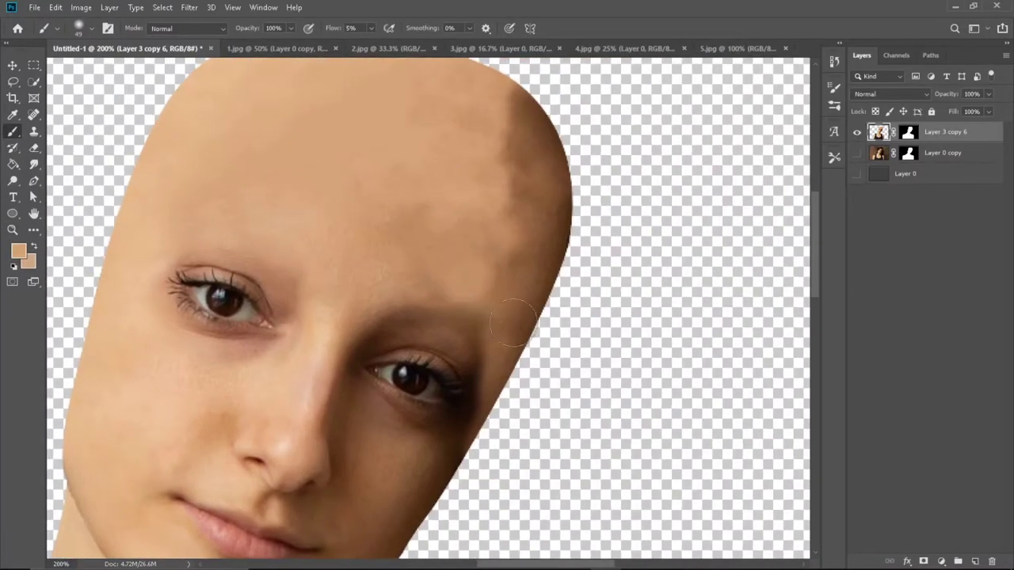
pyautogui.moveTo(475, 159); pyautogui.dragTo(396, 380)
pyautogui.scroll(1, 488, 223)
pyautogui.scroll(-2, 487, 223)
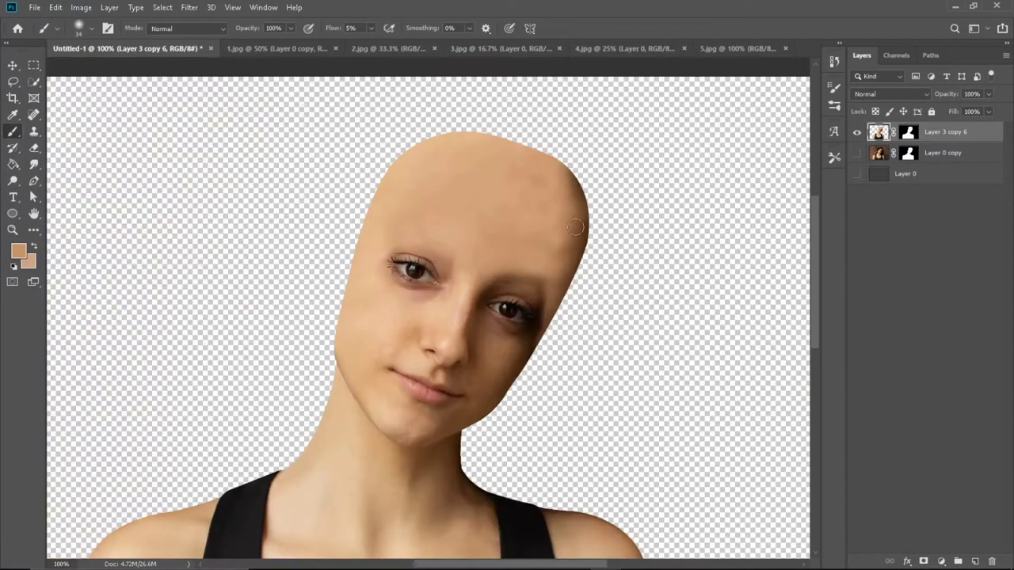
pyautogui.scroll(1, 488, 223)
pyautogui.scroll(-1, 564, 111)
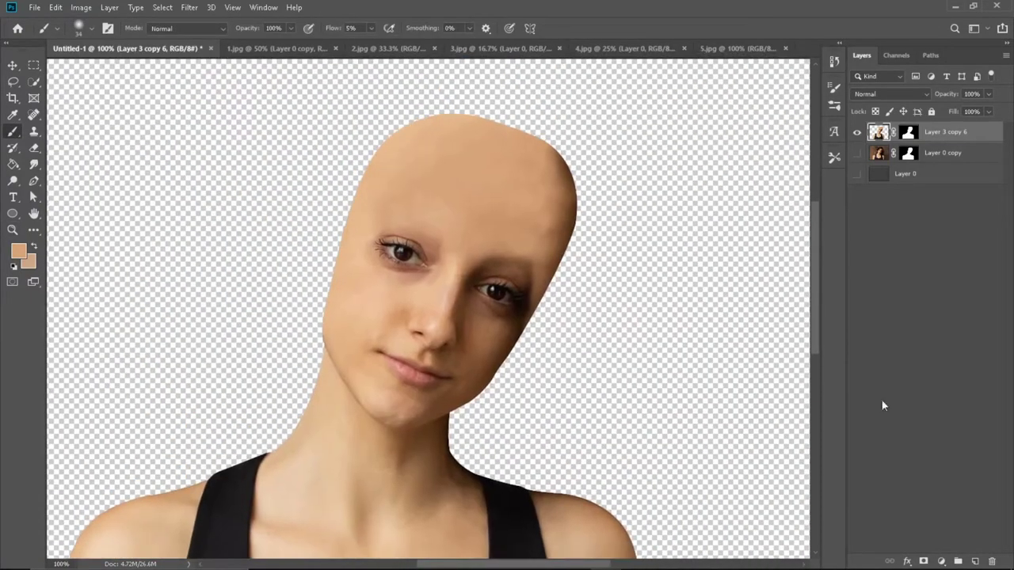
# Step: Add a Levels adjustment and drag the midtone slider right to darken the image
pyautogui.click(941, 560)
pyautogui.click(923, 400)
pyautogui.moveTo(710, 198); pyautogui.dragTo(738, 198)
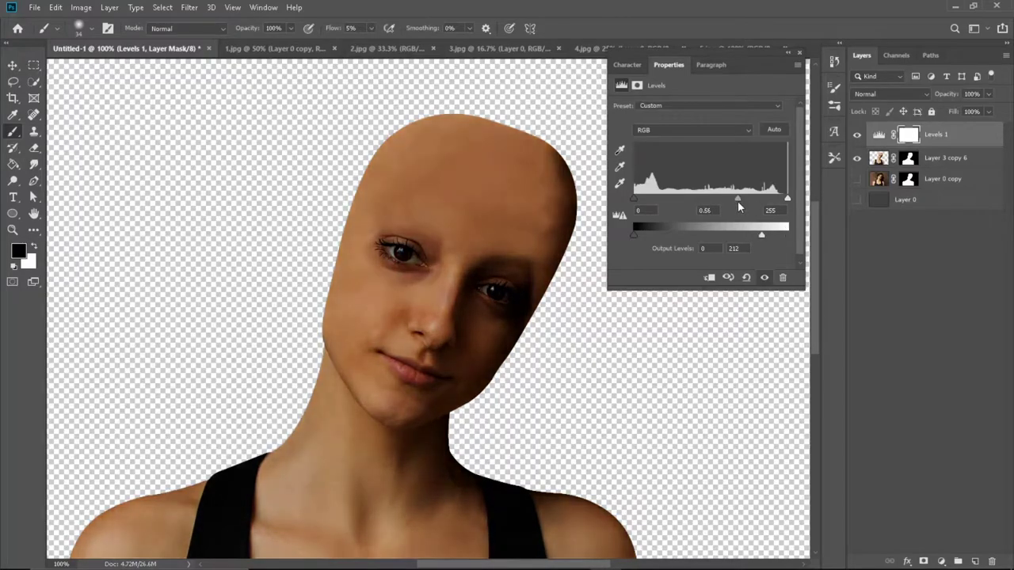
# Step: Invert the Levels 1 mask to hide the darkening and ready the Brush with a darker brown skin colour
pyautogui.hotkey('ctrl', 'i')
pyautogui.press('x')
pyautogui.scroll(1, 552, 324)
pyautogui.scroll(-1, 398, 182)
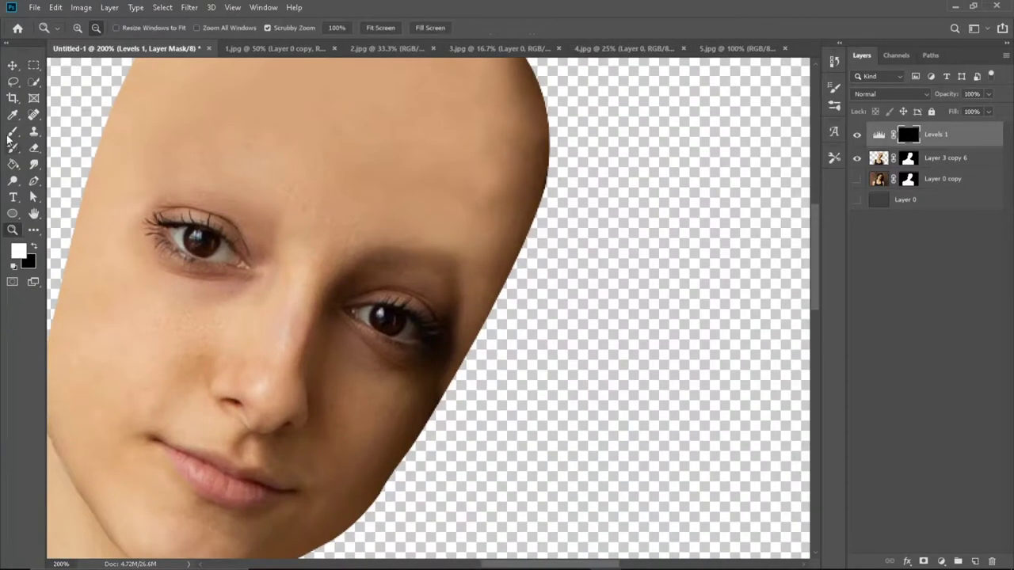
pyautogui.scroll(1, 397, 182)
pyautogui.scroll(-1, 543, 260)
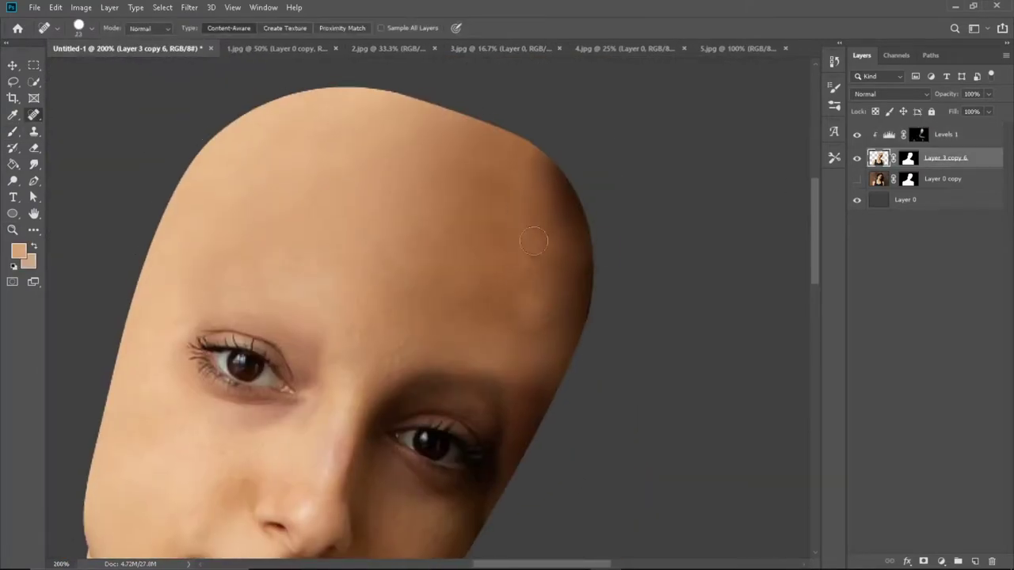
pyautogui.press('b')
pyautogui.keyDown('alt'); pyautogui.click(545, 210); pyautogui.keyUp('alt')
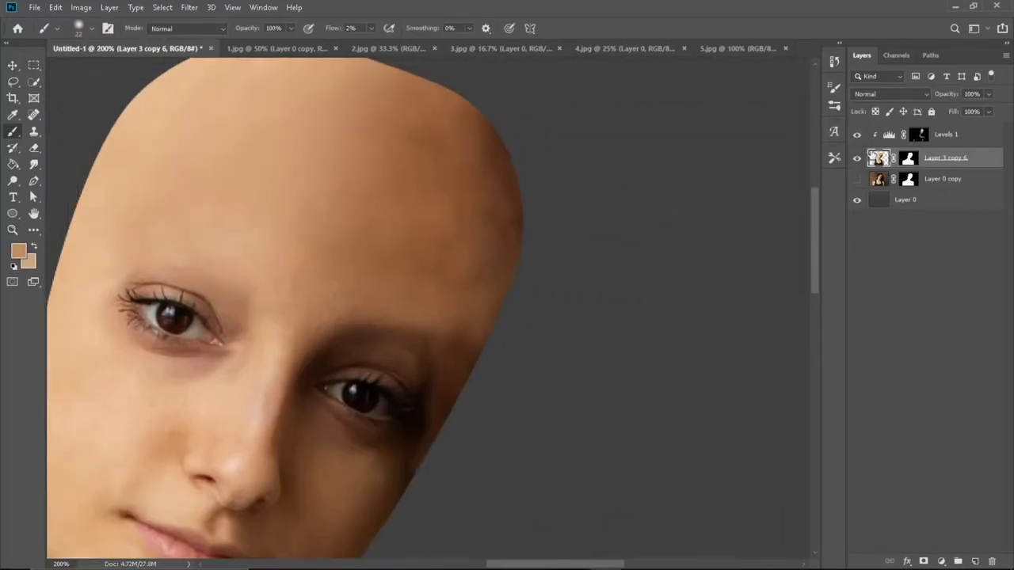
# Step: Select the Levels 1 mask for painting
pyautogui.click(918, 137)
pyautogui.rightClick(917, 140)
pyautogui.press('Escape')
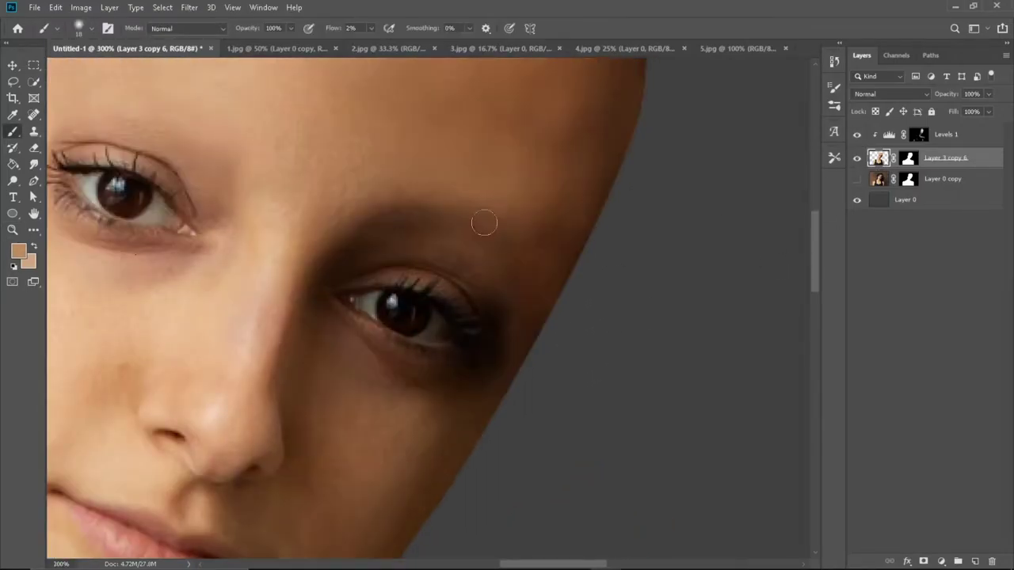
# Step: Shrink the brush for detailed work on the shadow beside the right eye
pyautogui.scroll(-1, 571, 243)
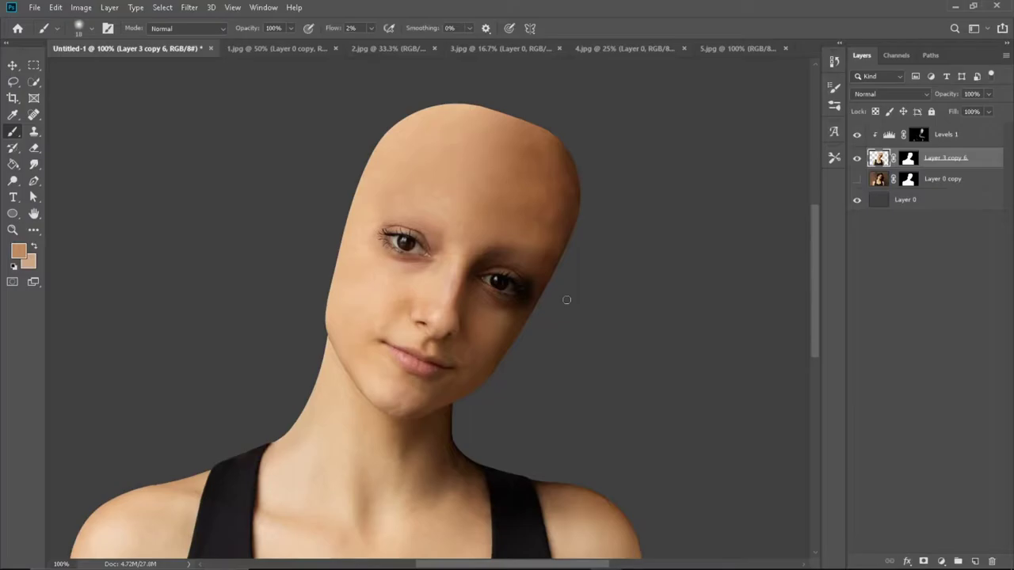
pyautogui.scroll(2, 566, 299)
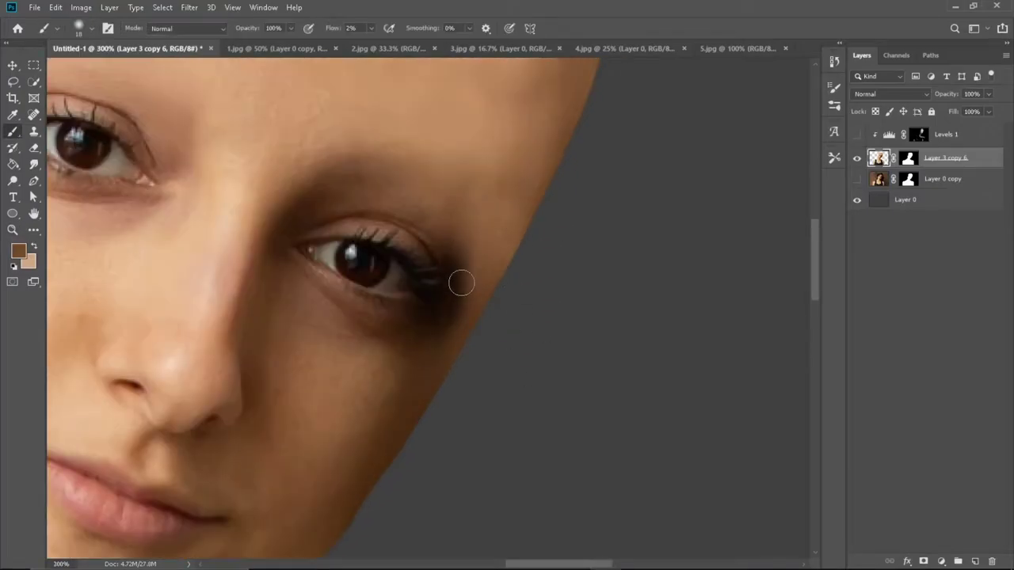
pyautogui.scroll(1, 491, 244)
pyautogui.press('[')
pyautogui.scroll(-3, 516, 233)
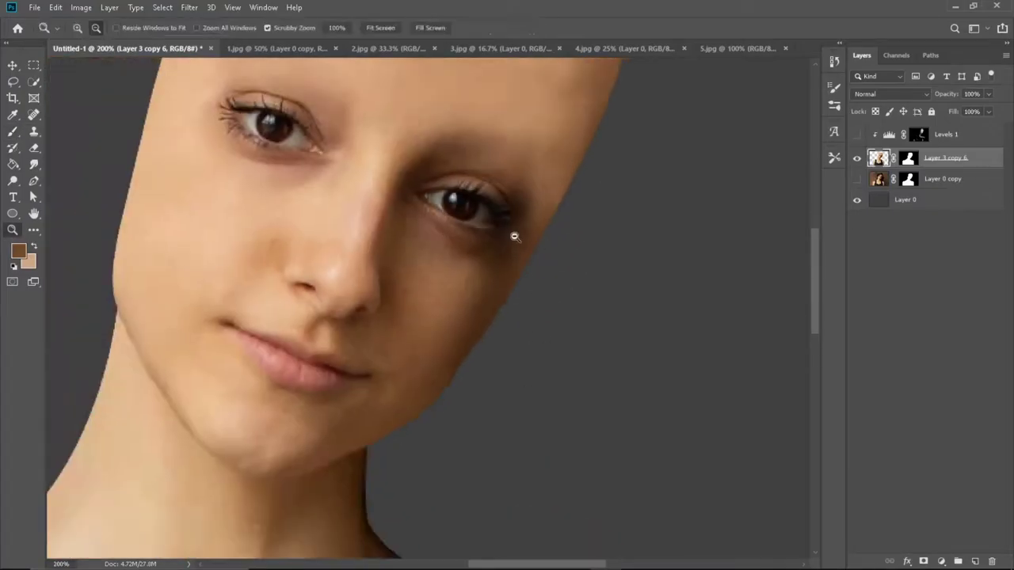
pyautogui.scroll(4, 520, 255)
pyautogui.scroll(-2, 520, 256)
pyautogui.scroll(-1, 489, 258)
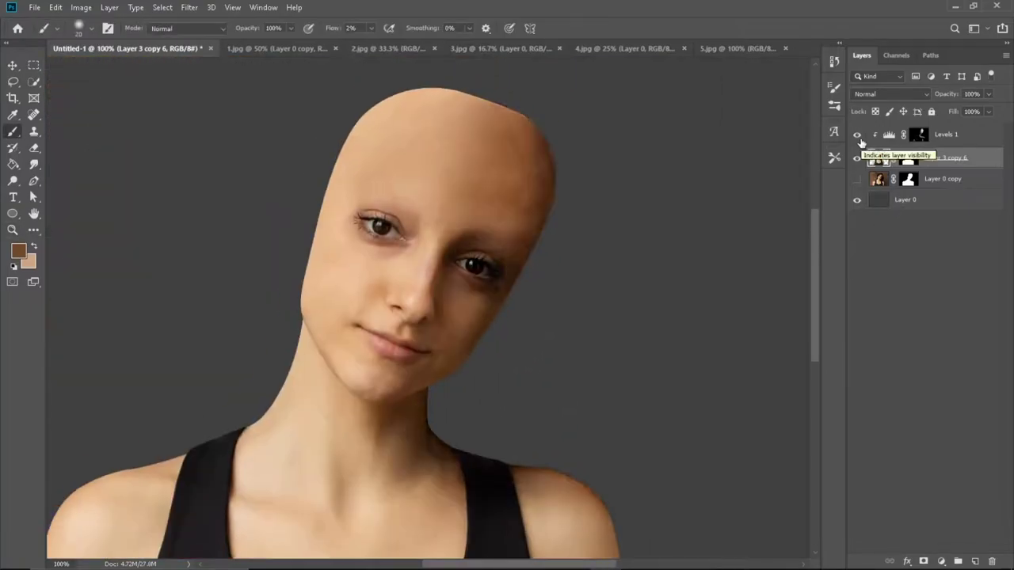
pyautogui.click(941, 560)
# Step: Add a second Levels adjustment that slightly darkens the midtones
pyautogui.click(947, 387)
pyautogui.moveTo(710, 198); pyautogui.dragTo(723, 197)
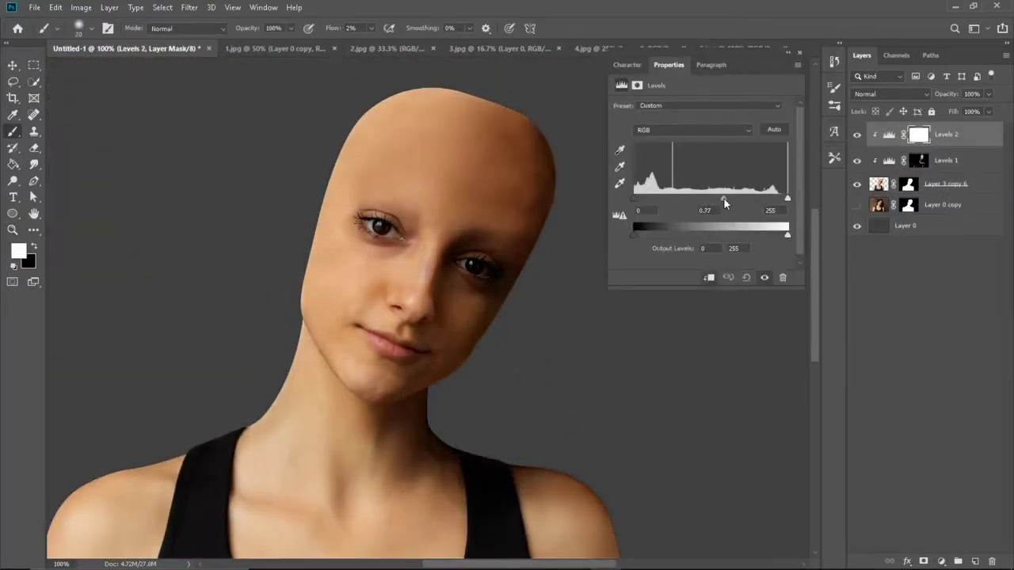
pyautogui.hotkey('ctrl', '-')
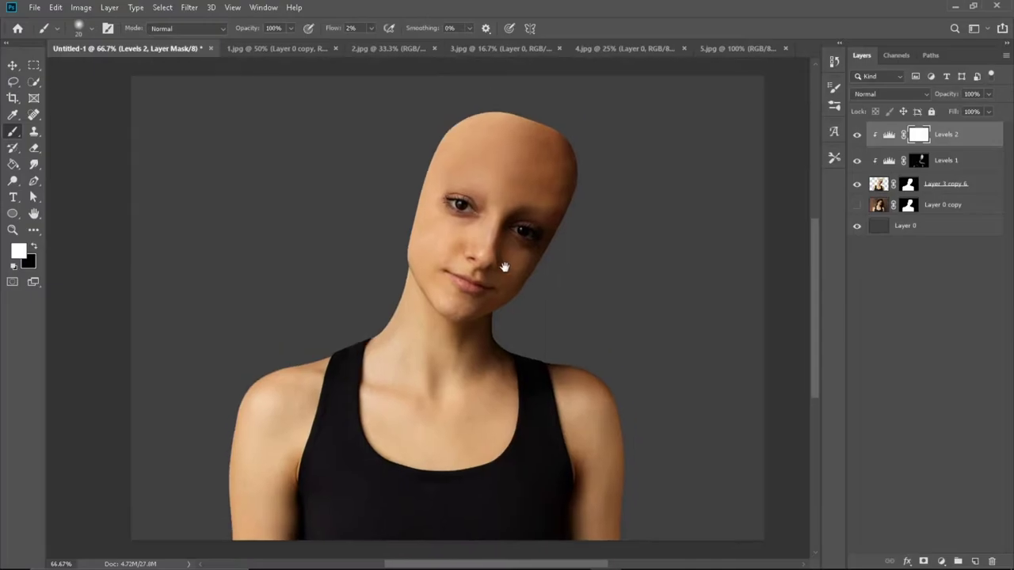
# Step: Add a third Levels adjustment that brightens the midtones, with its mask inverted to hide it
pyautogui.click(940, 561)
pyautogui.click(947, 386)
pyautogui.moveTo(711, 198); pyautogui.dragTo(694, 197)
pyautogui.hotkey('ctrl', 'i')
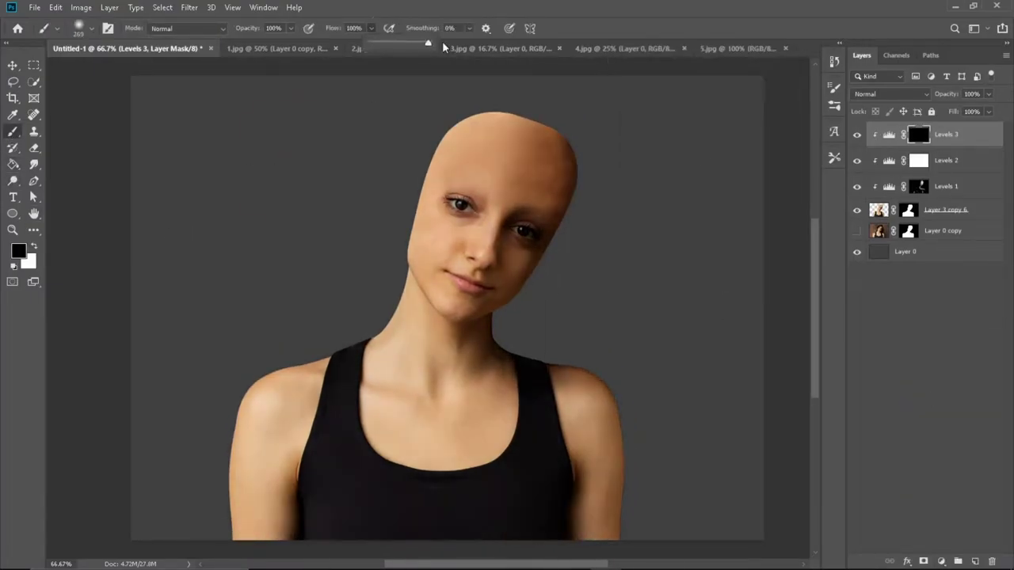
pyautogui.hotkey('ctrl', '+')
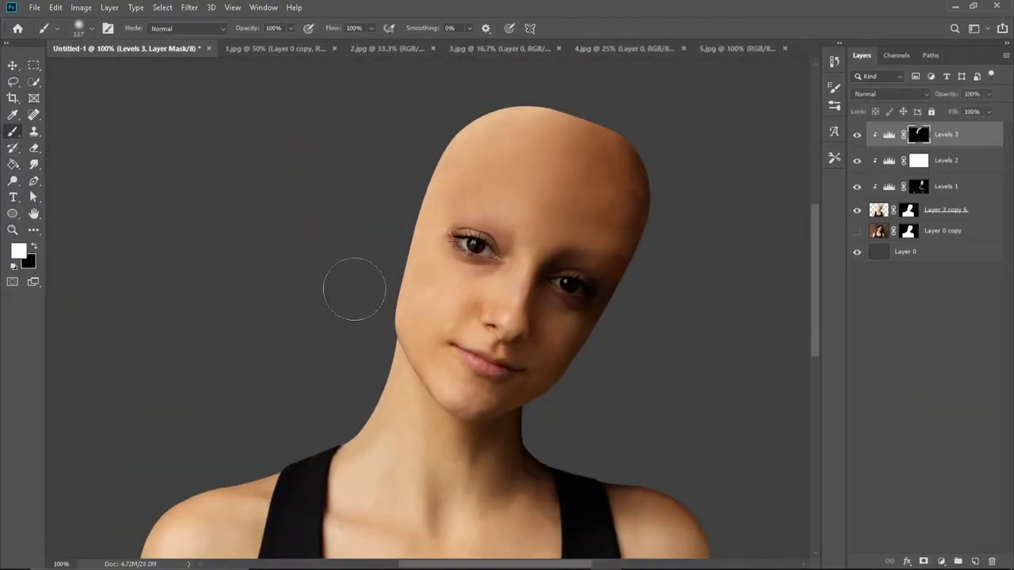
# Step: Lower and raise the brush flow while shading the head on the Levels 3 mask
pyautogui.hotkey('shift', '5')
pyautogui.hotkey('shift', '9')
pyautogui.hotkey('shift', '1')
pyautogui.hotkey('shift', '3')
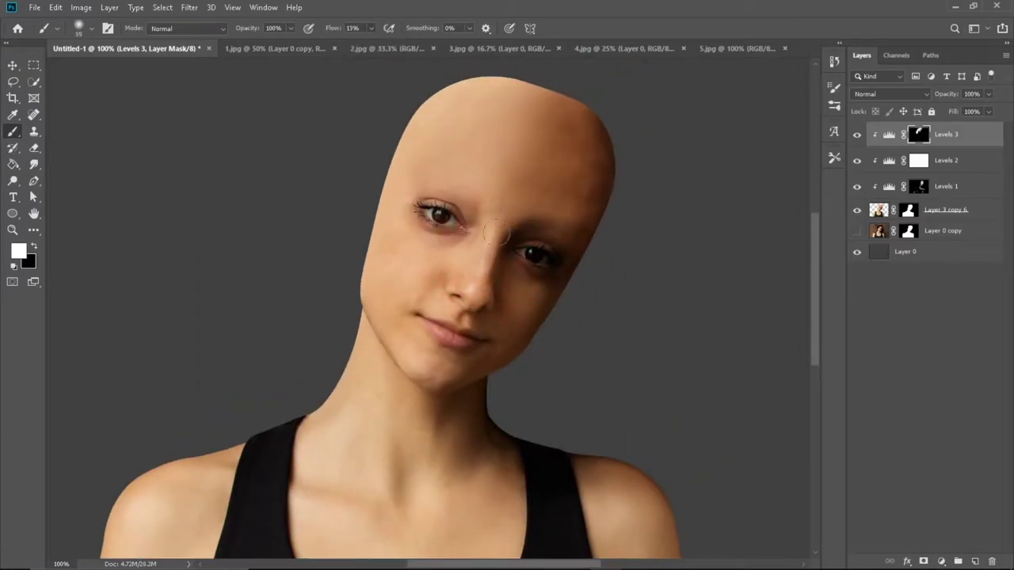
pyautogui.hotkey('shift', '7')
pyautogui.hotkey('shift', '3')
pyautogui.scroll(-2, 495, 230)
pyautogui.scroll(-2, 355, 100)
pyautogui.scroll(-2, 332, 253)
pyautogui.hscroll(-3, 271, 441)
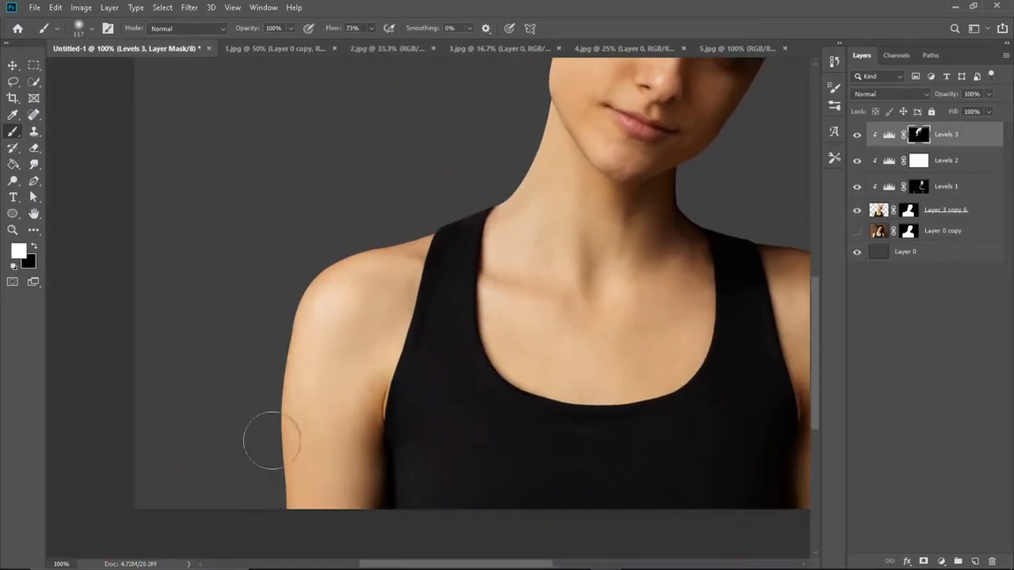
pyautogui.hscroll(3, 272, 440)
# Step: Zoom to check the whole figure and set the brush flow to 42%
pyautogui.press('z')
pyautogui.moveTo(493, 249); pyautogui.dragTo(615, 280)
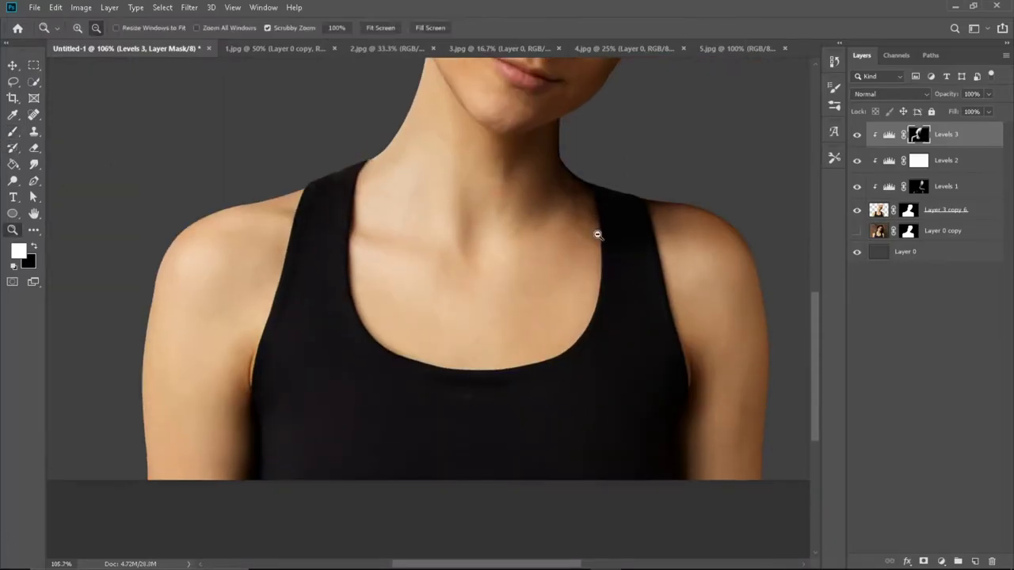
pyautogui.keyDown('alt'); pyautogui.click(597, 235); pyautogui.keyUp('alt')
pyautogui.press('b')
pyautogui.hotkey('shift', '4')
pyautogui.hotkey('shift', '2')
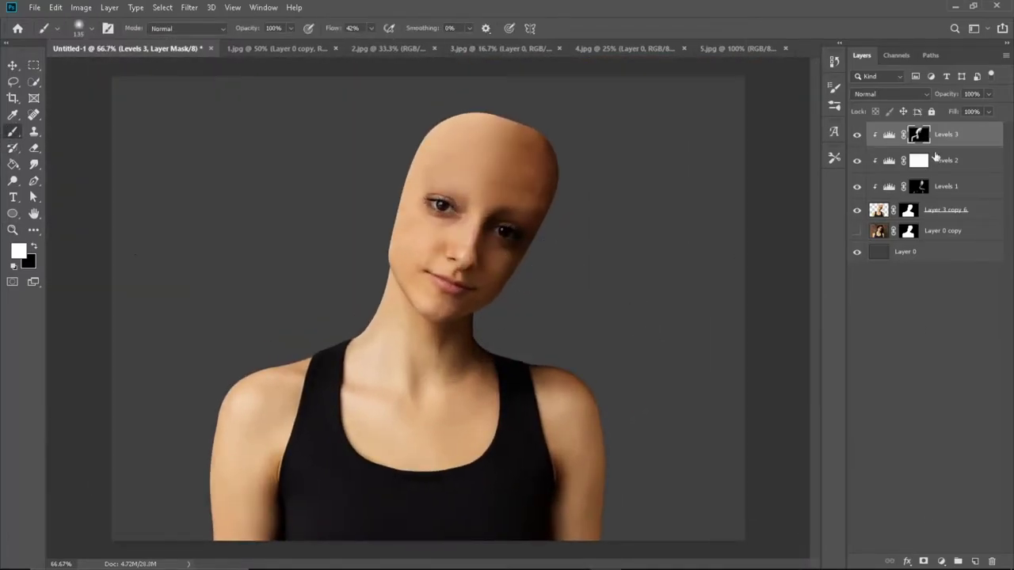
# Step: Add a Hue/Saturation adjustment with hue -173 and saturation +4 to turn the skin blue
pyautogui.click(940, 563)
pyautogui.click(923, 385)
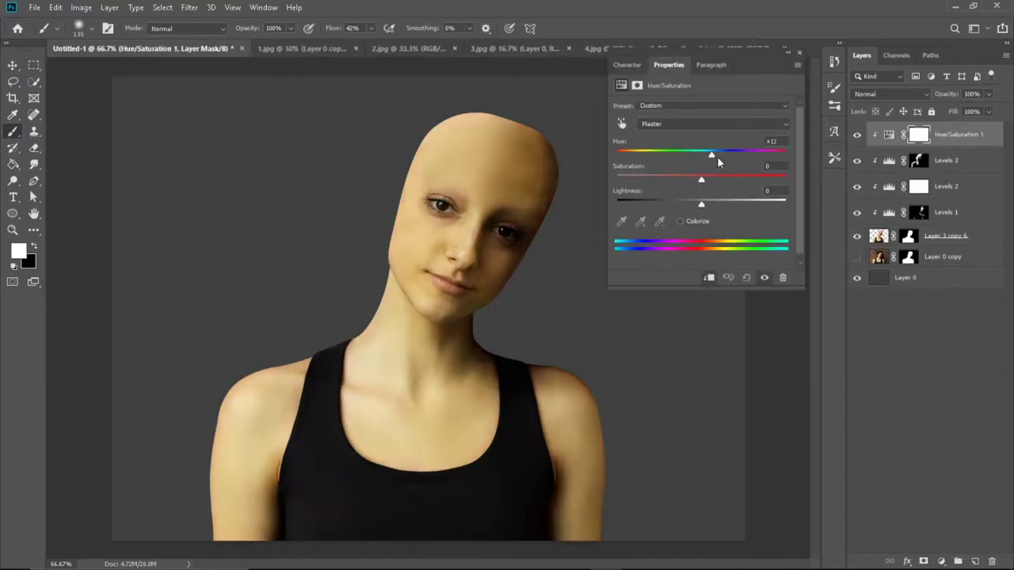
pyautogui.moveTo(701, 153); pyautogui.dragTo(621, 155)
pyautogui.moveTo(709, 182); pyautogui.dragTo(705, 181)
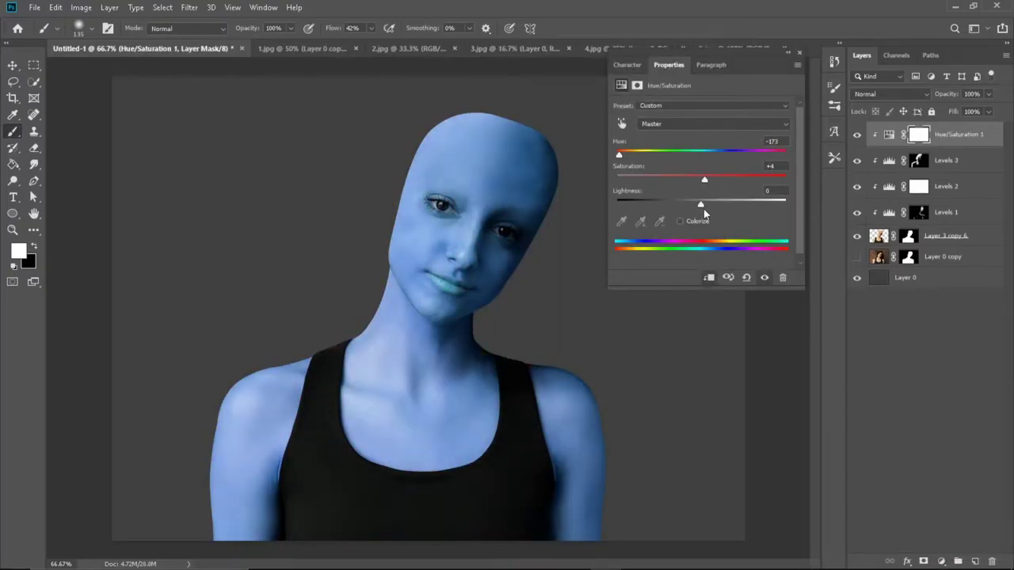
pyautogui.click(800, 53)
pyautogui.doubleClick(990, 141)
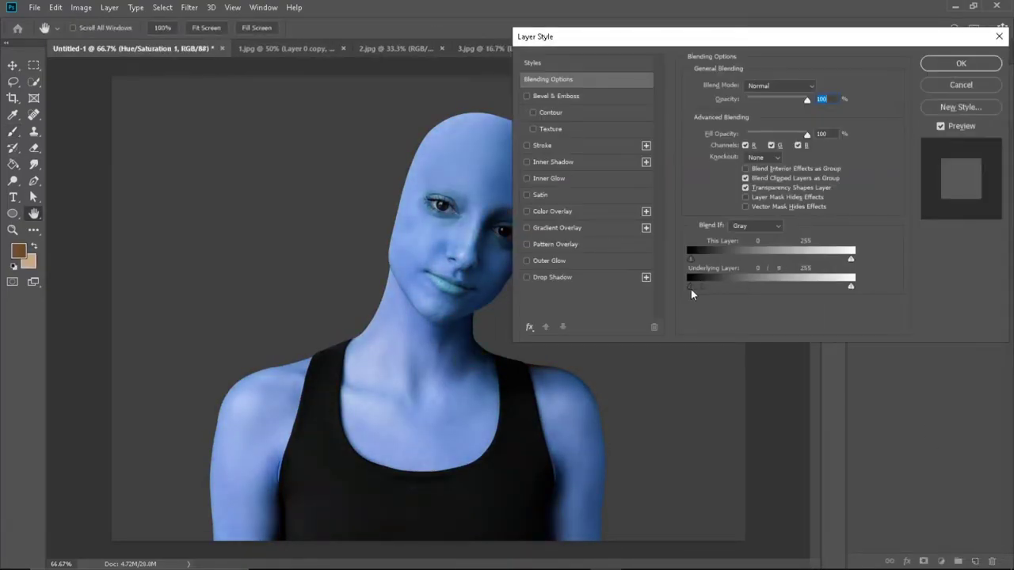
pyautogui.press('Escape')
# Step: Target the Hue/Saturation 1 mask with default black and white painting colours
pyautogui.click(918, 135)
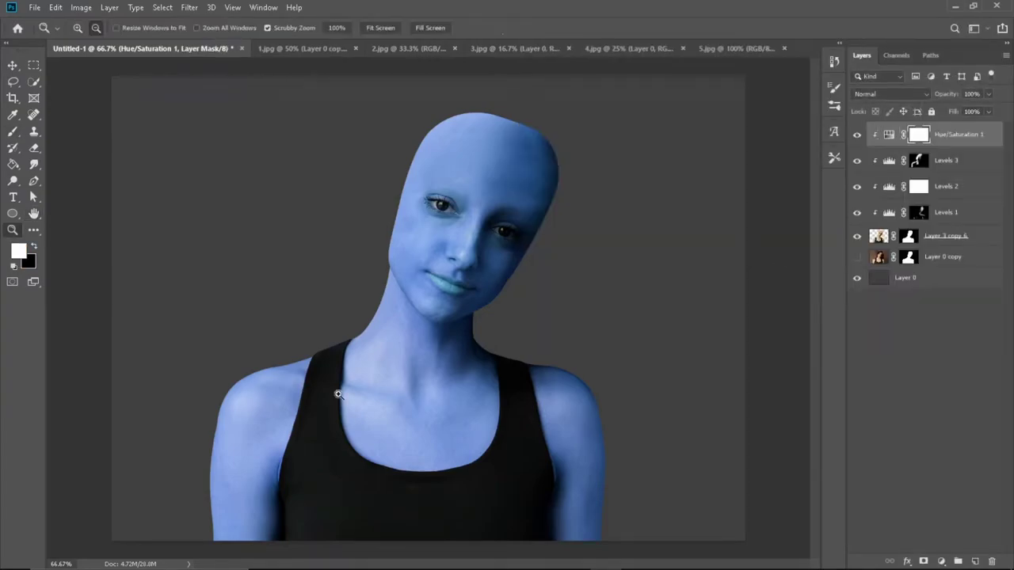
pyautogui.press('d')
pyautogui.scroll(5, 339, 391)
pyautogui.scroll(2, 475, 333)
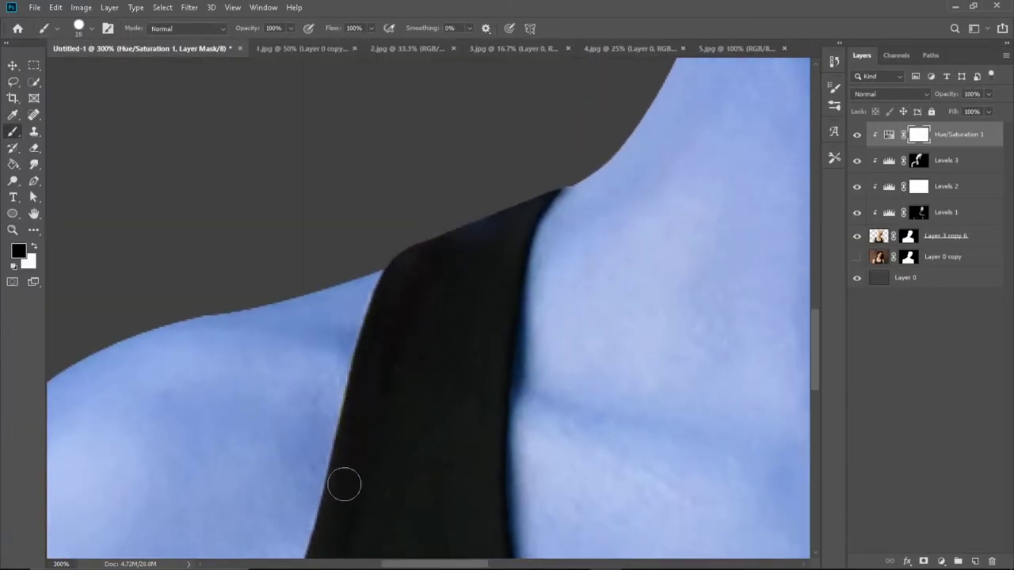
pyautogui.scroll(-5, 361, 236)
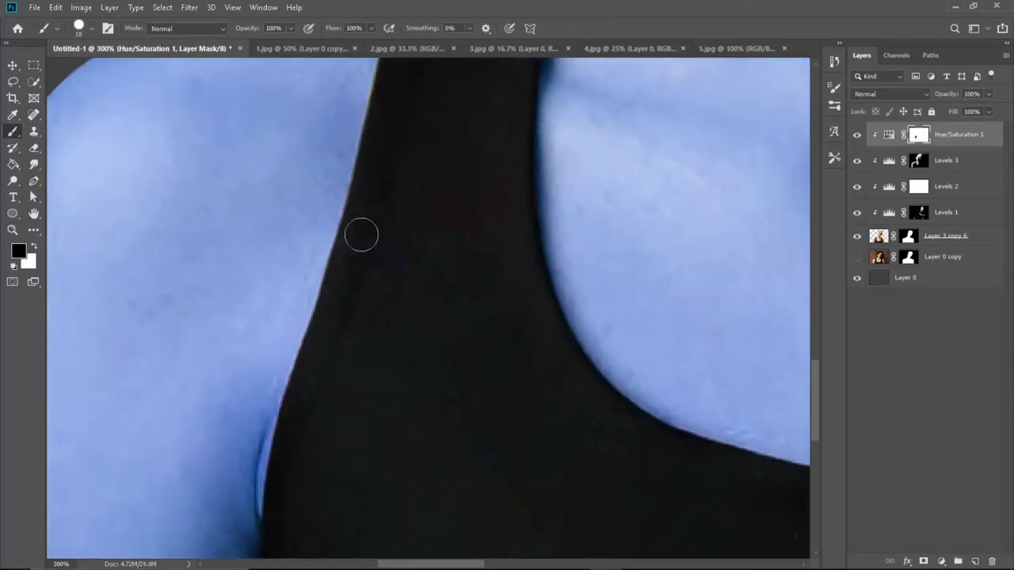
pyautogui.press('x')
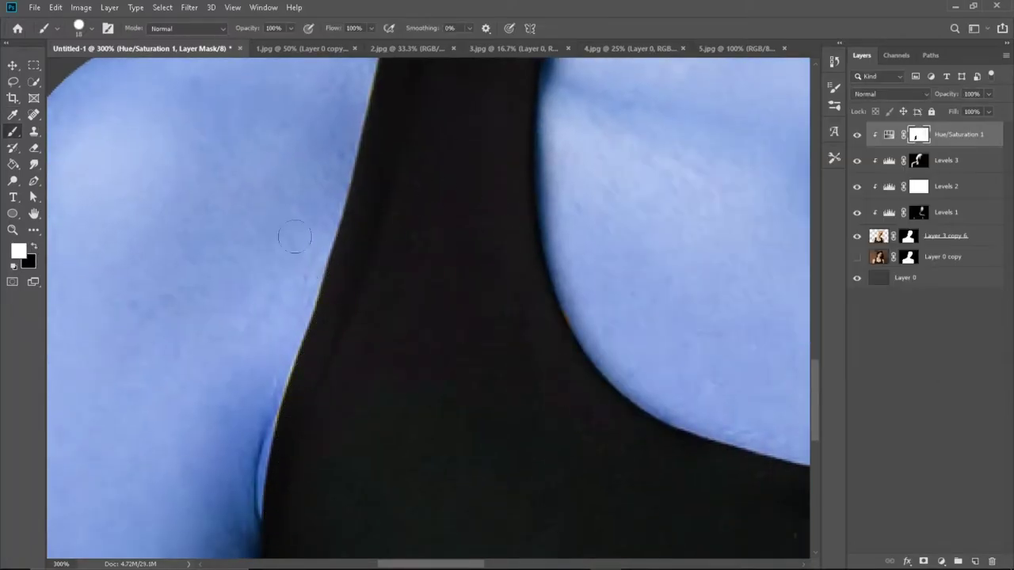
pyautogui.scroll(-5, 435, 287)
pyautogui.press('x')
pyautogui.scroll(-1, 303, 336)
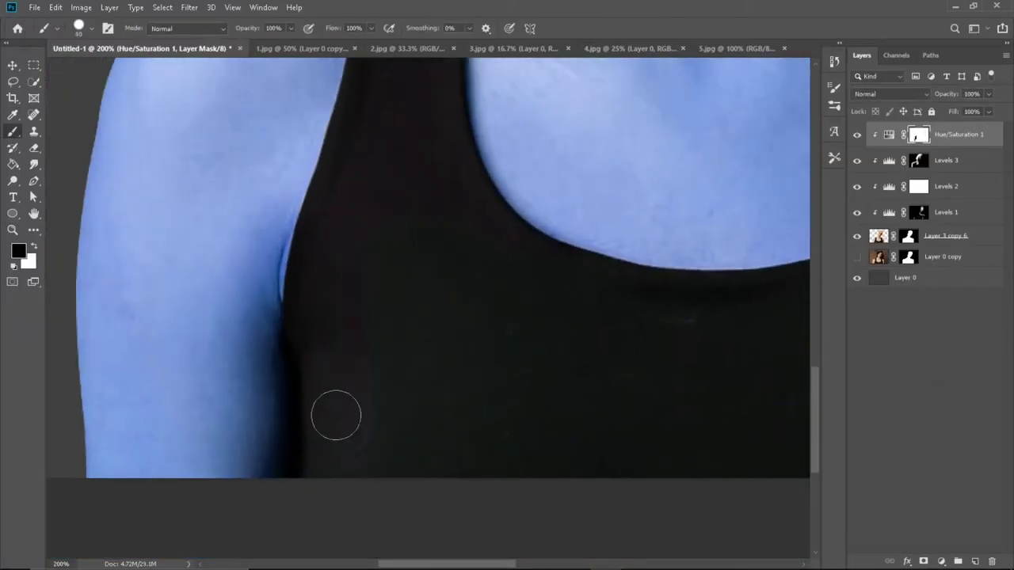
# Step: Paint the mask along the strap edges so the black straps lose the blue tint
pyautogui.hscroll(5, 251, 229)
pyautogui.scroll(1, 301, 261)
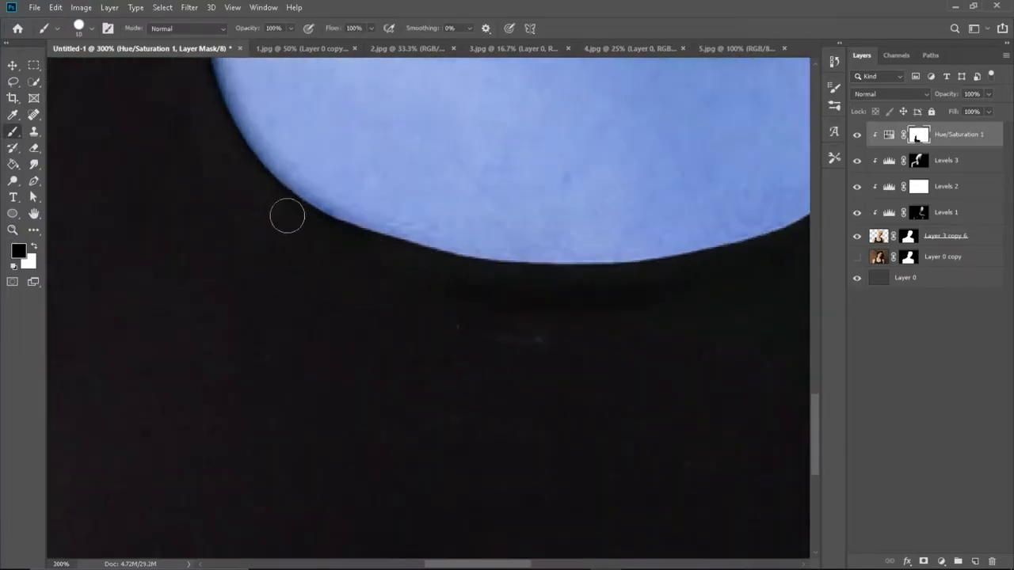
pyautogui.scroll(-5, 779, 249)
pyautogui.scroll(-3, 396, 351)
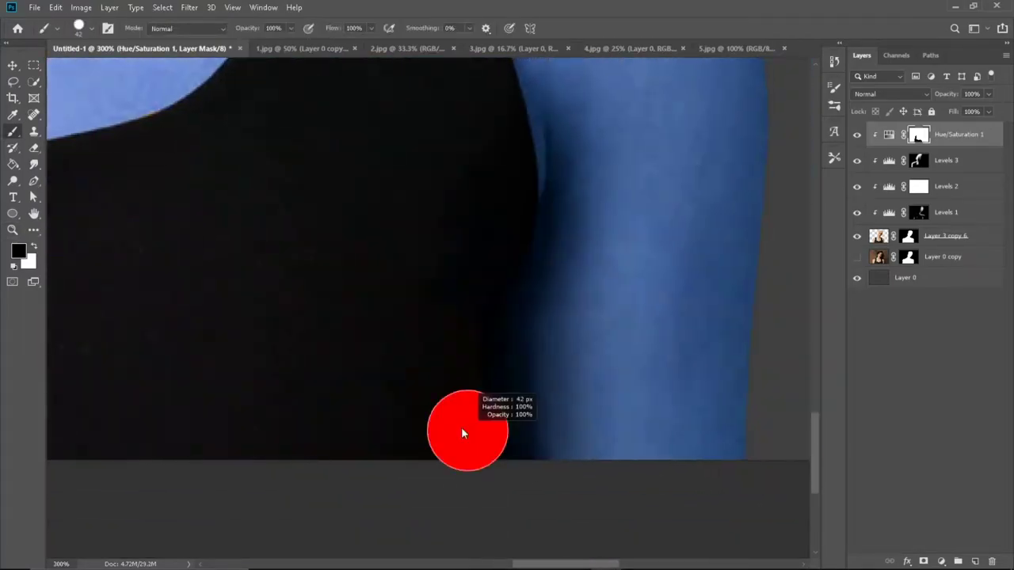
pyautogui.scroll(4, 413, 319)
pyautogui.hscroll(-1, 439, 261)
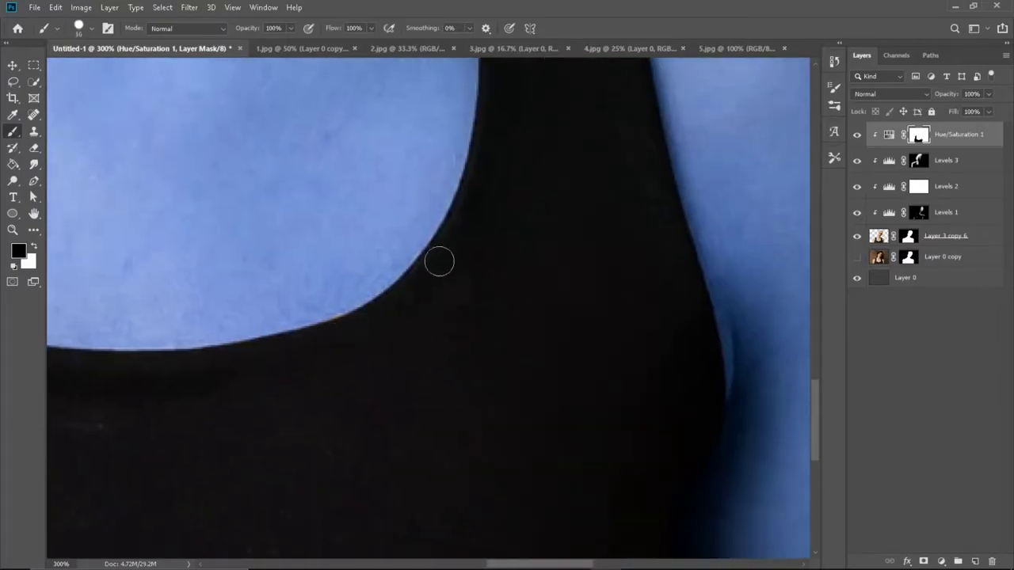
pyautogui.scroll(1, 390, 358)
pyautogui.hscroll(4, 326, 353)
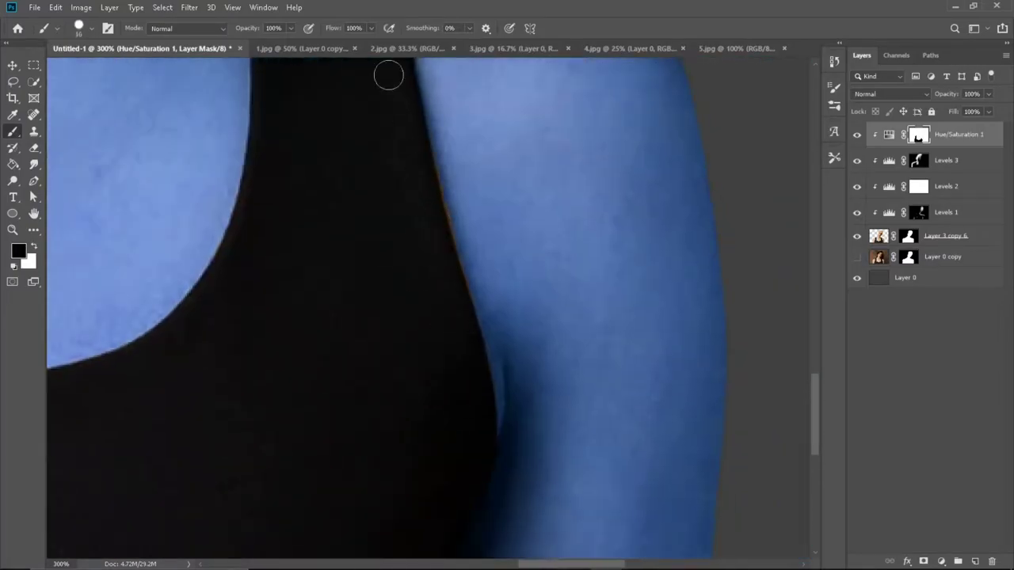
pyautogui.hscroll(2, 389, 75)
pyautogui.click(35, 247)
pyautogui.scroll(3, 96, 197)
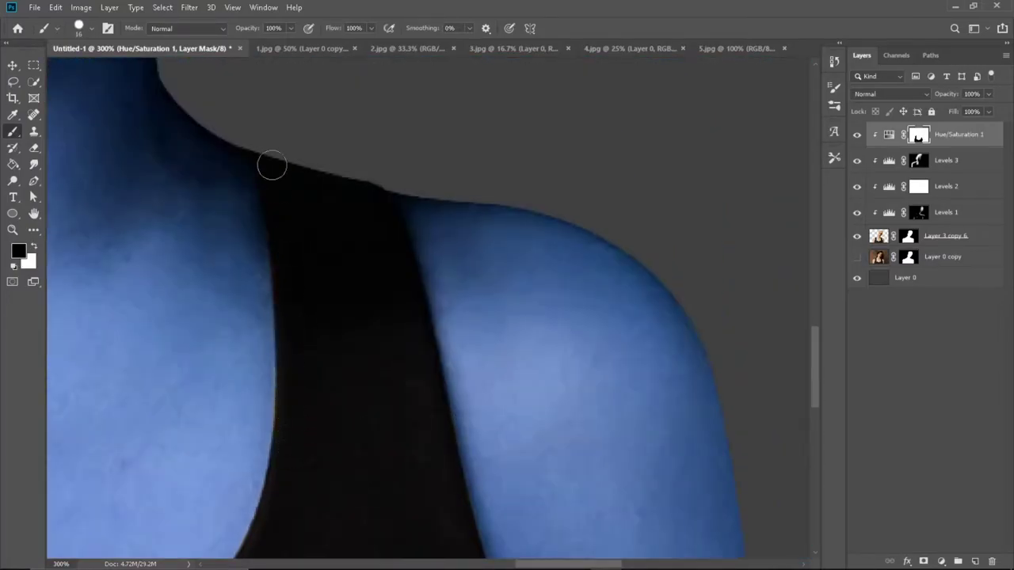
pyautogui.press('x')
pyautogui.scroll(-2, 320, 469)
pyautogui.scroll(1, 262, 233)
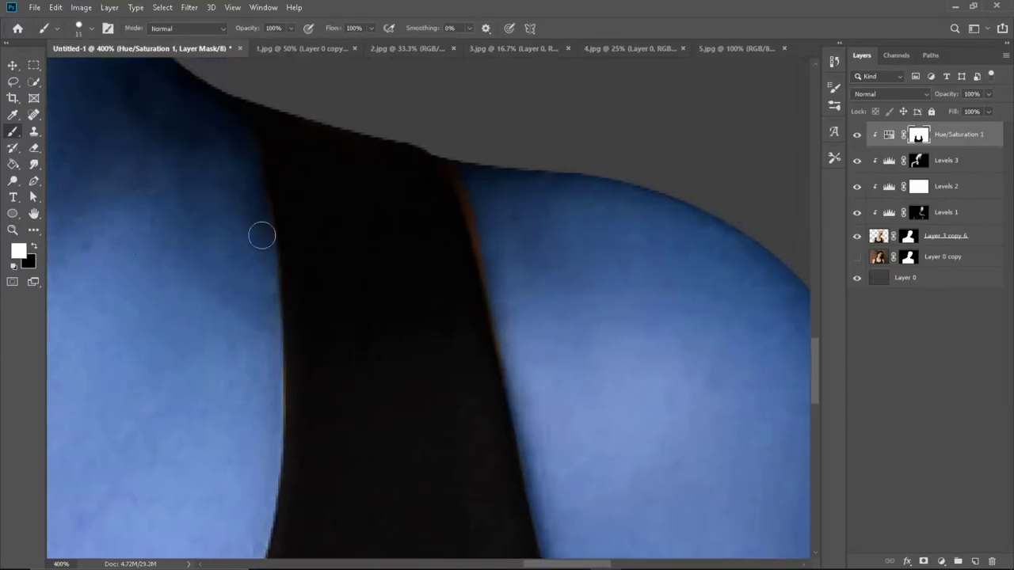
pyautogui.hscroll(1, 423, 258)
# Step: Zoom in on the shoulder and switch to the Layer 3 copy 6 mask for brush touch-ups
pyautogui.press('z')
pyautogui.keyDown('alt'); pyautogui.click(555, 407); pyautogui.keyUp('alt')
pyautogui.click(494, 316)
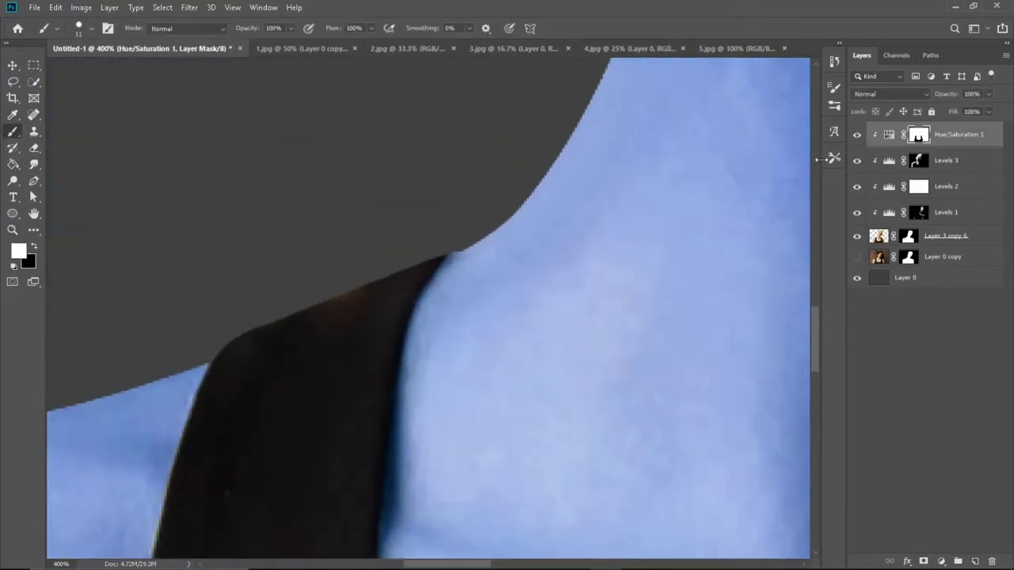
pyautogui.click(907, 235)
pyautogui.press('x')
pyautogui.scroll(-2, 476, 214)
pyautogui.scroll(2, 450, 202)
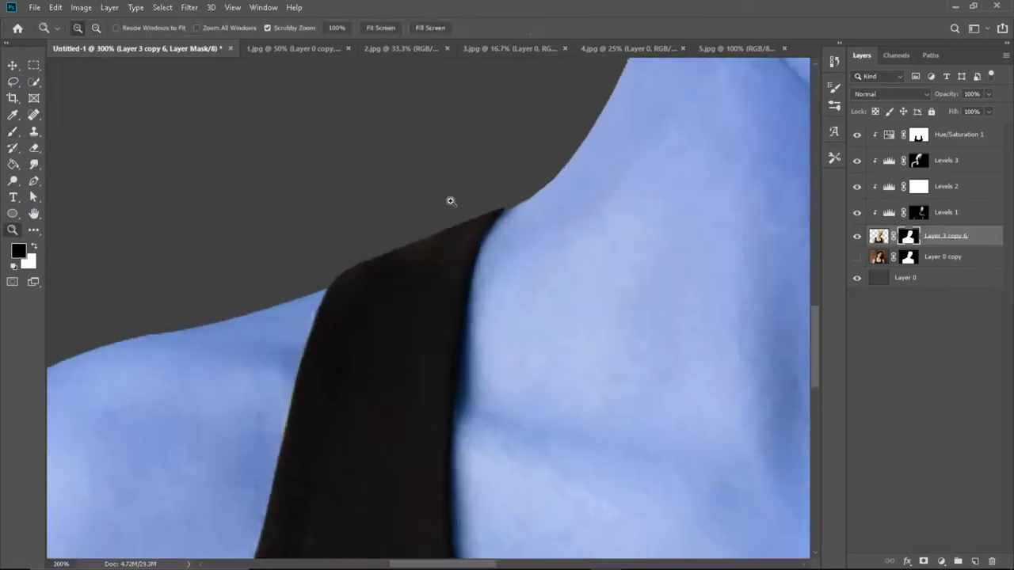
pyautogui.hotkey('ctrl', '-')
pyautogui.hotkey('alt', '.')
pyautogui.press('b')
pyautogui.press('x')
pyautogui.scroll(-2, 442, 296)
pyautogui.keyDown('ctrl'); pyautogui.click(419, 290); pyautogui.keyUp('ctrl')
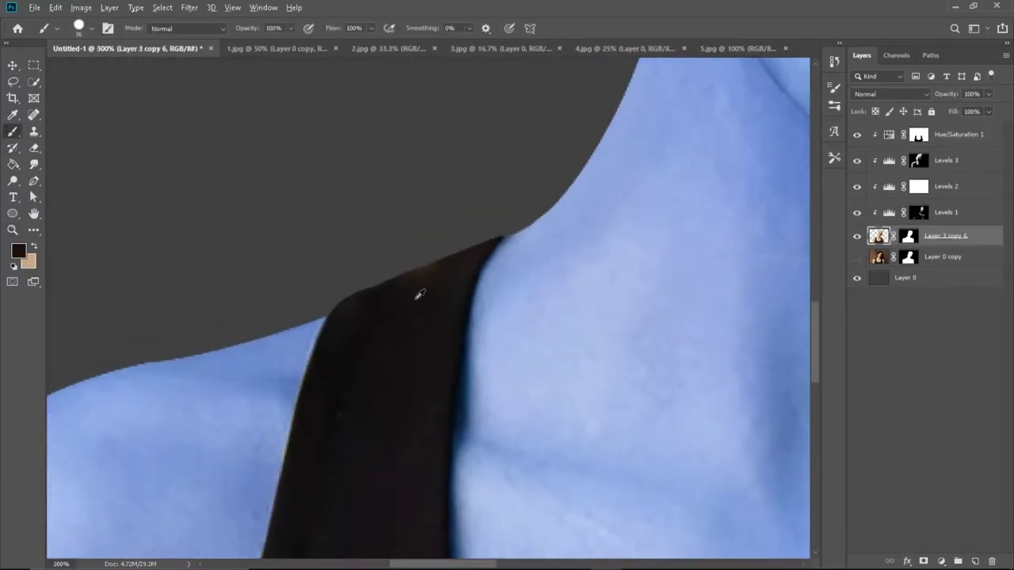
pyautogui.scroll(-1, 389, 274)
# Step: Mask the blue tint off the lips, then add Hue/Saturation 2 shifted to hue -125
pyautogui.press('z')
pyautogui.keyDown('alt'); pyautogui.click(513, 243); pyautogui.keyUp('alt')
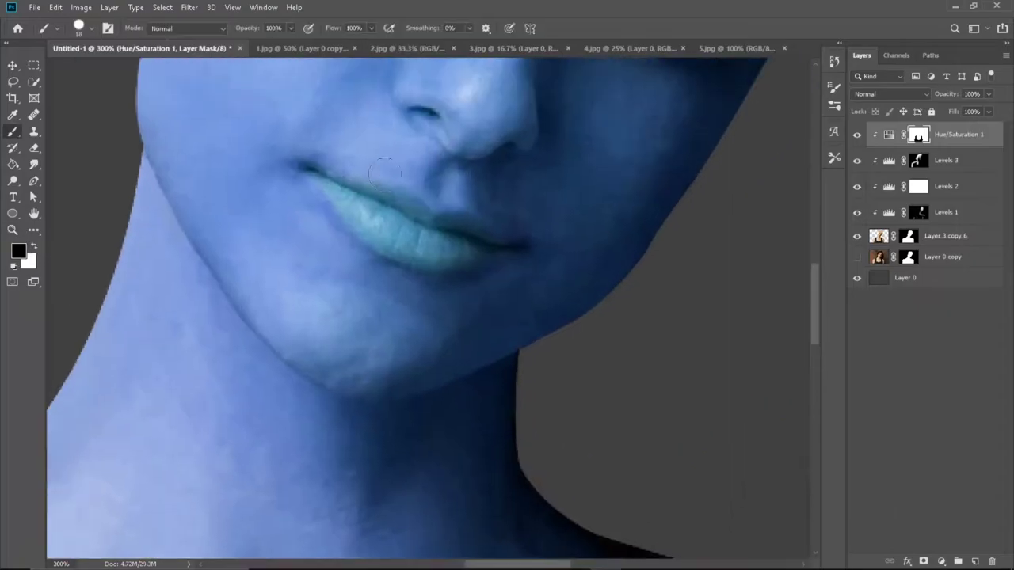
pyautogui.moveTo(309, 169); pyautogui.dragTo(325, 185)
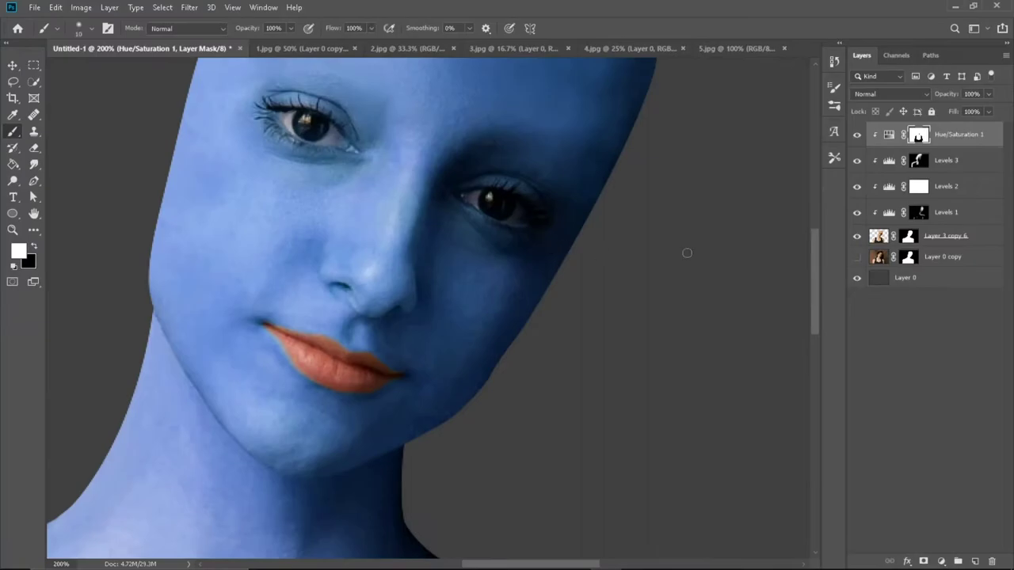
pyautogui.moveTo(702, 154)
pyautogui.mouseDown()
pyautogui.moveTo(626, 155)
pyautogui.moveTo(635, 154)
pyautogui.mouseUp()
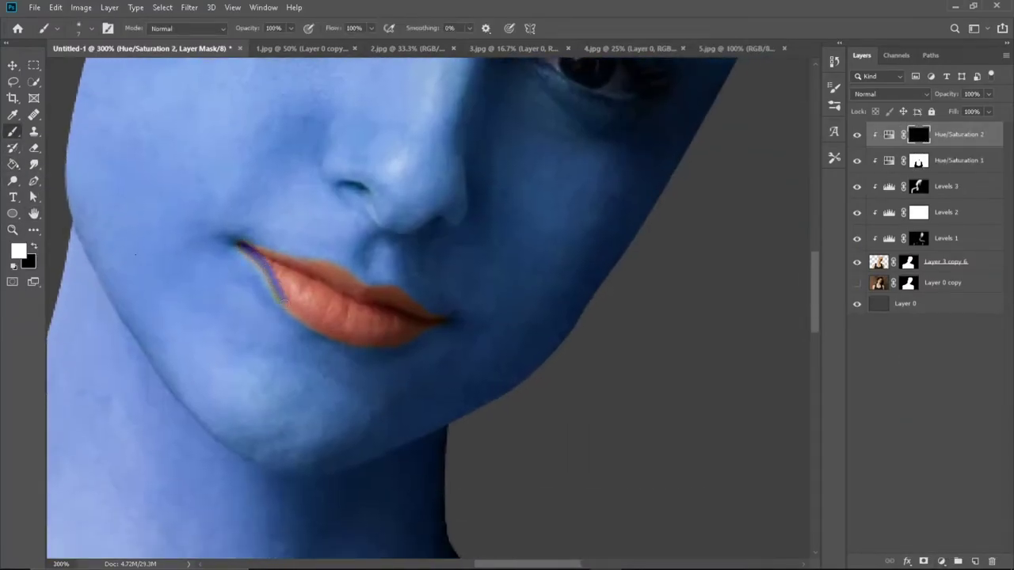
# Step: Paint the purple tint onto the lips and keep Hue/Saturation 2 above Hue/Saturation 1
pyautogui.moveTo(278, 267); pyautogui.dragTo(409, 317)
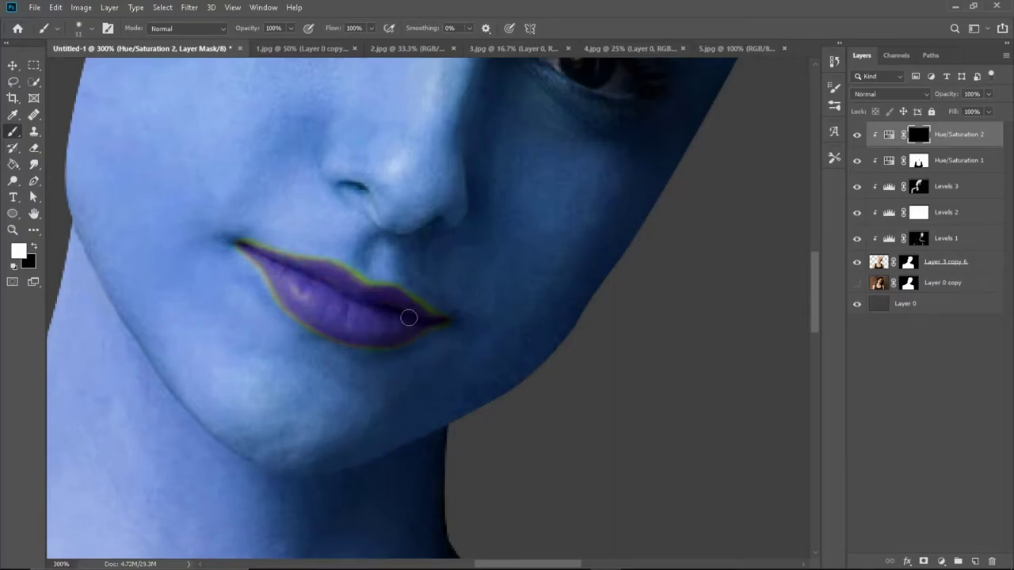
pyautogui.moveTo(958, 160); pyautogui.dragTo(970, 134)
pyautogui.press('x')
pyautogui.hotkey('ctrl', 'z')
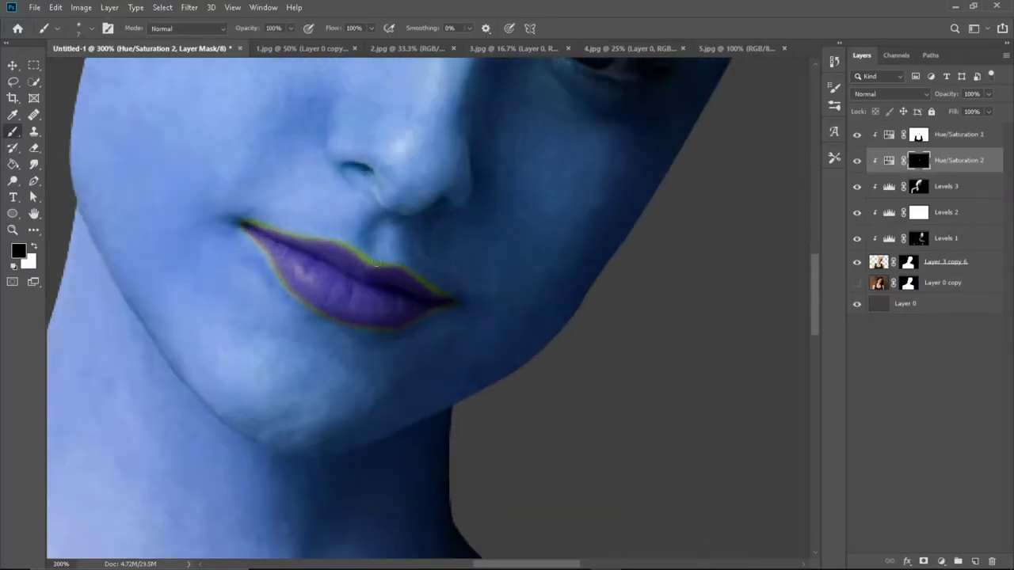
pyautogui.hotkey('ctrl', 'shift', 'z')
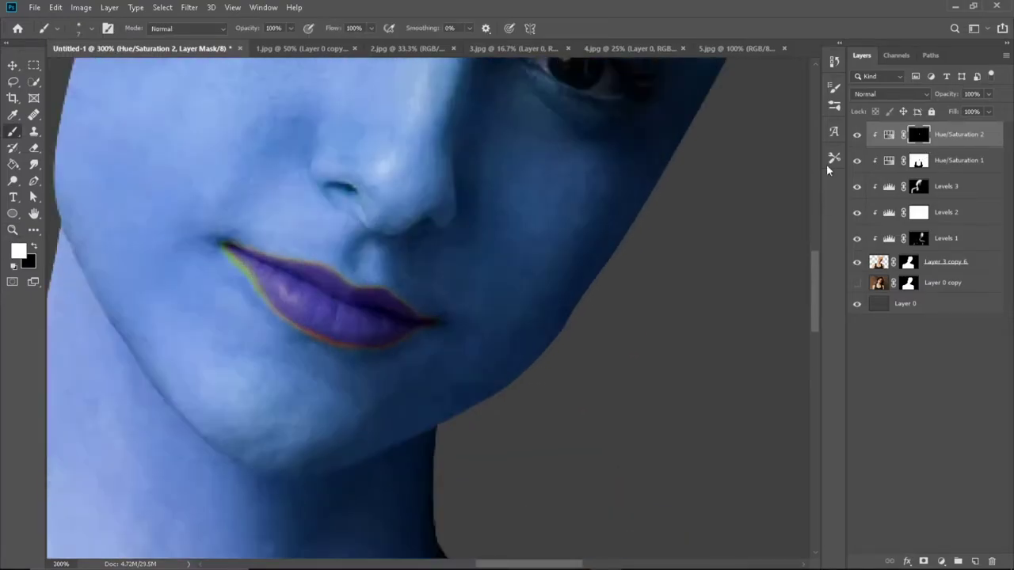
# Step: Colorize Hue/Saturation 2 to muted purple: hue 239, saturation 41, lightness -30
pyautogui.click(834, 157)
pyautogui.moveTo(724, 149)
pyautogui.mouseDown()
pyautogui.moveTo(729, 155)
pyautogui.moveTo(690, 176)
pyautogui.moveTo(724, 154)
pyautogui.mouseUp()
pyautogui.click(509, 264)
pyautogui.moveTo(509, 263); pyautogui.dragTo(596, 264)
# Step: Refine the purple along the upper lip edge and brush away the orange fringe
pyautogui.hotkey('ctrl', '\\')
pyautogui.press('d')
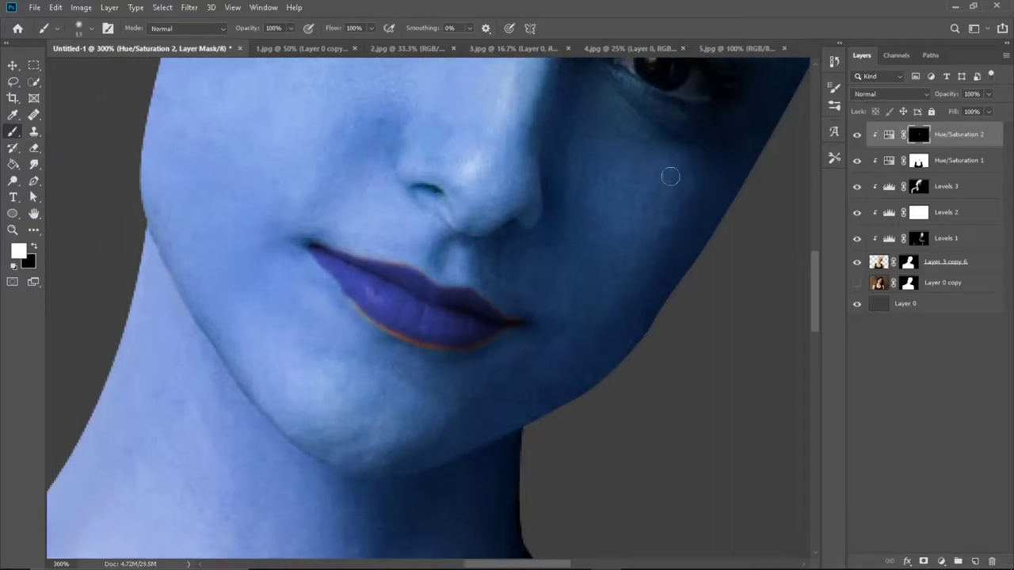
pyautogui.press('x')
pyautogui.moveTo(360, 313); pyautogui.dragTo(323, 254)
pyautogui.press('x')
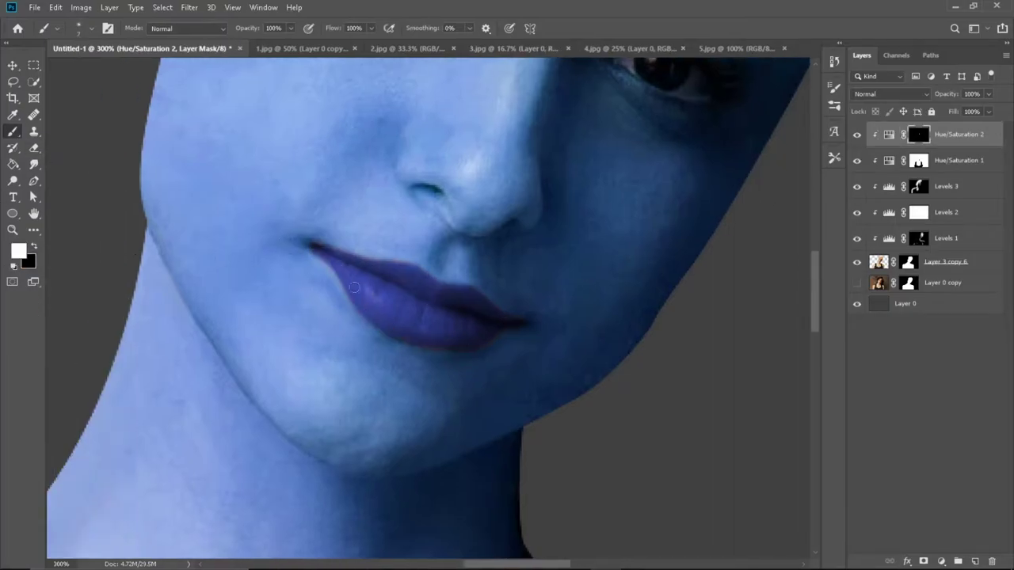
pyautogui.press('x')
pyautogui.moveTo(515, 322); pyautogui.dragTo(432, 317)
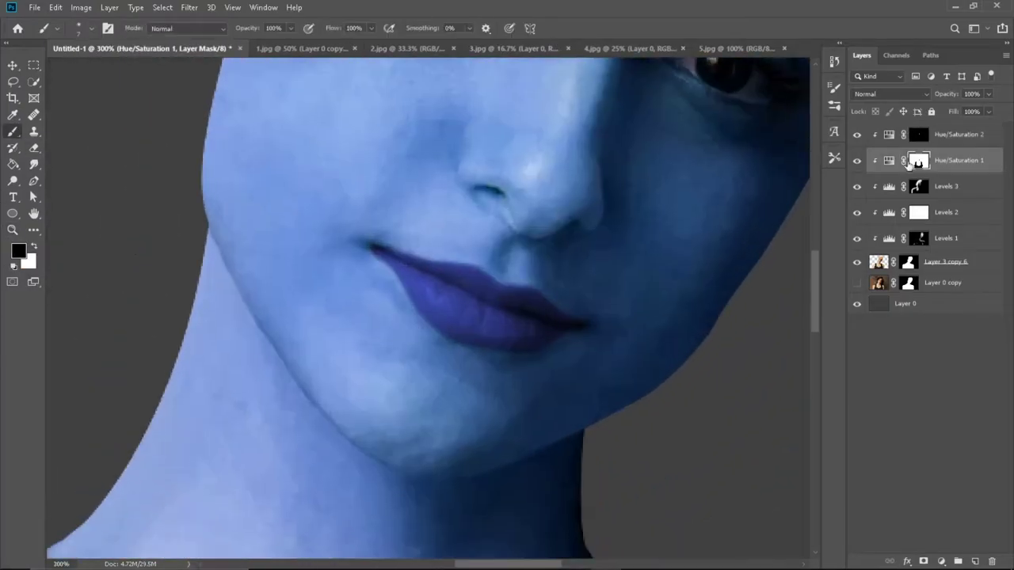
# Step: Check the whole figure and face, then re-target the Hue/Saturation 2 mask
pyautogui.click(917, 160)
pyautogui.press('x')
pyautogui.hotkey('ctrl', '0')
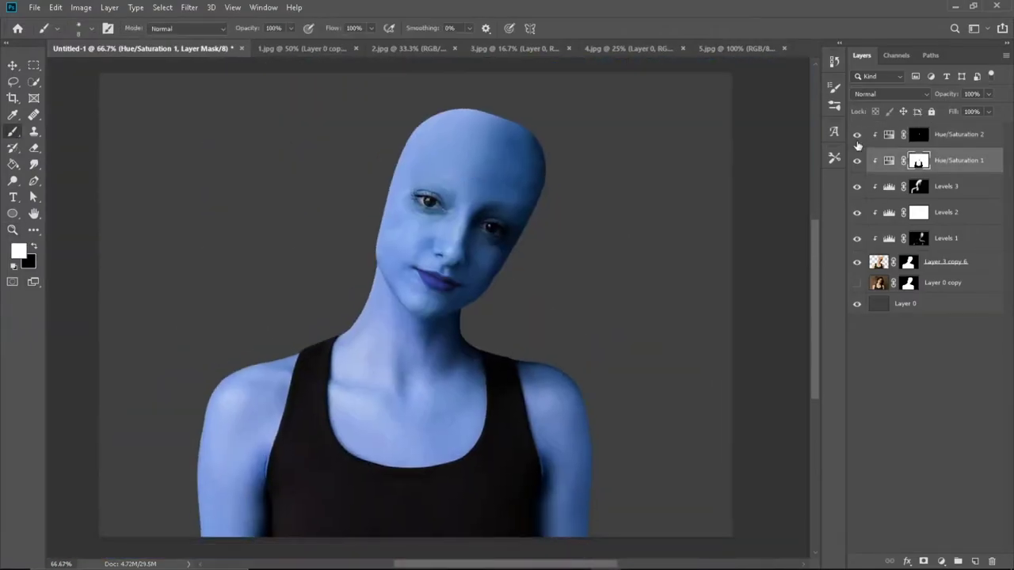
pyautogui.hotkey('ctrl', '1')
pyautogui.click(918, 134)
# Step: Add a colorized Hue/Saturation 3 layer at hue 225, saturation 52, with its mask inverted
pyautogui.click(941, 561)
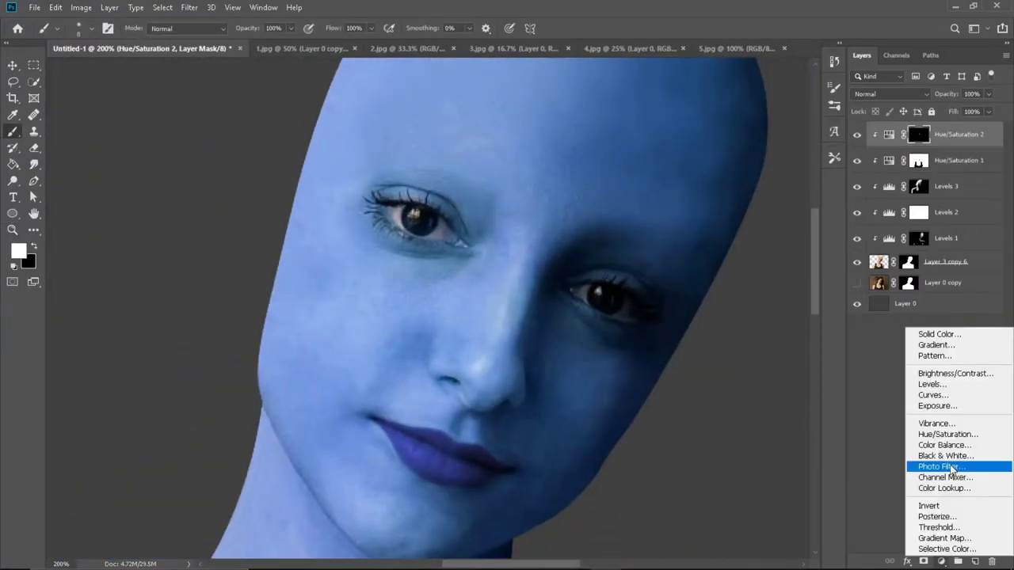
pyautogui.press('Escape')
pyautogui.click(941, 561)
pyautogui.click(934, 466)
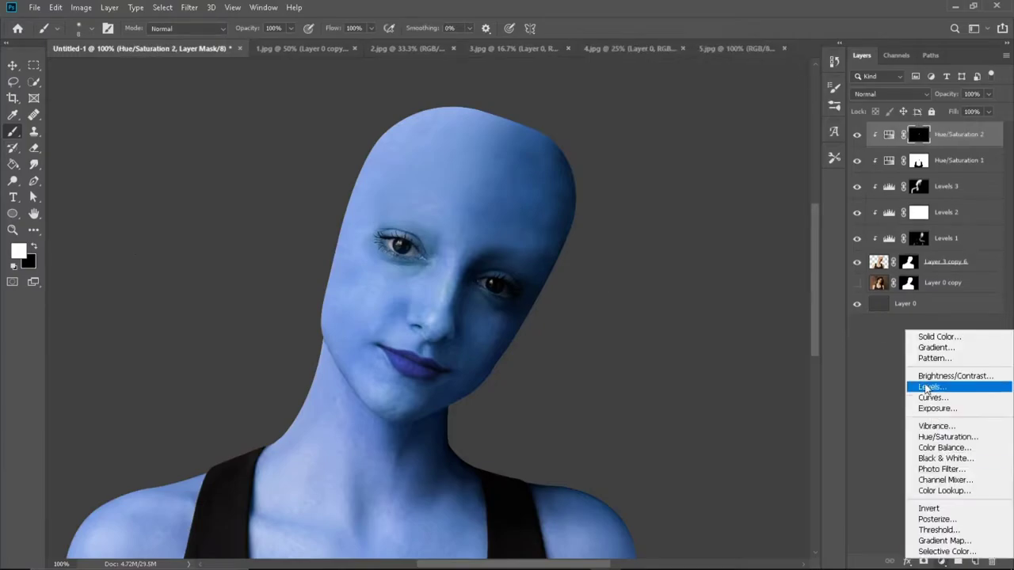
pyautogui.click(680, 221)
pyautogui.moveTo(692, 159); pyautogui.dragTo(719, 154)
pyautogui.moveTo(658, 179); pyautogui.dragTo(709, 179)
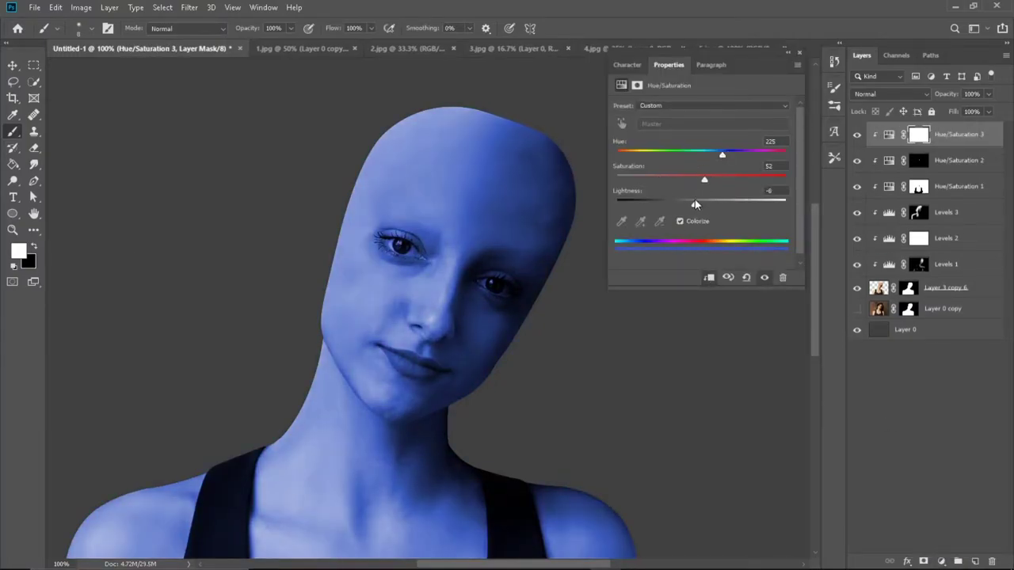
pyautogui.press('x')
pyautogui.hotkey('alt', 'BackSpace')
# Step: Brush the blue tint onto the left eyelid area and check the whole face
pyautogui.press('x')
pyautogui.scroll(1, 369, 223)
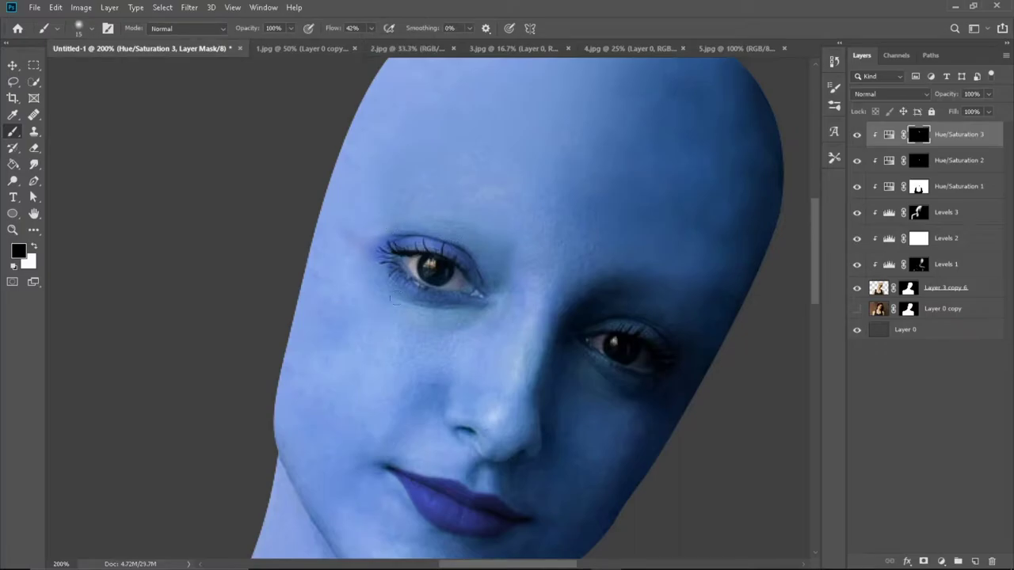
pyautogui.press('x')
pyautogui.scroll(-2, 441, 212)
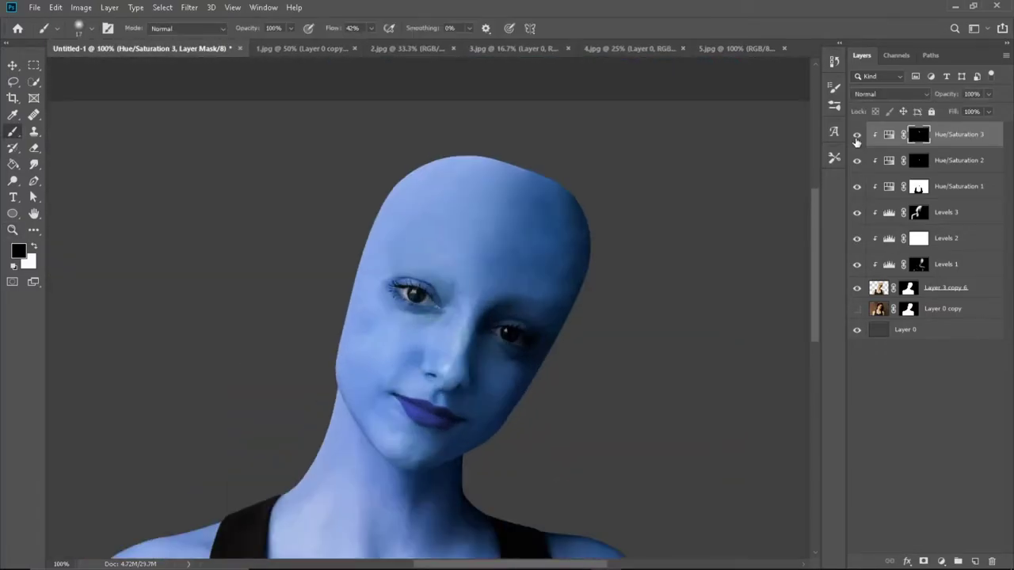
pyautogui.scroll(3, 396, 237)
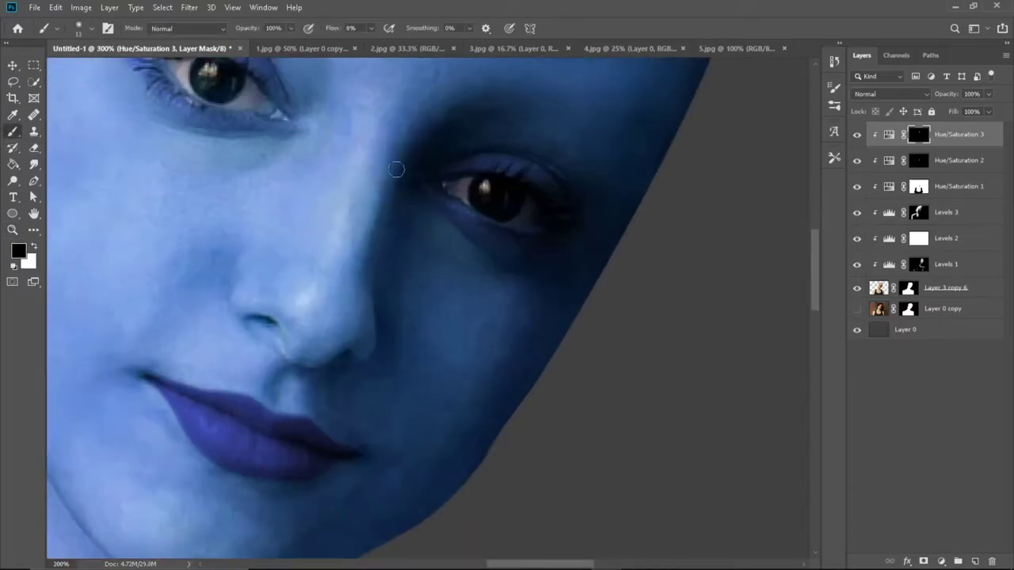
pyautogui.press('x')
pyautogui.press('z')
pyautogui.keyDown('alt'); pyautogui.click(441, 241); pyautogui.keyUp('alt')
# Step: Add a Levels adjustment with darkened midtones and invert its mask to hide it
pyautogui.click(440, 242)
pyautogui.click(941, 561)
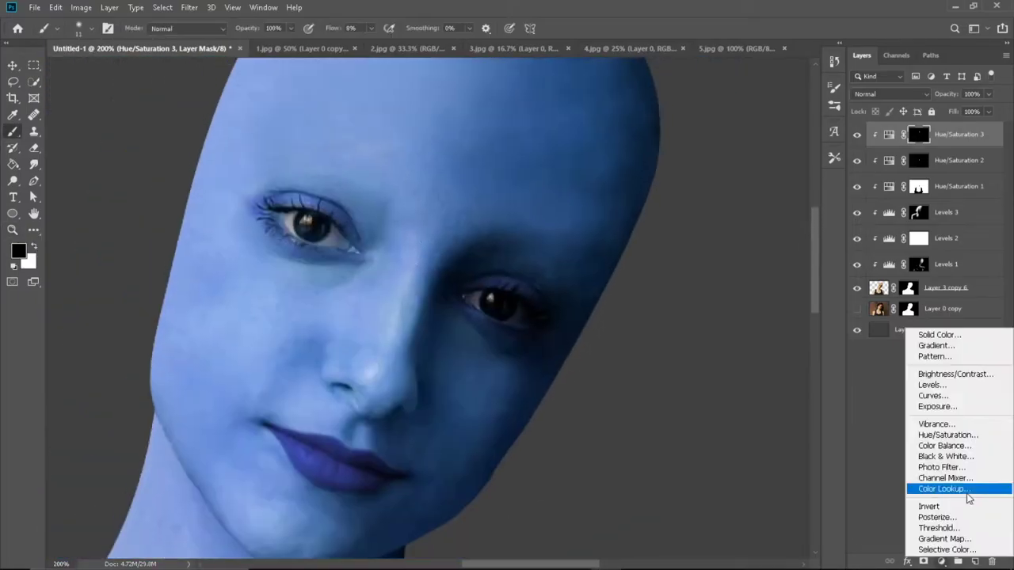
pyautogui.click(921, 385)
pyautogui.moveTo(720, 203); pyautogui.dragTo(722, 198)
pyautogui.press('g')
pyautogui.hotkey('ctrl', 'i')
# Step: Brush white around both eyes to deepen the eyeshadow shading
pyautogui.press('x')
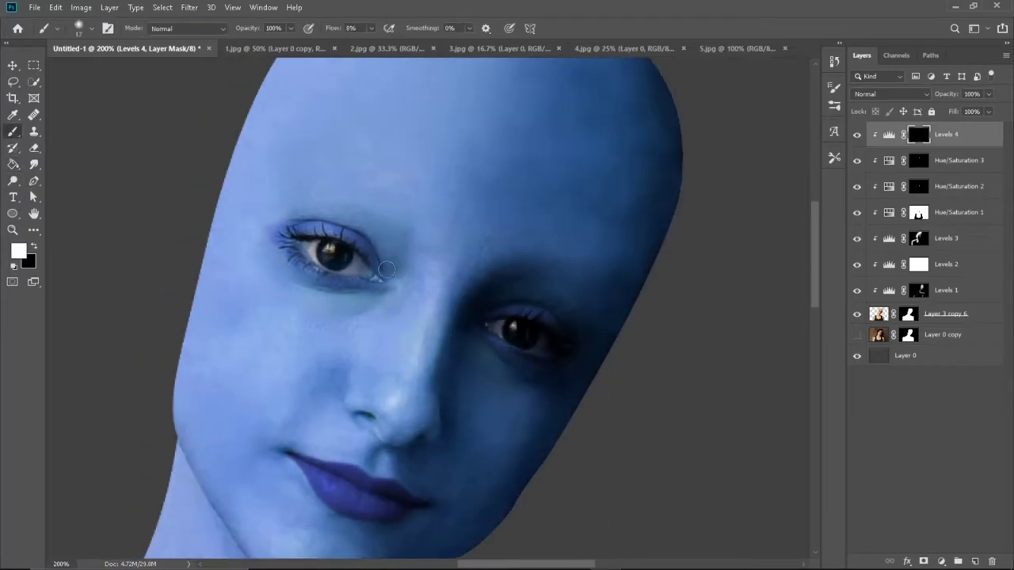
pyautogui.press('b')
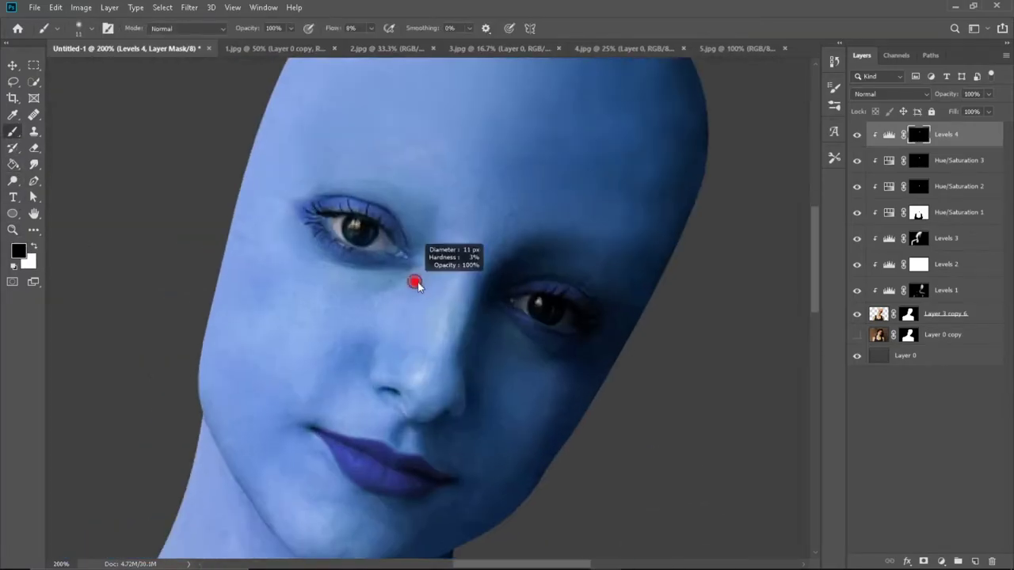
pyautogui.moveTo(414, 282); pyautogui.dragTo(498, 290)
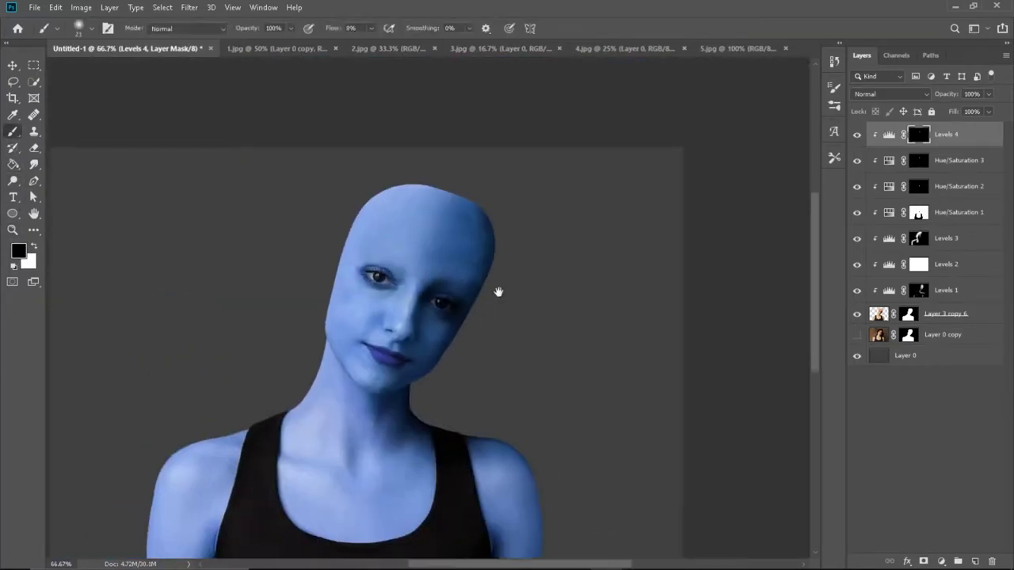
pyautogui.press('x')
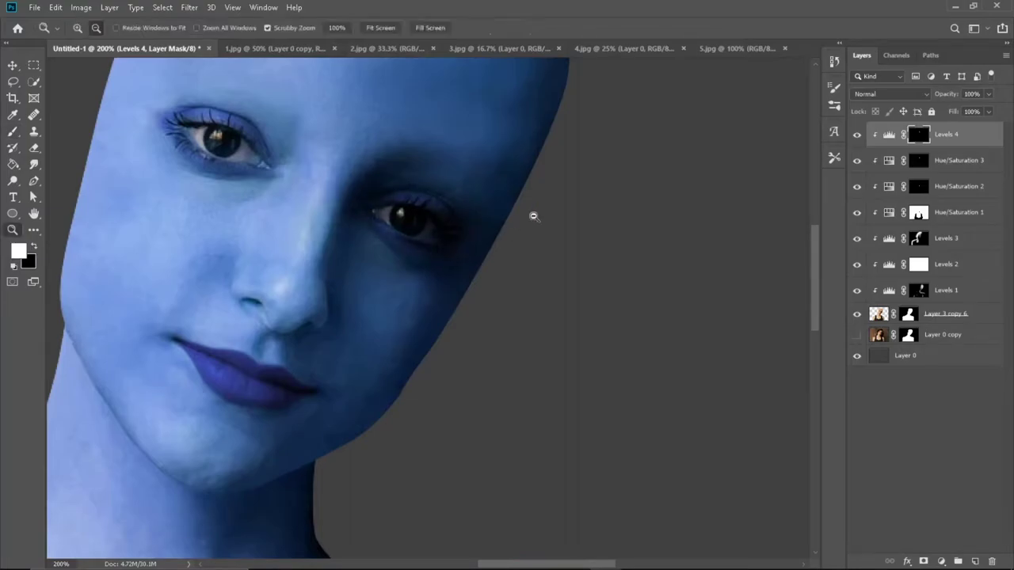
pyautogui.moveTo(531, 215)
pyautogui.mouseDown()
pyautogui.moveTo(381, 239)
pyautogui.moveTo(388, 301)
pyautogui.mouseUp()
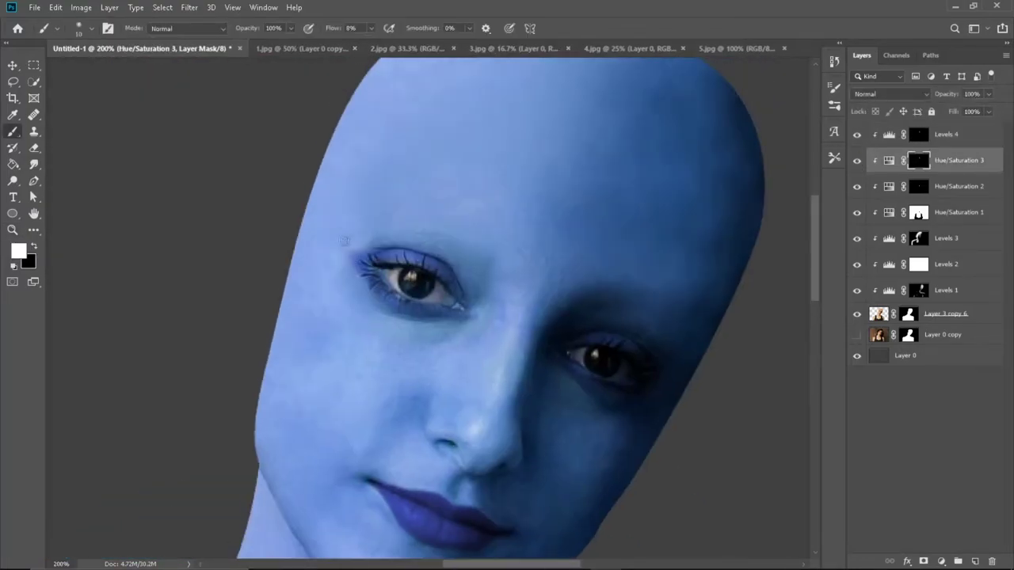
pyautogui.hotkey('ctrl', '+')
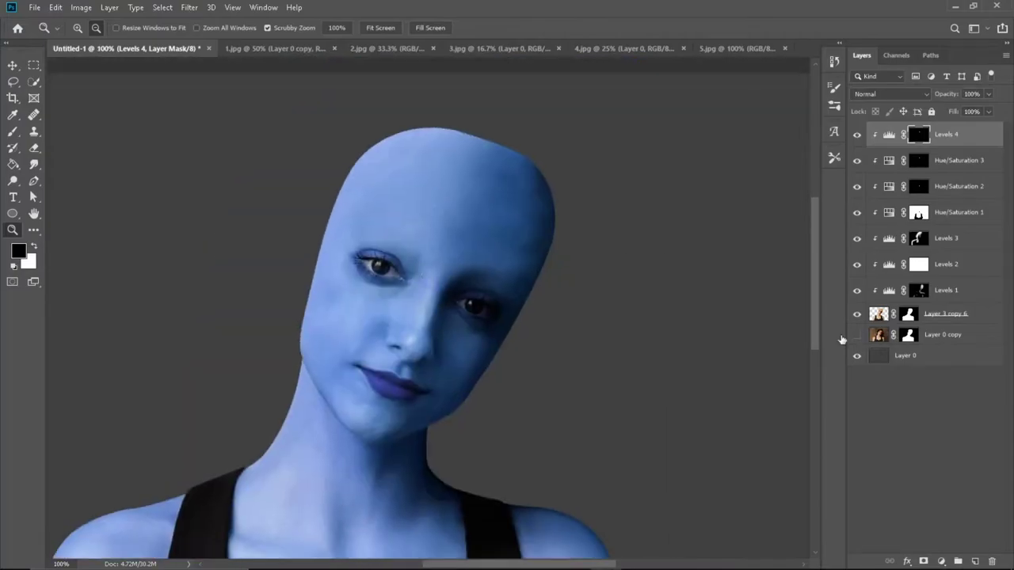
# Step: Move Layer 0 copy to the top of the stack as a faint eyebrow guide
pyautogui.click(424, 243)
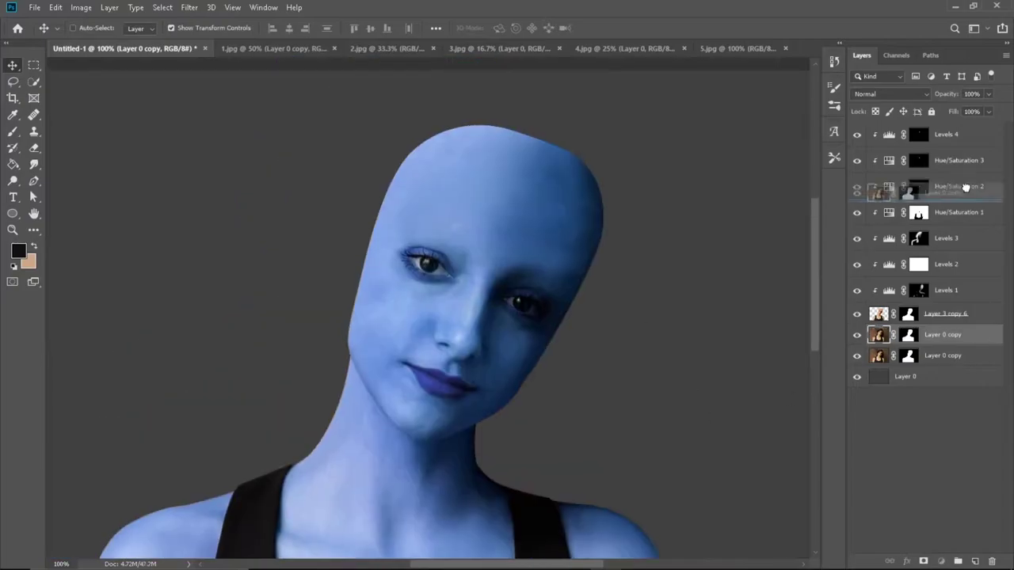
pyautogui.moveTo(964, 186); pyautogui.dragTo(951, 129)
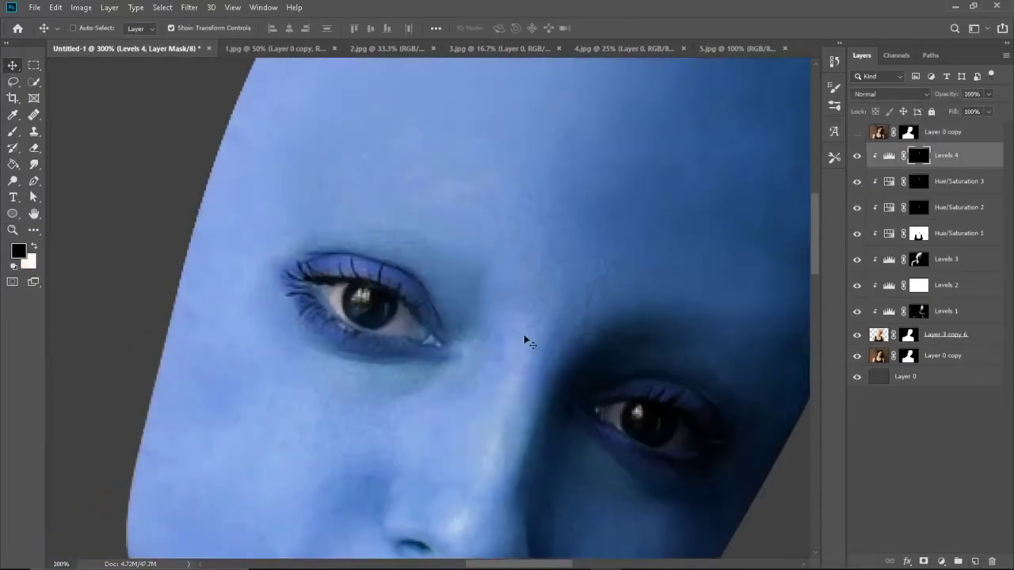
pyautogui.click(941, 561)
# Step: Add Hue/Saturation 4 at hue +15, saturation +7, lightness -13, with an inverted mask
pyautogui.click(918, 439)
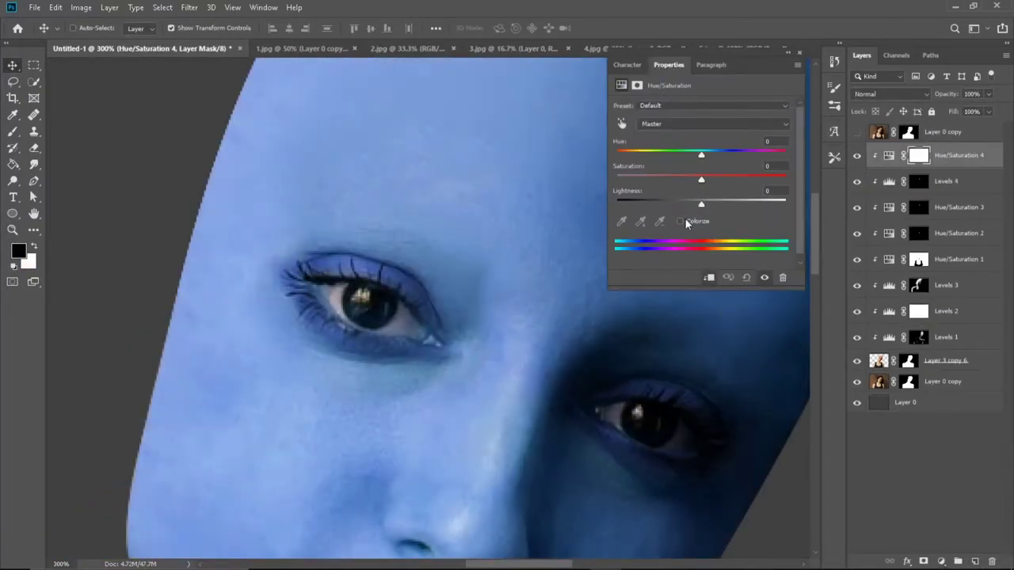
pyautogui.moveTo(701, 155); pyautogui.dragTo(713, 156)
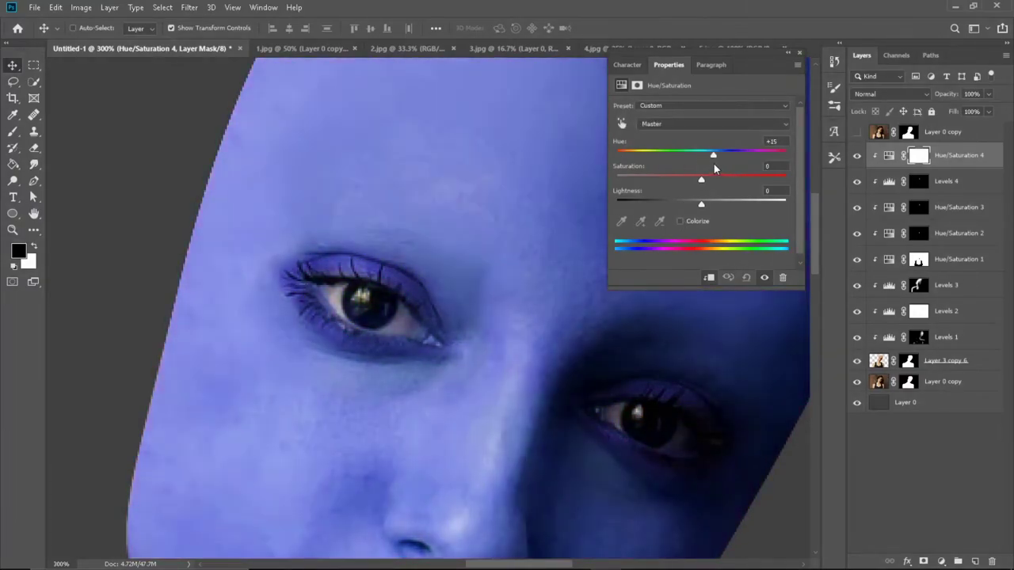
pyautogui.moveTo(701, 204); pyautogui.dragTo(690, 205)
pyautogui.moveTo(701, 180); pyautogui.dragTo(706, 185)
pyautogui.click(799, 52)
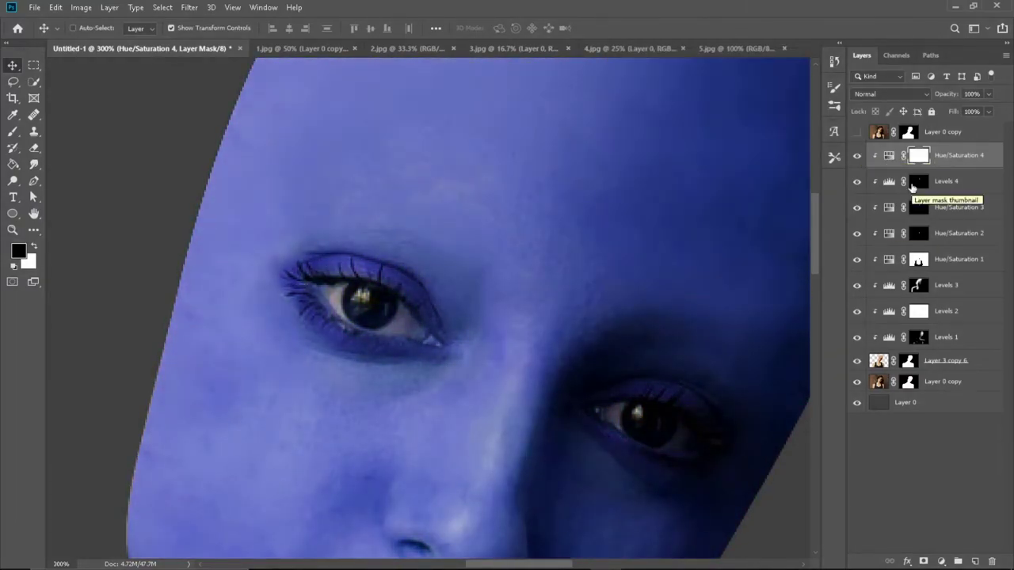
pyautogui.click(856, 132)
pyautogui.press('g')
pyautogui.hotkey('ctrl', 'i')
# Step: Trace the left eyebrow with the Pen tool and convert the path to a selection
pyautogui.press('p')
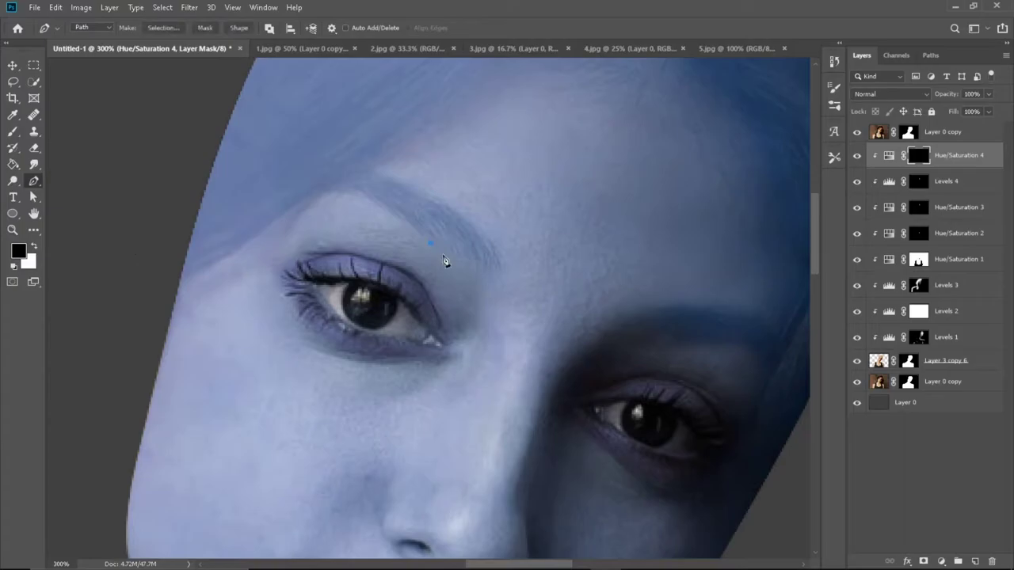
pyautogui.moveTo(460, 250); pyautogui.dragTo(520, 304)
pyautogui.moveTo(347, 252); pyautogui.dragTo(320, 259)
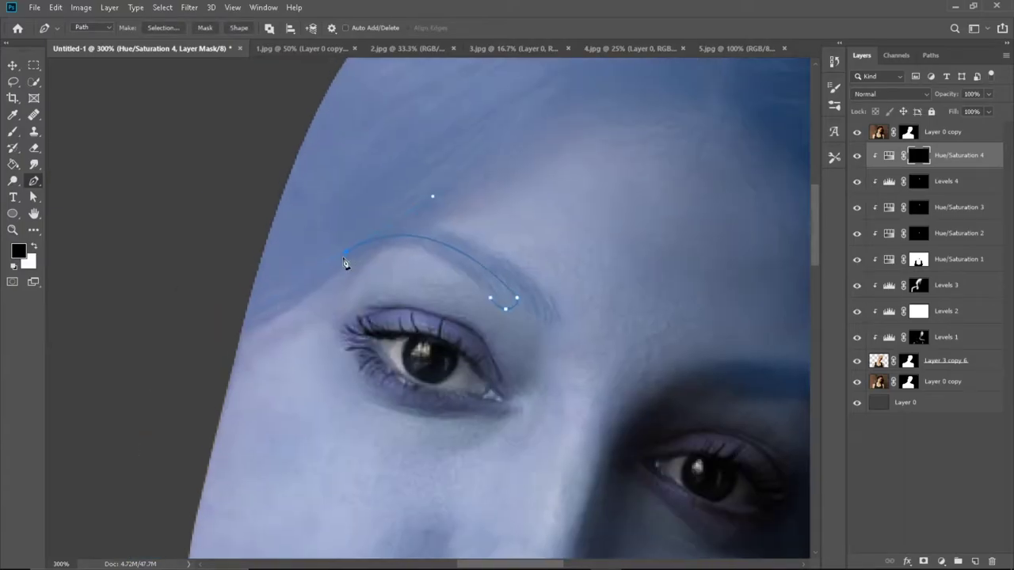
pyautogui.rightClick(487, 282)
pyautogui.click(514, 333)
# Step: Paint the eyebrow purple and move Hue/Saturation 4 down above Layer 3 copy 6
pyautogui.press('b')
pyautogui.press('x')
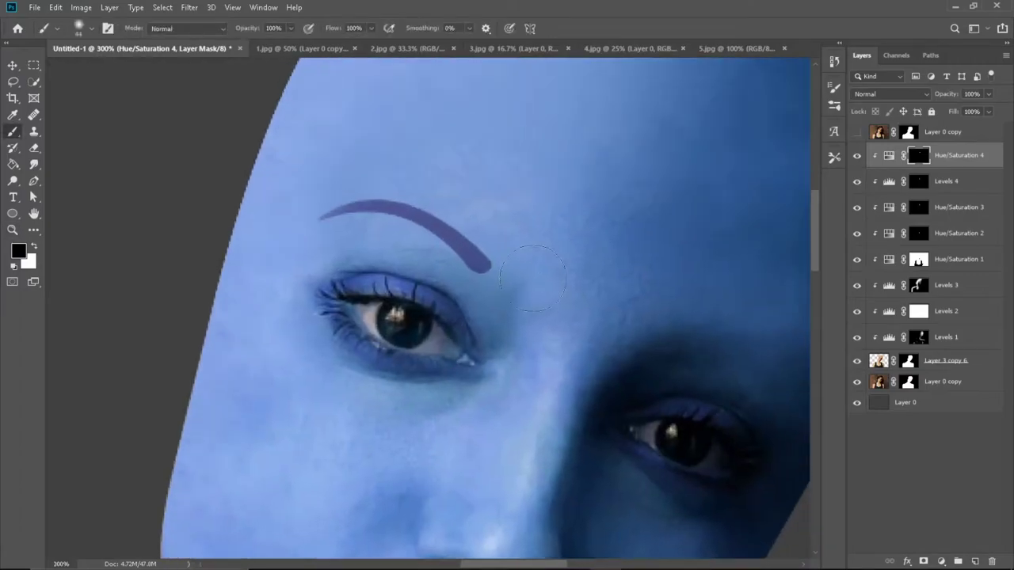
pyautogui.doubleClick(986, 155)
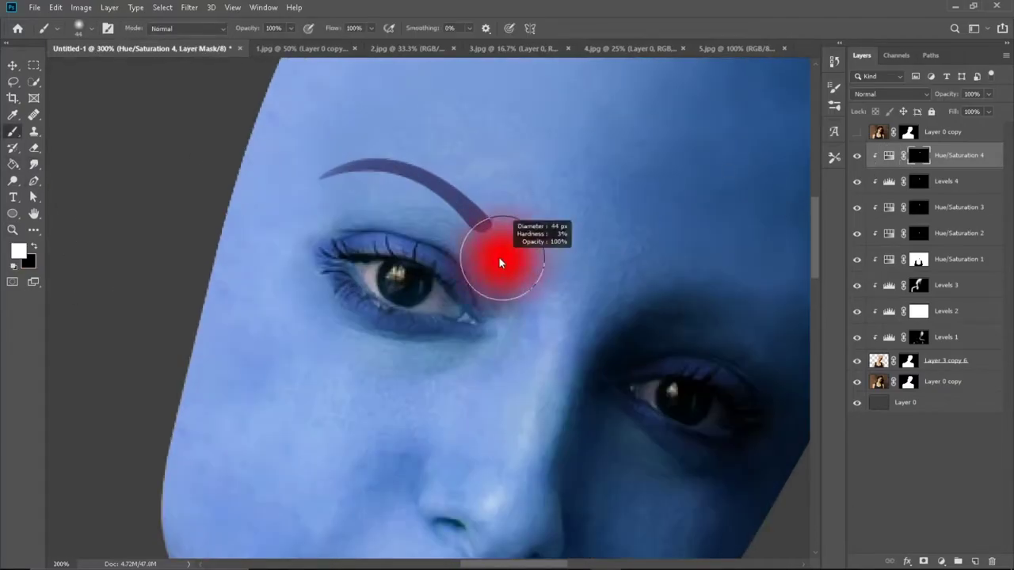
pyautogui.press('x')
pyautogui.scroll(1, 610, 162)
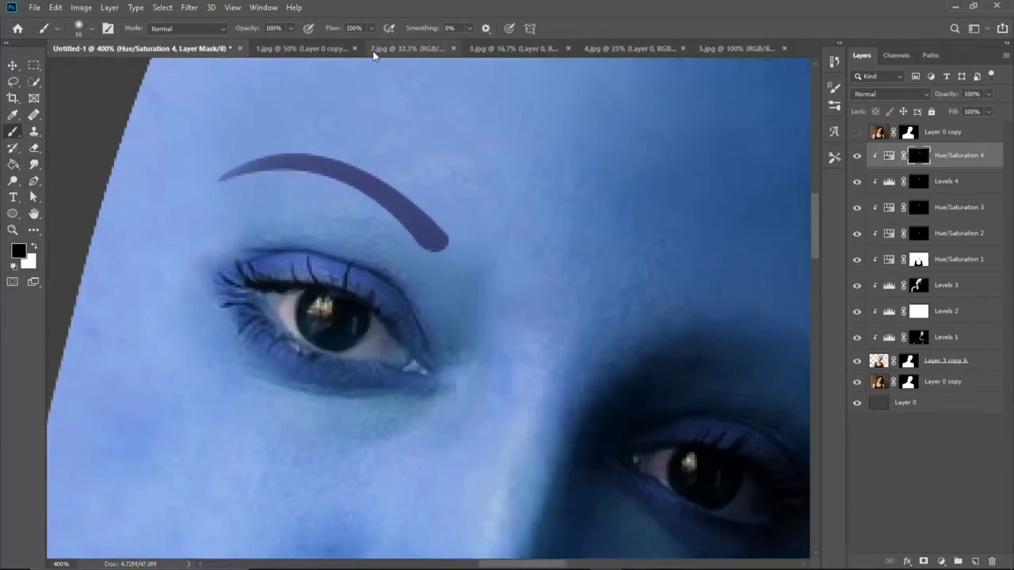
pyautogui.moveTo(958, 155); pyautogui.dragTo(1000, 342)
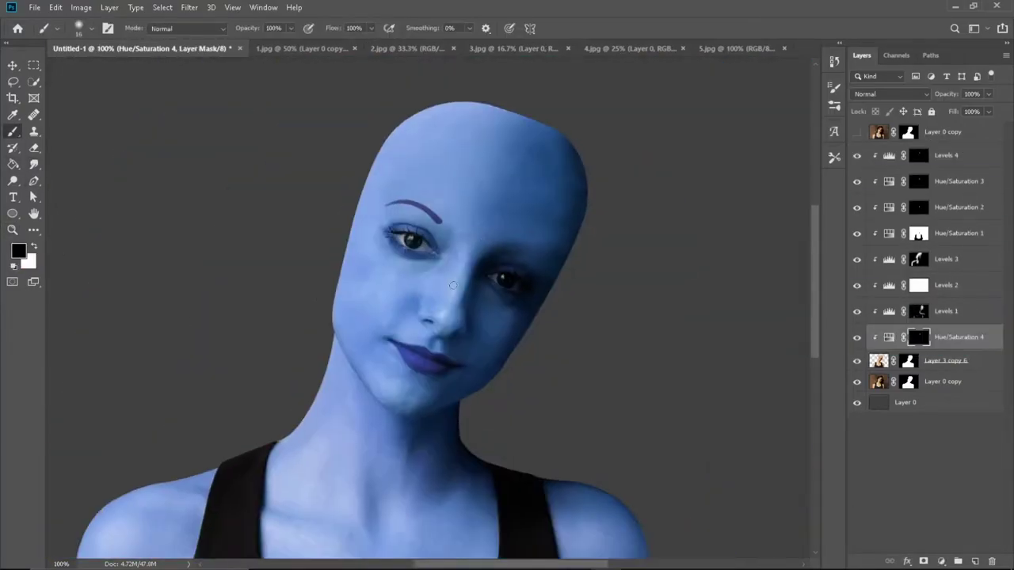
# Step: Trace the right eyebrow with the Pen tool and turn it into a selection
pyautogui.hscroll(5, 576, 325)
pyautogui.scroll(-3, 567, 301)
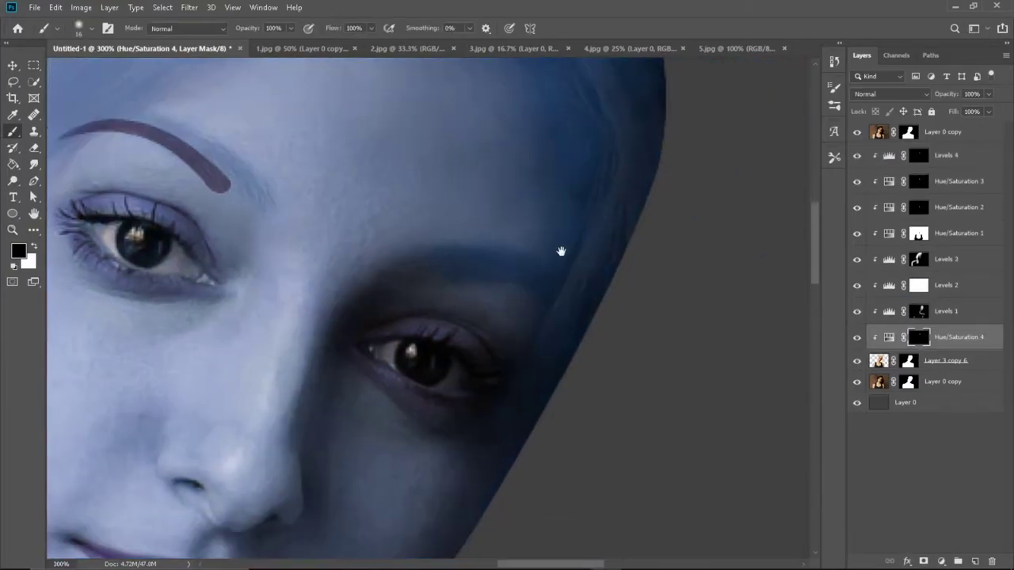
pyautogui.press('p')
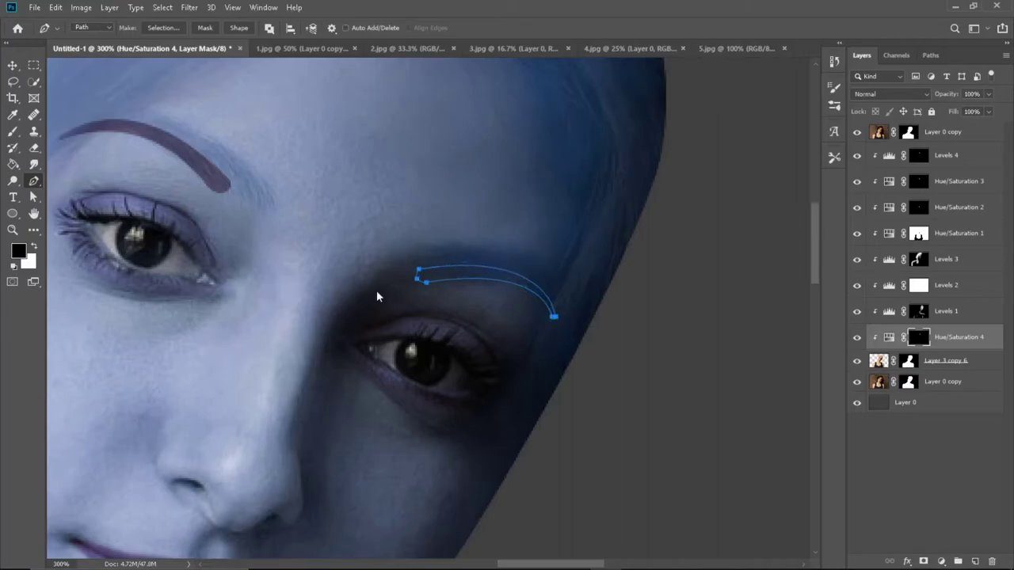
pyautogui.hotkey('ctrl', 'Return')
# Step: Paint the right eyebrow purple and add an Exposure adjustment above Levels 4
pyautogui.press('b')
pyautogui.press('x')
pyautogui.keyDown('alt'); pyautogui.click(466, 304); pyautogui.keyUp('alt')
pyautogui.keyDown('alt'); pyautogui.click(465, 304); pyautogui.keyUp('alt')
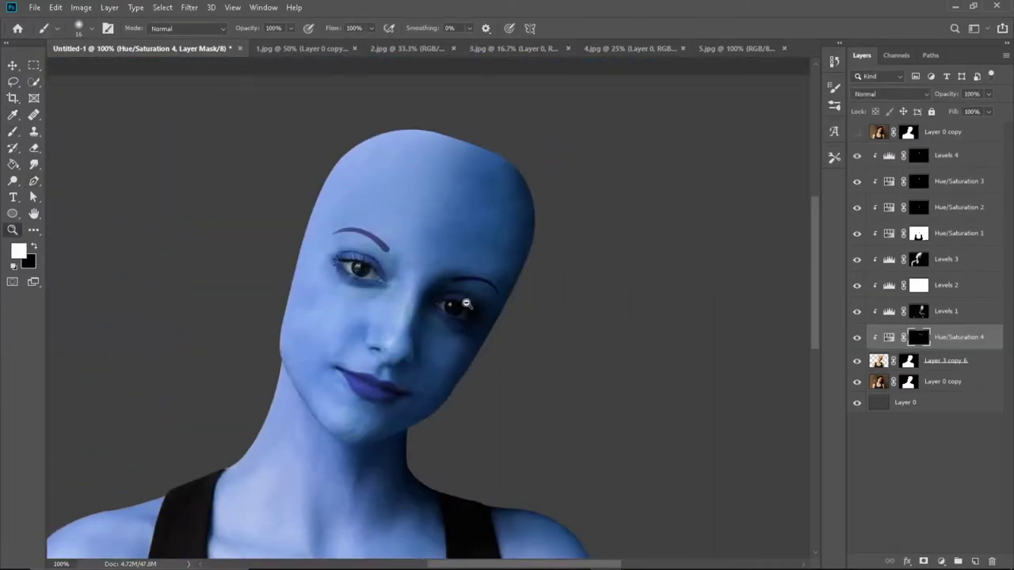
pyautogui.keyDown('ctrl'); pyautogui.click(466, 304); pyautogui.keyUp('ctrl')
pyautogui.click(945, 166)
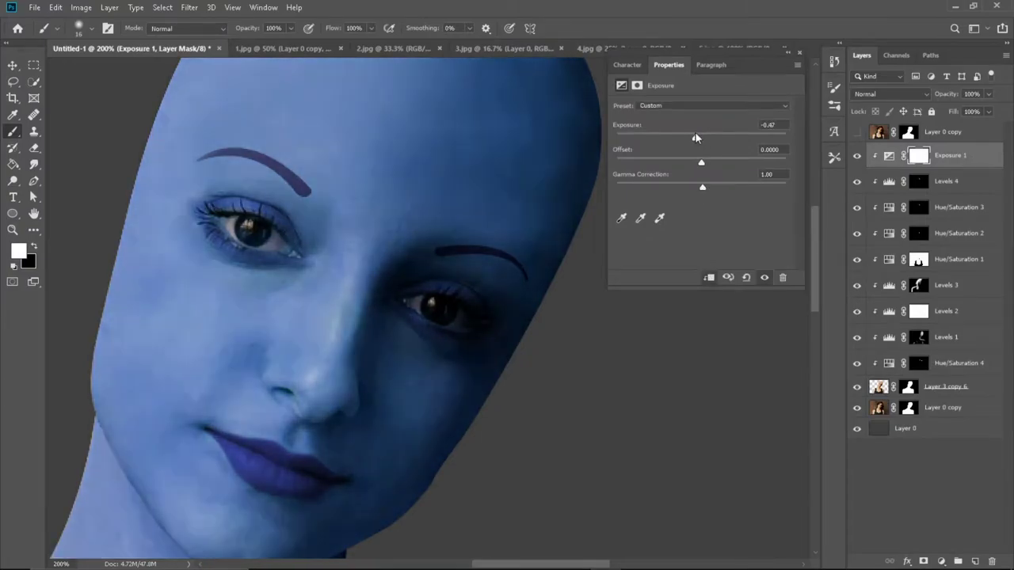
# Step: Invert the Exposure 1 mask and brush white over the head
pyautogui.press('x')
pyautogui.press('g')
pyautogui.click(12, 132)
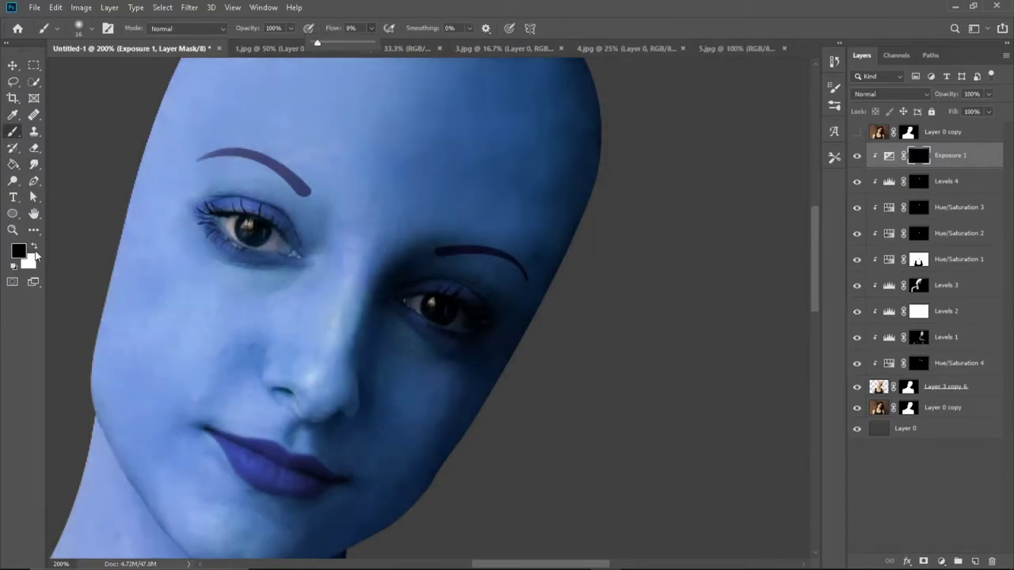
pyautogui.click(34, 248)
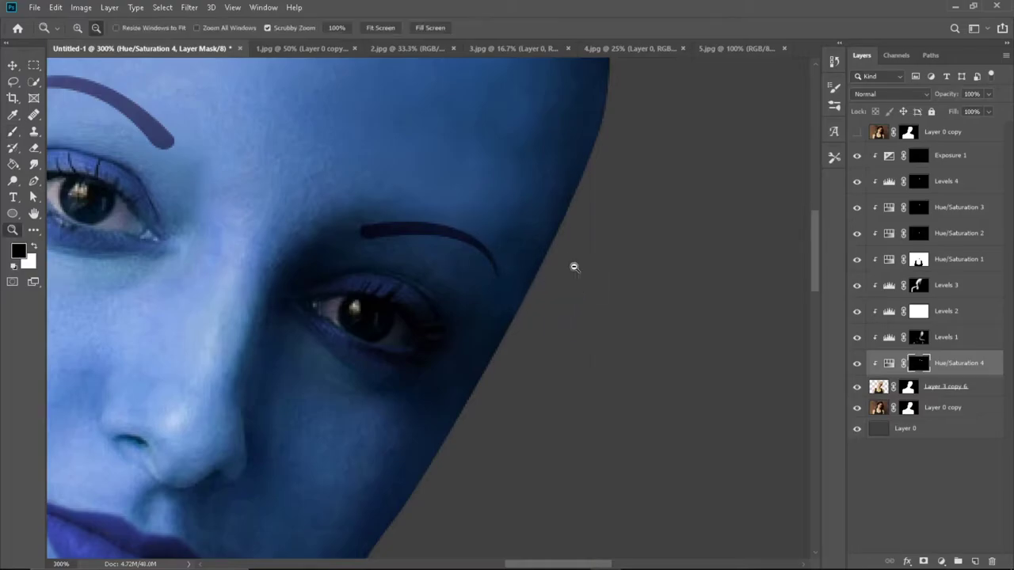
pyautogui.hotkey('ctrl', '1')
pyautogui.scroll(1, 438, 238)
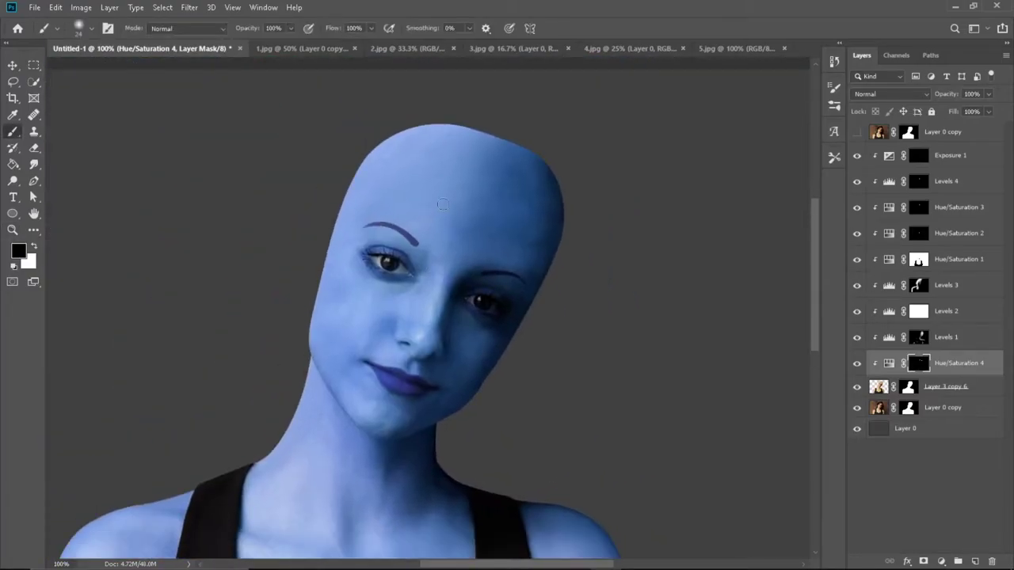
pyautogui.scroll(-2, 475, 214)
pyautogui.hscroll(-2, 528, 230)
pyautogui.click(950, 155)
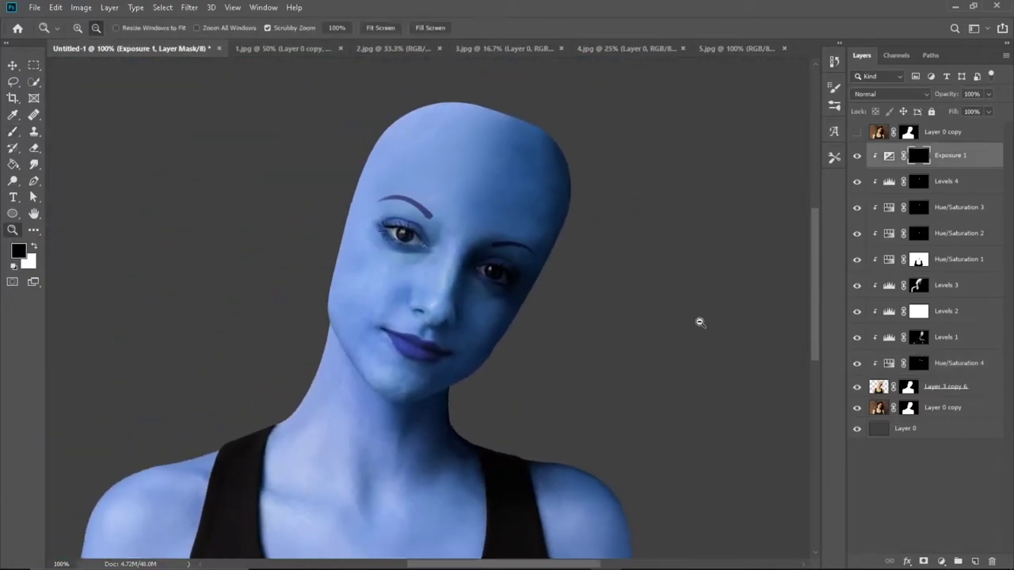
# Step: Touch up the Hue/Saturation 1 mask and view the whole figure
pyautogui.scroll(-2, 583, 328)
pyautogui.scroll(2, 563, 150)
pyautogui.scroll(3, 280, 360)
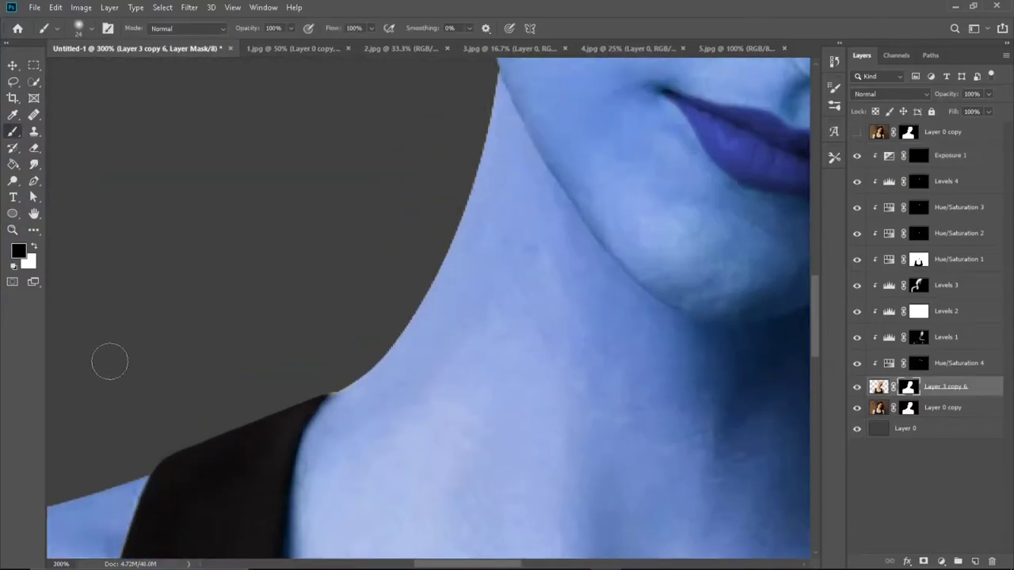
pyautogui.click(951, 259)
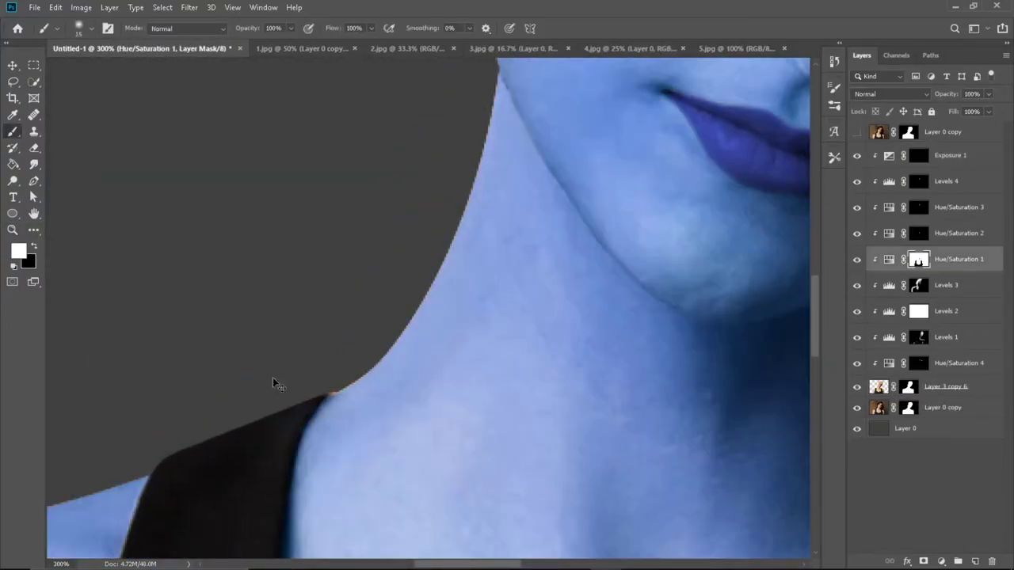
pyautogui.press('x')
pyautogui.scroll(1, 355, 353)
pyautogui.hotkey('ctrl', '1')
pyautogui.press('v')
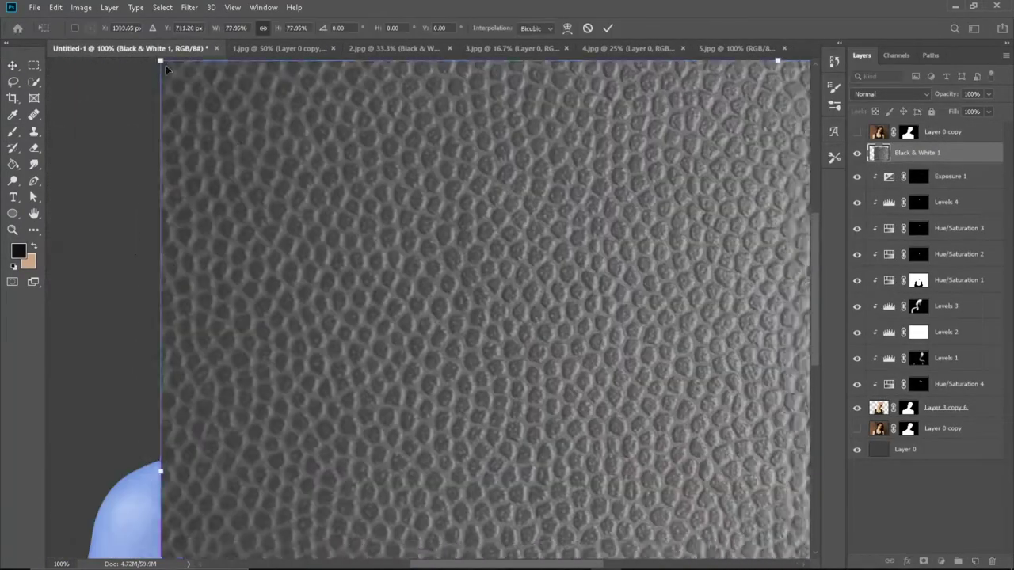
# Step: Scale the leather texture down over the face, testing then reverting a Blend If range
pyautogui.hotkey('ctrl', 't')
pyautogui.moveTo(113, 90); pyautogui.dragTo(428, 250)
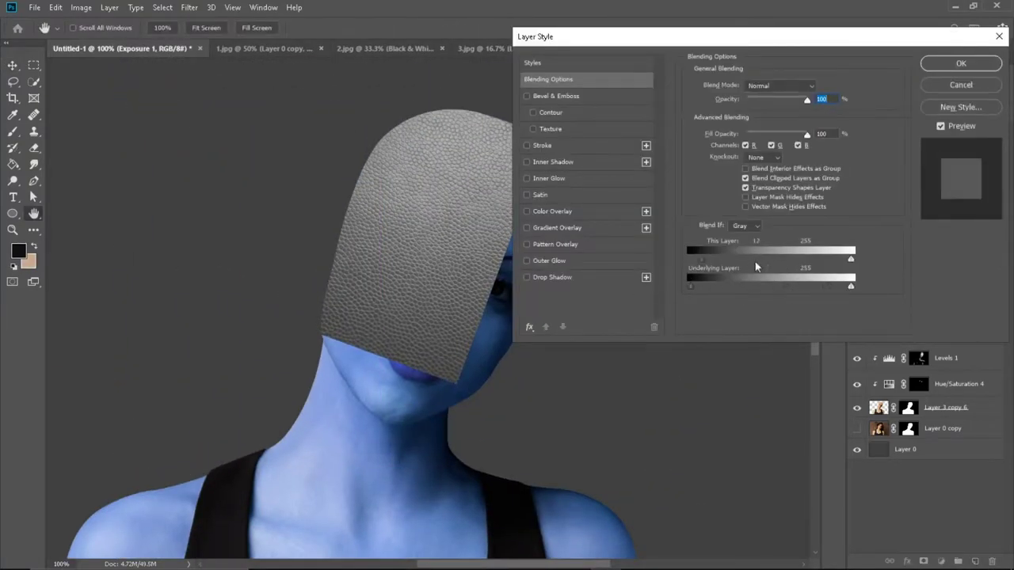
pyautogui.moveTo(735, 288)
pyautogui.mouseDown()
pyautogui.moveTo(710, 285)
pyautogui.moveTo(792, 291)
pyautogui.moveTo(691, 287)
pyautogui.mouseUp()
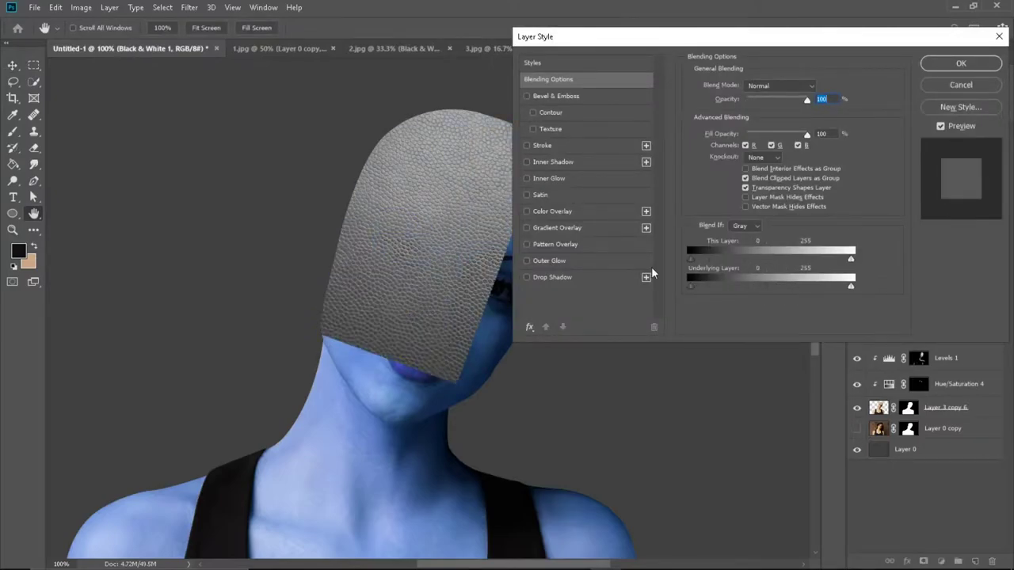
pyautogui.moveTo(792, 287); pyautogui.dragTo(733, 281)
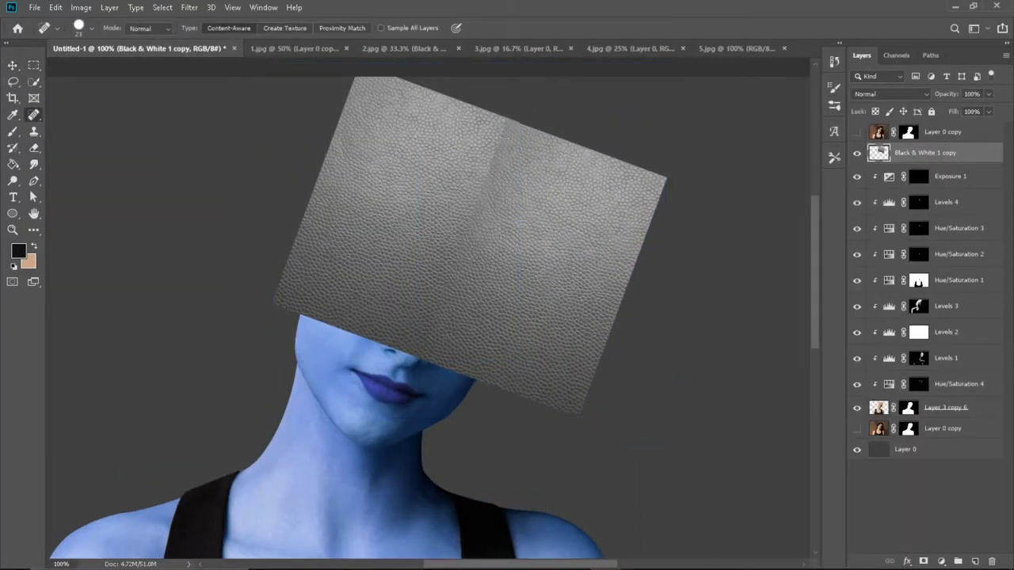
# Step: Duplicate the texture, flip the copy vertically over the shoulders, and merge both pieces
pyautogui.moveTo(555, 123); pyautogui.dragTo(535, 187)
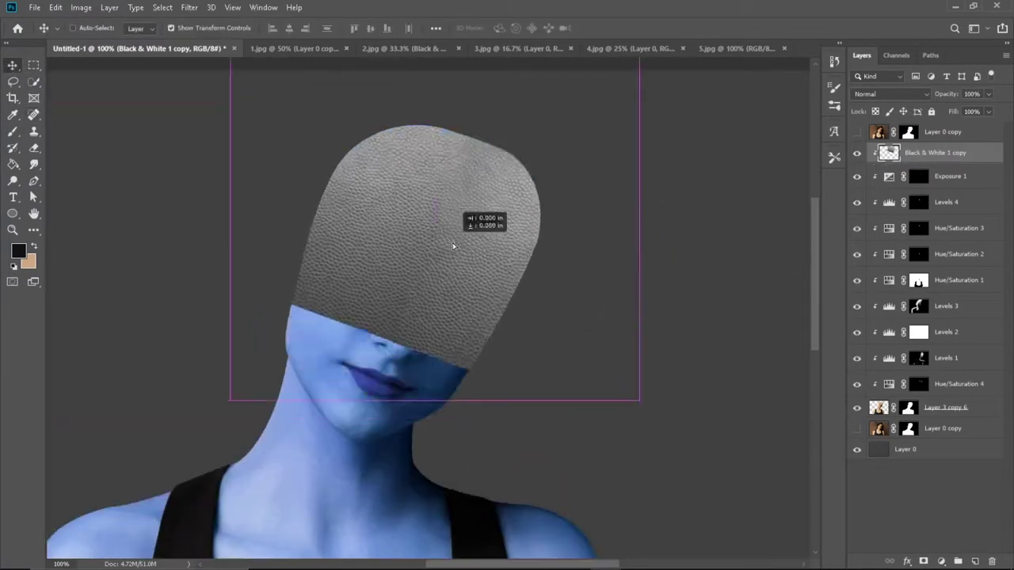
pyautogui.hotkey('ctrl', 'j')
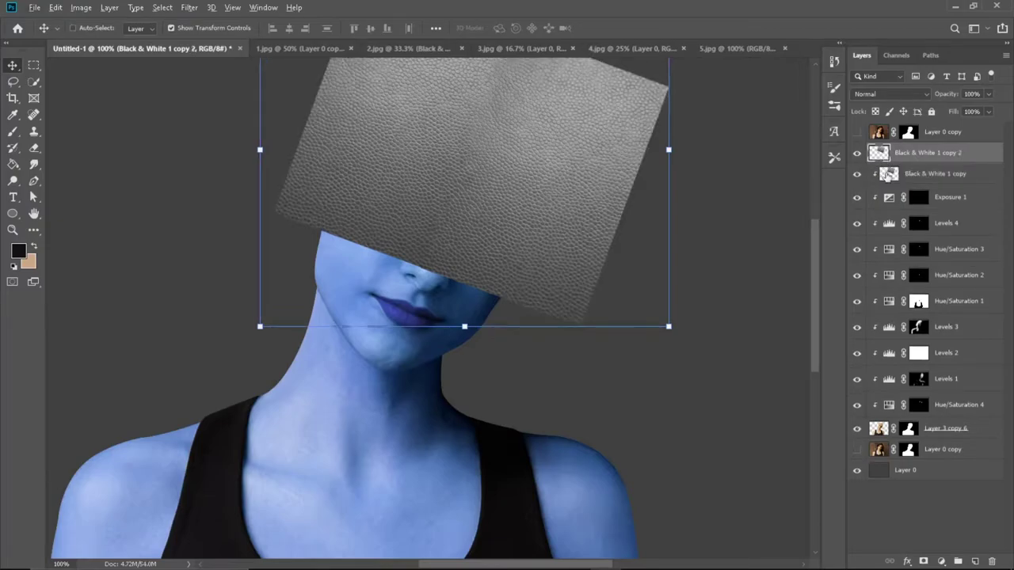
pyautogui.moveTo(497, 361)
pyautogui.mouseDown()
pyautogui.moveTo(398, 413)
pyautogui.moveTo(377, 387)
pyautogui.moveTo(394, 379)
pyautogui.mouseUp()
pyautogui.hotkey('ctrl', 't')
pyautogui.press('Return')
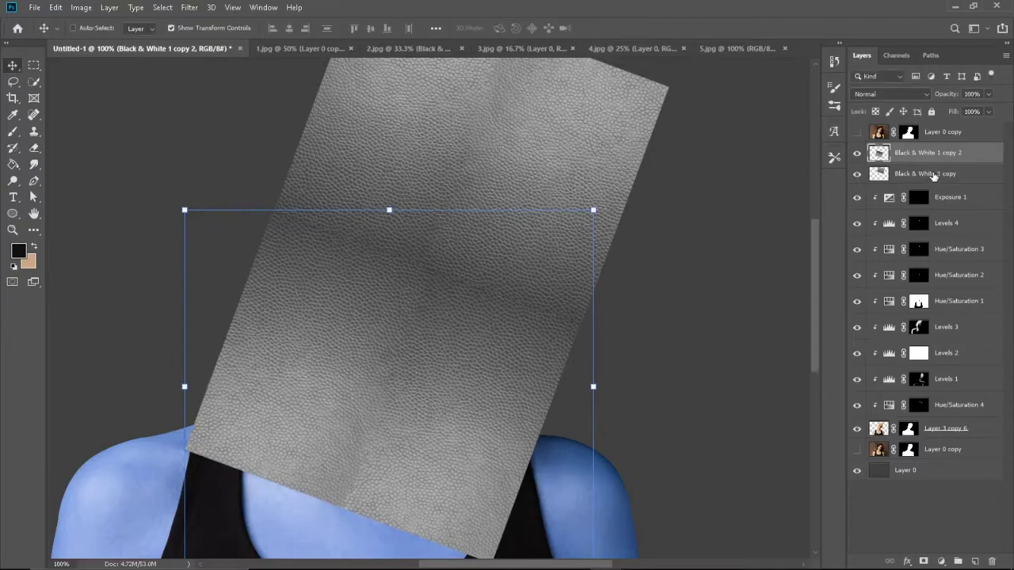
pyautogui.hotkey('ctrl', 'e')
# Step: Spot Heal the texture seam, clip it to the figure, and lower opacity to 59%
pyautogui.click(33, 115)
pyautogui.moveTo(276, 211); pyautogui.dragTo(599, 328)
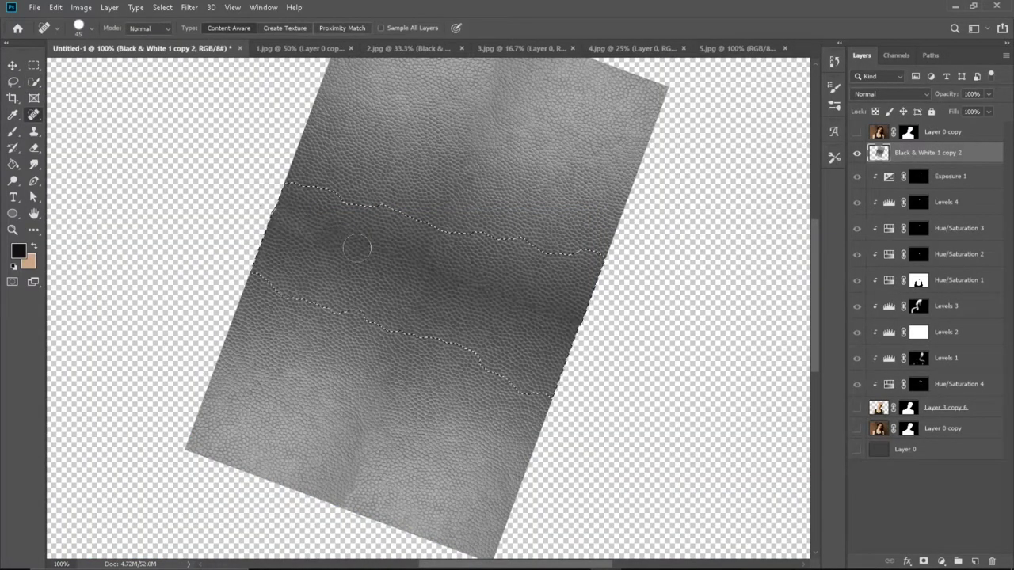
pyautogui.moveTo(269, 261); pyautogui.dragTo(601, 352)
pyautogui.keyDown('alt'); pyautogui.click(856, 153); pyautogui.keyUp('alt')
pyautogui.hotkey('ctrl', 'alt', 'g')
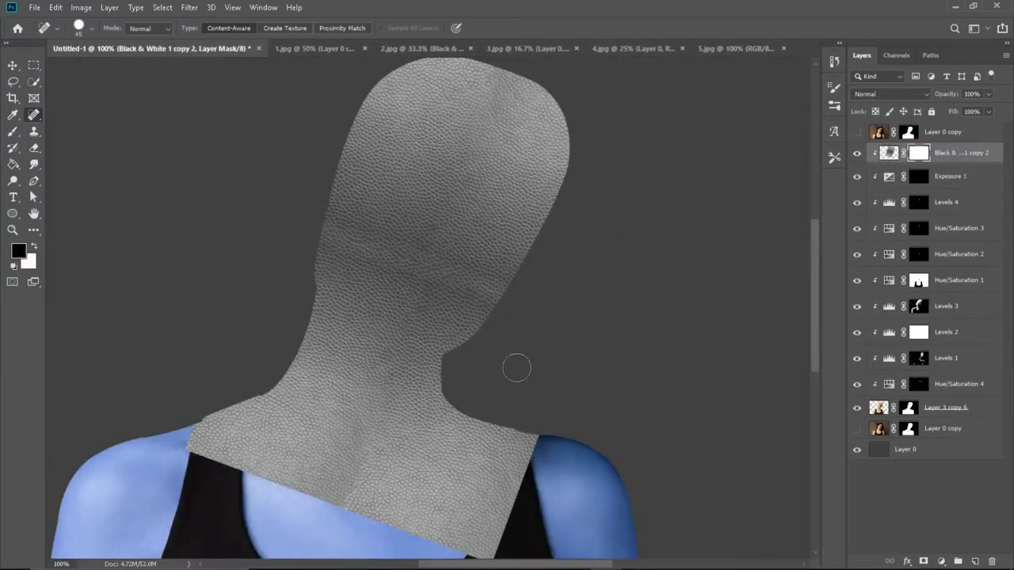
pyautogui.hotkey('ctrl', 't')
# Step: Warp the leather texture so it follows the head's outline and scalp
pyautogui.press('5')
pyautogui.press('9')
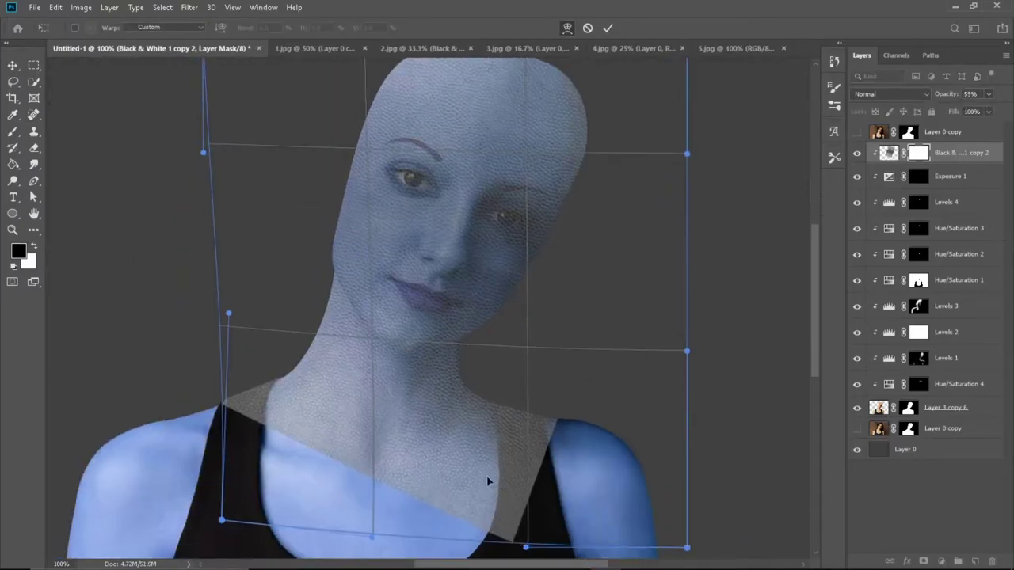
pyautogui.moveTo(487, 475); pyautogui.dragTo(381, 320)
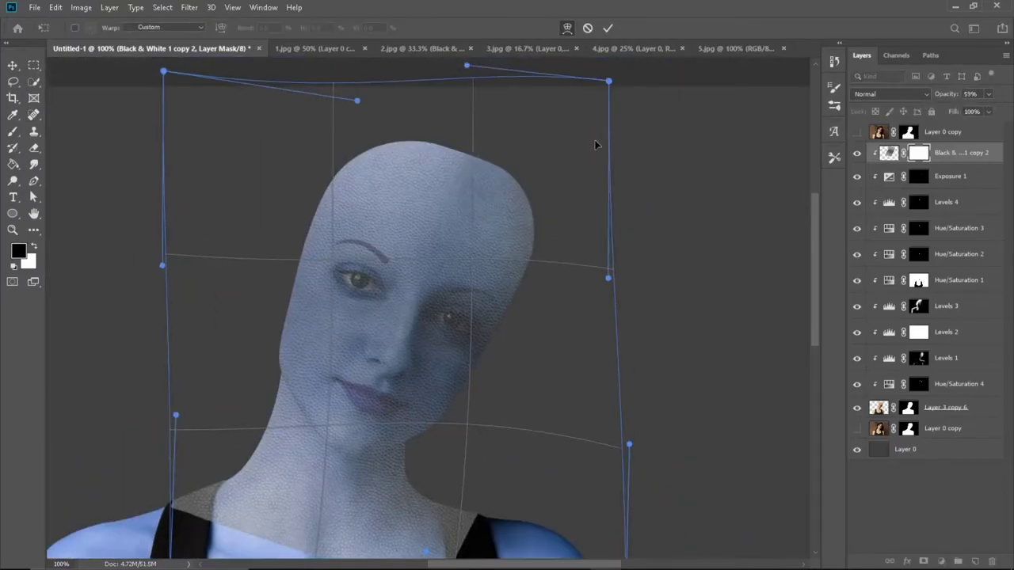
pyautogui.moveTo(595, 145); pyautogui.dragTo(471, 343)
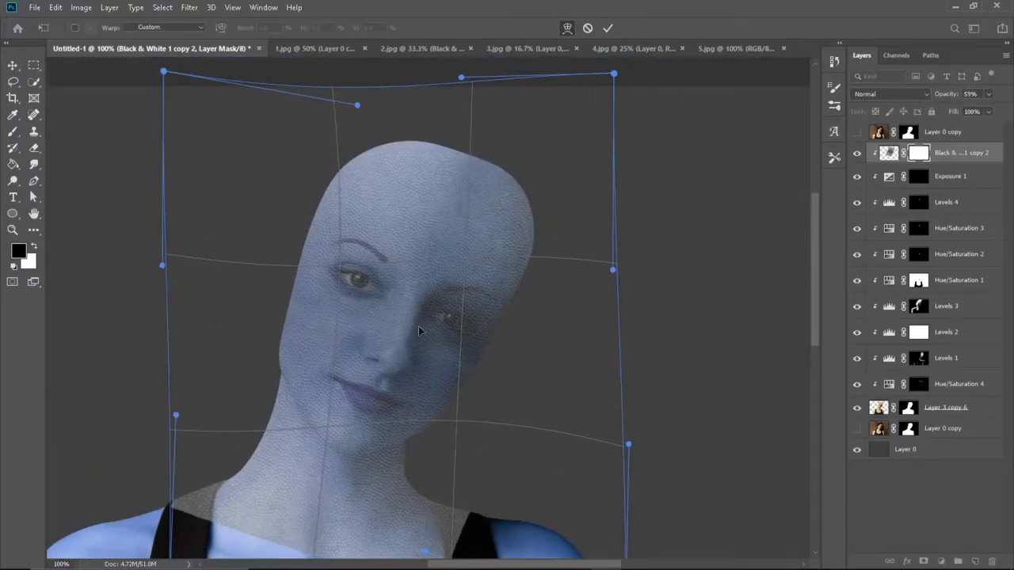
pyautogui.press('Return')
# Step: Paint the texture mask off the neck and shoulders, then try another blend mode
pyautogui.press('b')
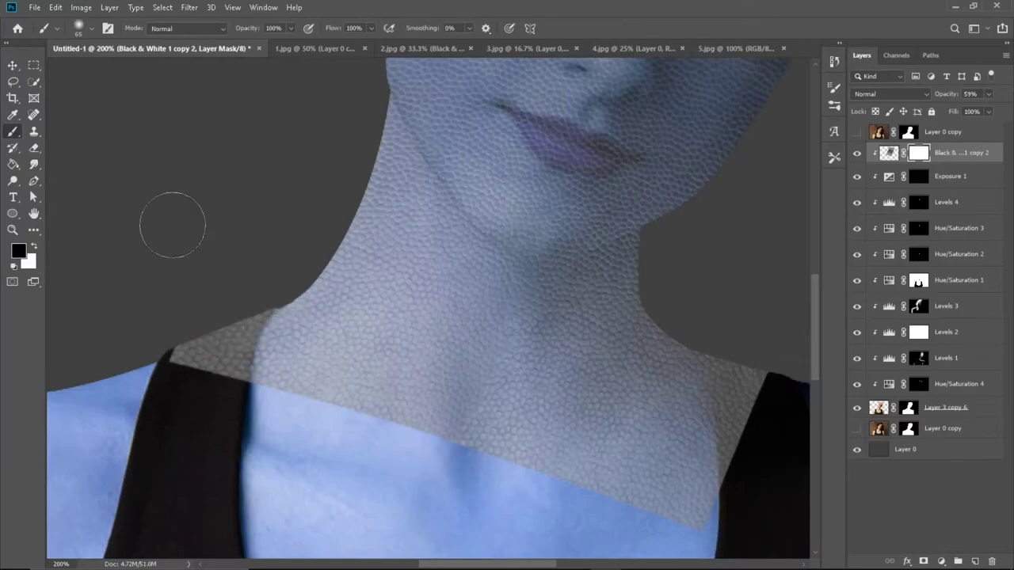
pyautogui.moveTo(189, 346)
pyautogui.mouseDown()
pyautogui.moveTo(637, 295)
pyautogui.moveTo(351, 340)
pyautogui.mouseUp()
pyautogui.scroll(1, 638, 295)
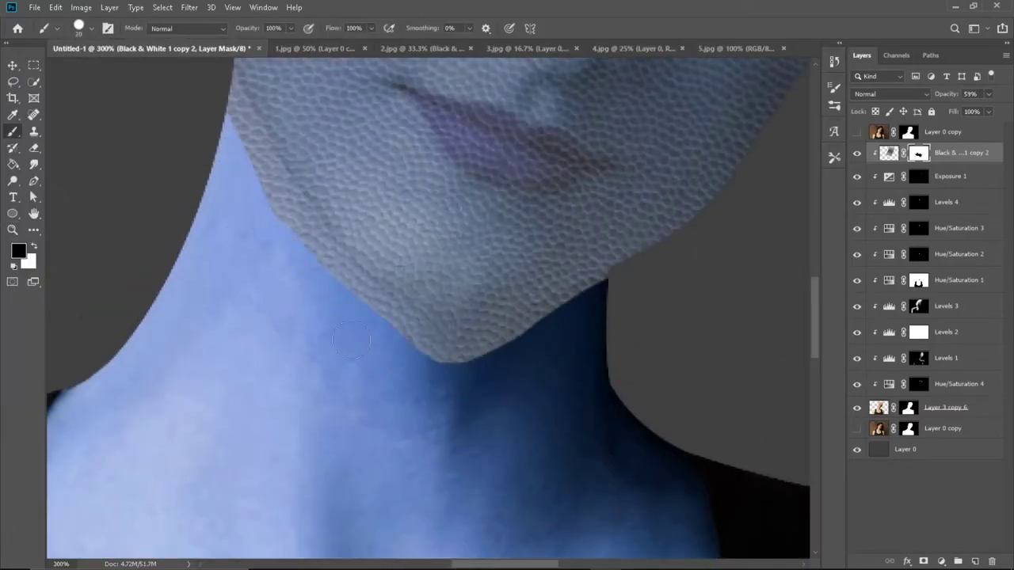
pyautogui.scroll(1, 299, 293)
pyautogui.press('x')
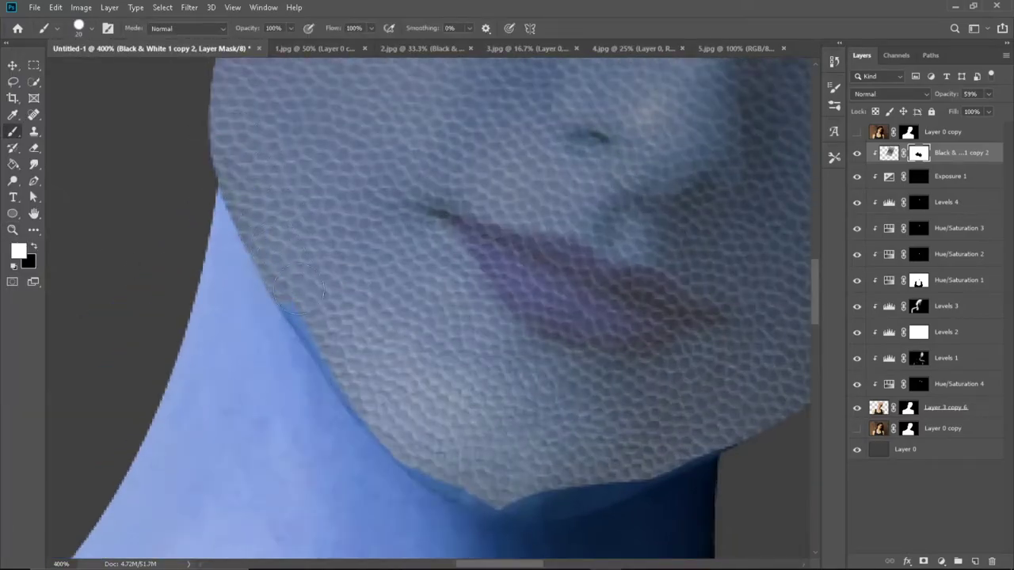
pyautogui.moveTo(669, 453); pyautogui.dragTo(617, 330)
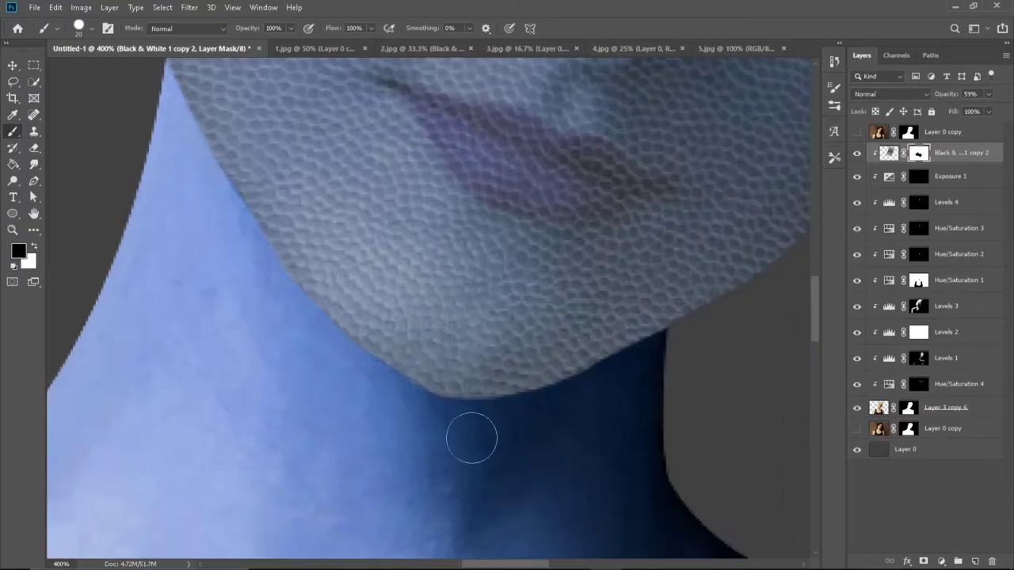
pyautogui.scroll(-3, 464, 425)
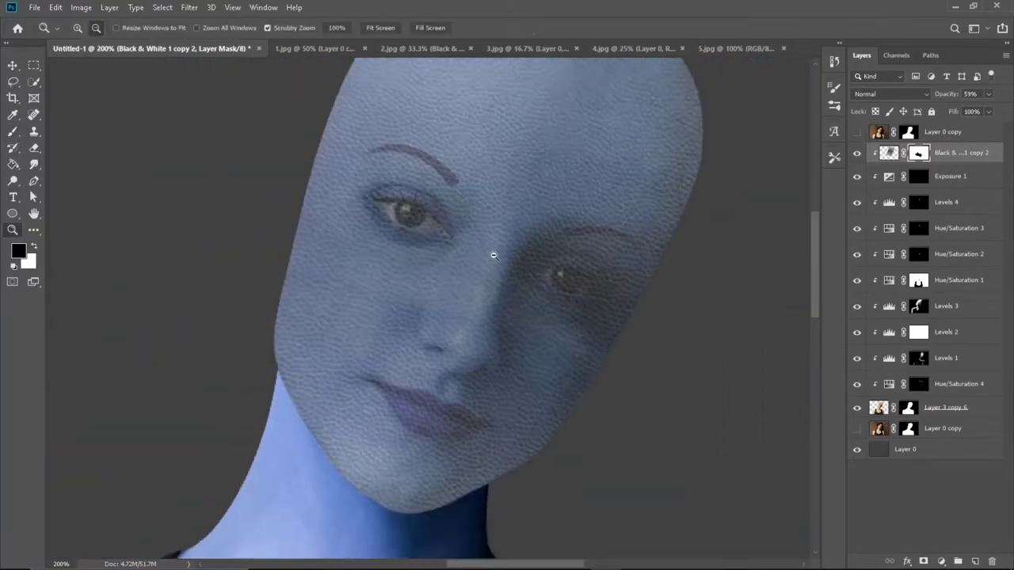
pyautogui.click(890, 93)
pyautogui.click(862, 247)
# Step: Set the leather texture layer's blend mode to Soft Light
pyautogui.click(889, 93)
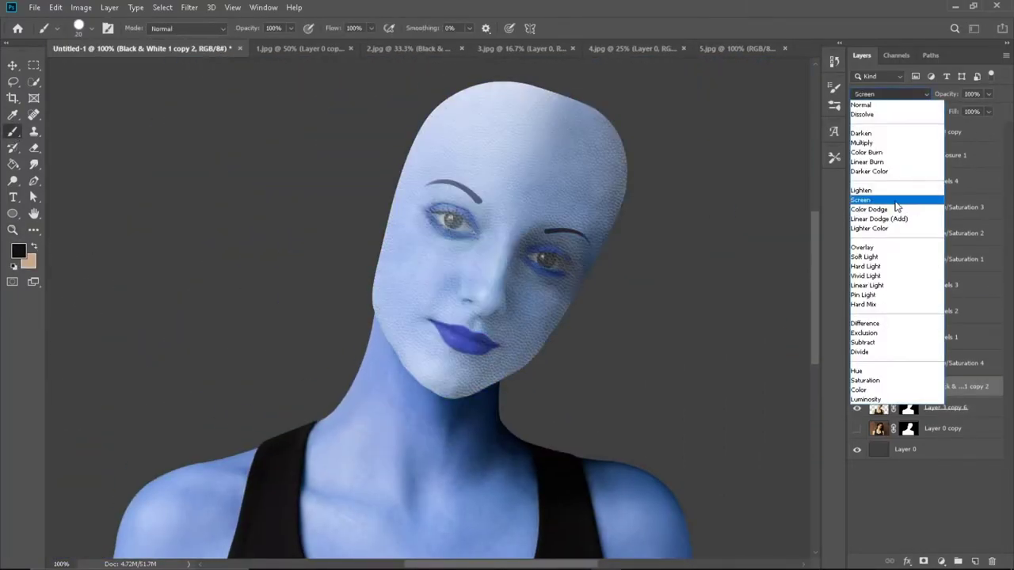
pyautogui.click(894, 258)
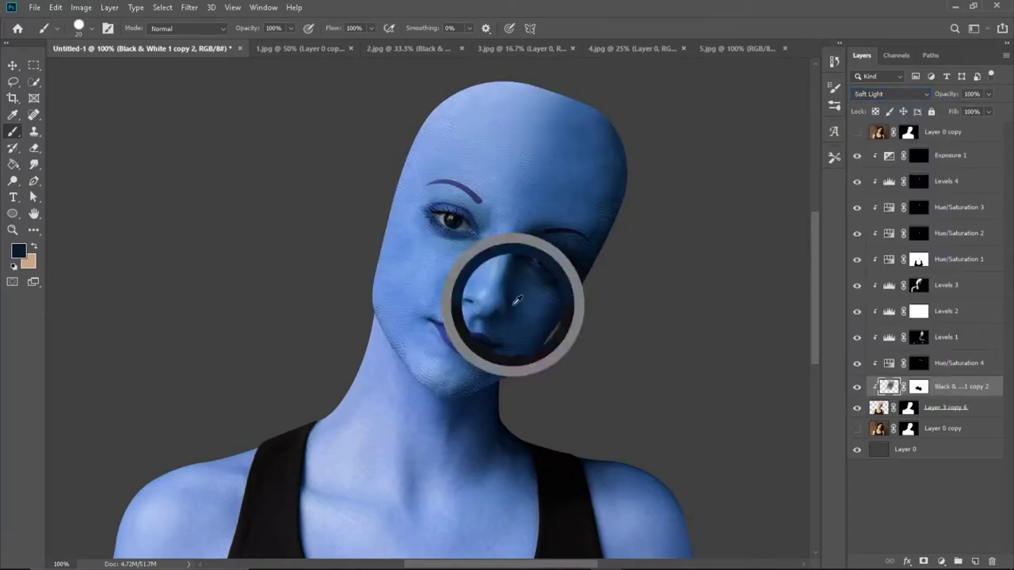
pyautogui.scroll(2, 517, 297)
pyautogui.moveTo(518, 297); pyautogui.dragTo(638, 206)
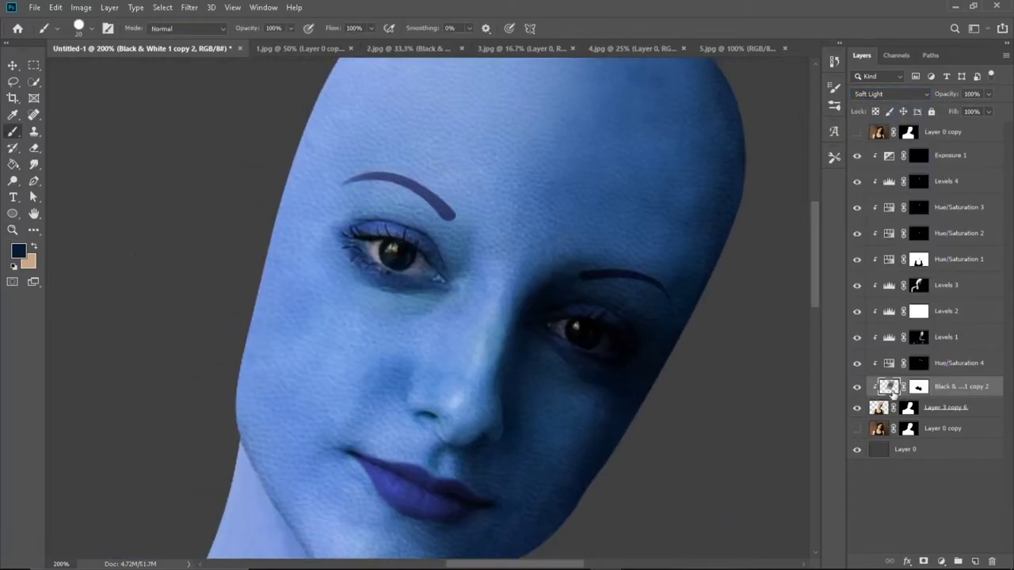
# Step: Apply a Levels adjustment to darken the texture's brightest tones
pyautogui.click(81, 8)
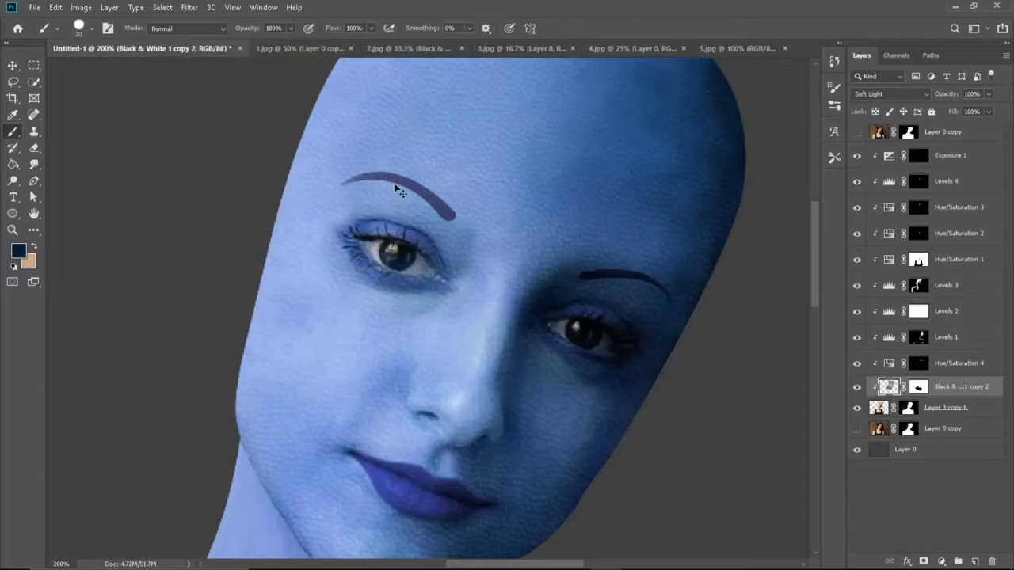
pyautogui.click(80, 7)
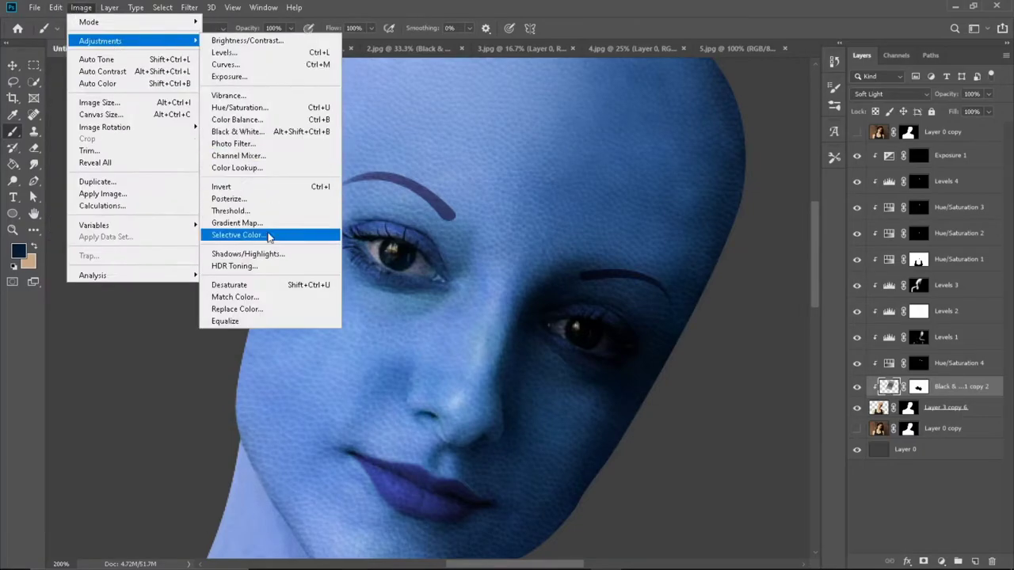
pyautogui.click(228, 95)
pyautogui.press('Escape')
pyautogui.click(81, 8)
pyautogui.click(224, 52)
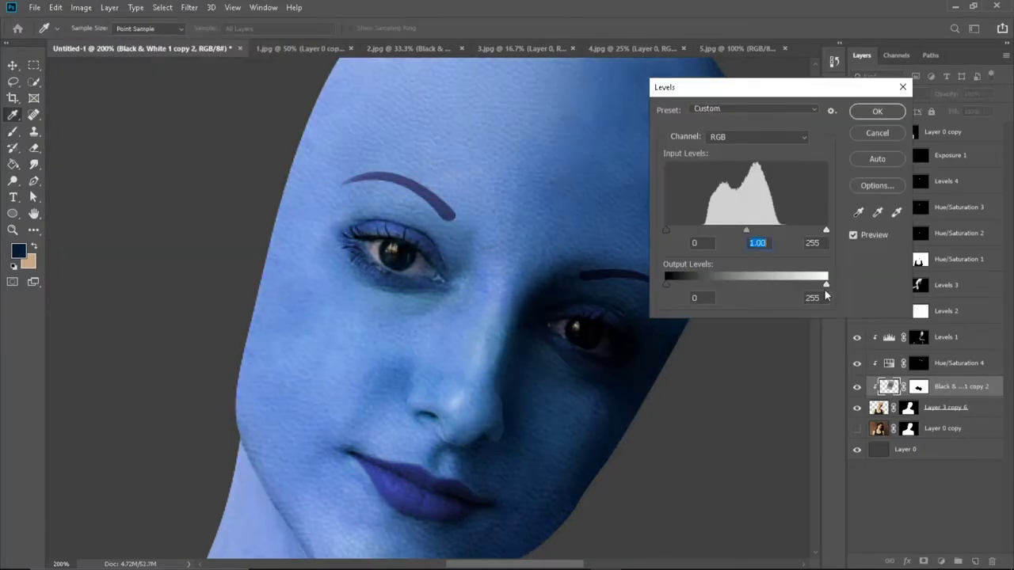
pyautogui.moveTo(826, 283); pyautogui.dragTo(697, 283)
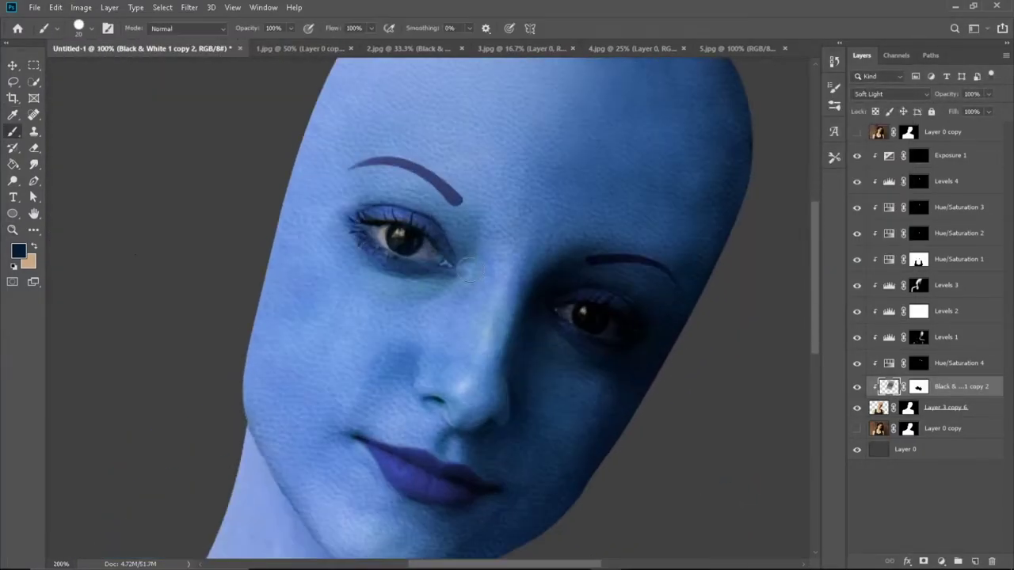
# Step: Test the blend range in the texture layer's Blending Options
pyautogui.doubleClick(994, 387)
pyautogui.moveTo(847, 31); pyautogui.dragTo(947, 31)
pyautogui.moveTo(953, 280)
pyautogui.mouseDown()
pyautogui.moveTo(856, 280)
pyautogui.moveTo(955, 279)
pyautogui.mouseUp()
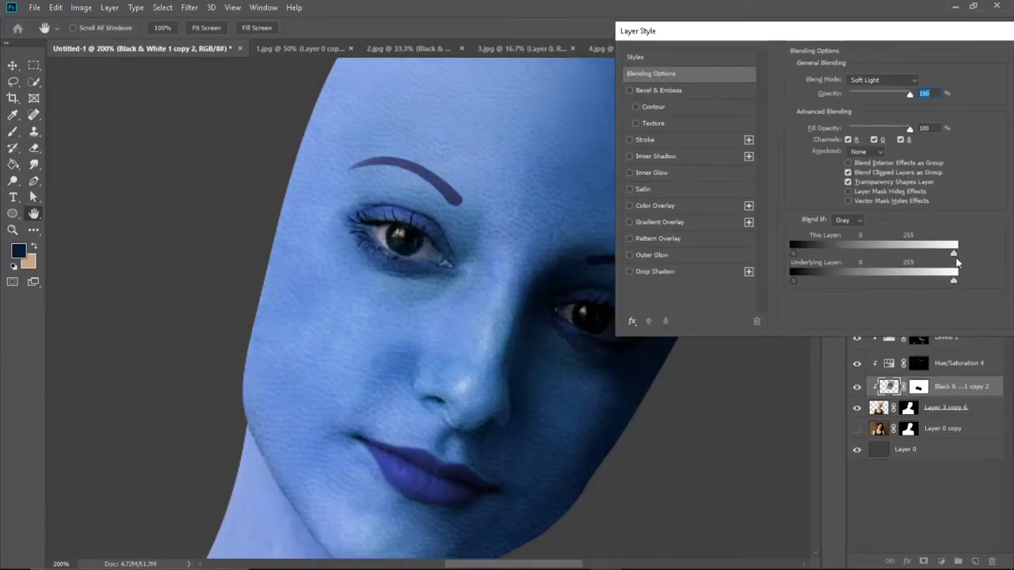
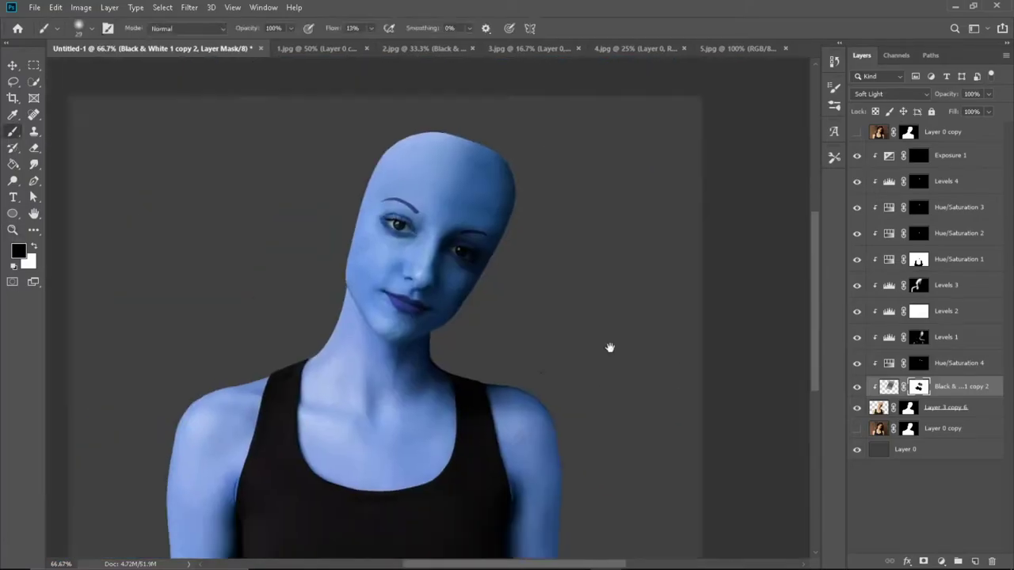
# Step: Zoom in on the face, select the texture layer itself, and bring the eyes into view
pyautogui.hotkey('ctrl', '1')
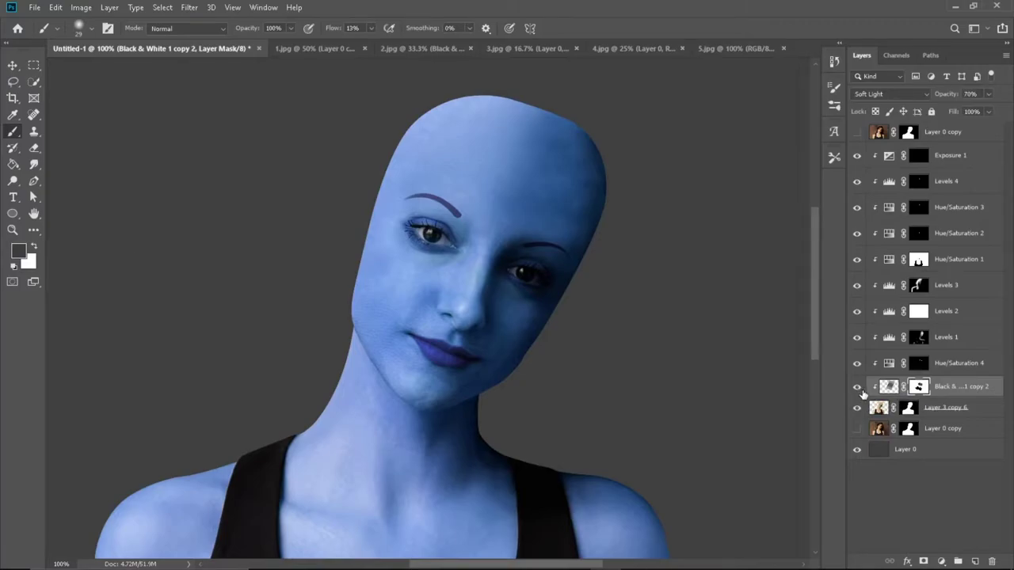
pyautogui.hotkey('ctrl', '+')
pyautogui.hotkey('ctrl', '+')
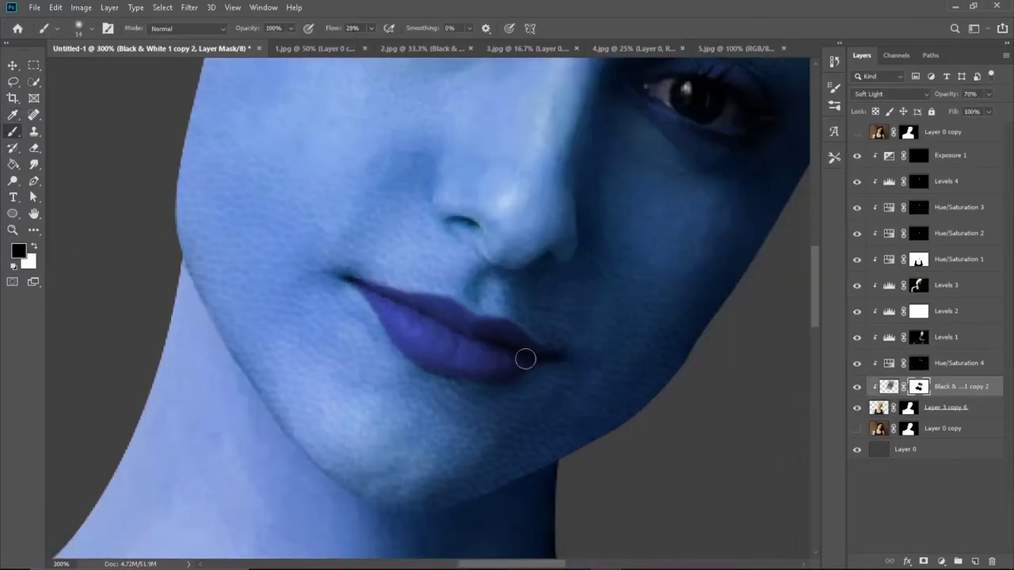
pyautogui.scroll(-5, 548, 316)
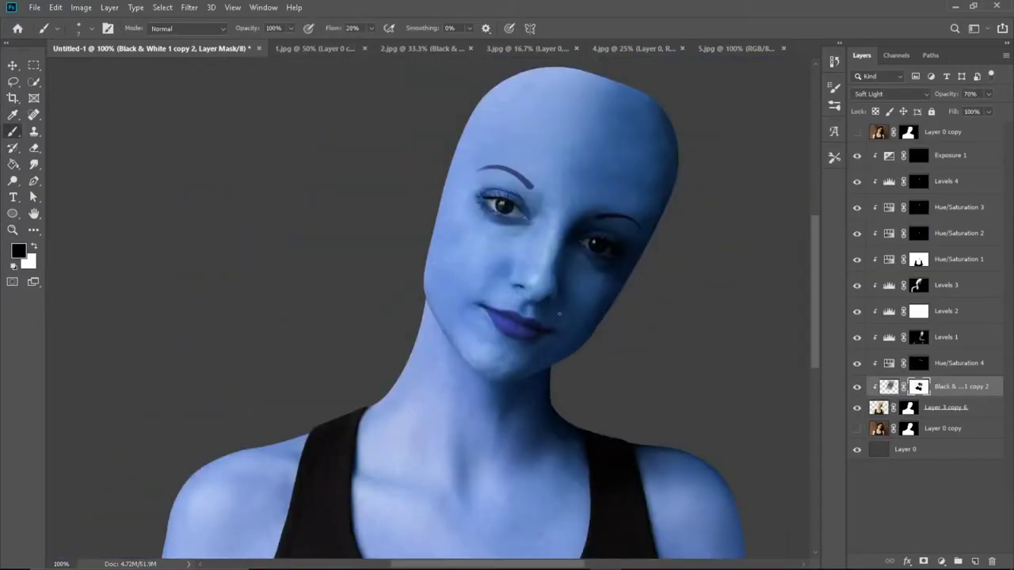
pyautogui.scroll(5, 545, 372)
pyautogui.scroll(-2, 280, 193)
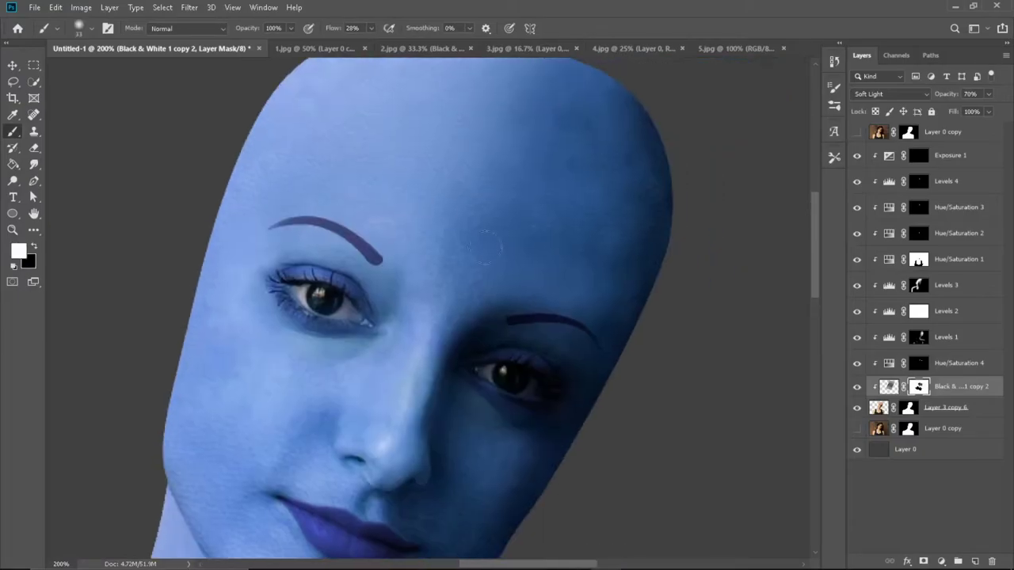
pyautogui.scroll(-2, 452, 237)
pyautogui.scroll(-2, 452, 237)
pyautogui.scroll(4, 335, 235)
pyautogui.scroll(-2, 335, 234)
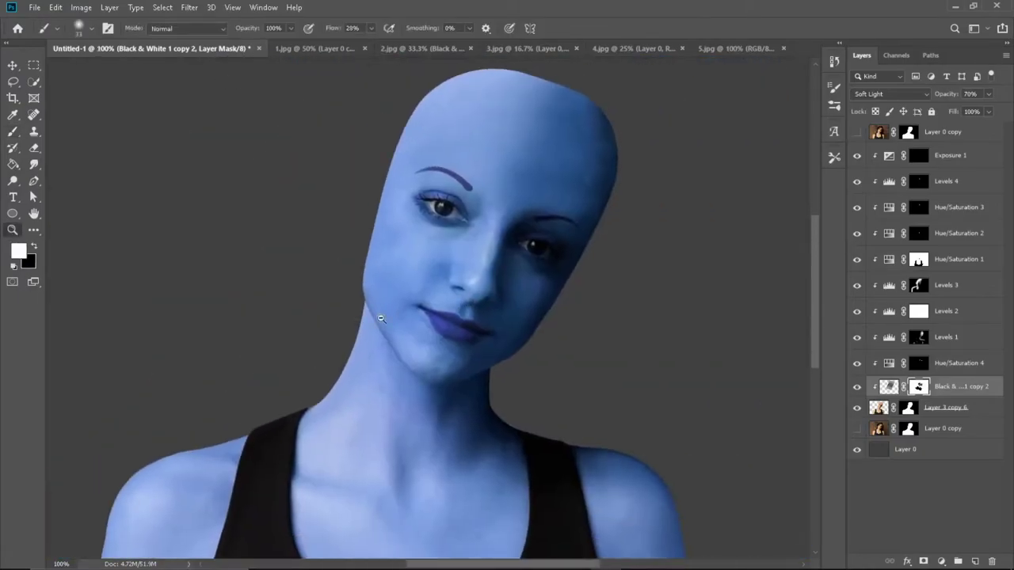
pyautogui.click(889, 387)
pyautogui.scroll(3, 417, 244)
pyautogui.scroll(-3, 416, 243)
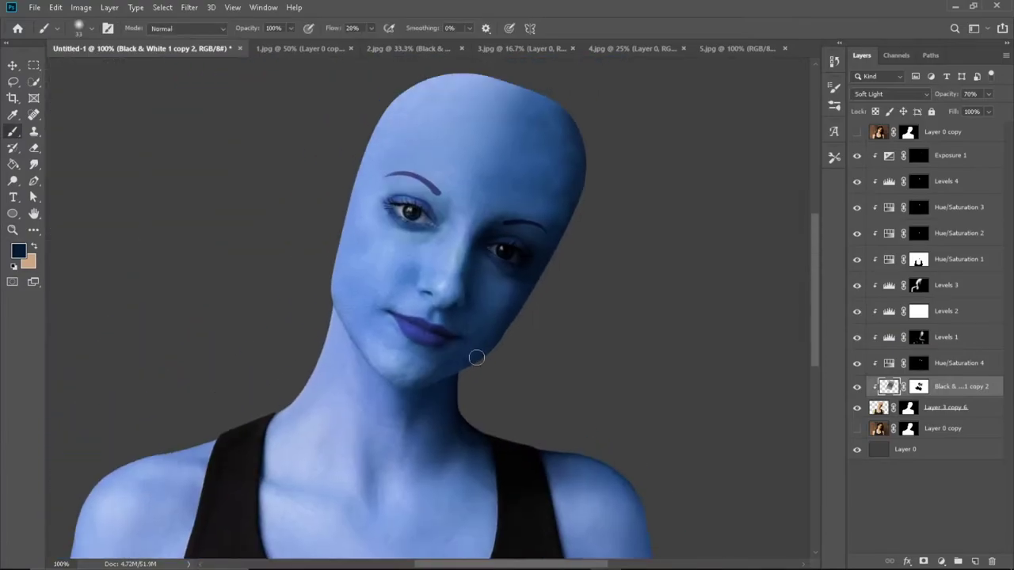
pyautogui.scroll(3, 351, 277)
pyautogui.scroll(-3, 351, 276)
pyautogui.scroll(3, 498, 211)
pyautogui.moveTo(498, 211); pyautogui.dragTo(436, 361)
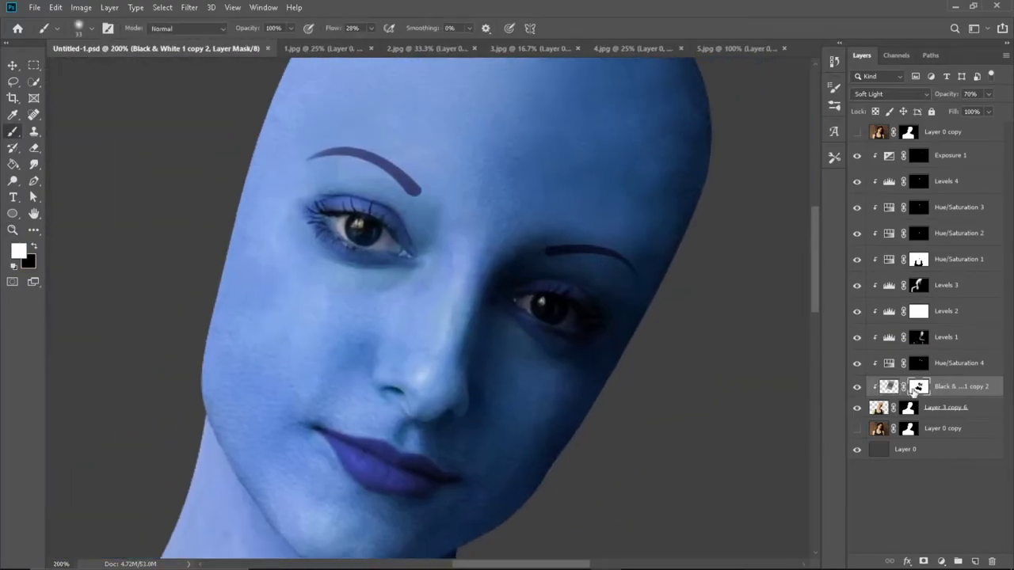
# Step: Return to the texture's mask, set brush flow 8% and size about 28 px, and lower its fill
pyautogui.click(918, 386)
pyautogui.moveTo(352, 27); pyautogui.dragTo(358, 42)
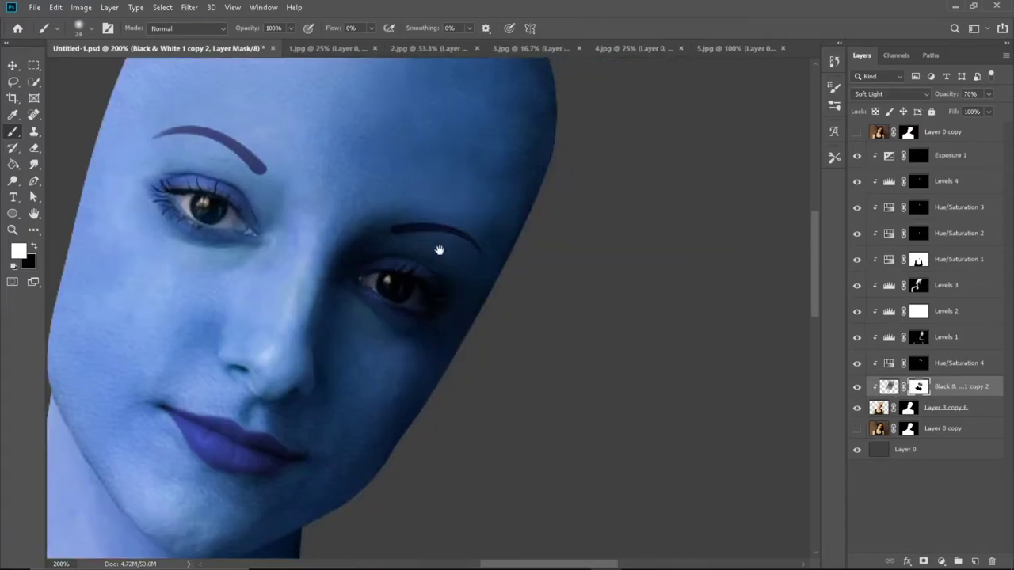
pyautogui.moveTo(438, 244); pyautogui.dragTo(373, 227)
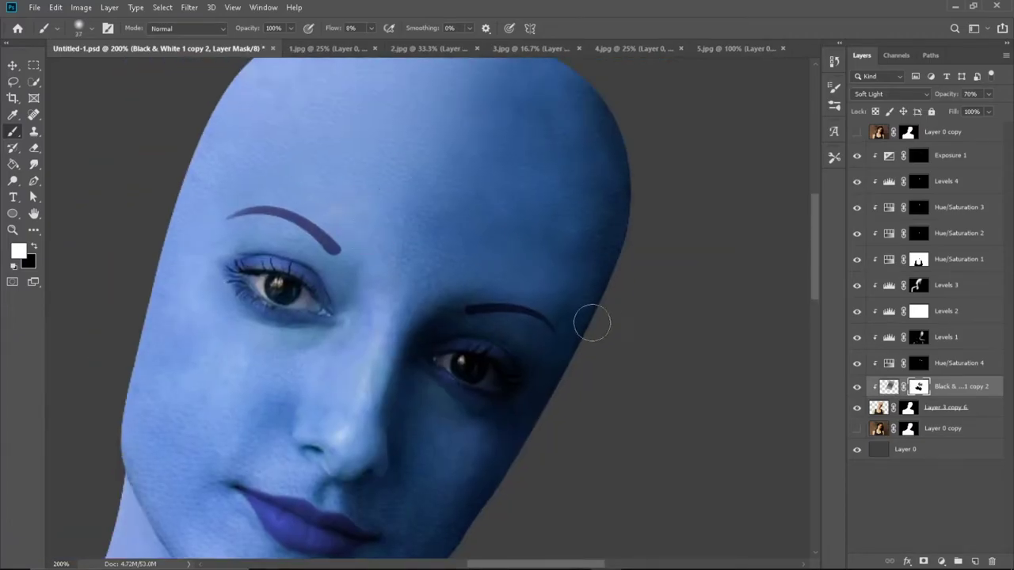
pyautogui.moveTo(592, 323); pyautogui.dragTo(672, 224)
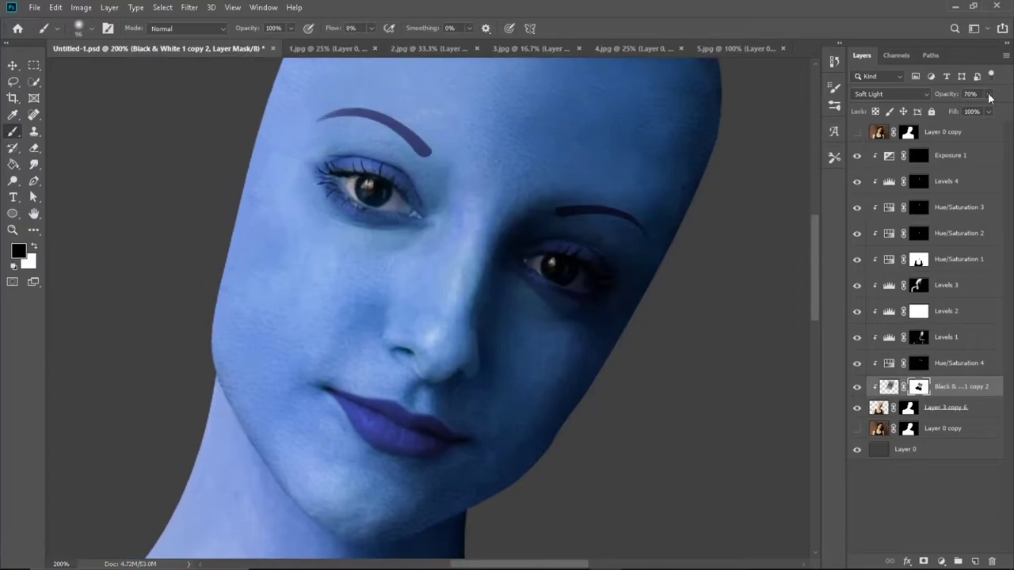
pyautogui.moveTo(989, 111); pyautogui.dragTo(942, 127)
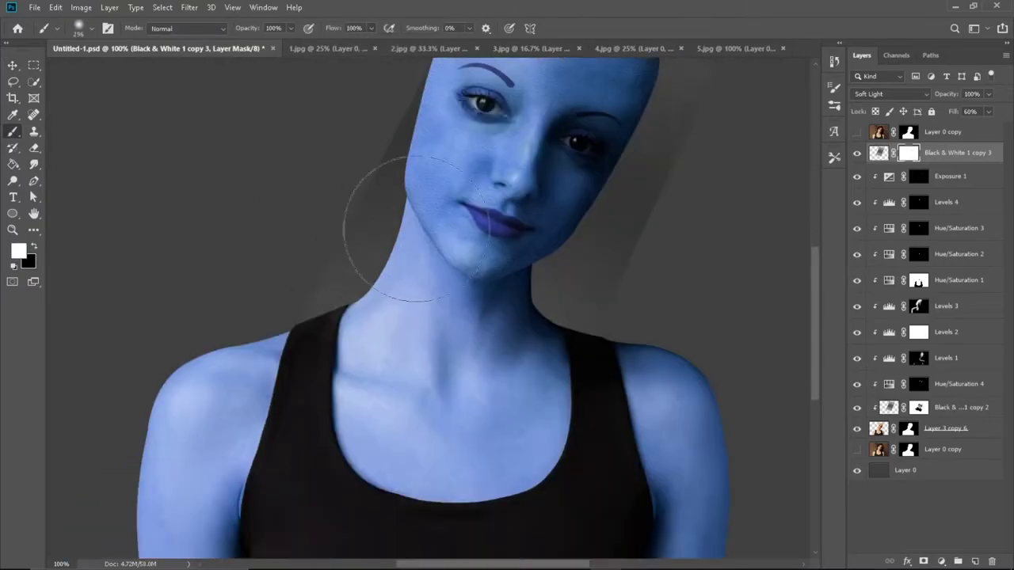
# Step: Scale the texture layer, heal a seam, and warp its top-right corner inward over the torso
pyautogui.hotkey('ctrl', 't')
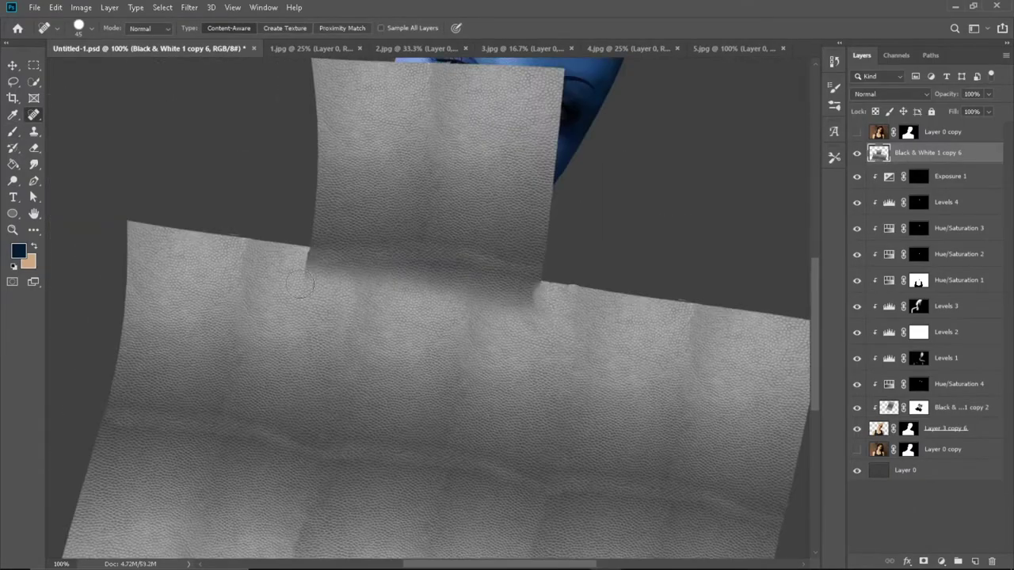
pyautogui.click(301, 283)
pyautogui.scroll(-3, 552, 408)
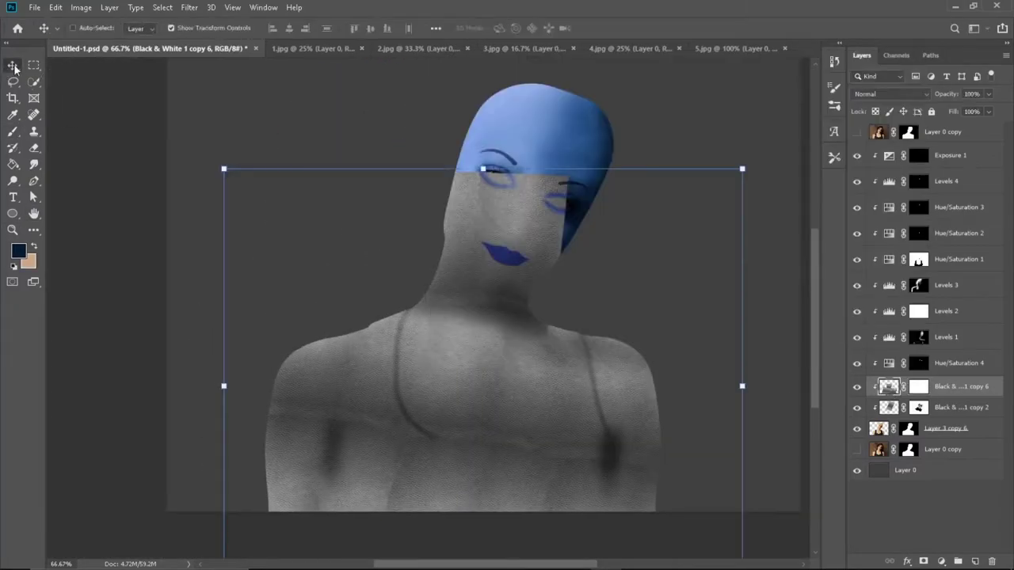
pyautogui.moveTo(747, 172); pyautogui.dragTo(697, 202)
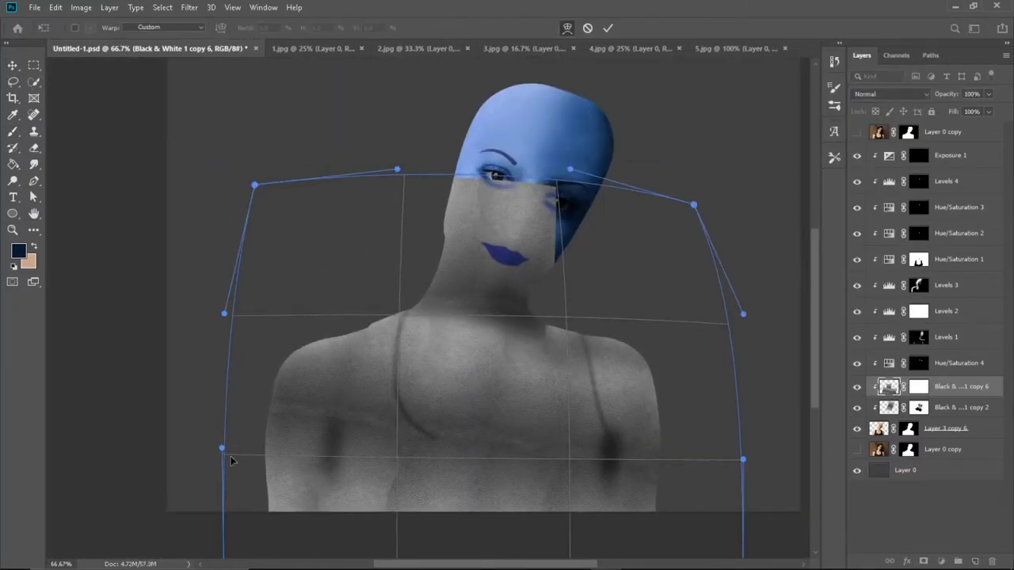
pyautogui.press('Return')
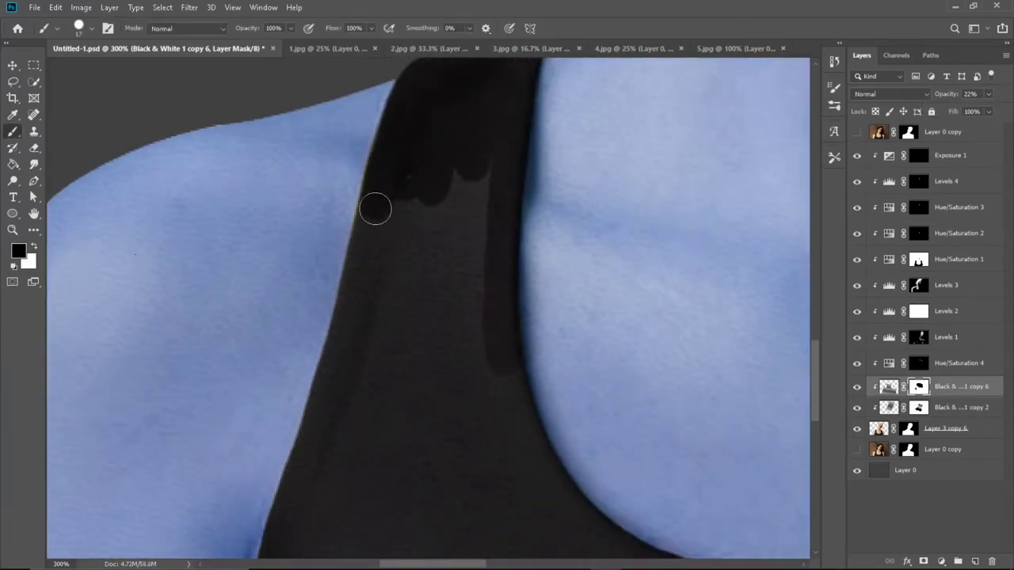
# Step: Mask the skin texture out along the tank-top strap and shoulder edges
pyautogui.moveTo(349, 362)
pyautogui.mouseDown()
pyautogui.moveTo(462, 140)
pyautogui.moveTo(434, 336)
pyautogui.mouseUp()
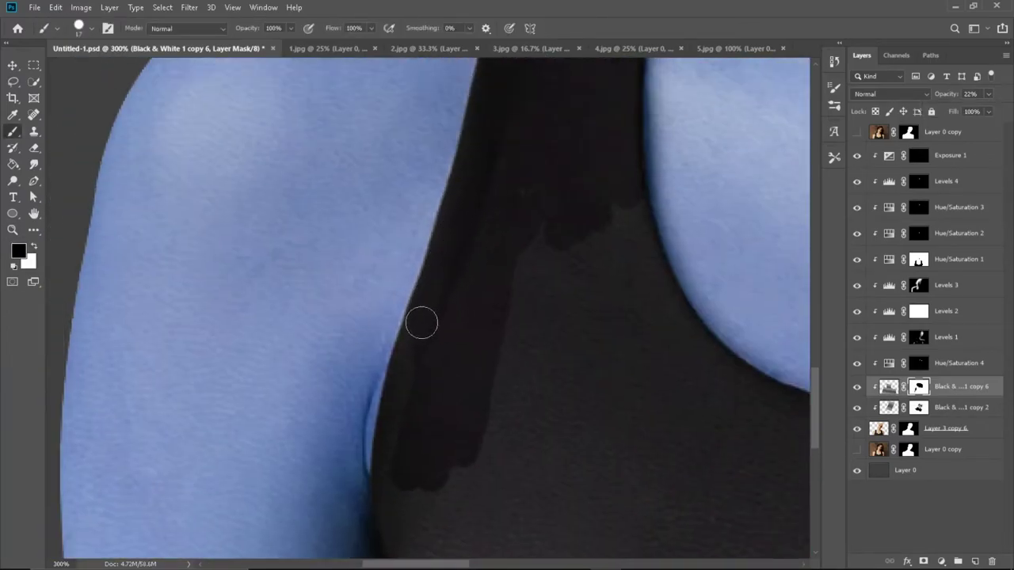
pyautogui.moveTo(398, 536)
pyautogui.mouseDown()
pyautogui.moveTo(404, 344)
pyautogui.moveTo(533, 210)
pyautogui.mouseUp()
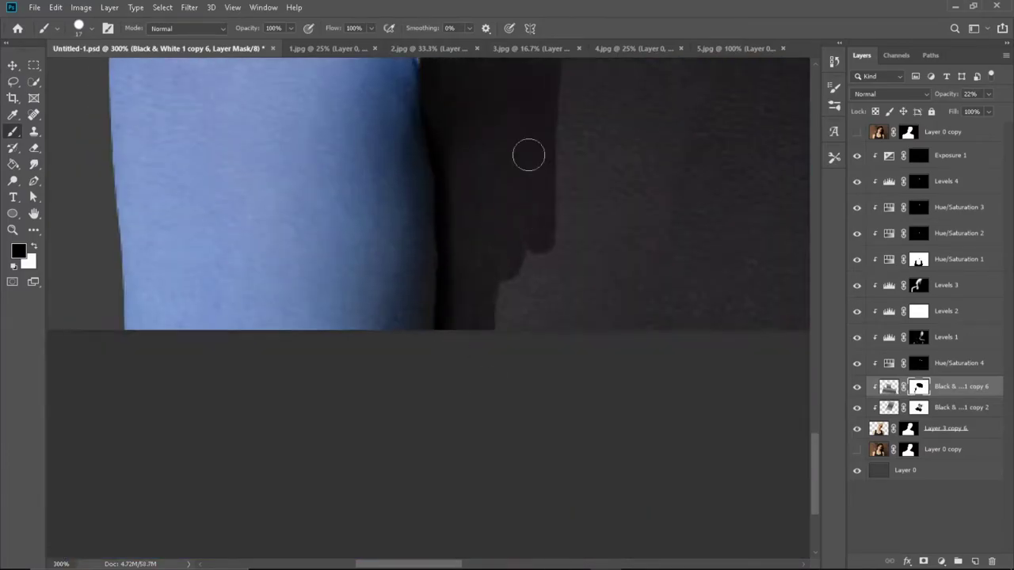
pyautogui.moveTo(740, 350)
pyautogui.mouseDown()
pyautogui.moveTo(586, 477)
pyautogui.moveTo(304, 256)
pyautogui.mouseUp()
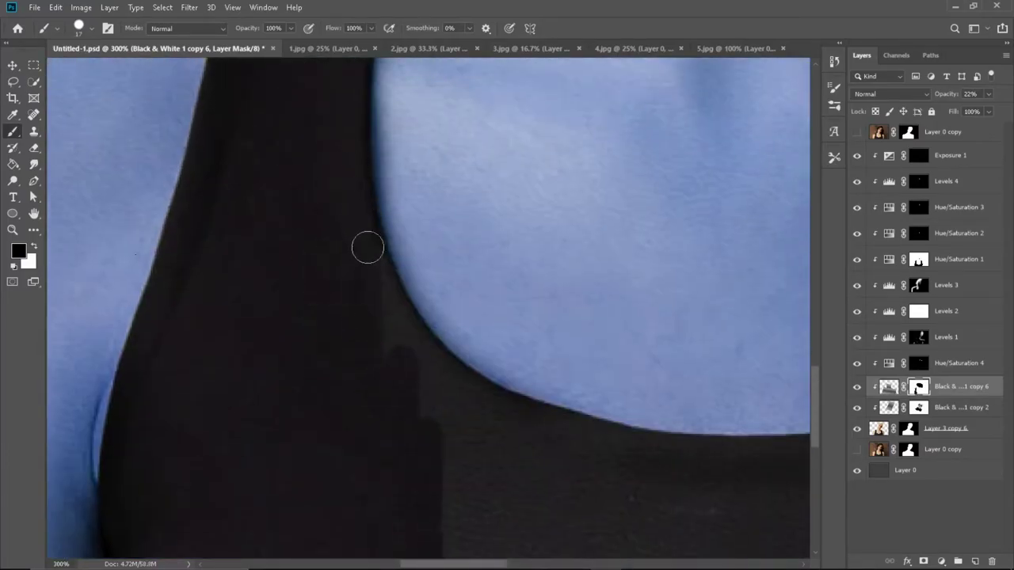
pyautogui.moveTo(479, 392)
pyautogui.mouseDown()
pyautogui.moveTo(506, 493)
pyautogui.moveTo(401, 261)
pyautogui.moveTo(704, 237)
pyautogui.moveTo(403, 294)
pyautogui.mouseUp()
pyautogui.moveTo(456, 77); pyautogui.dragTo(479, 389)
pyautogui.moveTo(479, 388); pyautogui.dragTo(475, 295)
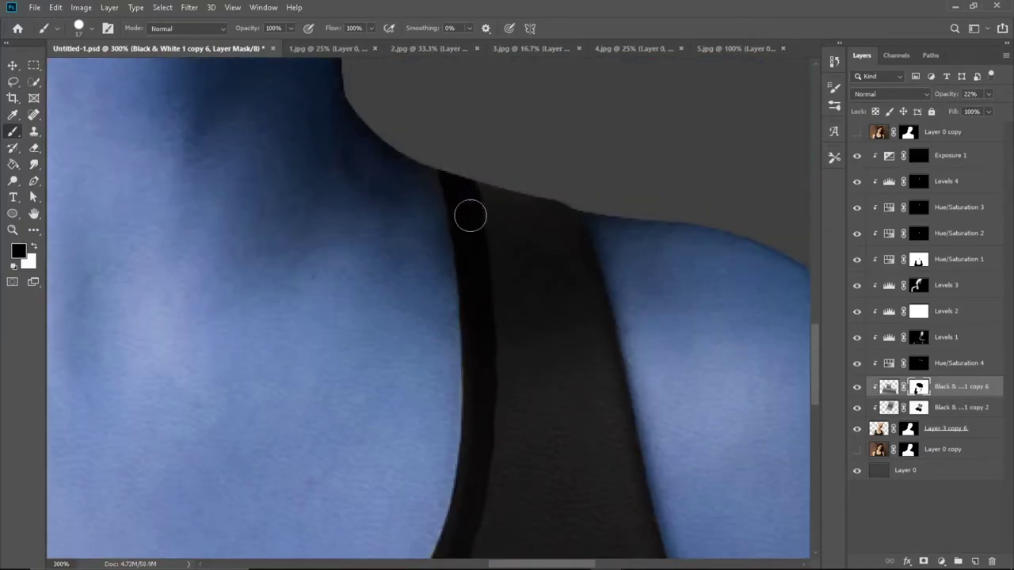
pyautogui.moveTo(621, 428); pyautogui.dragTo(638, 527)
pyautogui.moveTo(637, 527); pyautogui.dragTo(422, 171)
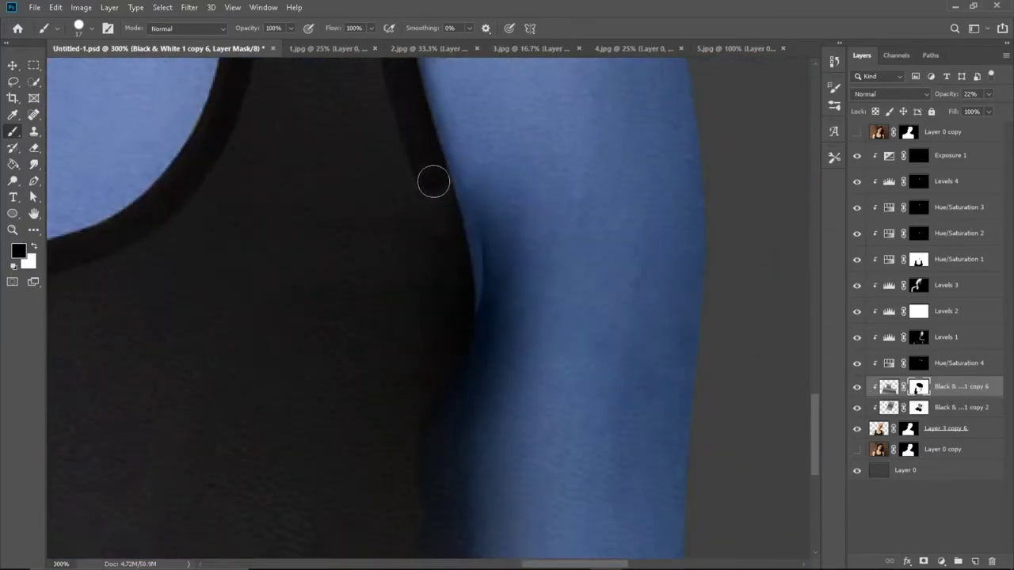
pyautogui.scroll(-5, 456, 170)
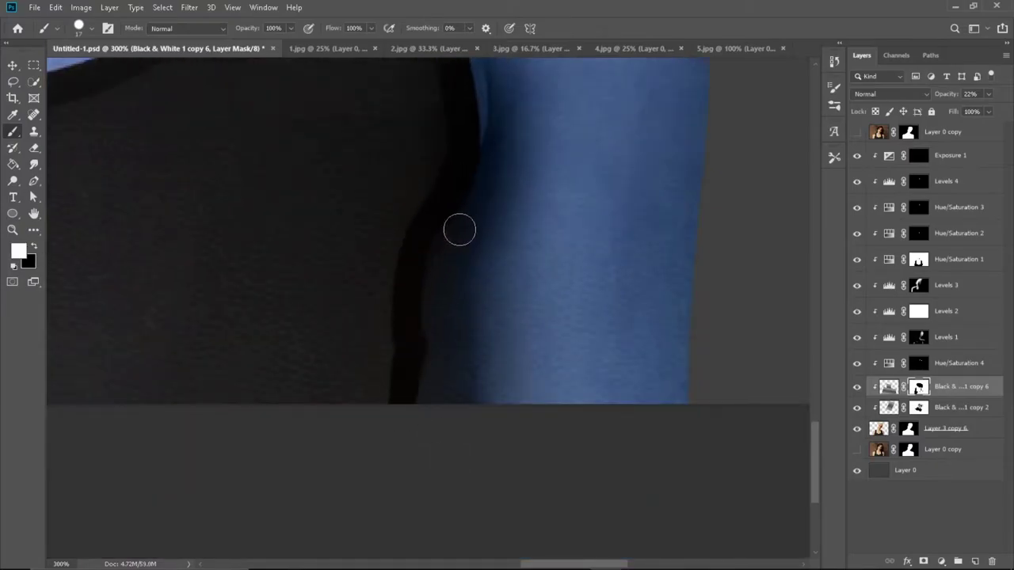
# Step: Restore the texture layer to 100% opacity and set its blend mode to Soft Light
pyautogui.hotkey('ctrl', '1')
pyautogui.scroll(3, 469, 147)
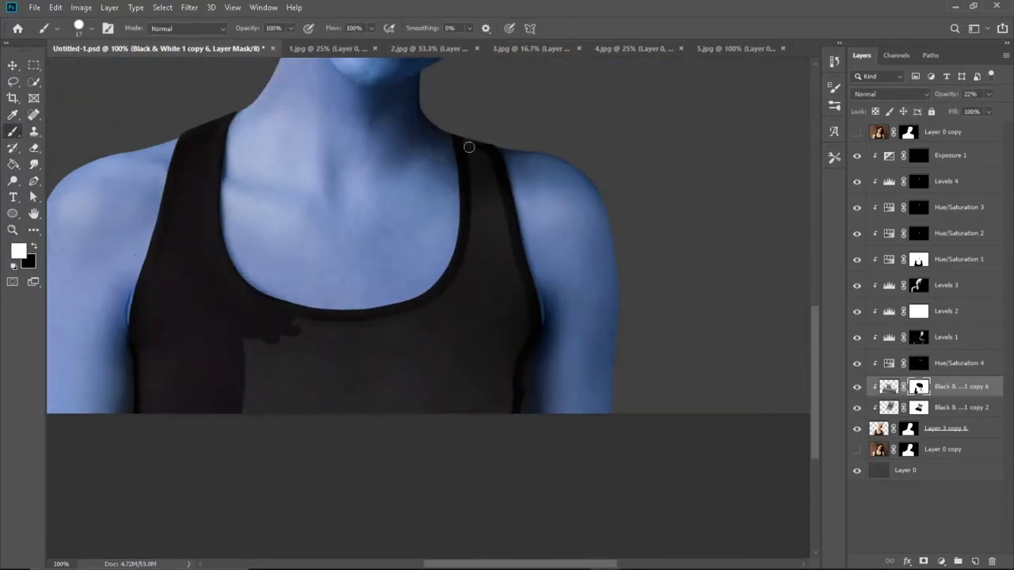
pyautogui.scroll(-2, 512, 279)
pyautogui.moveTo(381, 356); pyautogui.dragTo(495, 300)
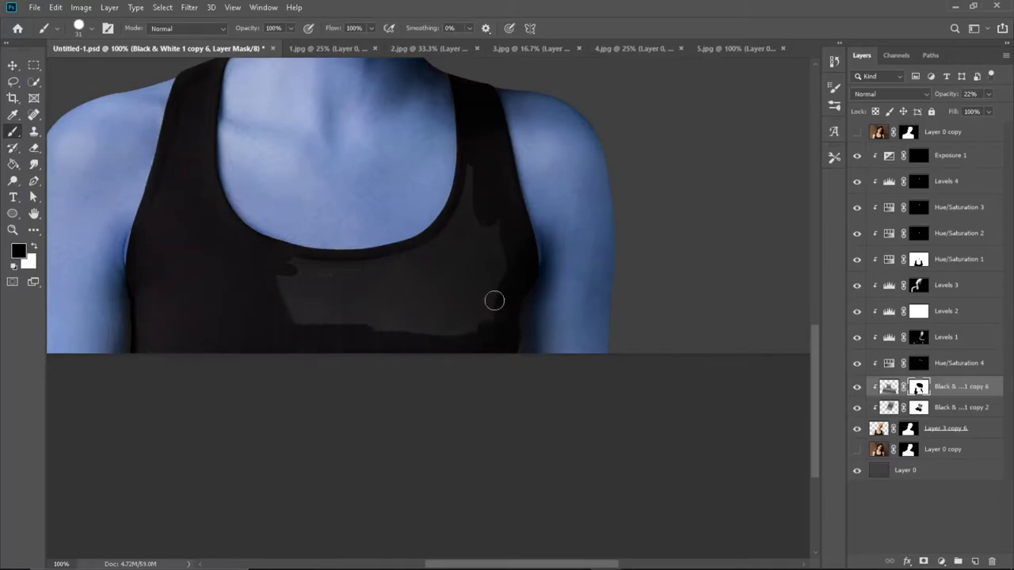
pyautogui.scroll(1, 343, 295)
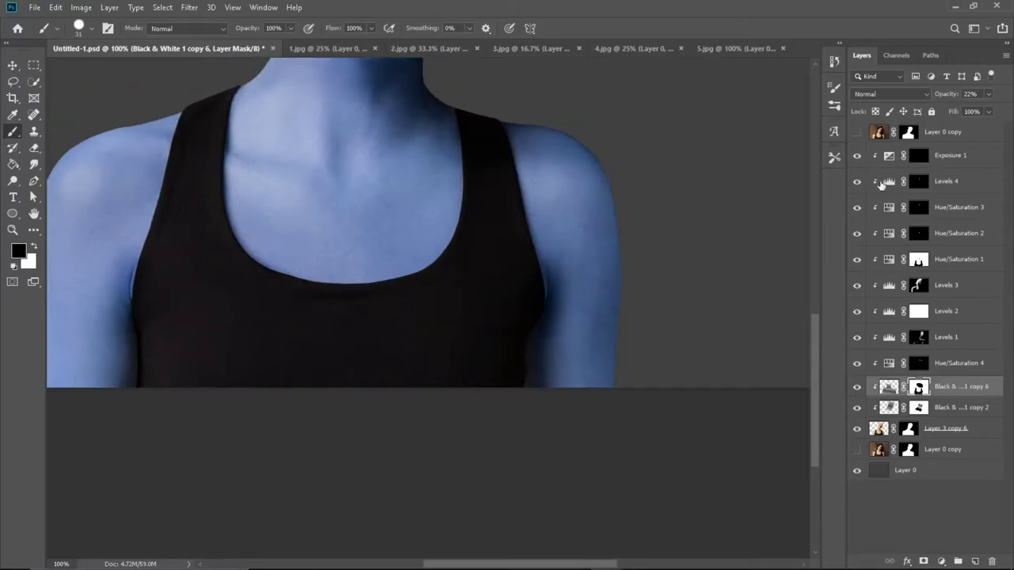
pyautogui.press('0')
pyautogui.scroll(2, 265, 264)
pyautogui.press('x')
pyautogui.hotkey('ctrl', '-')
pyautogui.hotkey('ctrl', '-')
pyautogui.hotkey('ctrl', '-')
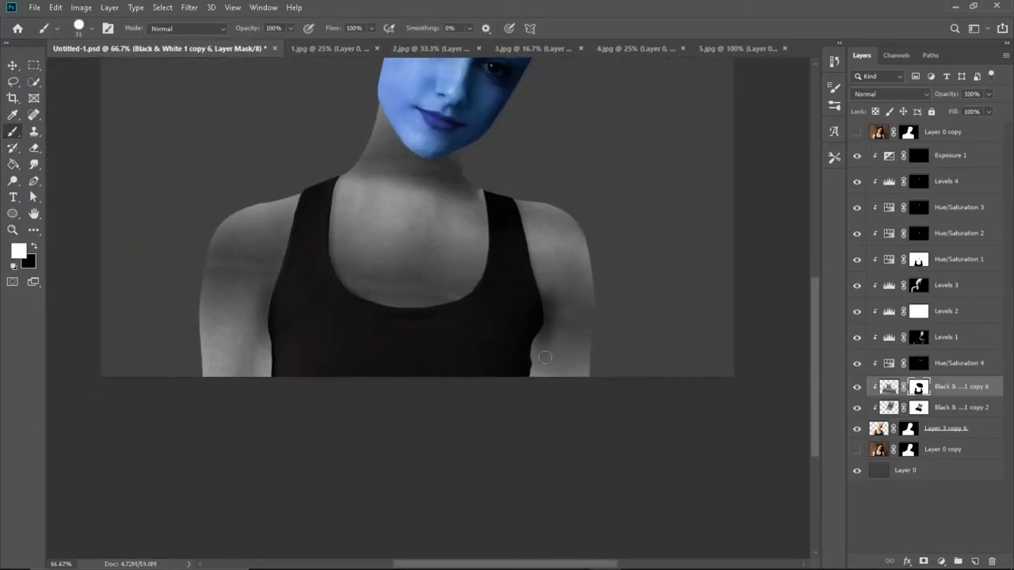
pyautogui.click(891, 93)
pyautogui.click(875, 257)
# Step: Confirm the 60% fill, then group Exposure 1 through Layer 3 copy 6 into Group 1
pyautogui.keyDown('alt'); pyautogui.click(385, 283); pyautogui.keyUp('alt')
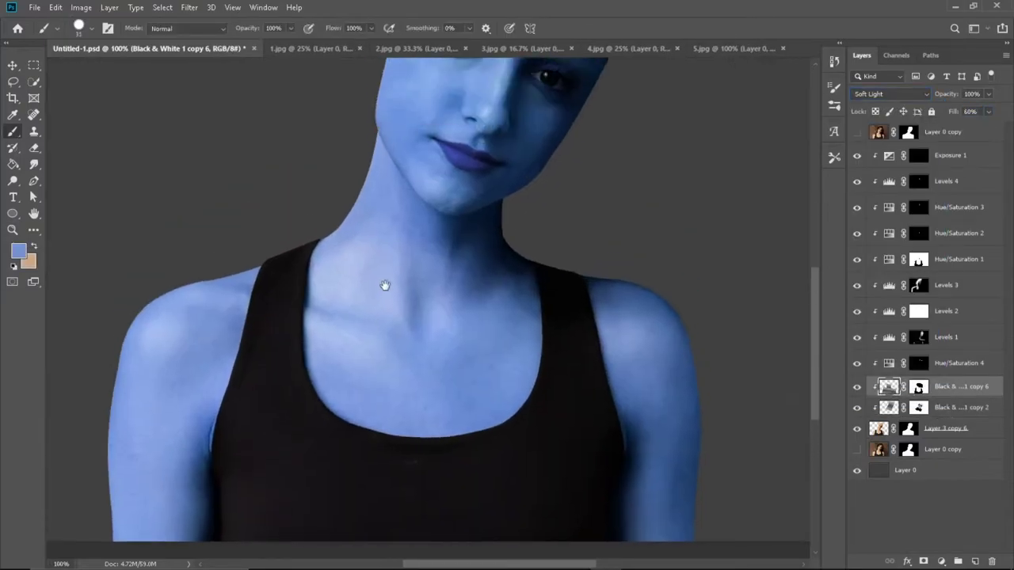
pyautogui.scroll(-2, 385, 283)
pyautogui.scroll(3, 393, 354)
pyautogui.moveTo(393, 354); pyautogui.dragTo(473, 304)
pyautogui.scroll(5, 473, 304)
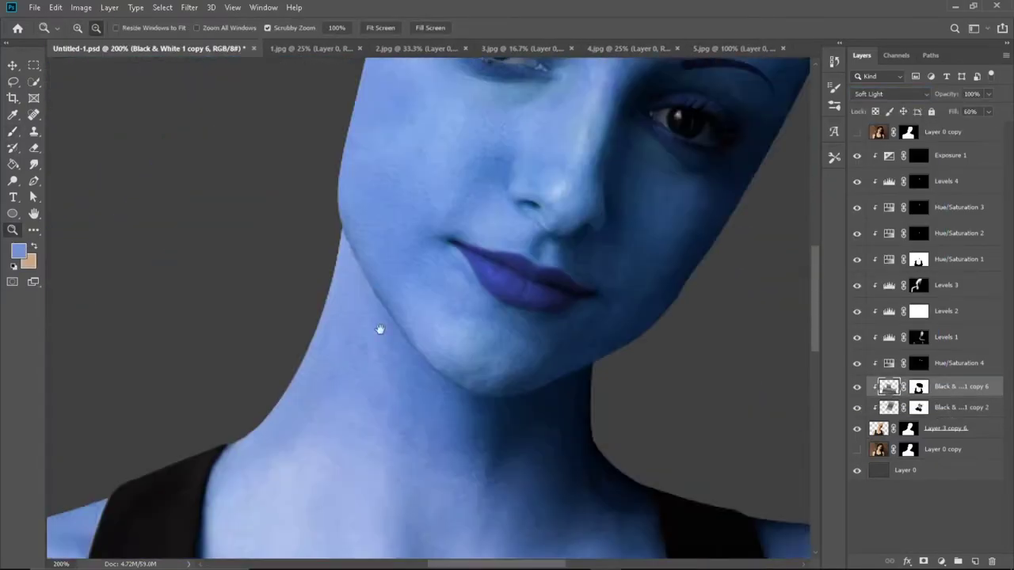
pyautogui.scroll(-3, 351, 335)
pyautogui.scroll(5, 401, 414)
pyautogui.click(950, 155)
pyautogui.keyDown('shift'); pyautogui.click(945, 429); pyautogui.keyUp('shift')
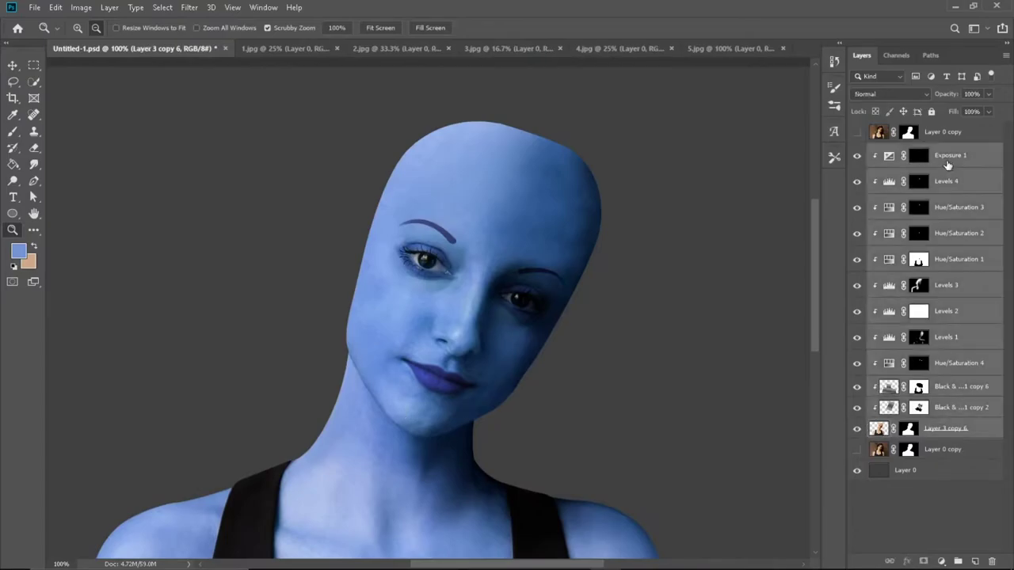
pyautogui.hotkey('ctrl', 'g')
# Step: On a new layer, draw the last grey crest stroke down the right side toward the face
pyautogui.click(975, 561)
pyautogui.scroll(3, 525, 243)
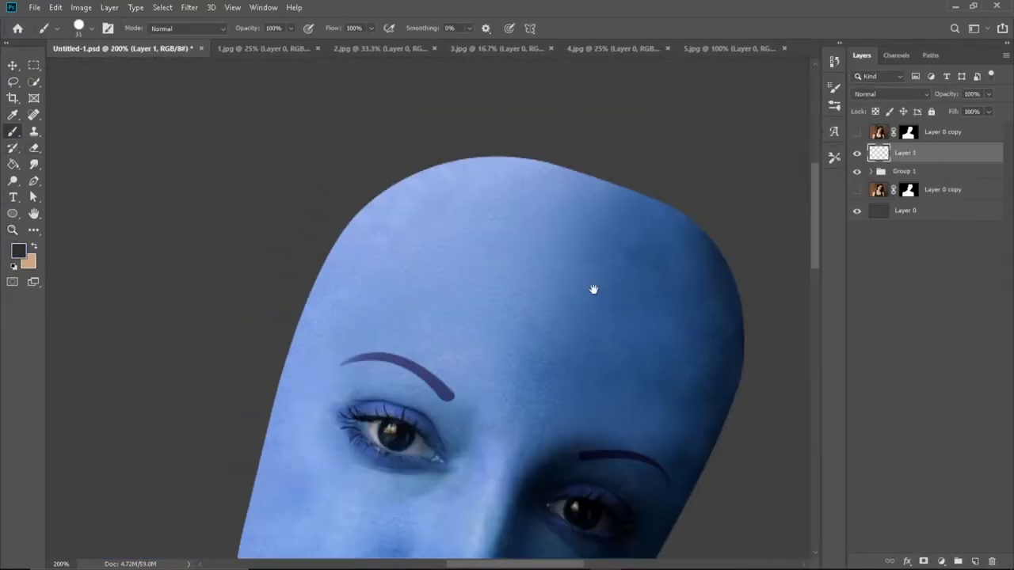
pyautogui.press('Return')
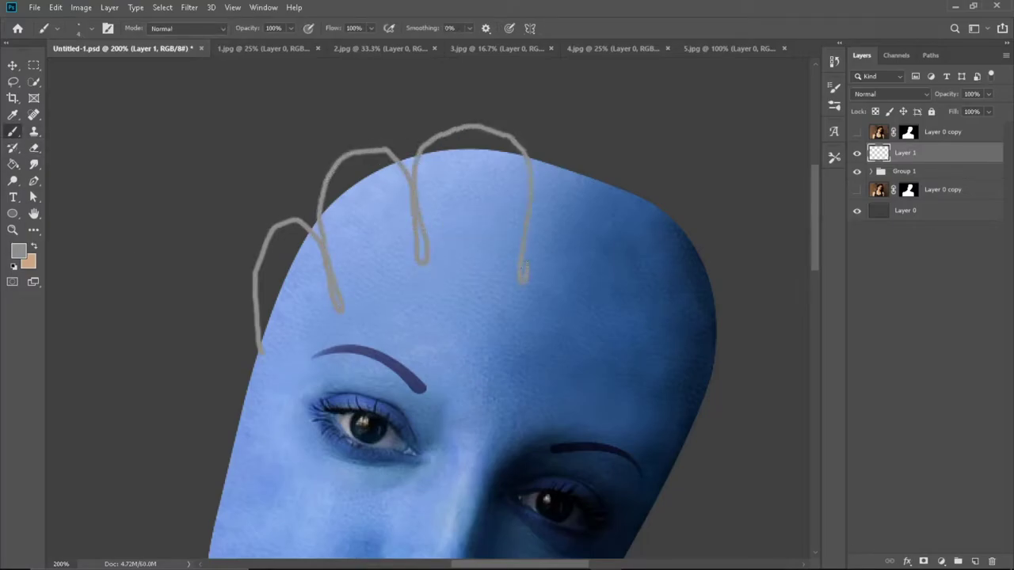
pyautogui.moveTo(656, 216); pyautogui.dragTo(602, 303)
pyautogui.moveTo(602, 302); pyautogui.dragTo(445, 265)
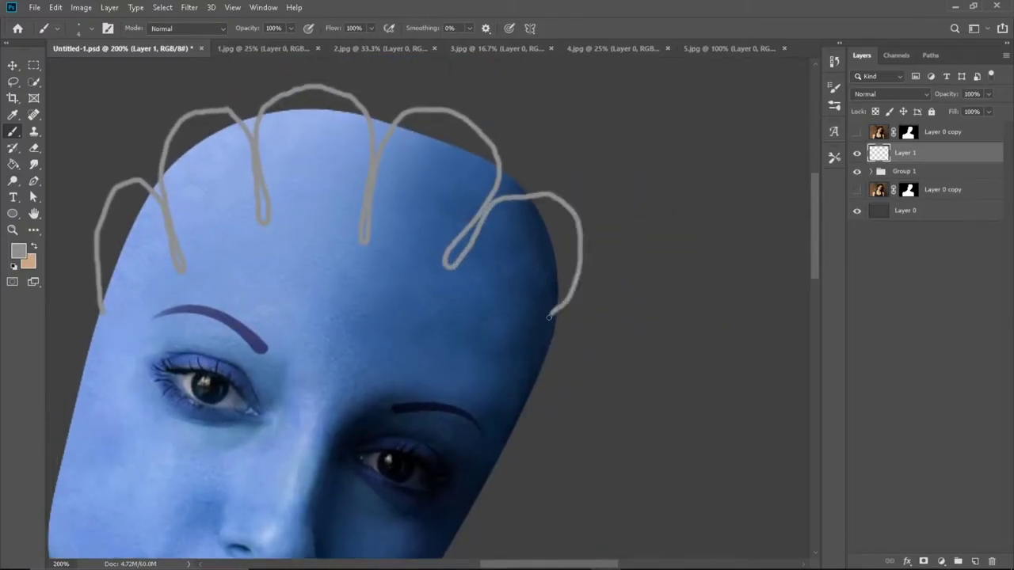
pyautogui.hotkey('ctrl', '-')
# Step: Warp the crest sketch so it sits snugly over the top of the head
pyautogui.hotkey('ctrl', 't')
pyautogui.rightClick(373, 221)
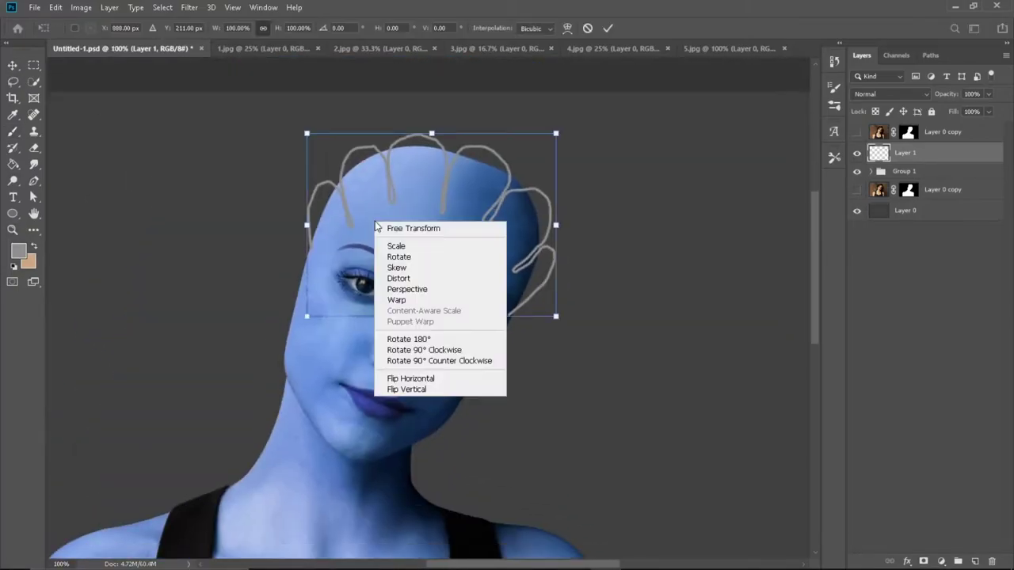
pyautogui.click(396, 303)
pyautogui.moveTo(573, 264); pyautogui.dragTo(519, 135)
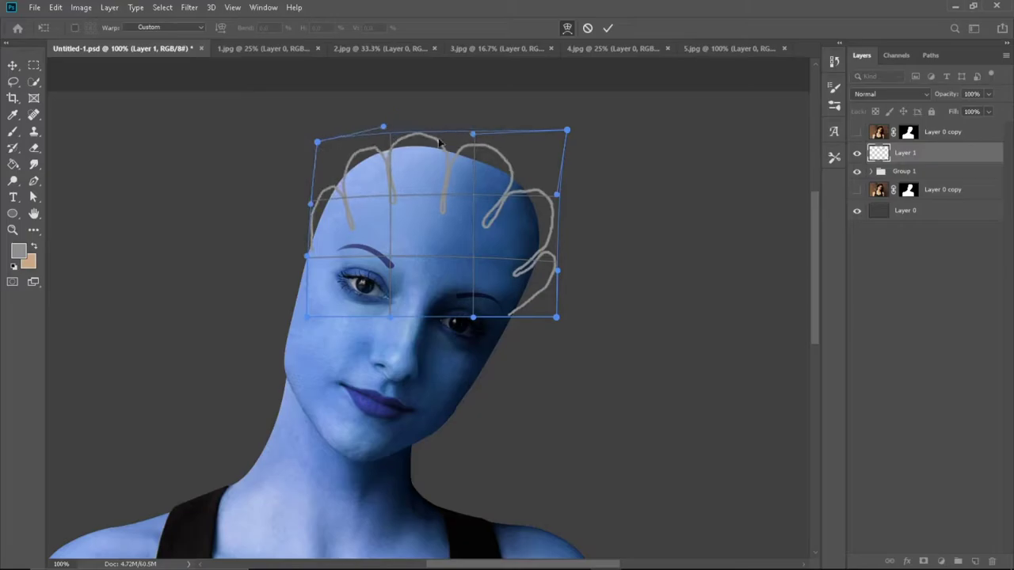
pyautogui.moveTo(441, 142)
pyautogui.mouseDown()
pyautogui.moveTo(445, 133)
pyautogui.moveTo(506, 163)
pyautogui.mouseUp()
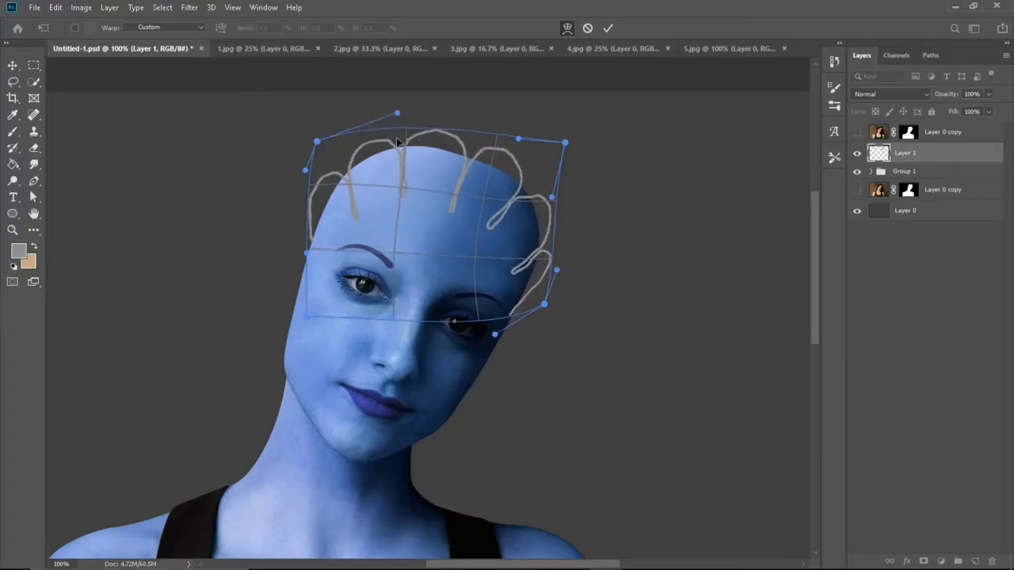
pyautogui.moveTo(460, 198); pyautogui.dragTo(482, 294)
pyautogui.press('Return')
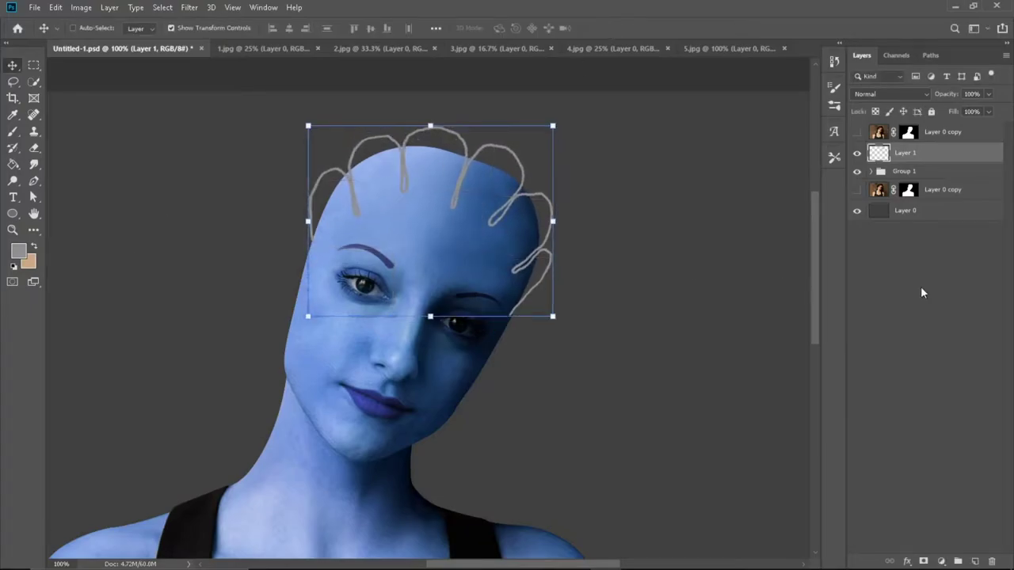
# Step: Create another empty layer above the crest sketch
pyautogui.hotkey('ctrl', '+')
pyautogui.press('p')
pyautogui.hotkey('ctrl', 'shift', 'alt', 'n')
# Step: Move the new layer below the top face copy and start the path along the crest's left loops
pyautogui.moveTo(909, 128); pyautogui.dragTo(909, 162)
pyautogui.scroll(1, 281, 337)
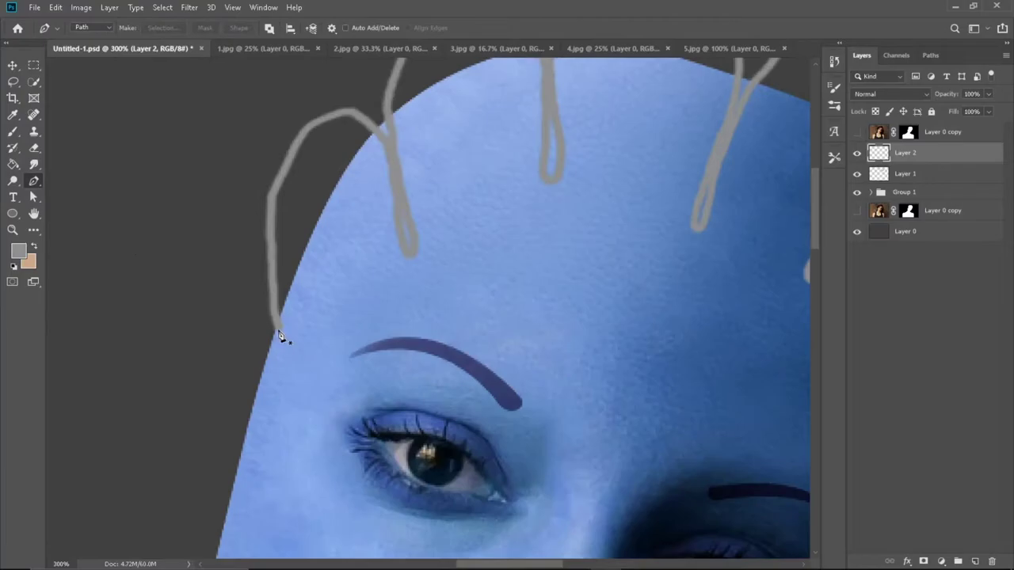
pyautogui.moveTo(264, 236); pyautogui.dragTo(270, 200)
pyautogui.moveTo(294, 144); pyautogui.dragTo(295, 236)
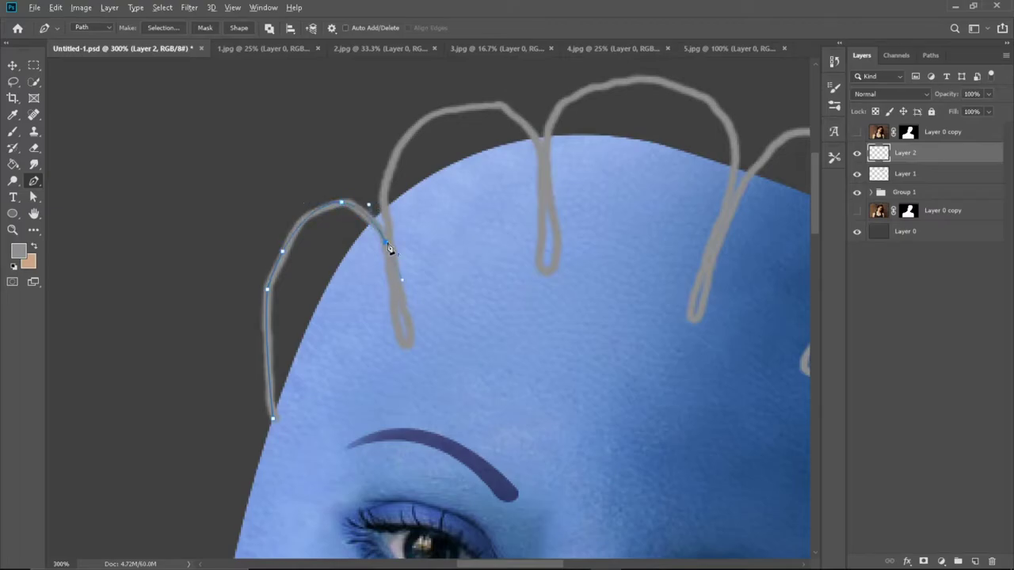
pyautogui.scroll(2, 410, 319)
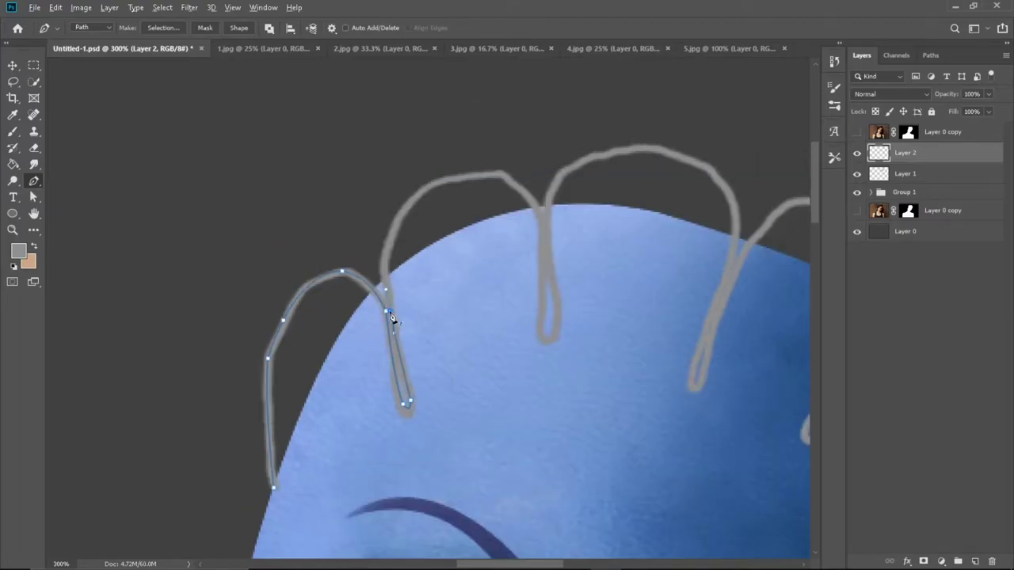
pyautogui.scroll(2, 392, 318)
pyautogui.click(388, 261)
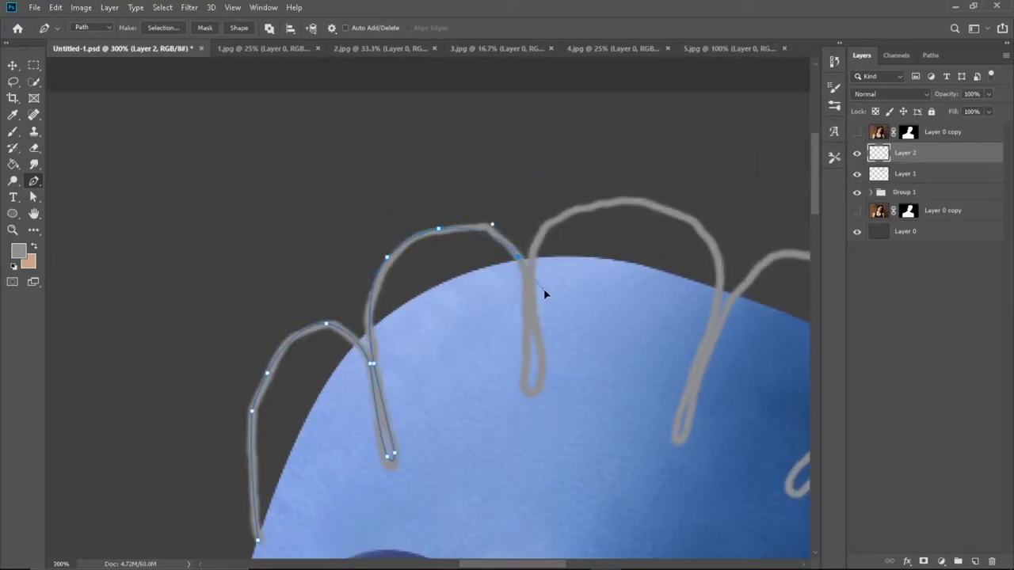
pyautogui.scroll(-2, 543, 293)
pyautogui.hscroll(2, 475, 301)
pyautogui.moveTo(455, 305); pyautogui.dragTo(468, 279)
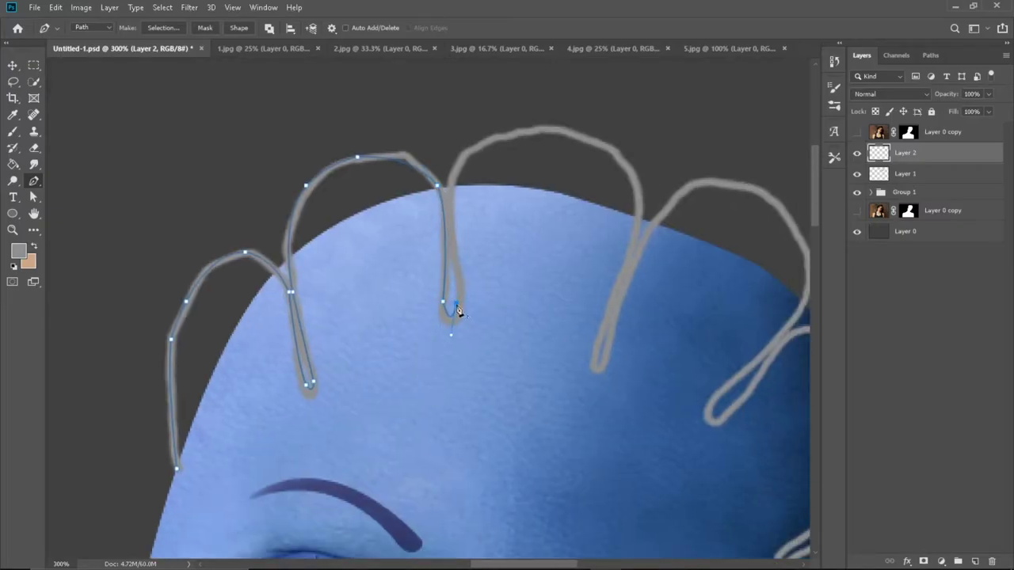
pyautogui.scroll(1, 434, 207)
pyautogui.hscroll(2, 434, 207)
pyautogui.moveTo(434, 181); pyautogui.dragTo(453, 184)
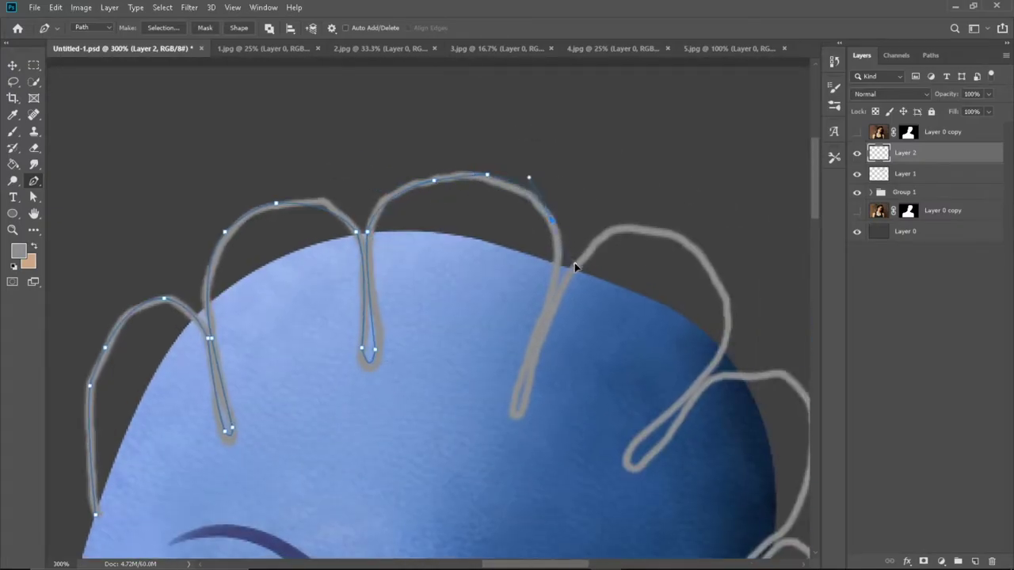
pyautogui.scroll(-2, 523, 198)
pyautogui.hscroll(2, 512, 184)
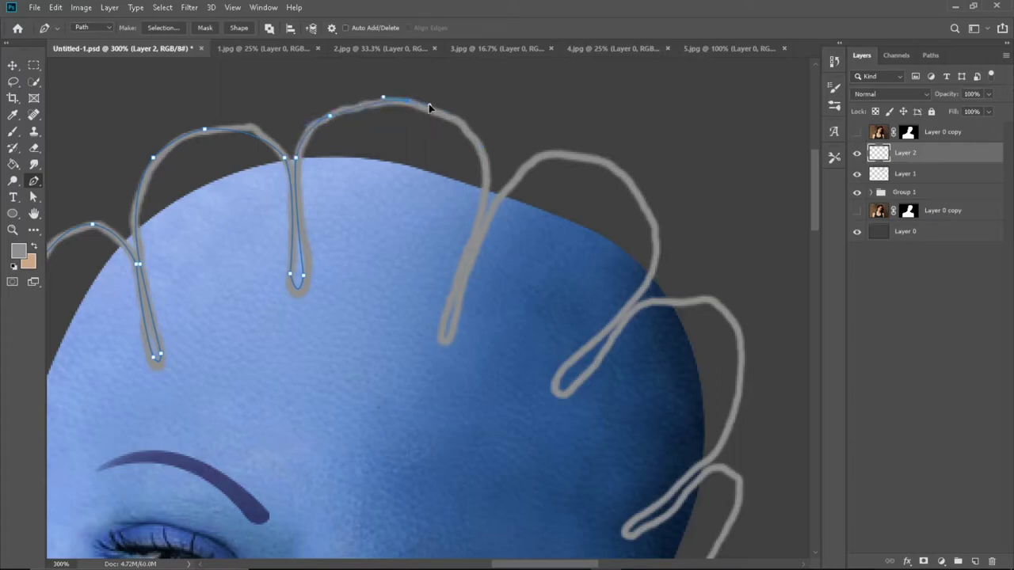
pyautogui.scroll(-2, 423, 240)
pyautogui.hscroll(1, 424, 240)
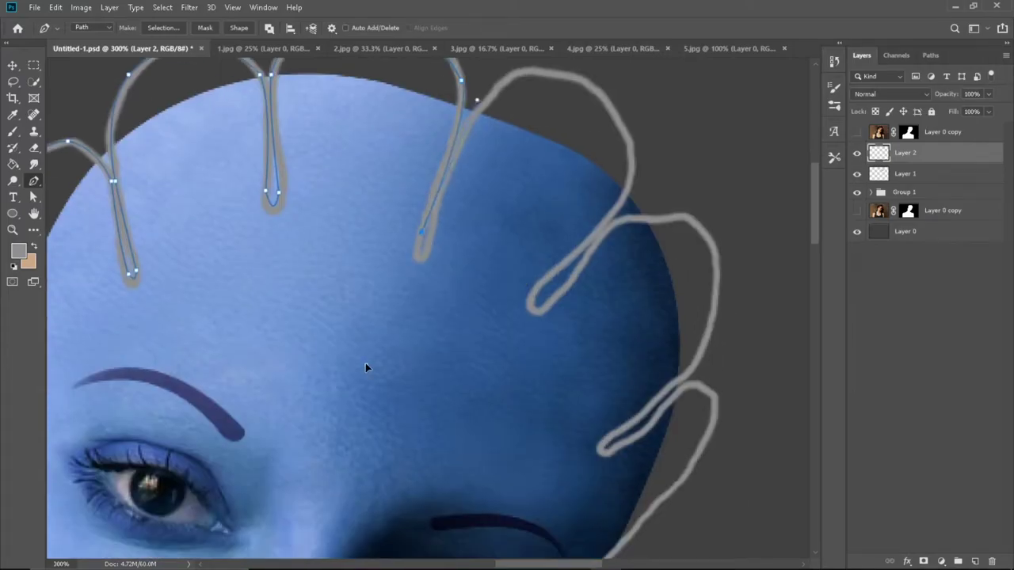
pyautogui.scroll(3, 431, 230)
pyautogui.hscroll(2, 431, 230)
pyautogui.hscroll(2, 415, 182)
# Step: Continue the path over the next lobe, around the right loop and down the last strand
pyautogui.moveTo(383, 171); pyautogui.dragTo(426, 175)
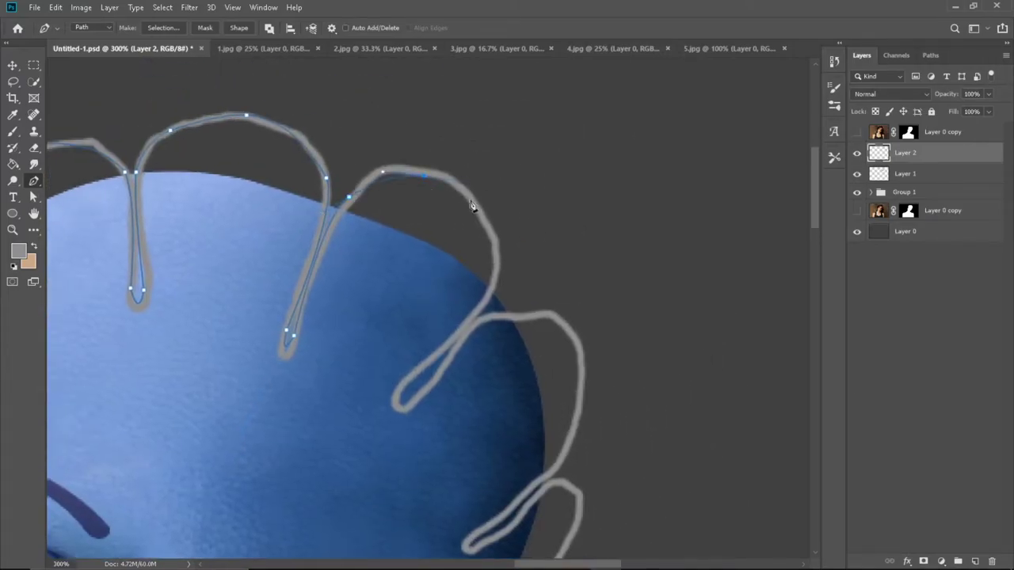
pyautogui.scroll(-2, 485, 221)
pyautogui.click(460, 190)
pyautogui.hscroll(-3, 496, 181)
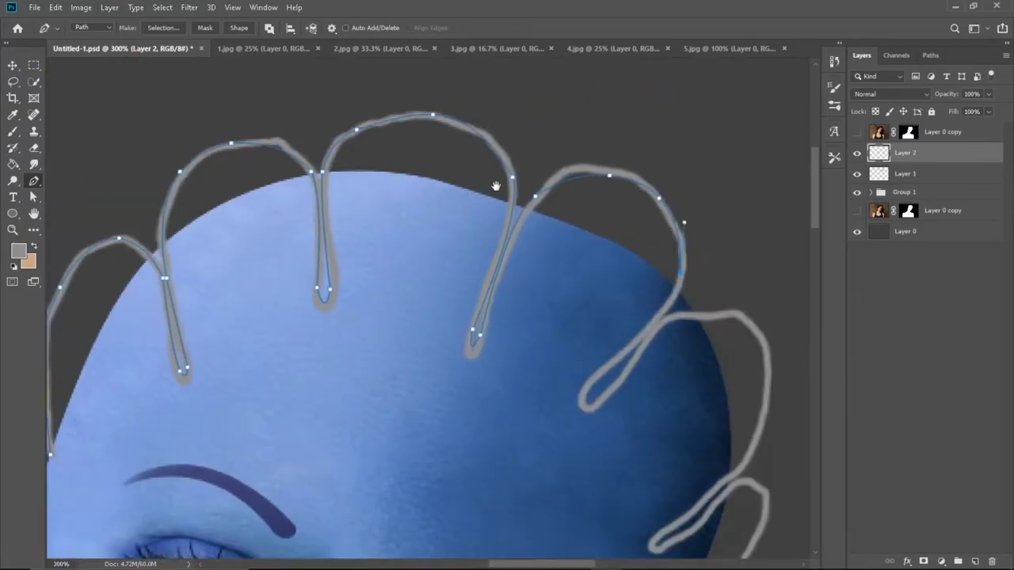
pyautogui.hscroll(2, 495, 181)
pyautogui.moveTo(500, 337); pyautogui.dragTo(437, 396)
pyautogui.scroll(-1, 492, 277)
pyautogui.hscroll(3, 491, 277)
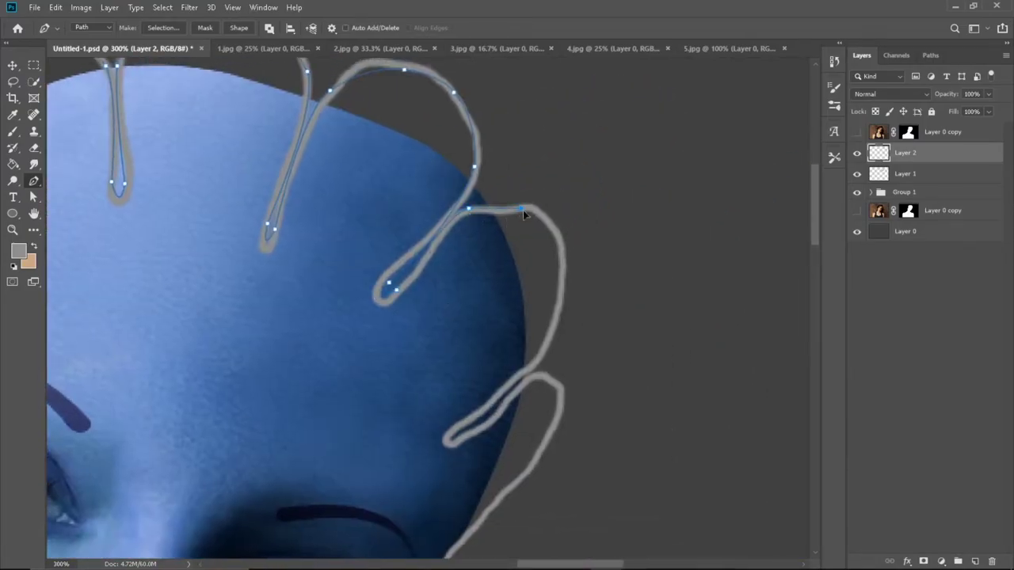
pyautogui.scroll(-1, 565, 246)
pyautogui.hscroll(1, 565, 245)
pyautogui.scroll(-2, 546, 238)
pyautogui.hscroll(1, 546, 238)
pyautogui.click(501, 208)
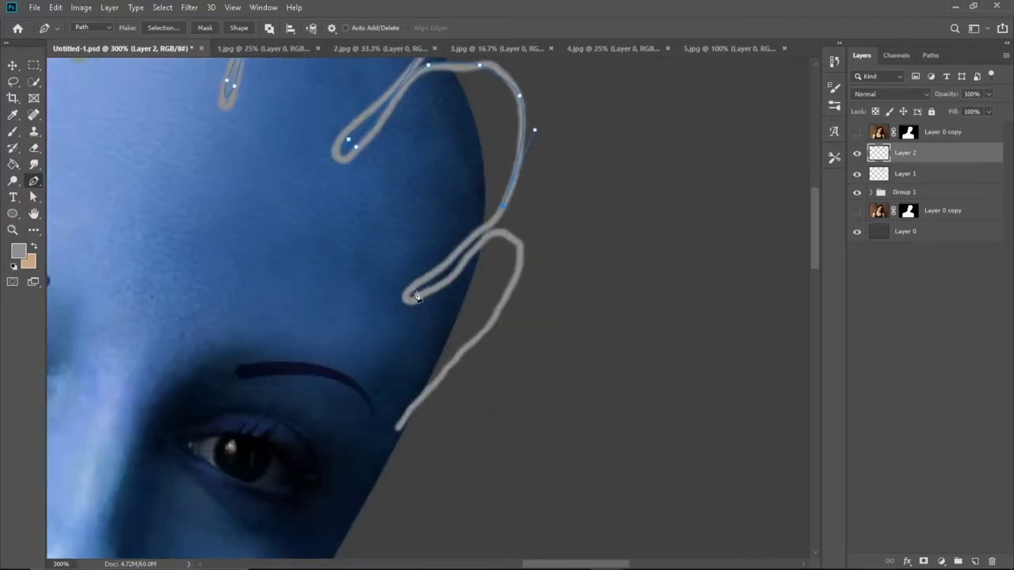
pyautogui.scroll(-1, 420, 305)
pyautogui.hscroll(1, 420, 305)
pyautogui.click(414, 282)
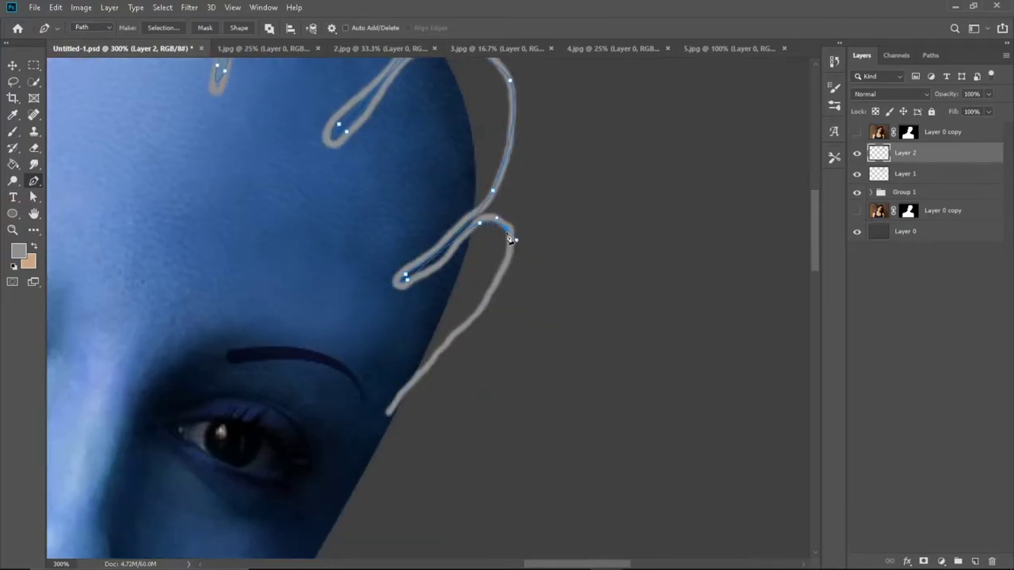
pyautogui.scroll(-1, 511, 240)
pyautogui.click(491, 263)
pyautogui.click(464, 310)
pyautogui.scroll(-1, 464, 311)
pyautogui.hscroll(-1, 464, 310)
pyautogui.click(424, 323)
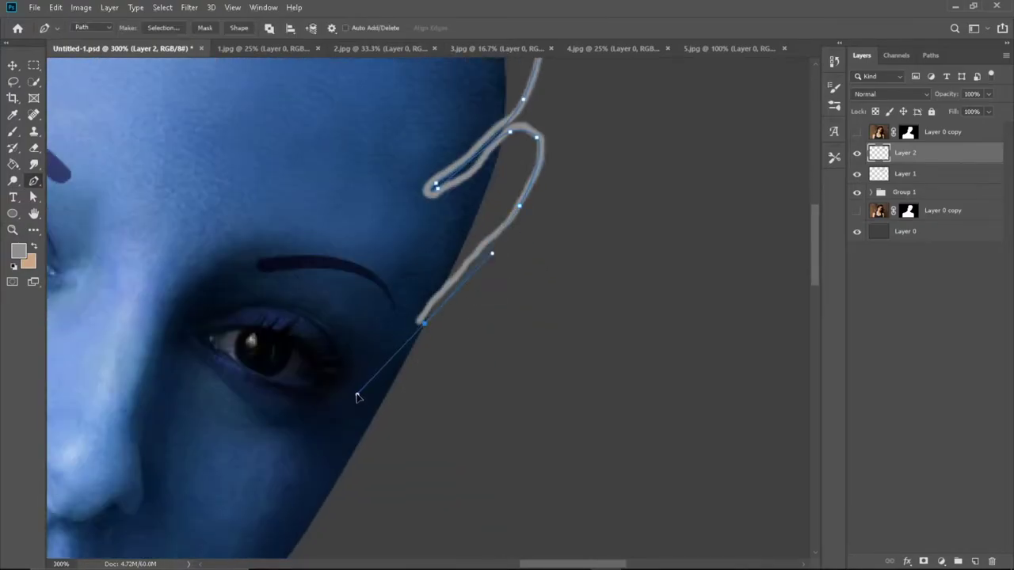
# Step: Close the path along the face edge and pick a blue fill colour
pyautogui.scroll(-5, 357, 396)
pyautogui.scroll(4, 356, 396)
pyautogui.click(529, 421)
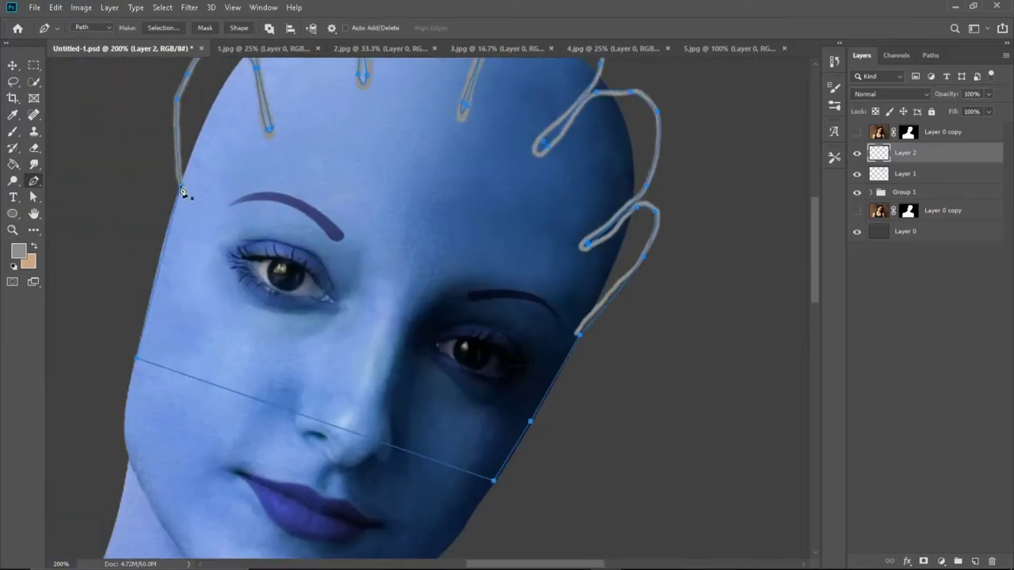
pyautogui.scroll(-1, 361, 230)
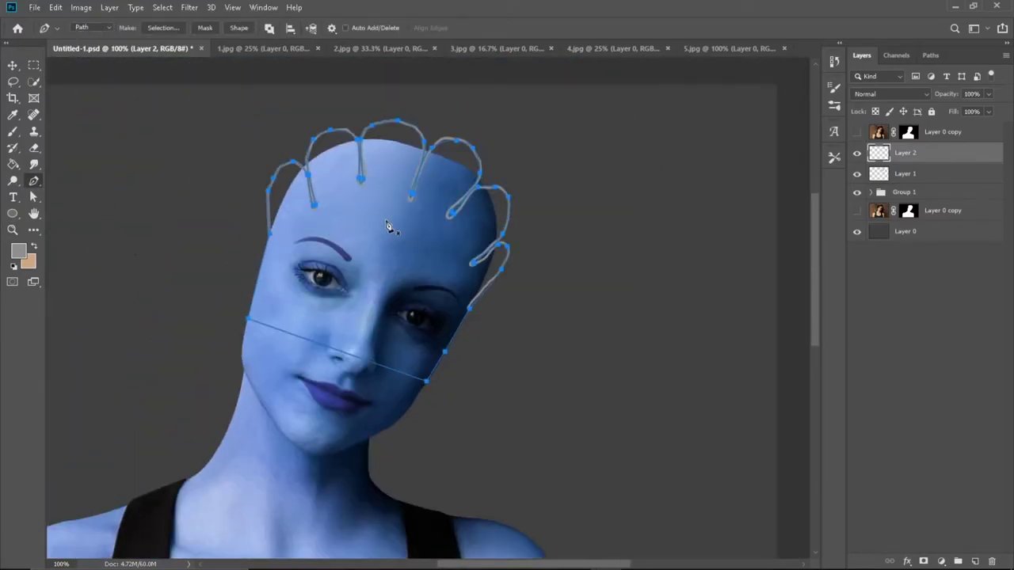
pyautogui.scroll(1, 388, 227)
pyautogui.scroll(2, 408, 220)
pyautogui.press('g')
pyautogui.keyDown('alt'); pyautogui.click(407, 219); pyautogui.keyUp('alt')
# Step: Turn the crest path into a selection, fill it flat blue on Layer 2, and add a mask
pyautogui.rightClick(414, 219)
pyautogui.press('Escape')
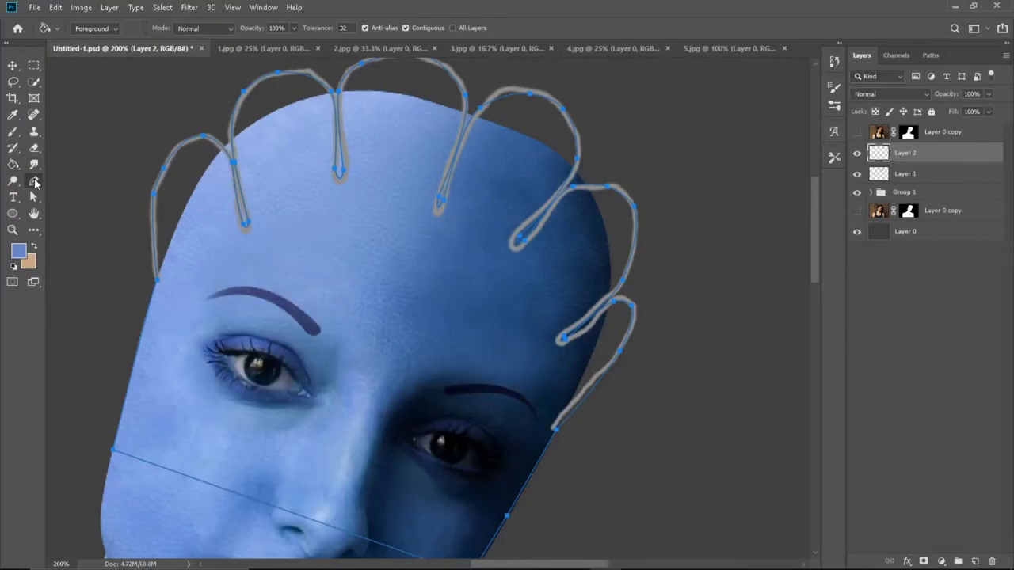
pyautogui.hotkey('ctrl', 'Return')
pyautogui.click(269, 250)
pyautogui.click(924, 561)
pyautogui.press('v')
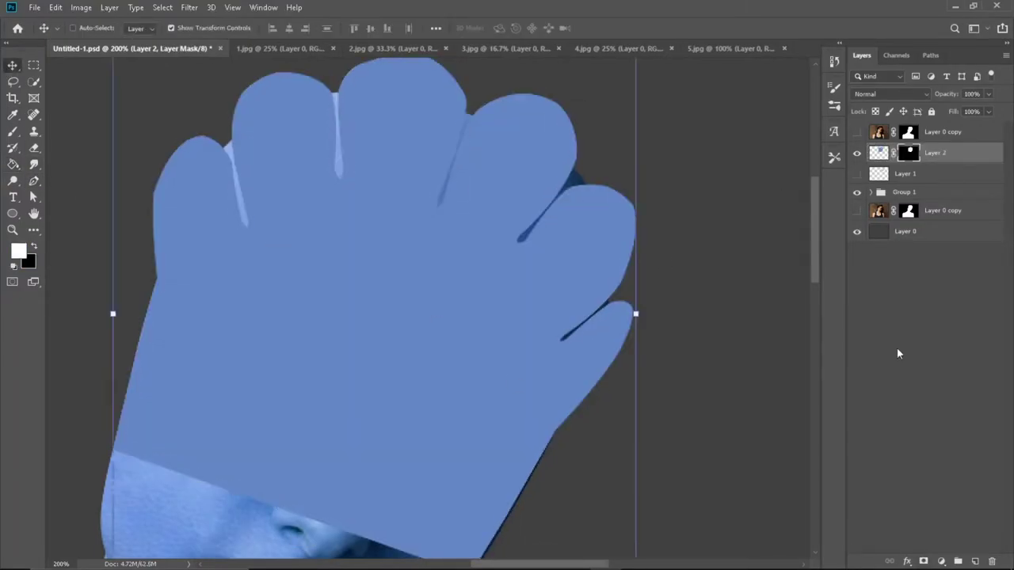
# Step: Paint black on Layer 2's mask so the eyes and face show through the crest
pyautogui.hscroll(-2, 563, 346)
pyautogui.scroll(-1, 563, 346)
pyautogui.press('b')
pyautogui.moveTo(943, 131); pyautogui.dragTo(935, 204)
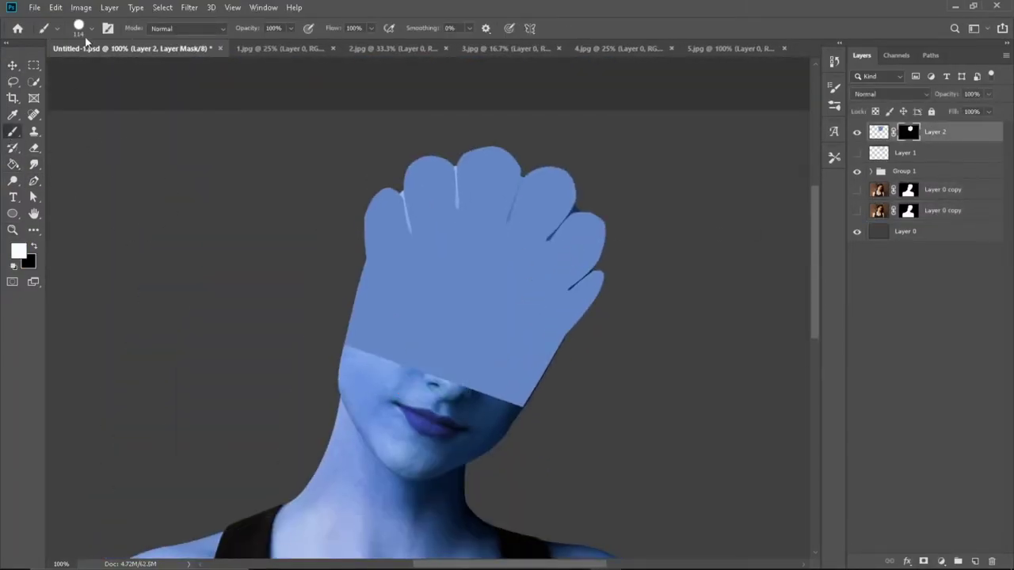
pyautogui.press('x')
pyautogui.scroll(1, 539, 325)
pyautogui.moveTo(238, 285); pyautogui.dragTo(349, 317)
pyautogui.moveTo(443, 340); pyautogui.dragTo(546, 388)
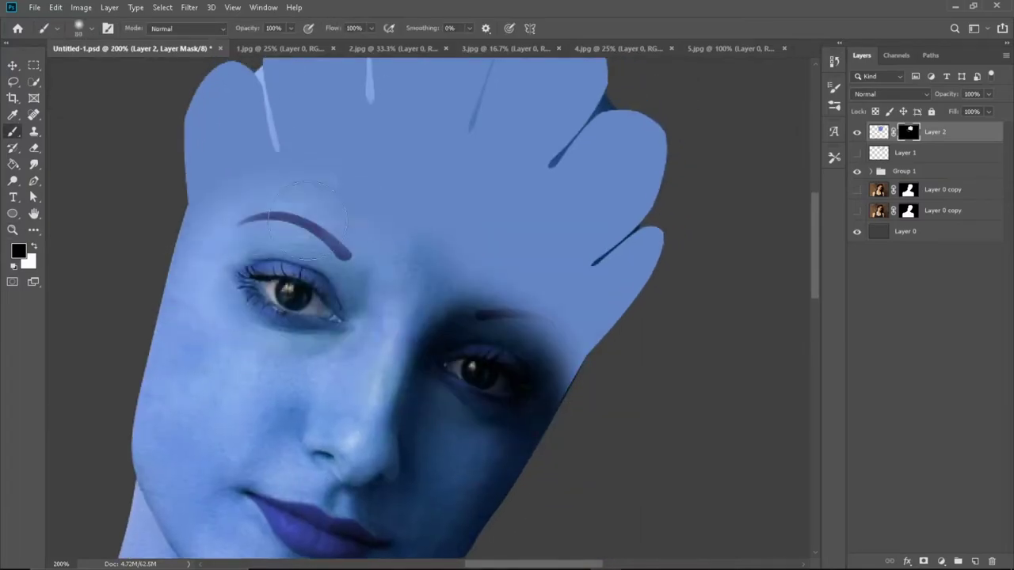
pyautogui.moveTo(432, 230); pyautogui.dragTo(543, 328)
# Step: Begin a warp transform on the blue crest layer
pyautogui.press('x')
pyautogui.hscroll(2, 533, 374)
pyautogui.scroll(-1, 491, 350)
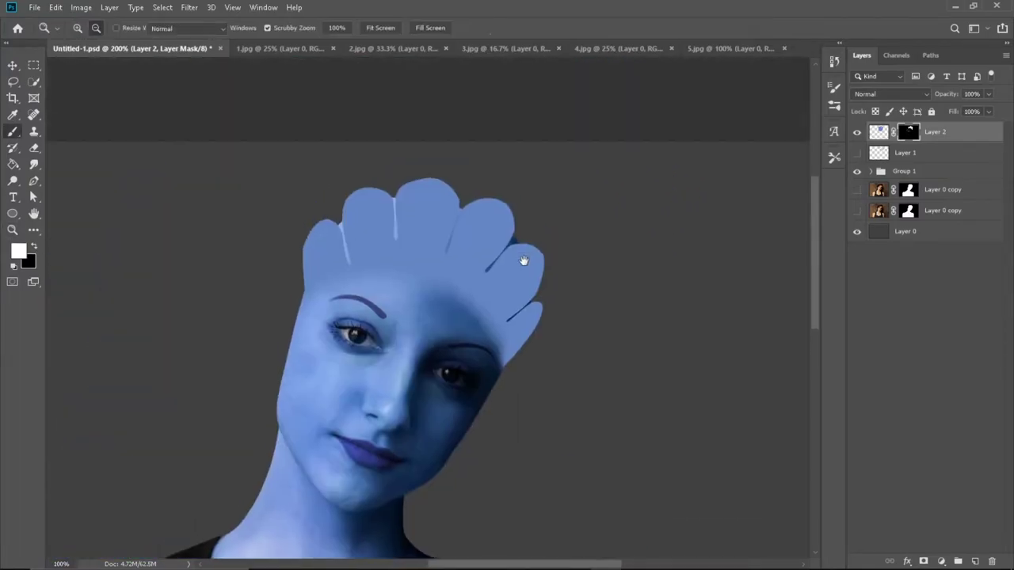
pyautogui.hotkey('ctrl', 't')
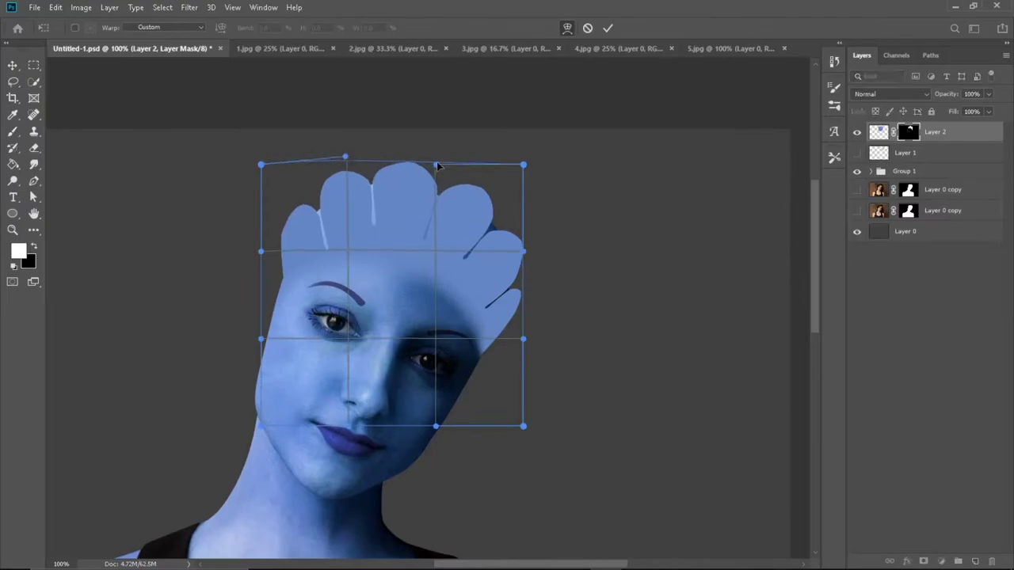
# Step: Warp the crest to bow upward and widen at the lower right, then commit the warp
pyautogui.moveTo(435, 328); pyautogui.dragTo(431, 300)
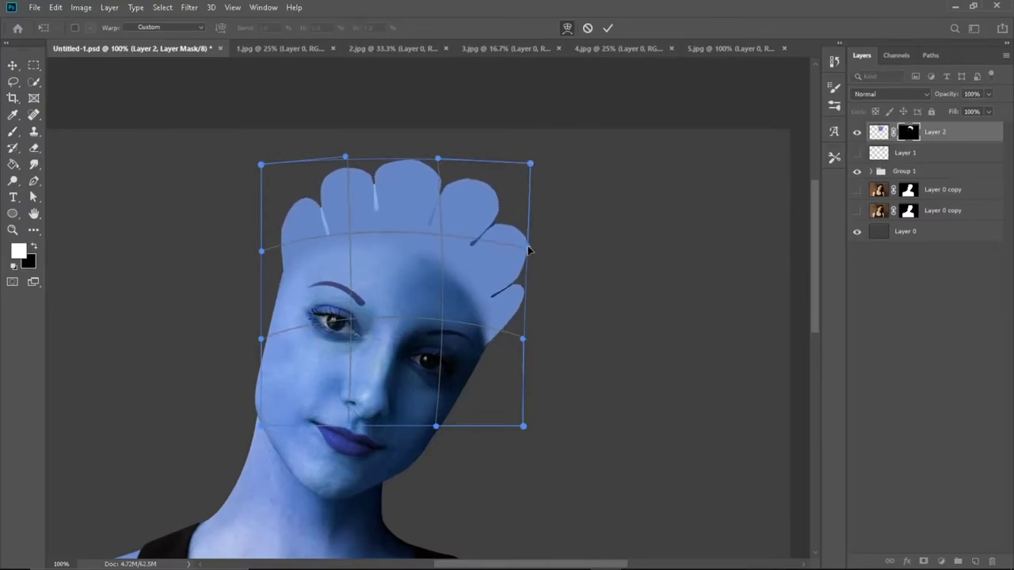
pyautogui.moveTo(523, 426); pyautogui.dragTo(529, 426)
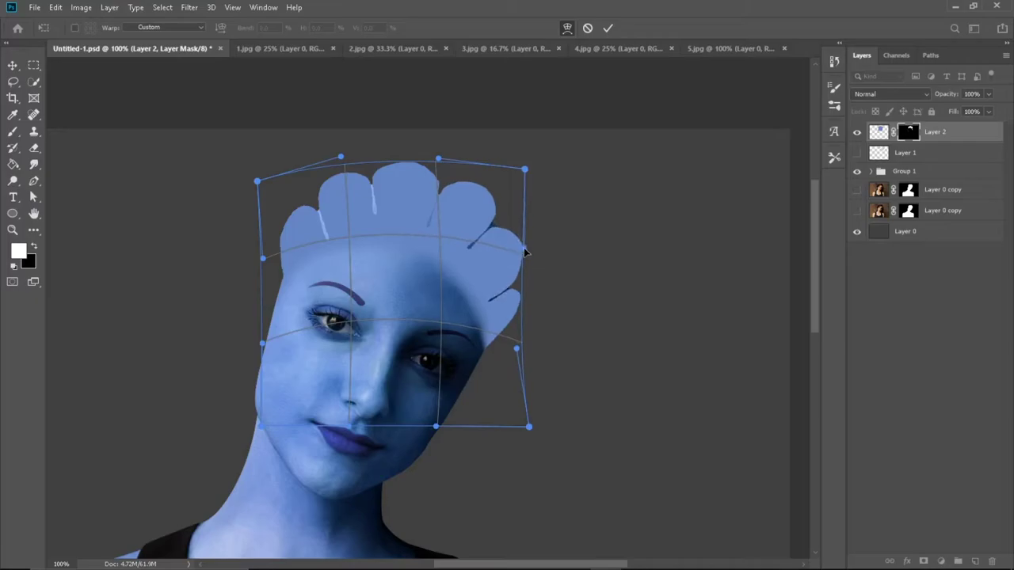
pyautogui.press('Return')
# Step: Set up the brush on Layer 2's mask and zoom around the upper face to refine the crest edges
pyautogui.hotkey('ctrl', '+')
pyautogui.hotkey('ctrl', '+')
pyautogui.press('b')
pyautogui.hscroll(5, 428, 317)
pyautogui.press('x')
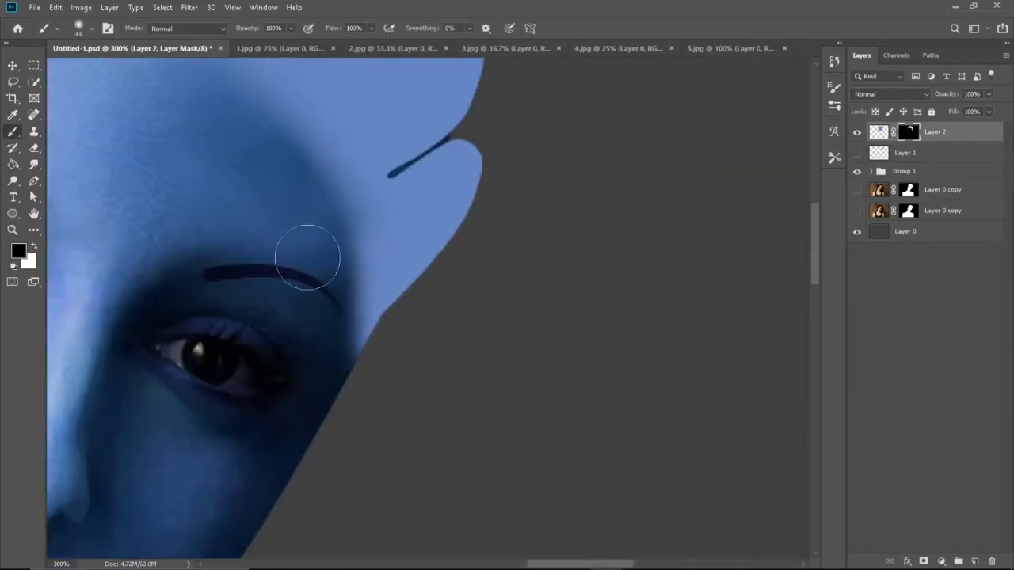
pyautogui.hotkey('ctrl', '-')
pyautogui.hotkey('ctrl', '-')
pyautogui.hotkey('ctrl', '+')
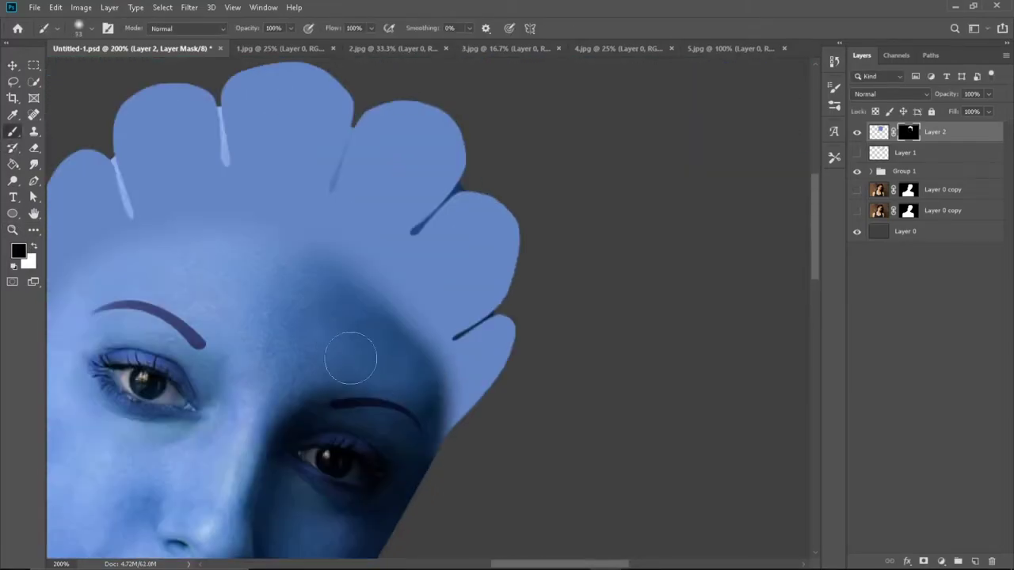
pyautogui.press('x')
pyautogui.hscroll(-3, 350, 358)
pyautogui.moveTo(478, 334); pyautogui.dragTo(455, 248)
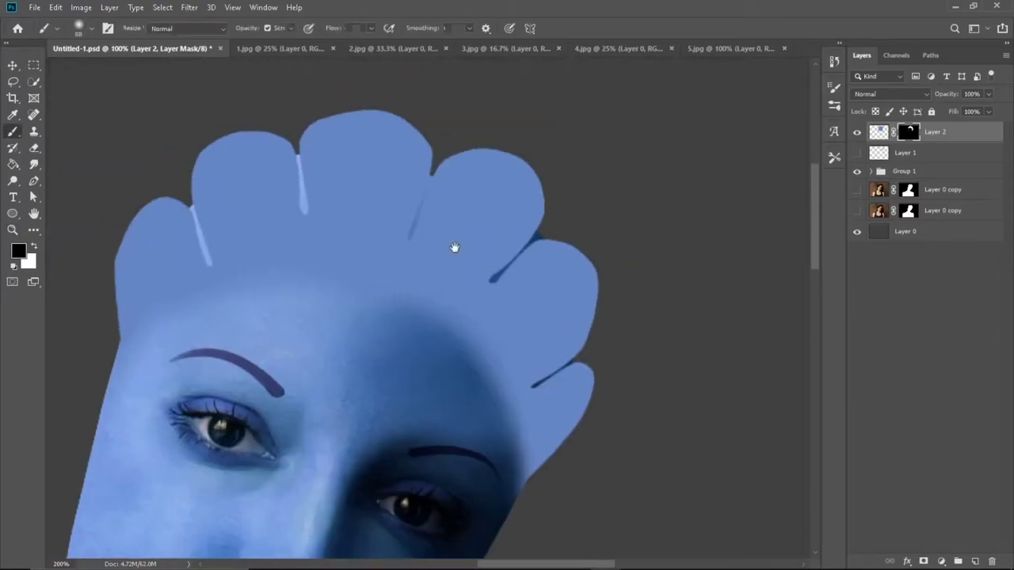
# Step: Add an Exposure adjustment at −0.57 clipped to Layer 2 and invert its mask to black
pyautogui.click(940, 561)
pyautogui.click(942, 418)
pyautogui.moveTo(699, 137); pyautogui.dragTo(689, 137)
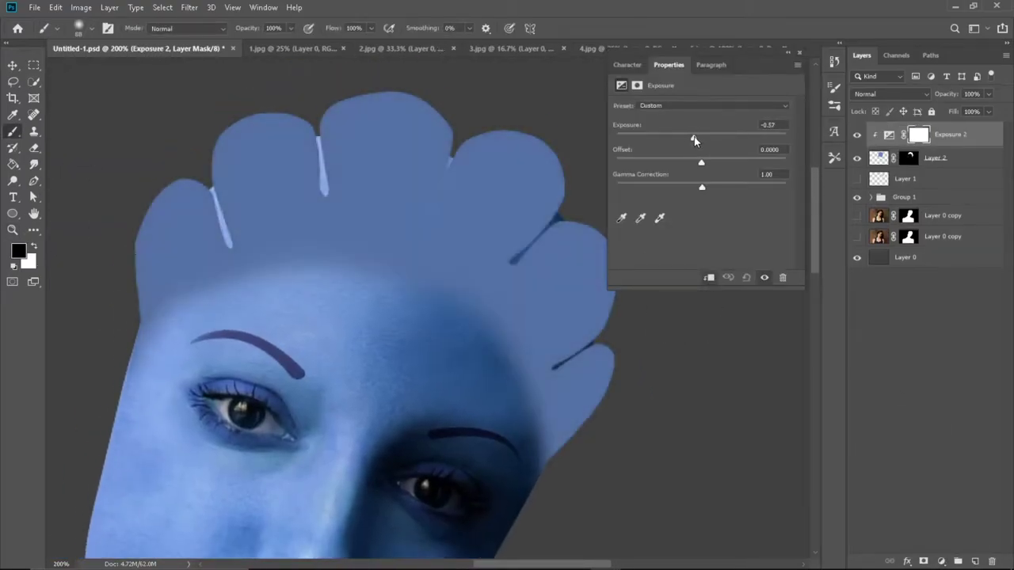
pyautogui.moveTo(699, 187); pyautogui.dragTo(707, 188)
pyautogui.hotkey('ctrl', 'i')
pyautogui.press('x')
# Step: Brush white on the Exposure 2 mask to darken the crest's right-hand lobes
pyautogui.hotkey('shift', '5')
pyautogui.moveTo(655, 380); pyautogui.dragTo(601, 411)
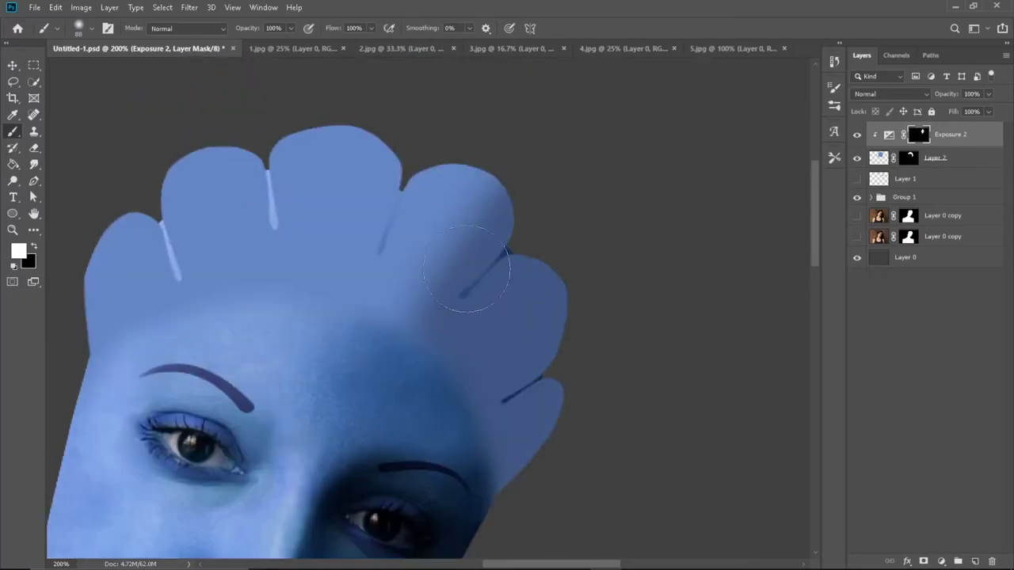
pyautogui.hotkey('ctrl', '-')
pyautogui.press('x')
pyautogui.moveTo(430, 282); pyautogui.dragTo(343, 222)
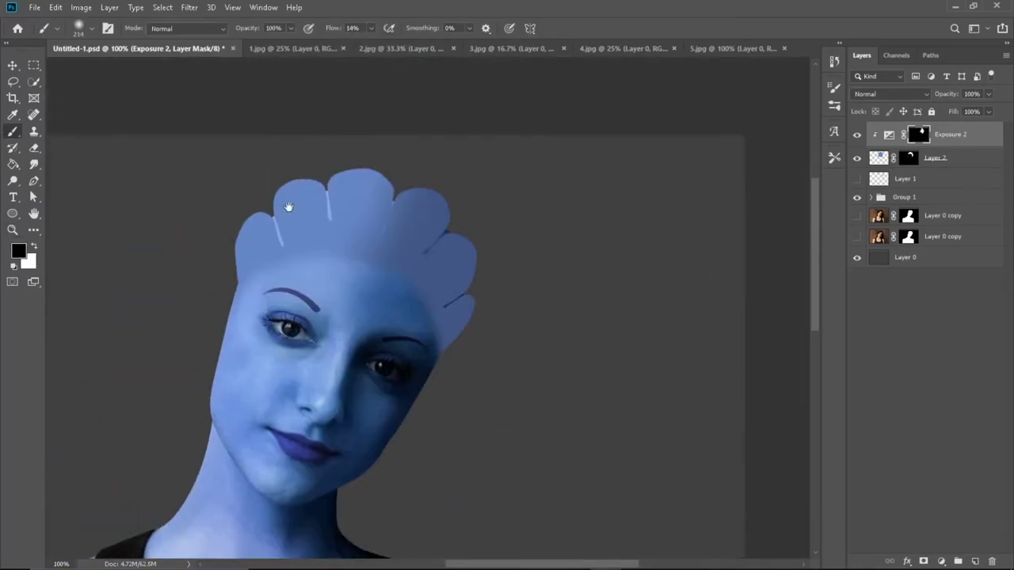
pyautogui.hotkey('shift', '1')
pyautogui.hotkey('shift', '4')
pyautogui.scroll(3, 343, 223)
pyautogui.moveTo(527, 396); pyautogui.dragTo(581, 309)
pyautogui.scroll(-3, 528, 208)
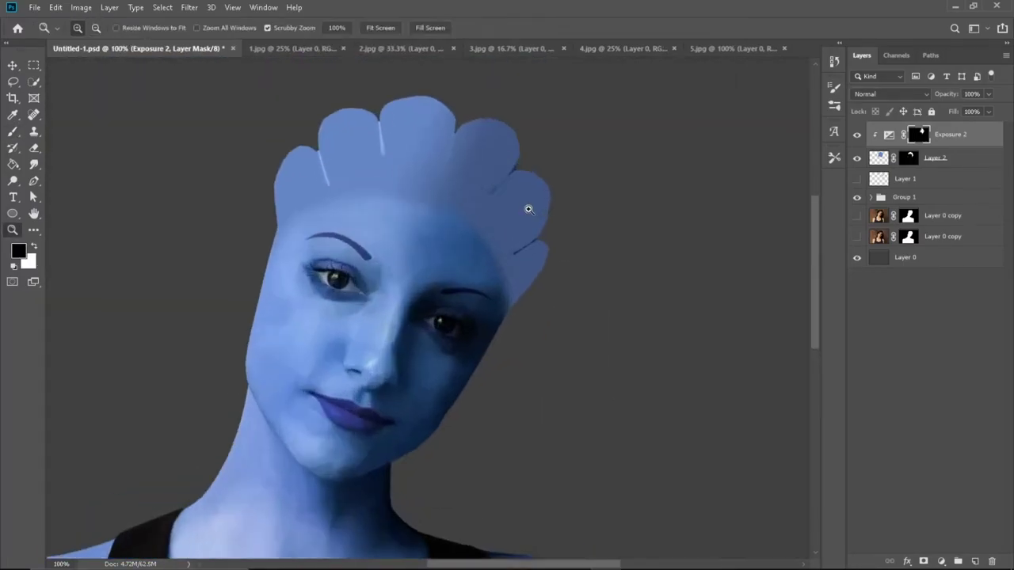
pyautogui.scroll(3, 528, 209)
pyautogui.click(872, 196)
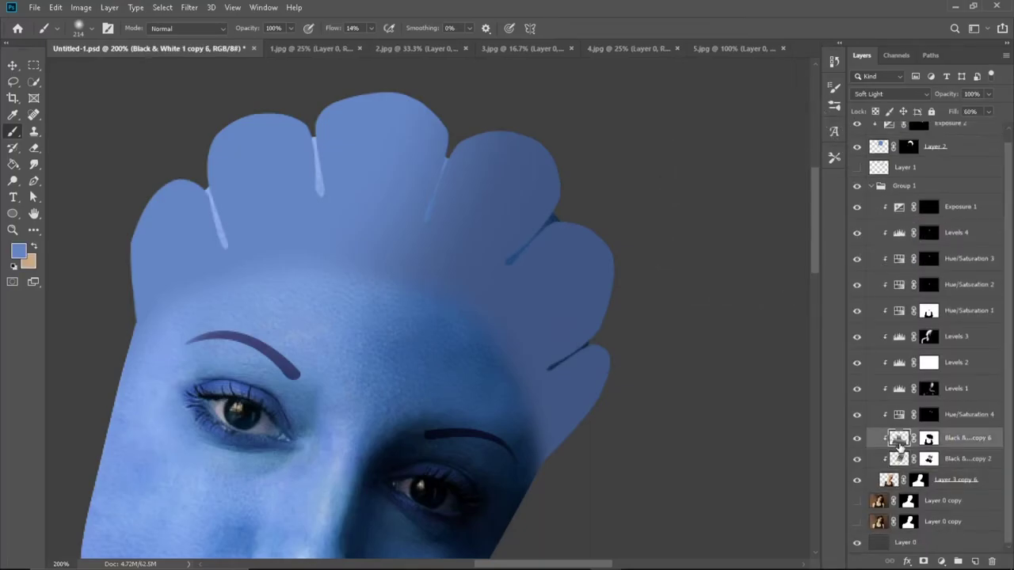
# Step: Duplicate the Black & White 1 texture layer above Layer 2 and give it a mask
pyautogui.moveTo(893, 470); pyautogui.dragTo(877, 127)
pyautogui.hotkey('ctrl', '1')
pyautogui.press('v')
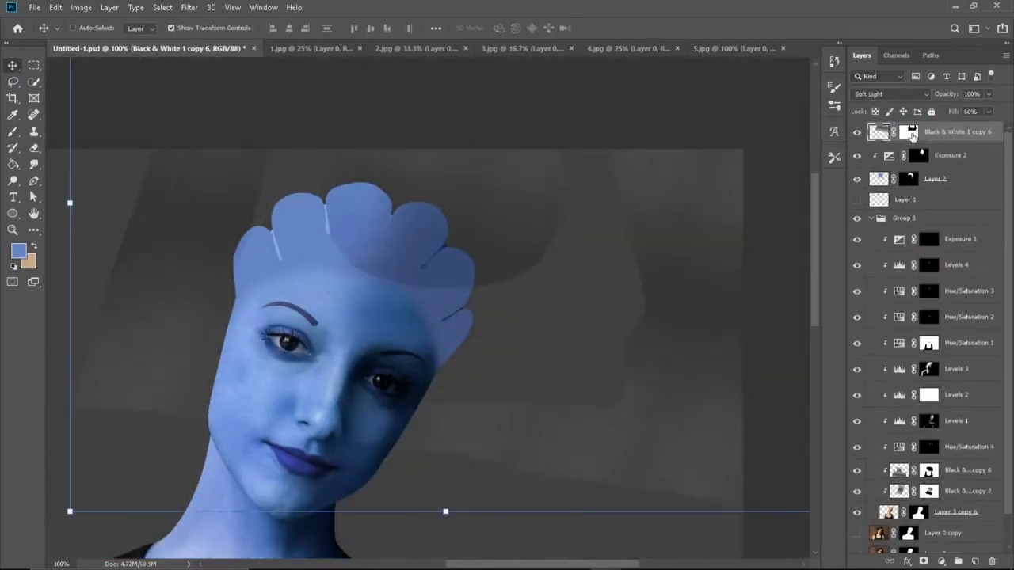
pyautogui.click(924, 561)
# Step: Scale the texture copy to 81.41% and warp its corners and lower edge around the crest
pyautogui.hotkey('ctrl', 't')
pyautogui.moveTo(339, 324); pyautogui.dragTo(407, 309)
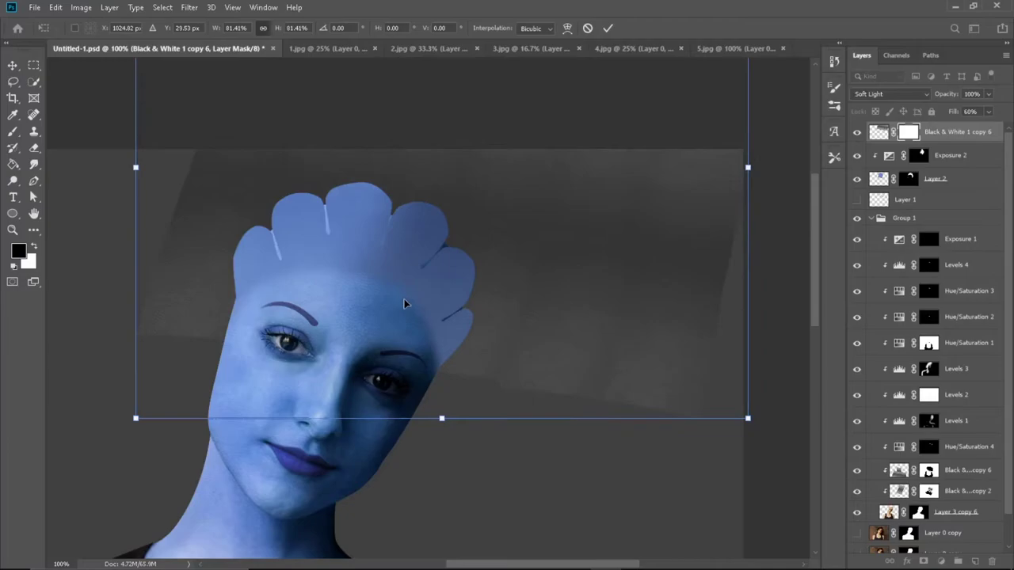
pyautogui.click(567, 28)
pyautogui.moveTo(123, 432); pyautogui.dragTo(174, 392)
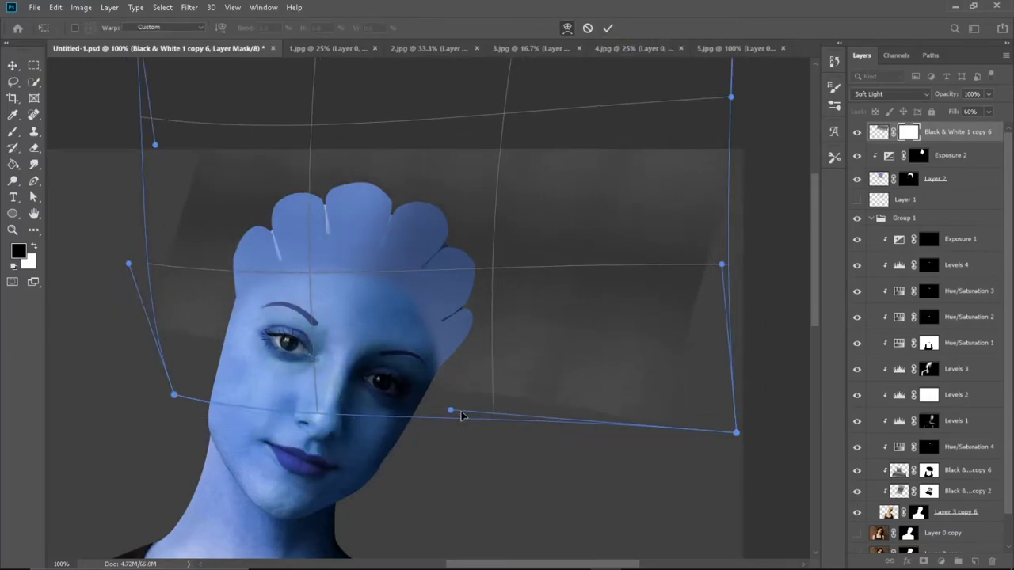
pyautogui.moveTo(452, 415); pyautogui.dragTo(323, 385)
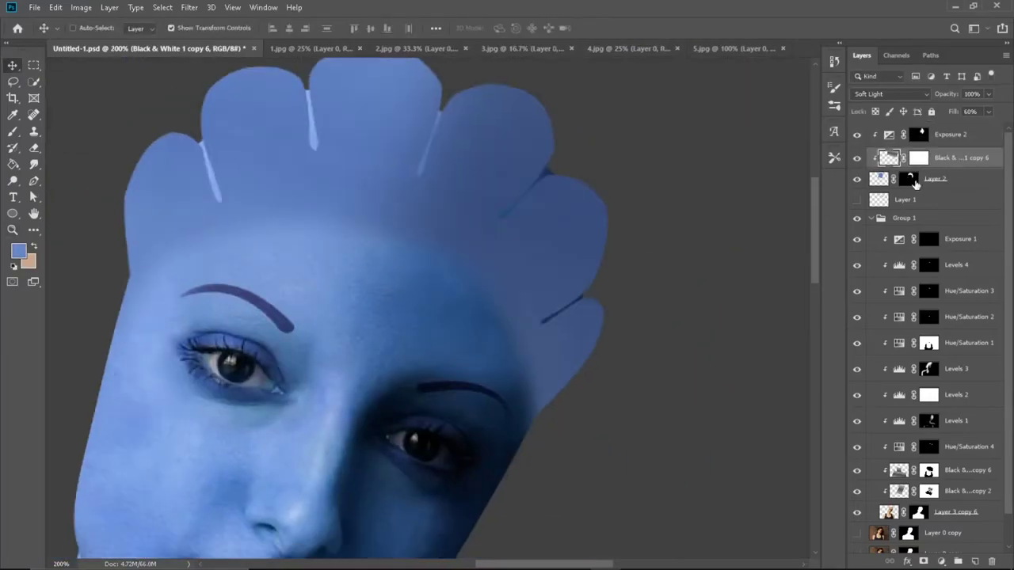
pyautogui.hotkey('ctrl', '-')
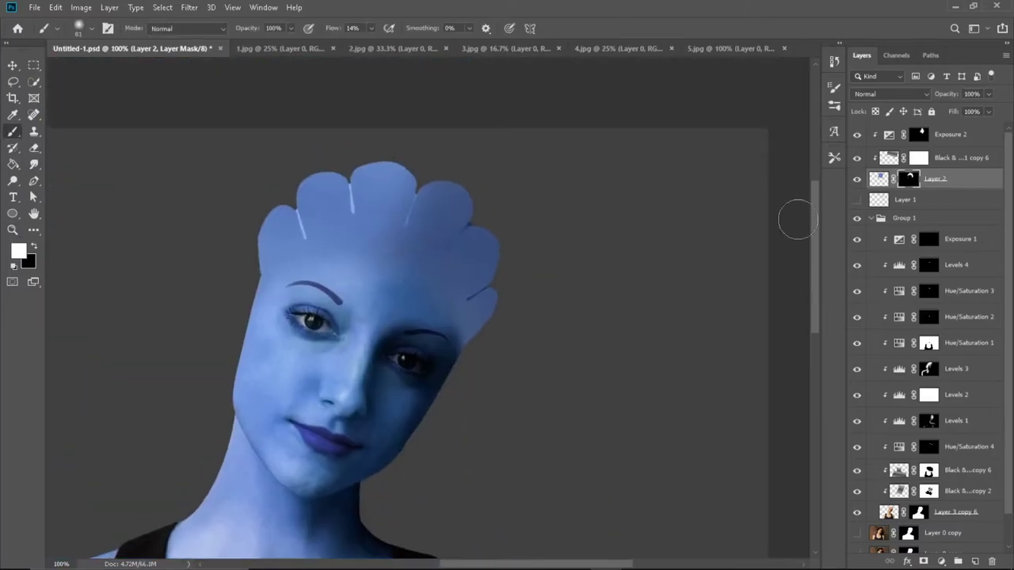
# Step: Add a Levels 5 adjustment above Exposure 2 with its mask inverted to black
pyautogui.click(950, 134)
pyautogui.click(941, 560)
pyautogui.click(931, 389)
pyautogui.hotkey('ctrl', 'i')
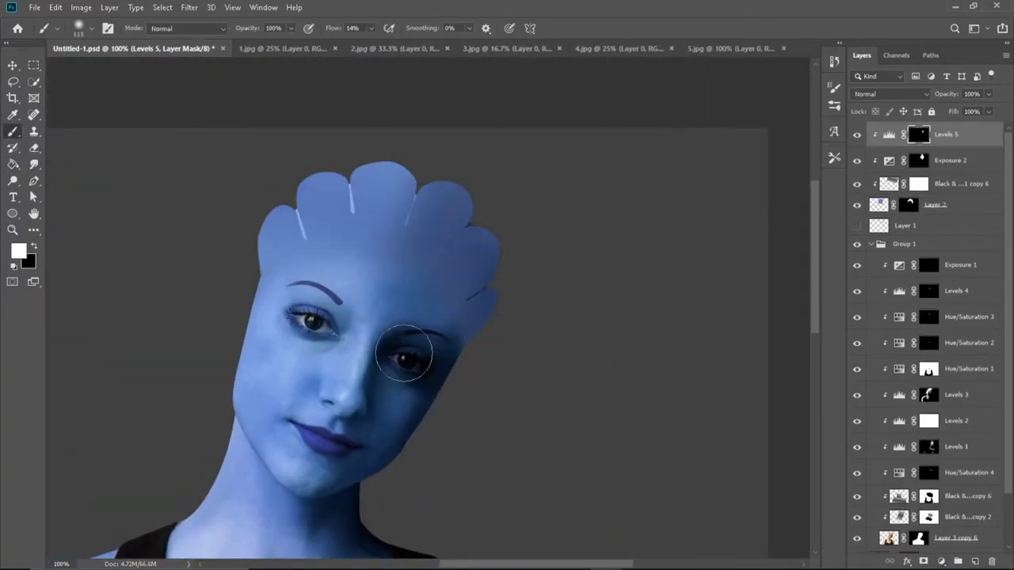
pyautogui.press('x')
# Step: Add a black-masked Exposure 3 adjustment and brush white near the right eye
pyautogui.click(941, 561)
pyautogui.click(931, 414)
pyautogui.hotkey('ctrl', 'i')
pyautogui.press('g')
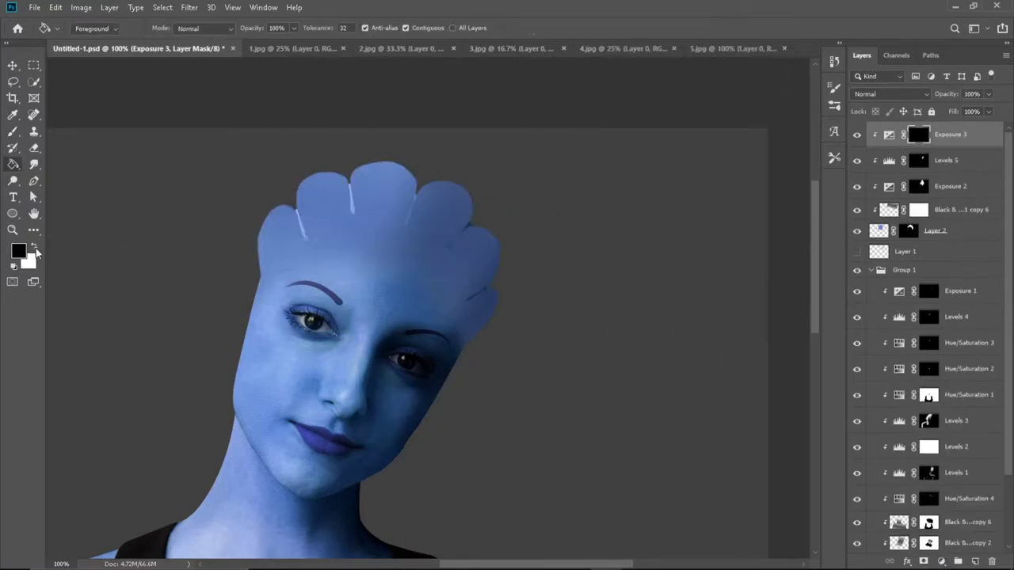
pyautogui.click(36, 252)
pyautogui.press('b')
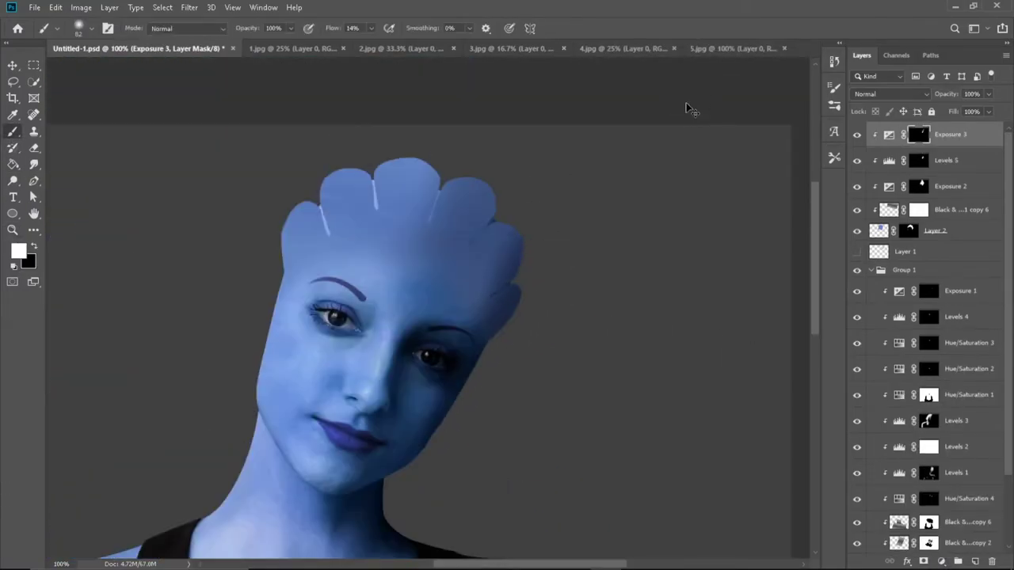
pyautogui.moveTo(505, 316)
pyautogui.mouseDown()
pyautogui.moveTo(538, 290)
pyautogui.moveTo(369, 198)
pyautogui.moveTo(355, 242)
pyautogui.moveTo(403, 366)
pyautogui.mouseUp()
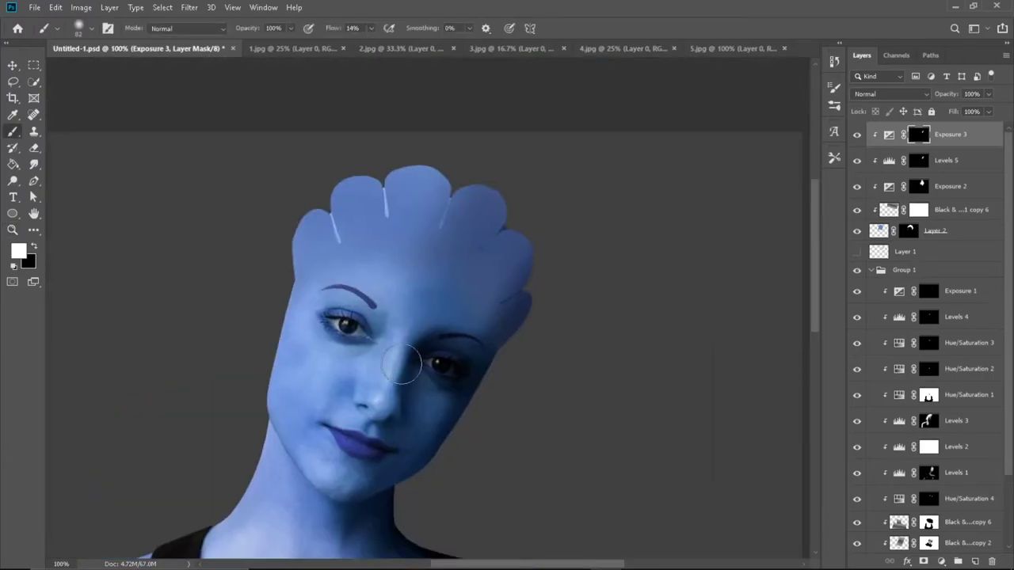
# Step: Add a black-masked Levels 6 adjustment and enlarge the brush
pyautogui.click(941, 561)
pyautogui.click(919, 385)
pyautogui.hotkey('ctrl', 'i')
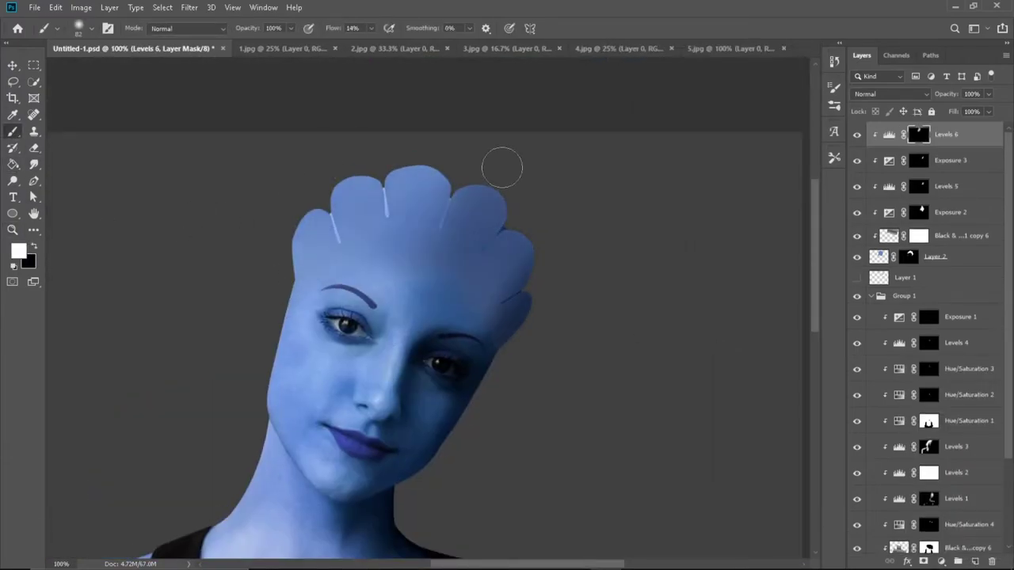
pyautogui.press(']')
pyautogui.press(']')
pyautogui.scroll(-1, 515, 378)
# Step: Add an Exposure 4 adjustment at −0.42 above the texture, invert its mask, and set Flow to 8%
pyautogui.click(958, 230)
pyautogui.click(941, 560)
pyautogui.click(922, 418)
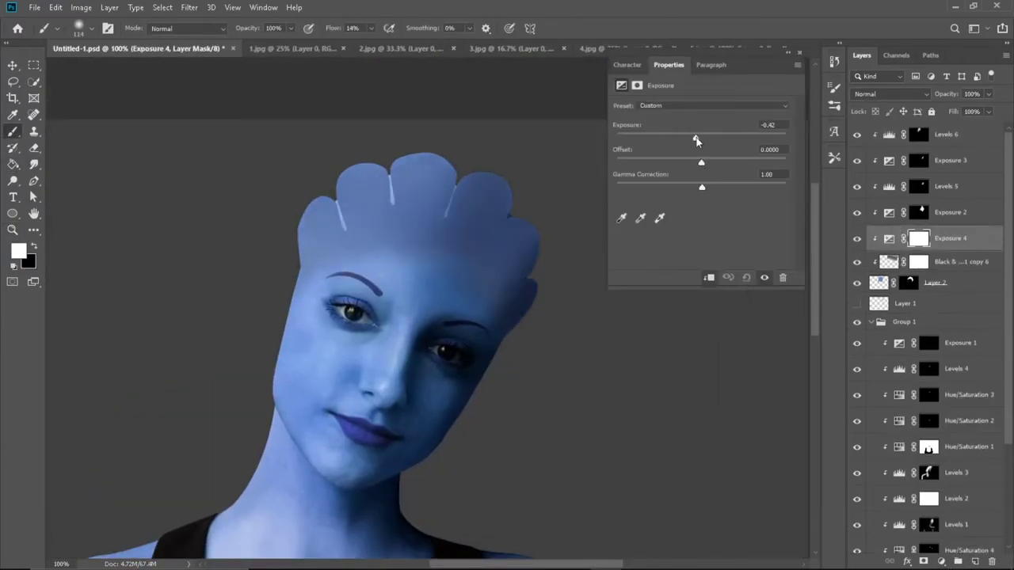
pyautogui.hotkey('ctrl', 'i')
pyautogui.press('x')
pyautogui.hotkey('ctrl', '+')
pyautogui.hotkey('ctrl', '+')
pyautogui.press('x')
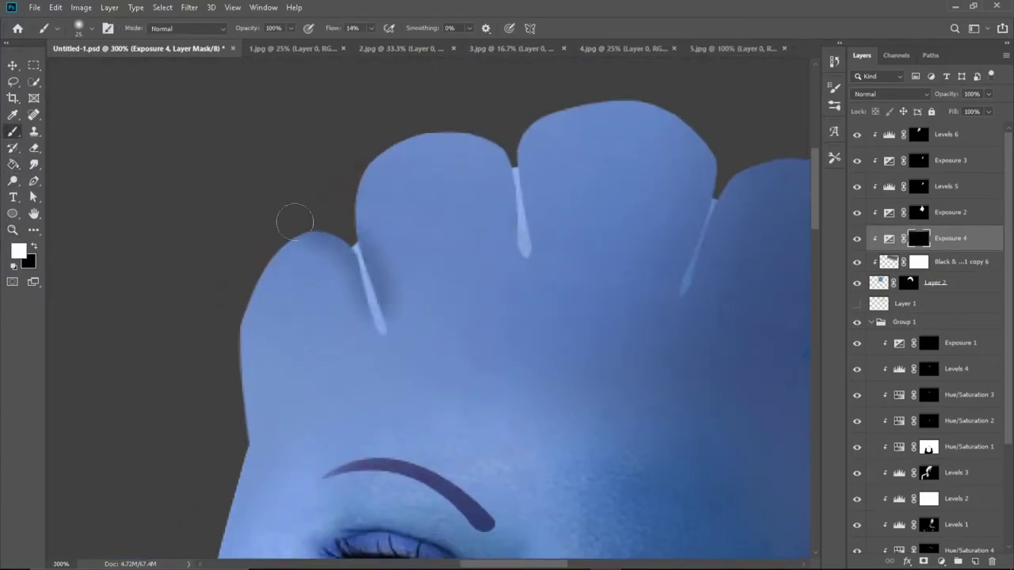
pyautogui.hotkey('shift', '0')
pyautogui.hotkey('shift', '8')
# Step: Brush white on the Exposure 4 mask along the crease between the right-hand lobes
pyautogui.hscroll(4, 301, 252)
pyautogui.scroll(3, 317, 249)
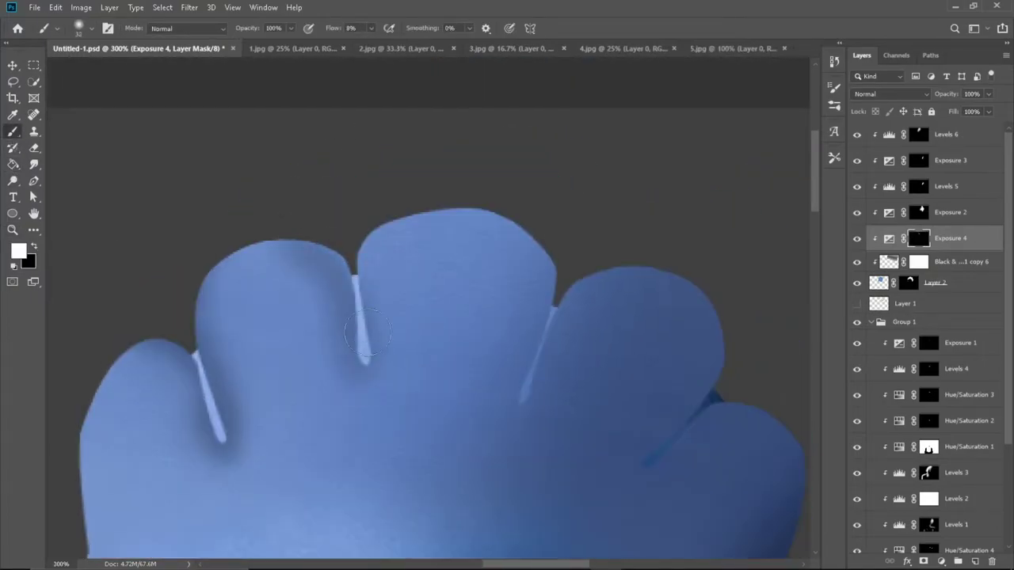
pyautogui.scroll(-2, 327, 247)
pyautogui.hscroll(3, 326, 247)
pyautogui.press(']')
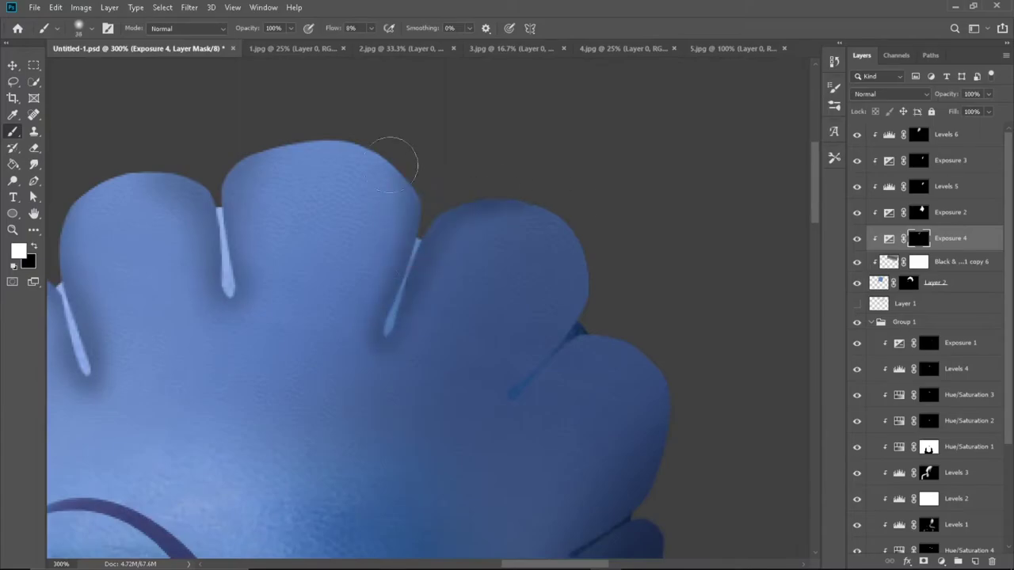
pyautogui.moveTo(660, 285); pyautogui.dragTo(443, 169)
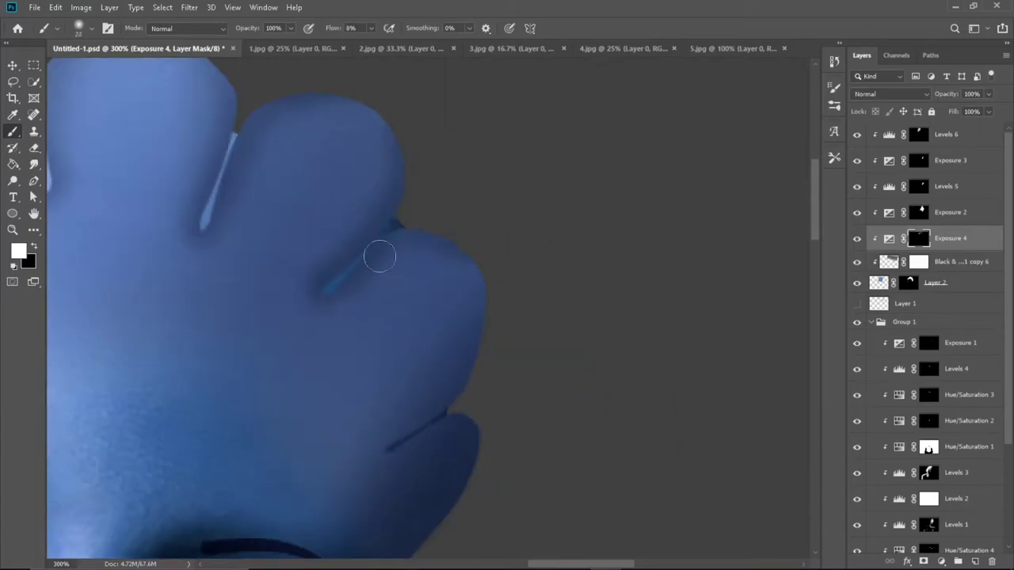
pyautogui.scroll(-3, 443, 349)
pyautogui.moveTo(452, 264); pyautogui.dragTo(475, 265)
pyautogui.press('x')
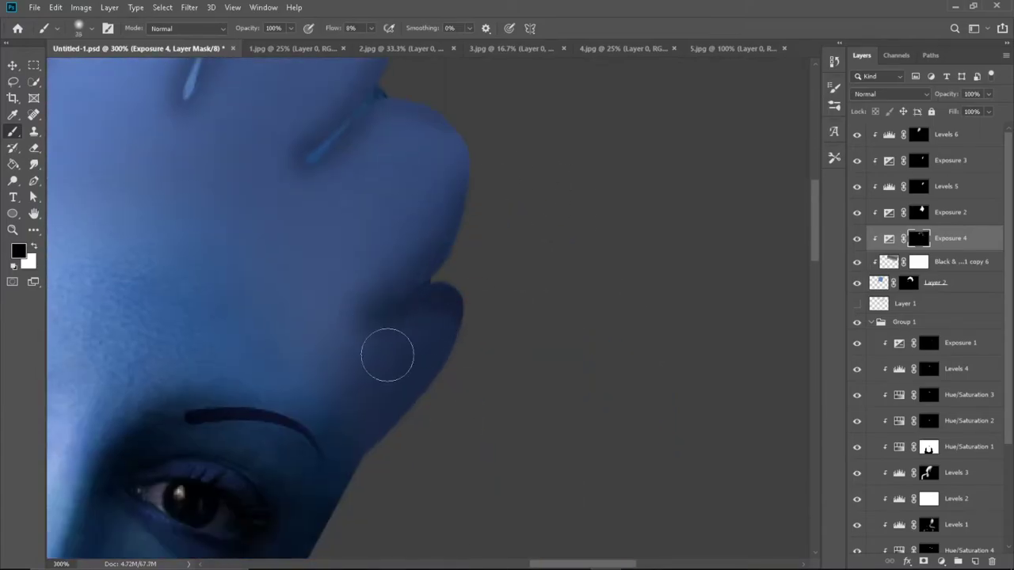
pyautogui.scroll(-2, 504, 343)
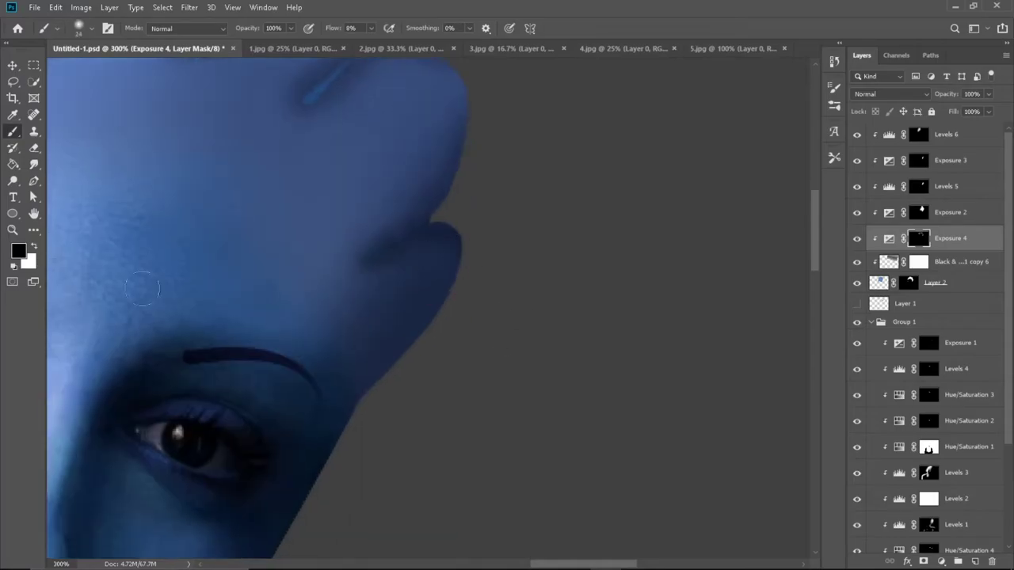
pyautogui.scroll(-3, 584, 299)
pyautogui.scroll(2, 289, 286)
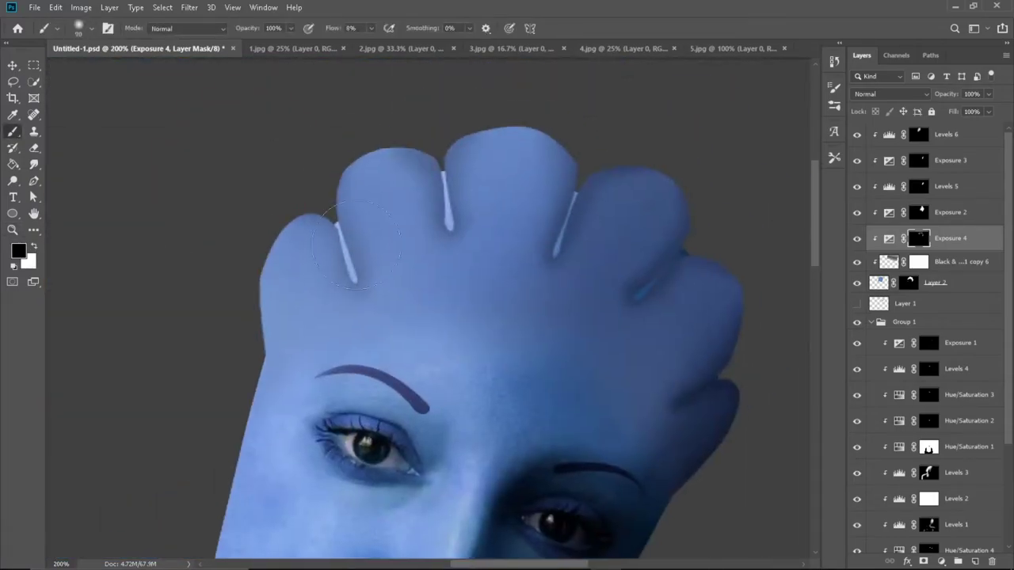
pyautogui.scroll(-3, 452, 272)
pyautogui.scroll(3, 453, 271)
pyautogui.press('x')
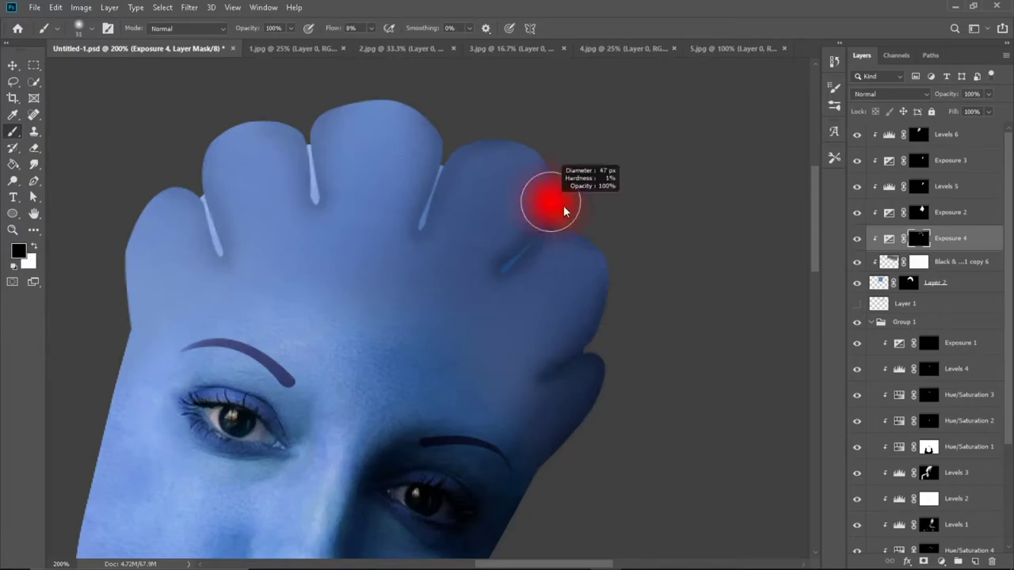
pyautogui.scroll(-2, 486, 261)
# Step: Continue softly shading the edges of the top and left crest lobes
pyautogui.press('z')
pyautogui.keyDown('alt'); pyautogui.click(279, 306); pyautogui.keyUp('alt')
pyautogui.press('b')
pyautogui.moveTo(279, 306); pyautogui.dragTo(418, 283)
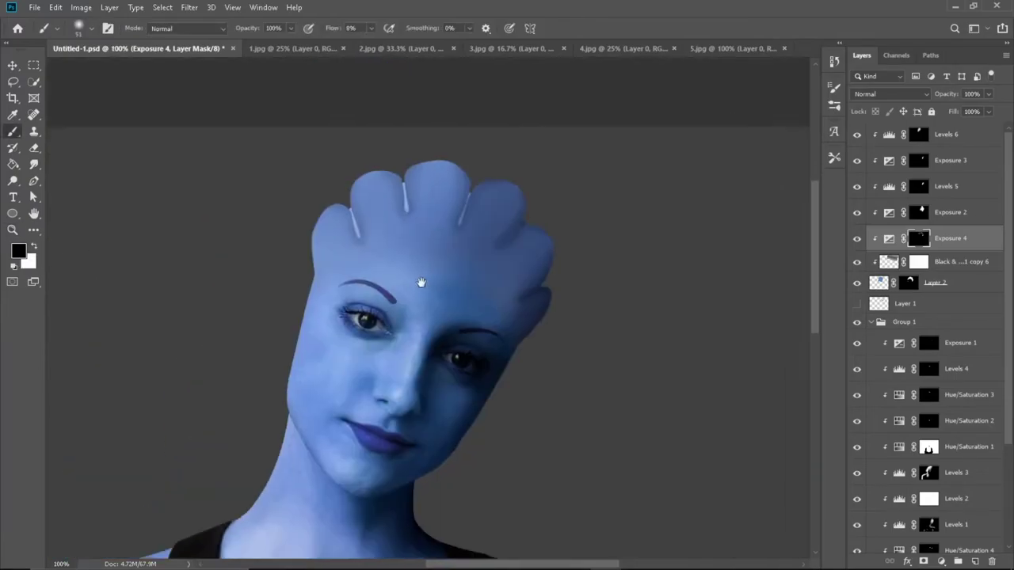
pyautogui.scroll(1, 452, 171)
pyautogui.moveTo(452, 172); pyautogui.dragTo(527, 204)
pyautogui.scroll(1, 527, 204)
pyautogui.click(34, 248)
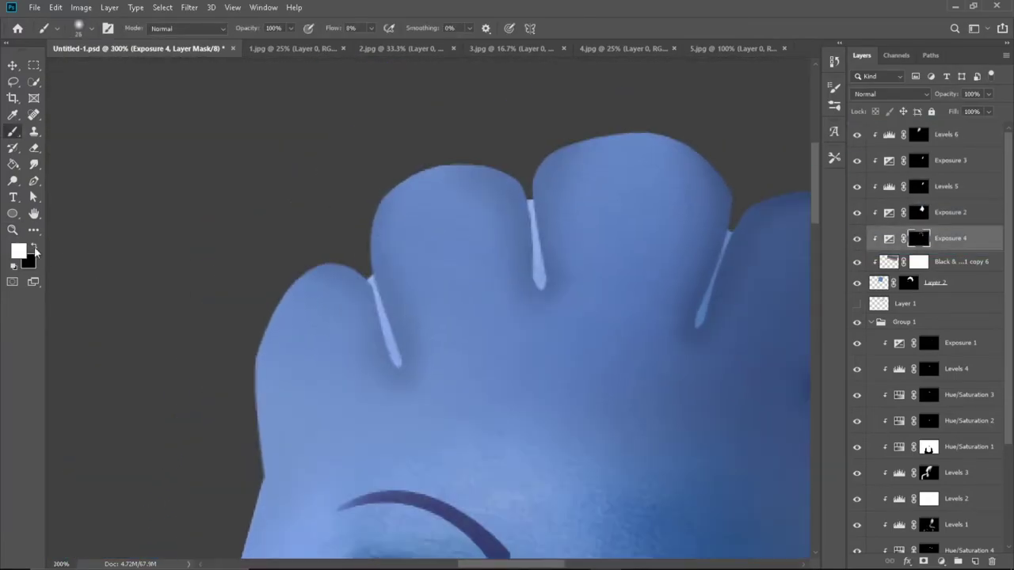
pyautogui.moveTo(405, 282); pyautogui.dragTo(287, 243)
pyautogui.moveTo(671, 301)
pyautogui.mouseDown()
pyautogui.moveTo(537, 270)
pyautogui.moveTo(462, 222)
pyautogui.mouseUp()
pyautogui.scroll(-1, 539, 235)
pyautogui.scroll(-1, 652, 301)
pyautogui.scroll(-1, 525, 319)
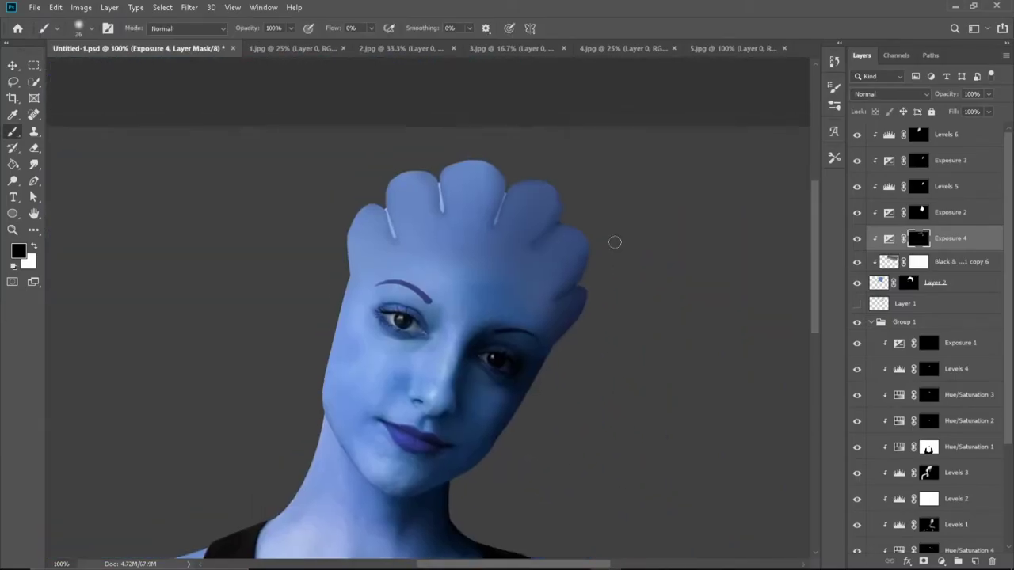
pyautogui.scroll(-1, 615, 241)
pyautogui.scroll(2, 444, 221)
pyautogui.scroll(-3, 885, 416)
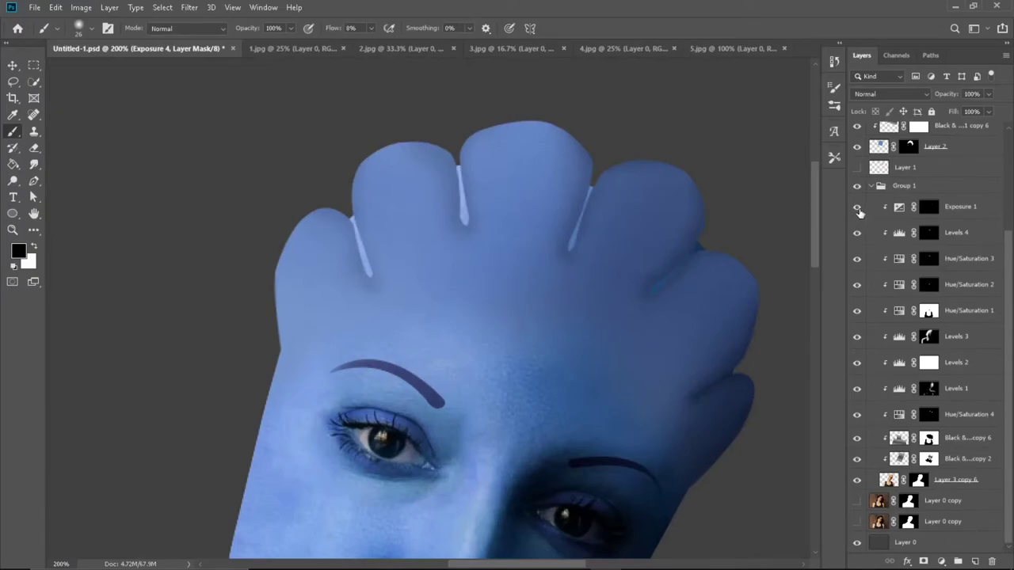
# Step: Add an Exposure 5 adjustment inside Group 1 with its mask inverted to black
pyautogui.hotkey('alt', '[')
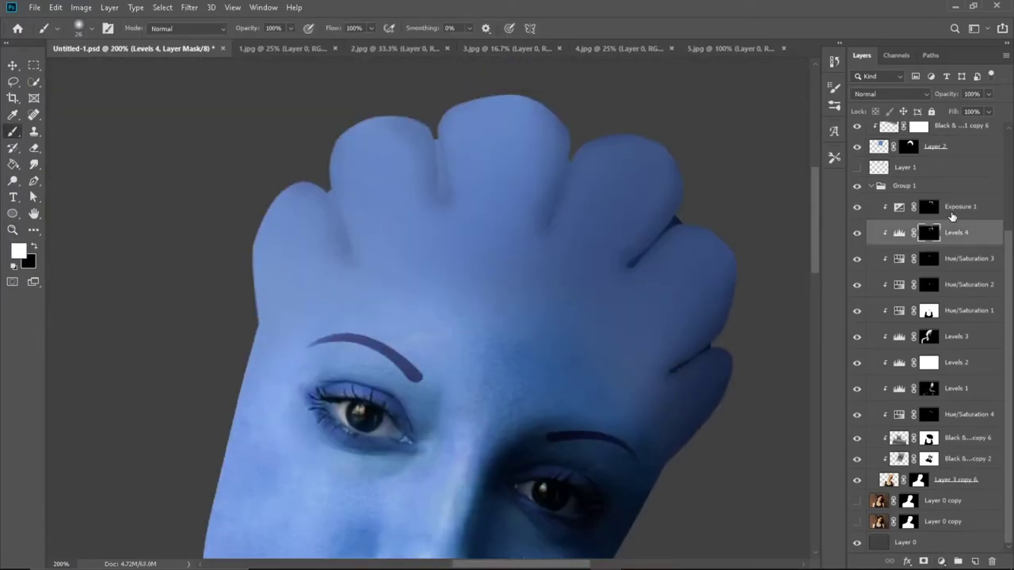
pyautogui.click(952, 216)
pyautogui.hotkey('ctrl', 'j')
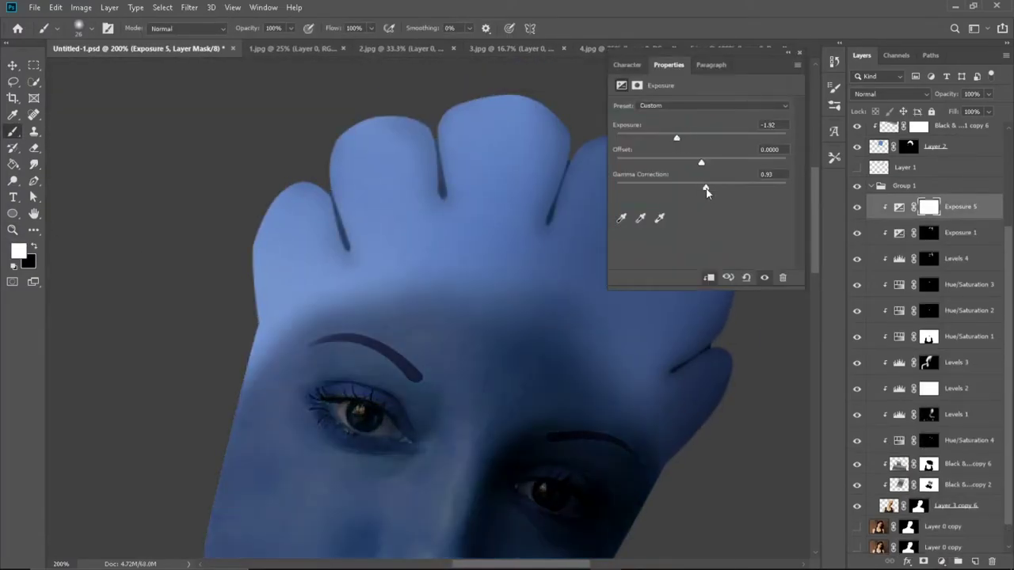
pyautogui.press('x')
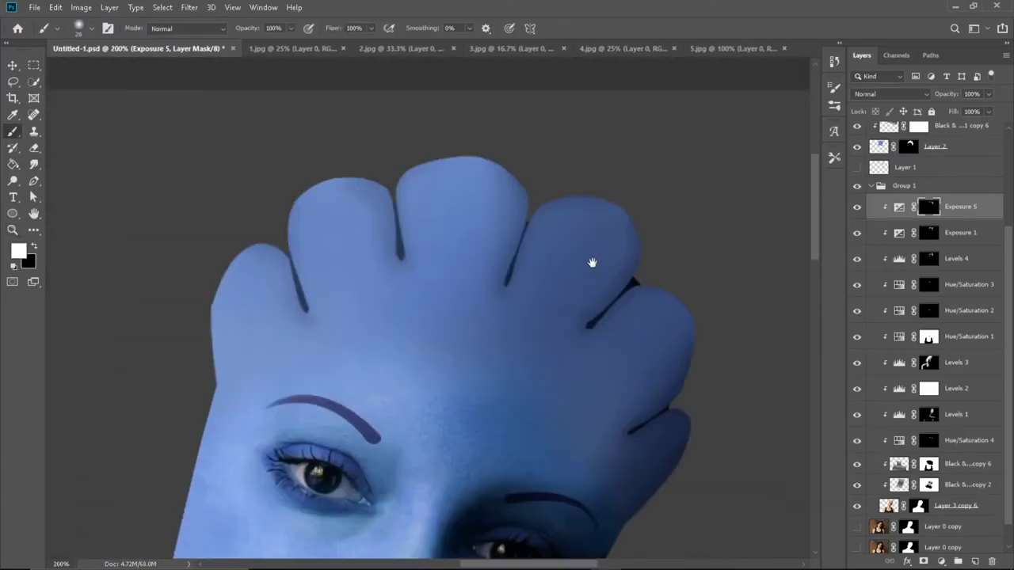
# Step: Select the Exposure 4 layer's mask and set the brush Flow to 40%
pyautogui.scroll(3, 934, 238)
pyautogui.click(966, 160)
pyautogui.click(950, 238)
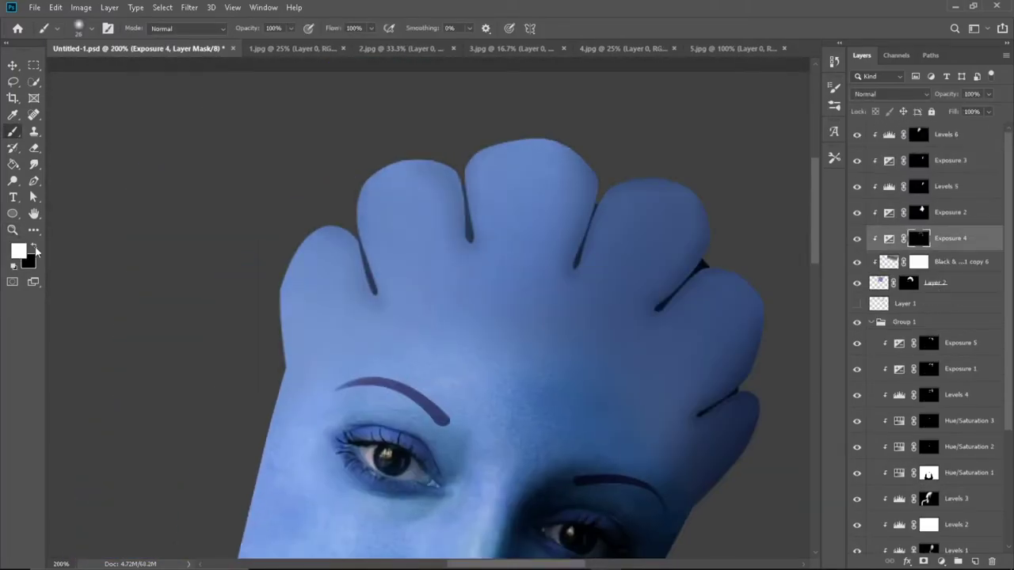
pyautogui.keyDown('alt'); pyautogui.scroll(1, 394, 288); pyautogui.keyUp('alt')
pyautogui.hotkey('shift', '4')
pyautogui.hscroll(3, 314, 196)
# Step: Add an Exposure adjustment layer above Levels 6 and nudge its exposure amount
pyautogui.hscroll(3, 364, 171)
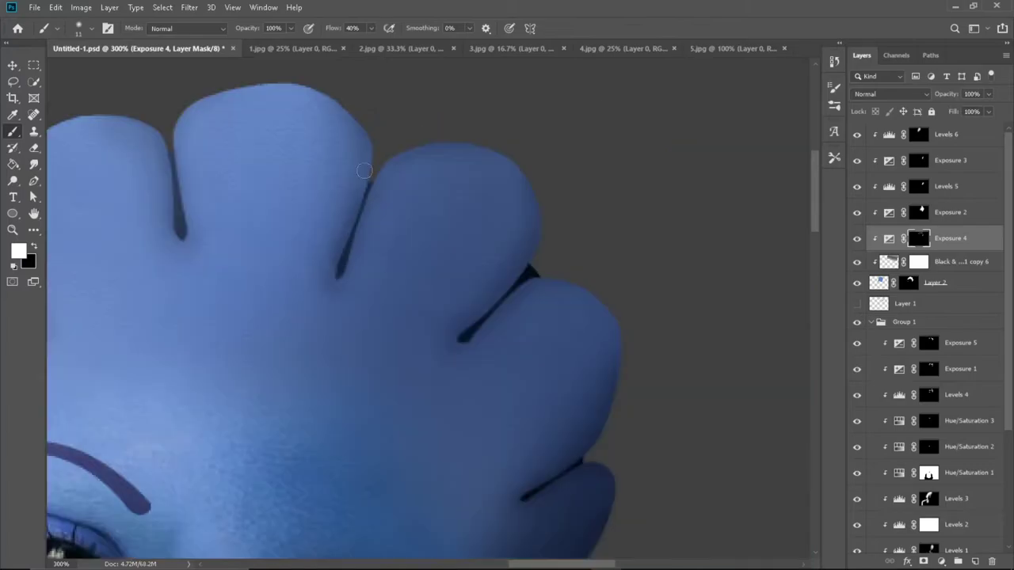
pyautogui.hscroll(2, 396, 277)
pyautogui.scroll(-3, 439, 301)
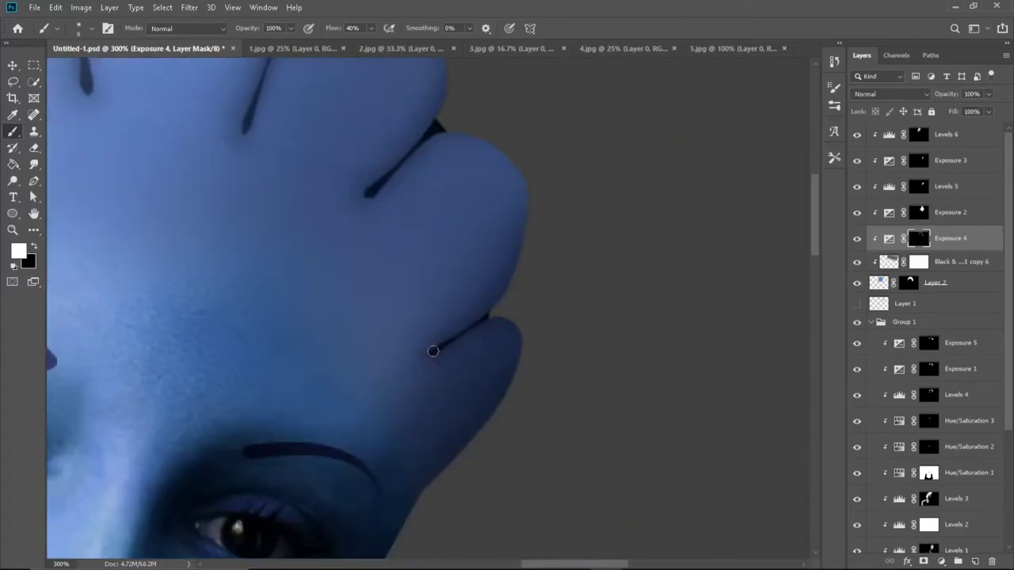
pyautogui.keyDown('alt'); pyautogui.scroll(-2, 432, 351); pyautogui.keyUp('alt')
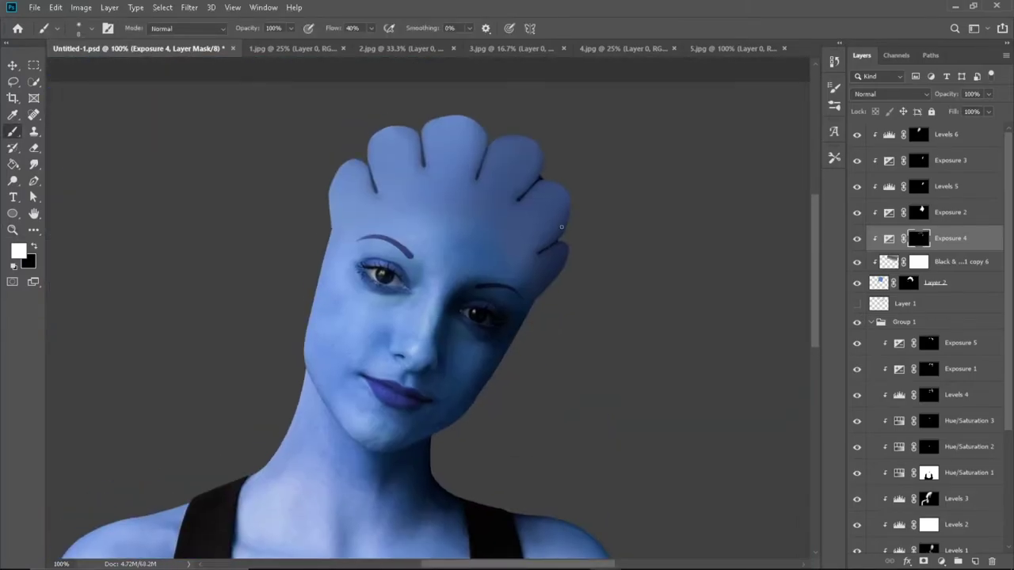
pyautogui.keyDown('alt'); pyautogui.scroll(2, 478, 268); pyautogui.keyUp('alt')
pyautogui.click(946, 134)
pyautogui.click(941, 561)
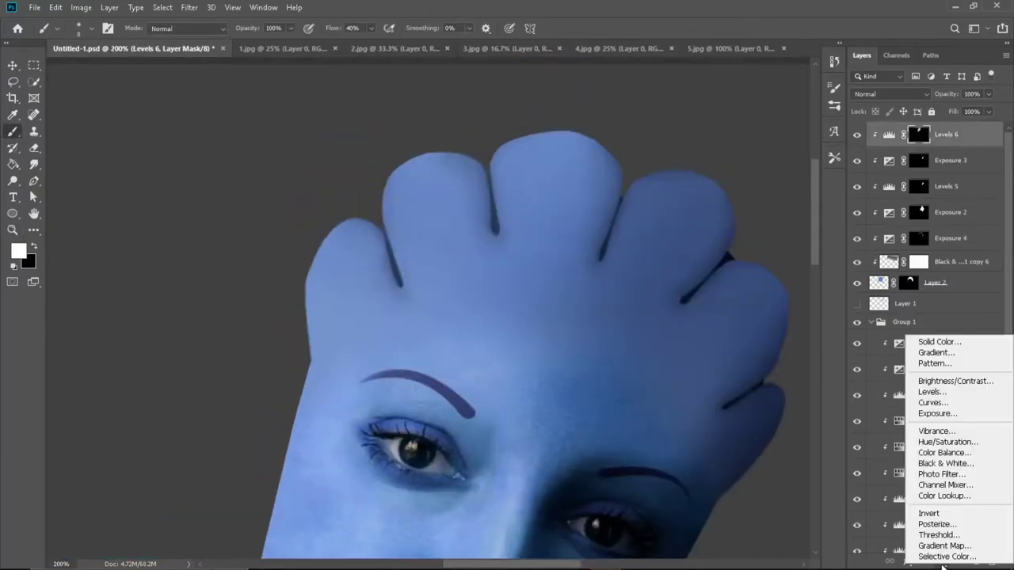
pyautogui.click(940, 415)
pyautogui.moveTo(702, 141); pyautogui.dragTo(710, 140)
# Step: Fill the Exposure 6 mask with black, then brush white at 3% flow over the crest lobes
pyautogui.press('g')
pyautogui.press('x')
pyautogui.click(244, 221)
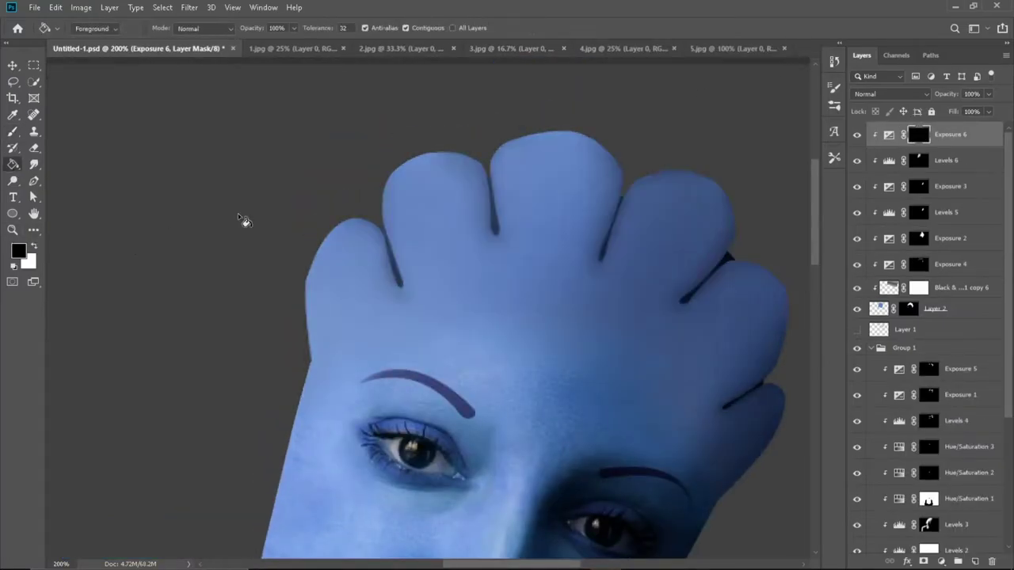
pyautogui.press('x')
pyautogui.press('b')
pyautogui.scroll(-2, 305, 255)
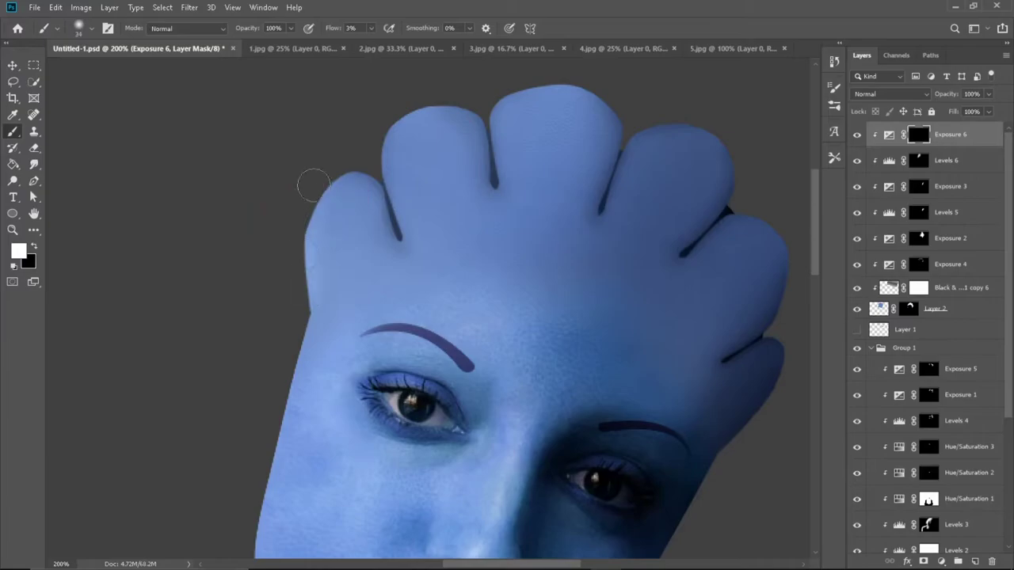
pyautogui.scroll(3, 396, 175)
pyautogui.hscroll(2, 412, 237)
pyautogui.press(']')
pyautogui.press(']')
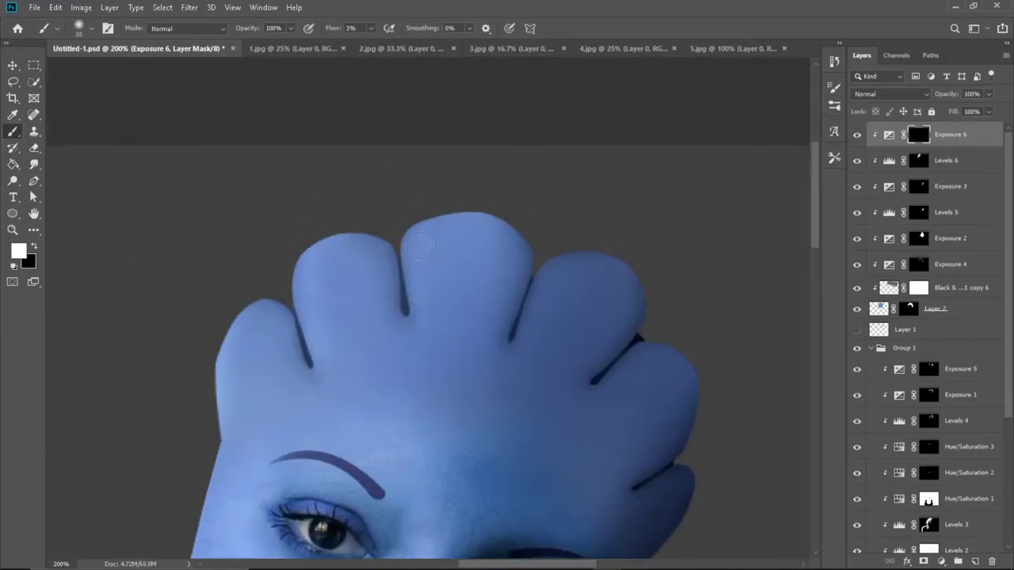
pyautogui.scroll(-1, 464, 184)
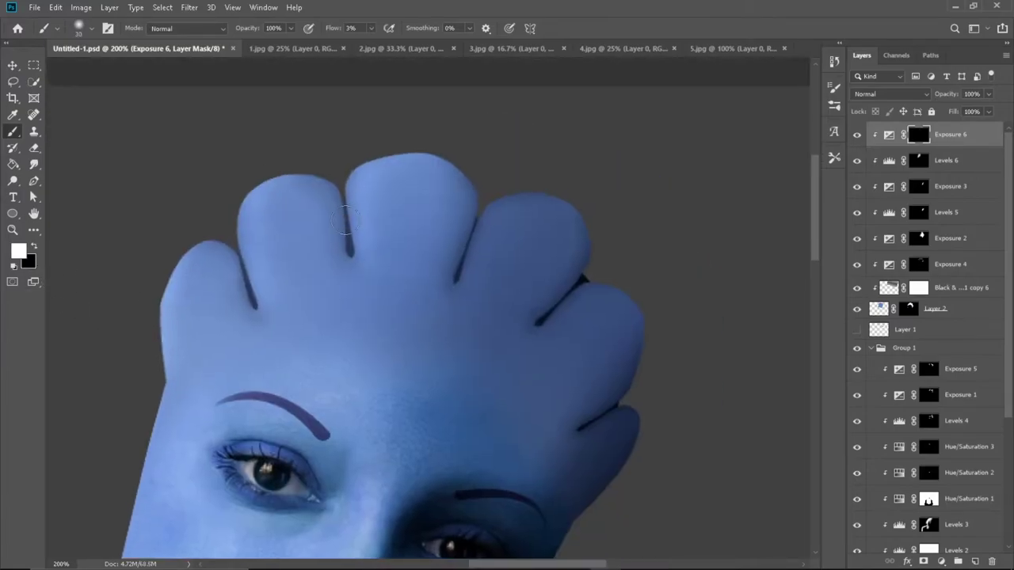
pyautogui.hscroll(2, 419, 274)
# Step: Refine the lobe shading with a smaller brush, then zoom out to review the whole head
pyautogui.press('x')
pyautogui.press('[')
pyautogui.press('[')
pyautogui.scroll(-3, 466, 253)
pyautogui.hscroll(2, 466, 254)
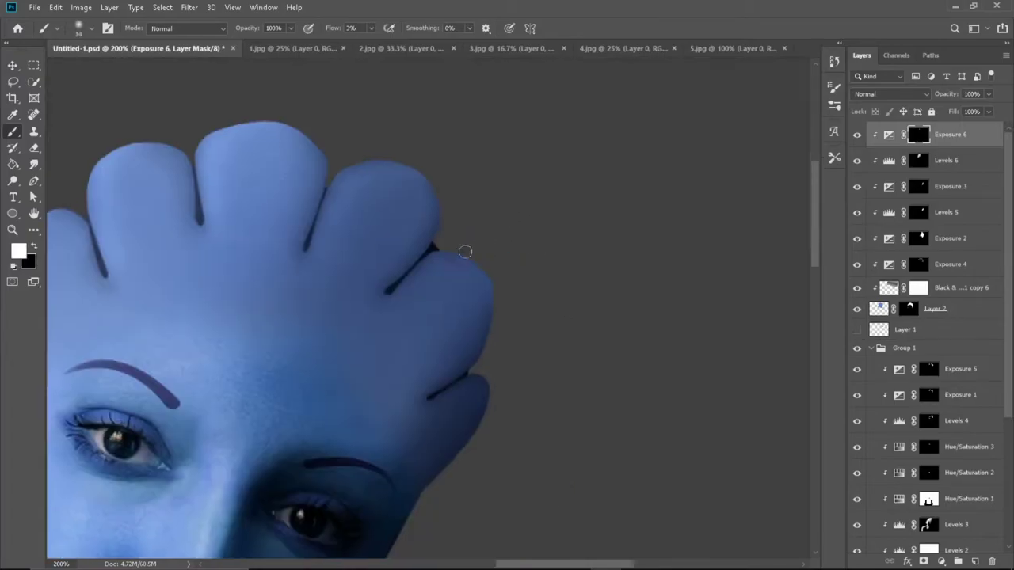
pyautogui.scroll(-1, 377, 297)
pyautogui.hscroll(1, 376, 297)
pyautogui.scroll(-3, 468, 285)
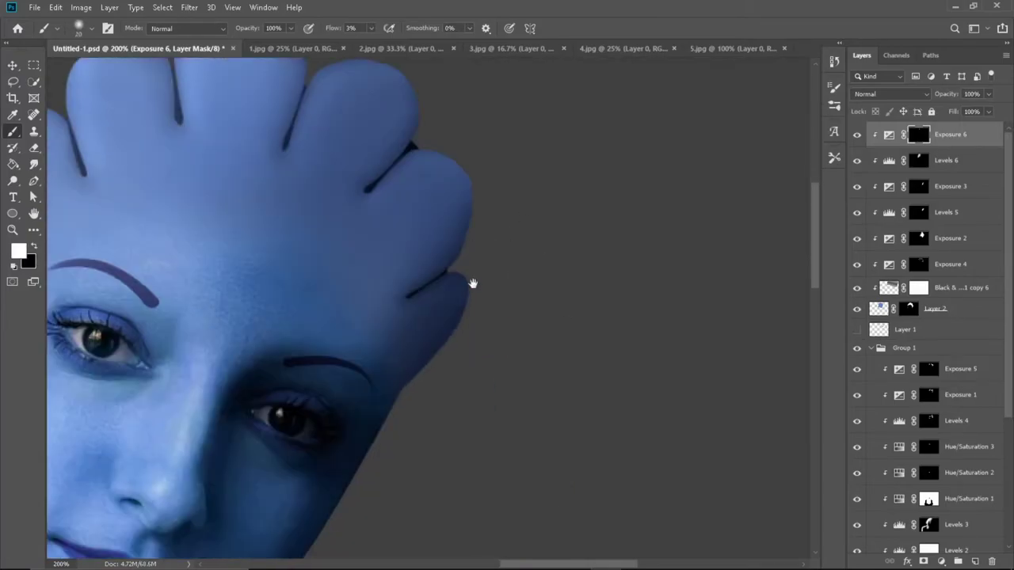
pyautogui.hotkey('ctrl', '-')
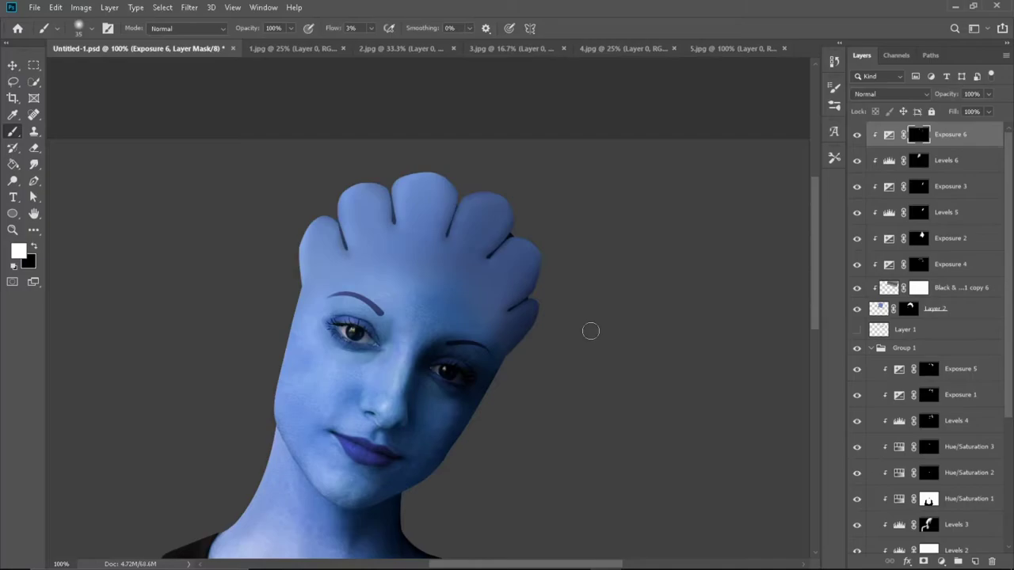
pyautogui.hotkey('ctrl', '+')
pyautogui.hotkey('ctrl', '-')
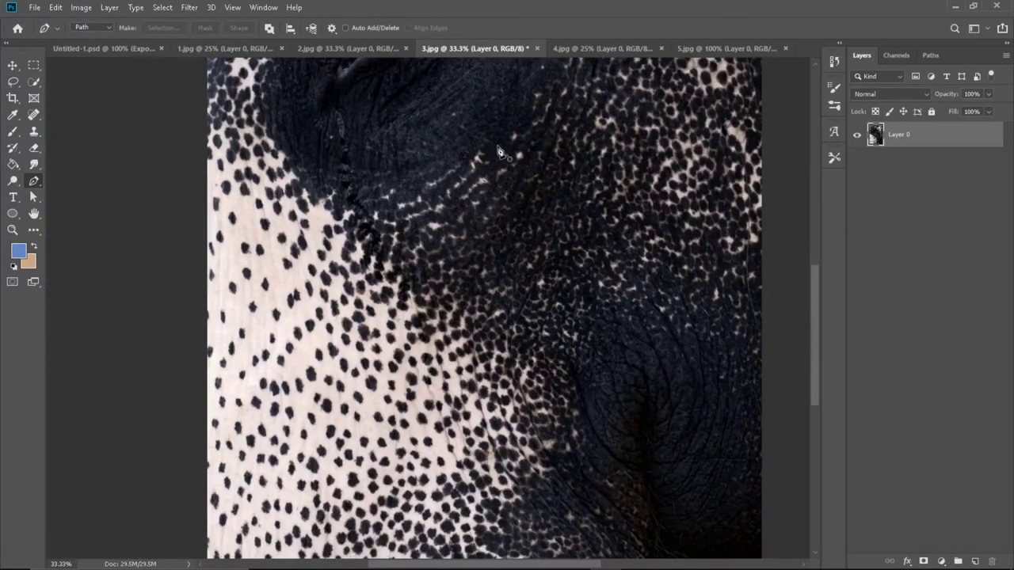
# Step: Lasso a patch of the spotted skin in 3.jpg onto its own layer with Black & White
pyautogui.press('l')
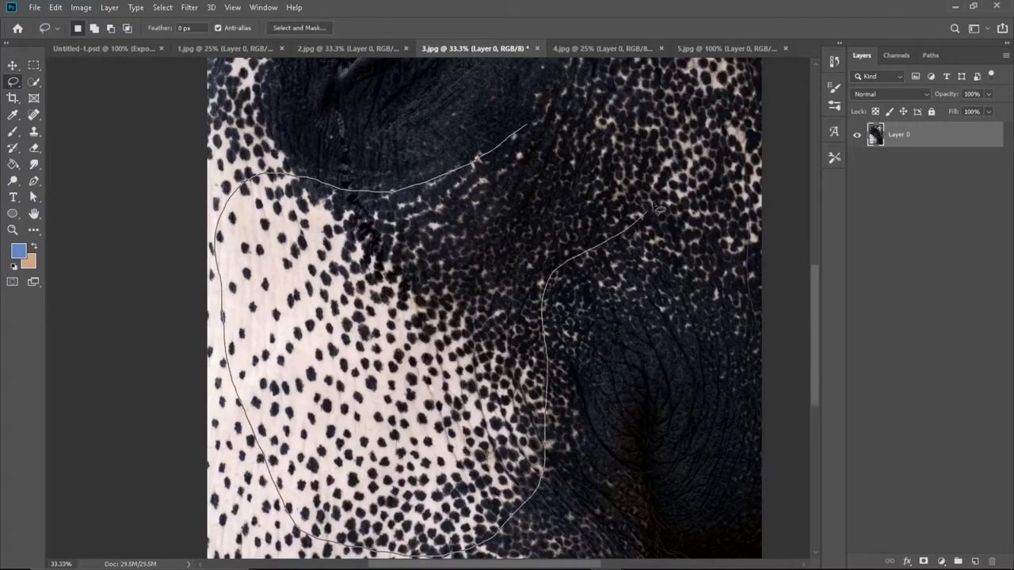
pyautogui.moveTo(656, 208); pyautogui.dragTo(527, 127)
pyautogui.hotkey('ctrl', '-')
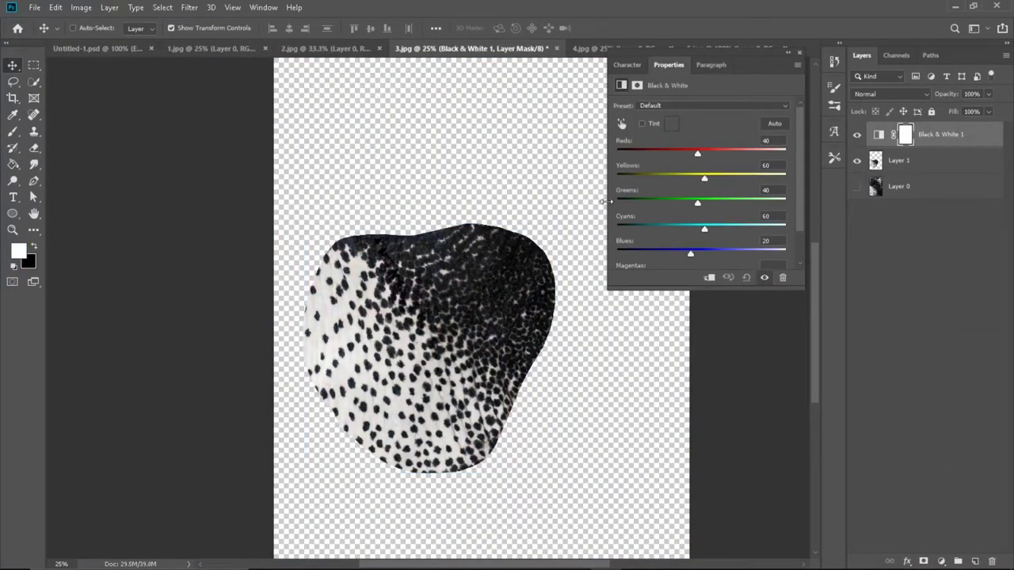
pyautogui.click(799, 53)
# Step: Try a Hue/Saturation adjustment shifted to hue -180, then discard it
pyautogui.click(943, 562)
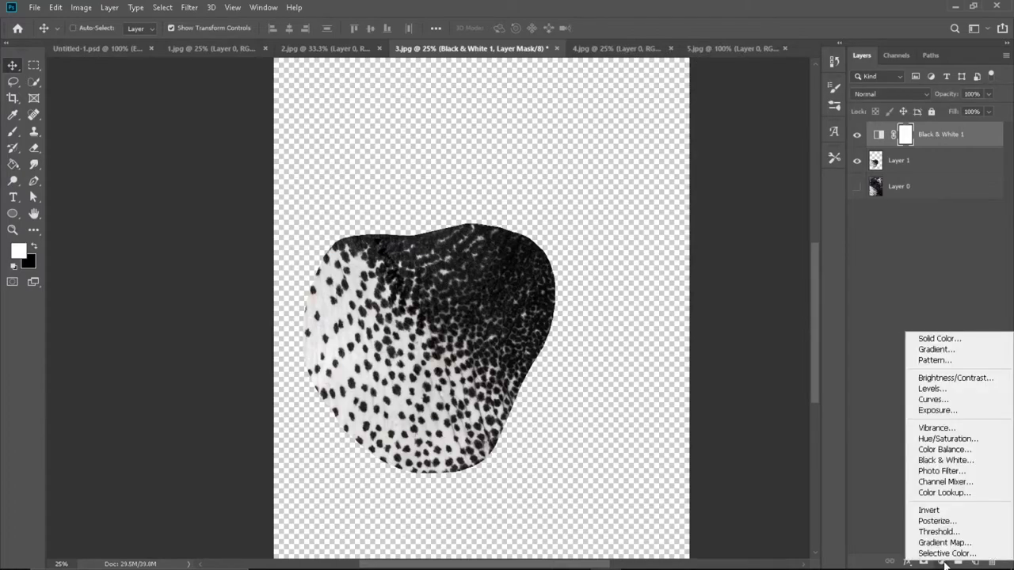
pyautogui.click(938, 440)
pyautogui.moveTo(701, 155); pyautogui.dragTo(601, 164)
pyautogui.click(782, 277)
pyautogui.click(942, 562)
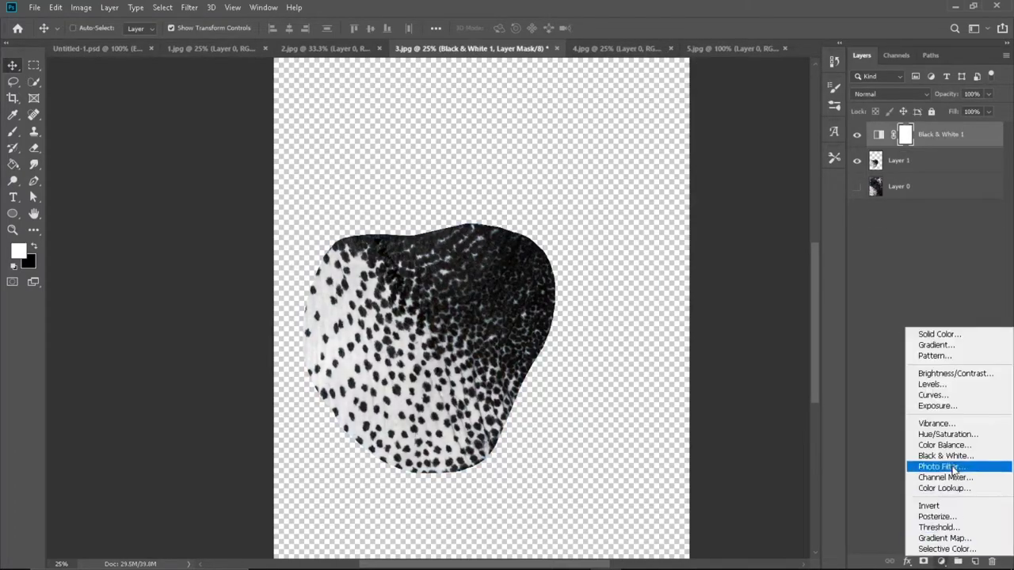
pyautogui.click(906, 282)
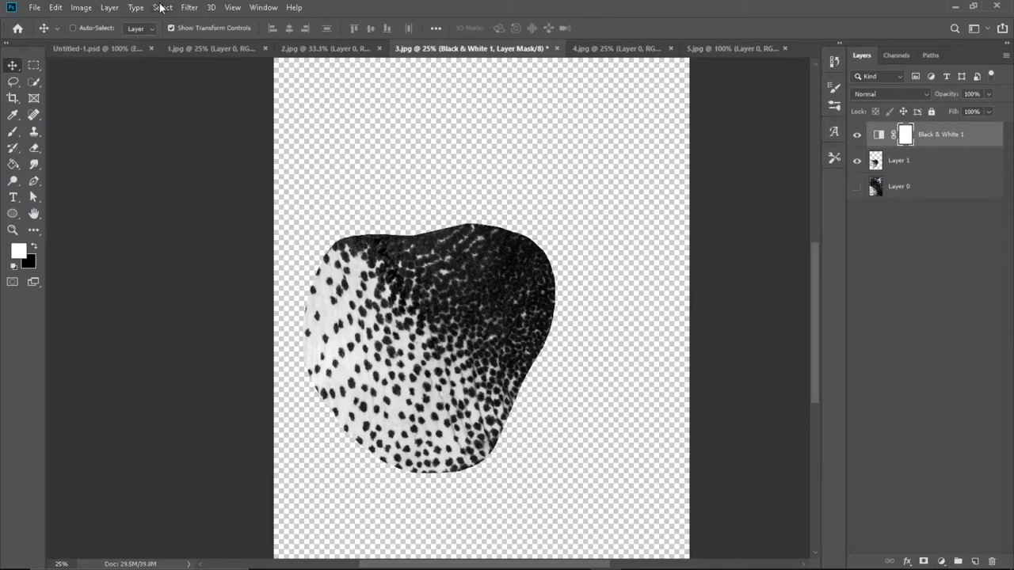
# Step: Select Layer 1's midtones with Color Range, starting the midtone range at 0
pyautogui.click(898, 160)
pyautogui.click(163, 7)
pyautogui.click(190, 163)
pyautogui.click(658, 90)
pyautogui.moveTo(623, 189); pyautogui.dragTo(565, 187)
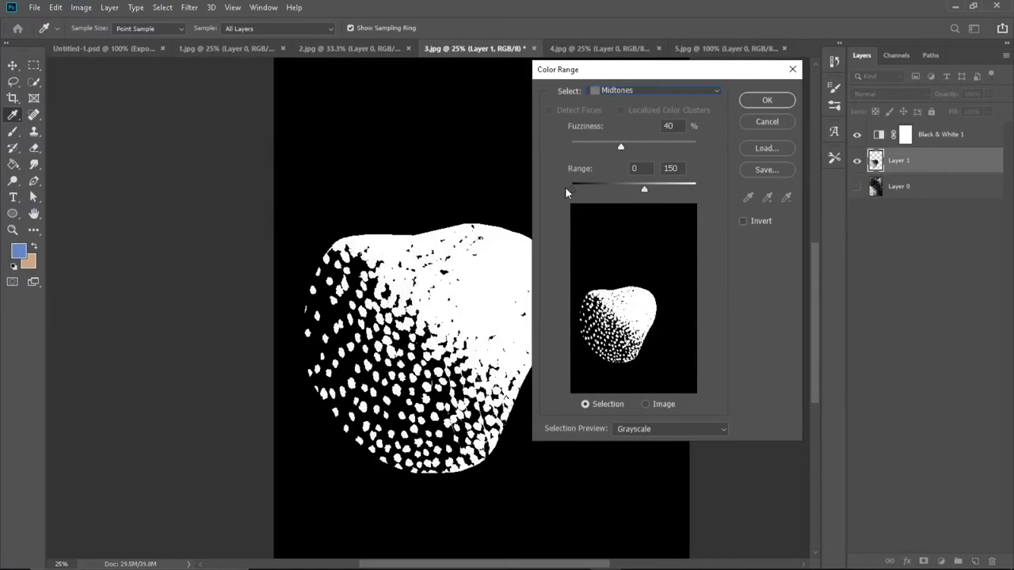
pyautogui.click(745, 102)
# Step: Add a light blue Solid Color fill layer over the midtone selection
pyautogui.click(19, 251)
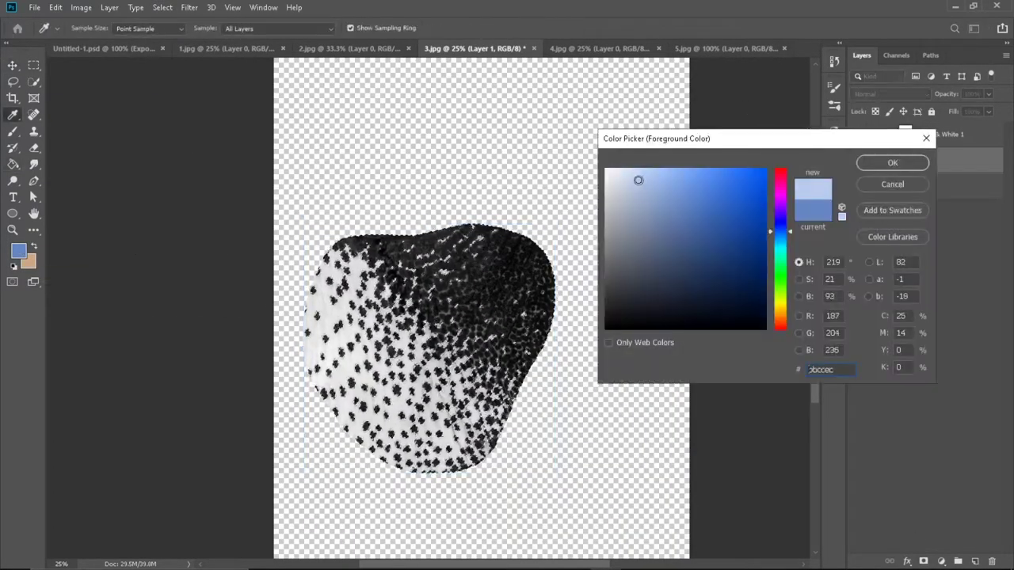
pyautogui.click(894, 163)
pyautogui.press('g')
pyautogui.click(497, 301)
pyautogui.click(940, 561)
pyautogui.click(935, 333)
# Step: Zoom in on the texture patch and merge the texture layers into one
pyautogui.press('Return')
pyautogui.press('z')
pyautogui.click(402, 355)
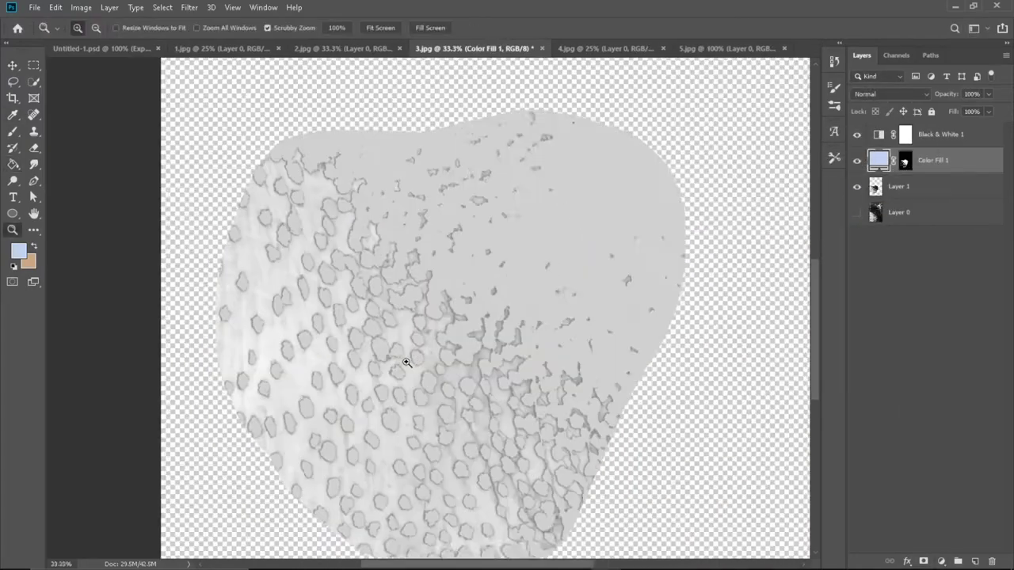
pyautogui.keyDown('alt'); pyautogui.click(405, 363); pyautogui.keyUp('alt')
pyautogui.press('g')
pyautogui.rightClick(934, 160)
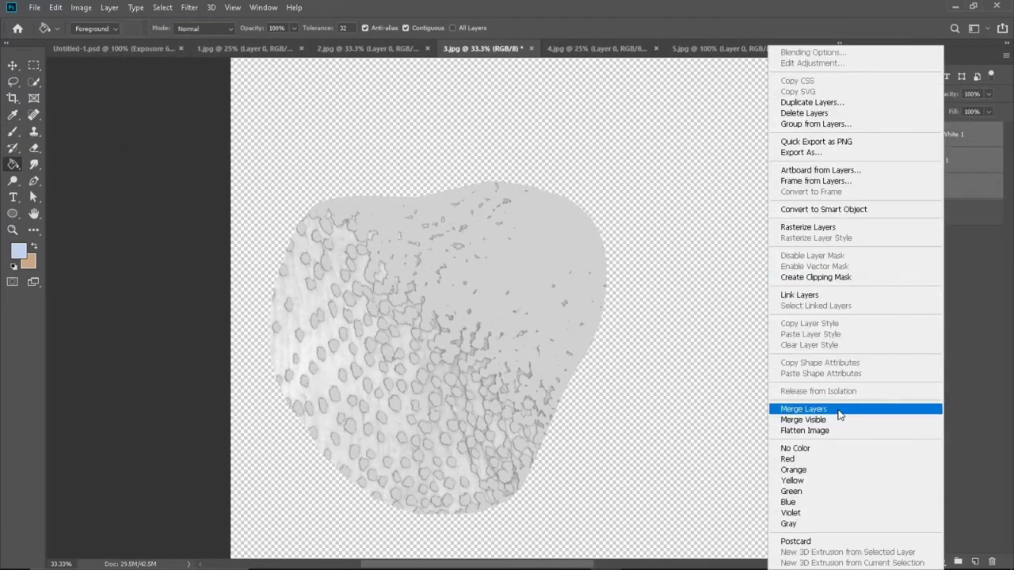
pyautogui.click(840, 411)
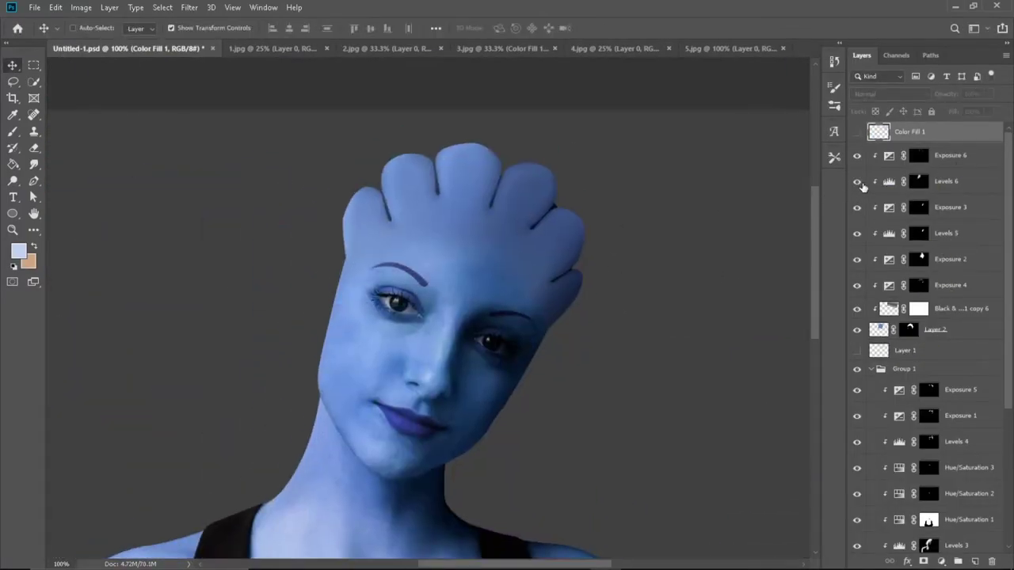
# Step: Select the Levels 6 mask with the brush and default white/black colours
pyautogui.click(863, 186)
pyautogui.press('b')
pyautogui.press('d')
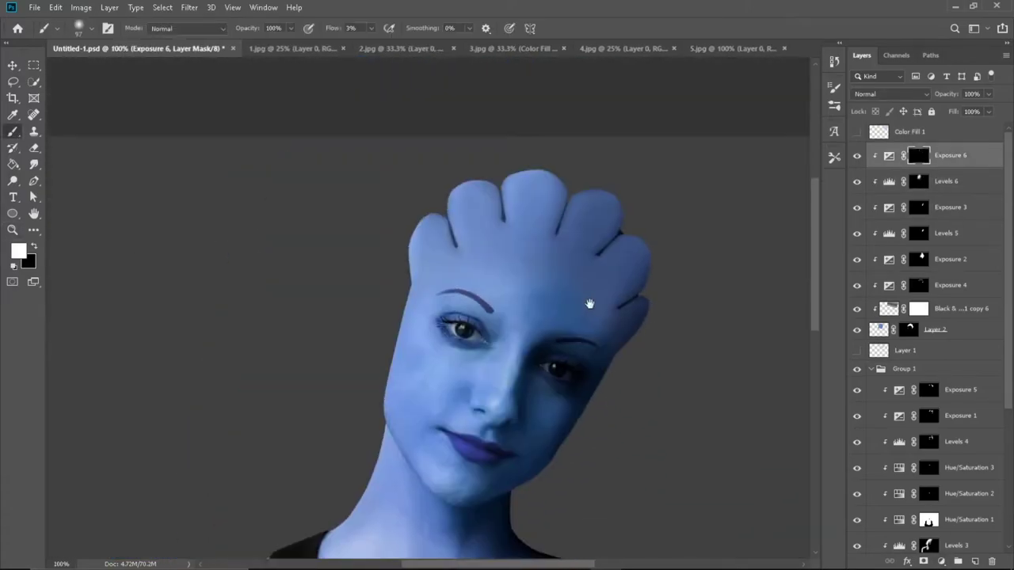
# Step: Add a colorized Hue/Saturation 5 layer (hue 221, saturation 30) and reveal Color Fill 1
pyautogui.click(940, 561)
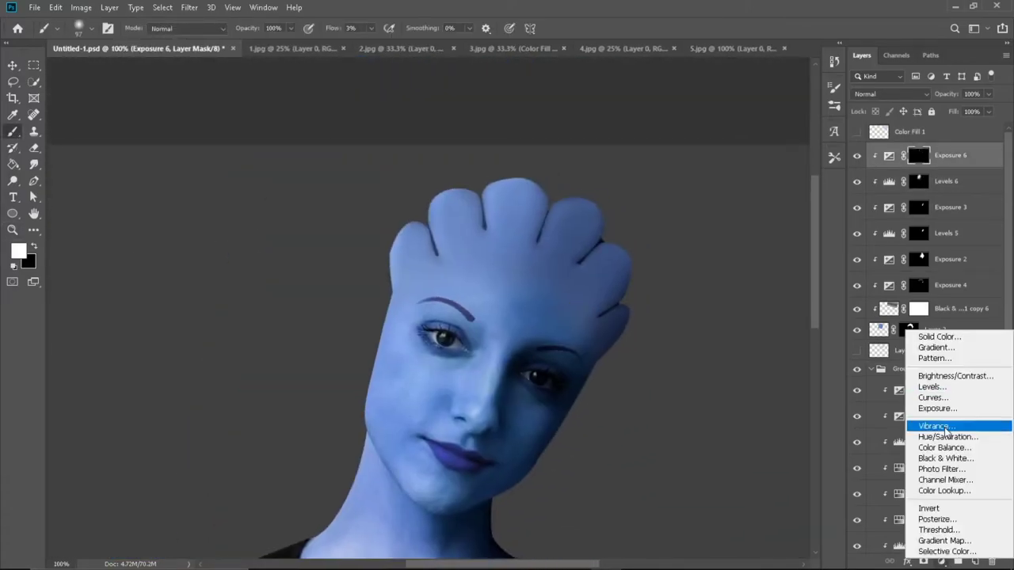
pyautogui.click(895, 423)
pyautogui.moveTo(710, 154)
pyautogui.mouseDown()
pyautogui.moveTo(735, 154)
pyautogui.moveTo(687, 182)
pyautogui.mouseUp()
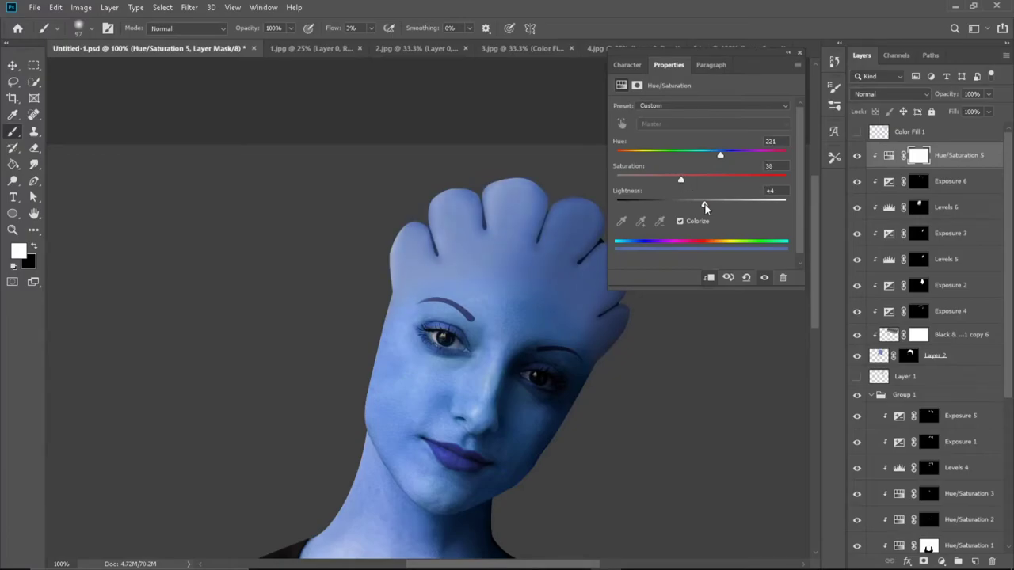
pyautogui.click(798, 52)
pyautogui.click(856, 156)
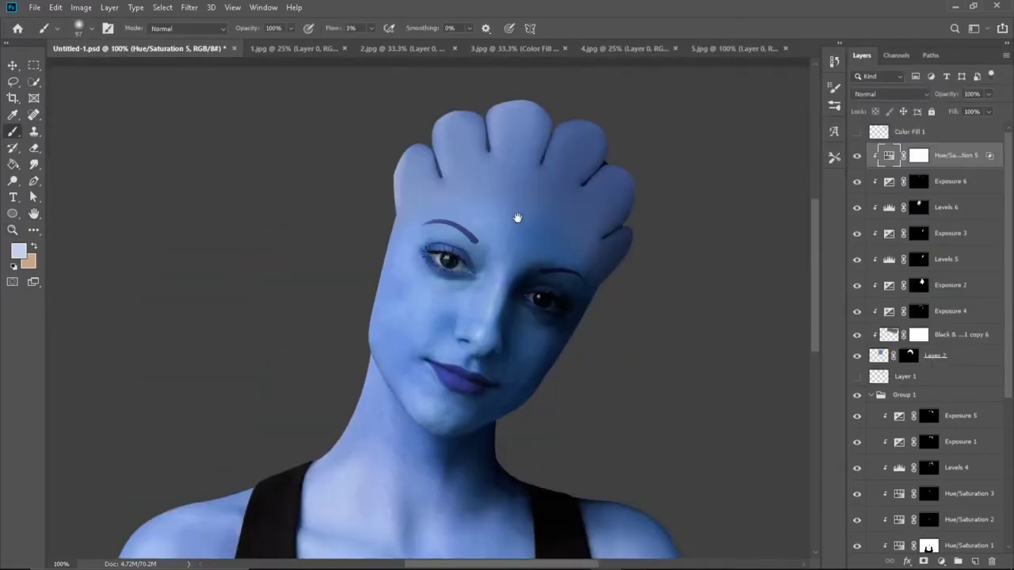
pyautogui.click(856, 131)
# Step: Move the spotted texture over the head, rotate it along the crest and scale it to 54%
pyautogui.press('v')
pyautogui.moveTo(729, 233); pyautogui.dragTo(495, 266)
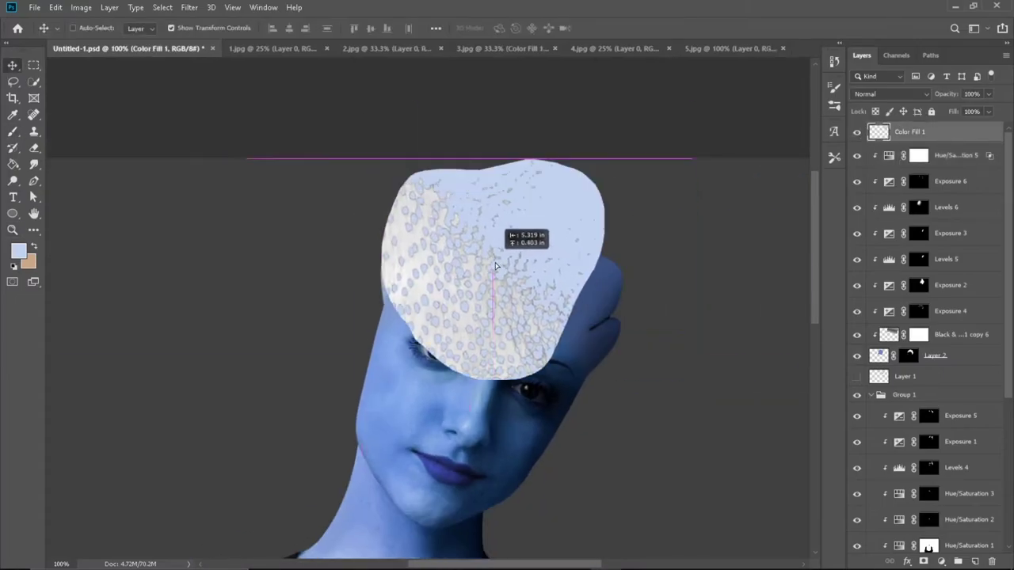
pyautogui.hotkey('ctrl', 't')
pyautogui.moveTo(645, 142)
pyautogui.mouseDown()
pyautogui.moveTo(347, 184)
pyautogui.moveTo(351, 204)
pyautogui.mouseUp()
pyautogui.moveTo(400, 253)
pyautogui.mouseDown()
pyautogui.moveTo(406, 262)
pyautogui.moveTo(460, 230)
pyautogui.mouseUp()
pyautogui.click(606, 30)
# Step: Duplicate and clip the texture, blend it in Soft Light with adjusted fill, then go to 3.jpg
pyautogui.hotkey('ctrl', 'j')
pyautogui.hotkey('ctrl', 't')
pyautogui.press('Return')
pyautogui.press('b')
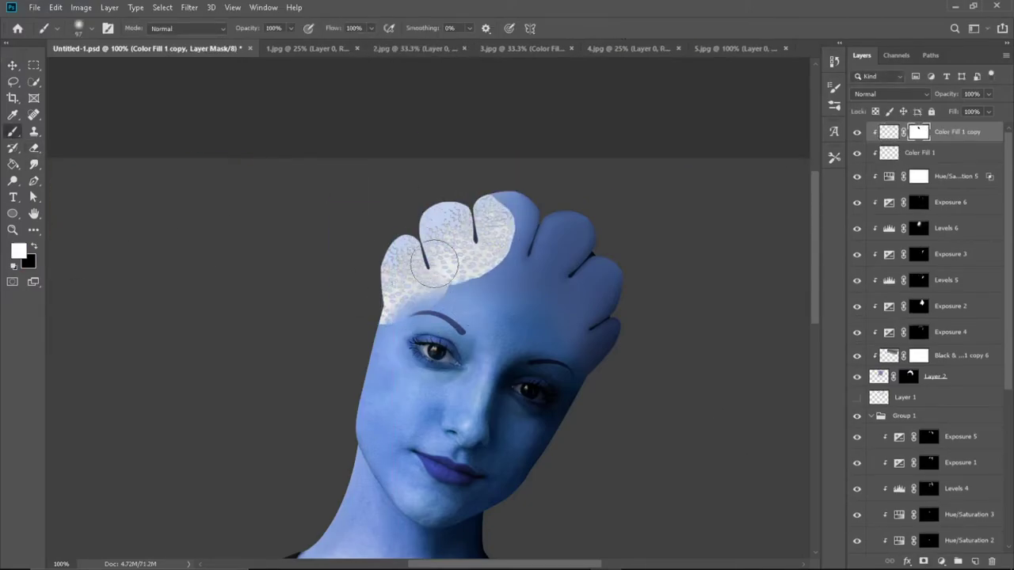
pyautogui.click(888, 93)
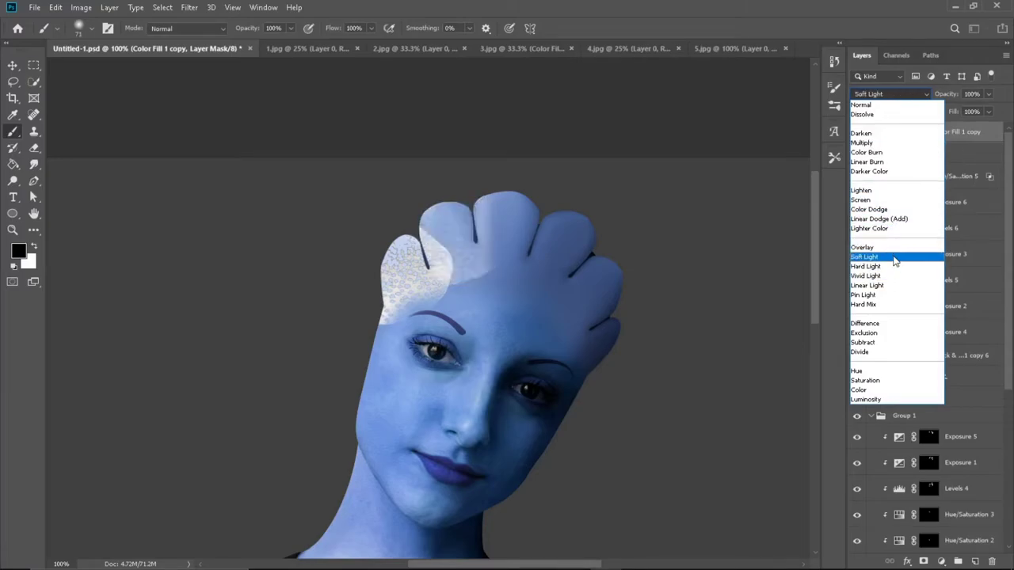
pyautogui.click(864, 257)
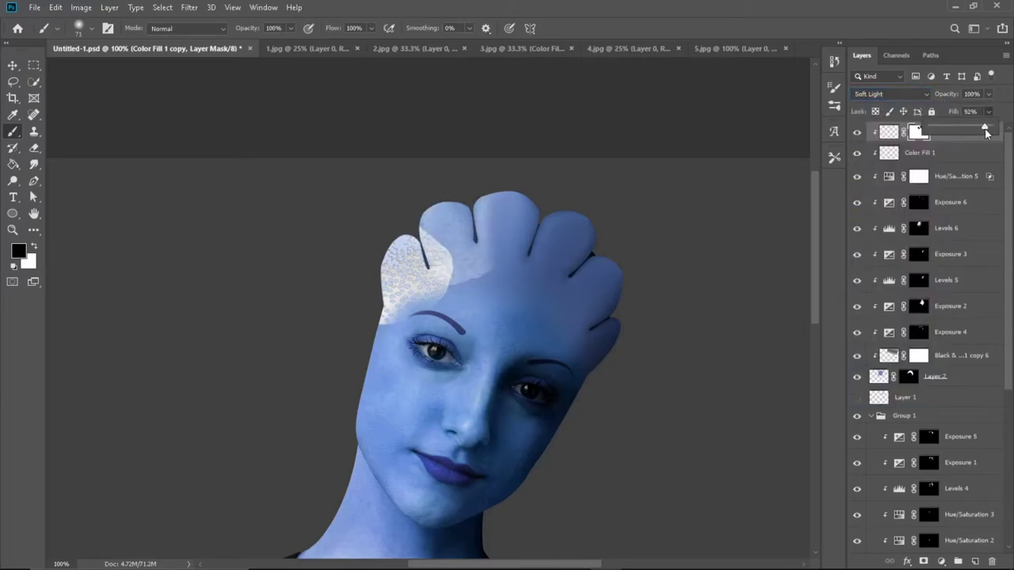
pyautogui.moveTo(986, 132); pyautogui.dragTo(990, 133)
pyautogui.press('Return')
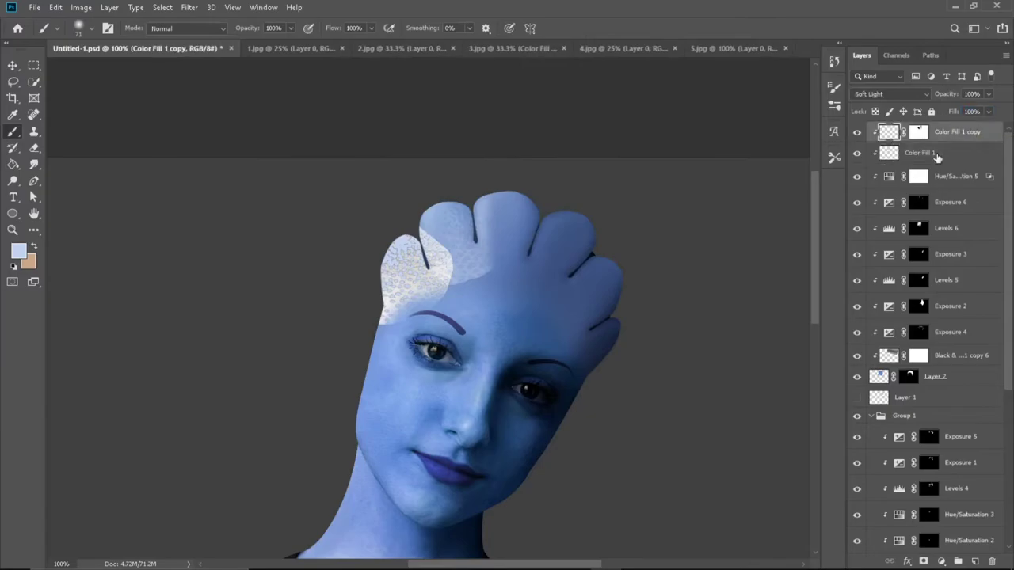
pyautogui.click(506, 51)
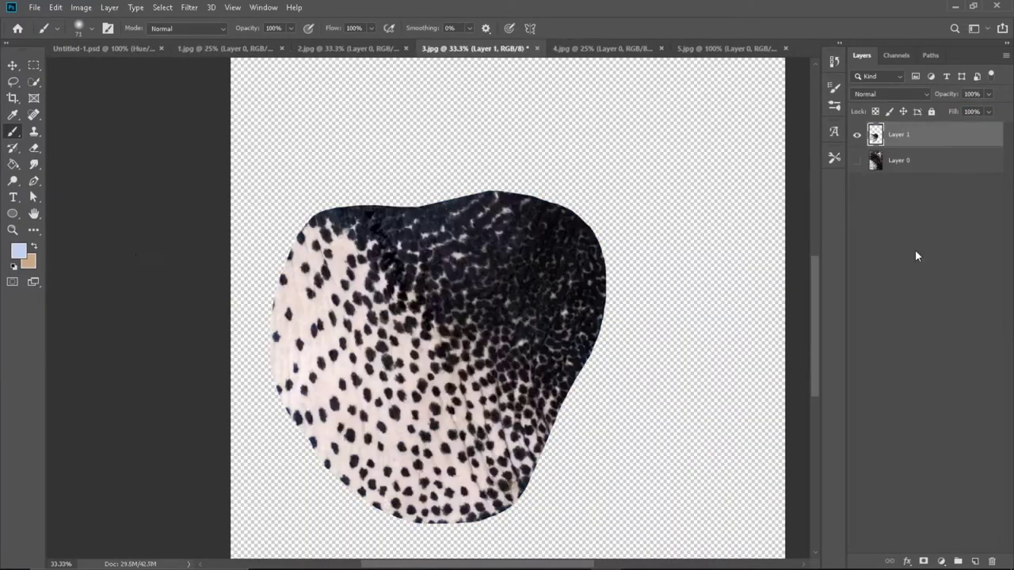
# Step: Add a Posterize adjustment with lowered levels for high contrast
pyautogui.click(941, 561)
pyautogui.click(937, 515)
pyautogui.moveTo(621, 121); pyautogui.dragTo(611, 121)
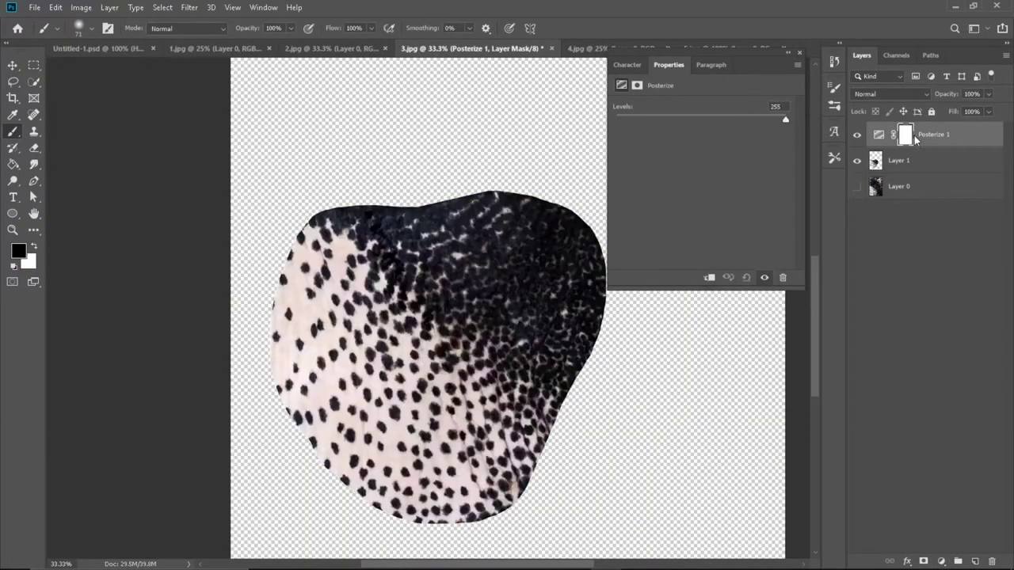
pyautogui.click(967, 144)
# Step: Try a Gradient Overlay style on Layer 1, then turn it off and cancel the gradient fill
pyautogui.doubleClick(950, 160)
pyautogui.moveTo(514, 77); pyautogui.dragTo(617, 56)
pyautogui.click(547, 248)
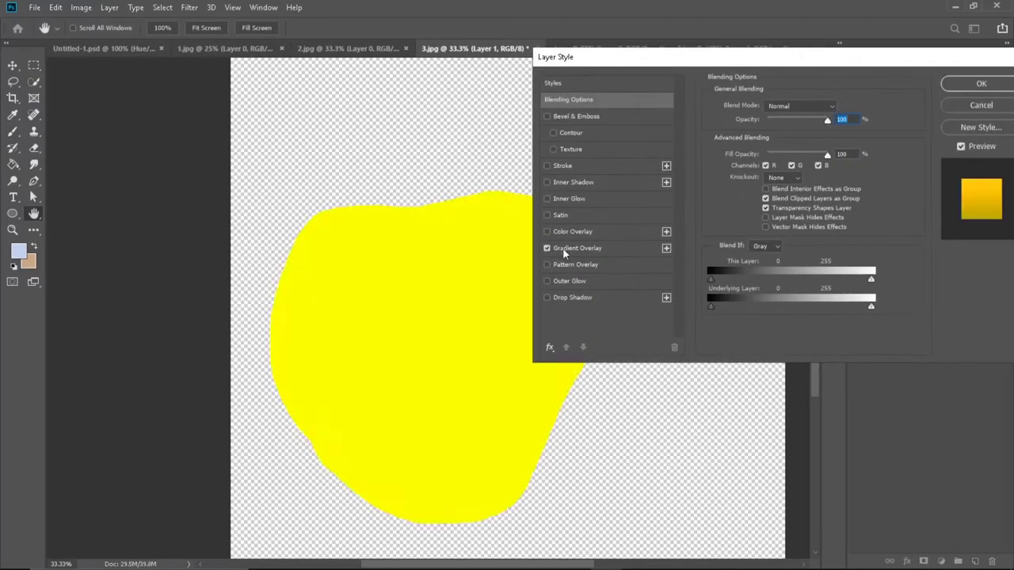
pyautogui.click(546, 248)
pyautogui.click(981, 105)
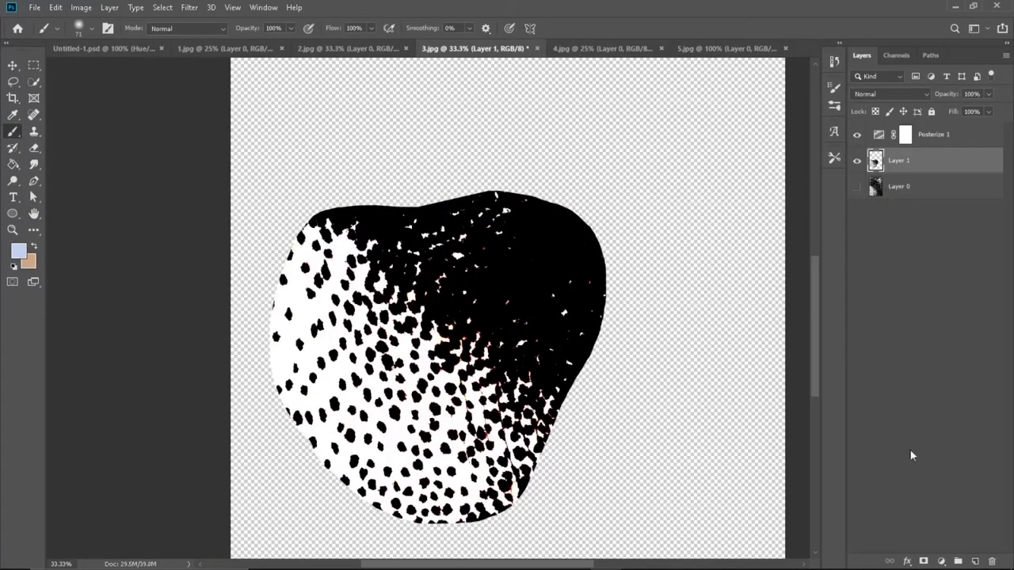
pyautogui.click(941, 560)
pyautogui.click(936, 352)
pyautogui.press('Escape')
# Step: Add a Channel Mixer with Blue output, raising Constant and Blue and changing Red
pyautogui.click(941, 561)
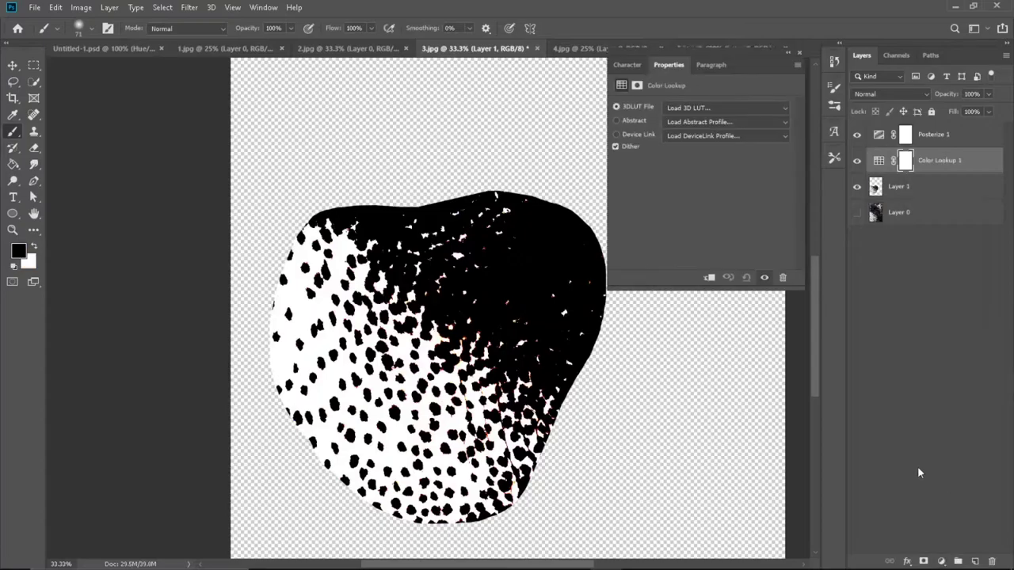
pyautogui.click(941, 560)
pyautogui.click(944, 484)
pyautogui.moveTo(701, 259); pyautogui.dragTo(767, 259)
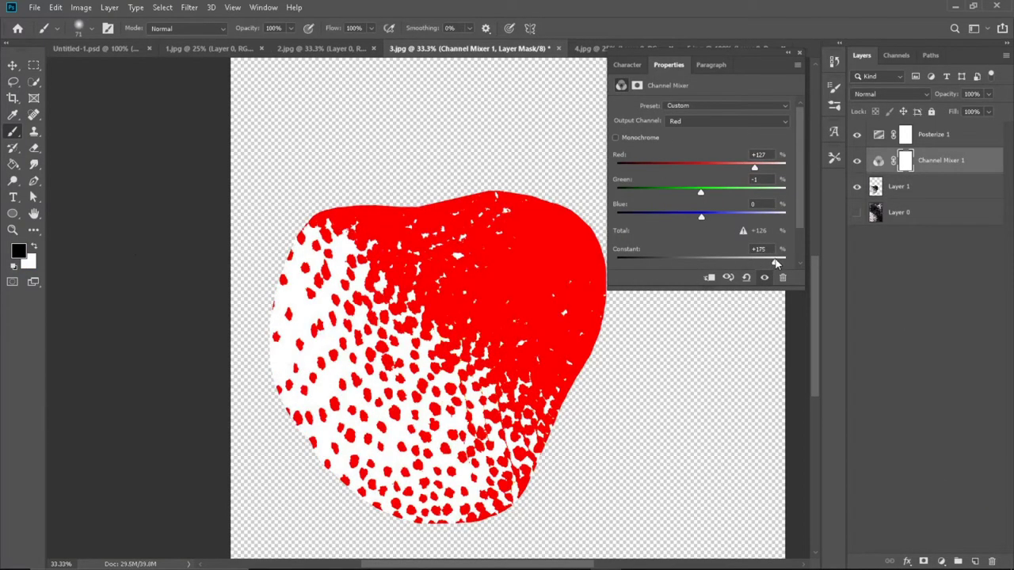
pyautogui.moveTo(766, 167); pyautogui.dragTo(617, 166)
pyautogui.moveTo(701, 216)
pyautogui.mouseDown()
pyautogui.moveTo(631, 219)
pyautogui.moveTo(766, 216)
pyautogui.mouseUp()
pyautogui.click(729, 120)
pyautogui.click(697, 149)
pyautogui.click(799, 52)
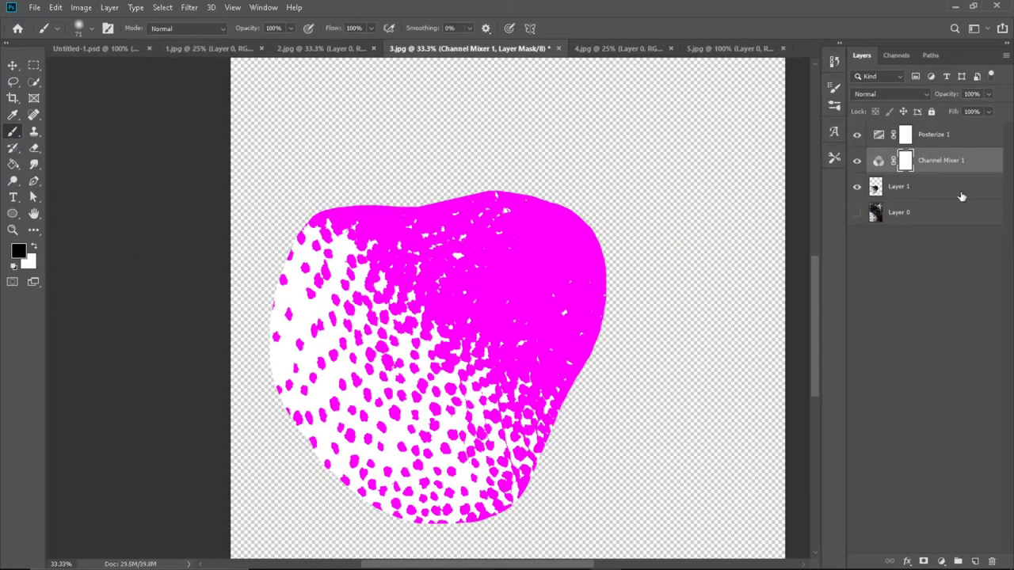
# Step: Delete the trial adjustment layers and select the dark spots with Color Range
pyautogui.keyDown('shift'); pyautogui.click(935, 134); pyautogui.keyUp('shift')
pyautogui.press('Delete')
pyautogui.click(162, 7)
pyautogui.click(183, 129)
pyautogui.click(754, 101)
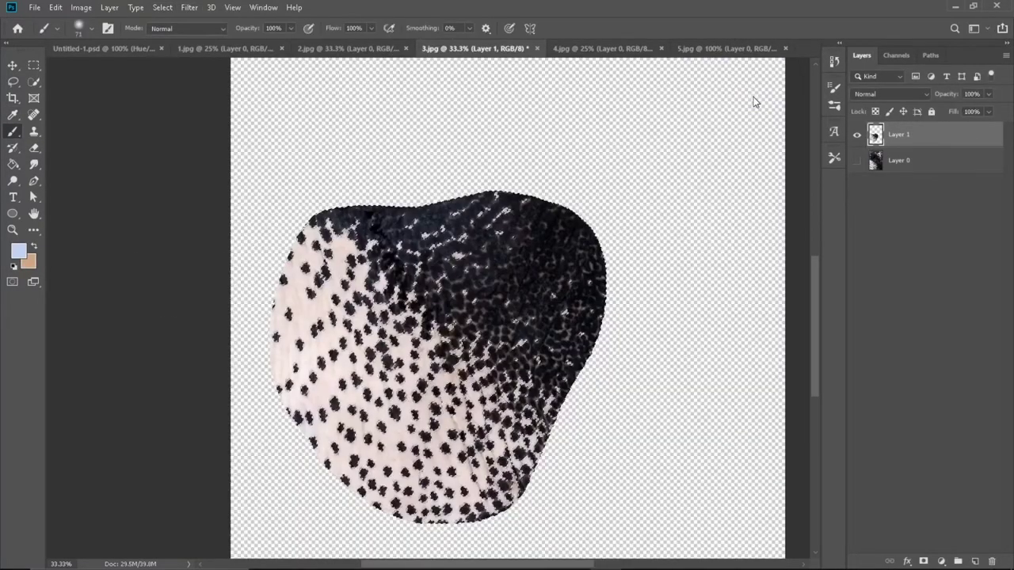
pyautogui.click(941, 562)
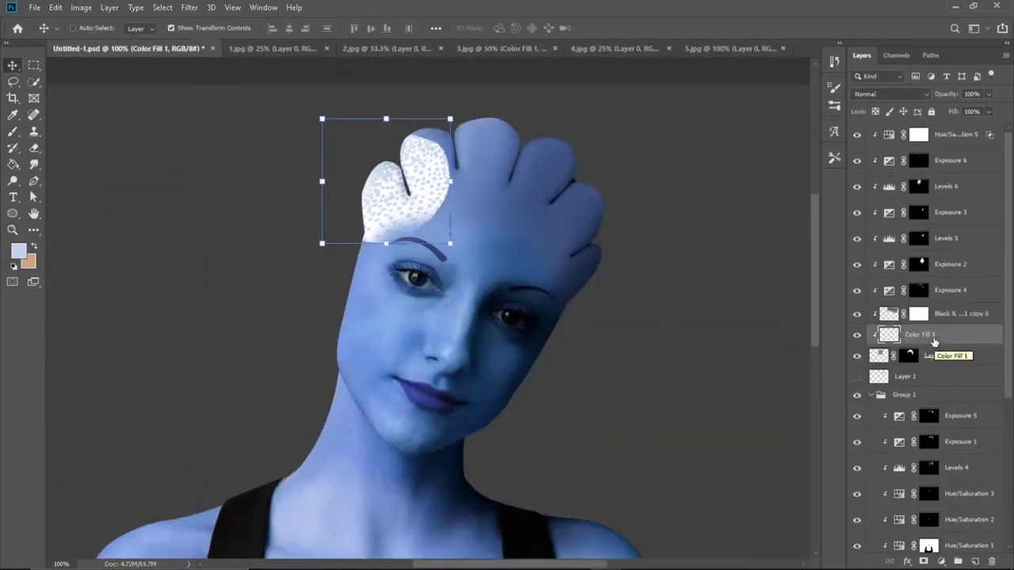
# Step: Move Color Fill 1 above Black & White copy 6 and scale it to about 75% over the left lobe
pyautogui.moveTo(934, 341); pyautogui.dragTo(934, 305)
pyautogui.hotkey('ctrl', 't')
pyautogui.moveTo(322, 118); pyautogui.dragTo(323, 147)
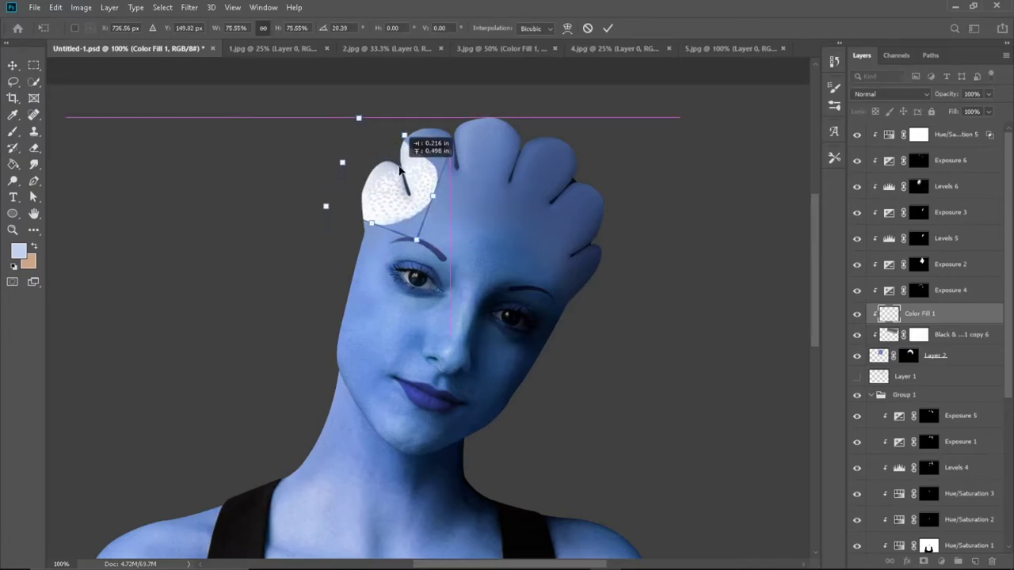
pyautogui.press('Return')
# Step: Blend the spotted fill with Multiply, then return to the 3.jpg texture
pyautogui.click(890, 93)
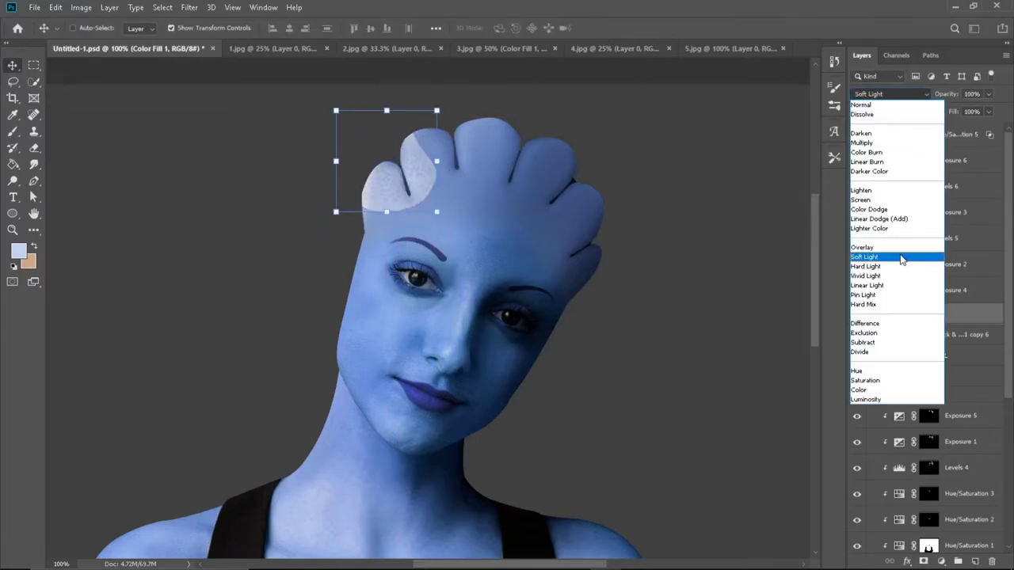
pyautogui.click(889, 148)
pyautogui.click(507, 49)
# Step: Select the texture's spots with Color Range and add a Solid Color fill layer
pyautogui.click(163, 7)
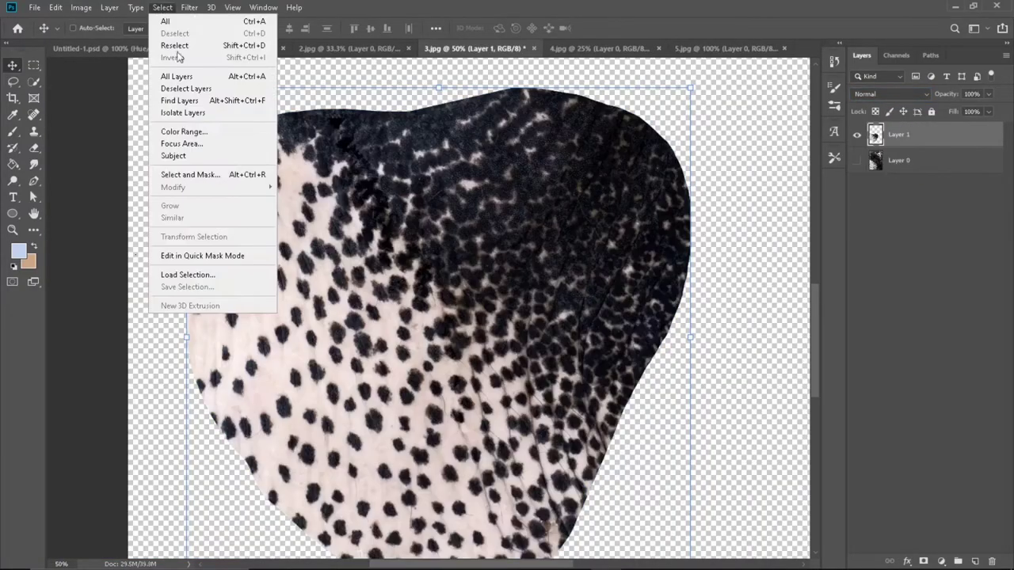
pyautogui.click(183, 131)
pyautogui.click(766, 102)
pyautogui.click(940, 561)
pyautogui.click(958, 238)
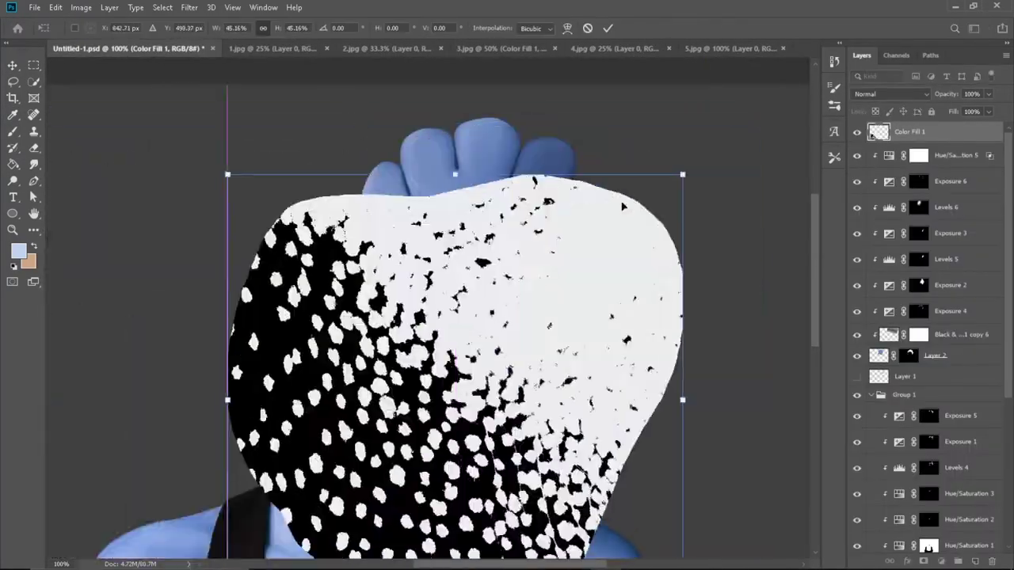
# Step: Place the spotted fill on the forehead in Lighten mode, scaled to about 91% over the lobes
pyautogui.press('Return')
pyautogui.moveTo(410, 205); pyautogui.dragTo(423, 174)
pyautogui.click(890, 93)
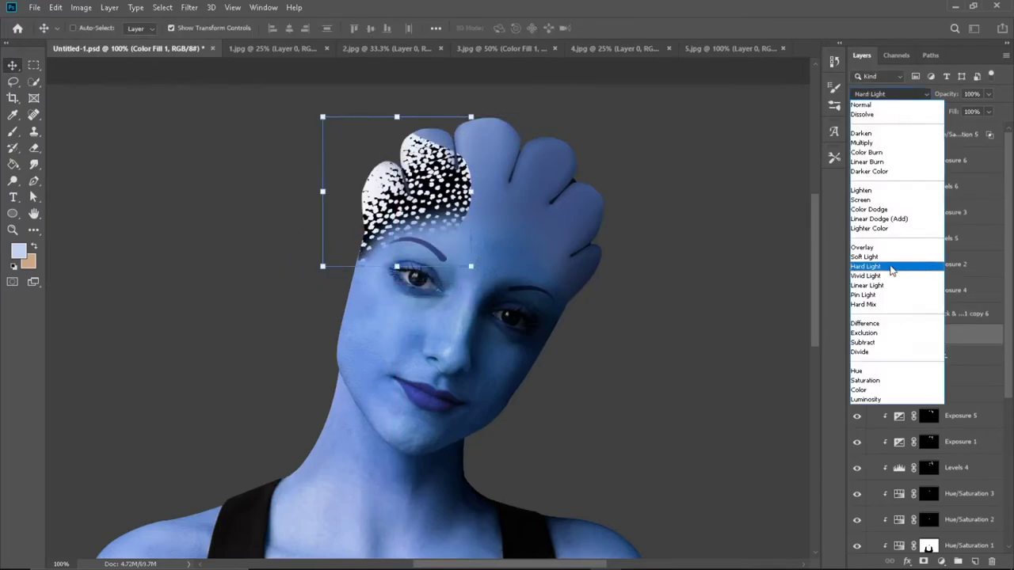
pyautogui.click(883, 196)
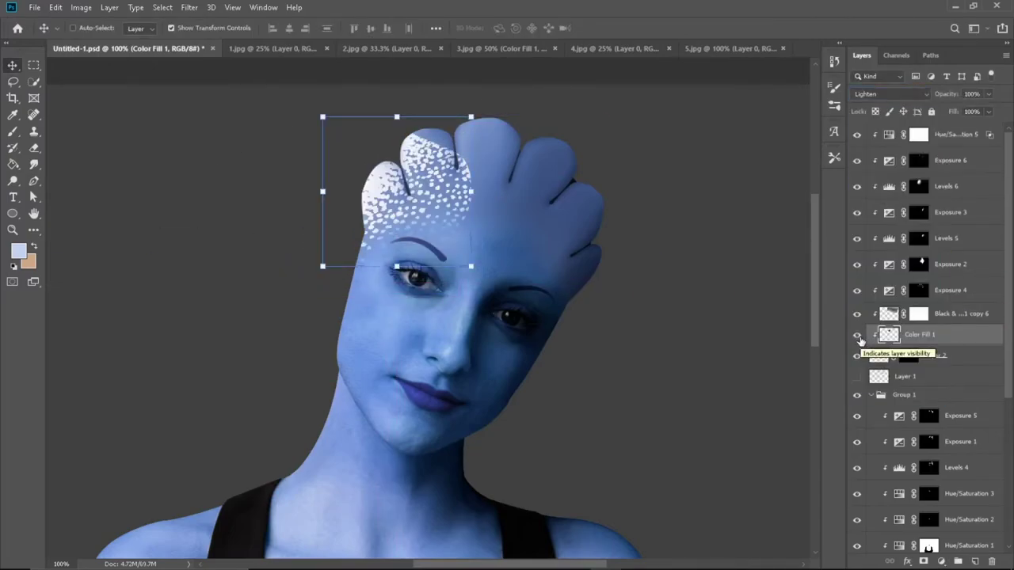
pyautogui.moveTo(322, 117); pyautogui.dragTo(336, 133)
pyautogui.moveTo(396, 200); pyautogui.dragTo(378, 180)
pyautogui.rightClick(452, 194)
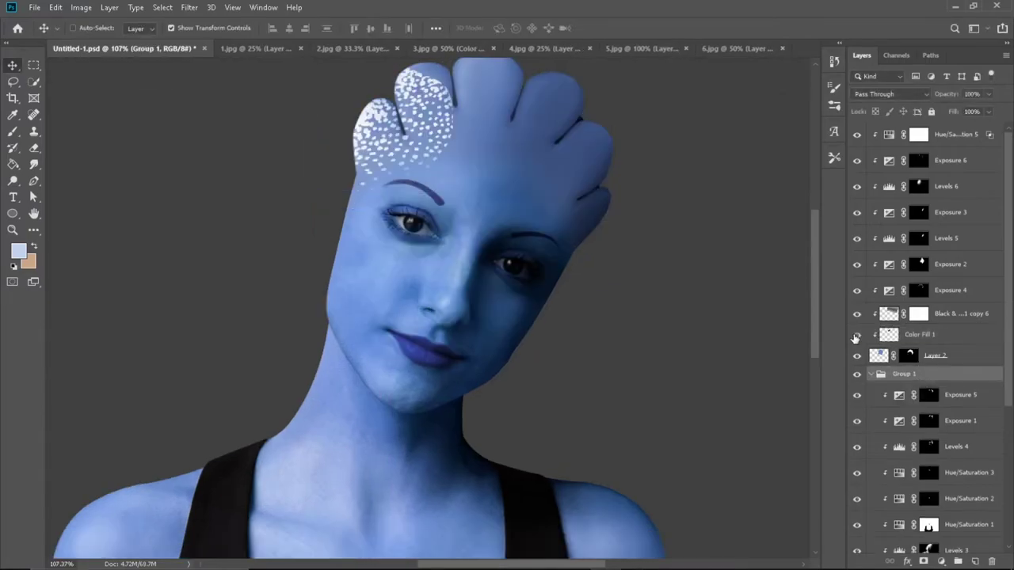
# Step: Nudge the Color Fill 1 speckles over the left lobes, then add a copy rotated about -157° onto the crest
pyautogui.click(887, 334)
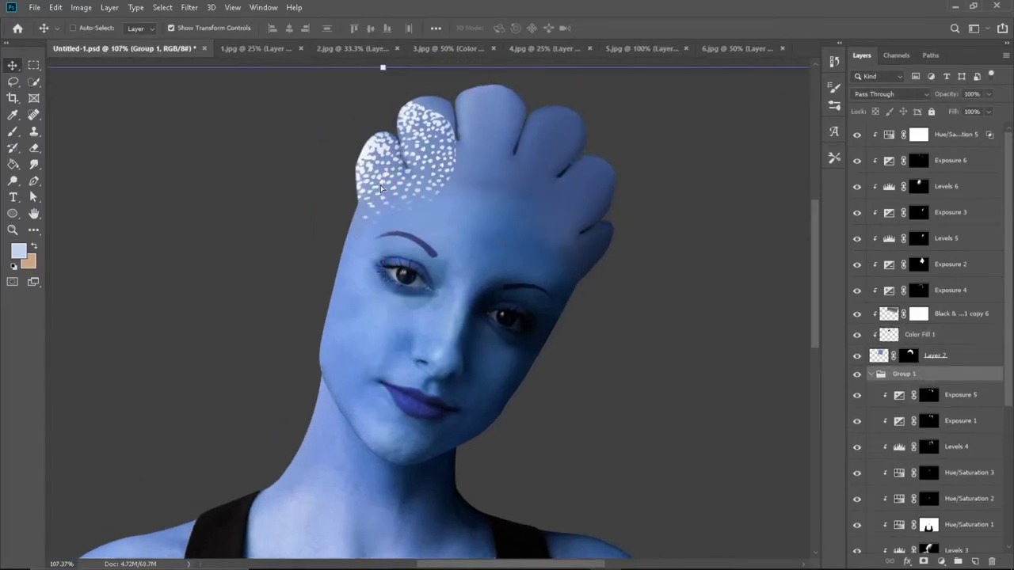
pyautogui.moveTo(383, 155); pyautogui.dragTo(383, 165)
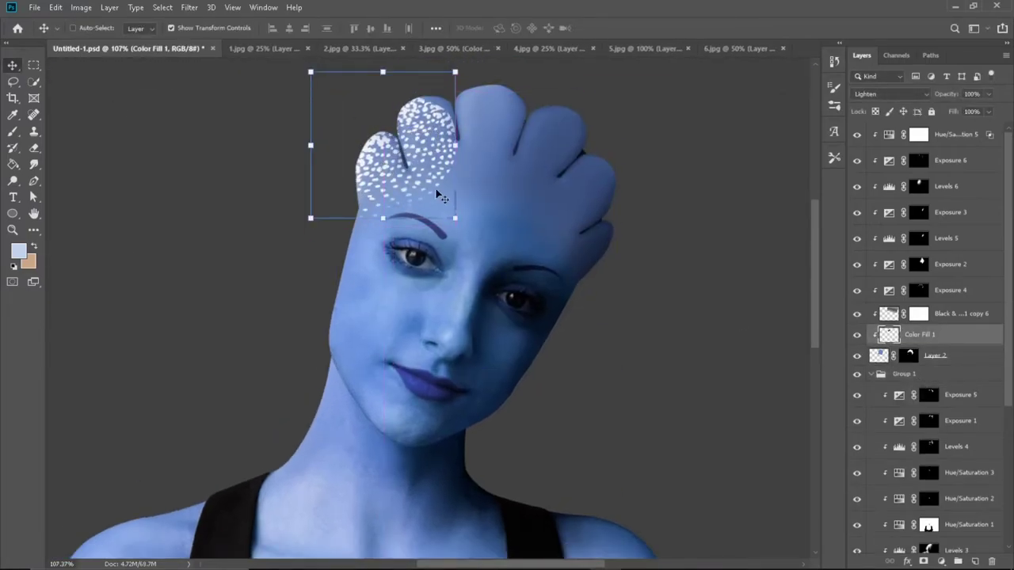
pyautogui.hotkey('ctrl', 'j')
pyautogui.hotkey('ctrl', 't')
pyautogui.moveTo(444, 349); pyautogui.dragTo(416, 471)
pyautogui.moveTo(404, 237); pyautogui.dragTo(425, 259)
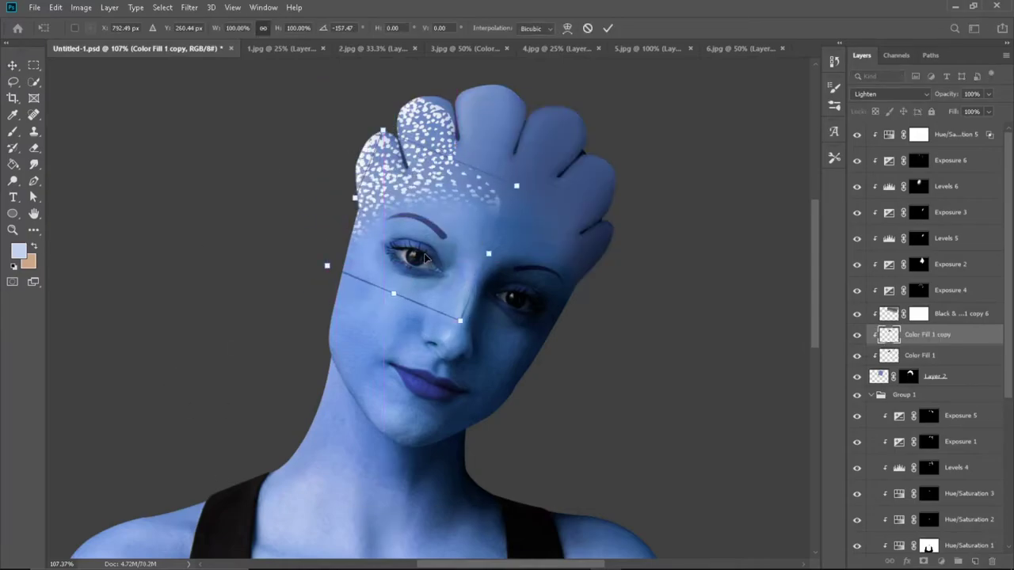
pyautogui.press('Return')
# Step: Add a second speckle copy moved up onto the top lobes, with a brush ready in black and white
pyautogui.hotkey('ctrl', 'j')
pyautogui.hotkey('ctrl', 't')
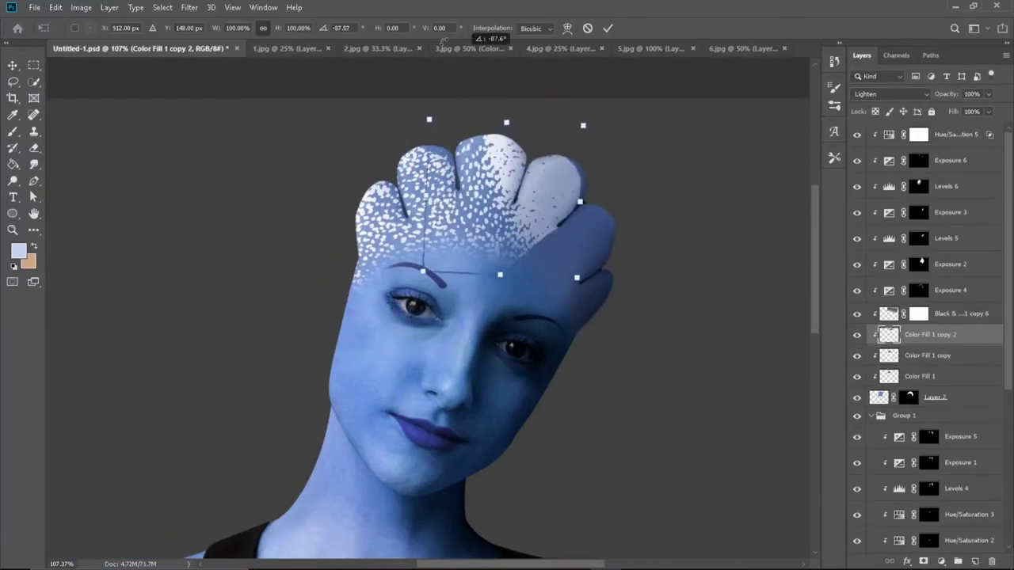
pyautogui.moveTo(491, 182); pyautogui.dragTo(480, 139)
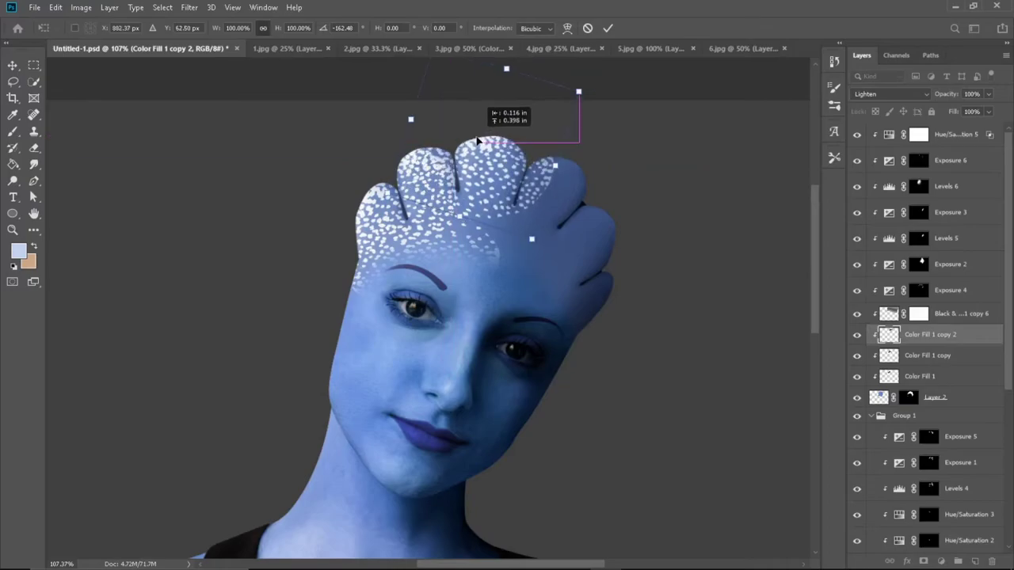
pyautogui.press('Return')
pyautogui.press('b')
pyautogui.press('d')
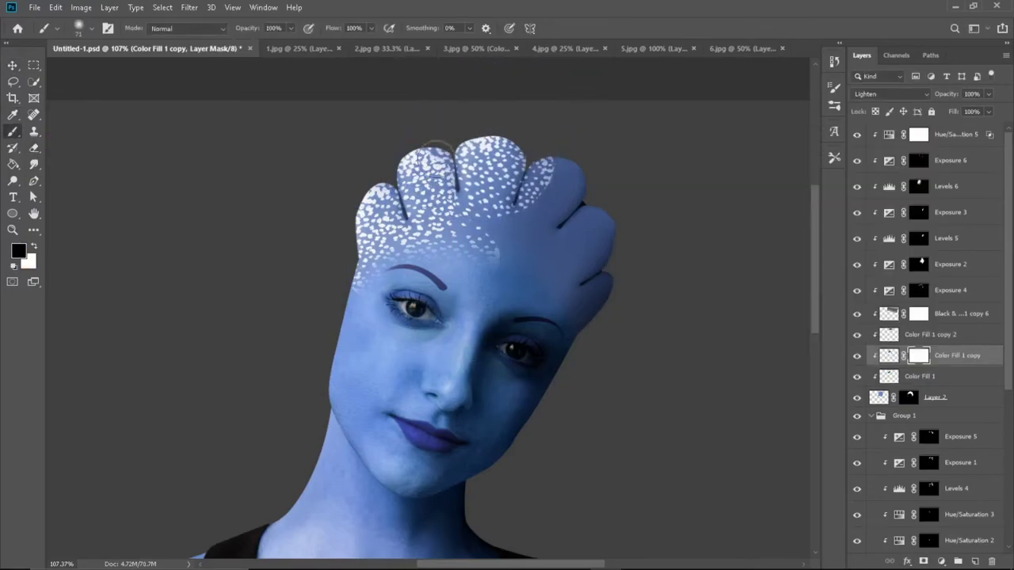
pyautogui.rightClick(404, 143)
pyautogui.press('Return')
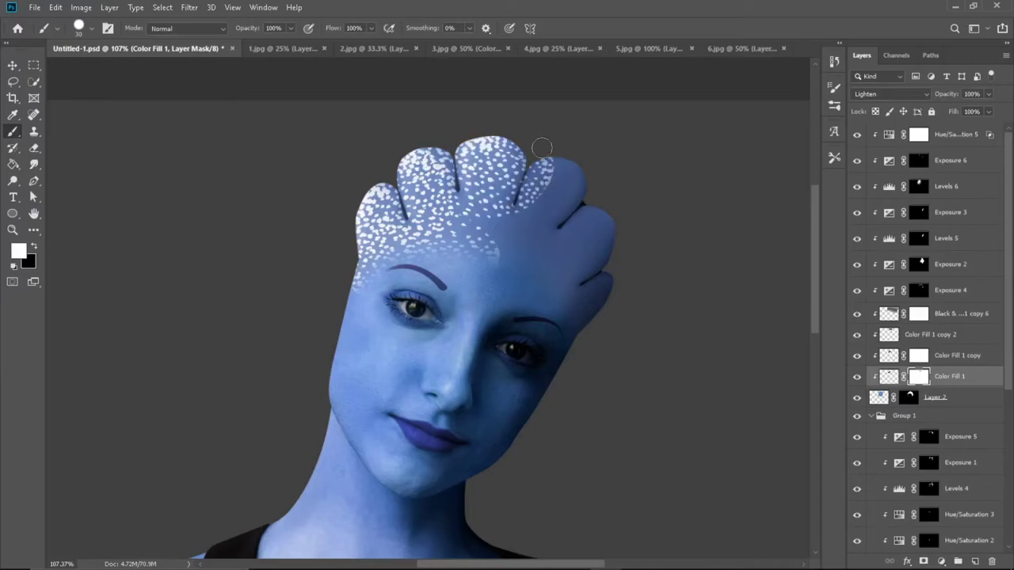
# Step: Add a speckle copy rotated 57° over the right lobes and paint its mask to reveal speckles
pyautogui.hotkey('ctrl', 'j')
pyautogui.hotkey('ctrl', 't')
pyautogui.moveTo(697, 127); pyautogui.dragTo(693, 202)
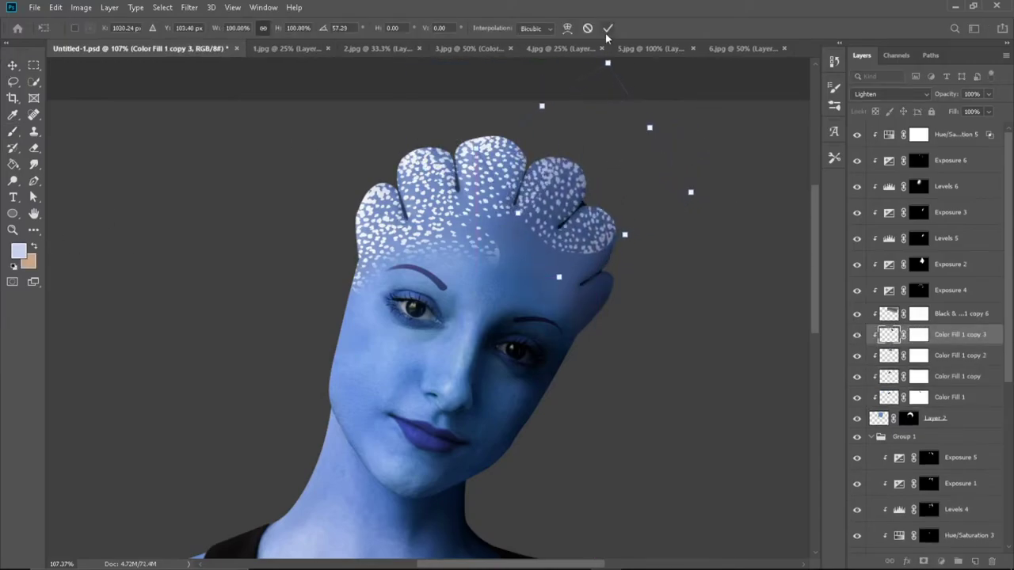
pyautogui.click(607, 29)
pyautogui.press('b')
pyautogui.hotkey('alt', '[')
pyautogui.hotkey('ctrl', '\\')
pyautogui.press('d')
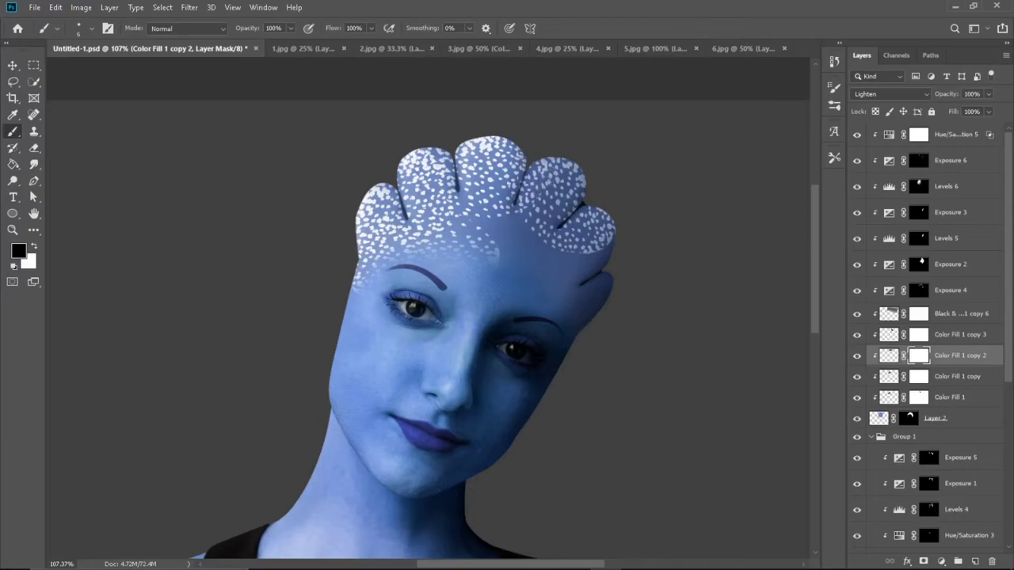
pyautogui.moveTo(620, 163); pyautogui.dragTo(634, 163)
pyautogui.press('x')
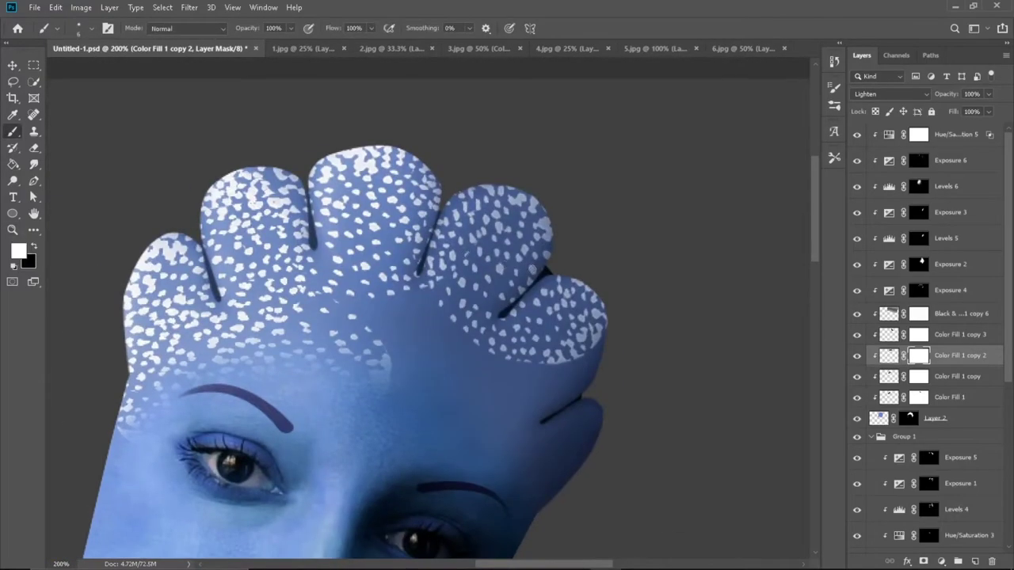
pyautogui.press('x')
pyautogui.moveTo(495, 263); pyautogui.dragTo(477, 264)
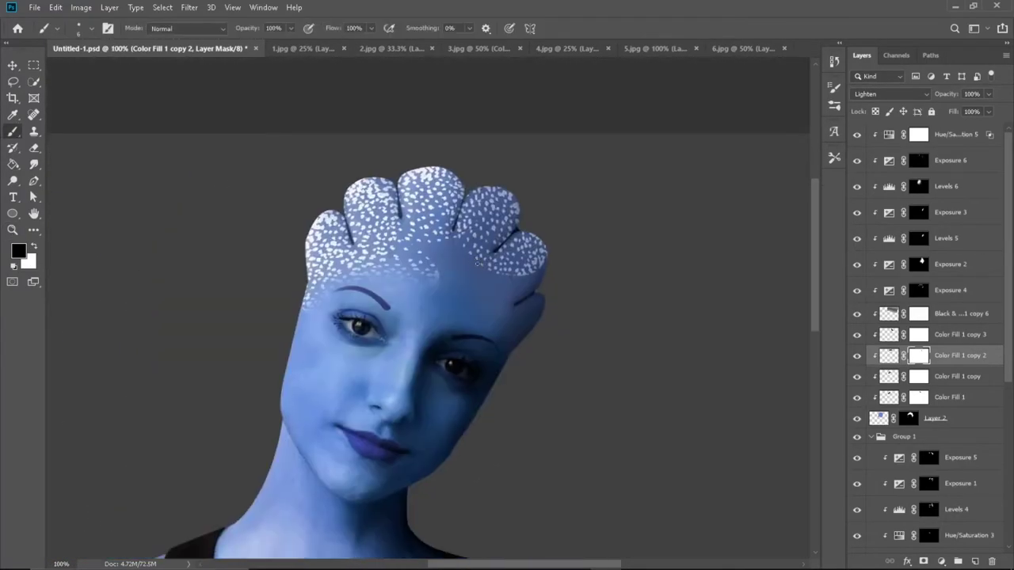
# Step: Duplicate the speckles again and set up white brush painting on the Color Fill 1 copy 4 mask
pyautogui.hotkey('ctrl', 'j')
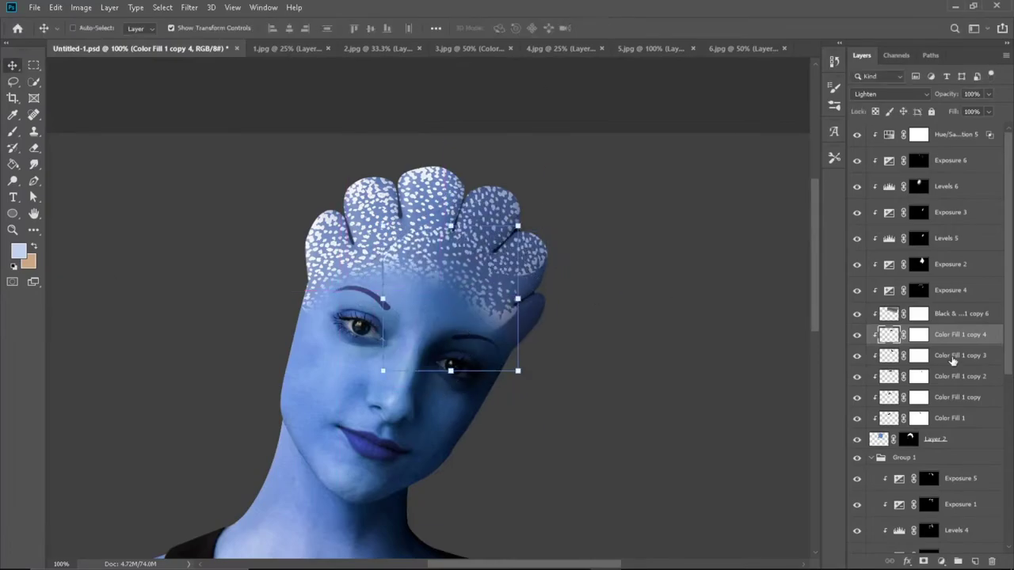
pyautogui.click(918, 335)
pyautogui.press('b')
pyautogui.press('d')
pyautogui.press('x')
pyautogui.hotkey('alt', '[')
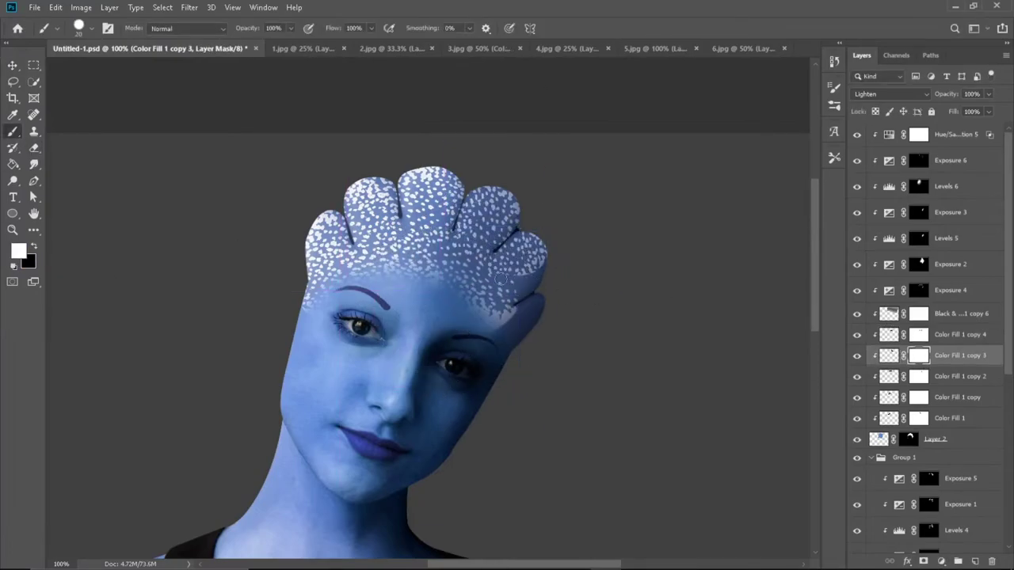
pyautogui.hotkey('alt', ']')
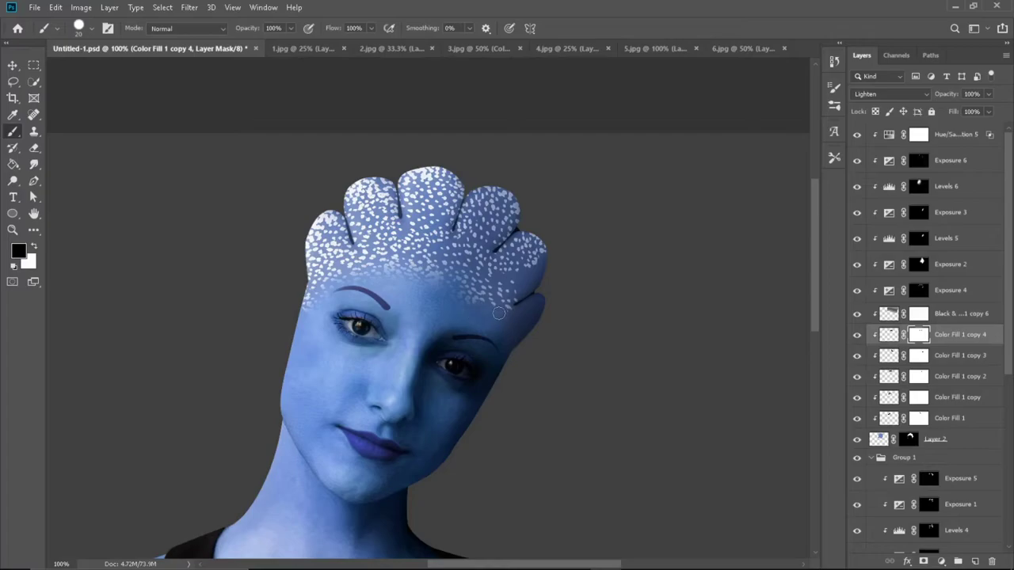
# Step: Add a spot copy rotated about -102° and moved over the crest
pyautogui.hotkey('ctrl', 'j')
pyautogui.hotkey('ctrl', 't')
pyautogui.moveTo(443, 317); pyautogui.dragTo(522, 372)
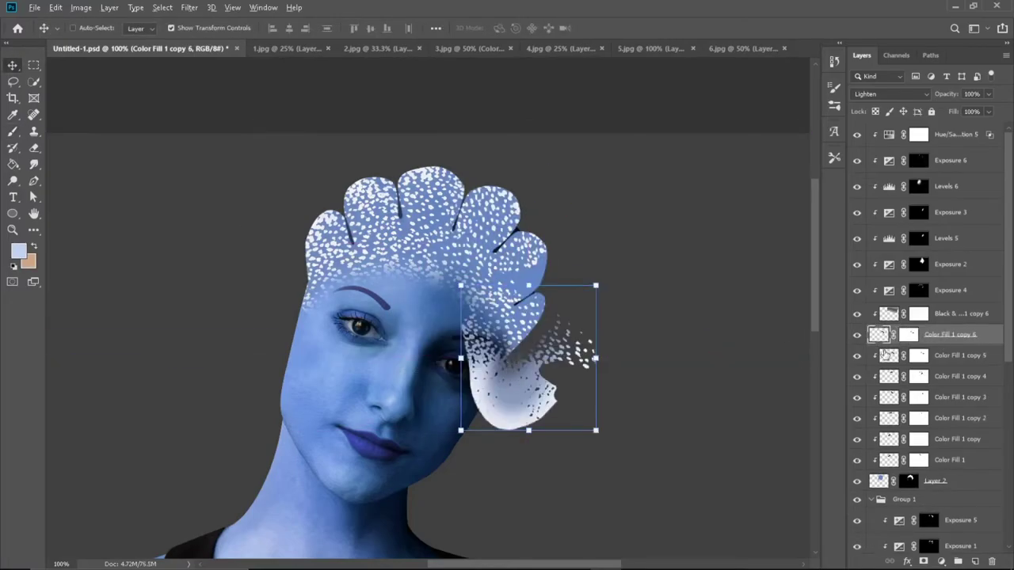
pyautogui.moveTo(602, 301); pyautogui.dragTo(570, 94)
pyautogui.press('Return')
# Step: Add two more spot copies over the upper crest and its upper left, touching up the mask in white
pyautogui.hotkey('ctrl', 'j')
pyautogui.moveTo(582, 261); pyautogui.dragTo(420, 210)
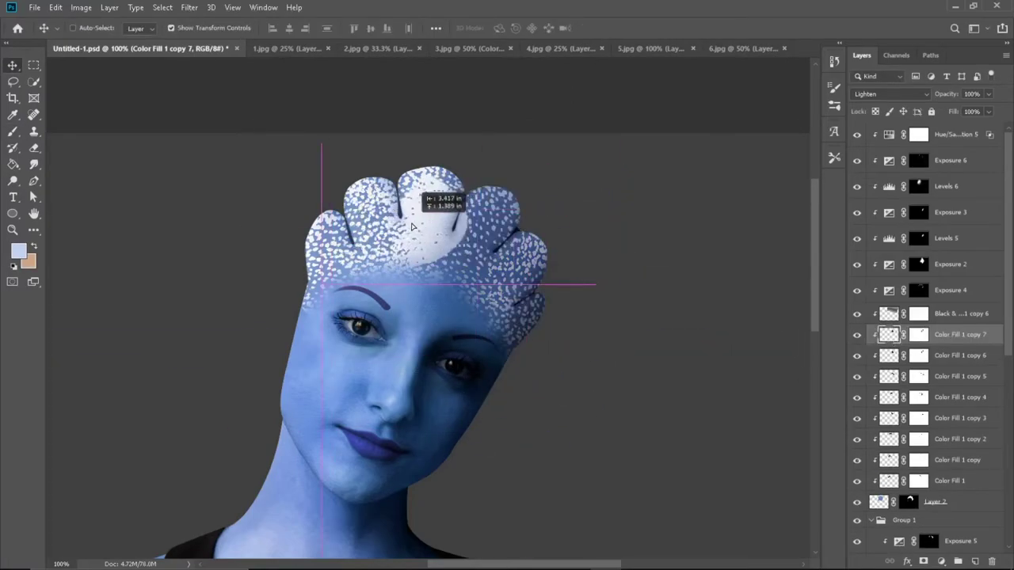
pyautogui.press('b')
pyautogui.press('d')
pyautogui.press('x')
pyautogui.scroll(1, 407, 225)
pyautogui.press('x')
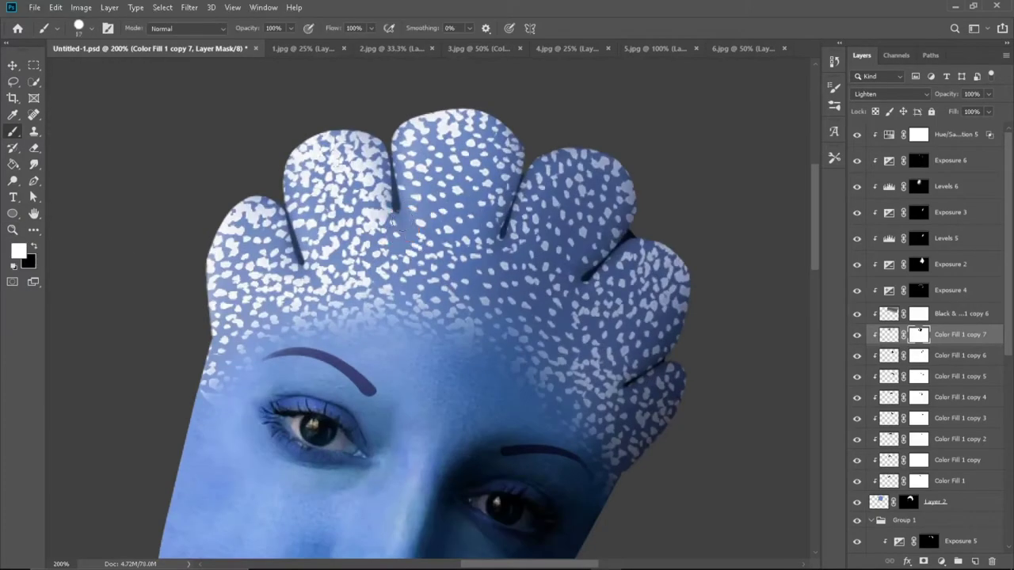
pyautogui.hotkey('ctrl', 'j')
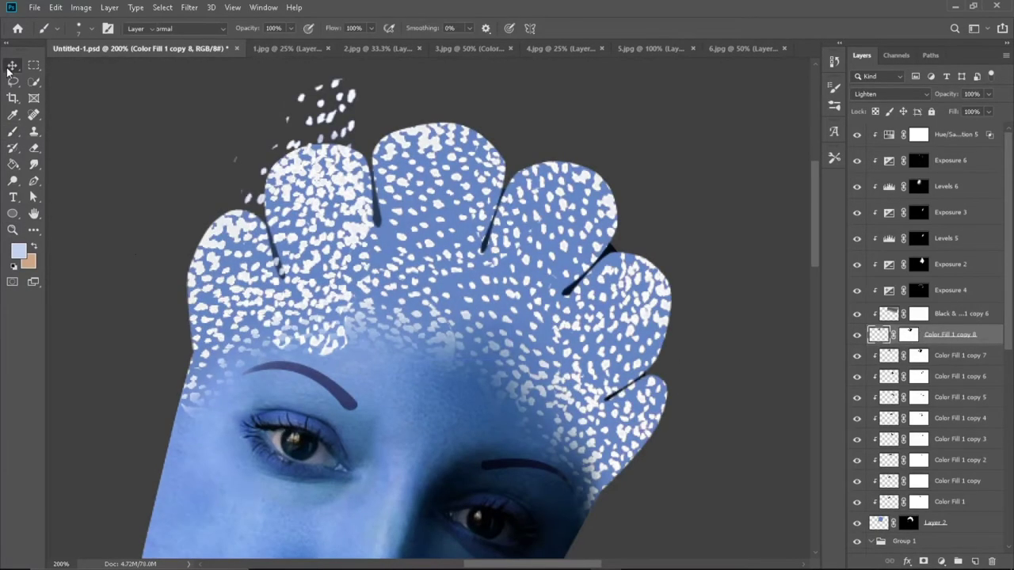
pyautogui.press('v')
pyautogui.moveTo(613, 76); pyautogui.dragTo(734, 127)
# Step: Merge the spot layers into one, set it to Screen blending at about 30% fill
pyautogui.keyDown('shift'); pyautogui.click(938, 522); pyautogui.keyUp('shift')
pyautogui.rightClick(938, 512)
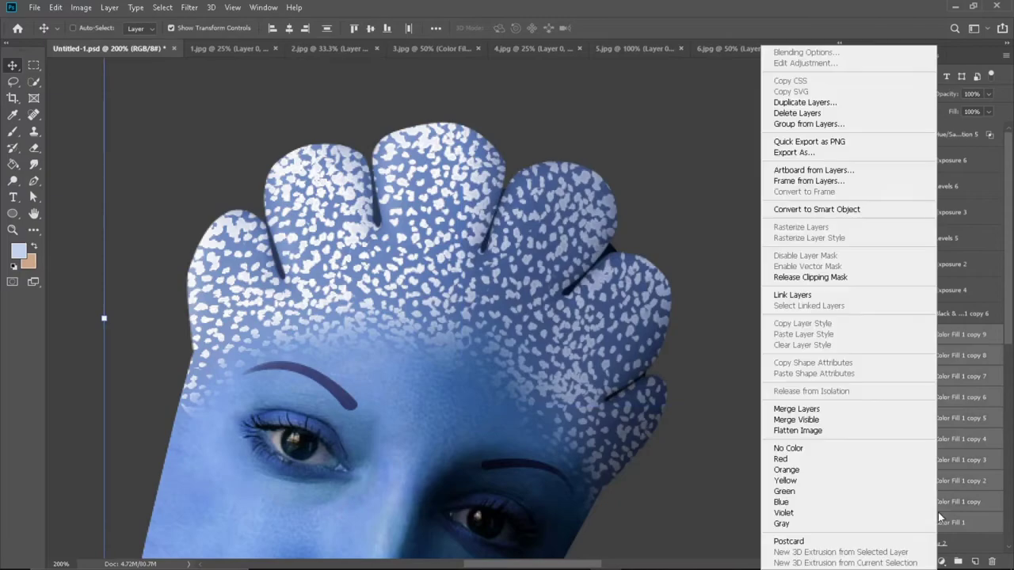
pyautogui.click(800, 414)
pyautogui.click(891, 94)
pyautogui.click(880, 190)
pyautogui.moveTo(246, 338); pyautogui.dragTo(246, 347)
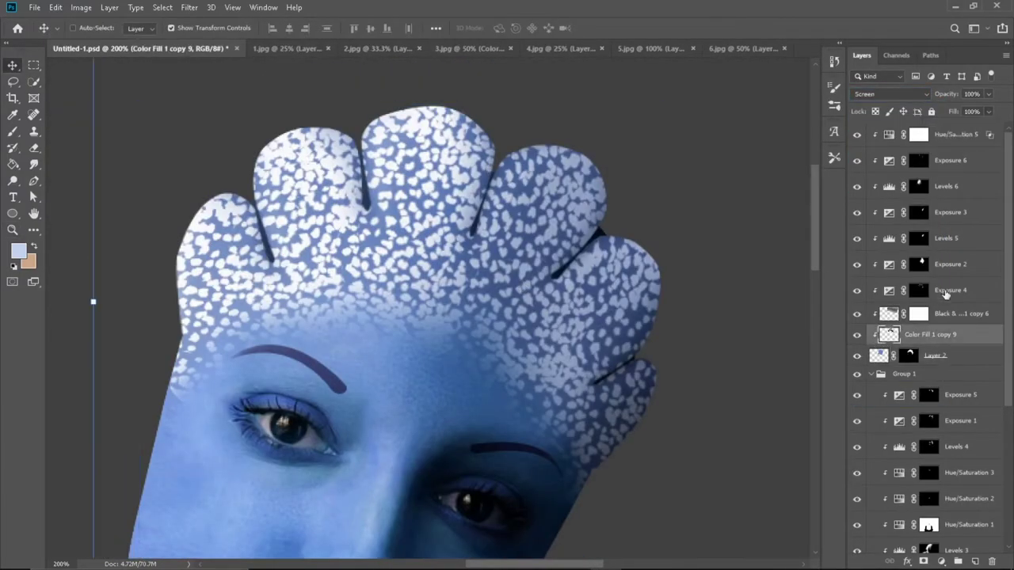
pyautogui.moveTo(988, 111); pyautogui.dragTo(954, 129)
pyautogui.press('z')
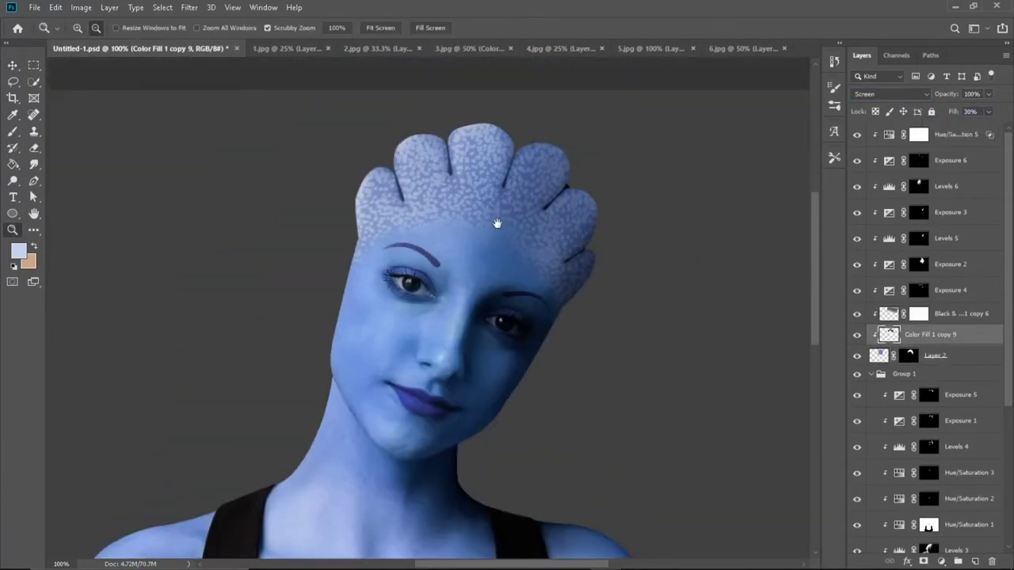
pyautogui.click(394, 269)
# Step: Add a white mask to the merged spots and group Hue/Saturation 5 through Layer 2 into Group 2
pyautogui.click(14, 133)
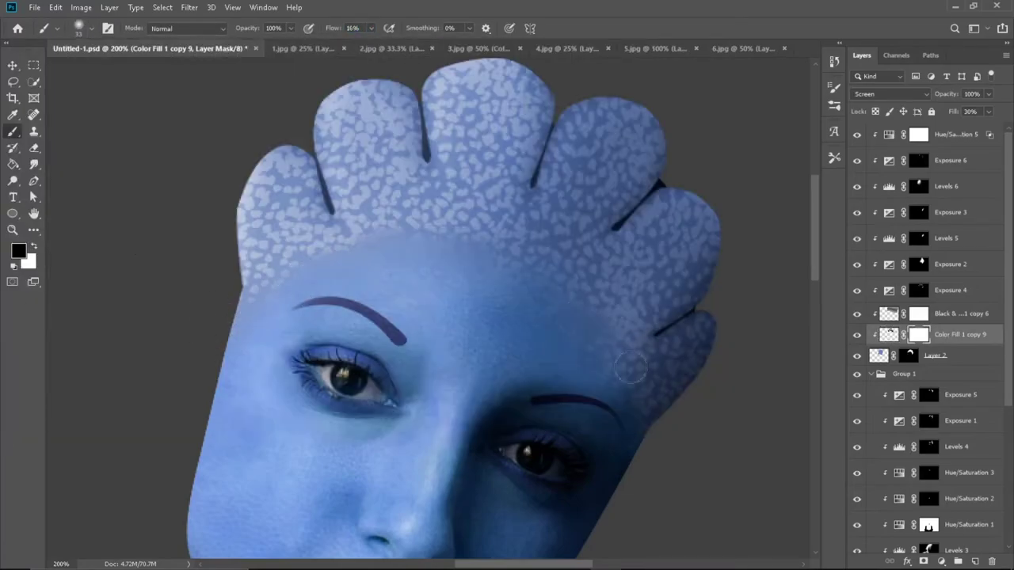
pyautogui.hscroll(2, 333, 254)
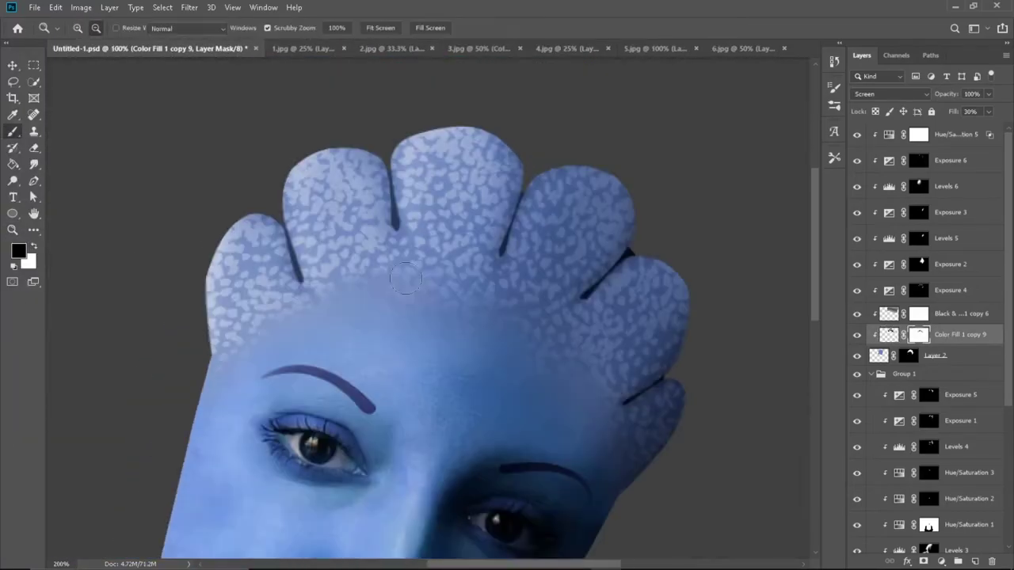
pyautogui.hotkey('ctrl', '-')
pyautogui.scroll(3, 469, 214)
pyautogui.scroll(-2, 475, 235)
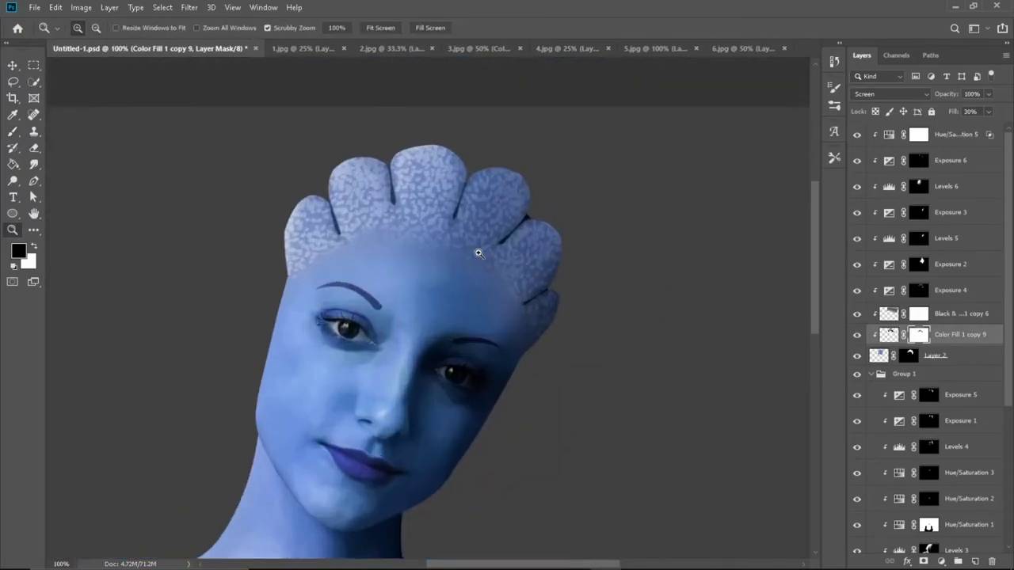
pyautogui.scroll(2, 475, 253)
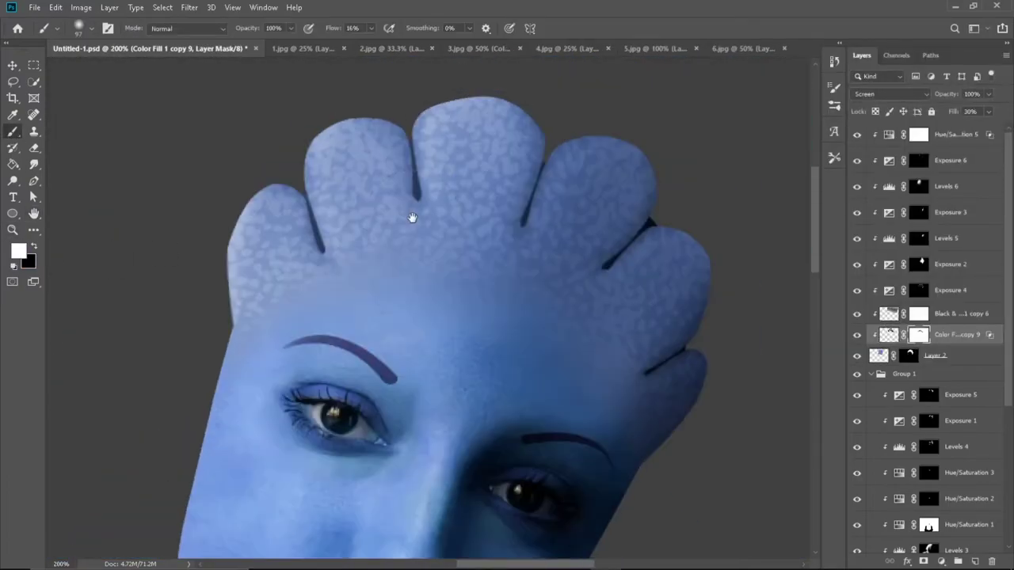
pyautogui.keyDown('shift'); pyautogui.click(943, 138); pyautogui.keyUp('shift')
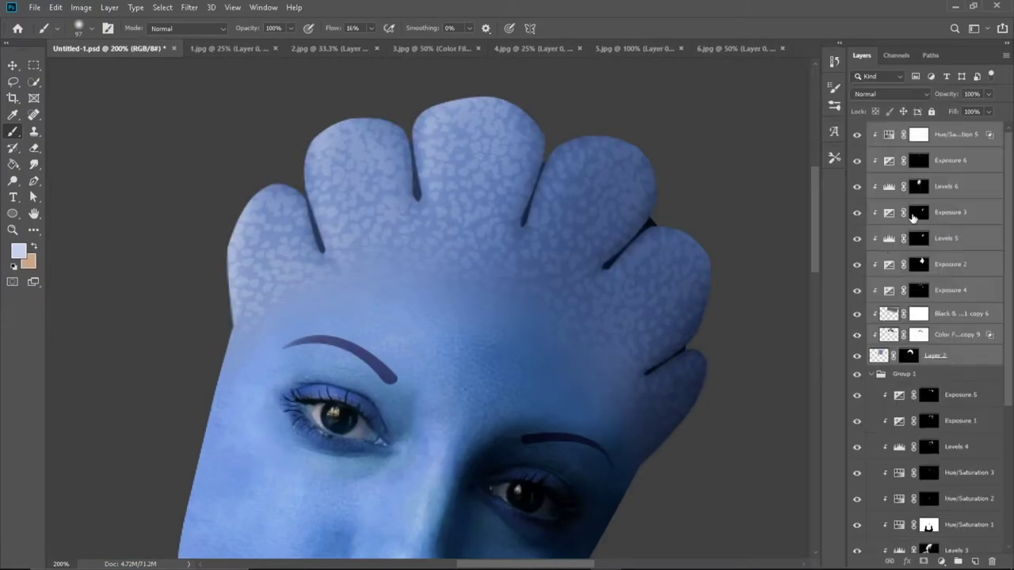
pyautogui.hotkey('ctrl', 'g')
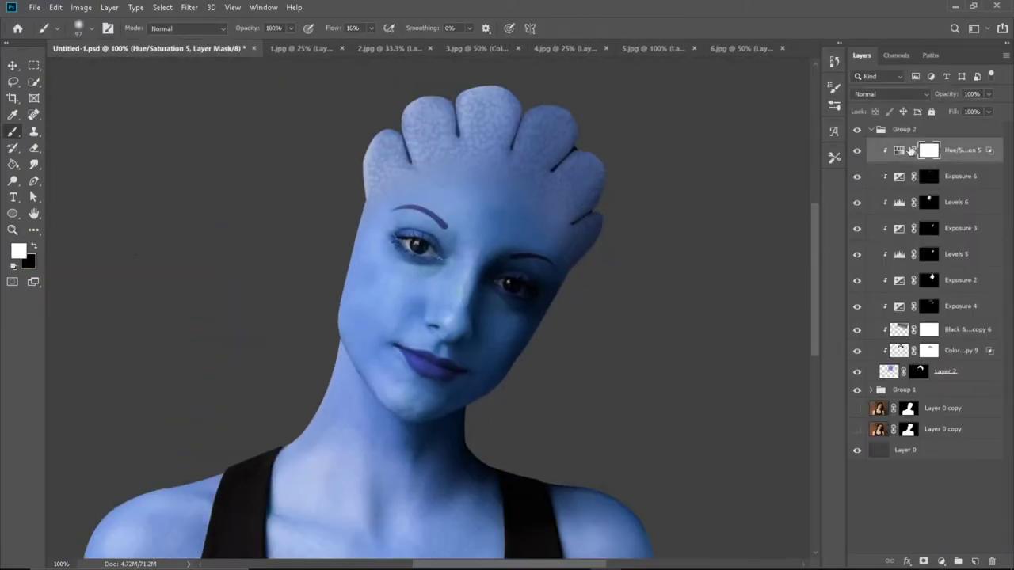
# Step: Collapse Group 2 and nest both groups inside a new Group 3
pyautogui.click(871, 129)
pyautogui.keyDown('shift'); pyautogui.click(903, 145); pyautogui.keyUp('shift')
pyautogui.rightClick(939, 148)
pyautogui.click(840, 145)
pyautogui.click(607, 167)
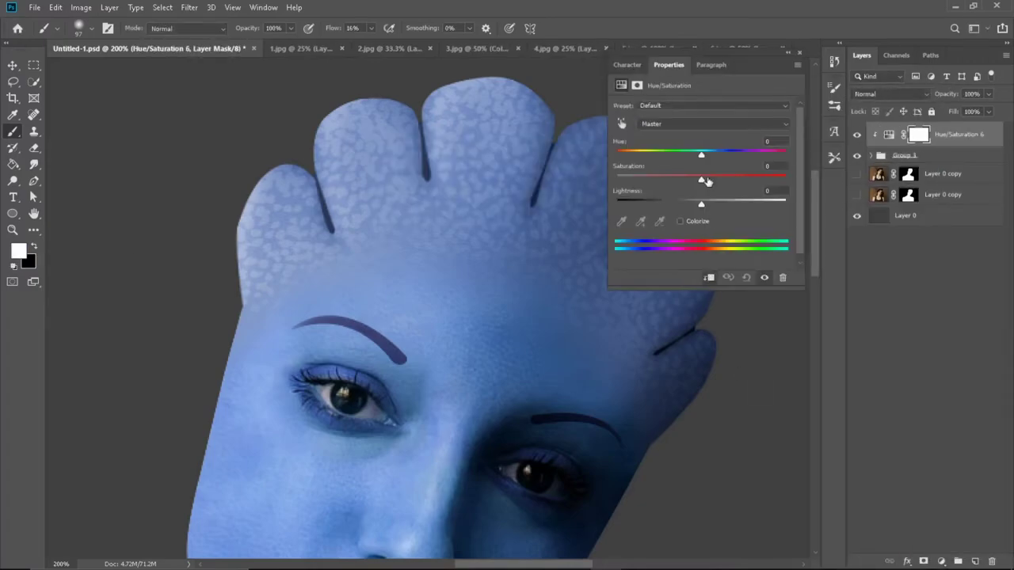
# Step: Set the Exposure adjustment to +0.47 and invert its mask to hide the brightening
pyautogui.moveTo(694, 139); pyautogui.dragTo(707, 141)
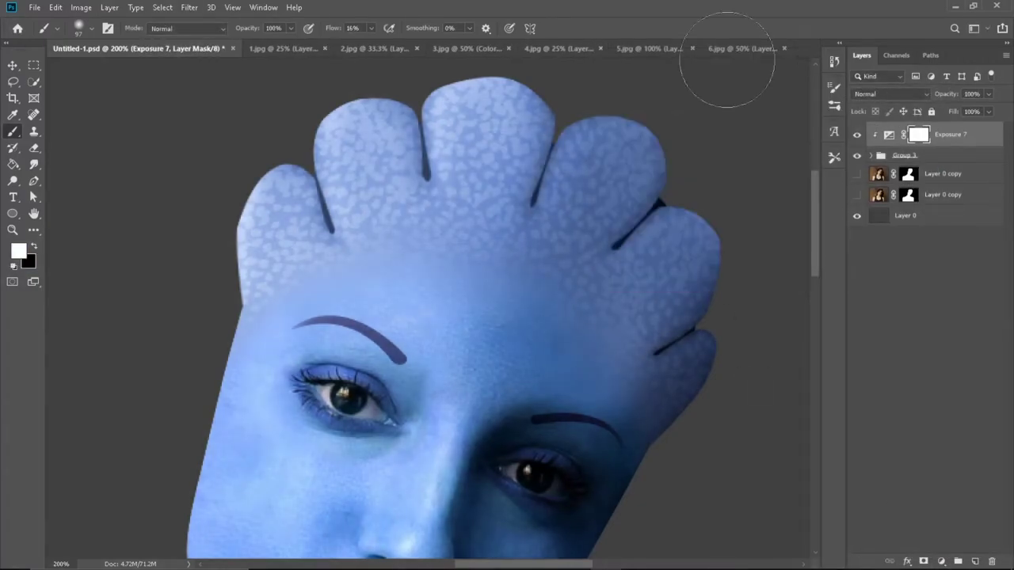
pyautogui.hotkey('ctrl', 'i')
pyautogui.hotkey('ctrl', '-')
pyautogui.hotkey('ctrl', '+')
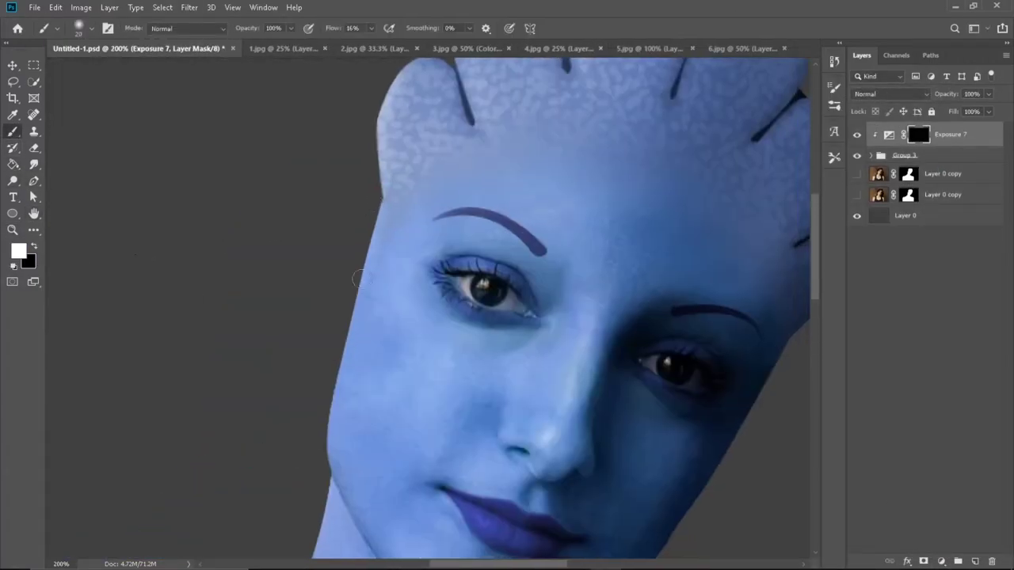
pyautogui.hotkey('ctrl', '-')
pyautogui.hotkey('ctrl', '+')
pyautogui.hotkey('ctrl', '-')
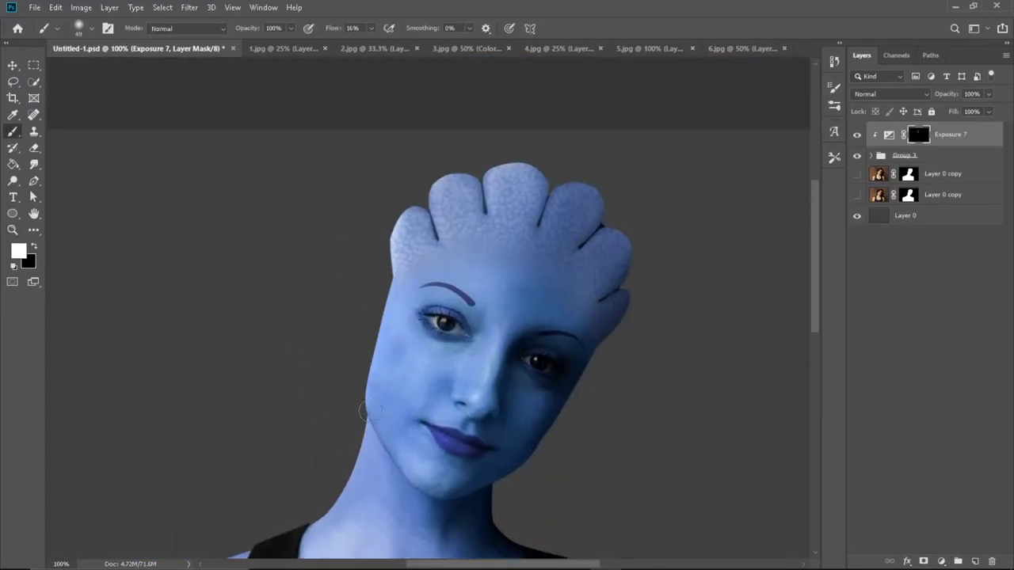
pyautogui.hotkey('ctrl', '+')
pyautogui.scroll(-3, 415, 228)
pyautogui.press('z')
pyautogui.hotkey('ctrl', '-')
pyautogui.press('b')
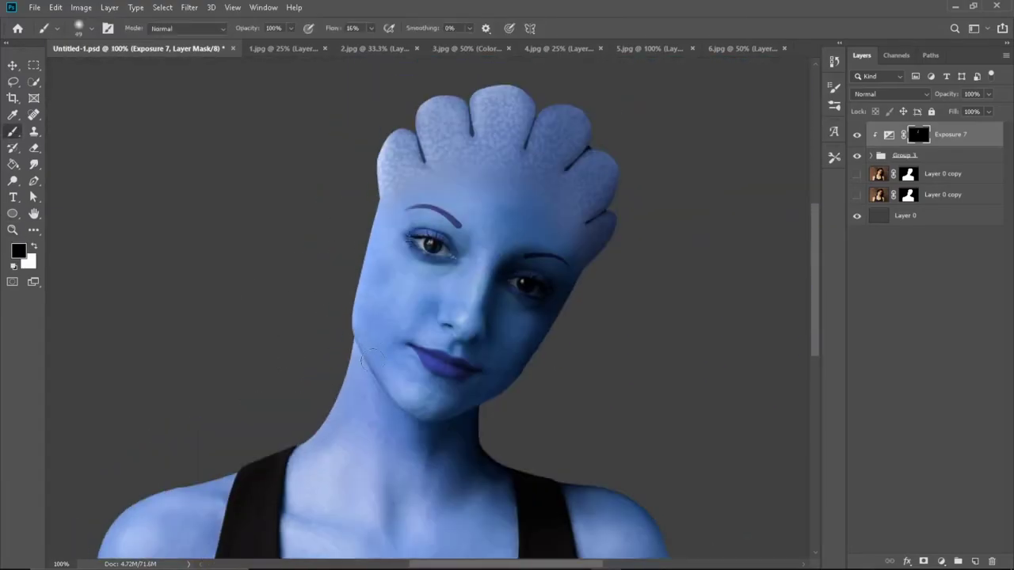
# Step: Paint the Exposure mask around the neck, strap and upper torso, alternating black and white
pyautogui.scroll(-3, 417, 293)
pyautogui.hotkey('ctrl', '+')
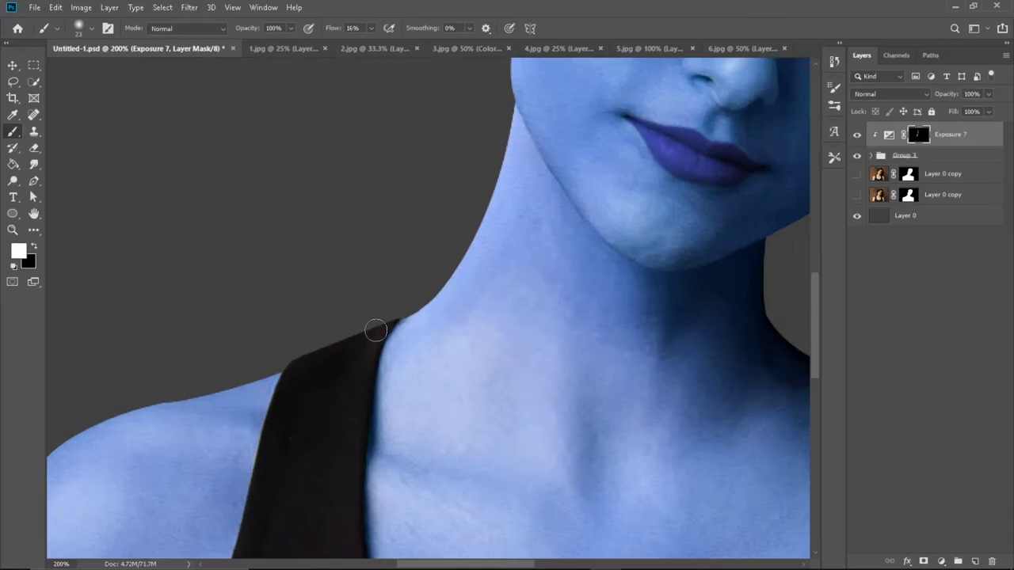
pyautogui.scroll(-5, 365, 333)
pyautogui.scroll(-3, 206, 294)
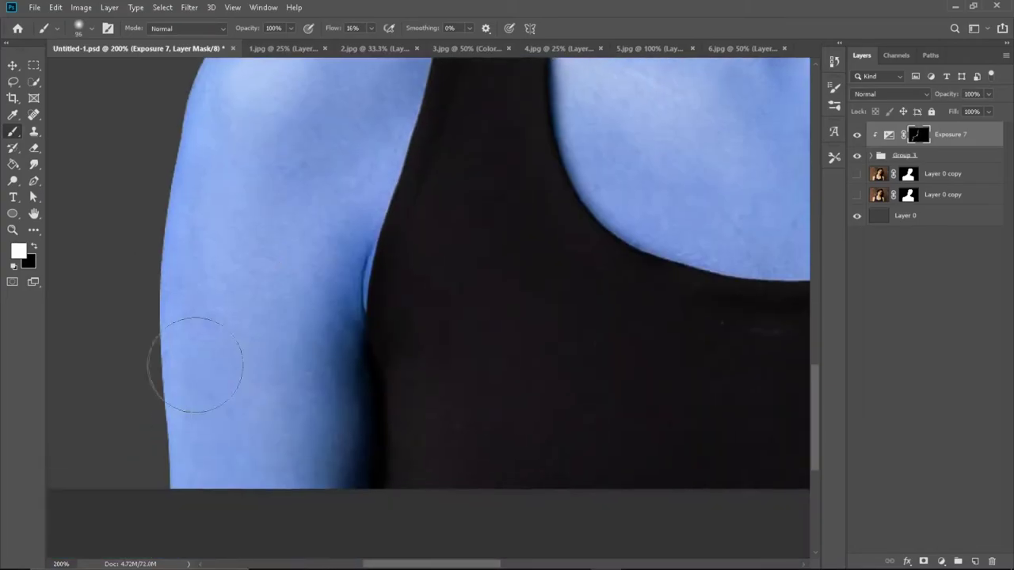
pyautogui.hotkey('ctrl', '-')
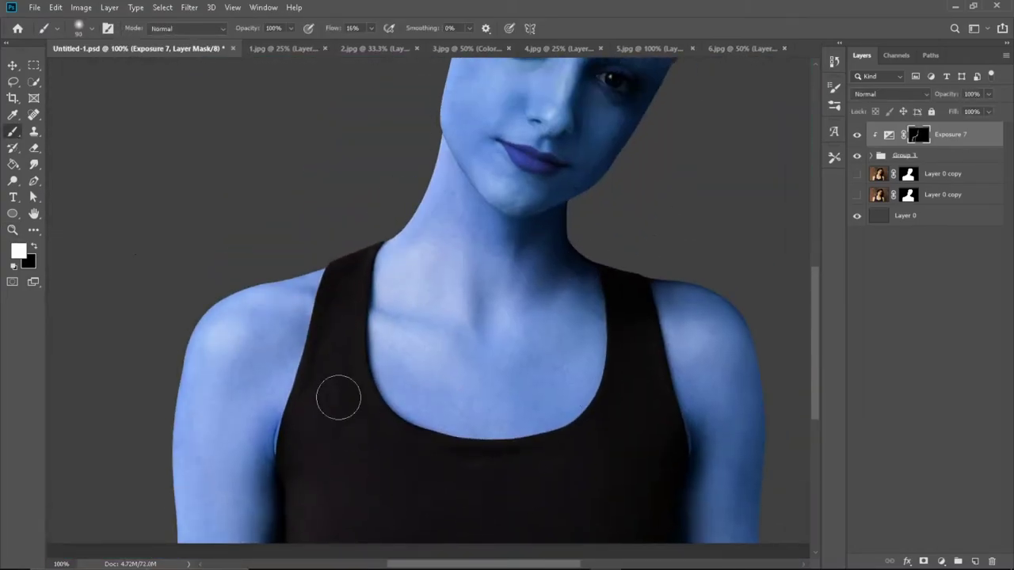
pyautogui.scroll(-2, 397, 451)
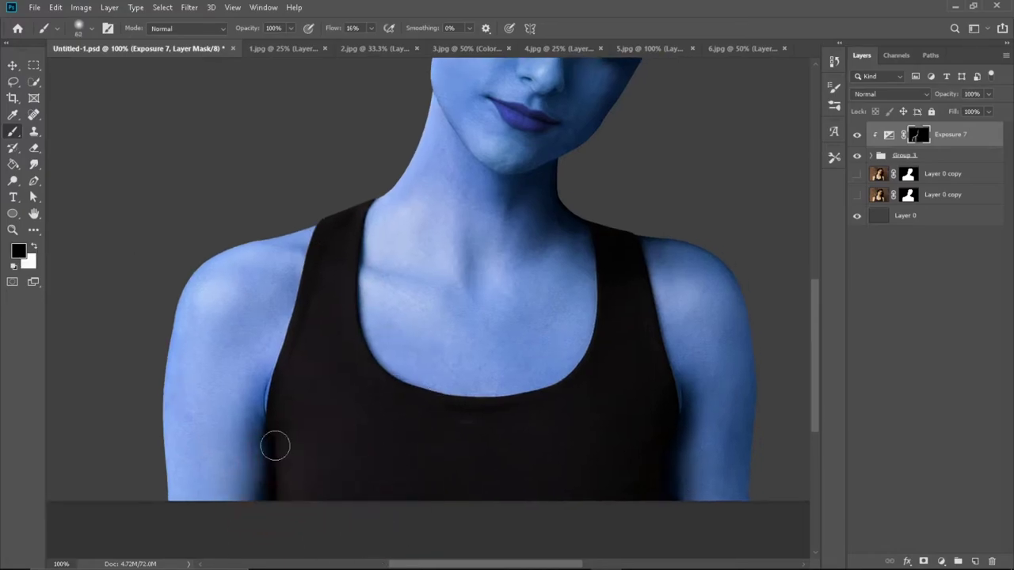
pyautogui.scroll(-3, 274, 446)
pyautogui.scroll(2, 402, 316)
pyautogui.scroll(3, 401, 162)
pyautogui.press('x')
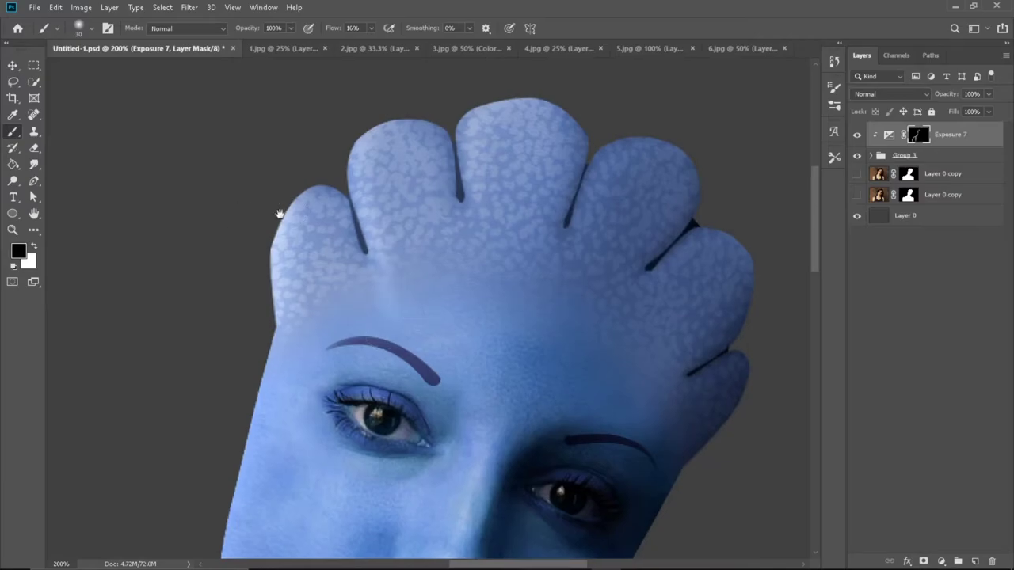
pyautogui.press('x')
pyautogui.scroll(-2, 469, 279)
pyautogui.scroll(2, 483, 244)
pyautogui.press('x')
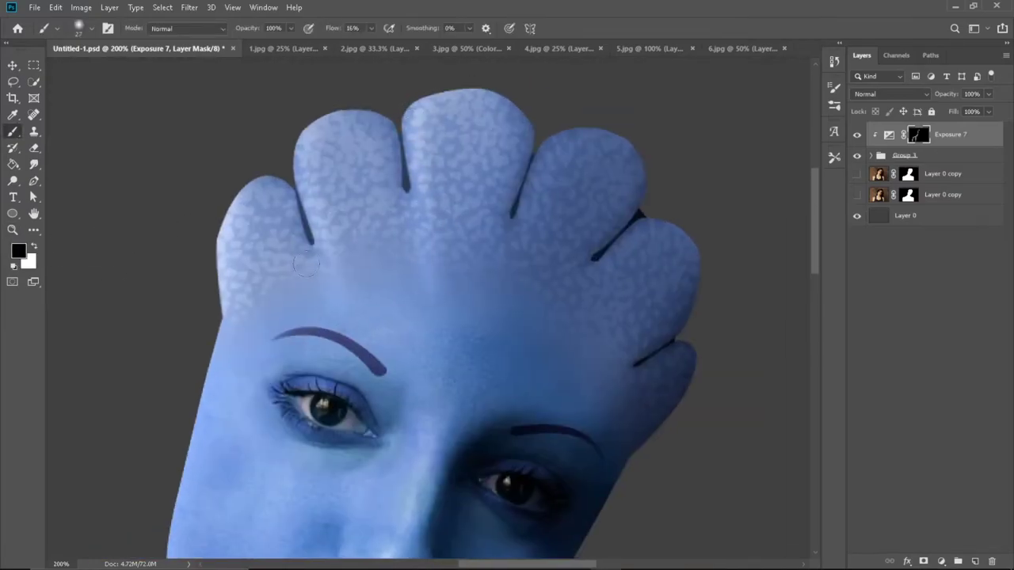
pyautogui.scroll(-2, 499, 308)
pyautogui.scroll(2, 498, 250)
pyautogui.press('x')
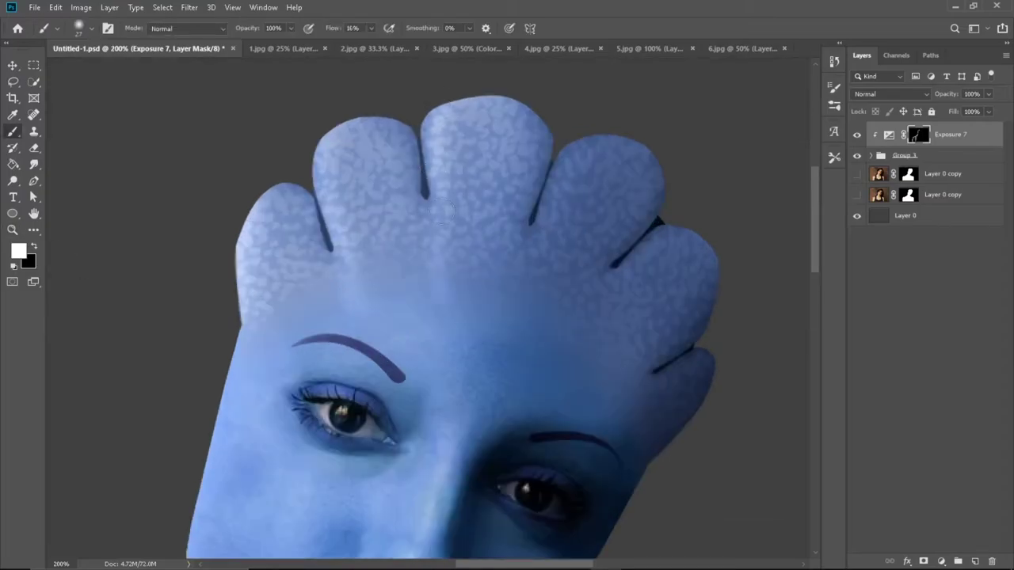
# Step: Paint the Exposure mask along the left side of the crest, swapping between black and white
pyautogui.hscroll(2, 430, 293)
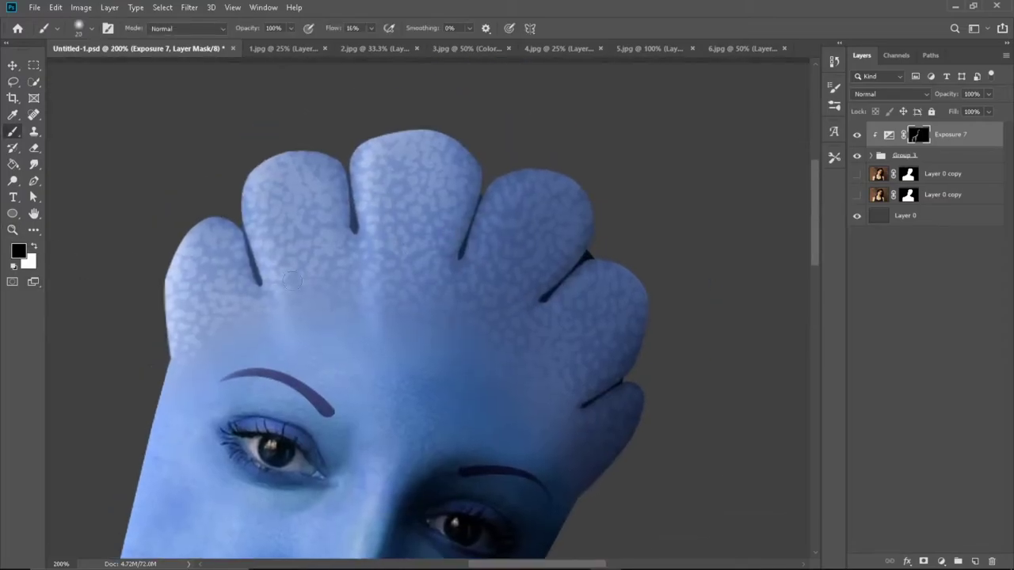
pyautogui.moveTo(225, 243); pyautogui.dragTo(324, 184)
pyautogui.scroll(-2, 335, 274)
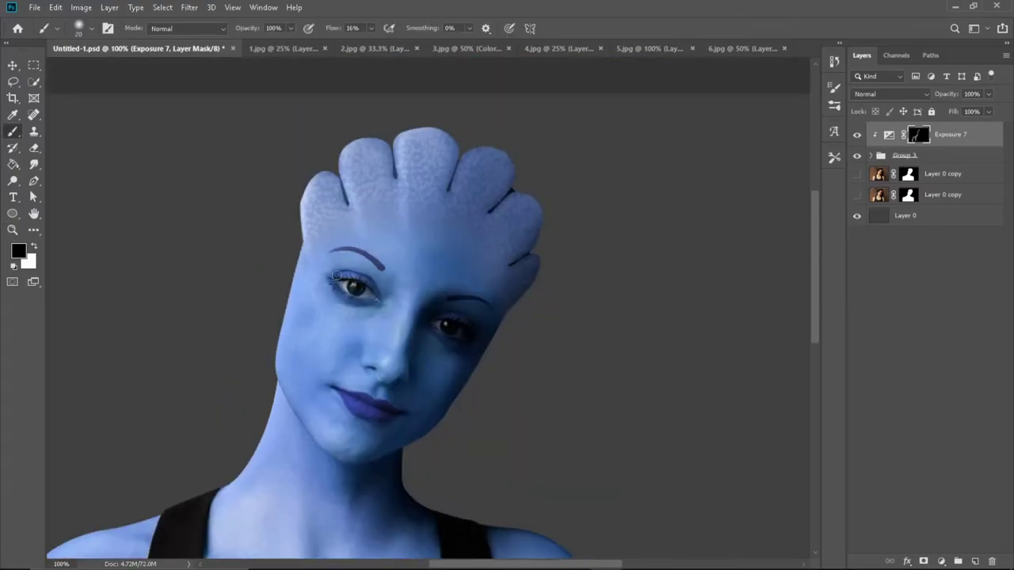
pyautogui.scroll(2, 315, 253)
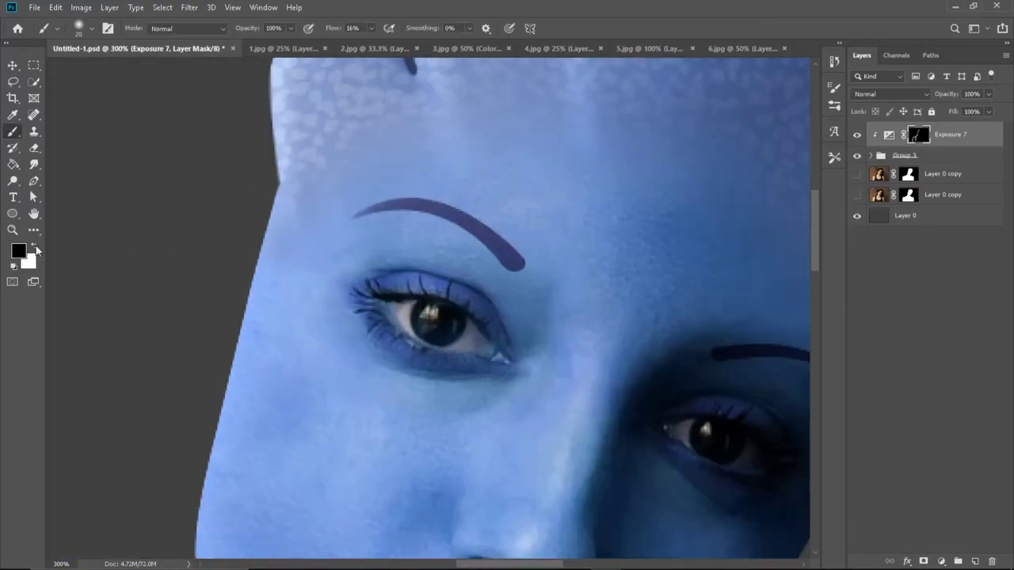
pyautogui.scroll(-2, 292, 254)
pyautogui.scroll(1, 333, 285)
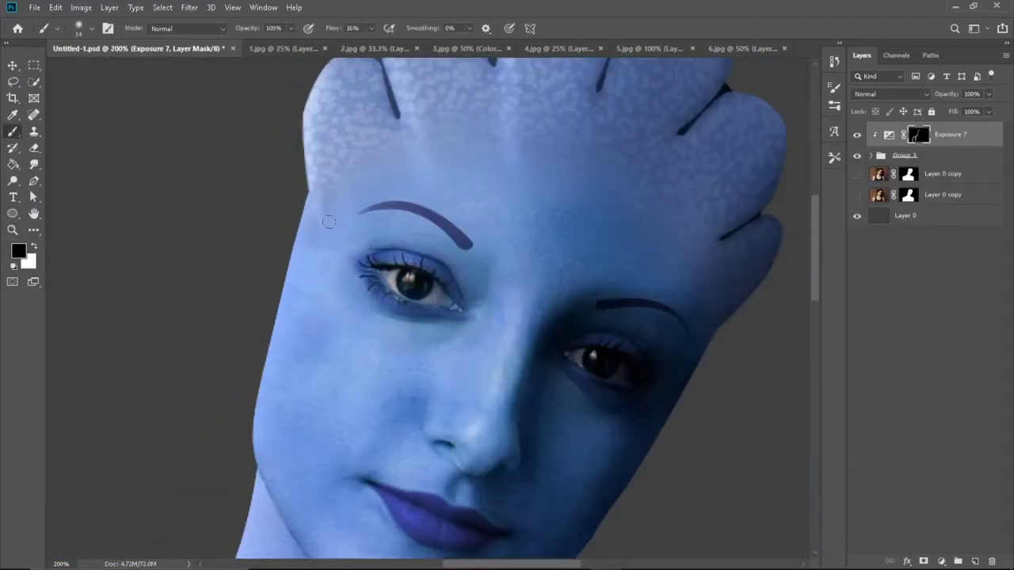
pyautogui.scroll(1, 341, 238)
pyautogui.scroll(-2, 348, 297)
pyautogui.scroll(1, 375, 245)
pyautogui.press('x')
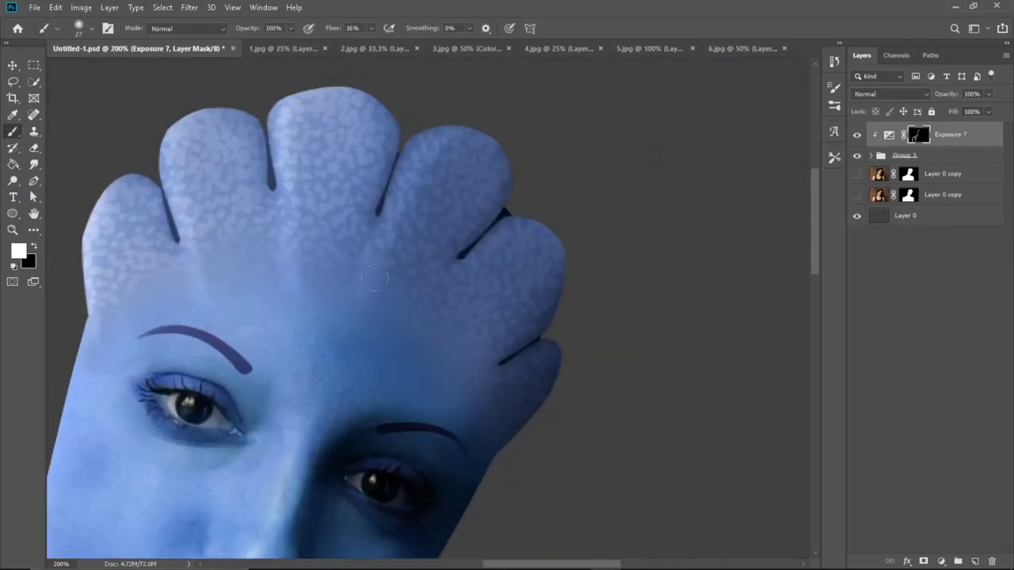
pyautogui.scroll(-1, 412, 159)
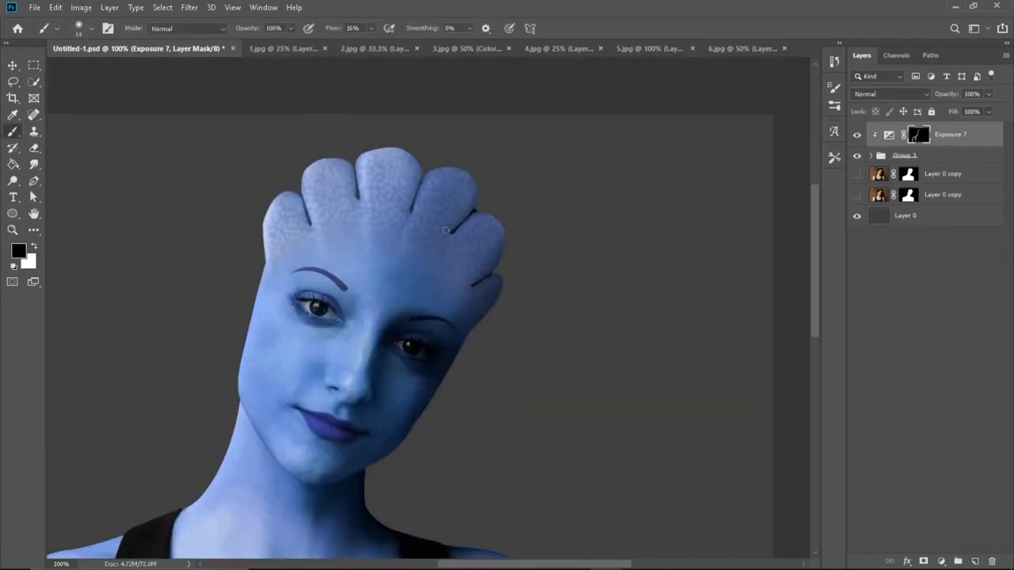
pyautogui.scroll(1, 372, 190)
pyautogui.press('x')
pyautogui.scroll(-1, 316, 214)
pyautogui.scroll(1, 277, 234)
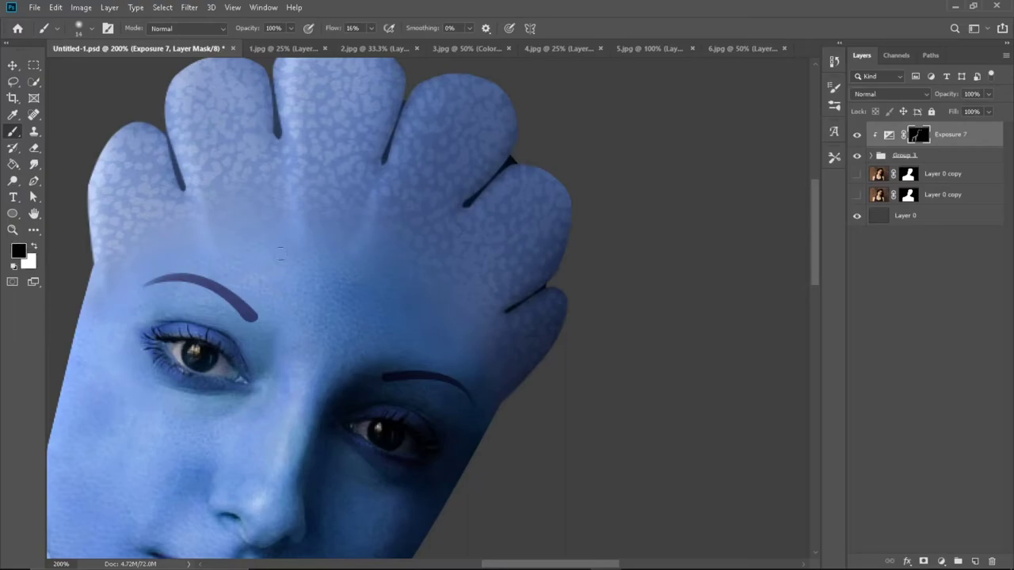
pyautogui.scroll(-1, 349, 230)
pyautogui.press('x')
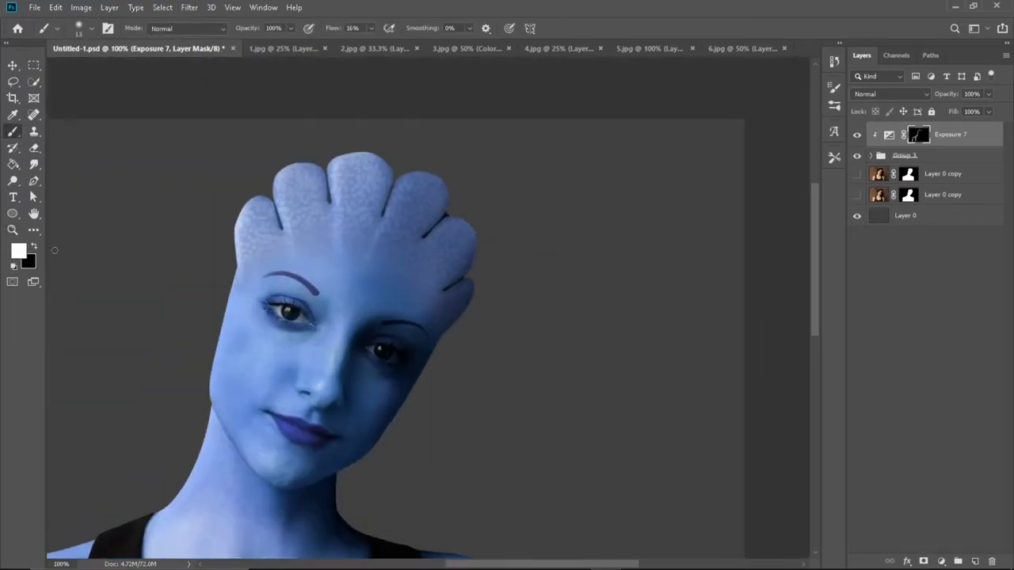
# Step: Refine the Exposure mask across the whole head, revealing darkening in white and hiding it in black
pyautogui.moveTo(432, 242); pyautogui.dragTo(361, 264)
pyautogui.scroll(1, 297, 272)
pyautogui.press('x')
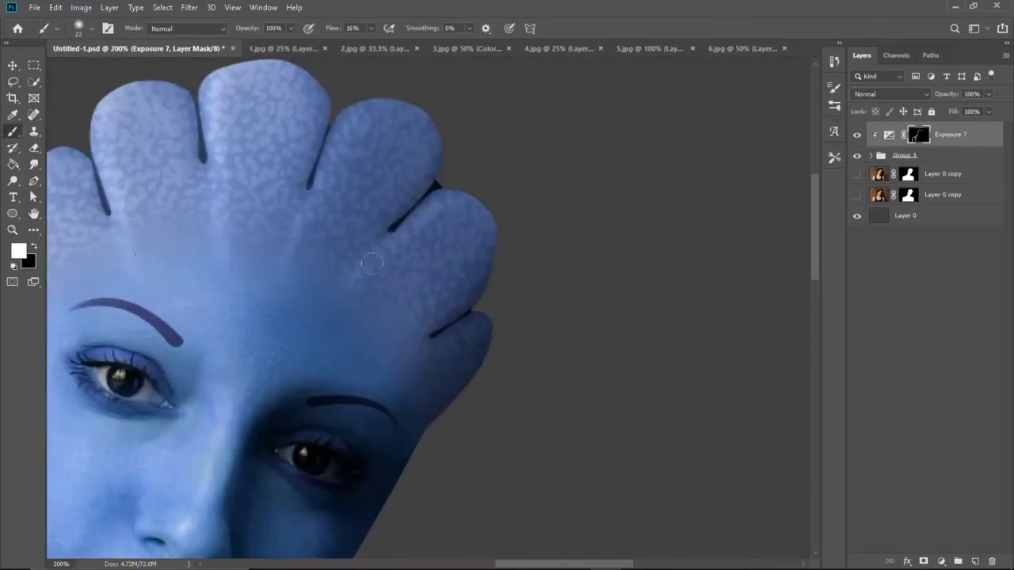
pyautogui.scroll(-2, 449, 204)
pyautogui.scroll(1, 470, 208)
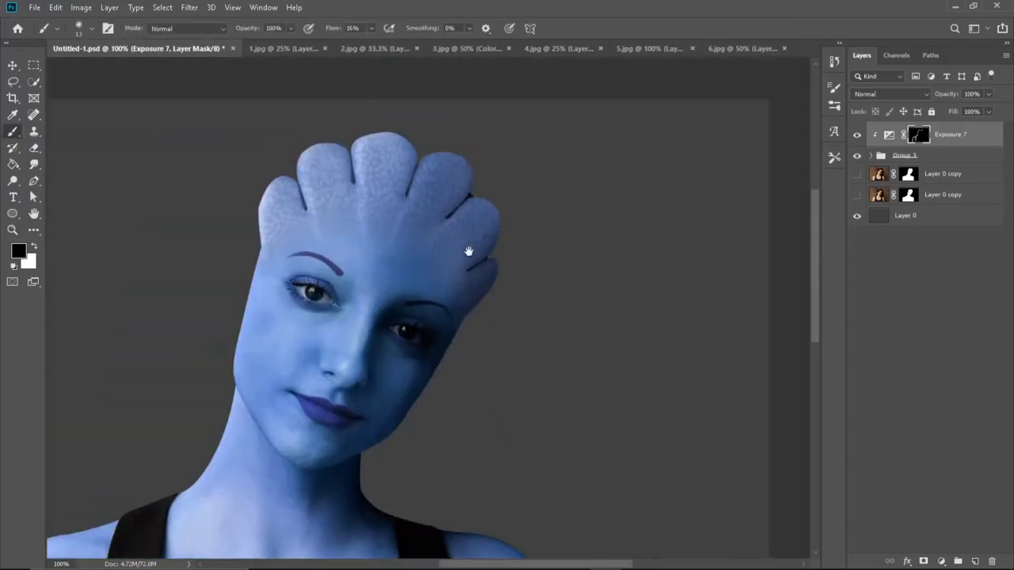
pyautogui.press('x')
pyautogui.scroll(3, 475, 273)
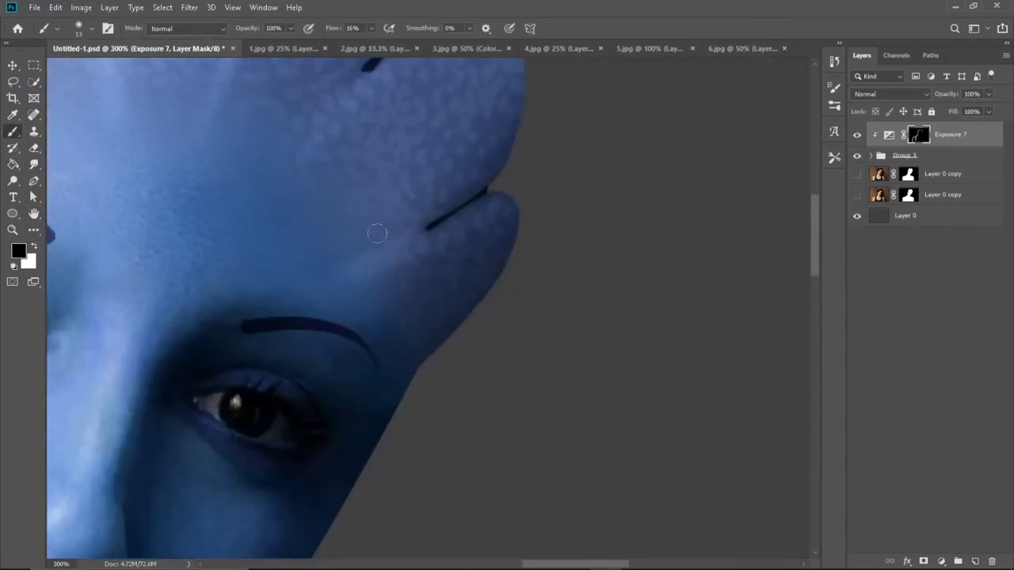
pyautogui.scroll(-1, 430, 247)
pyautogui.press('x')
pyautogui.scroll(-4, 467, 215)
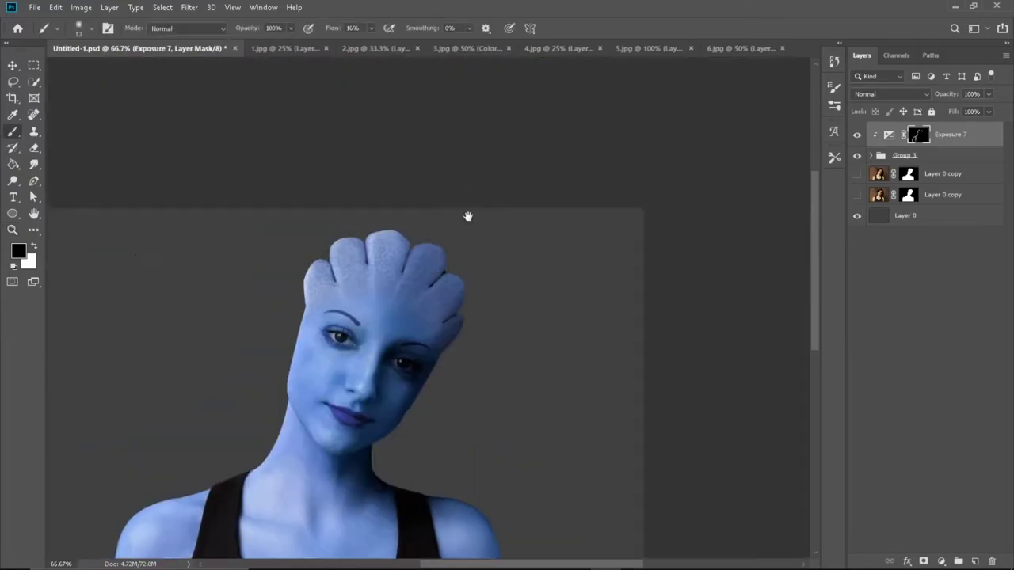
pyautogui.scroll(1, 420, 213)
pyautogui.scroll(1, 373, 211)
pyautogui.press('z')
pyautogui.scroll(2, 450, 231)
pyautogui.scroll(-1, 451, 231)
pyautogui.press('b')
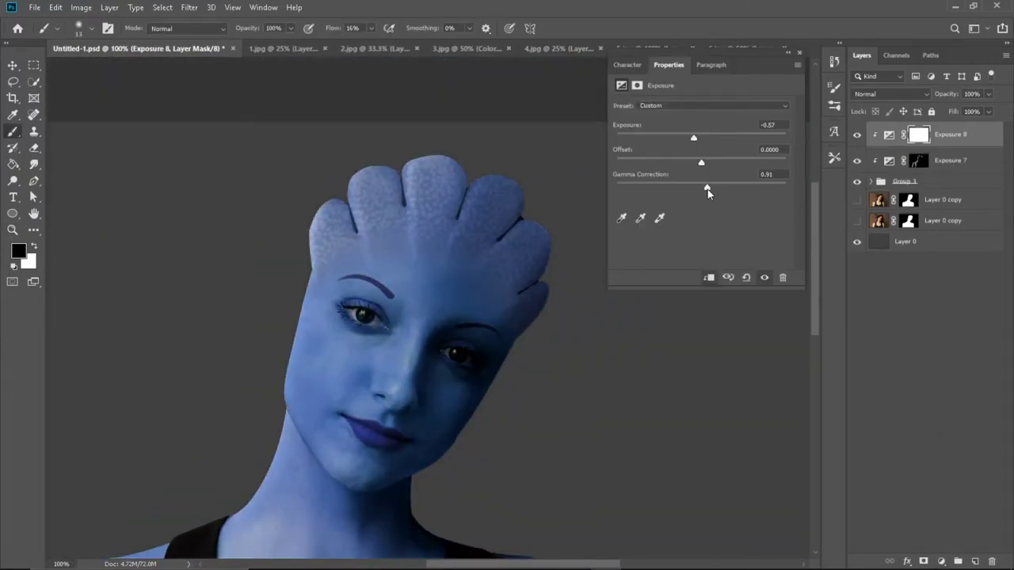
# Step: Fill the Exposure 8 mask black and switch to a white soft brush
pyautogui.click(13, 164)
pyautogui.click(390, 210)
pyautogui.press('x')
pyautogui.press('b')
pyautogui.scroll(1, 390, 210)
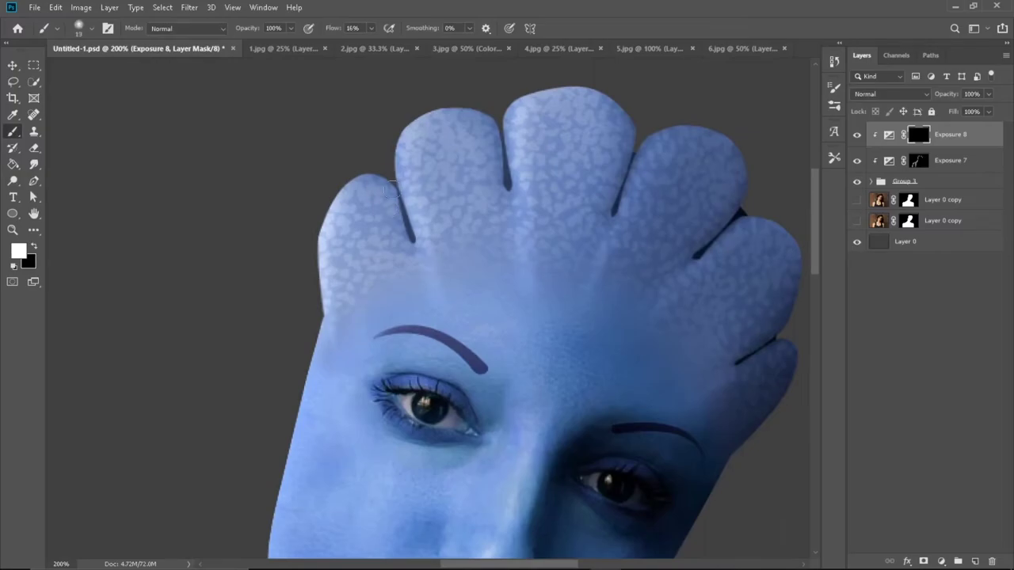
# Step: Lower the brush flow to 6% for gentle strokes
pyautogui.hotkey('shift', '0')
pyautogui.hotkey('shift', '6')
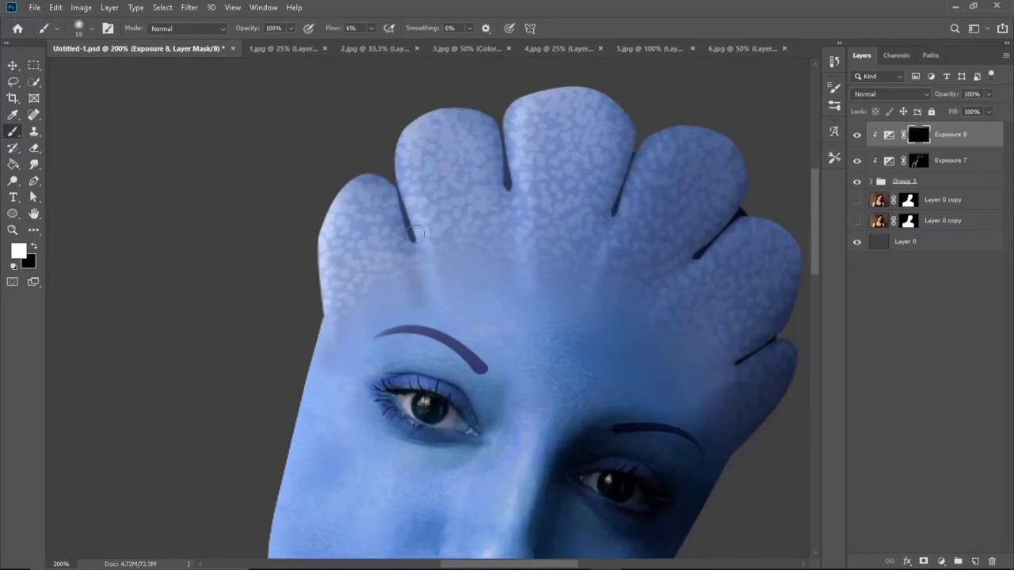
pyautogui.scroll(-1, 413, 264)
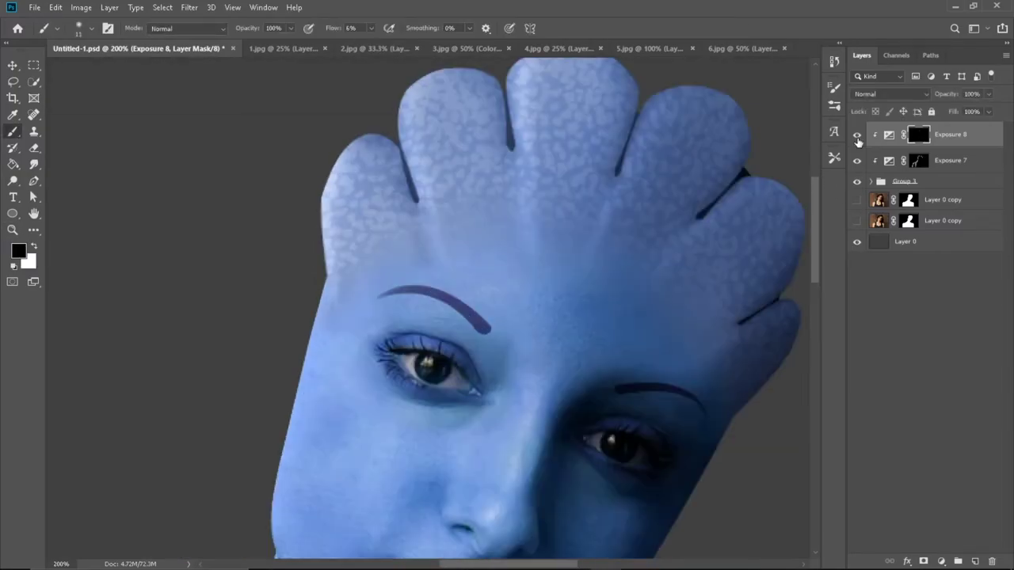
pyautogui.hscroll(1, 493, 184)
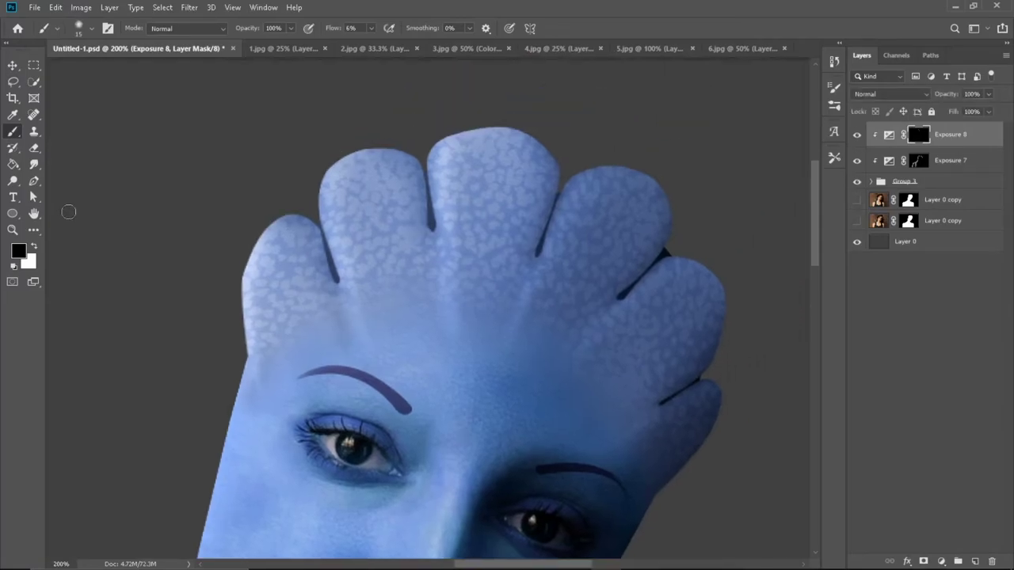
# Step: Softly paint the Exposure 8 darkening back into the creases between the crest lobes
pyautogui.press('x')
pyautogui.hscroll(2, 430, 181)
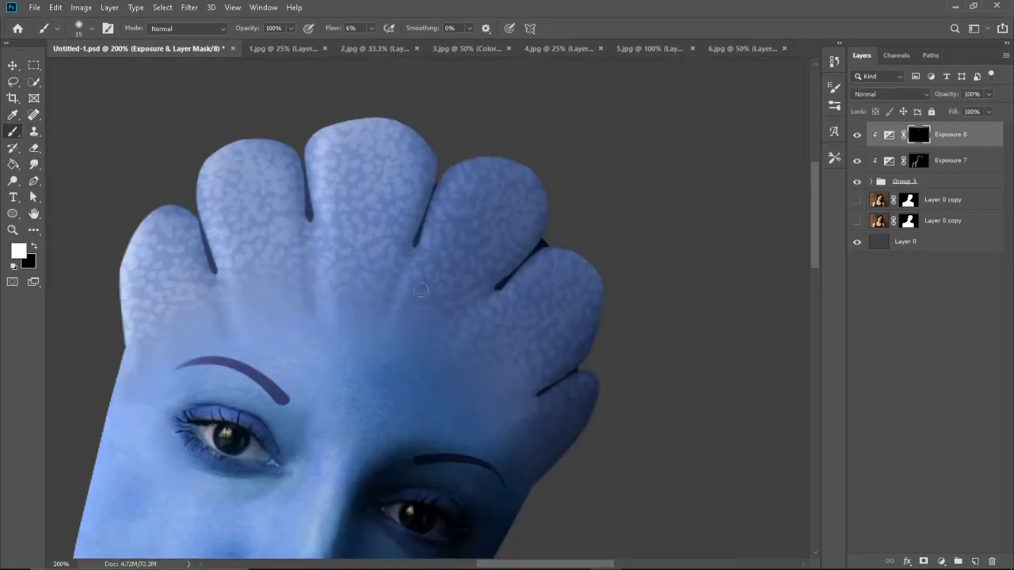
pyautogui.scroll(-1, 421, 290)
pyautogui.hscroll(1, 420, 290)
pyautogui.scroll(-2, 434, 154)
pyautogui.hscroll(1, 434, 153)
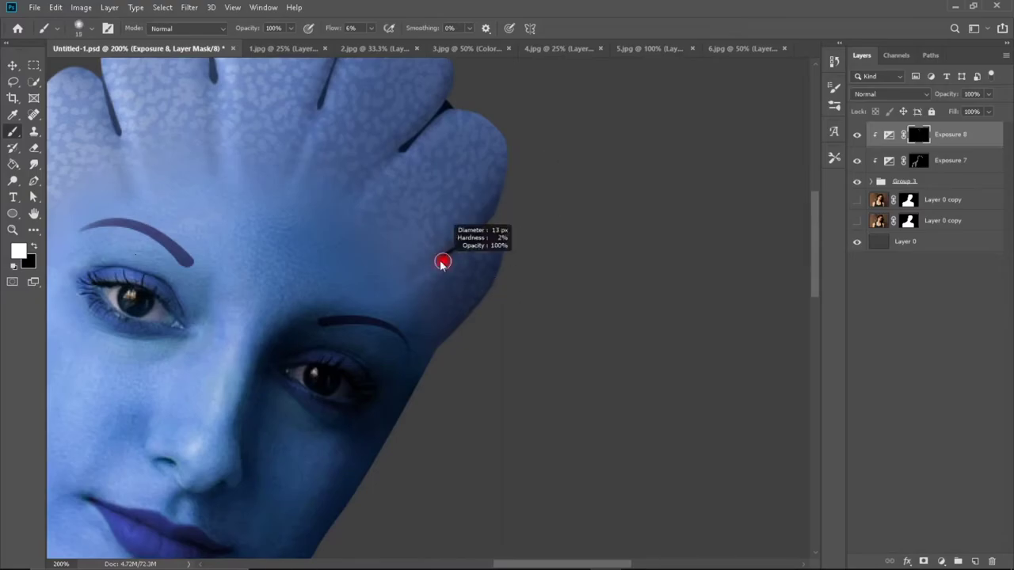
pyautogui.scroll(-2, 442, 262)
pyautogui.scroll(-3, 534, 254)
pyautogui.scroll(3, 408, 211)
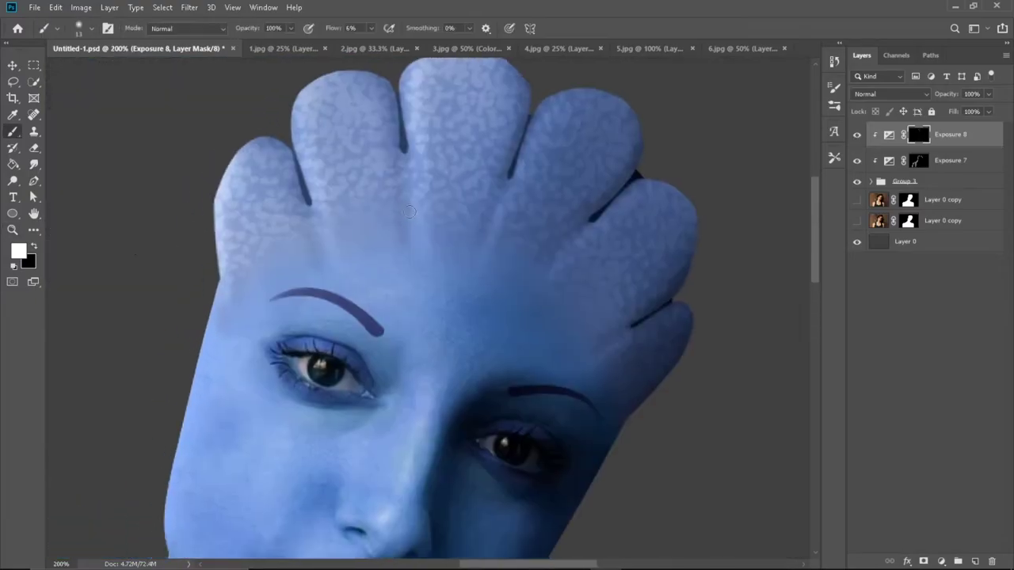
pyautogui.scroll(-3, 427, 229)
pyautogui.scroll(3, 475, 262)
# Step: Expand Group 3 and Group 2 and target the Color Fill 1 copy 9 mask
pyautogui.press('x')
pyautogui.scroll(-2, 475, 261)
pyautogui.click(871, 181)
pyautogui.click(881, 197)
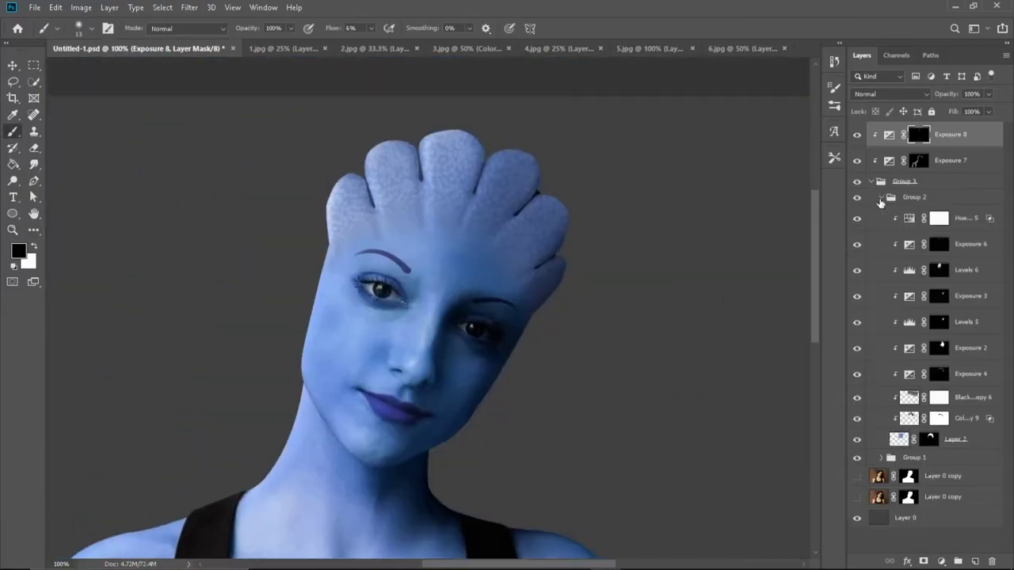
pyautogui.click(910, 397)
pyautogui.click(922, 419)
# Step: Paint white on the Color Fill 1 copy 9 mask over the crest
pyautogui.press('x')
pyautogui.scroll(-1, 427, 317)
pyautogui.scroll(2, 352, 227)
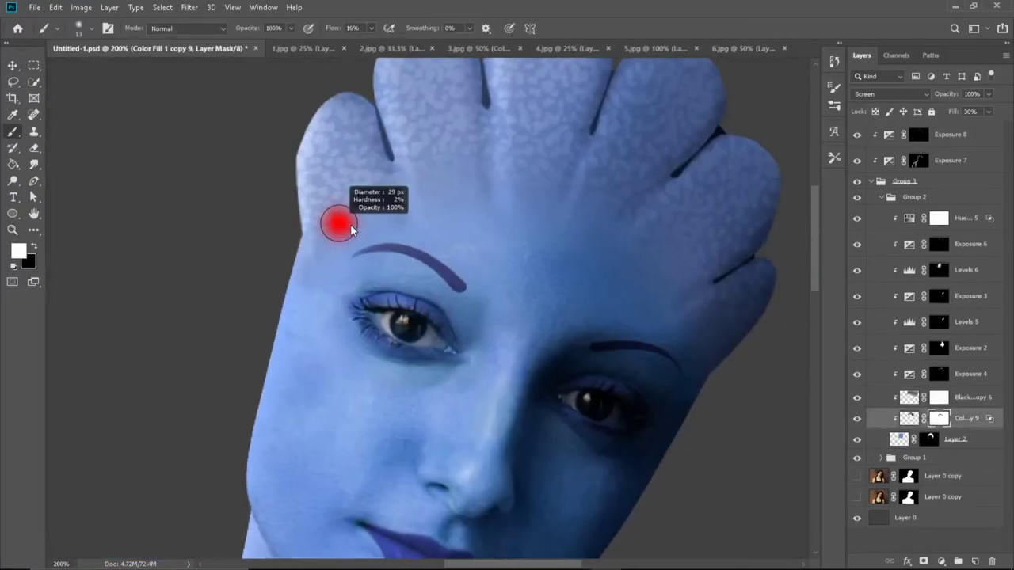
pyautogui.moveTo(599, 216); pyautogui.dragTo(584, 267)
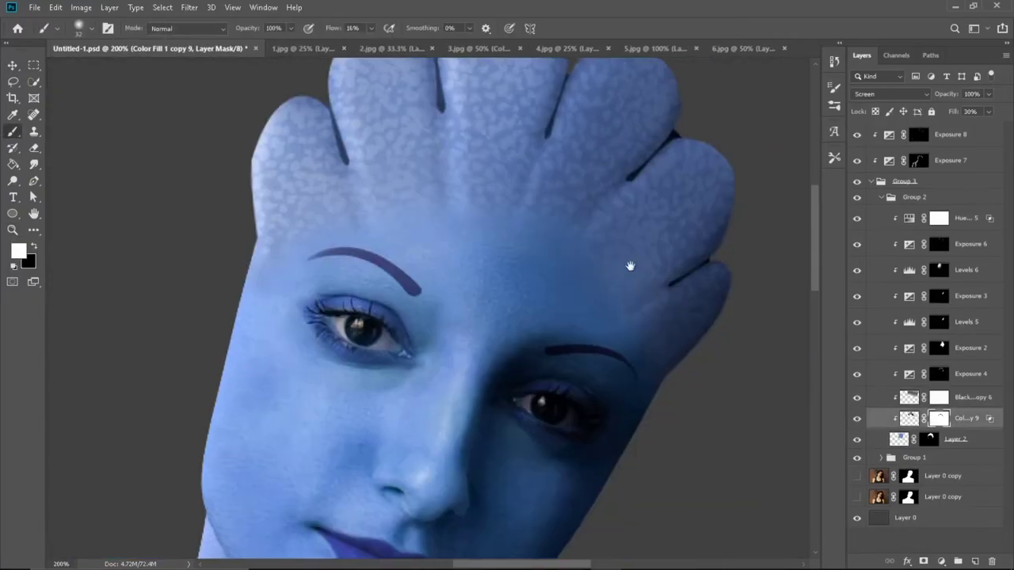
pyautogui.scroll(2, 258, 342)
pyautogui.scroll(-2, 347, 222)
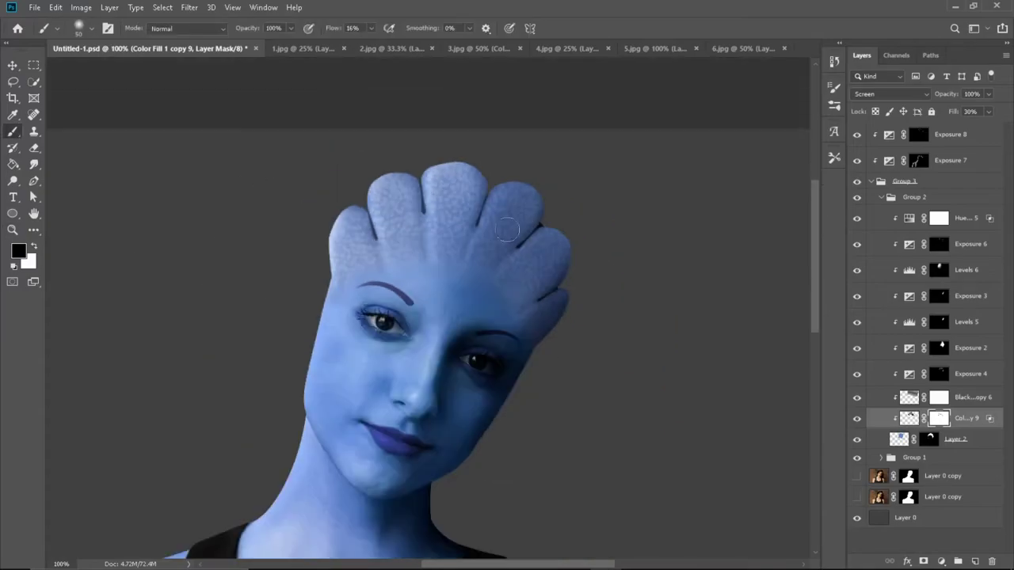
pyautogui.scroll(2, 483, 256)
pyautogui.scroll(-2, 484, 256)
pyautogui.scroll(2, 496, 219)
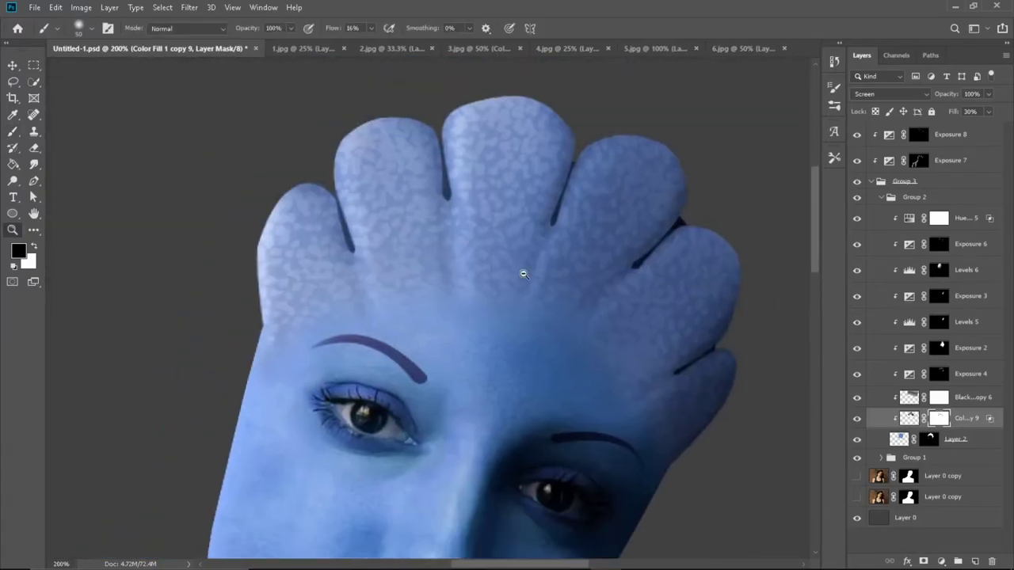
# Step: Collapse and re-expand Group 3, selecting Group 1 inside it
pyautogui.click(871, 181)
pyautogui.scroll(2, 640, 248)
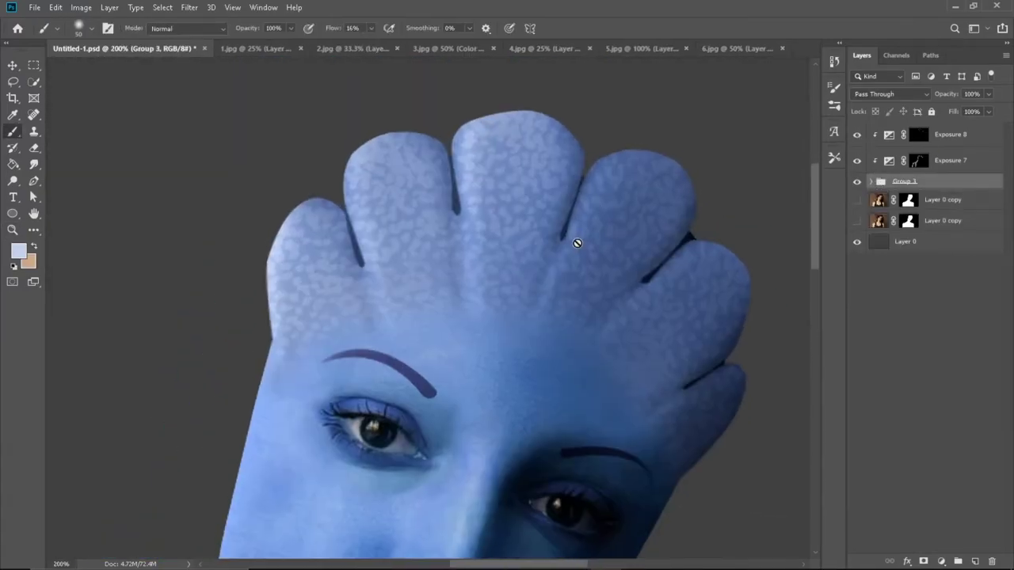
pyautogui.scroll(2, 535, 183)
pyautogui.click(870, 181)
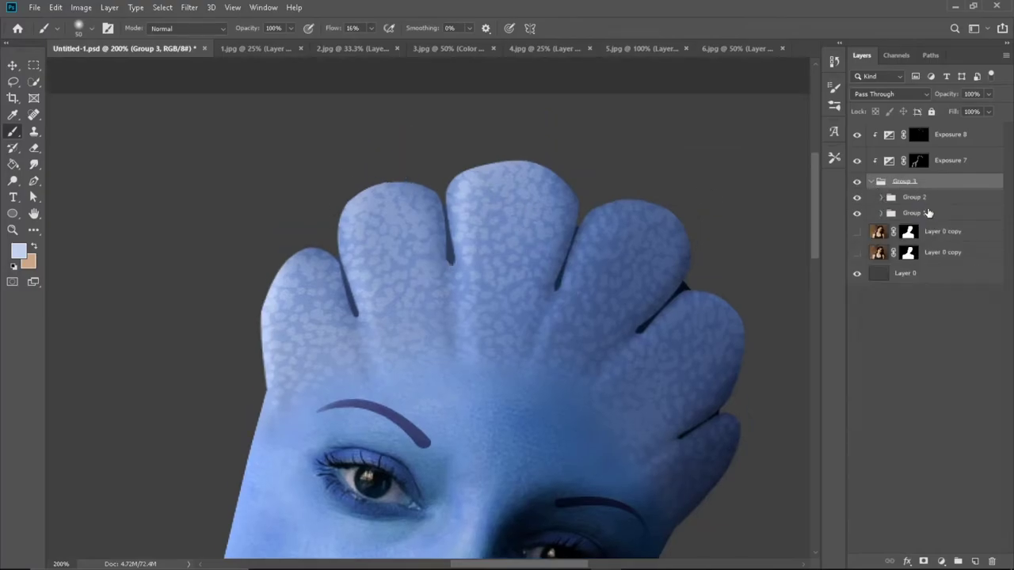
pyautogui.click(918, 216)
# Step: Trace a pen path along the right crest lobe and the head's right edge
pyautogui.scroll(1, 302, 277)
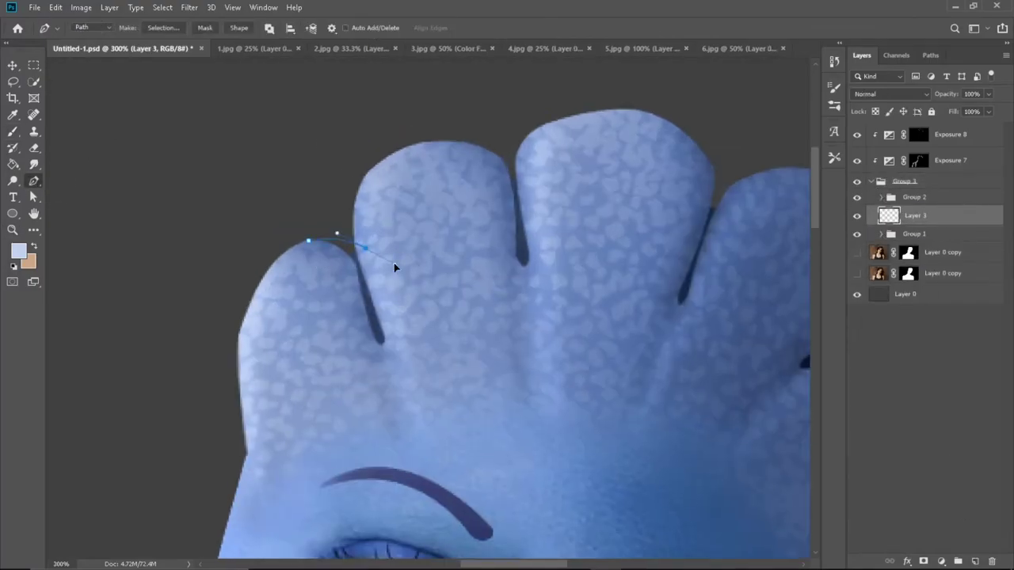
pyautogui.hscroll(2, 441, 170)
pyautogui.scroll(1, 412, 195)
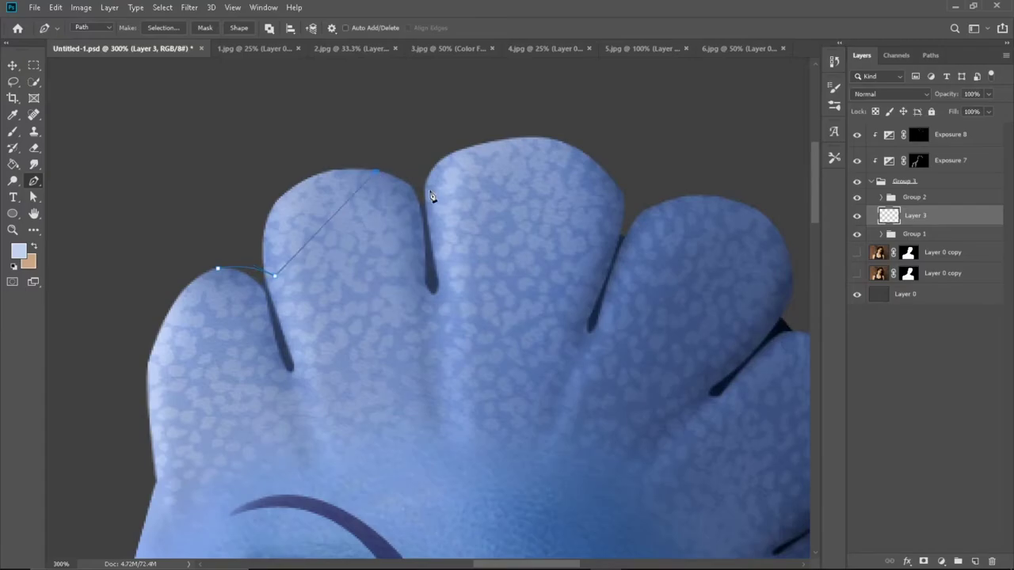
pyautogui.hscroll(5, 456, 161)
pyautogui.scroll(-1, 389, 162)
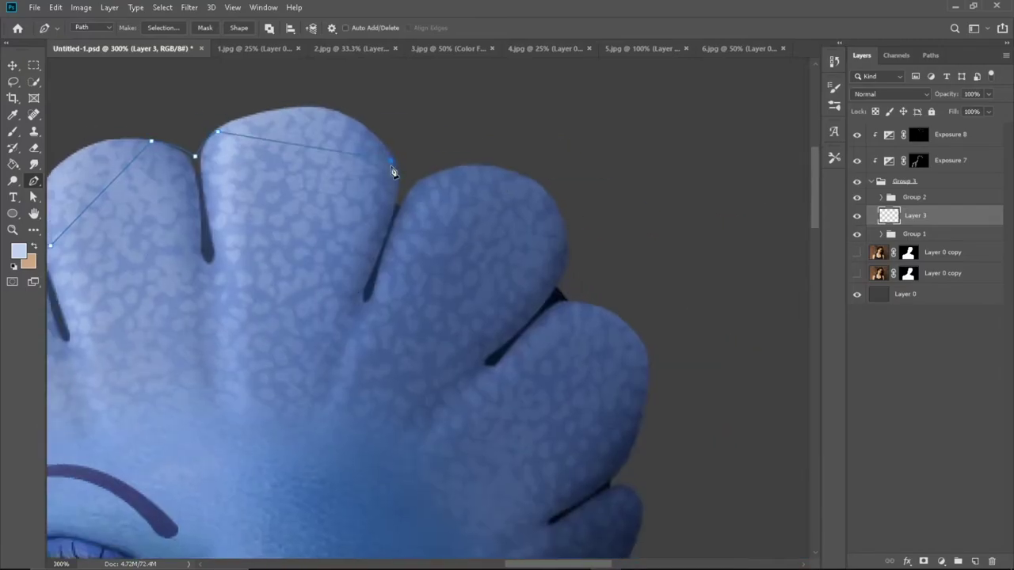
pyautogui.scroll(-2, 480, 177)
pyautogui.hscroll(1, 509, 194)
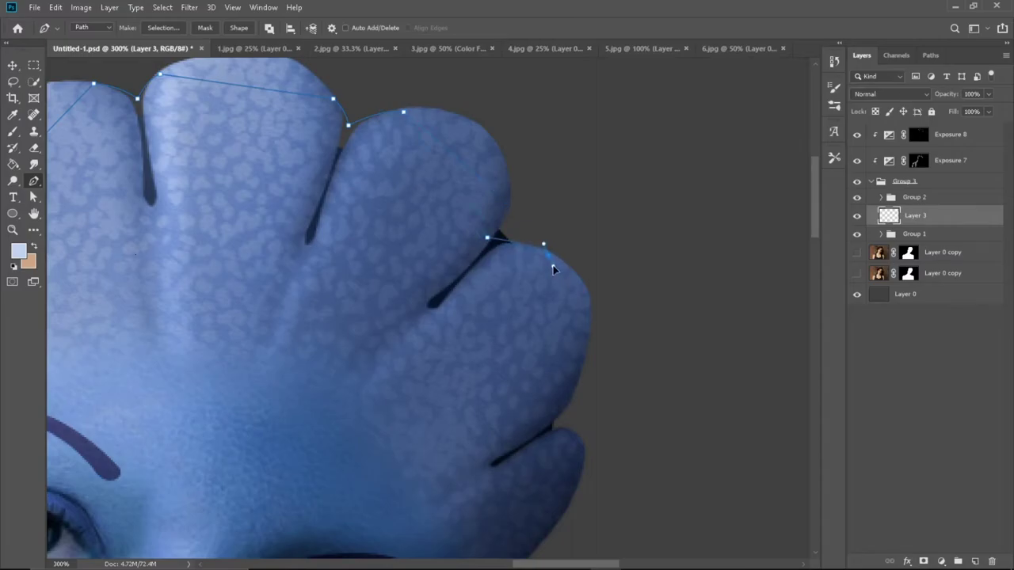
pyautogui.scroll(-4, 557, 273)
pyautogui.hscroll(1, 539, 286)
pyautogui.click(508, 278)
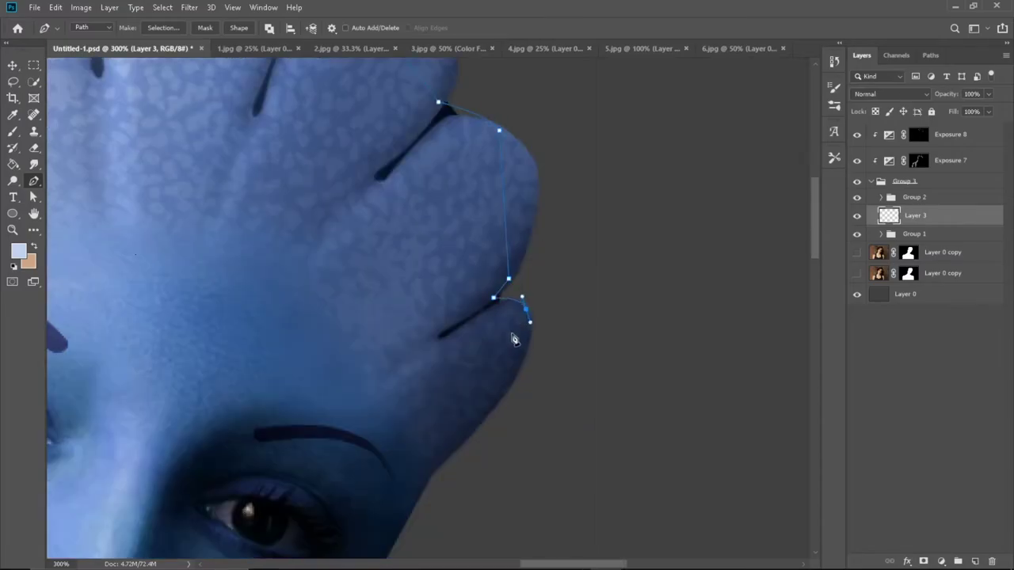
pyautogui.click(474, 377)
# Step: Fill the outlined crest area on Layer 3 with a dark blue shadow colour
pyautogui.hotkey('ctrl', '-')
pyautogui.click(18, 251)
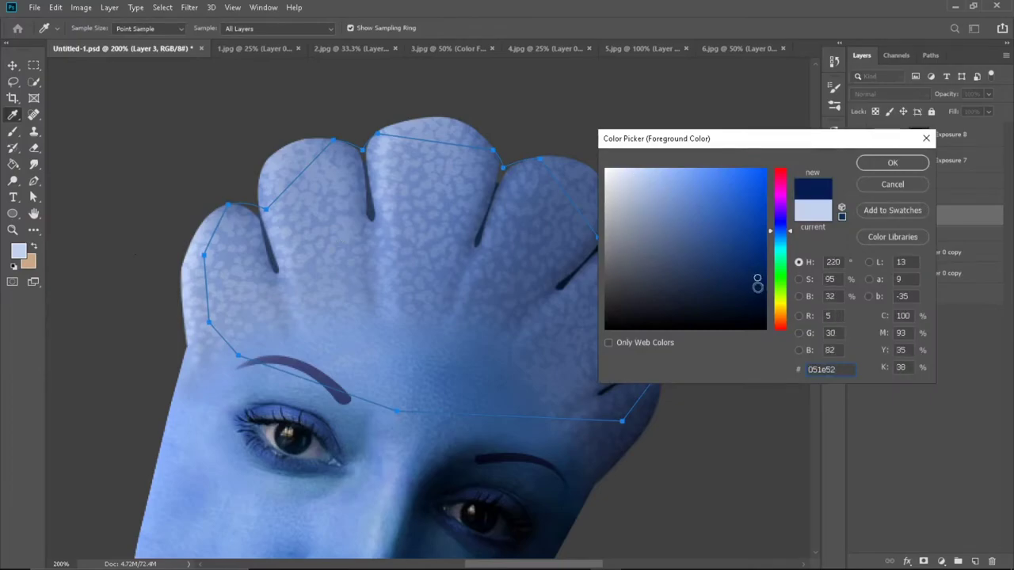
pyautogui.click(892, 162)
pyautogui.hotkey('ctrl', 'Return')
pyautogui.press('g')
pyautogui.click(287, 287)
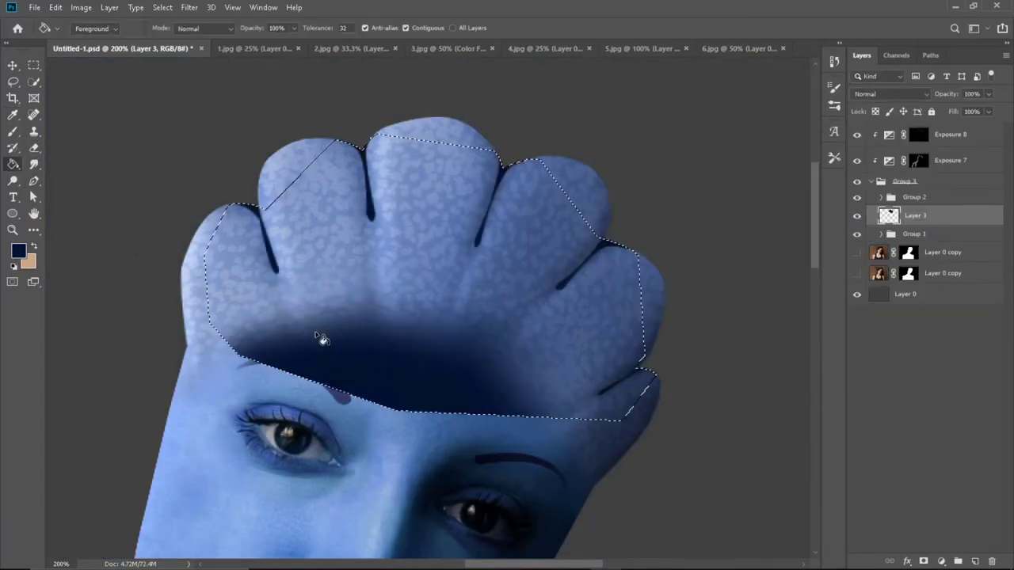
pyautogui.hotkey('ctrl', 'd')
# Step: Add a mask to Layer 3 and paint the creases between the lobe tips
pyautogui.click(924, 562)
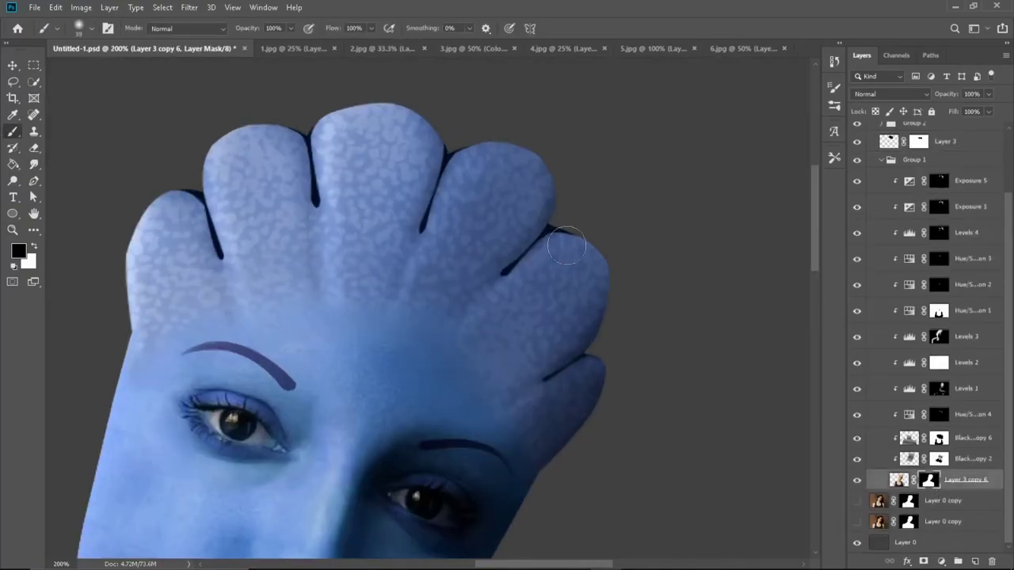
pyautogui.hotkey('ctrl', '-')
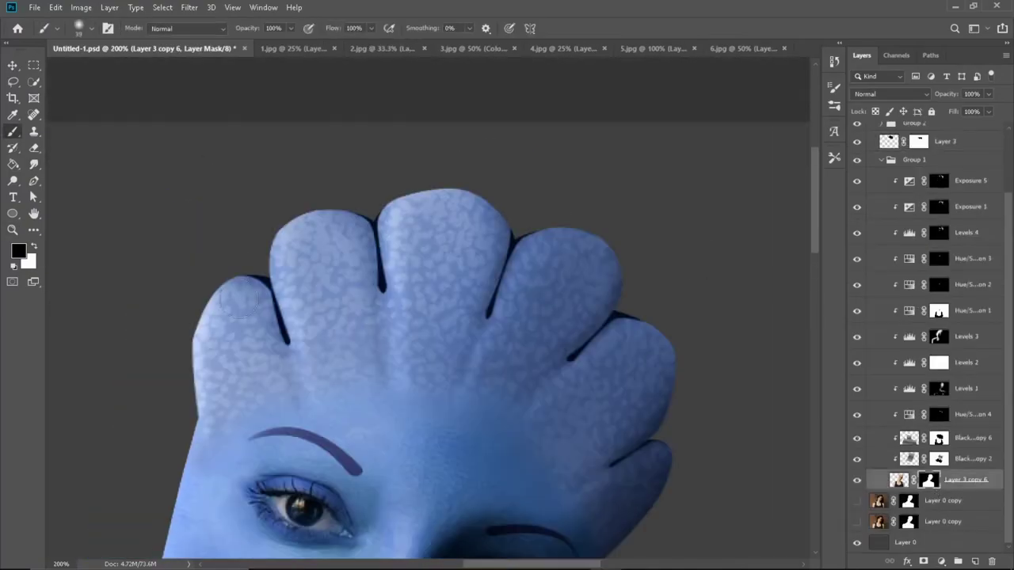
pyautogui.click(880, 159)
pyautogui.click(919, 215)
pyautogui.hotkey('ctrl', '+')
pyautogui.hotkey('ctrl', '+')
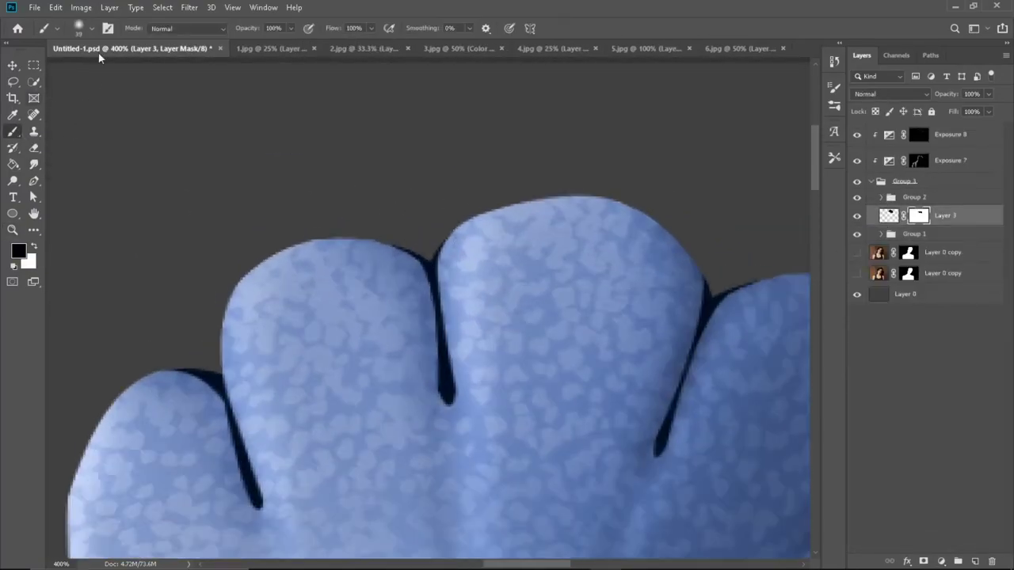
pyautogui.press('h')
pyautogui.moveTo(489, 251); pyautogui.dragTo(494, 255)
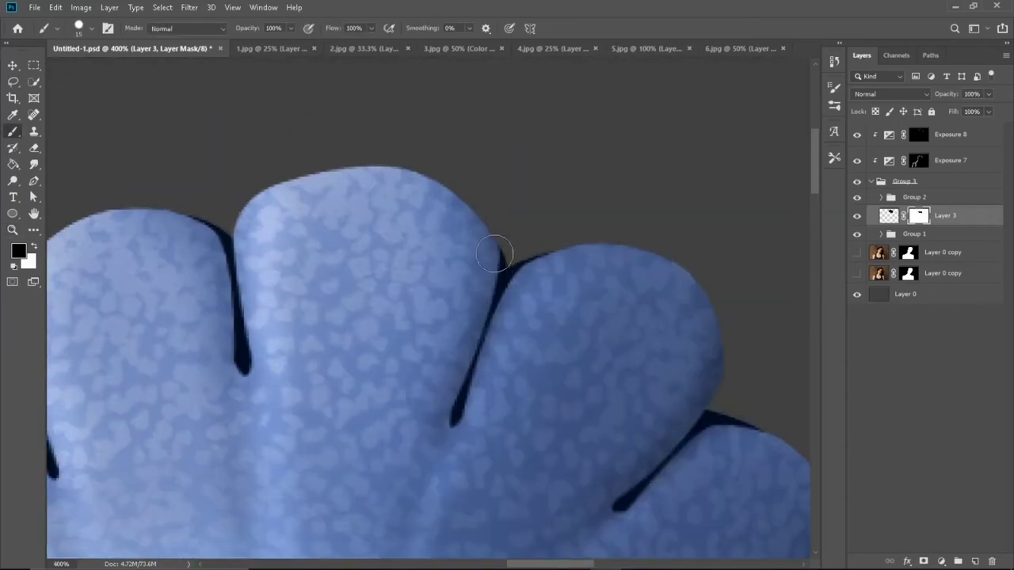
pyautogui.press('h')
pyautogui.moveTo(290, 291); pyautogui.dragTo(434, 205)
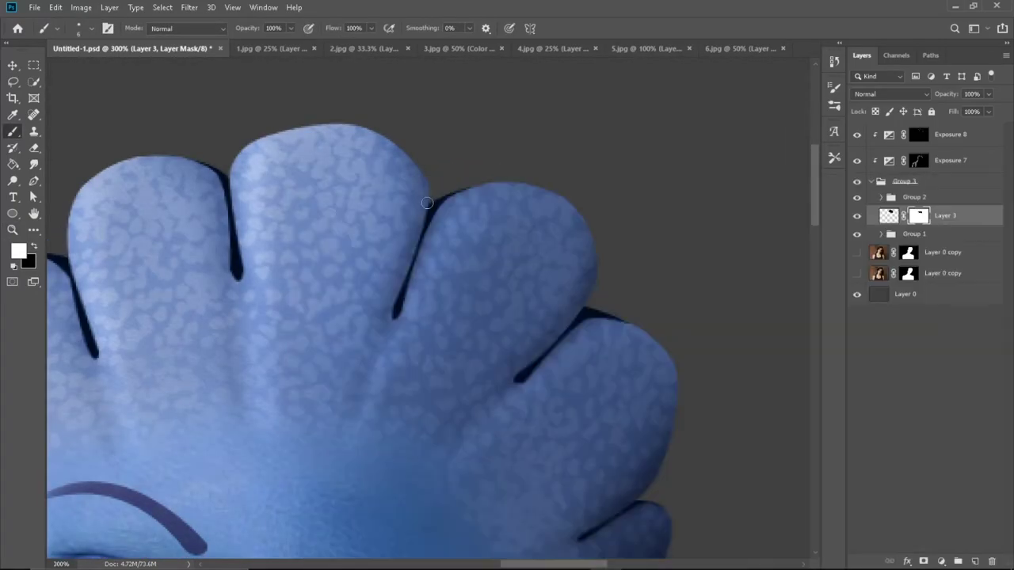
pyautogui.press('h')
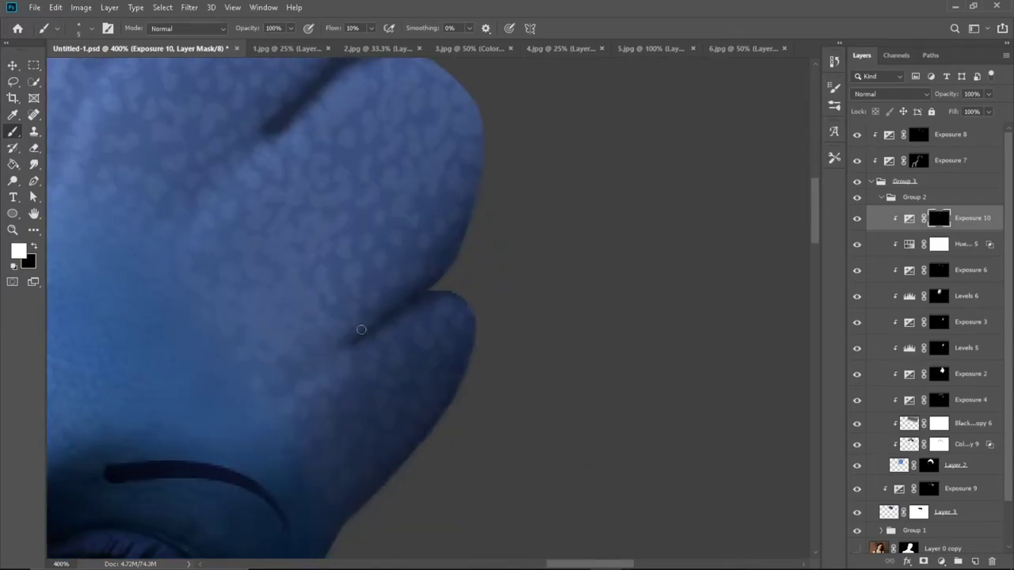
# Step: Zoom in and out to inspect the shading on the crest lobes and head
pyautogui.press('x')
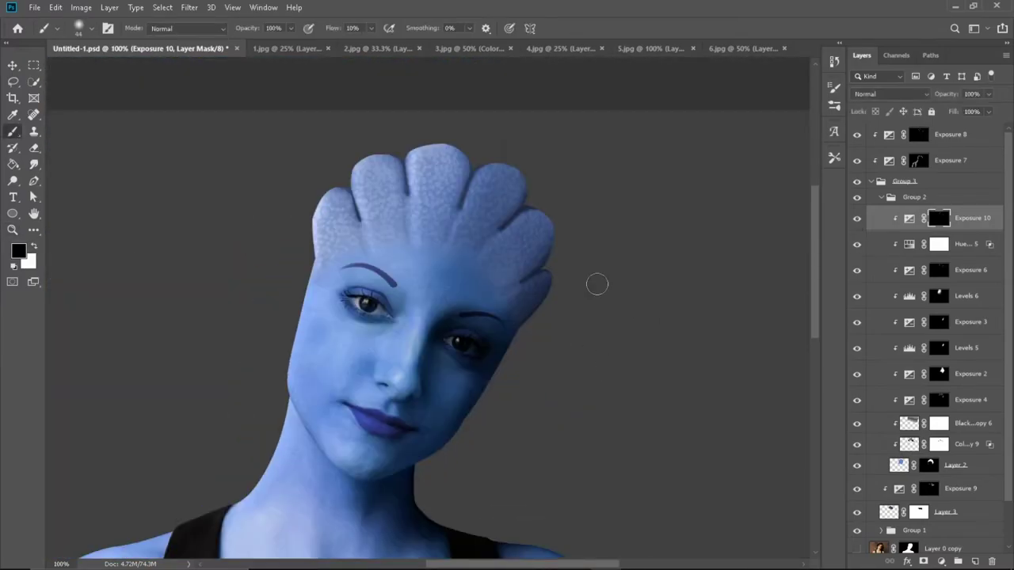
pyautogui.press('x')
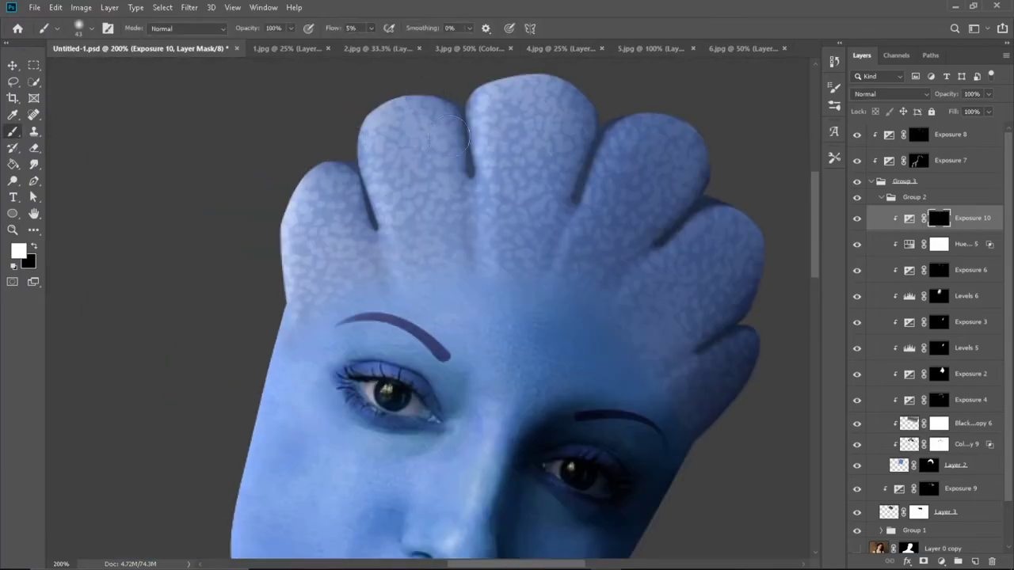
pyautogui.hotkey('ctrl', '-')
pyautogui.hotkey('ctrl', '-')
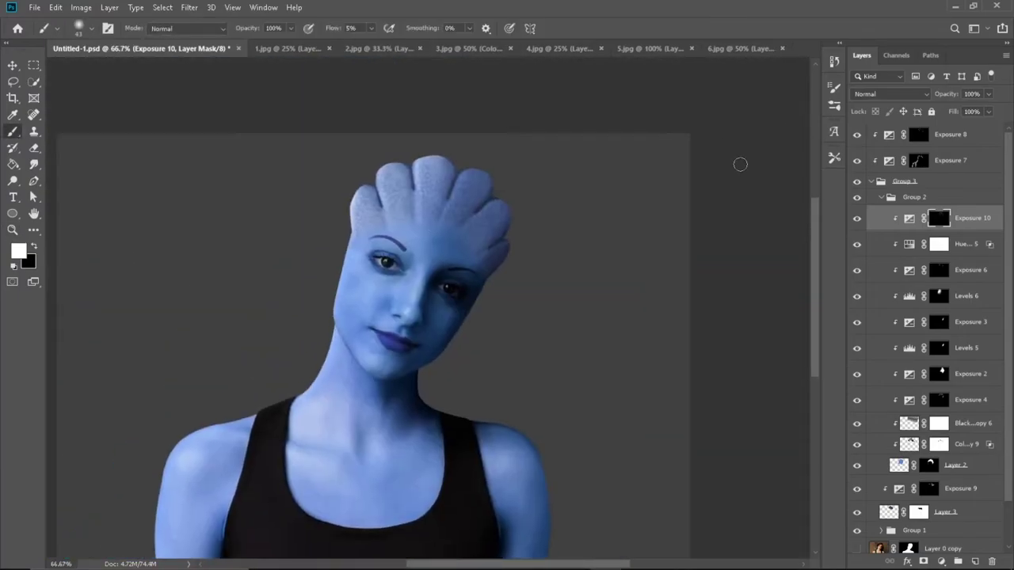
pyautogui.hotkey('ctrl', '1')
# Step: Add a Levels adjustment at midtones 0.78, invert its mask, and paint white onto the crest
pyautogui.click(881, 197)
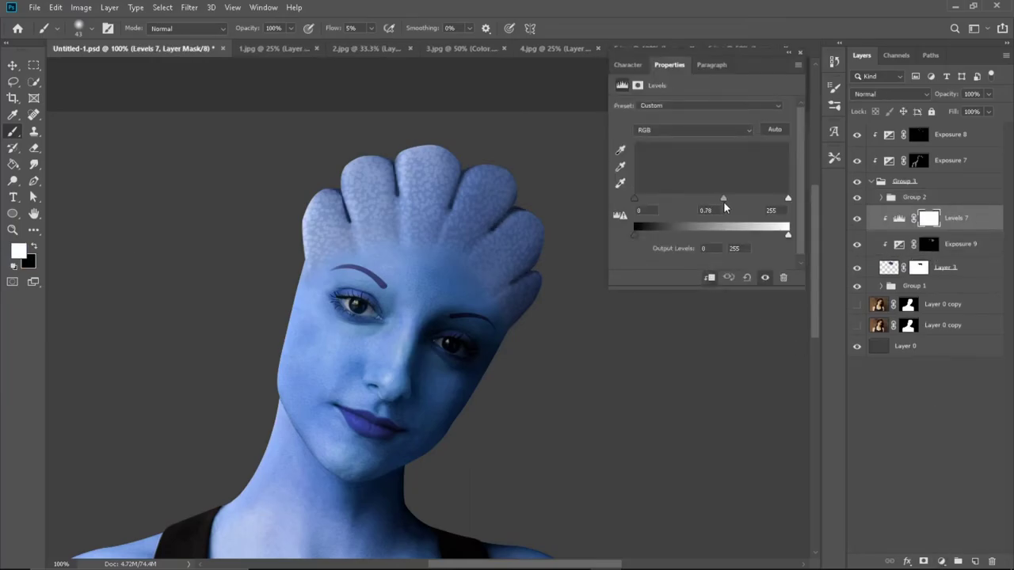
pyautogui.hotkey('ctrl', 'i')
pyautogui.press('x')
pyautogui.hotkey('ctrl', '+')
pyautogui.hotkey('ctrl', '+')
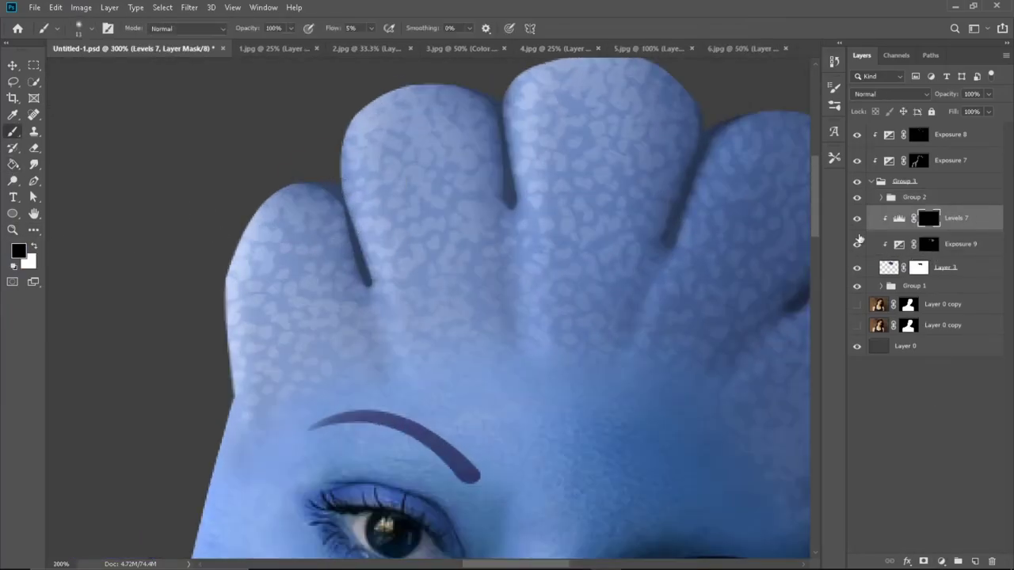
pyautogui.press('x')
pyautogui.moveTo(487, 294); pyautogui.dragTo(475, 285)
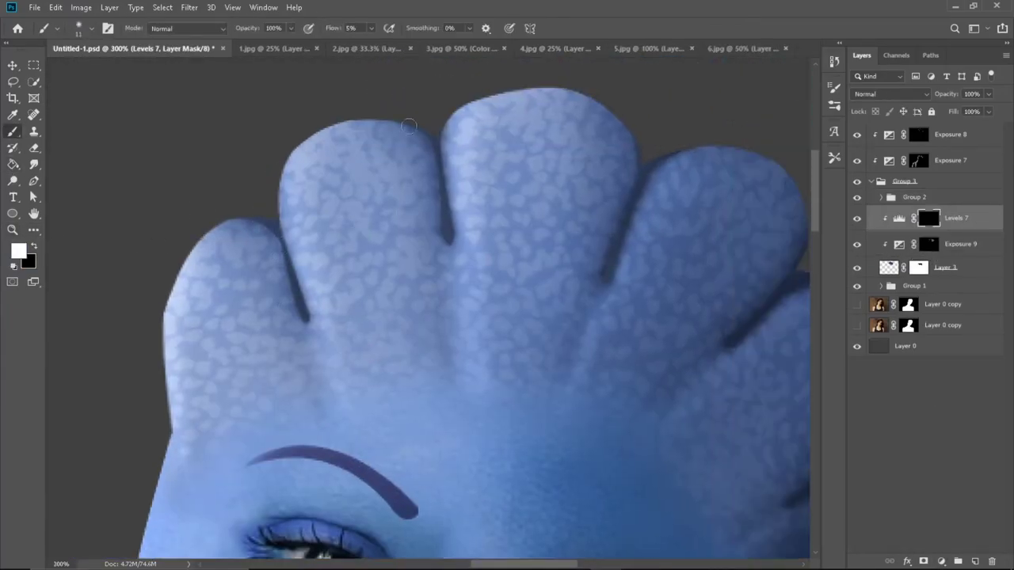
pyautogui.hotkey('ctrl', '1')
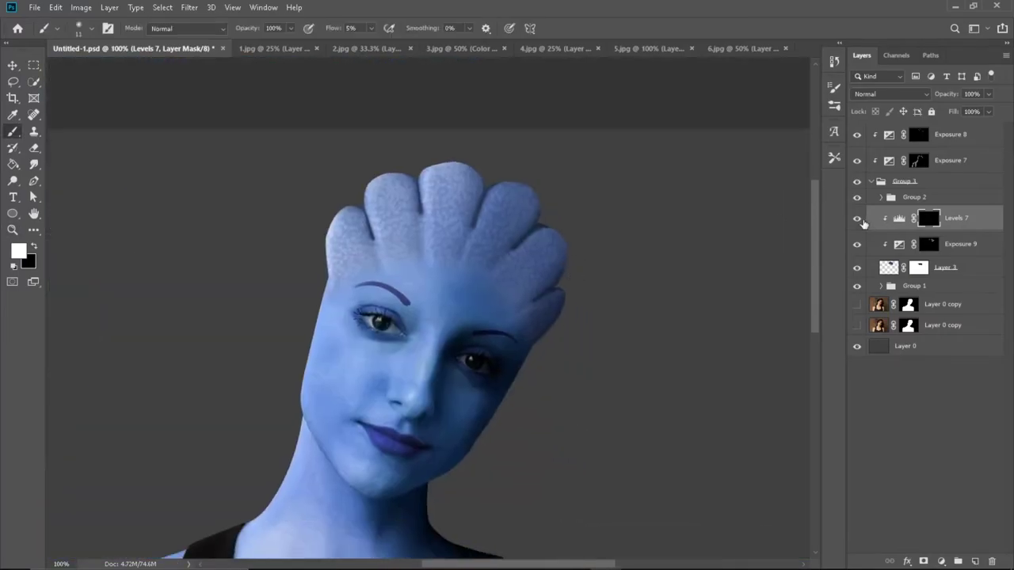
# Step: Target the Layer 3 mask and zoom the crest to 200% to continue painting
pyautogui.hotkey('ctrl', '+')
pyautogui.hotkey('ctrl', '+')
pyautogui.click(918, 267)
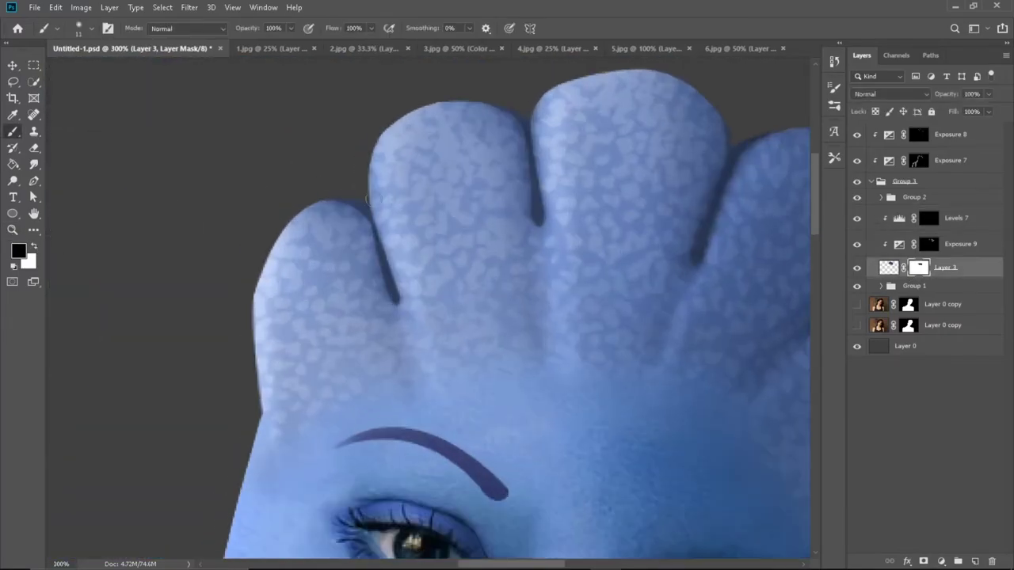
pyautogui.moveTo(388, 212)
pyautogui.mouseDown()
pyautogui.moveTo(310, 211)
pyautogui.moveTo(501, 171)
pyautogui.mouseUp()
pyautogui.rightClick(501, 171)
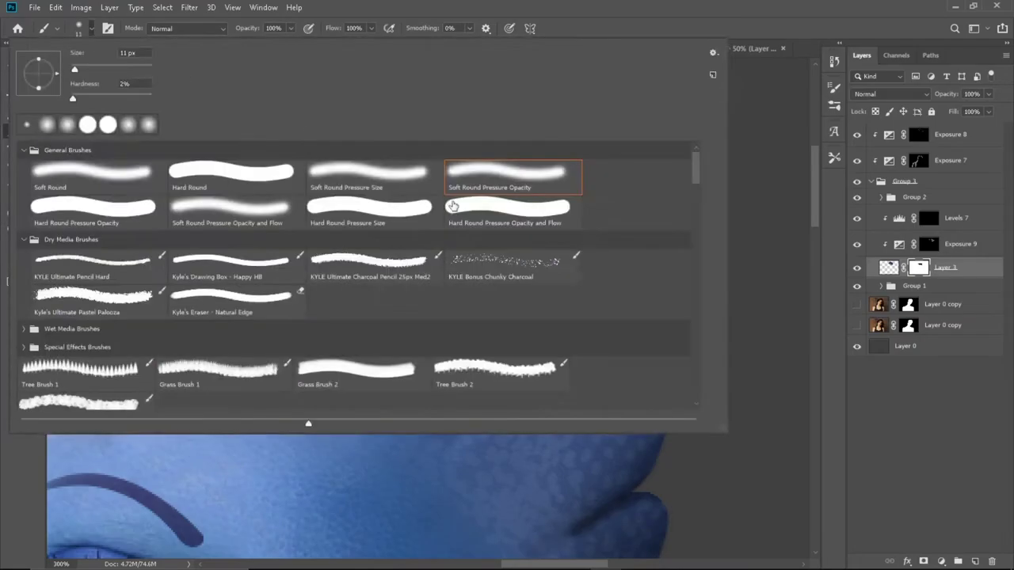
pyautogui.press('z')
pyautogui.hotkey('ctrl', '1')
pyautogui.click(500, 169)
pyautogui.click(544, 204)
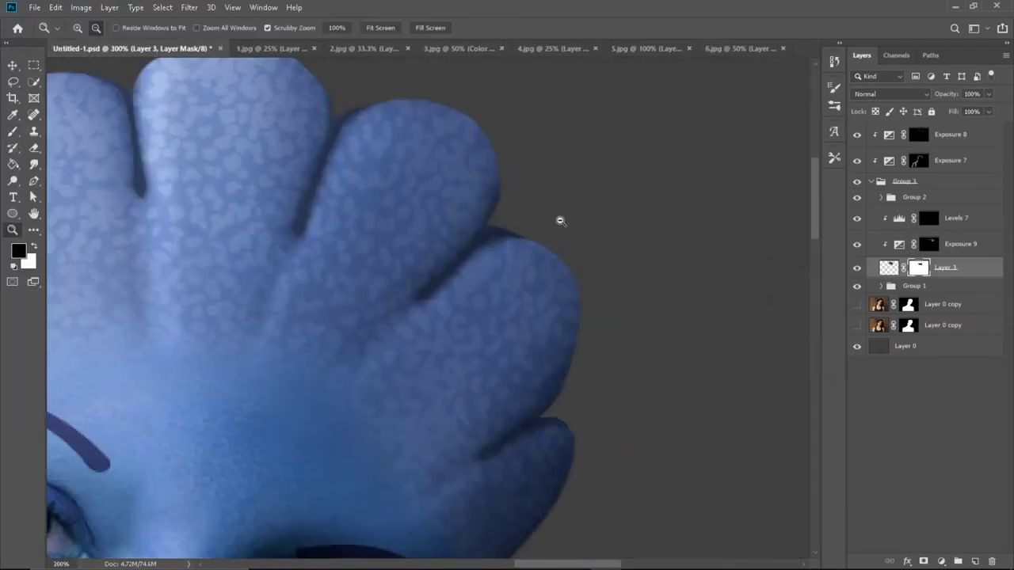
pyautogui.keyDown('alt'); pyautogui.click(558, 208); pyautogui.keyUp('alt')
pyautogui.press('b')
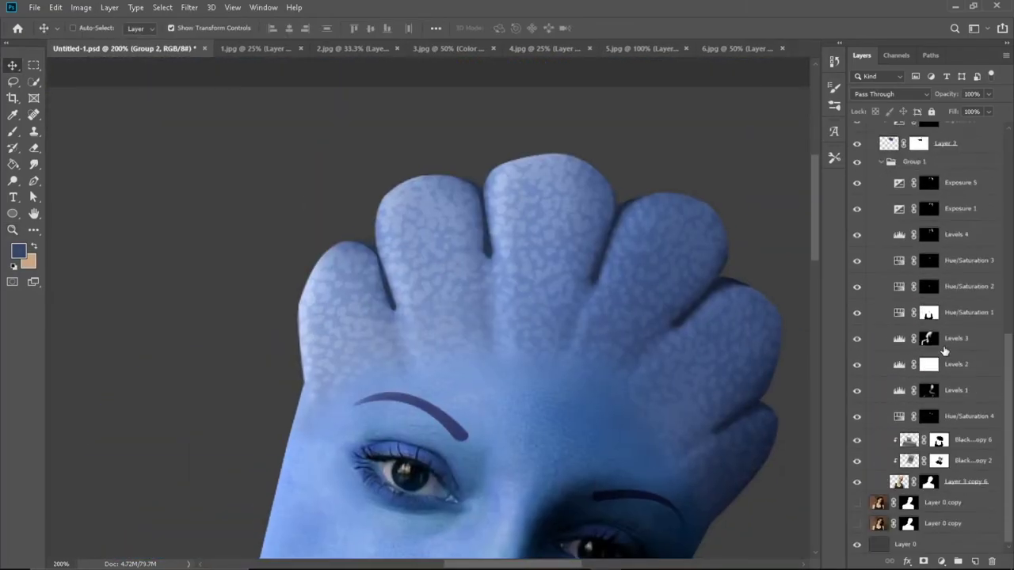
# Step: Open Layer 2 in Filter > Liquify, zoomed to 200% on the crest
pyautogui.click(927, 343)
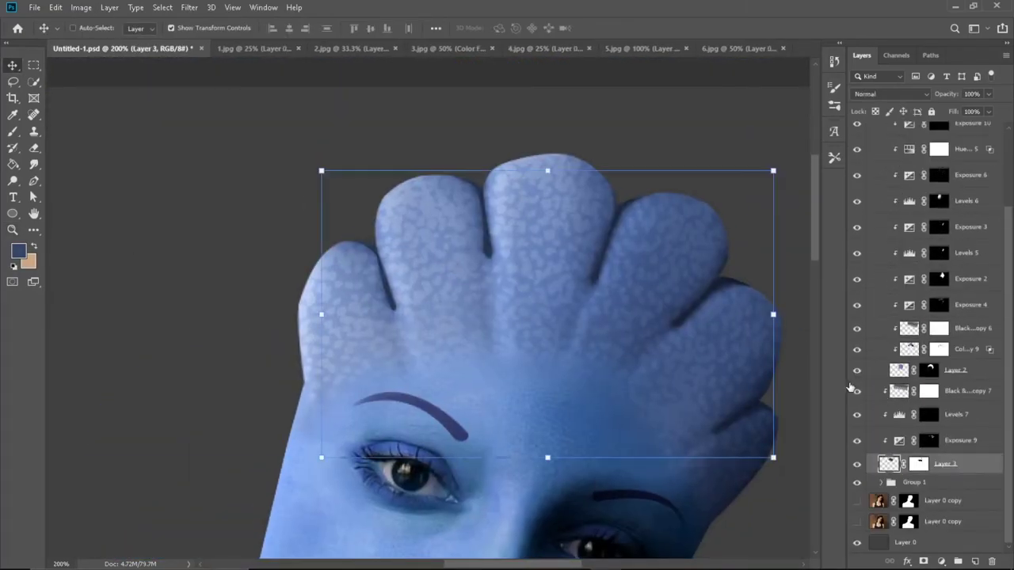
pyautogui.click(882, 197)
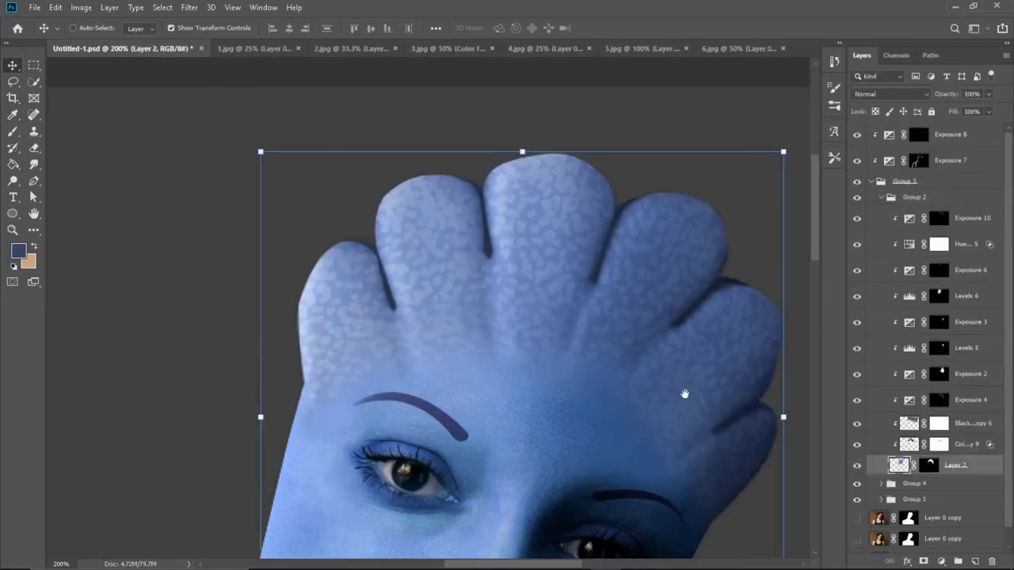
pyautogui.rightClick(672, 386)
pyautogui.click(163, 7)
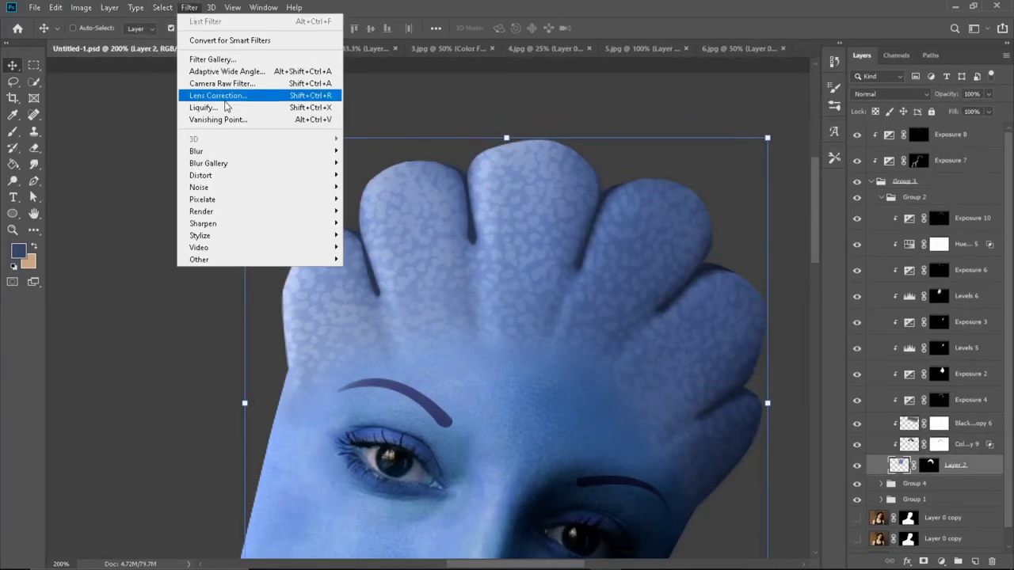
pyautogui.click(210, 105)
pyautogui.moveTo(324, 136); pyautogui.dragTo(346, 237)
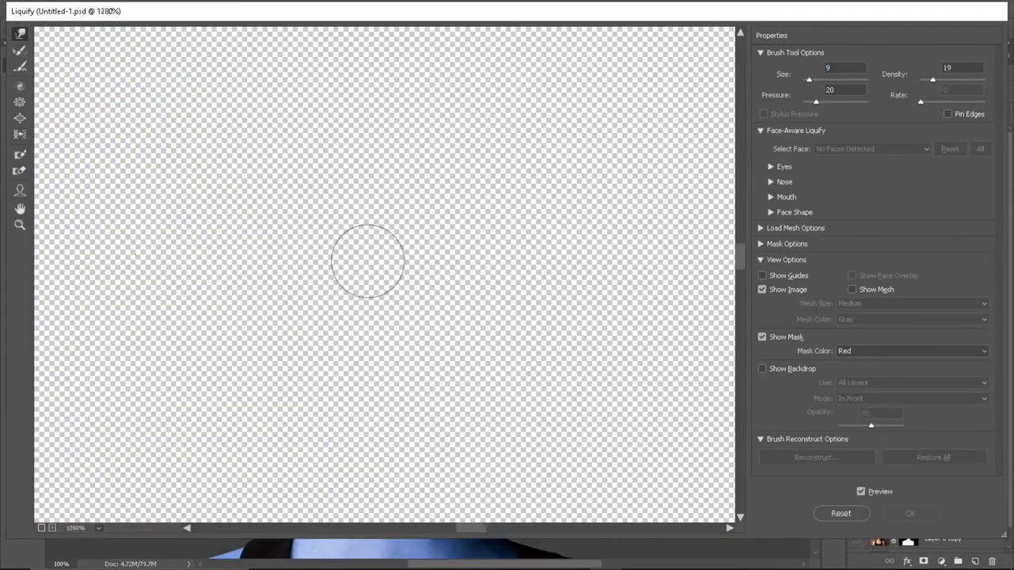
pyautogui.hotkey('ctrl', '0')
pyautogui.hotkey('ctrl', '+')
pyautogui.hotkey('ctrl', '+')
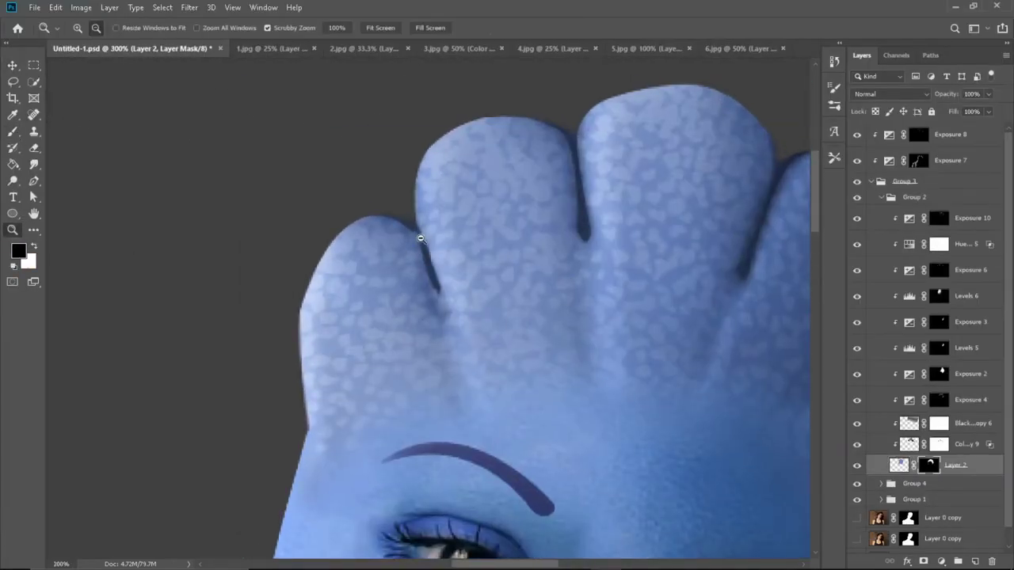
# Step: Paint black and white on the Layer 2 mask in the first lobe gap
pyautogui.doubleClick(420, 238)
pyautogui.press('b')
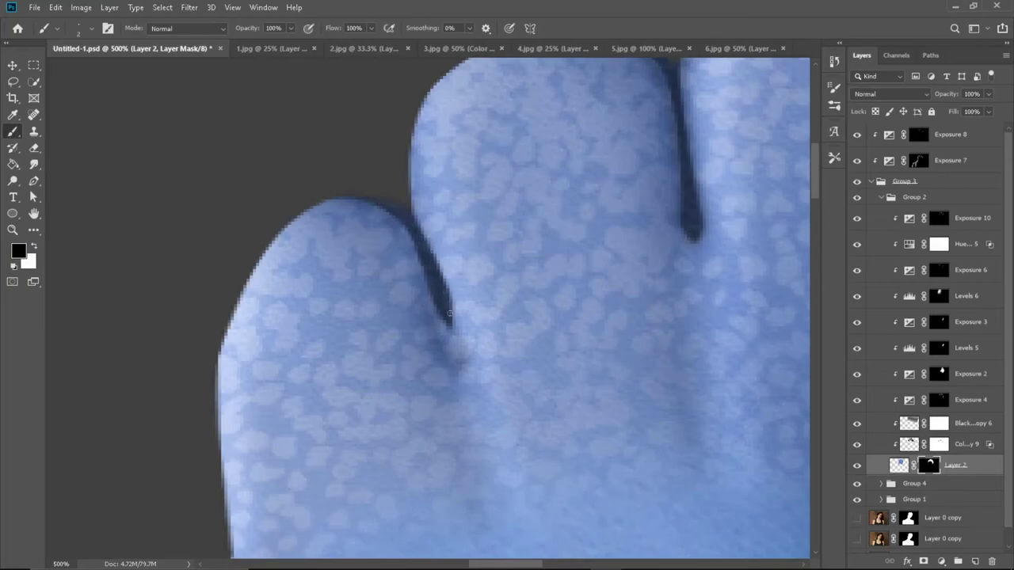
pyautogui.scroll(-1, 449, 314)
pyautogui.scroll(-4, 449, 314)
pyautogui.scroll(4, 440, 313)
pyautogui.press('x')
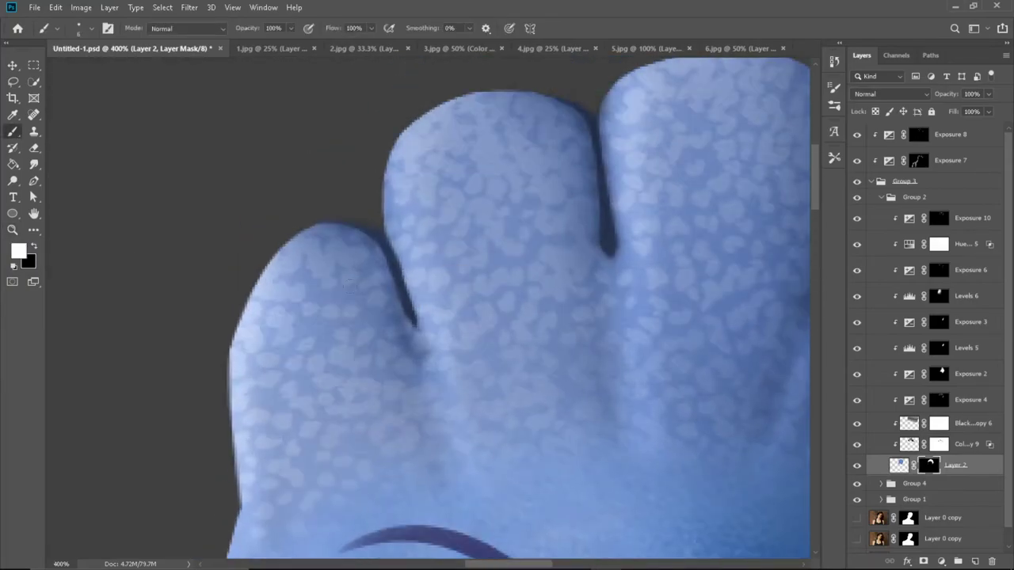
pyautogui.scroll(-2, 352, 285)
pyautogui.press('x')
pyautogui.scroll(3, 486, 290)
pyautogui.scroll(-5, 455, 305)
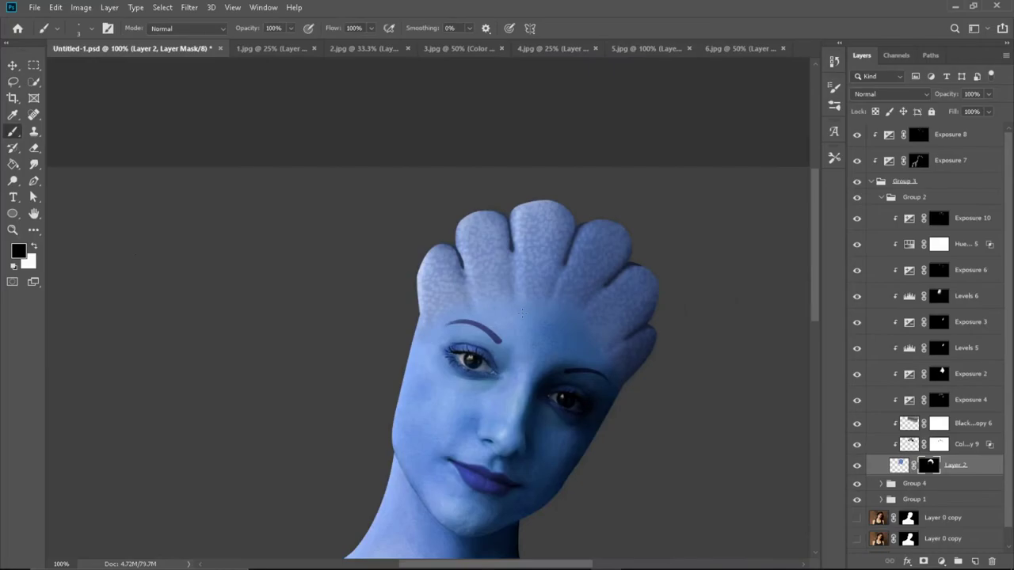
pyautogui.scroll(2, 462, 274)
# Step: Paint white at 6% flow on the Exposure 10 mask along the lobe creases
pyautogui.click(939, 218)
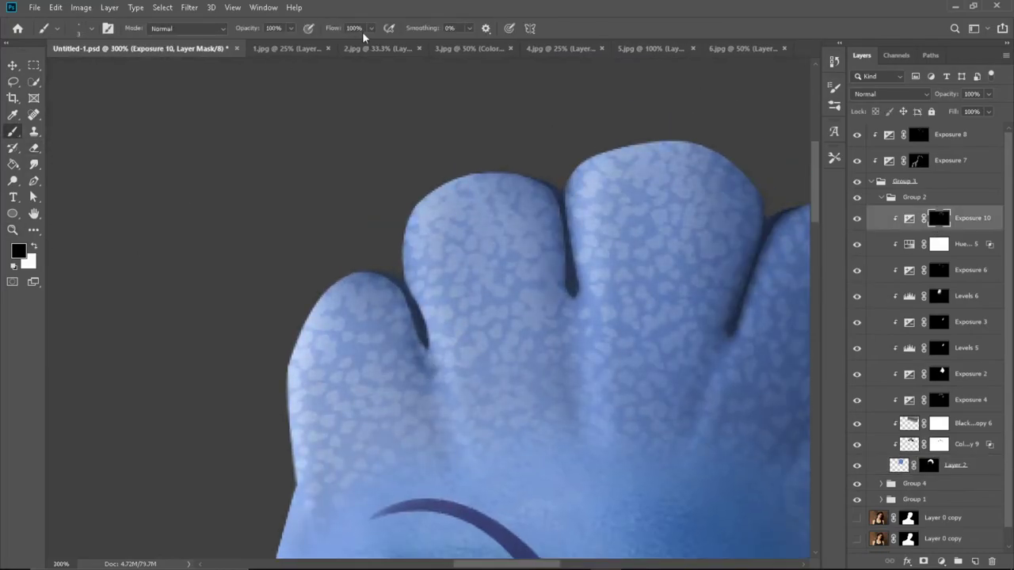
pyautogui.moveTo(370, 28); pyautogui.dragTo(308, 44)
pyautogui.scroll(-1, 459, 261)
pyautogui.scroll(-1, 460, 262)
pyautogui.scroll(3, 461, 259)
pyautogui.press('x')
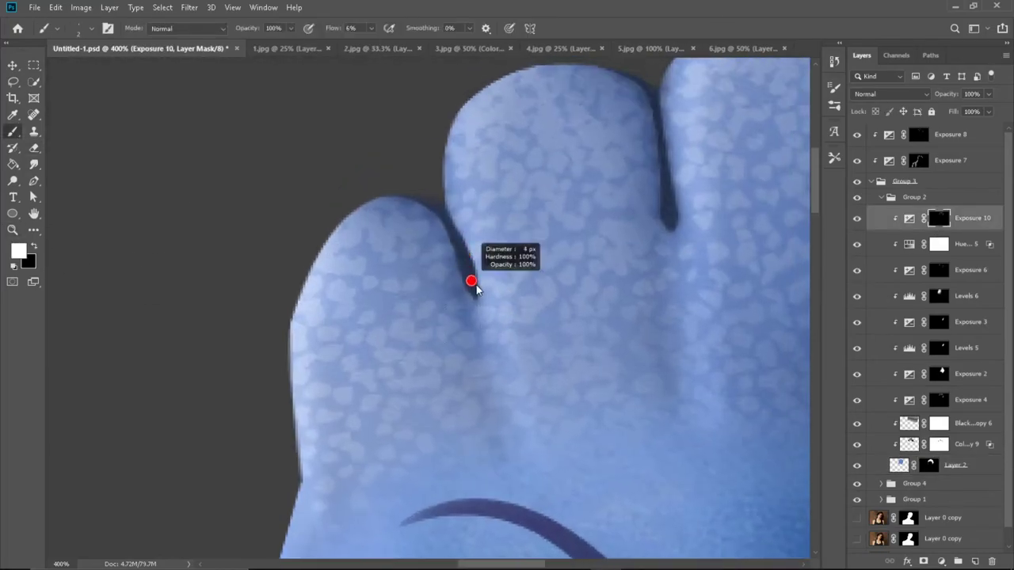
pyautogui.rightClick(475, 289)
pyautogui.press('Escape')
pyautogui.scroll(-3, 539, 315)
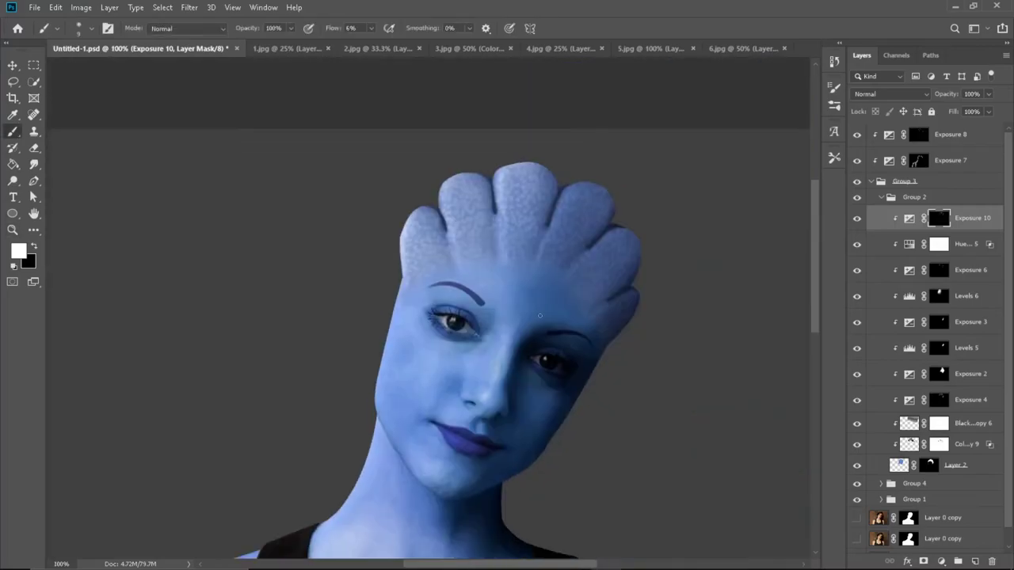
pyautogui.scroll(-1, 523, 313)
pyautogui.scroll(4, 501, 309)
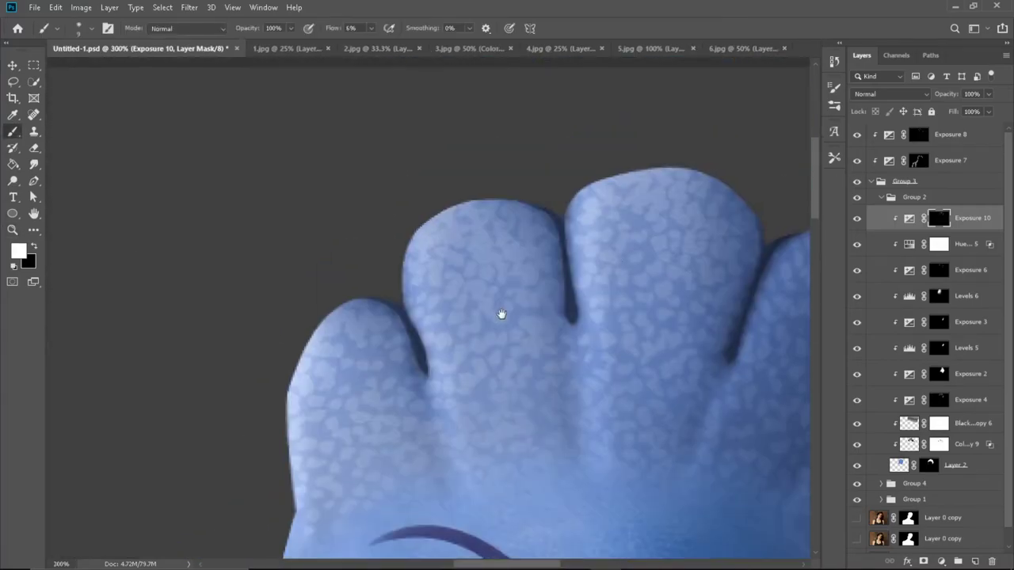
# Step: Paint black on the Hue/Saturation 5 mask to refine the crease shading
pyautogui.click(933, 247)
pyautogui.press('x')
pyautogui.scroll(-2, 445, 257)
pyautogui.scroll(-2, 439, 260)
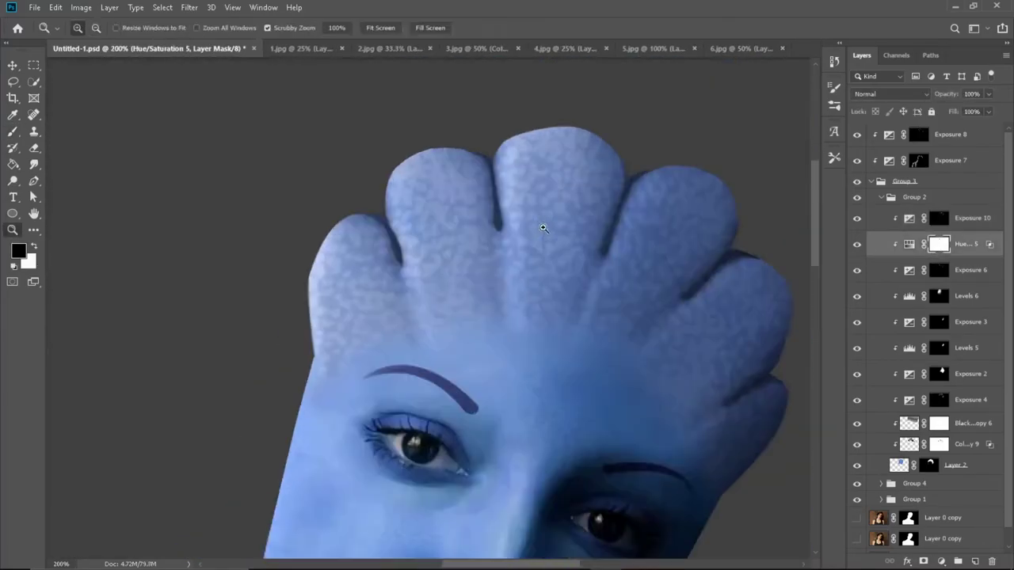
pyautogui.scroll(2, 434, 261)
pyautogui.press('z')
pyautogui.scroll(-2, 428, 264)
pyautogui.scroll(2, 428, 264)
pyautogui.press('b')
pyautogui.scroll(-2, 427, 268)
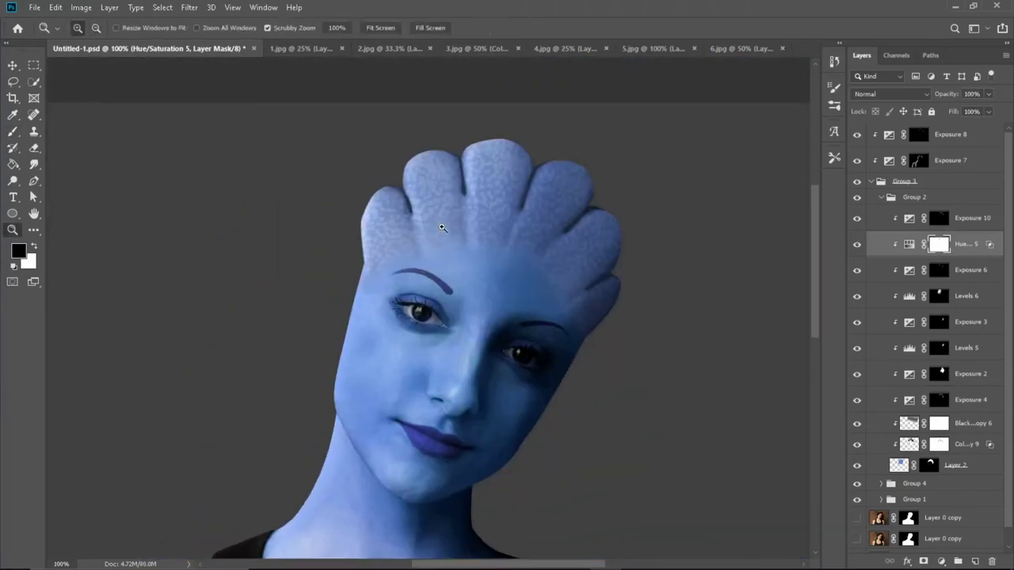
pyautogui.scroll(3, 428, 267)
pyautogui.scroll(-3, 493, 226)
pyautogui.scroll(2, 504, 247)
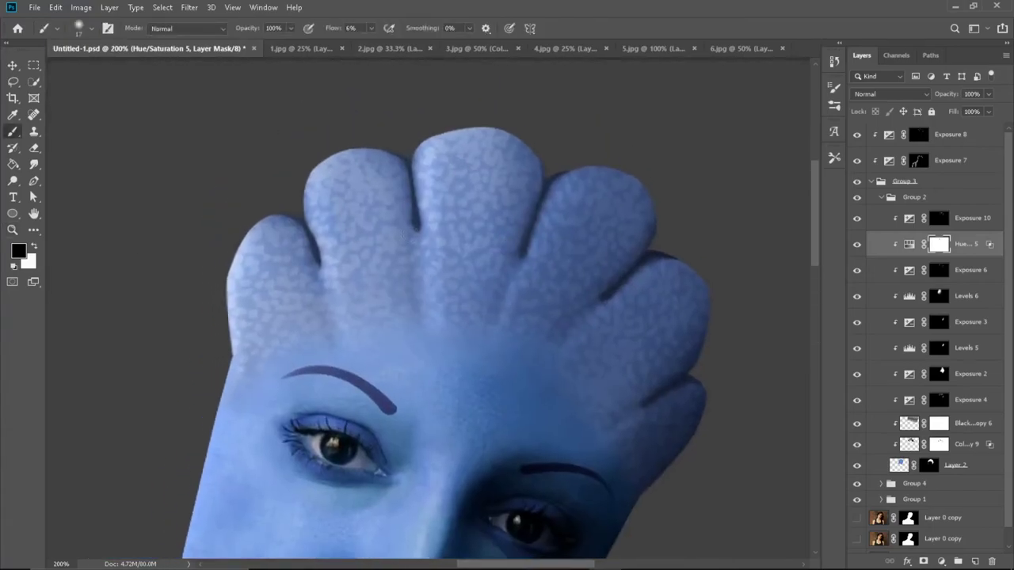
pyautogui.scroll(-3, 505, 246)
pyautogui.scroll(3, 458, 201)
# Step: Collapse Group 2, expand Group 4, and move its black-and-white copy layer below Exposure 9
pyautogui.click(882, 197)
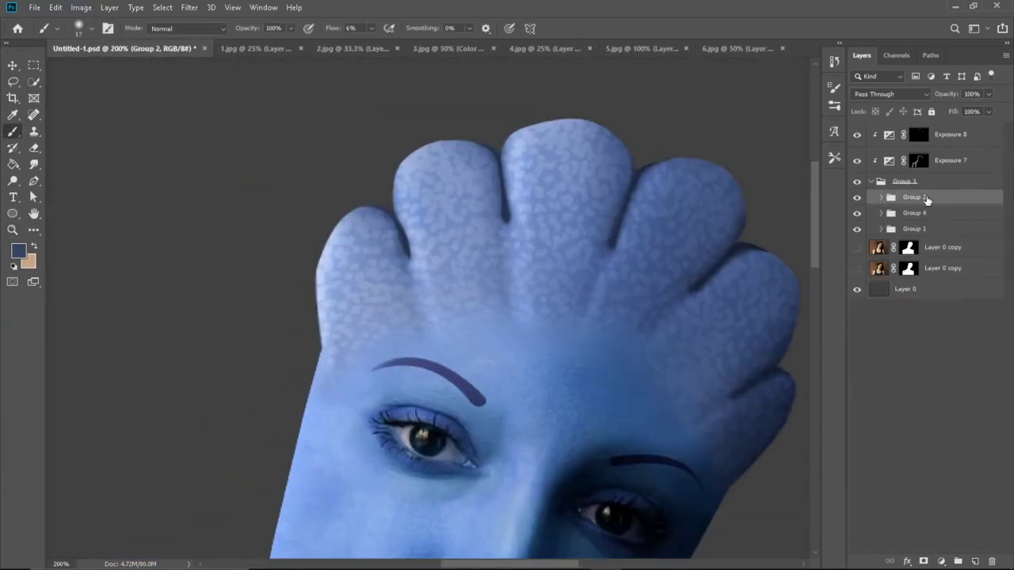
pyautogui.scroll(-2, 555, 277)
pyautogui.click(882, 213)
pyautogui.click(919, 213)
pyautogui.scroll(3, 507, 307)
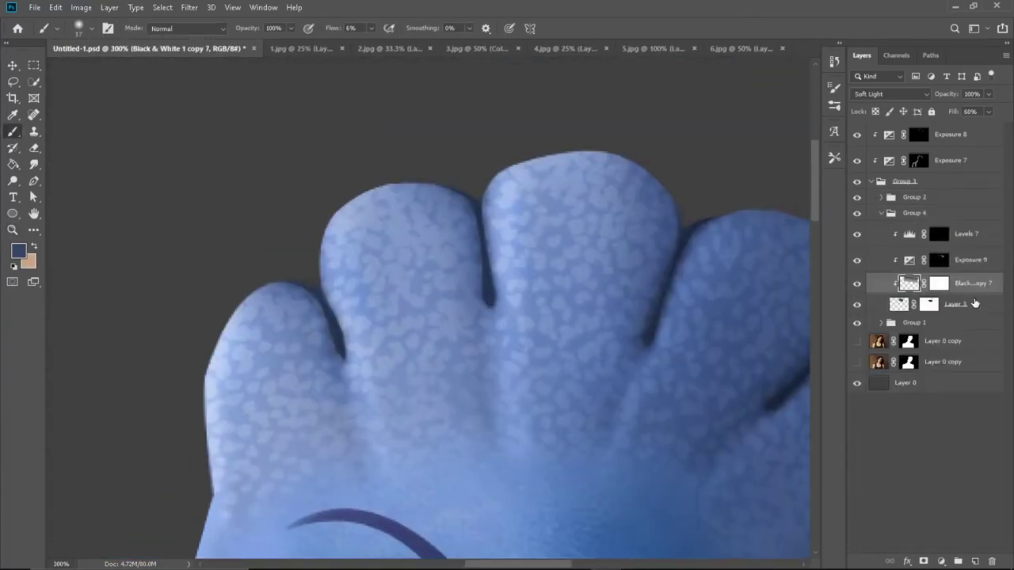
pyautogui.moveTo(951, 231); pyautogui.dragTo(951, 293)
# Step: Add an Exposure 11 layer in Group 4 with its mask inverted to black and white as the brush colour
pyautogui.click(941, 560)
pyautogui.click(919, 407)
pyautogui.hotkey('ctrl', 'i')
pyautogui.scroll(-2, 446, 329)
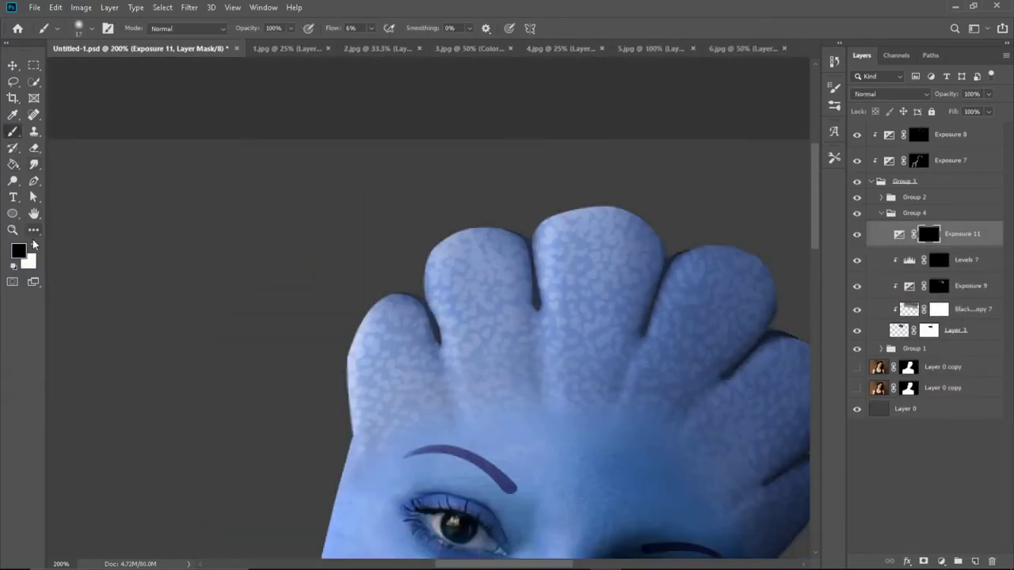
pyautogui.press('x')
pyautogui.scroll(4, 446, 329)
pyautogui.press('z')
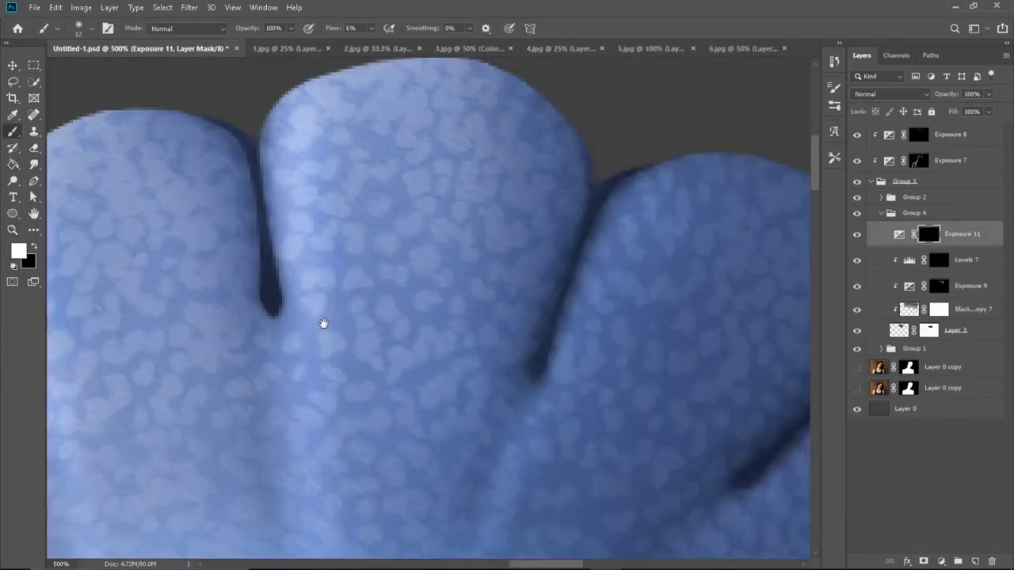
pyautogui.scroll(-2, 438, 396)
pyautogui.press('b')
pyautogui.scroll(2, 385, 328)
# Step: Brush white into the crest lobe gaps on the Exposure 11 mask, checking the face at 100%
pyautogui.hotkey('alt', ']')
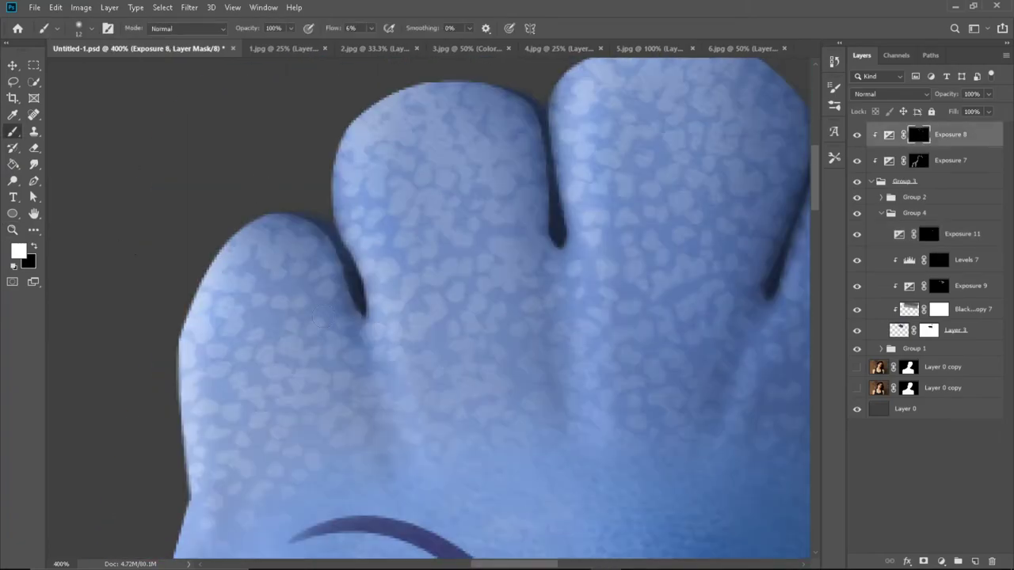
pyautogui.scroll(1, 366, 325)
pyautogui.scroll(-2, 390, 240)
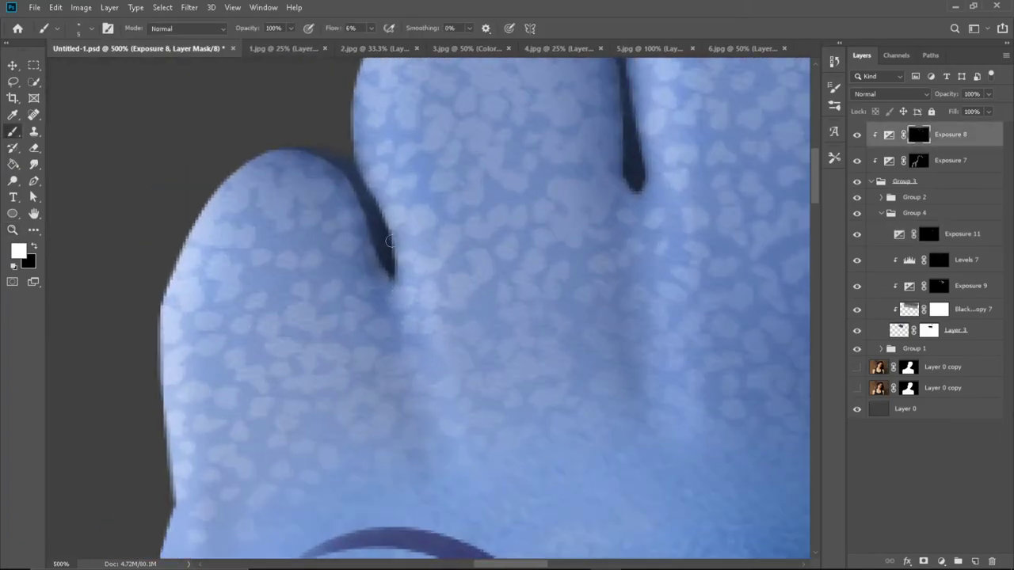
pyautogui.moveTo(446, 233); pyautogui.dragTo(497, 260)
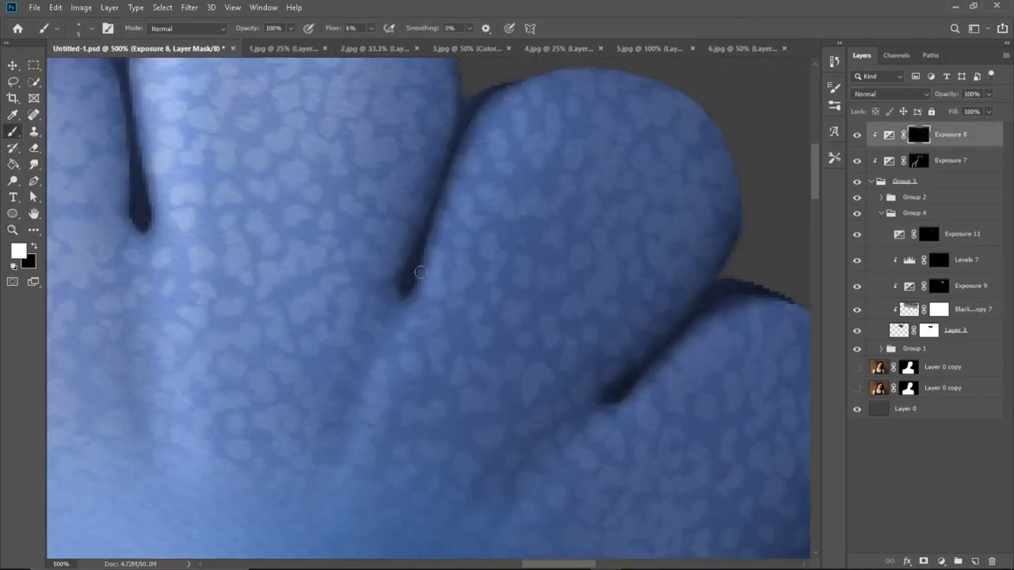
pyautogui.hotkey('ctrl', '1')
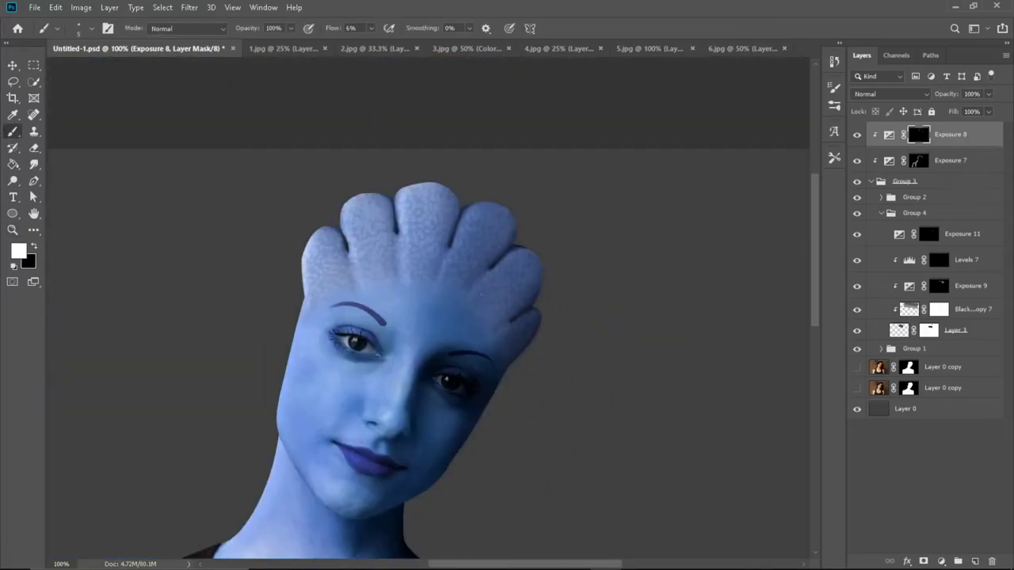
pyautogui.scroll(2, 523, 219)
pyautogui.scroll(2, 423, 344)
pyautogui.scroll(1, 477, 229)
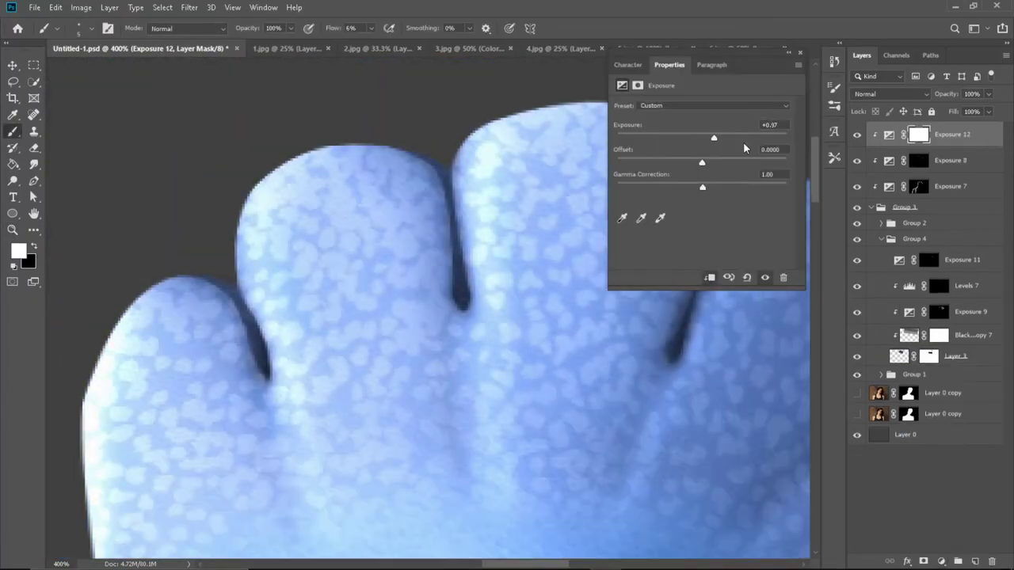
# Step: Add an Exposure 12 layer above Exposure 11, adjust its exposure, and invert its mask to black
pyautogui.click(926, 230)
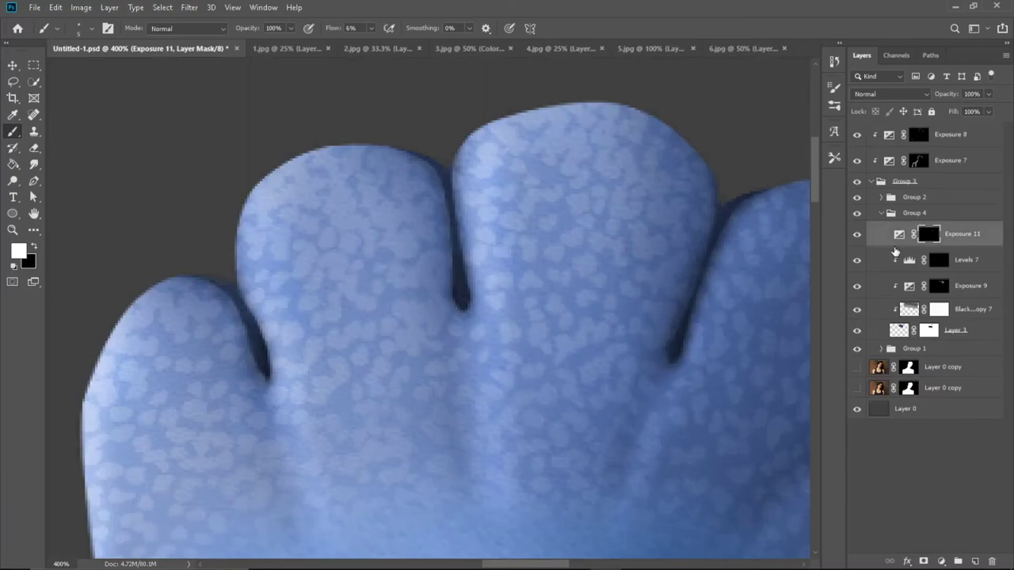
pyautogui.click(939, 562)
pyautogui.click(951, 437)
pyautogui.moveTo(697, 141); pyautogui.dragTo(719, 141)
pyautogui.hotkey('ctrl', 'i')
pyautogui.hotkey('ctrl', '1')
pyautogui.press('g')
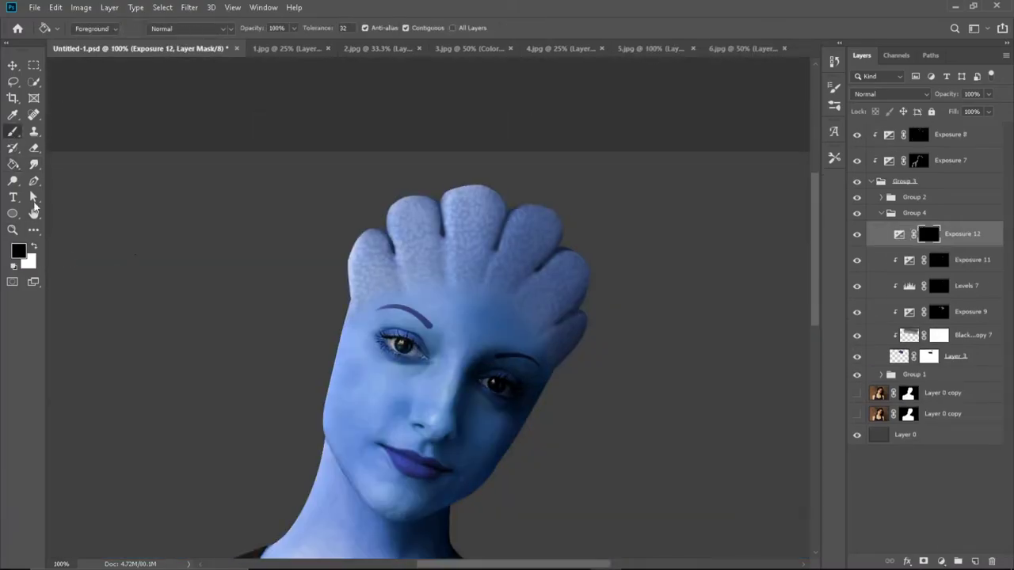
pyautogui.press('b')
pyautogui.press('x')
pyautogui.scroll(3, 350, 199)
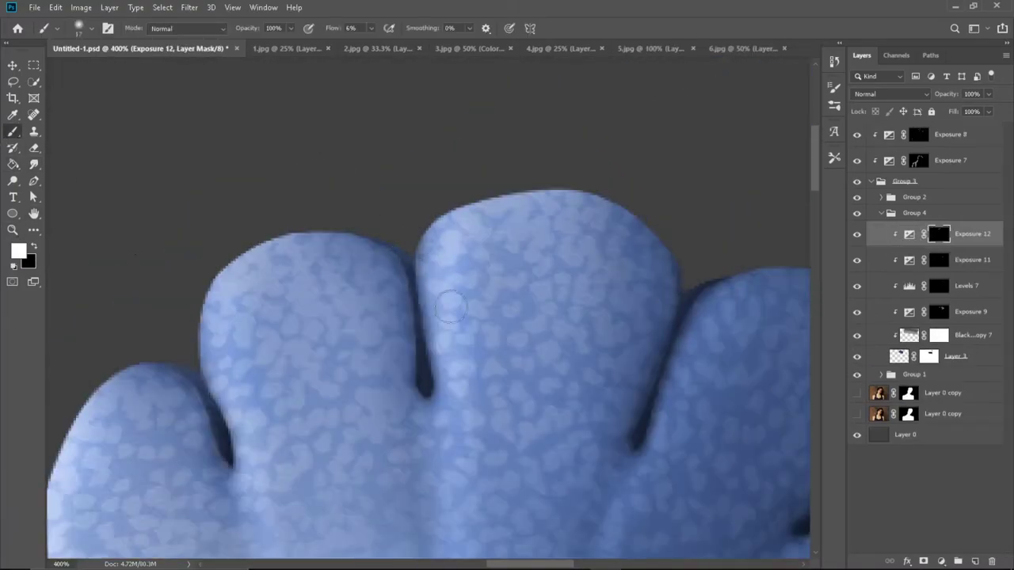
# Step: Zoom in on the lobe gaps and paint the Exposure 12 mask with a white brush at 10% flow
pyautogui.press('z')
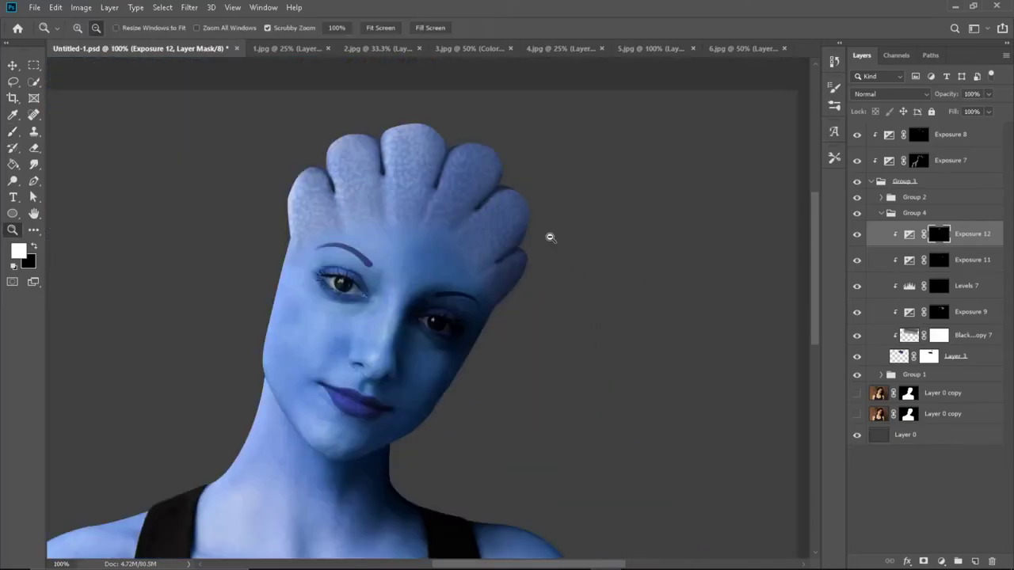
pyautogui.click(353, 254)
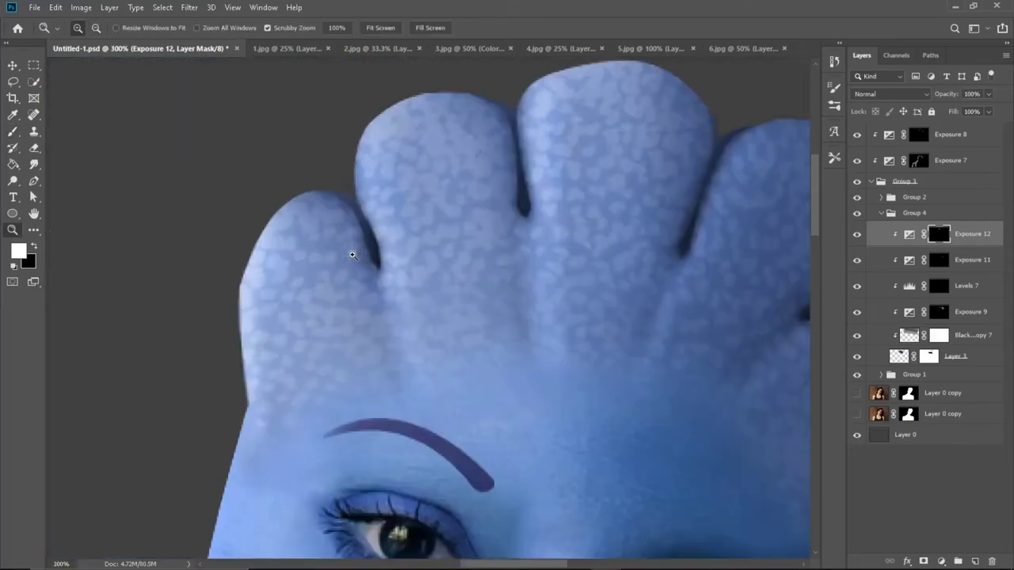
pyautogui.click(352, 255)
pyautogui.press('b')
pyautogui.scroll(-3, 398, 290)
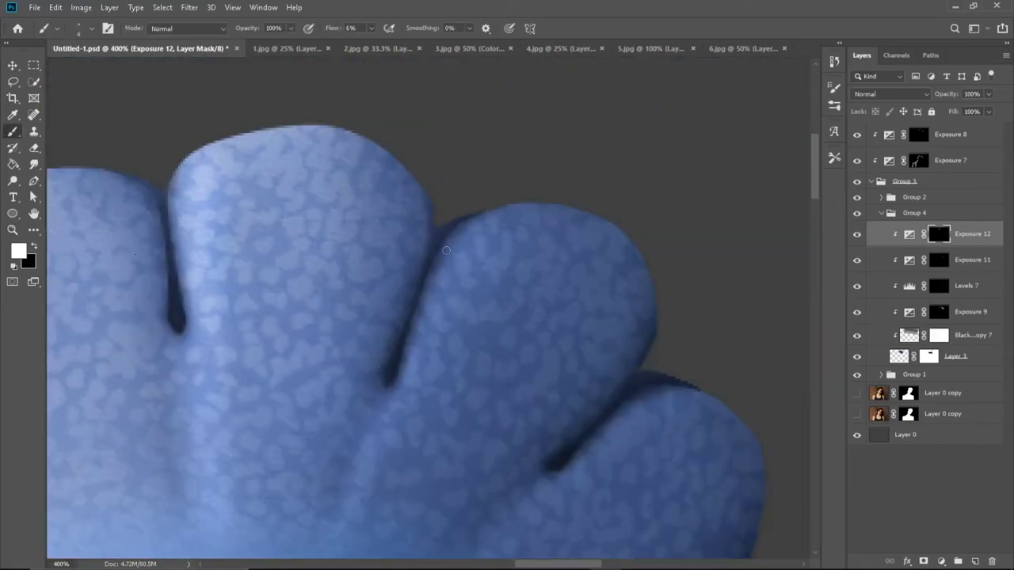
pyautogui.press('x')
pyautogui.scroll(3, 520, 265)
pyautogui.hotkey('shift', '0')
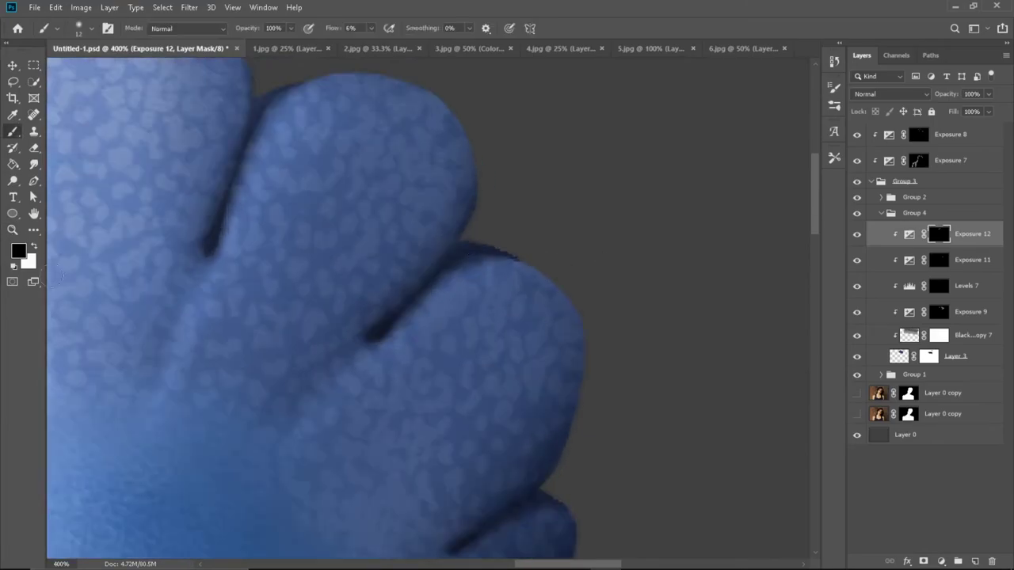
pyautogui.press('x')
pyautogui.scroll(-3, 557, 263)
pyautogui.scroll(2, 562, 278)
pyautogui.hotkey('shift', '1')
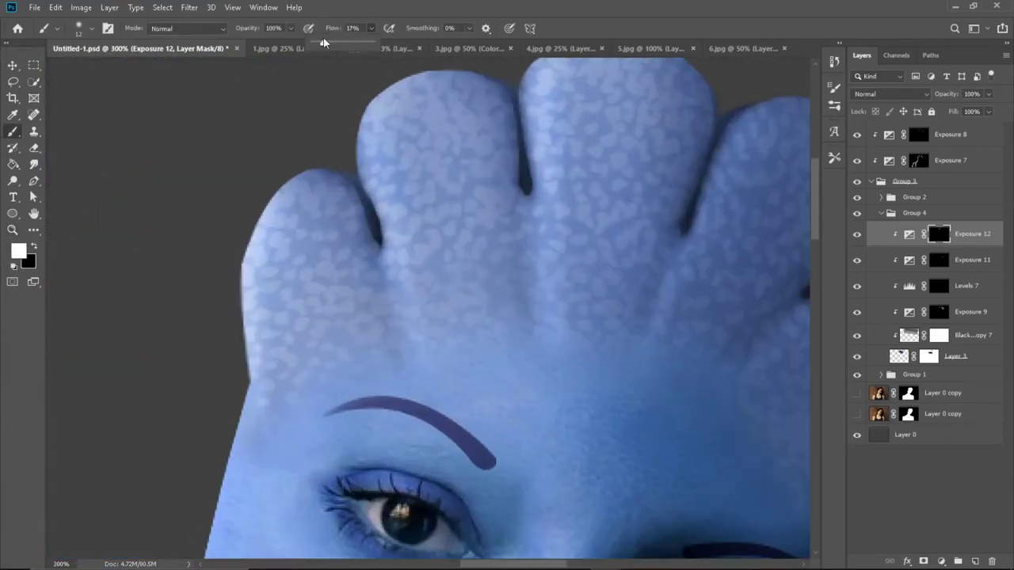
pyautogui.scroll(-2, 576, 293)
pyautogui.scroll(3, 401, 265)
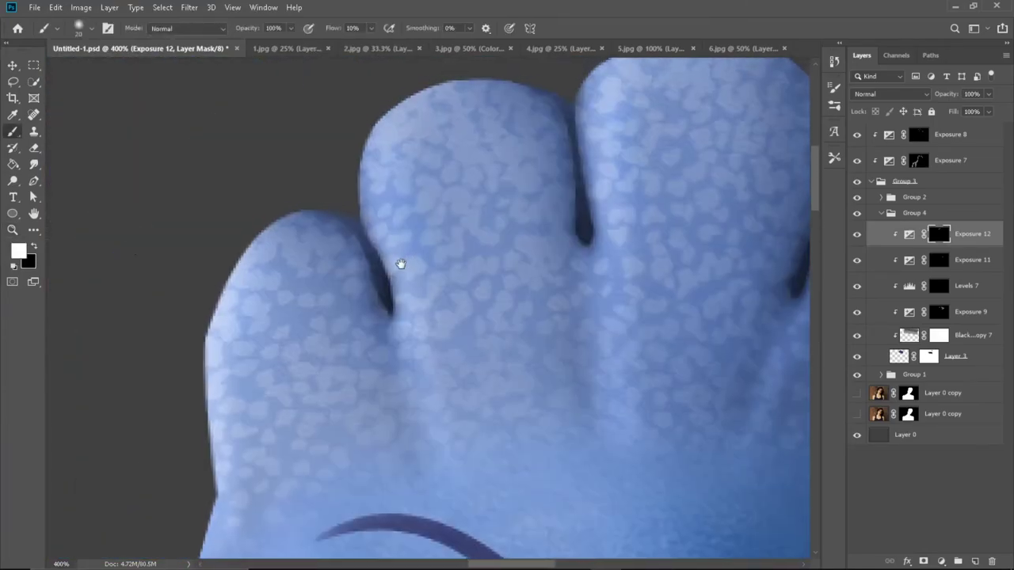
pyautogui.scroll(1, 401, 265)
# Step: Add a Levels 8 layer with midtones 1.09, invert its mask, and paint white into the crease gaps
pyautogui.click(941, 561)
pyautogui.click(931, 388)
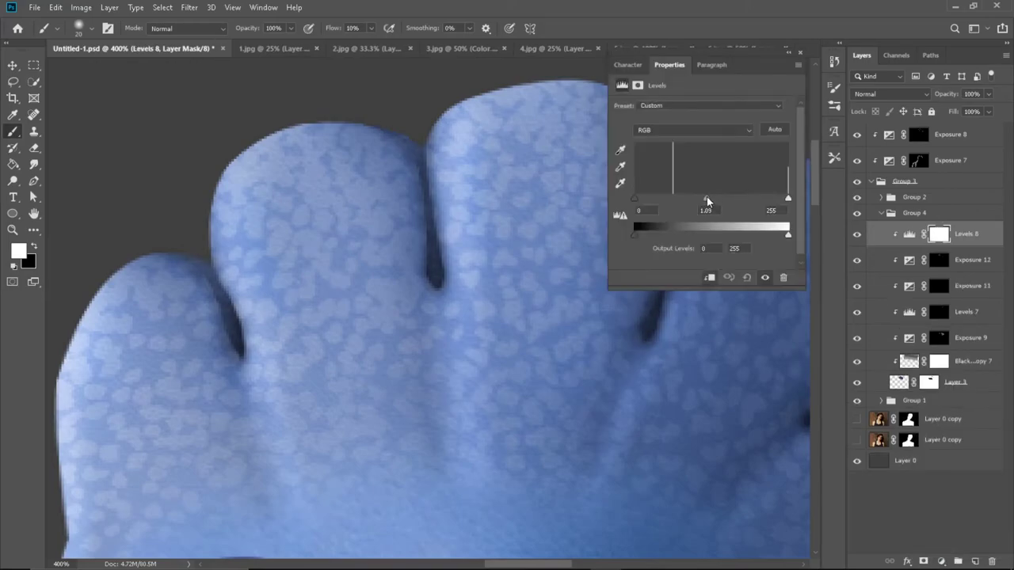
pyautogui.scroll(-2, 425, 267)
pyautogui.scroll(2, 426, 267)
pyautogui.hotkey('ctrl', 'i')
pyautogui.press('b')
pyautogui.scroll(1, 261, 262)
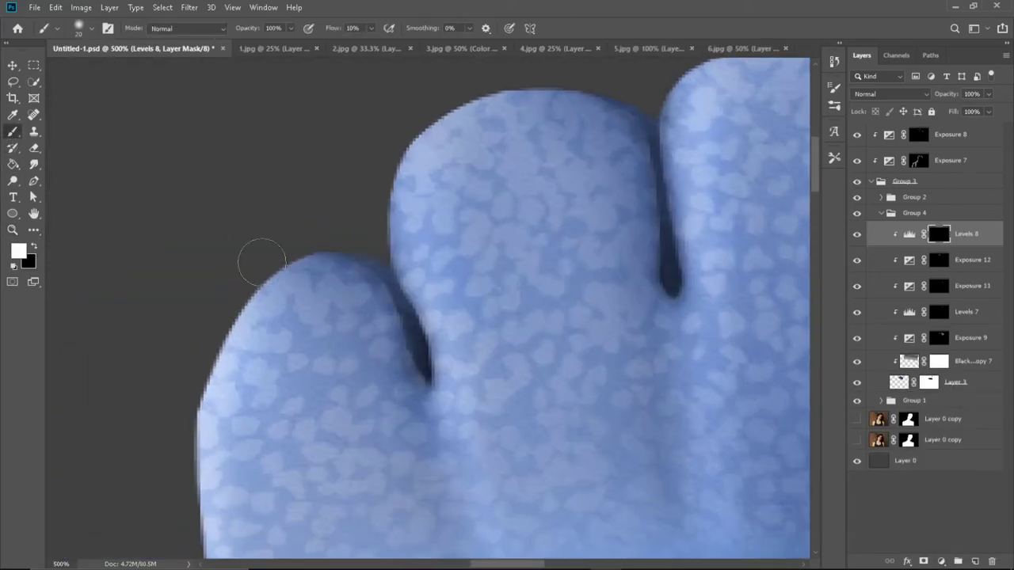
pyautogui.scroll(-2, 423, 190)
pyautogui.press('z')
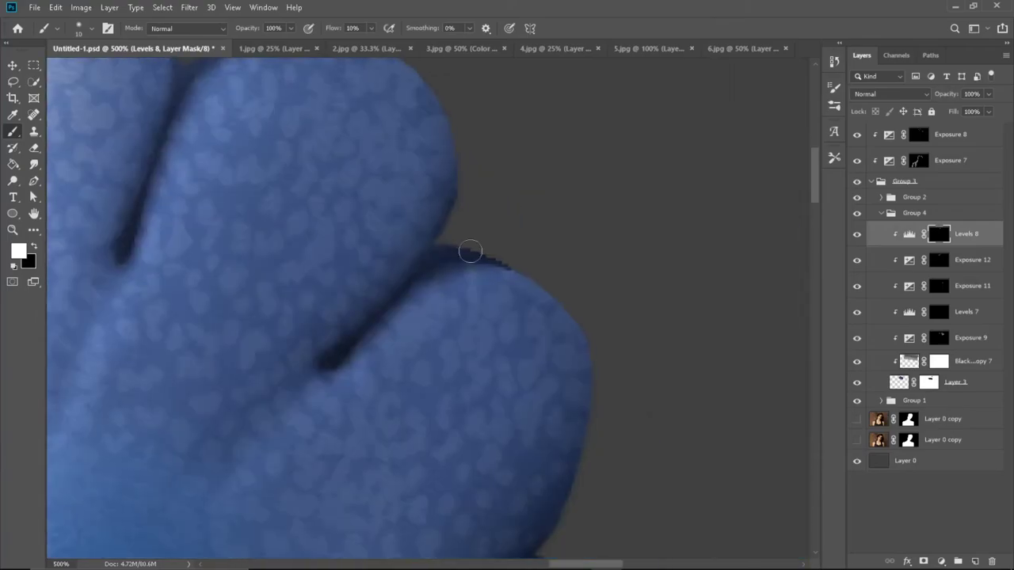
pyautogui.scroll(-2, 456, 282)
pyautogui.scroll(-2, 456, 283)
pyautogui.press('b')
pyautogui.scroll(1, 494, 267)
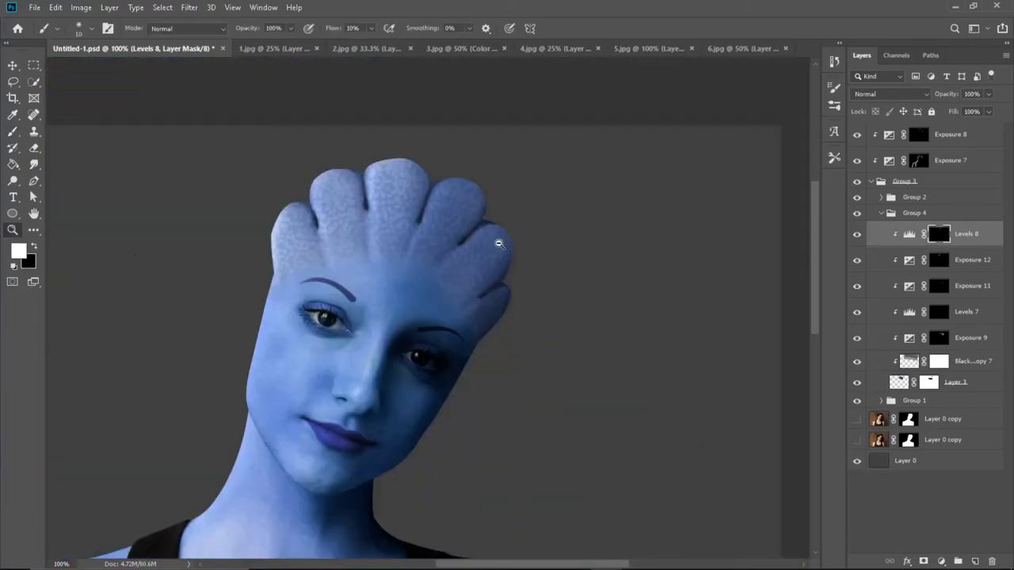
pyautogui.scroll(2, 498, 238)
# Step: Finish brushing the Levels 8 mask, then collapse Groups 4 and 3 and recentre the face
pyautogui.press('z')
pyautogui.scroll(-3, 468, 265)
pyautogui.scroll(1, 470, 271)
pyautogui.scroll(1, 470, 272)
pyautogui.press('b')
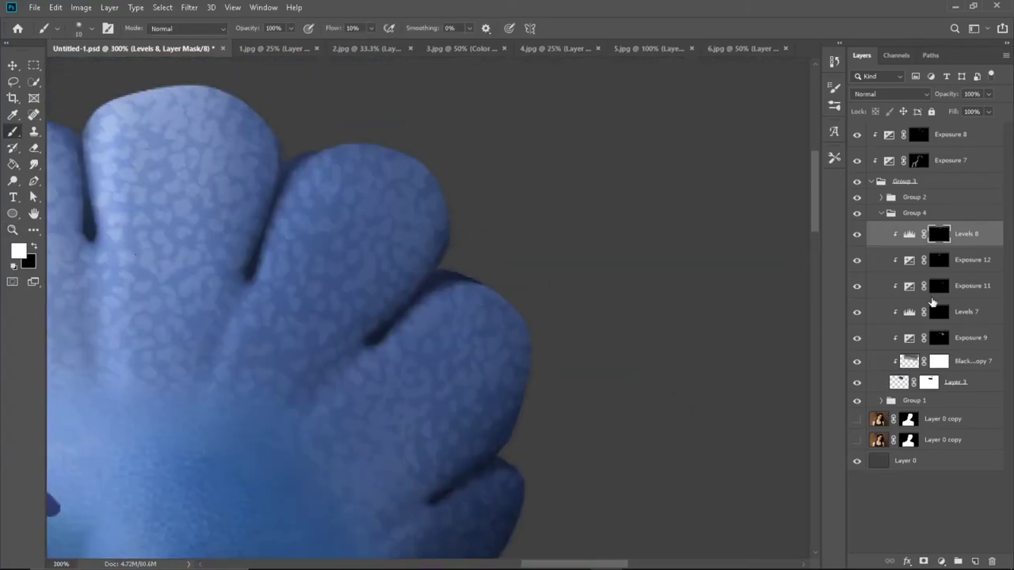
pyautogui.press('z')
pyautogui.scroll(-3, 536, 267)
pyautogui.press('b')
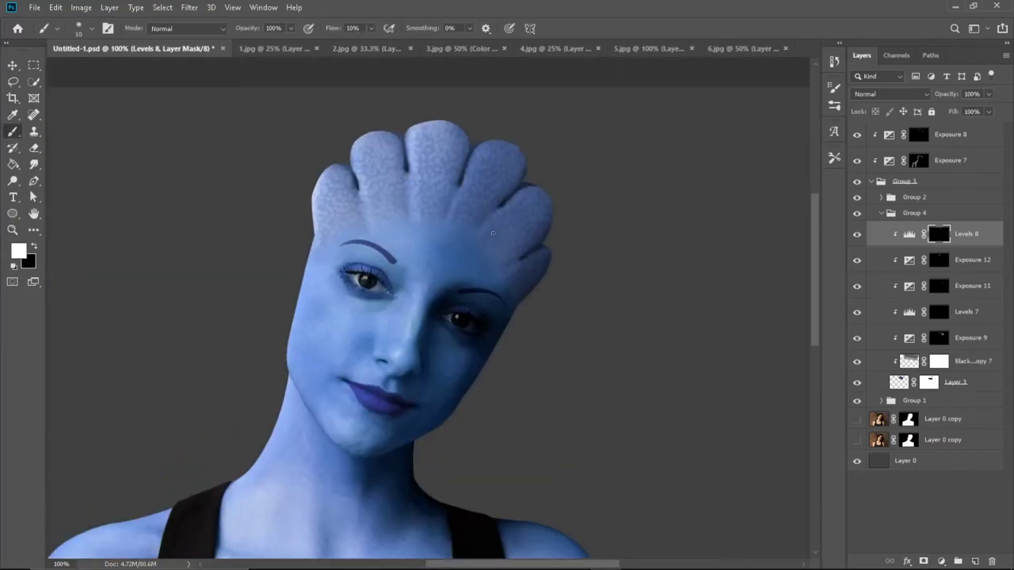
pyautogui.click(881, 213)
pyautogui.click(872, 182)
pyautogui.moveTo(522, 237); pyautogui.dragTo(570, 251)
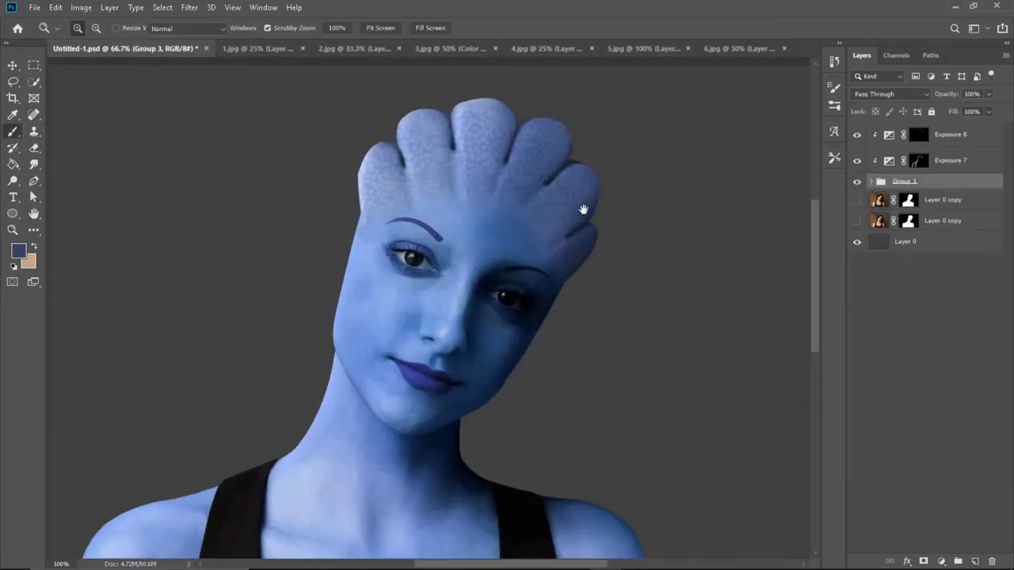
# Step: Add a Levels 9 layer above Exposure 8 with midtones 0.79 and its mask inverted to black
pyautogui.click(918, 134)
pyautogui.click(941, 562)
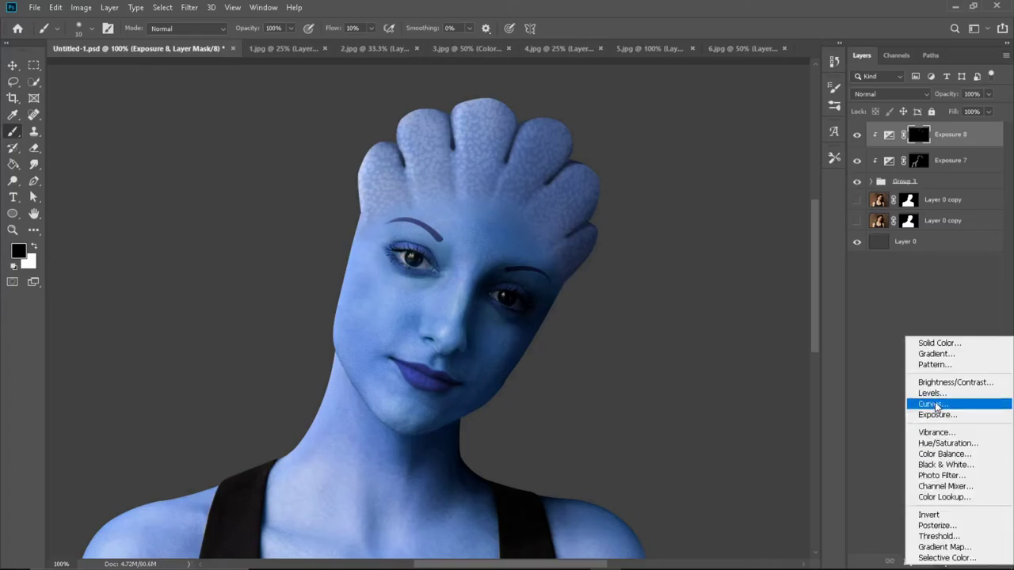
pyautogui.click(871, 394)
pyautogui.moveTo(711, 198); pyautogui.dragTo(723, 198)
pyautogui.click(798, 55)
pyautogui.hotkey('ctrl', 'i')
pyautogui.press('x')
# Step: Brush white faintly along the crest lobes on the Levels 9 mask, repositioning the figure in view
pyautogui.scroll(2, 398, 167)
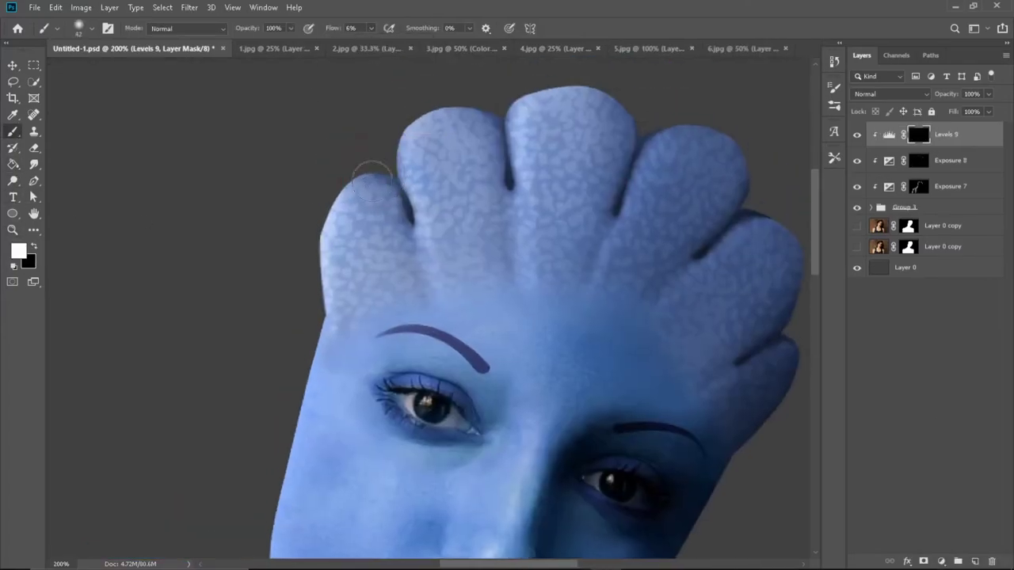
pyautogui.hscroll(4, 396, 314)
pyautogui.hscroll(3, 396, 315)
pyautogui.scroll(-2, 467, 152)
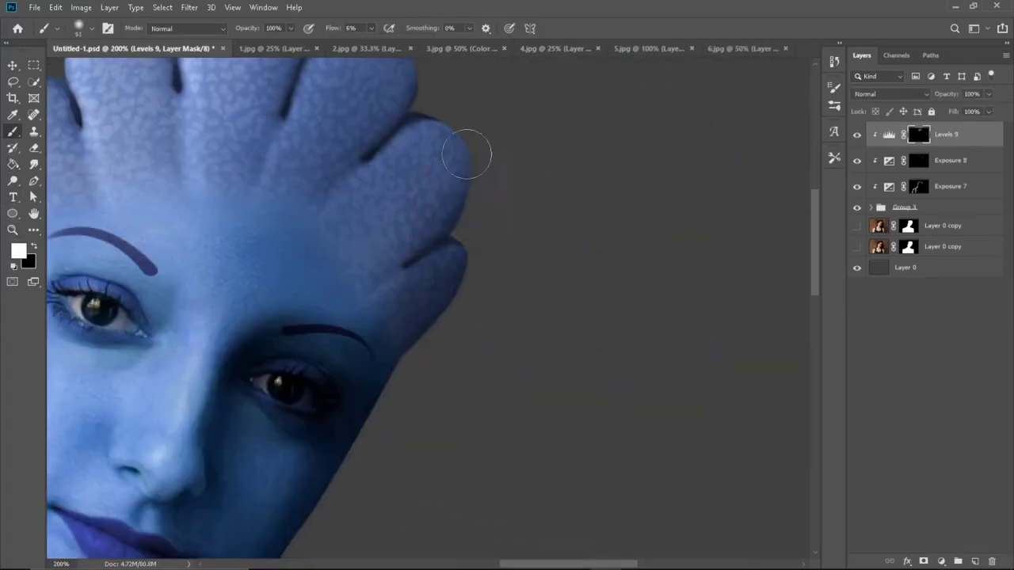
pyautogui.scroll(-3, 494, 285)
pyautogui.scroll(2, 504, 248)
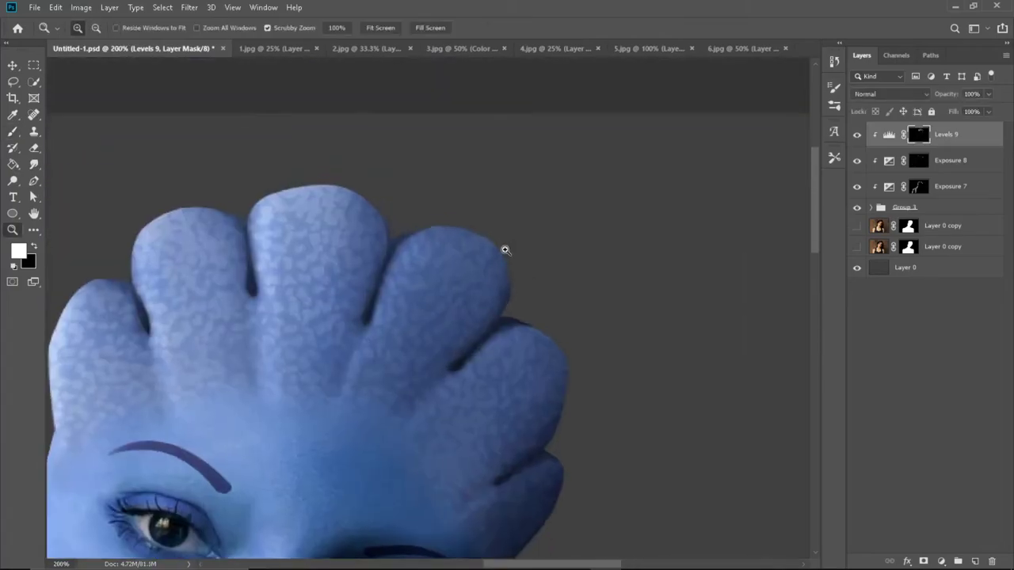
pyautogui.scroll(2, 543, 243)
pyautogui.scroll(-2, 543, 243)
pyautogui.scroll(-1, 615, 240)
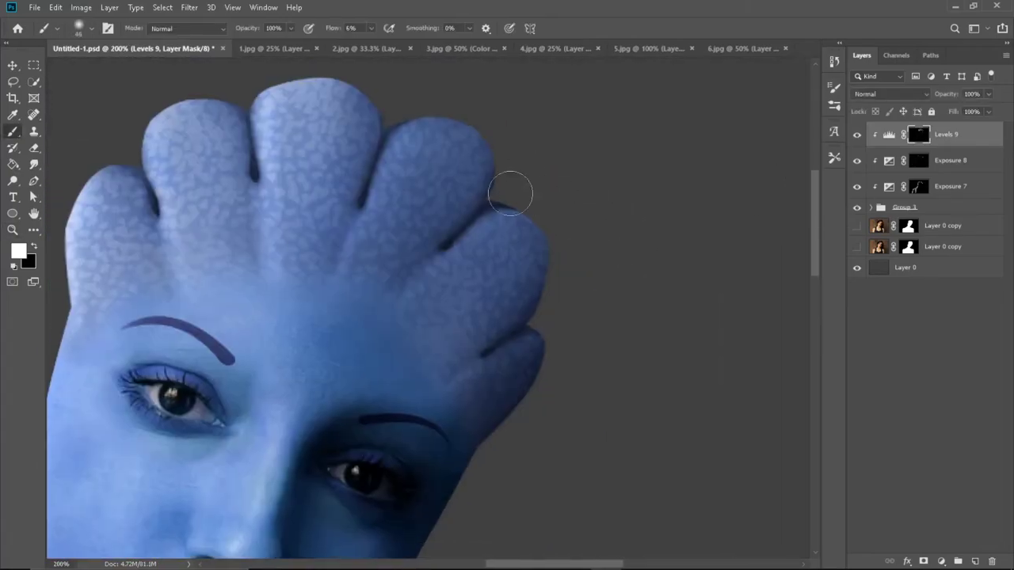
pyautogui.scroll(2, 510, 181)
pyautogui.scroll(-2, 389, 97)
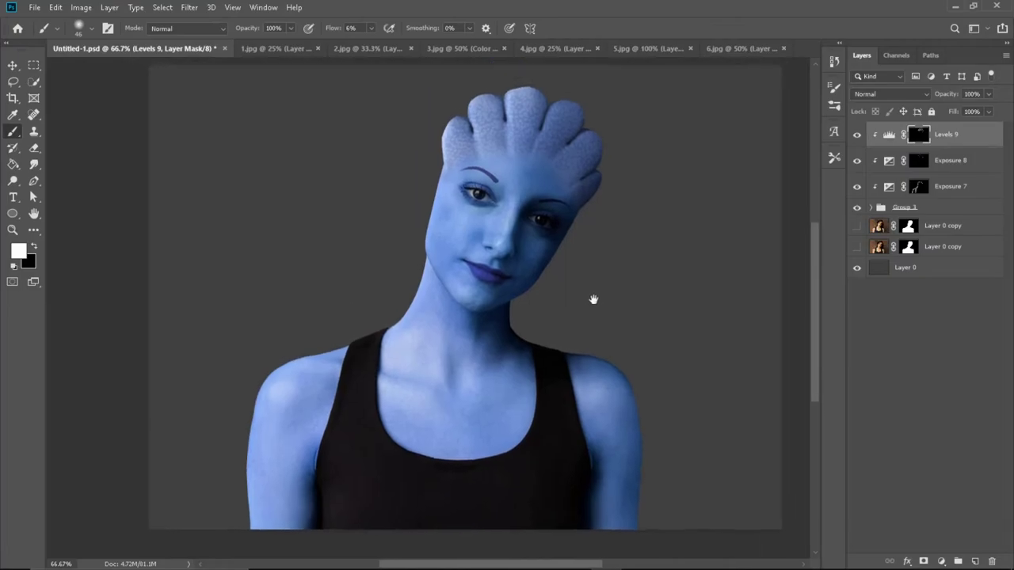
pyautogui.moveTo(620, 257); pyautogui.dragTo(644, 238)
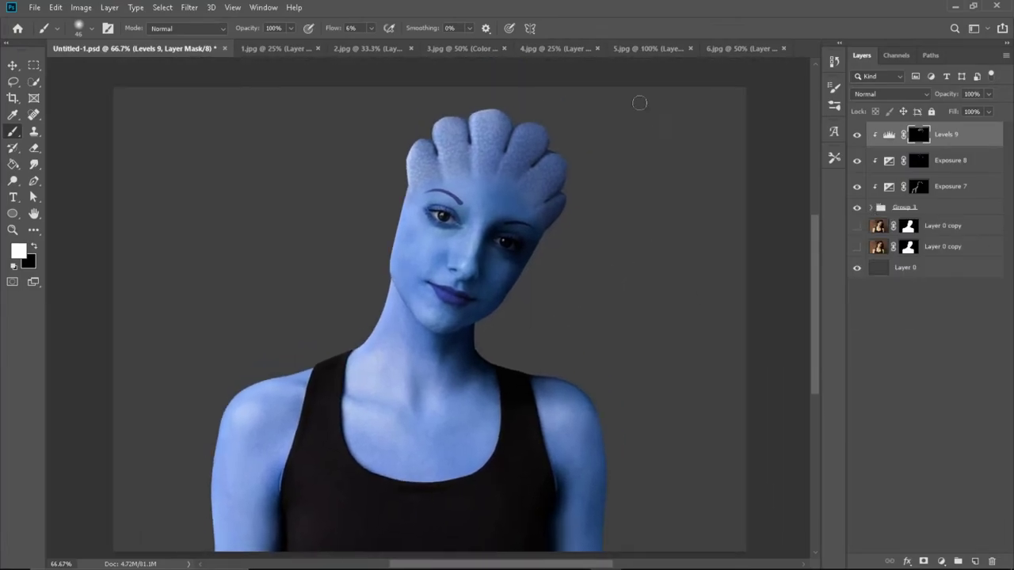
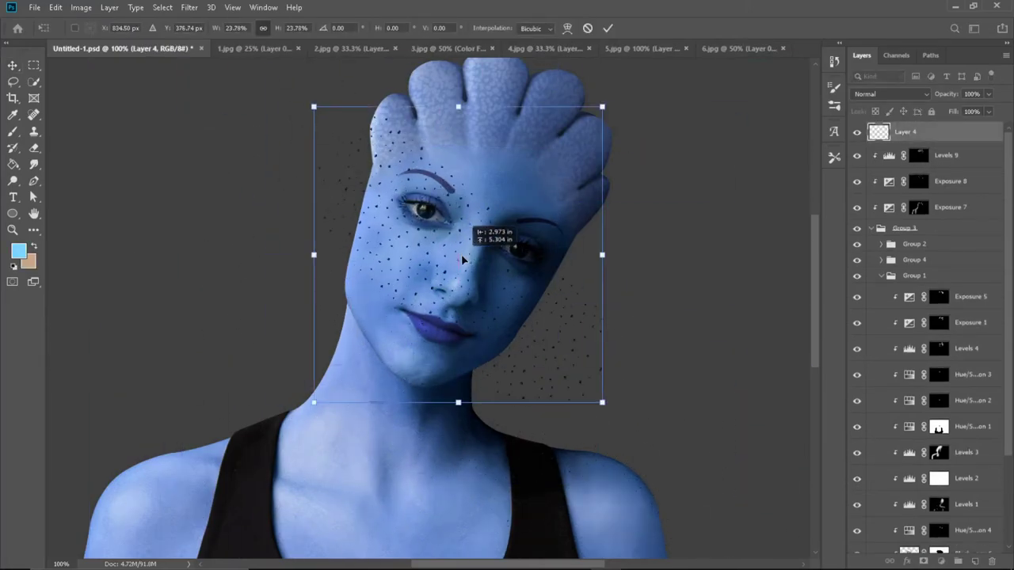
# Step: Scale, tilt and warp the freckle layer onto the face, then Alt-drag a copy to the other cheek
pyautogui.moveTo(463, 259); pyautogui.dragTo(221, 81)
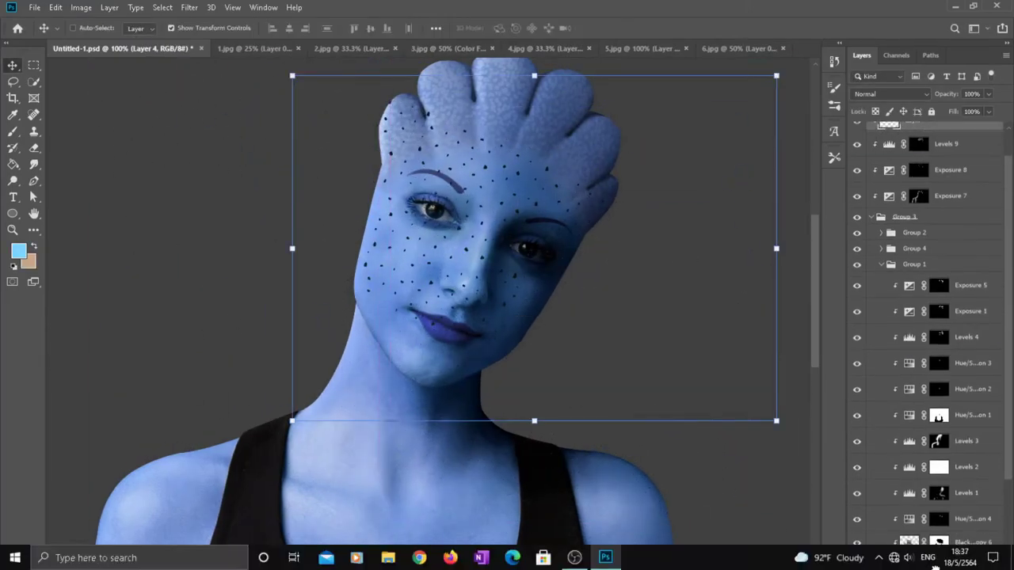
pyautogui.doubleClick(995, 469)
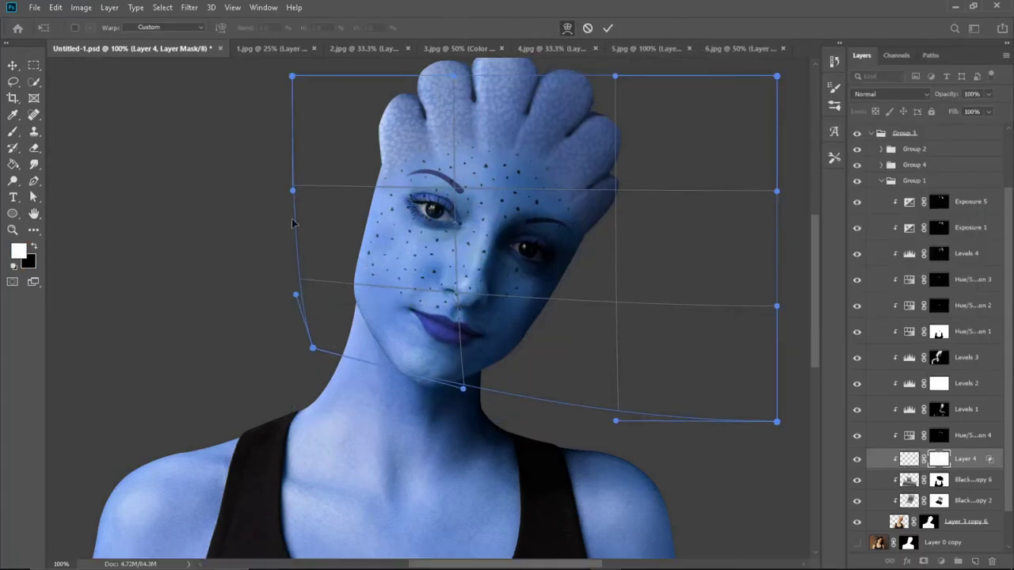
pyautogui.moveTo(292, 190); pyautogui.dragTo(318, 194)
pyautogui.moveTo(616, 76); pyautogui.dragTo(594, 92)
pyautogui.moveTo(616, 420); pyautogui.dragTo(571, 311)
pyautogui.press('Return')
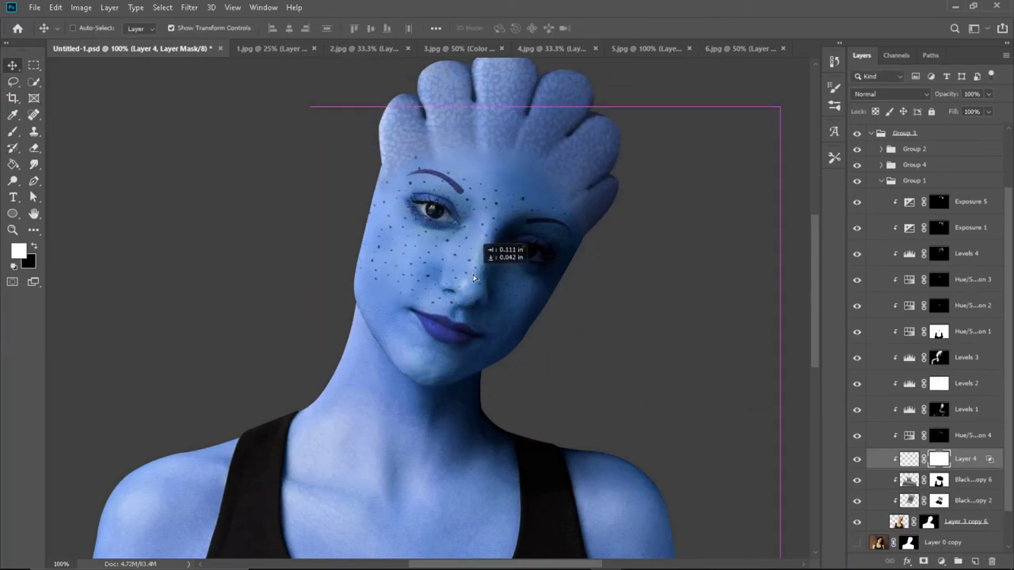
pyautogui.moveTo(712, 464); pyautogui.dragTo(558, 307)
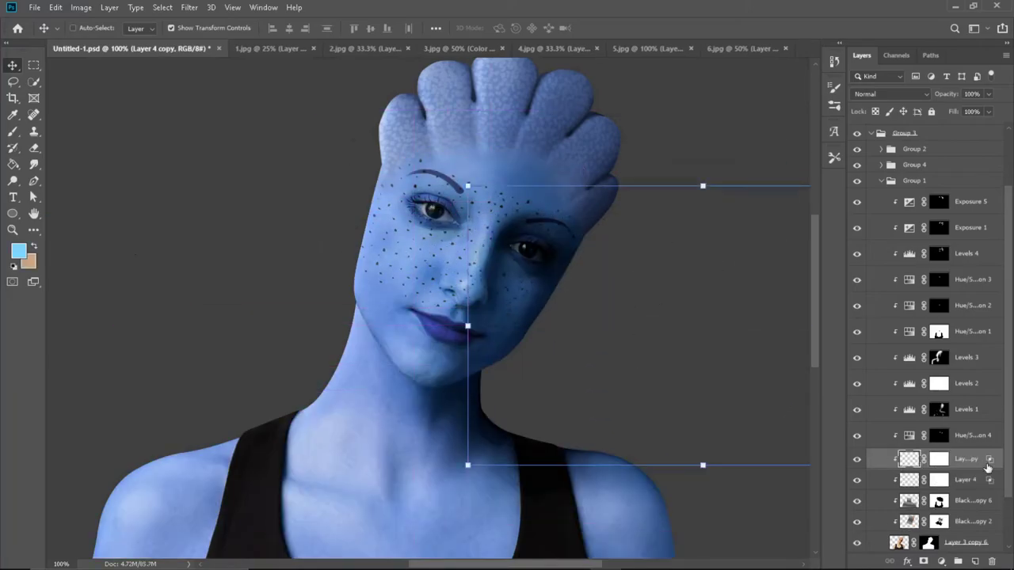
pyautogui.doubleClick(875, 458)
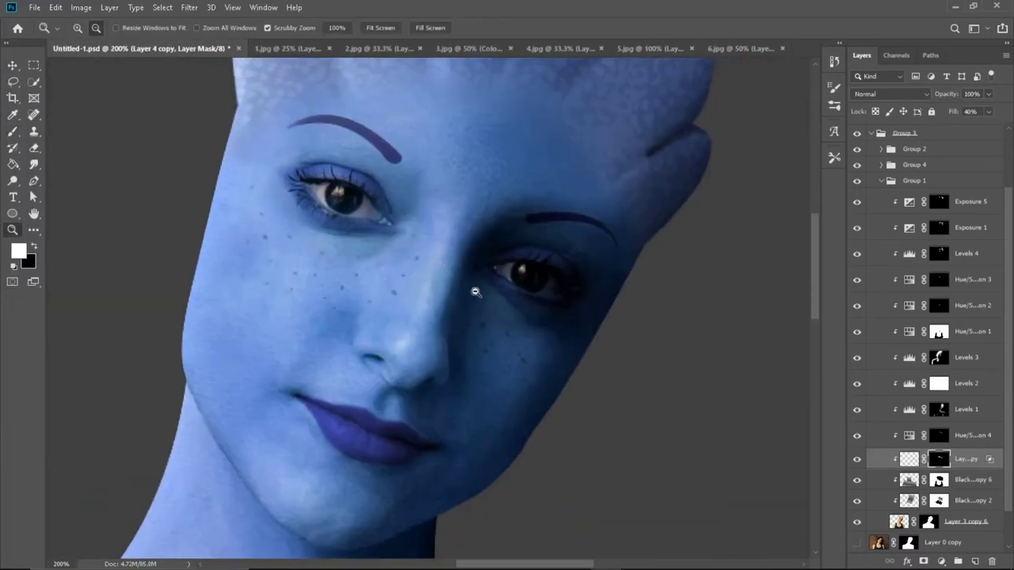
# Step: Zoom out and try other blend modes on the freckle copy
pyautogui.hotkey('ctrl', '-')
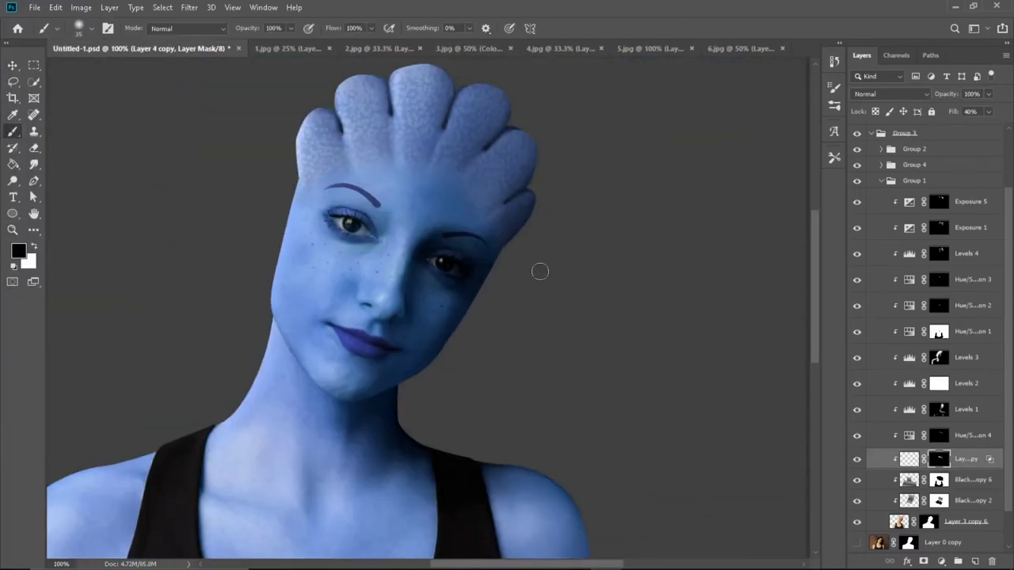
pyautogui.moveTo(387, 353); pyautogui.dragTo(450, 352)
pyautogui.press('v')
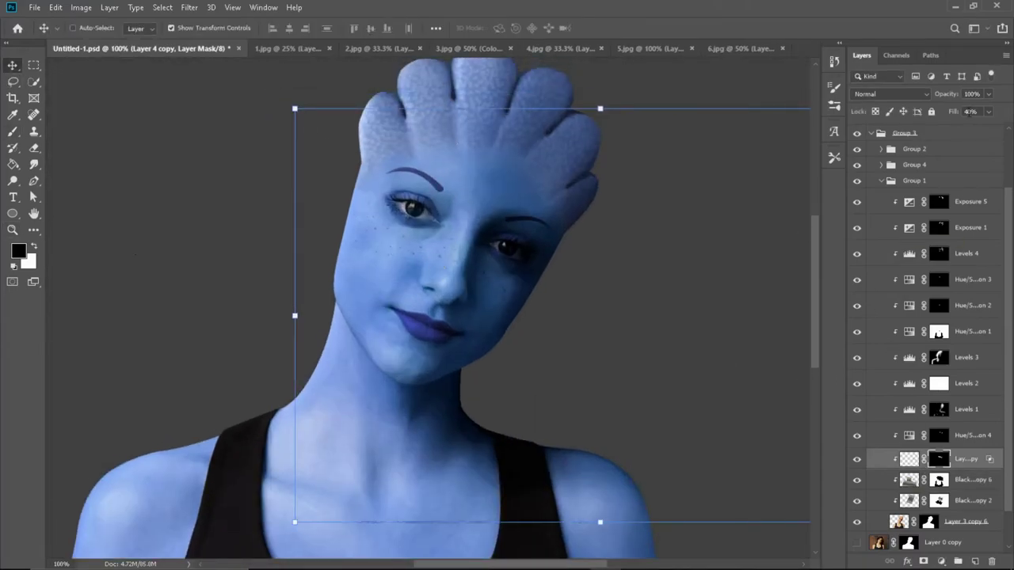
pyautogui.click(887, 93)
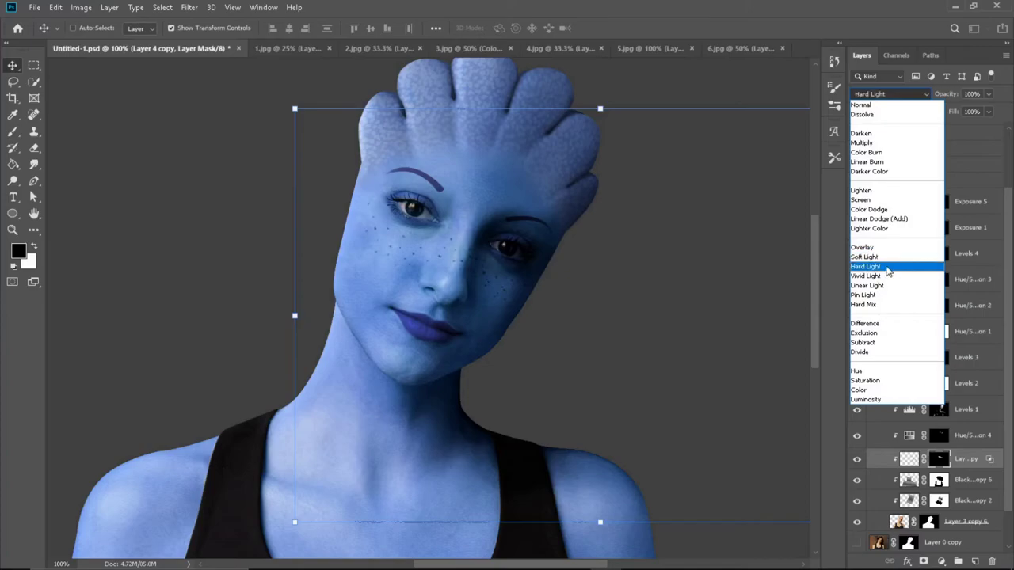
pyautogui.click(882, 326)
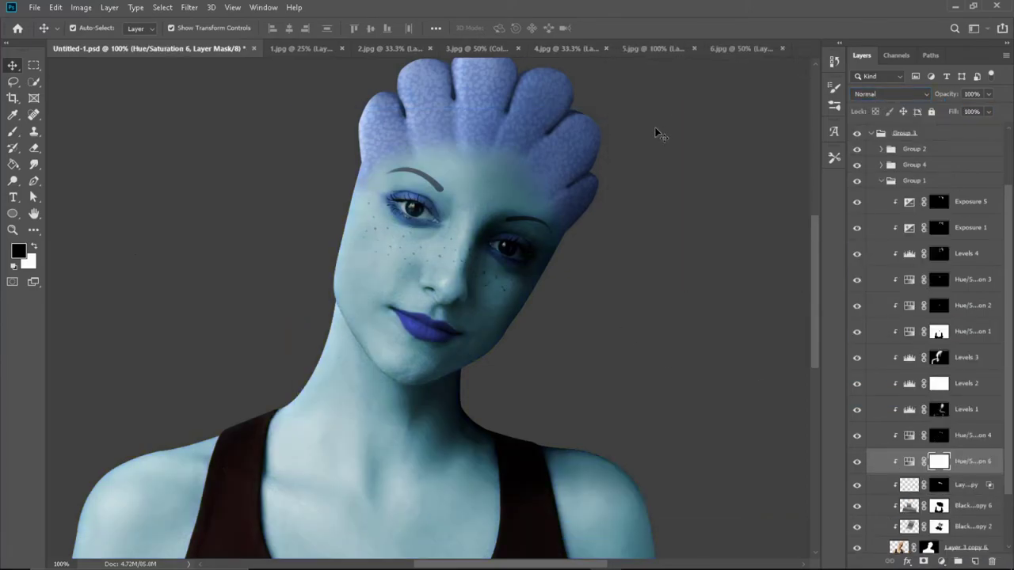
pyautogui.hotkey('ctrl', 'u')
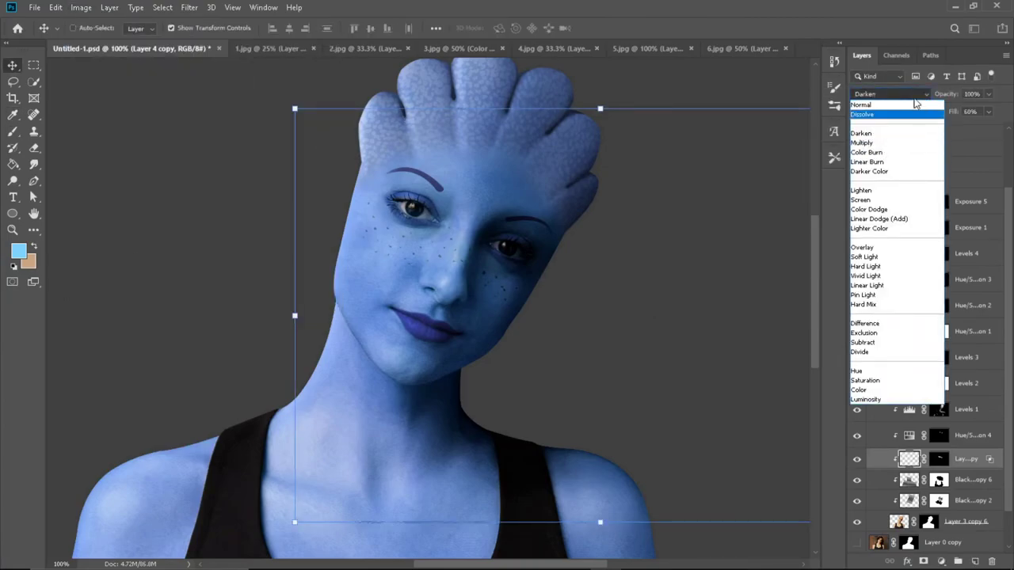
# Step: Return the freckle copy to Normal at about 41% fill, ready to paint its mask
pyautogui.click(914, 103)
pyautogui.moveTo(988, 111); pyautogui.dragTo(971, 129)
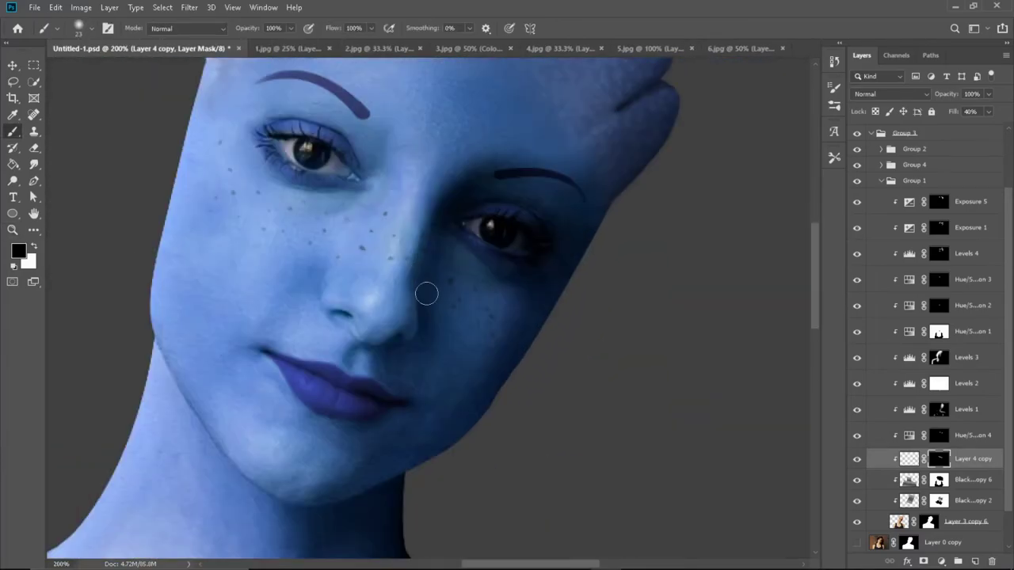
pyautogui.press('z')
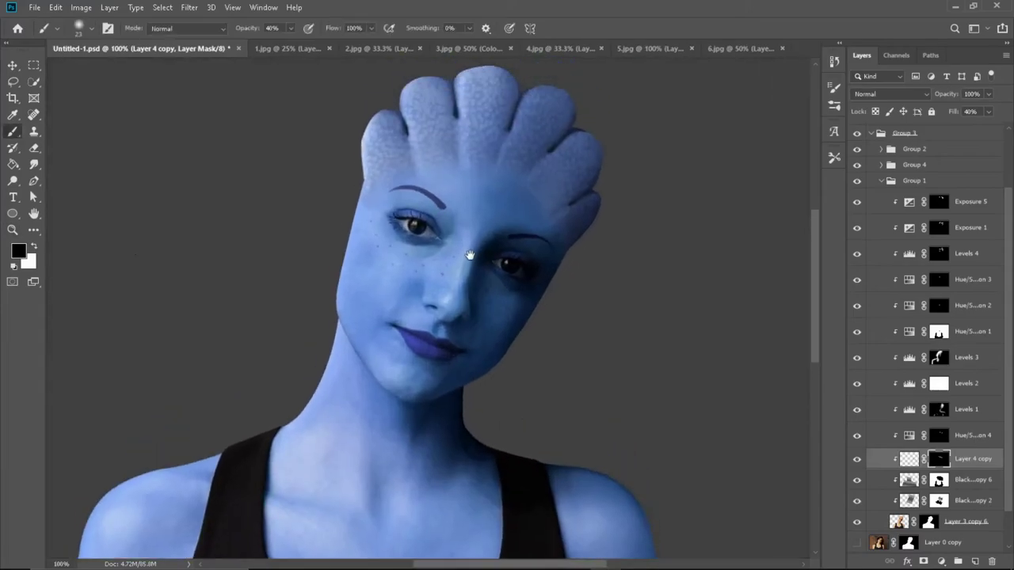
pyautogui.moveTo(525, 272); pyautogui.dragTo(367, 212)
pyautogui.press('b')
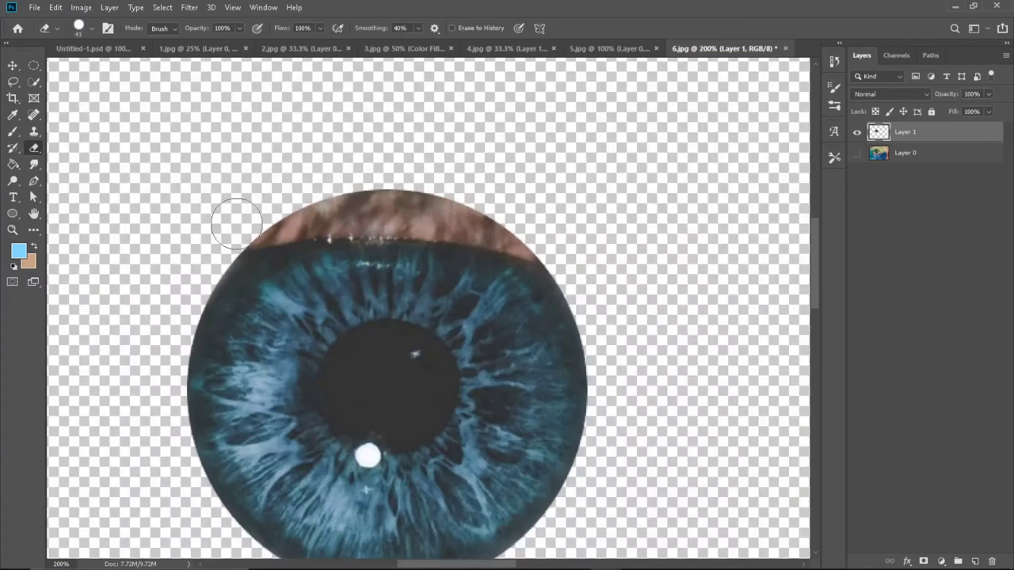
# Step: Erase the eyelid strip above the iris and shift its hue by +18
pyautogui.moveTo(236, 224); pyautogui.dragTo(539, 237)
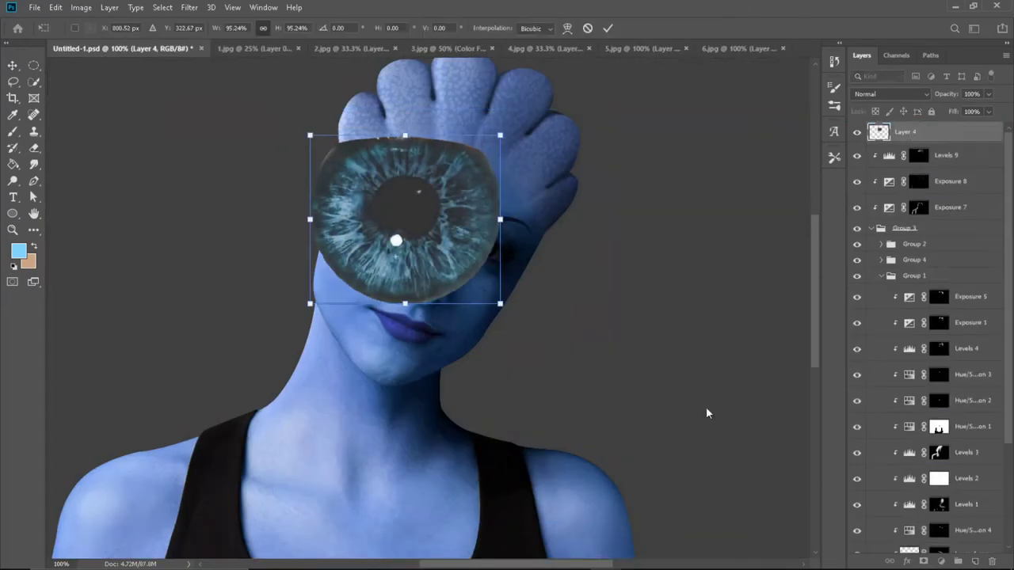
pyautogui.click(81, 7)
pyautogui.click(362, 104)
pyautogui.moveTo(764, 189); pyautogui.dragTo(777, 187)
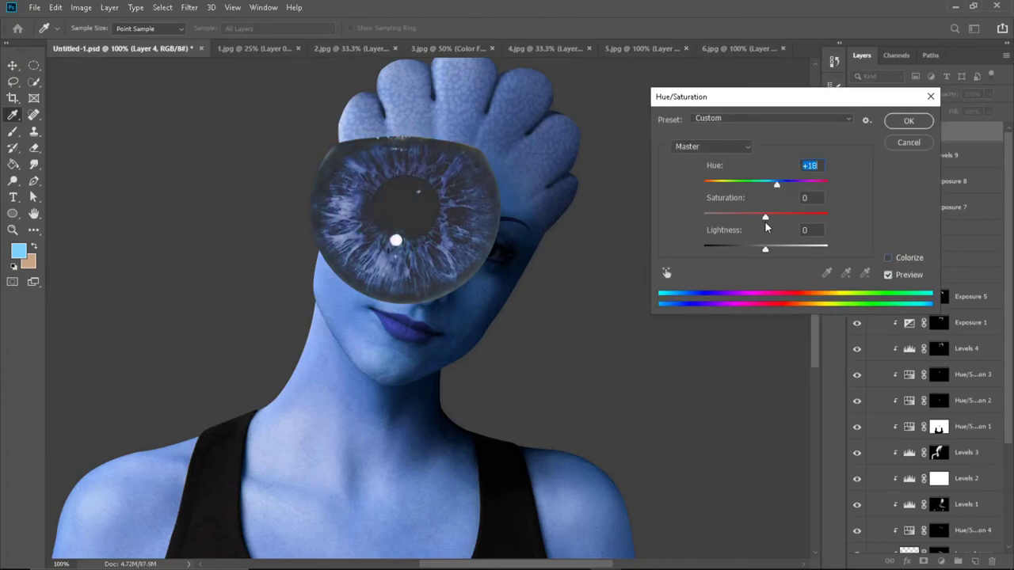
pyautogui.click(909, 120)
# Step: Darken the iris midtones with Levels 0.65 and push Color Balance toward blue +20
pyautogui.click(81, 7)
pyautogui.click(380, 49)
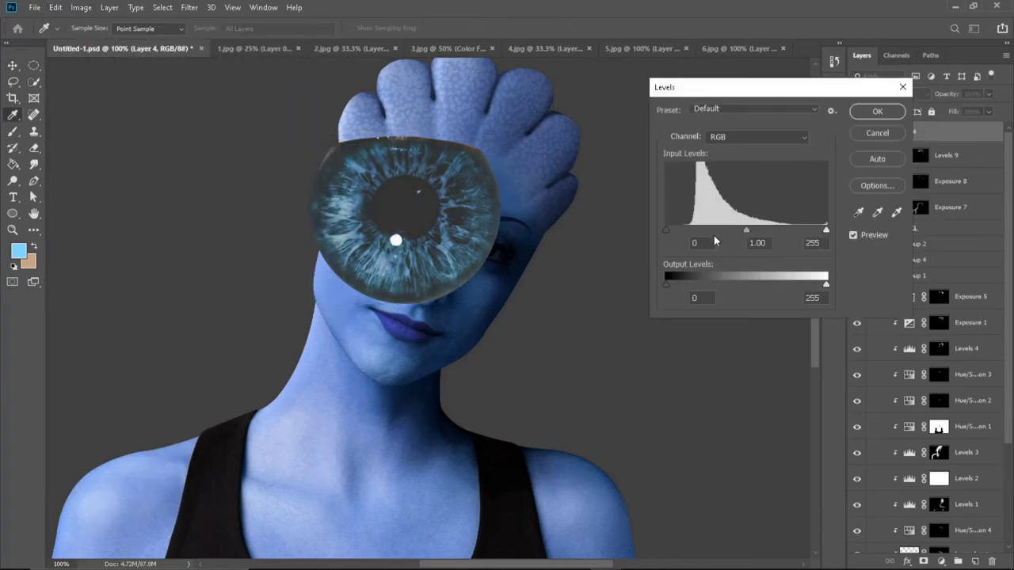
pyautogui.moveTo(745, 231); pyautogui.dragTo(767, 231)
pyautogui.click(877, 111)
pyautogui.click(81, 7)
pyautogui.click(293, 120)
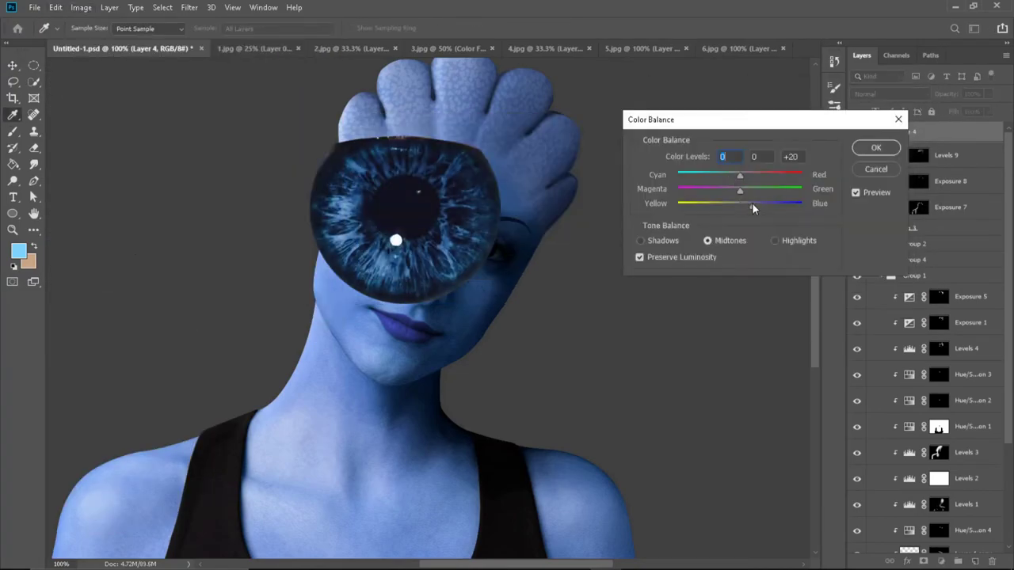
pyautogui.hotkey('ctrl', '1')
pyautogui.hotkey('ctrl', '3')
pyautogui.press('Return')
# Step: Move the iris down over the face and lower its opacity to 43%
pyautogui.press('v')
pyautogui.moveTo(438, 243); pyautogui.dragTo(424, 274)
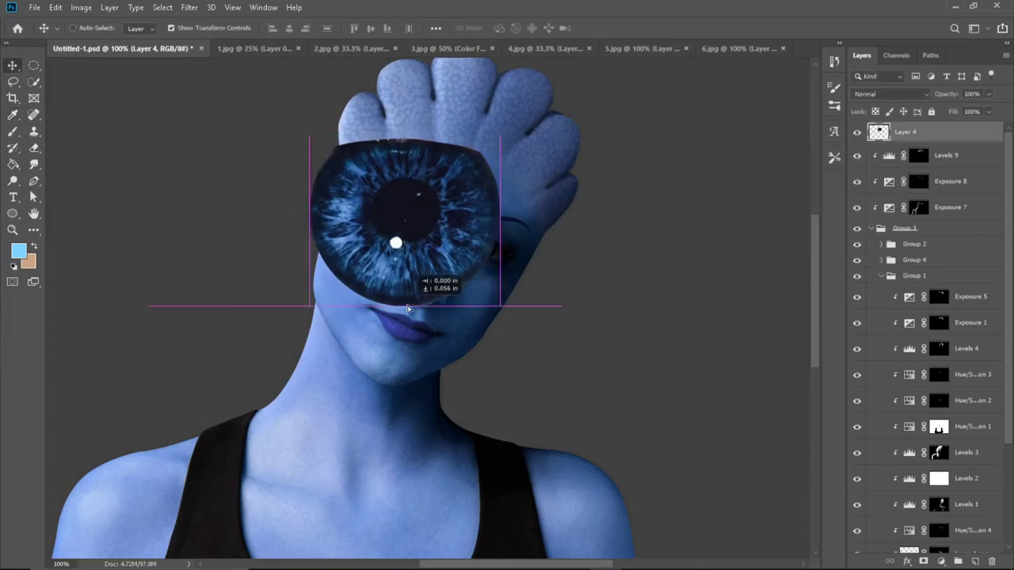
pyautogui.click(989, 94)
pyautogui.moveTo(979, 117); pyautogui.dragTo(954, 111)
pyautogui.scroll(2, 338, 131)
# Step: Shrink and rotate the iris onto the left eye and restore it to full opacity
pyautogui.moveTo(369, 324)
pyautogui.mouseDown()
pyautogui.moveTo(362, 153)
pyautogui.moveTo(366, 193)
pyautogui.moveTo(388, 151)
pyautogui.mouseUp()
pyautogui.moveTo(380, 208); pyautogui.dragTo(376, 204)
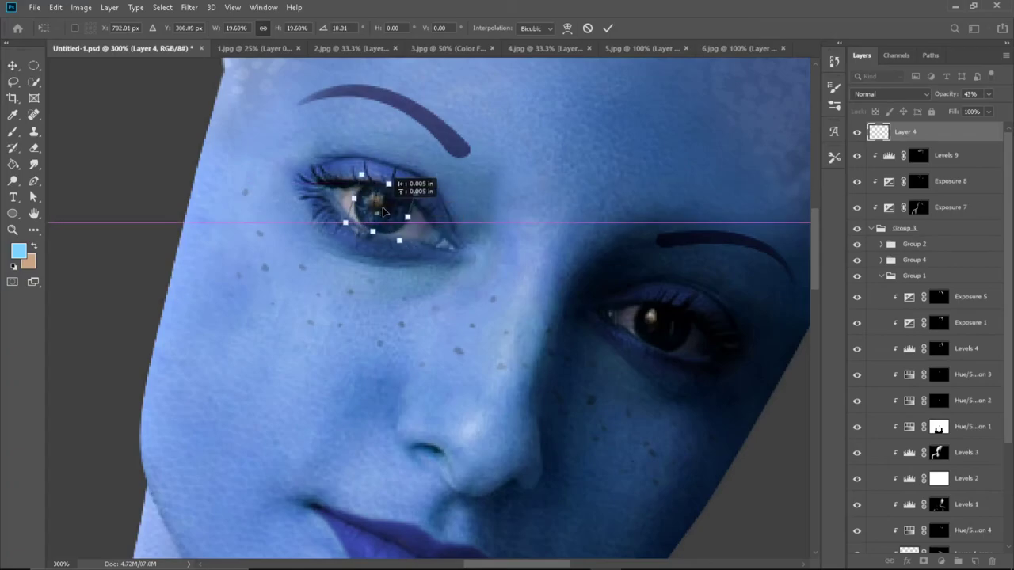
pyautogui.click(989, 94)
pyautogui.press('Return')
pyautogui.press('0')
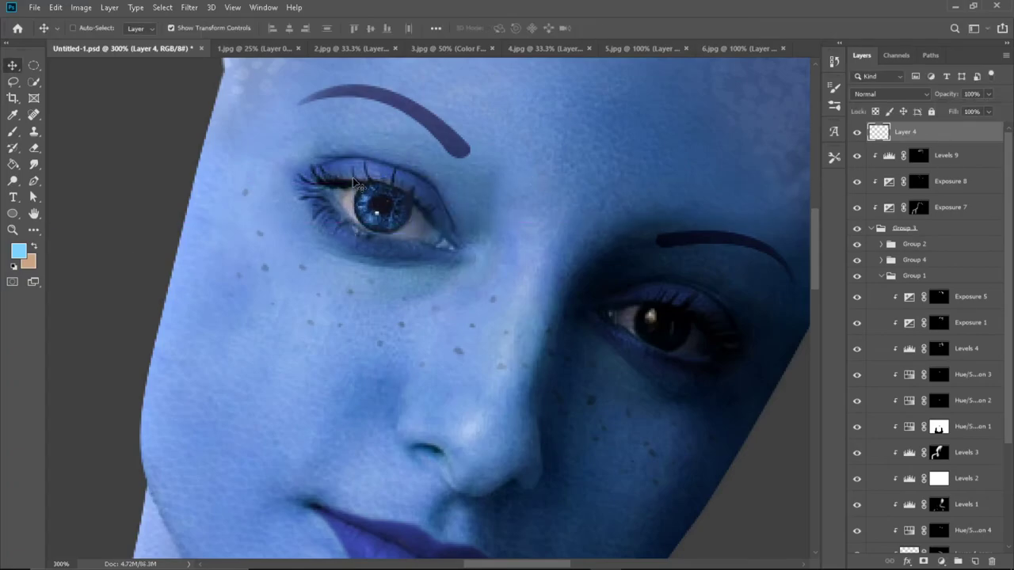
pyautogui.hotkey('ctrl', 't')
pyautogui.press('Return')
pyautogui.scroll(2, 392, 198)
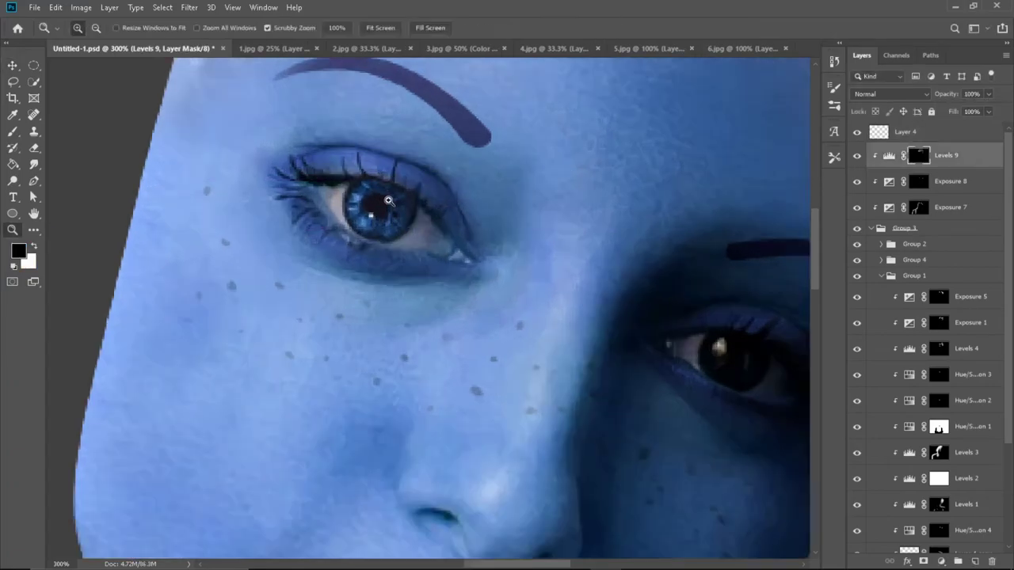
# Step: Add a mask to the iris layer and an Exposure adjustment above it
pyautogui.click(923, 561)
pyautogui.click(941, 562)
pyautogui.click(935, 423)
pyautogui.moveTo(697, 135); pyautogui.dragTo(724, 135)
pyautogui.click(794, 55)
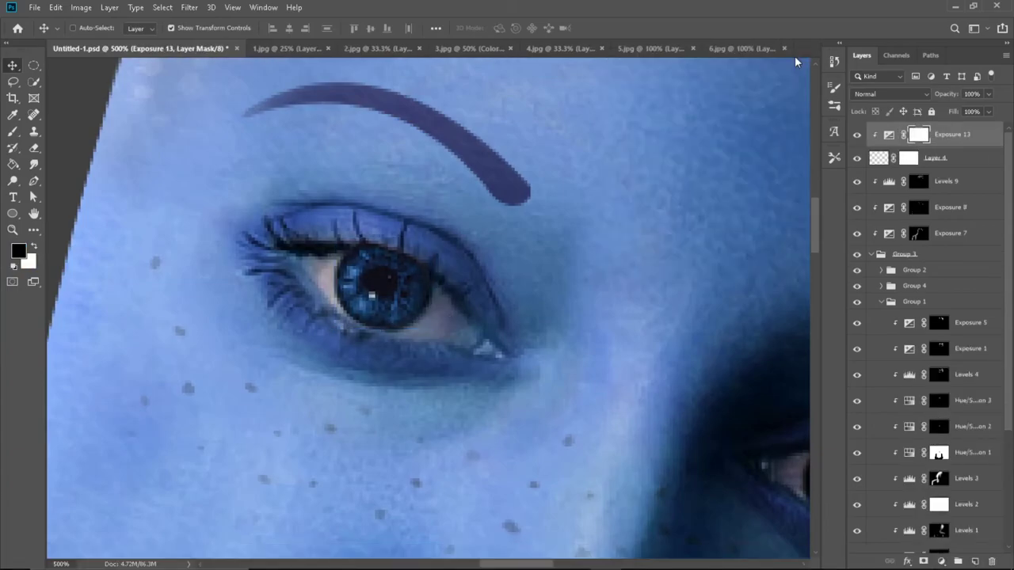
# Step: Zoom in on the eye and invert the exposure mask to black for painting in white
pyautogui.press('z')
pyautogui.keyDown('alt'); pyautogui.click(458, 326); pyautogui.keyUp('alt')
pyautogui.click(458, 326)
pyautogui.hotkey('ctrl', 'i')
pyautogui.click(13, 164)
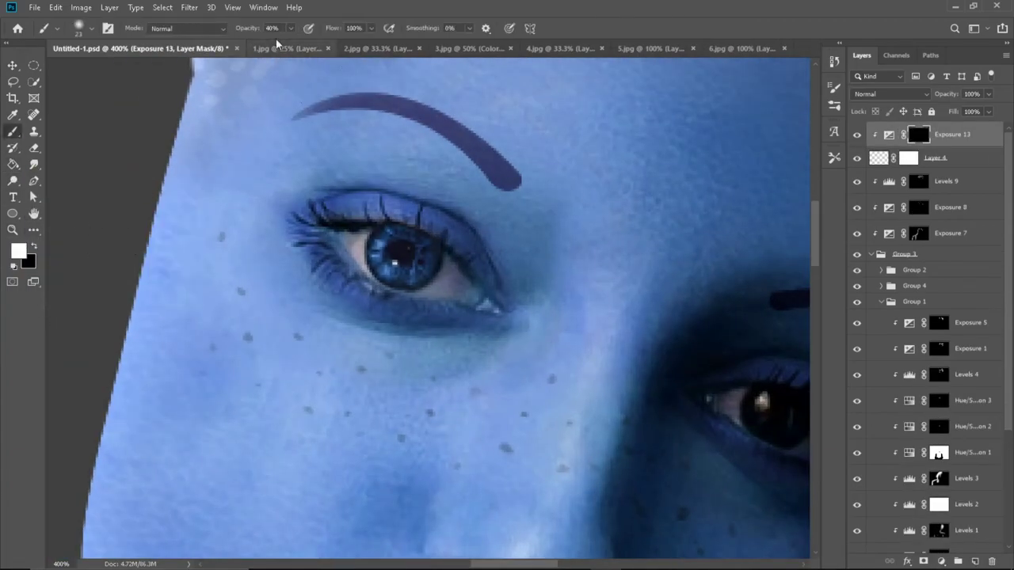
pyautogui.click(14, 133)
pyautogui.hotkey('ctrl', '+')
# Step: Place the iris copy over the right eye and reorder it in the layer stack
pyautogui.click(34, 248)
pyautogui.hotkey('alt', '[')
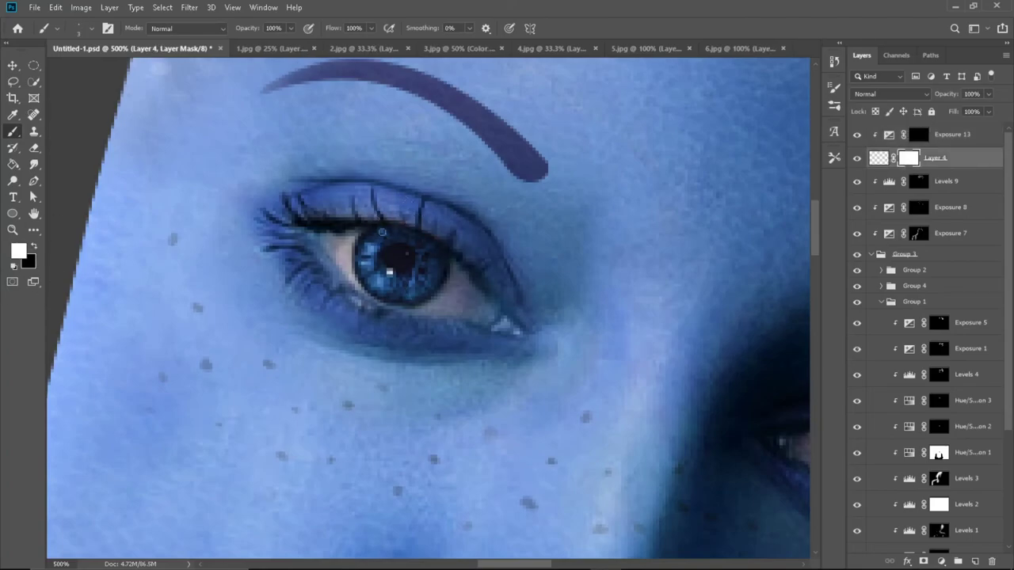
pyautogui.hotkey('alt', ']')
pyautogui.hotkey('ctrl', '-')
pyautogui.hotkey('ctrl', '-')
pyautogui.hotkey('ctrl', '-')
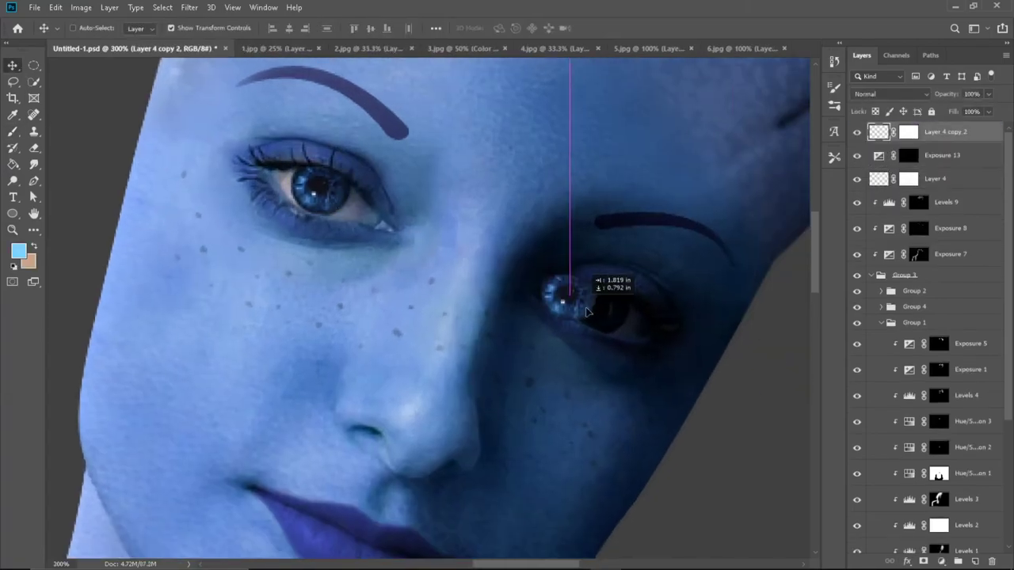
pyautogui.moveTo(587, 311); pyautogui.dragTo(607, 319)
pyautogui.moveTo(693, 270); pyautogui.dragTo(569, 218)
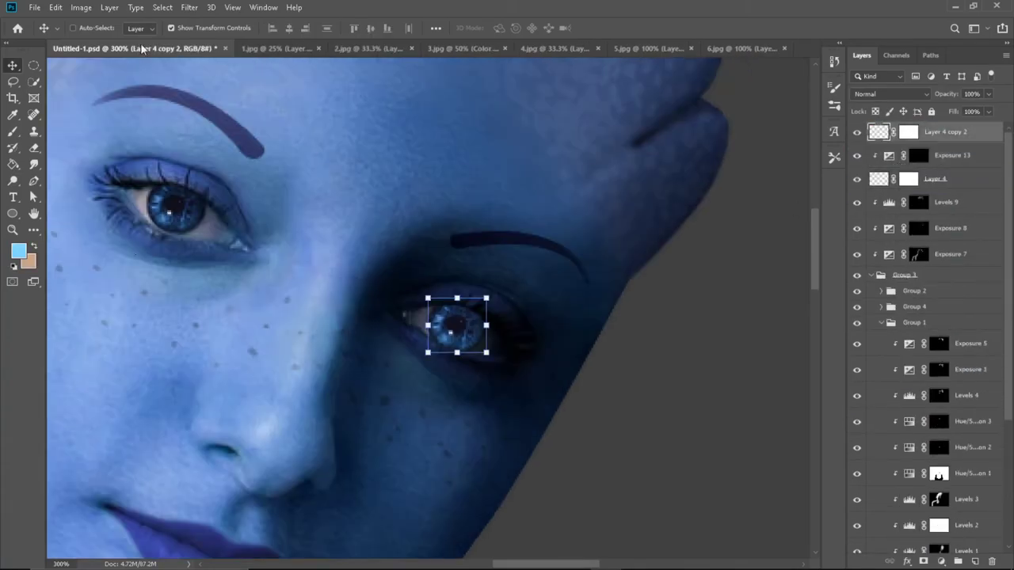
# Step: Darken the iris copy with an Exposure adjustment hidden behind a black mask
pyautogui.click(81, 8)
pyautogui.moveTo(100, 40)
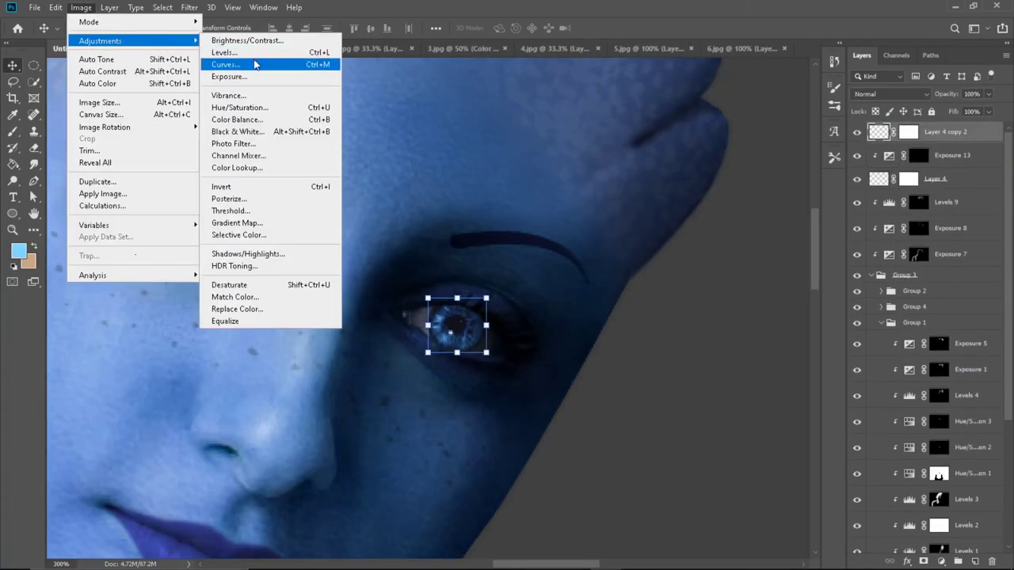
pyautogui.click(277, 76)
pyautogui.click(917, 115)
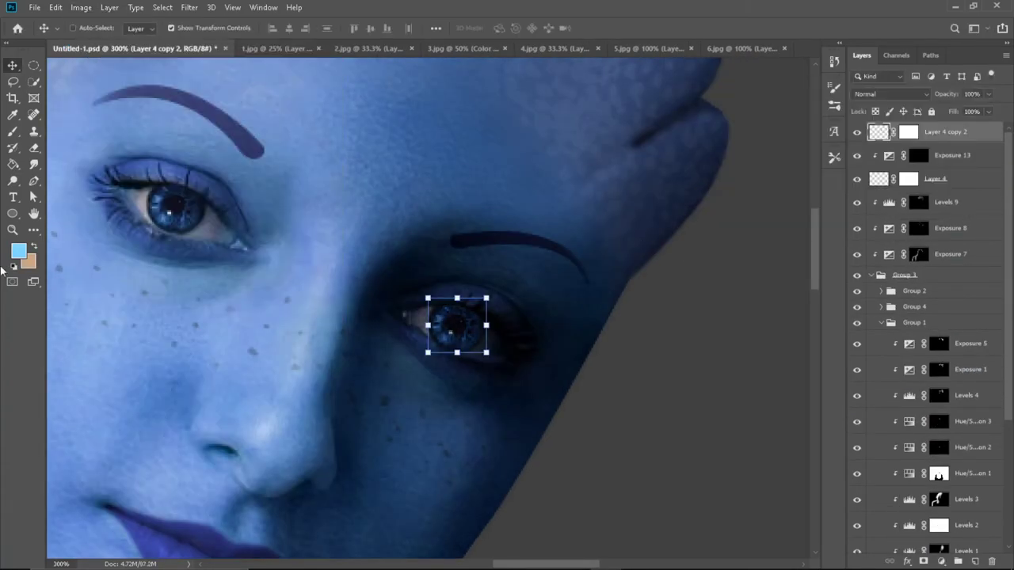
pyautogui.hotkey('ctrl', 'i')
pyautogui.press('b')
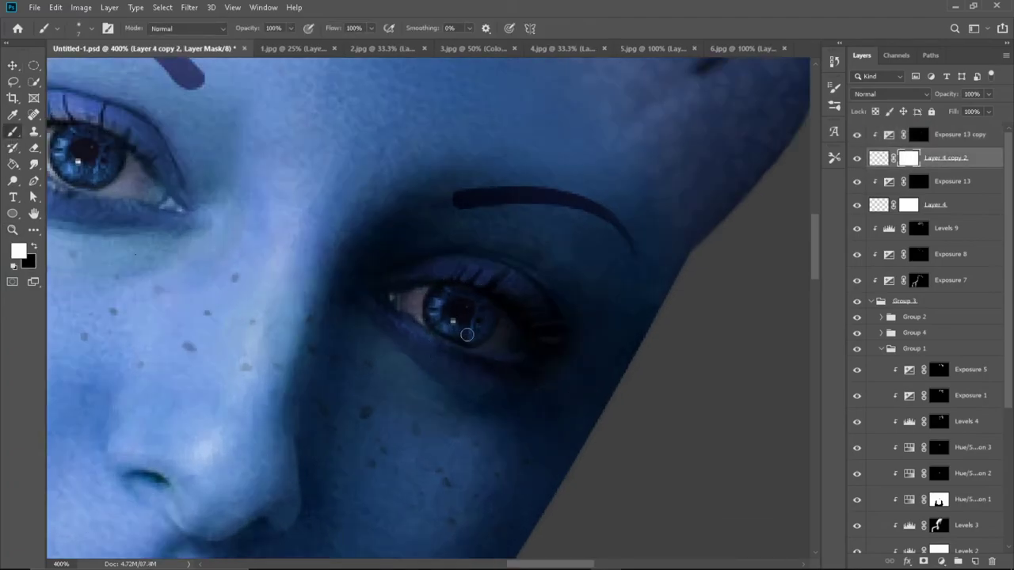
# Step: Compare with the left iris hidden, then flip it vertically and rotate it about 15 degrees
pyautogui.scroll(-2, 466, 334)
pyautogui.scroll(-1, 516, 267)
pyautogui.scroll(-3, 515, 267)
pyautogui.click(857, 206)
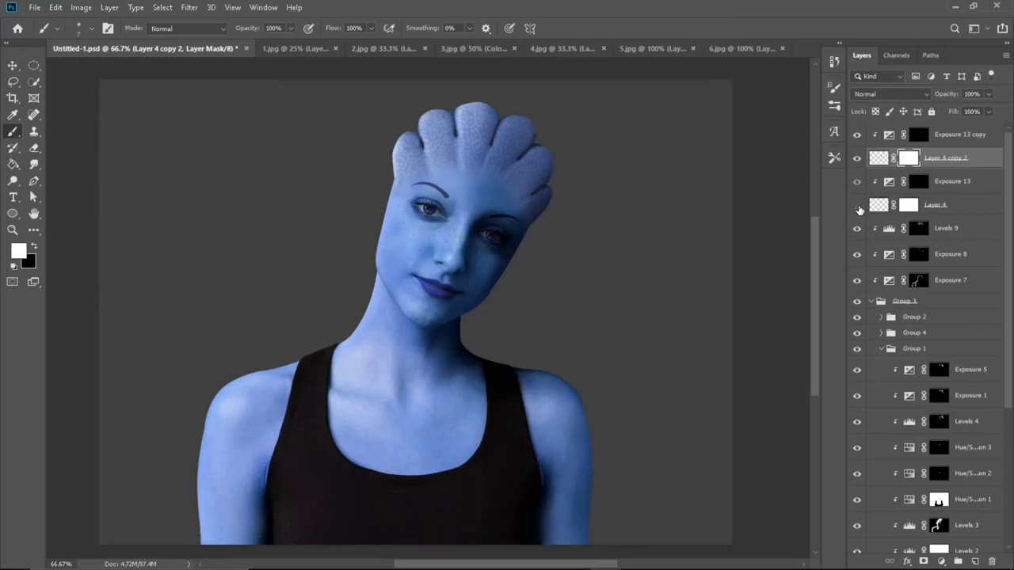
pyautogui.click(857, 206)
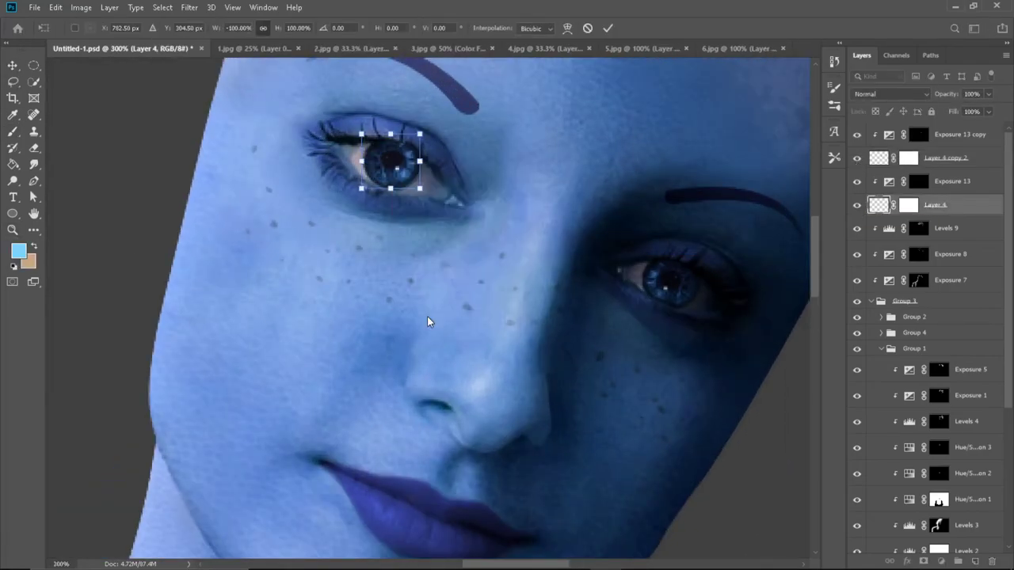
pyautogui.scroll(2, 461, 202)
pyautogui.rightClick(373, 213)
pyautogui.click(407, 385)
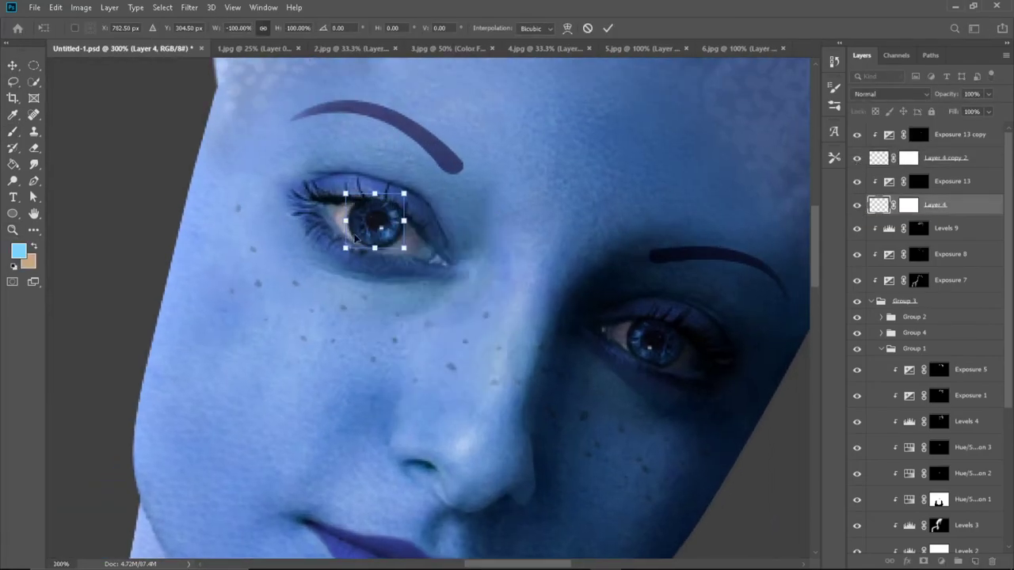
pyautogui.moveTo(443, 170); pyautogui.dragTo(484, 169)
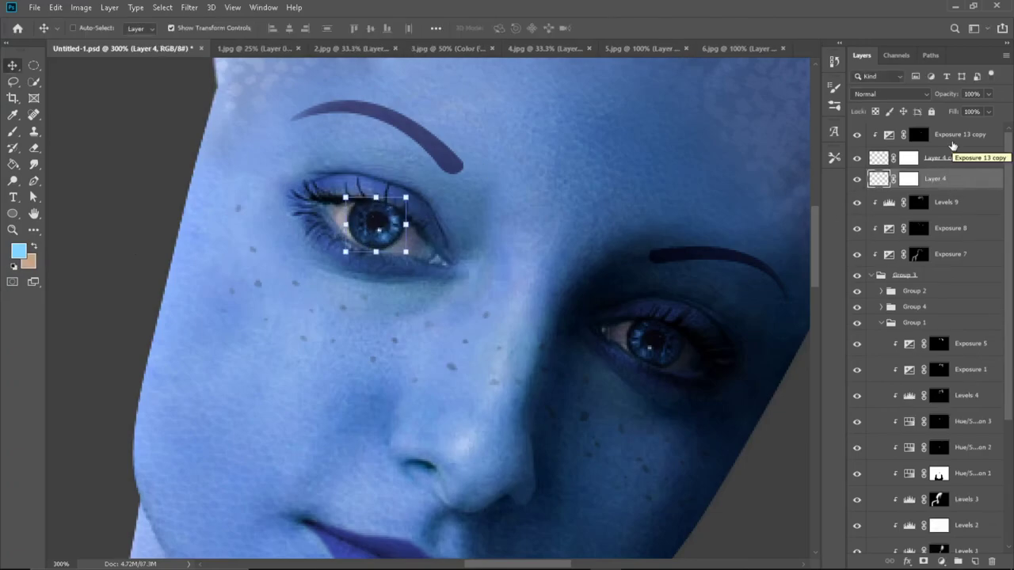
pyautogui.click(967, 144)
# Step: Copy the exposure adjustment above the left iris and fill its mask with black
pyautogui.moveTo(966, 144); pyautogui.dragTo(951, 169)
pyautogui.press('b')
pyautogui.press('x')
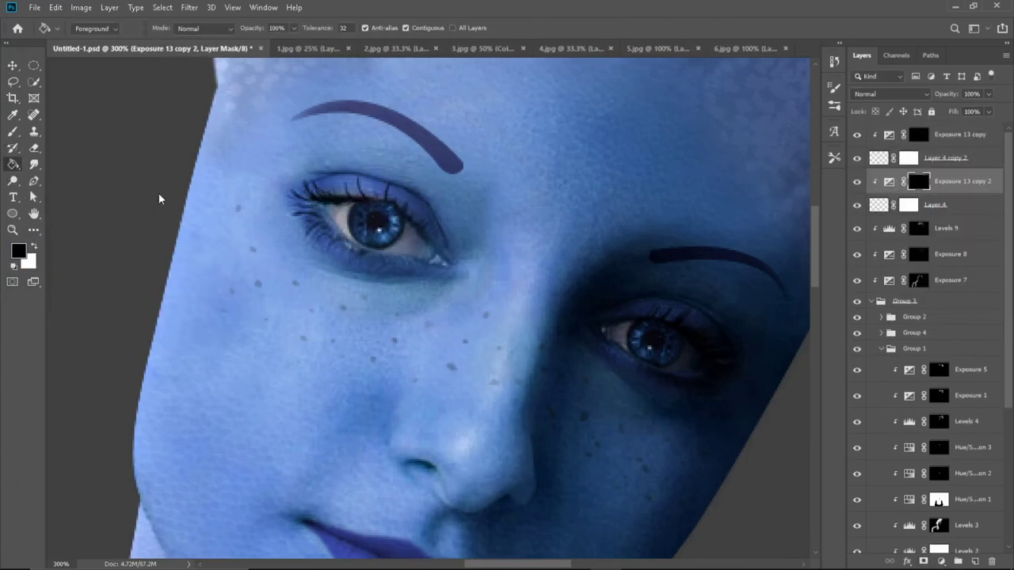
pyautogui.click(908, 205)
pyautogui.scroll(1, 398, 249)
pyautogui.press('x')
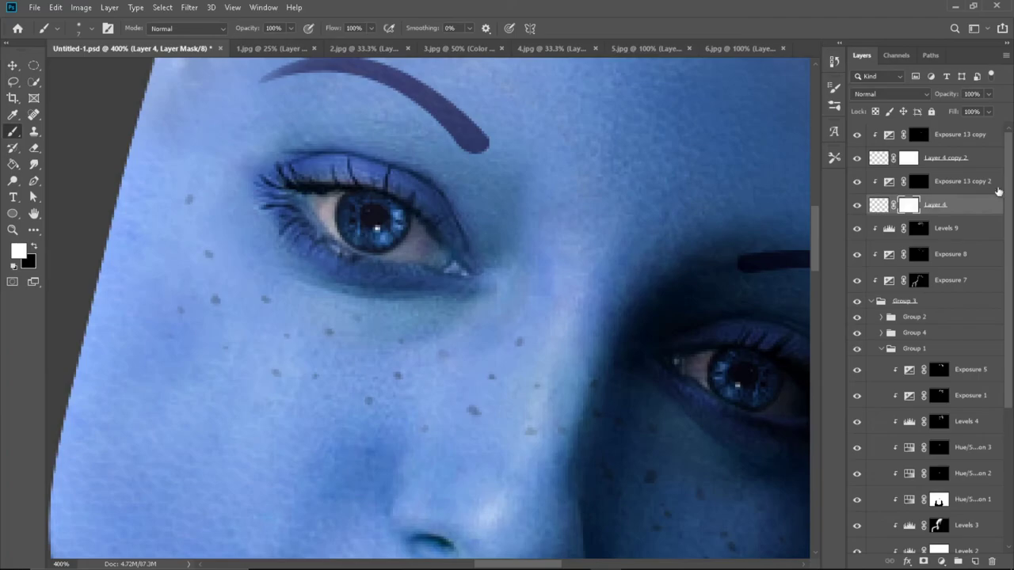
pyautogui.click(918, 181)
pyautogui.hotkey('ctrl', '0')
# Step: Attempt spot healing on the left iris, dismiss the out-of-memory warnings, and pick a near-black brush colour
pyautogui.click(878, 204)
pyautogui.scroll(4, 412, 198)
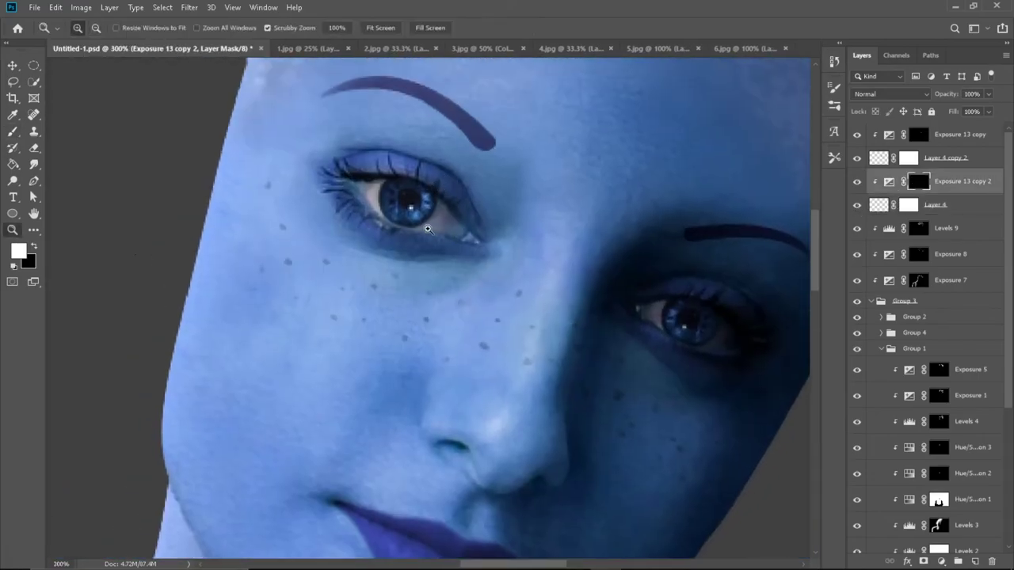
pyautogui.scroll(2, 412, 198)
pyautogui.press('j')
pyautogui.click(427, 238)
pyautogui.click(488, 220)
pyautogui.click(487, 255)
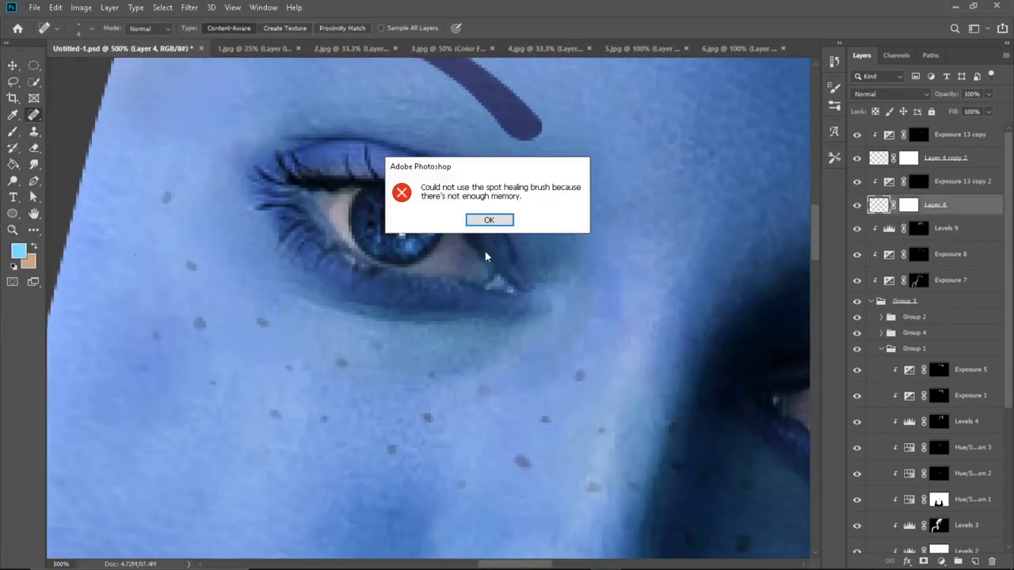
pyautogui.press('Return')
pyautogui.press('b')
pyautogui.keyDown('alt'); pyautogui.click(402, 242); pyautogui.keyUp('alt')
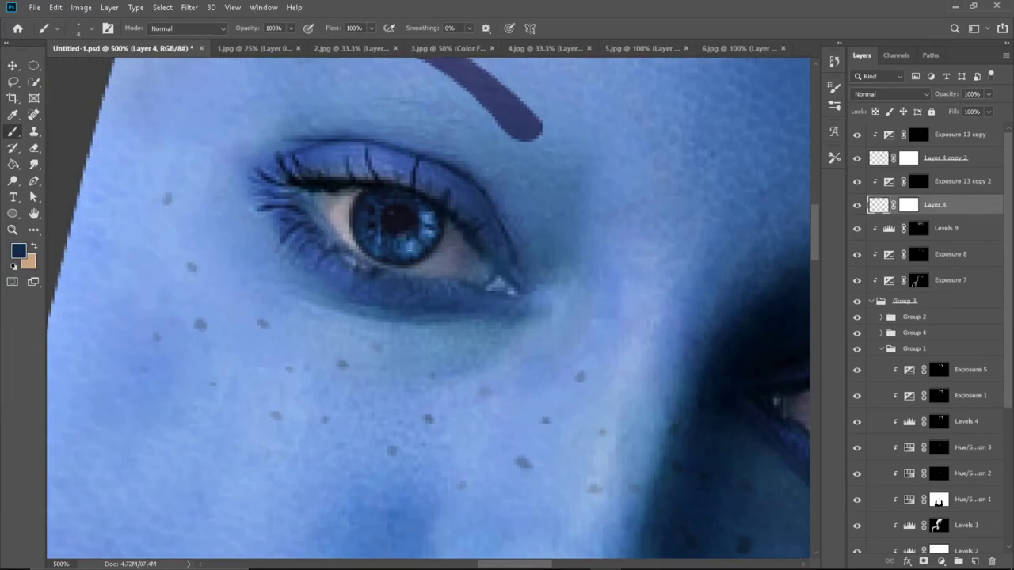
pyautogui.hscroll(5, 602, 317)
# Step: Select the right iris copy layer and open Levels to adjust its tones
pyautogui.click(943, 157)
pyautogui.scroll(-3, 509, 351)
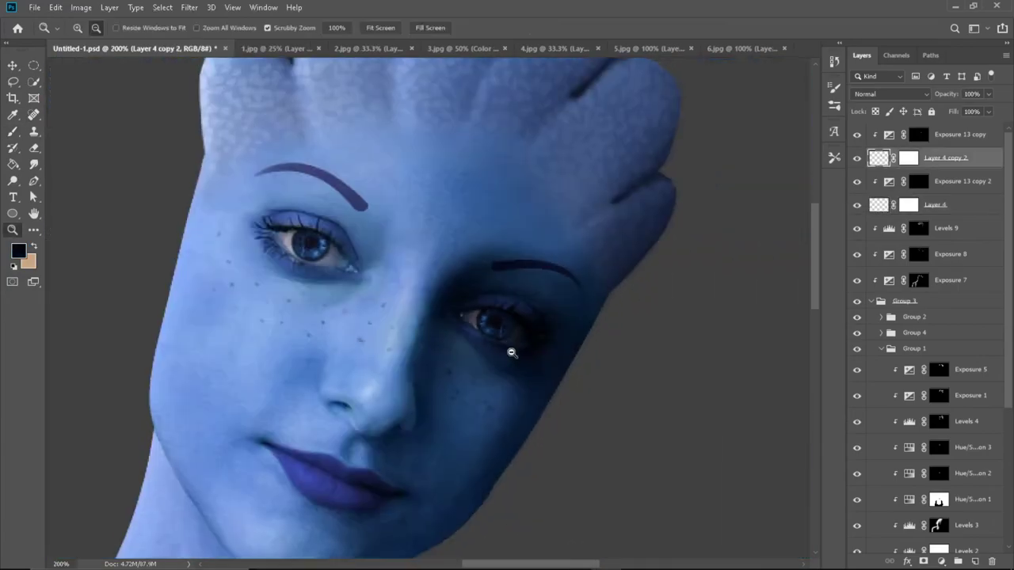
pyautogui.scroll(-3, 510, 350)
pyautogui.click(81, 8)
pyautogui.click(247, 52)
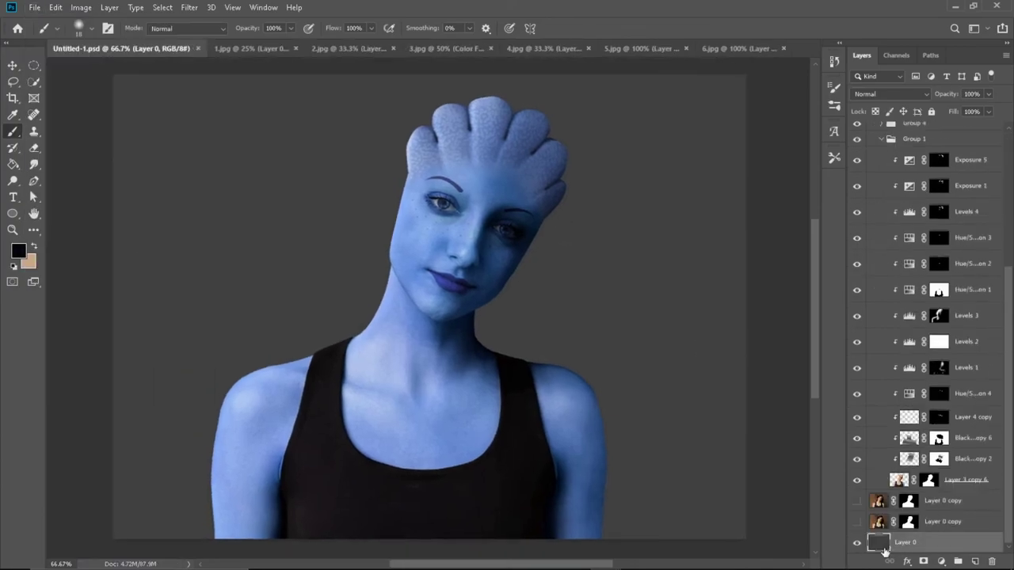
# Step: Fill the backdrop near-black, brush a soft grey glow on its left, and group the portrait layers
pyautogui.click(13, 164)
pyautogui.hotkey('alt', 'BackSpace')
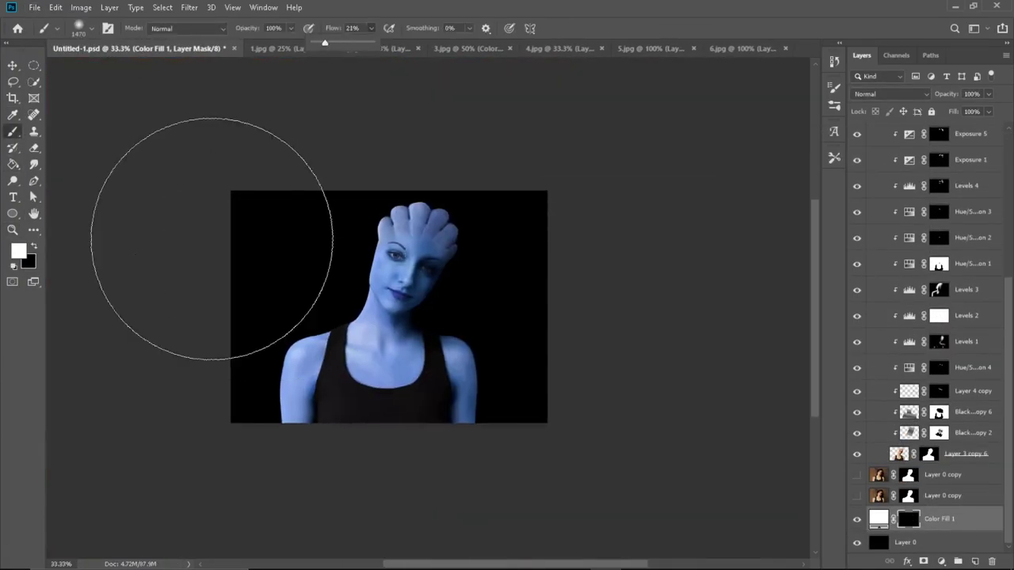
pyautogui.moveTo(262, 206); pyautogui.dragTo(261, 380)
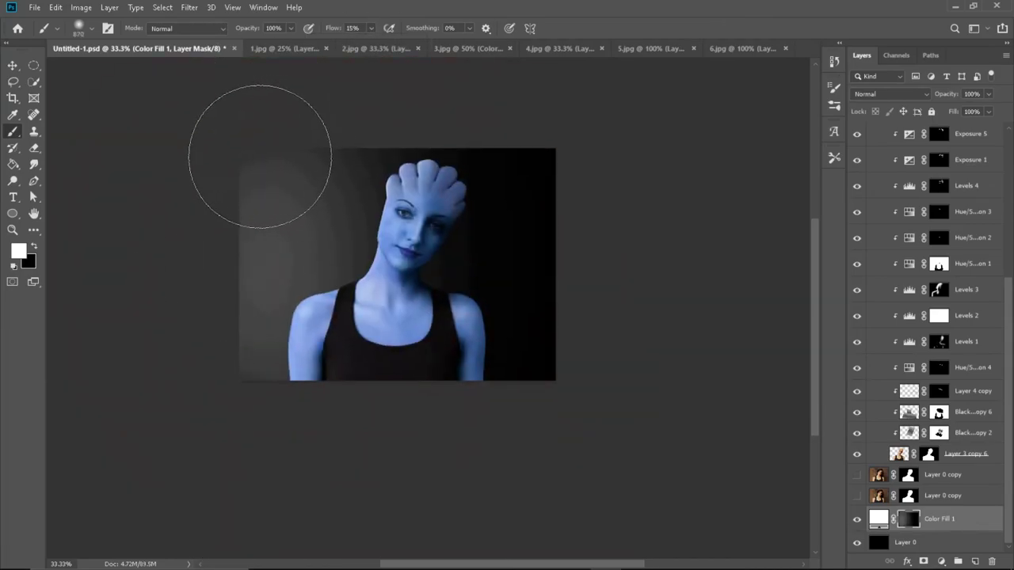
pyautogui.moveTo(276, 294); pyautogui.dragTo(243, 385)
pyautogui.press('z')
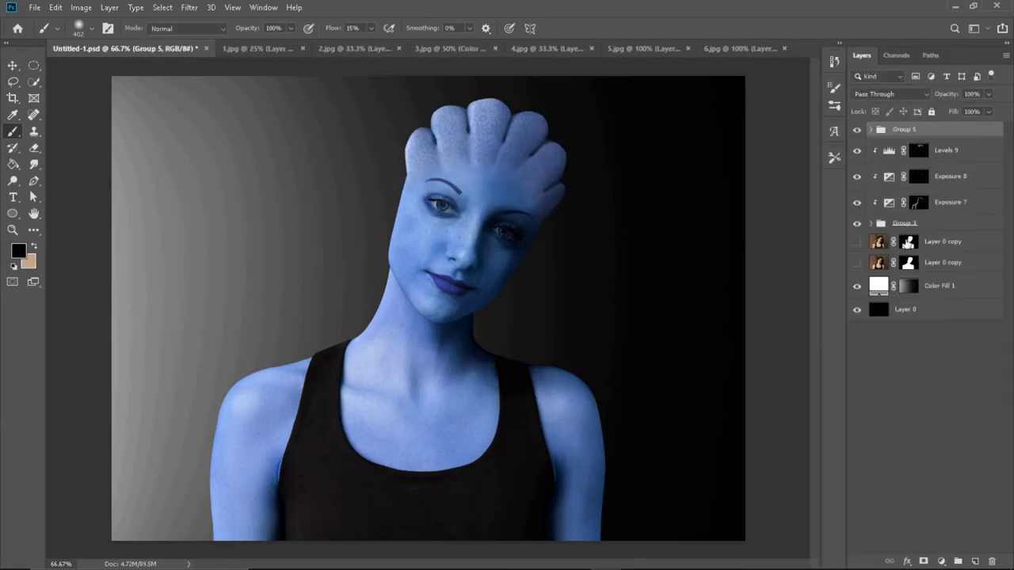
pyautogui.hotkey('ctrl', 'g')
# Step: Hide the brightness adjustment in the new group behind a black mask
pyautogui.rightClick(934, 134)
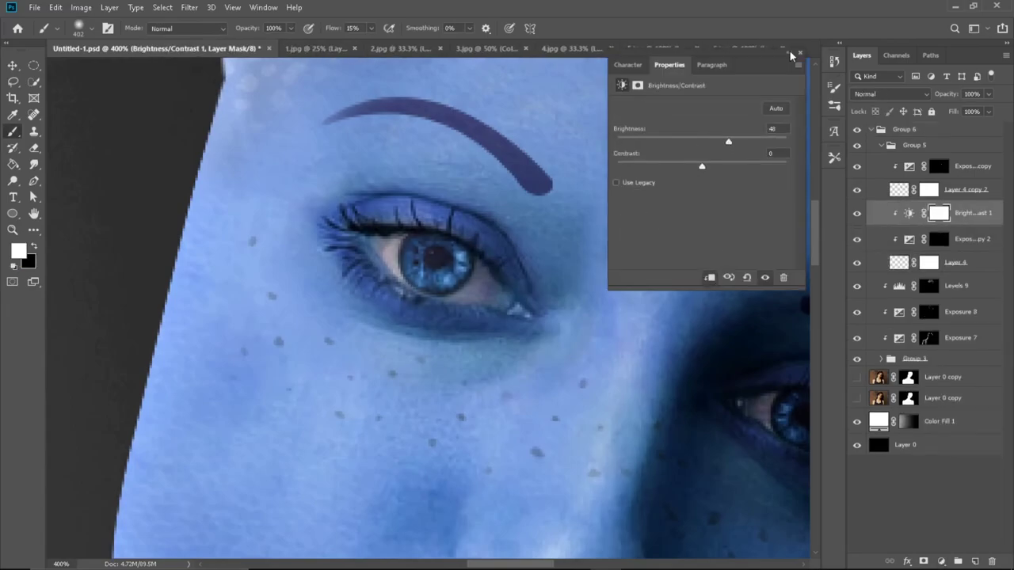
pyautogui.click(799, 53)
pyautogui.hotkey('ctrl', 'i')
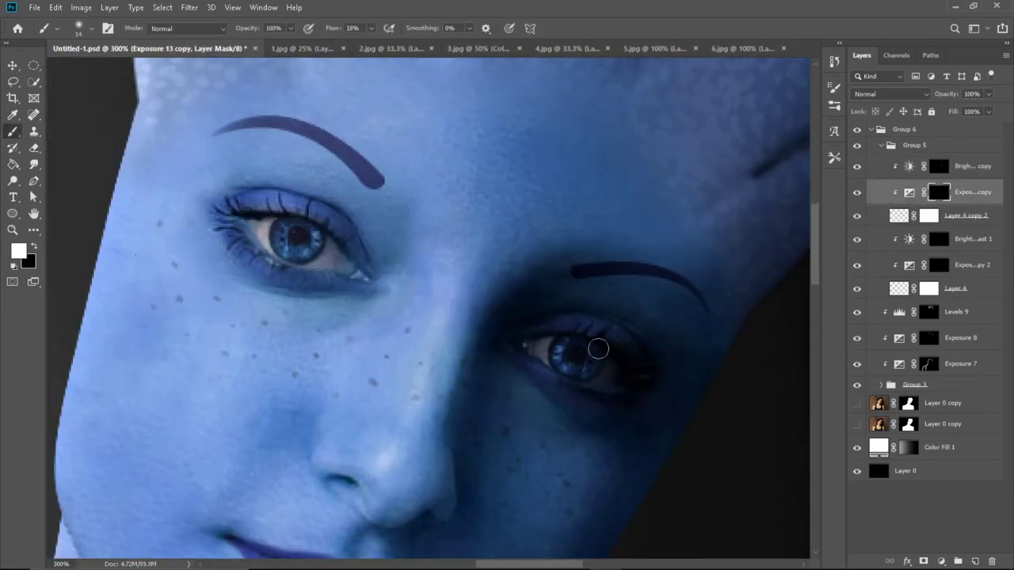
# Step: Add an Exposure adjustment for the eyes, mask it black, and set white as the paint colour
pyautogui.click(941, 560)
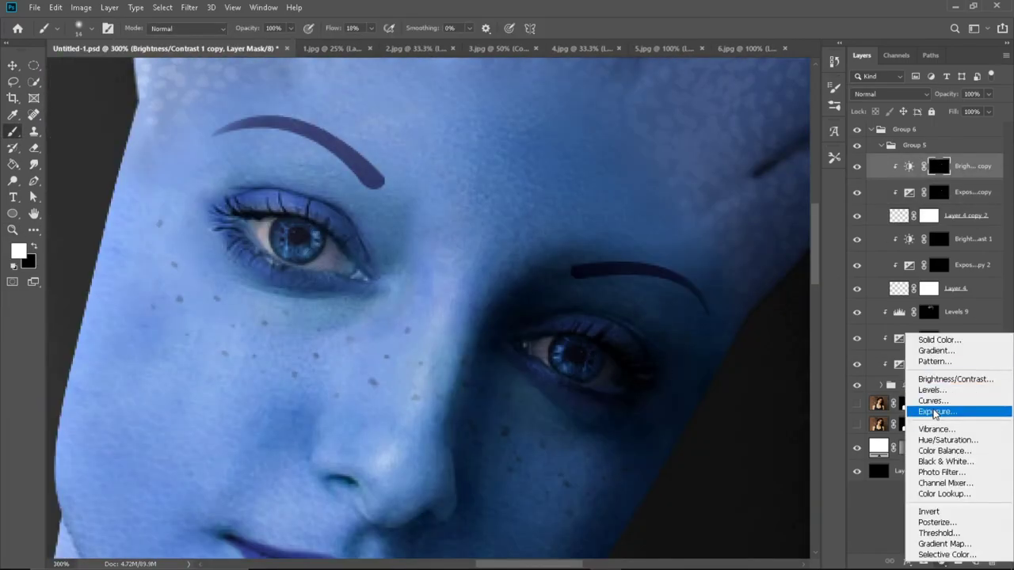
pyautogui.click(936, 412)
pyautogui.click(799, 52)
pyautogui.hotkey('ctrl', 'i')
pyautogui.click(32, 246)
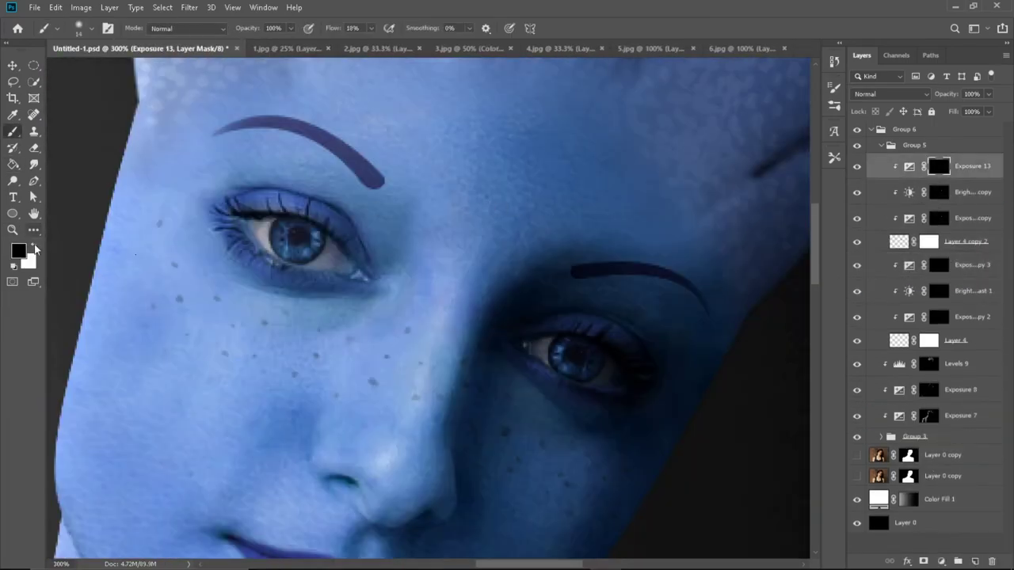
pyautogui.click(33, 247)
# Step: Select the Exposure 13 copy 3 mask, bring the portrait into view, and collapse Group 6
pyautogui.scroll(-2, 616, 321)
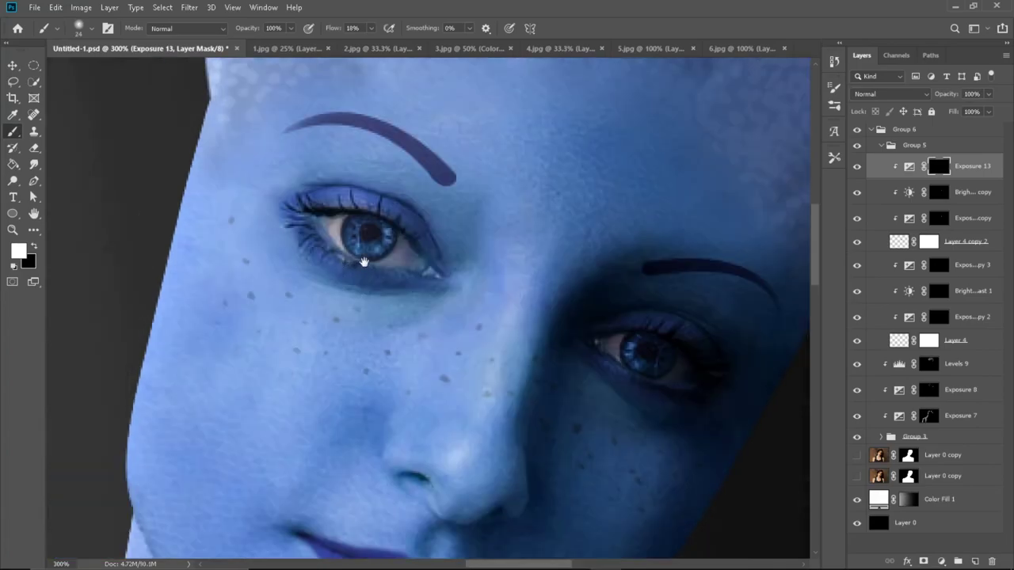
pyautogui.click(966, 265)
pyautogui.moveTo(532, 339)
pyautogui.mouseDown()
pyautogui.moveTo(453, 274)
pyautogui.moveTo(480, 390)
pyautogui.moveTo(423, 339)
pyautogui.mouseUp()
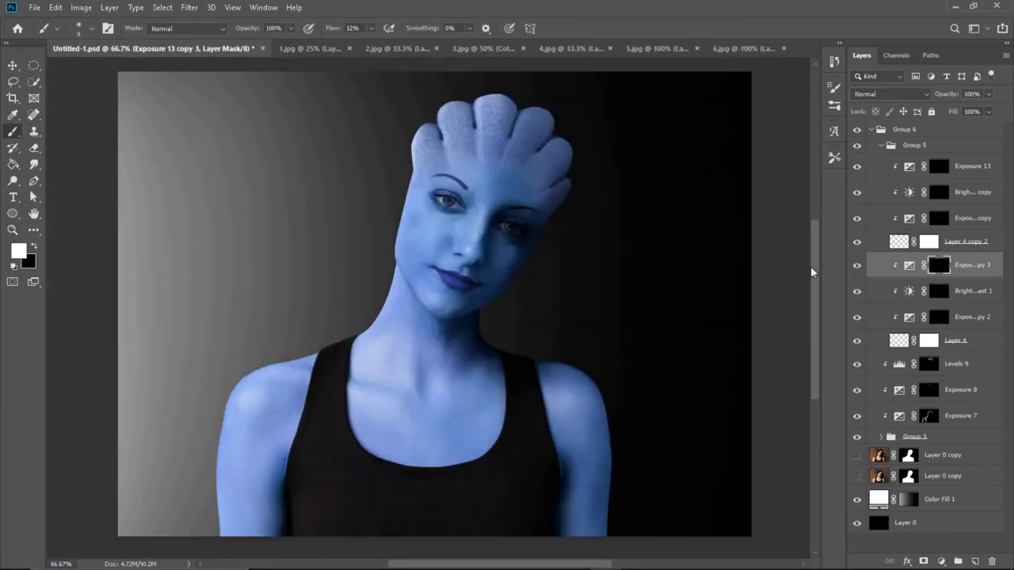
pyautogui.click(904, 129)
# Step: Add a clipped Exposure 14 layer with an inverted mask and paint rim light along the arm, neck and head
pyautogui.click(941, 561)
pyautogui.click(937, 410)
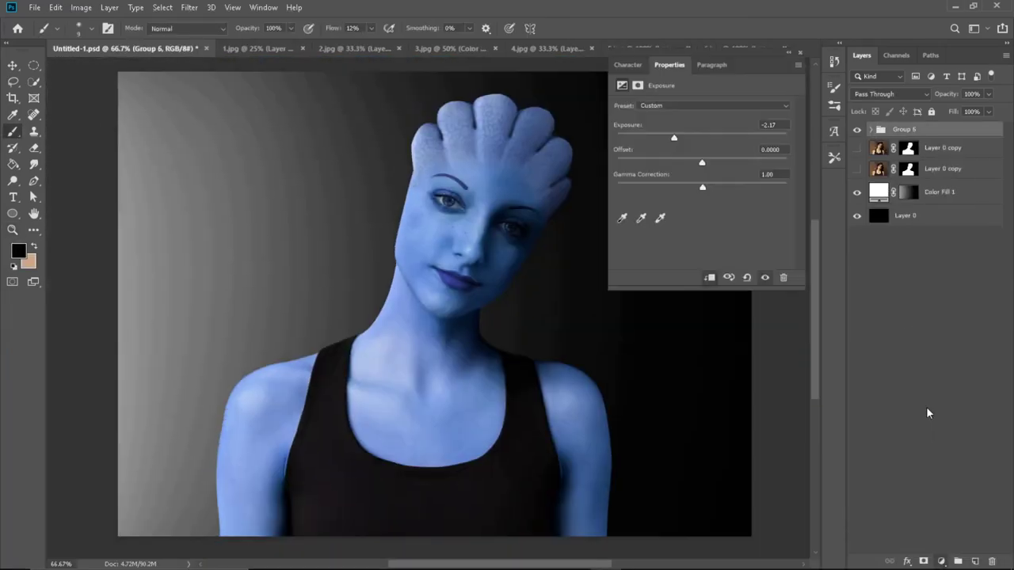
pyautogui.hotkey('ctrl', 'i')
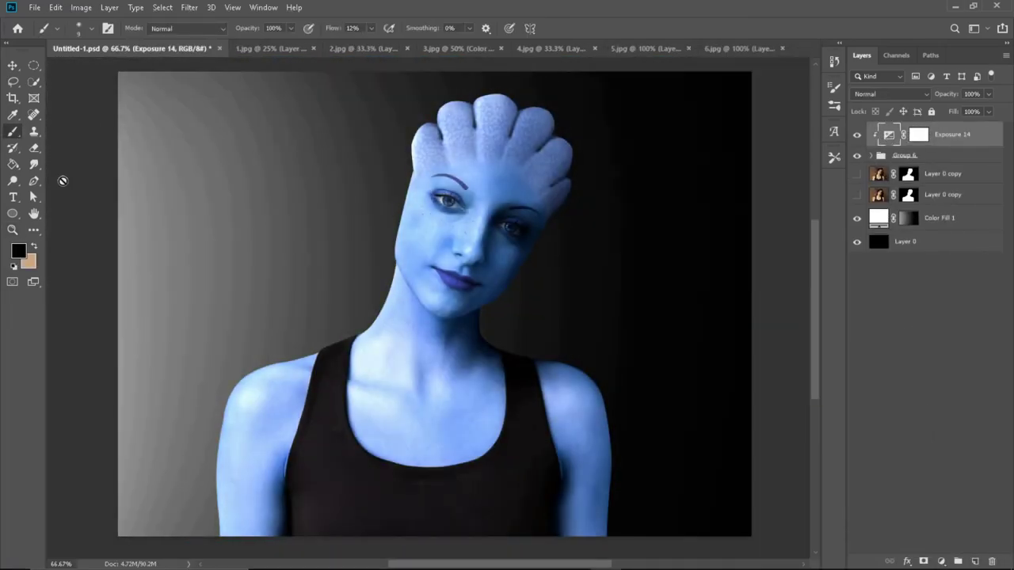
pyautogui.press('x')
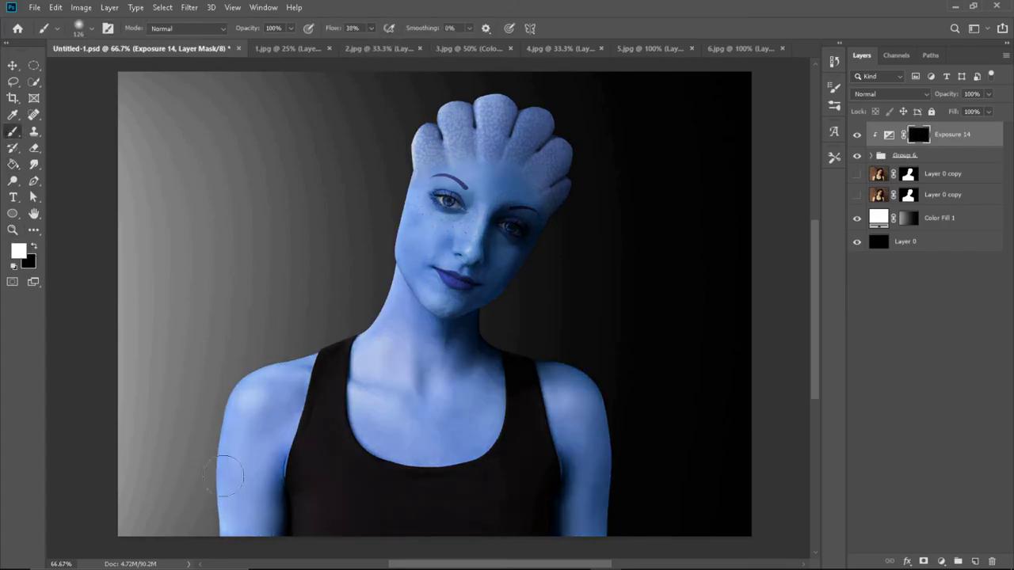
pyautogui.moveTo(224, 475); pyautogui.dragTo(413, 143)
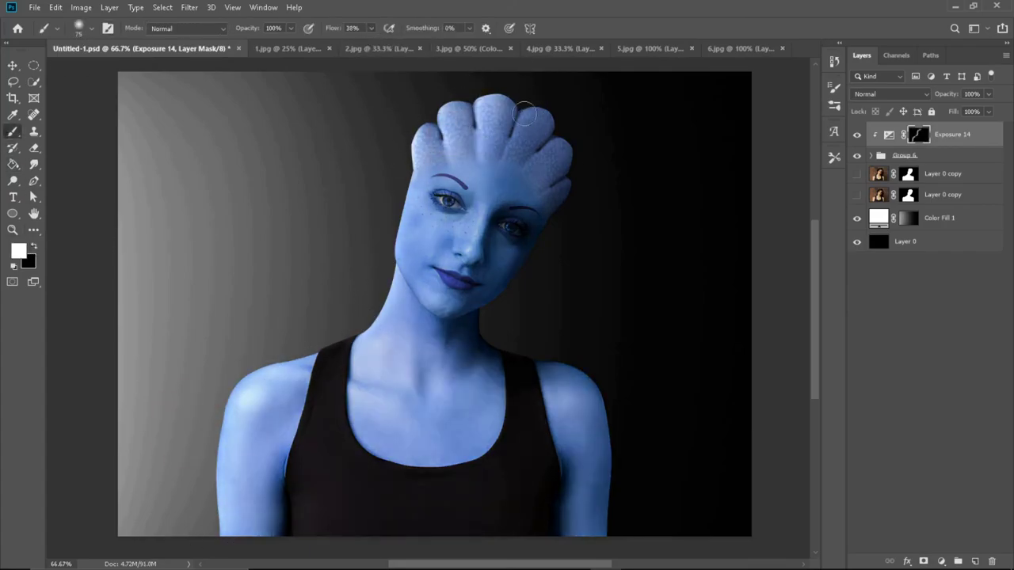
# Step: Paint an edge highlight near the crest on Exposure 15
pyautogui.press('x')
pyautogui.scroll(2, 443, 87)
pyautogui.moveTo(378, 205); pyautogui.dragTo(378, 236)
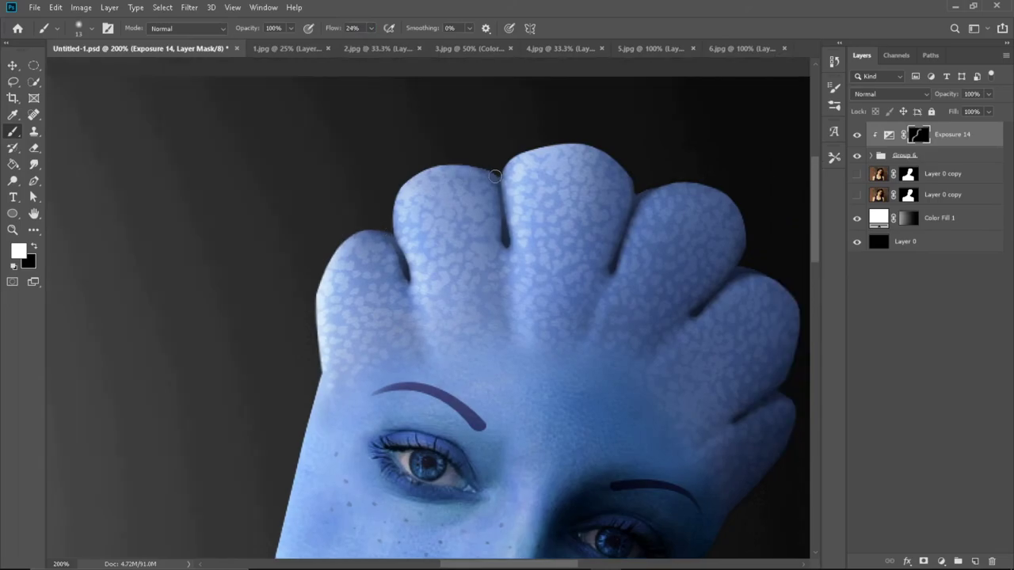
pyautogui.scroll(-3, 568, 161)
pyautogui.moveTo(507, 190); pyautogui.dragTo(597, 243)
pyautogui.scroll(-2, 596, 243)
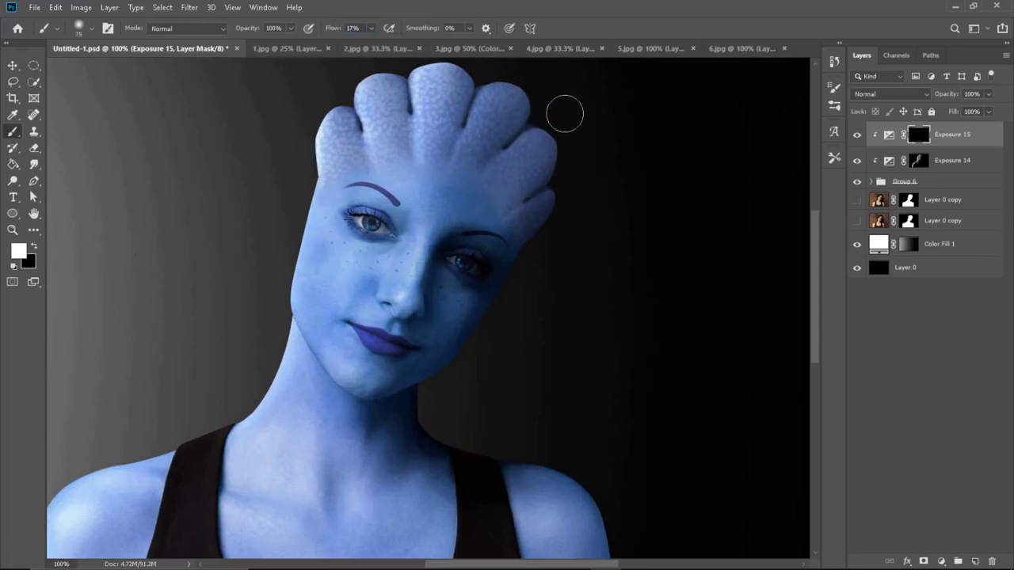
pyautogui.moveTo(565, 114); pyautogui.dragTo(623, 195)
# Step: Check the shoulder and arm edges and lower the brush flow to 6%
pyautogui.hotkey('ctrl', '-')
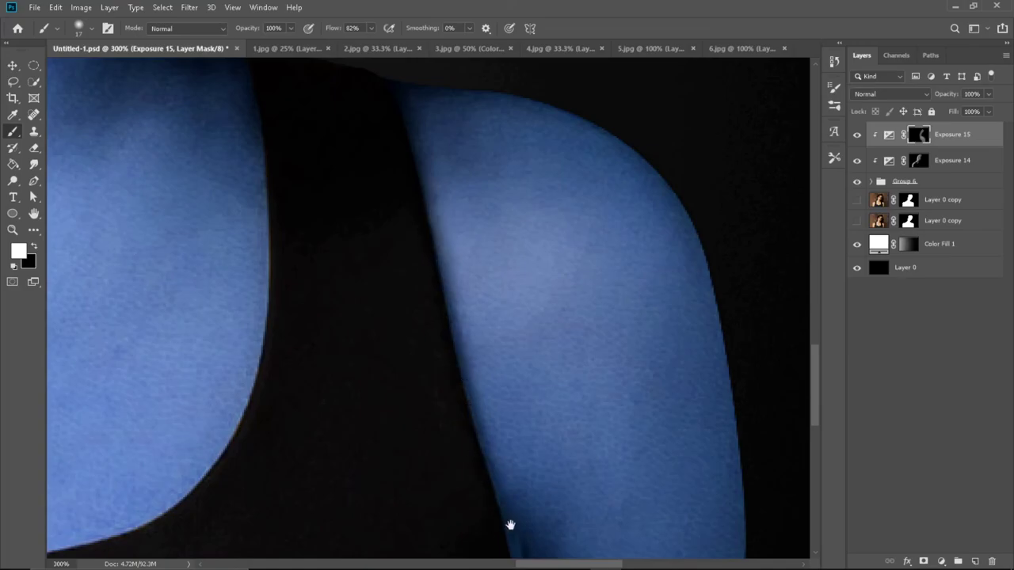
pyautogui.moveTo(510, 525)
pyautogui.mouseDown()
pyautogui.moveTo(391, 317)
pyautogui.moveTo(349, 97)
pyautogui.mouseUp()
pyautogui.moveTo(308, 475); pyautogui.dragTo(608, 457)
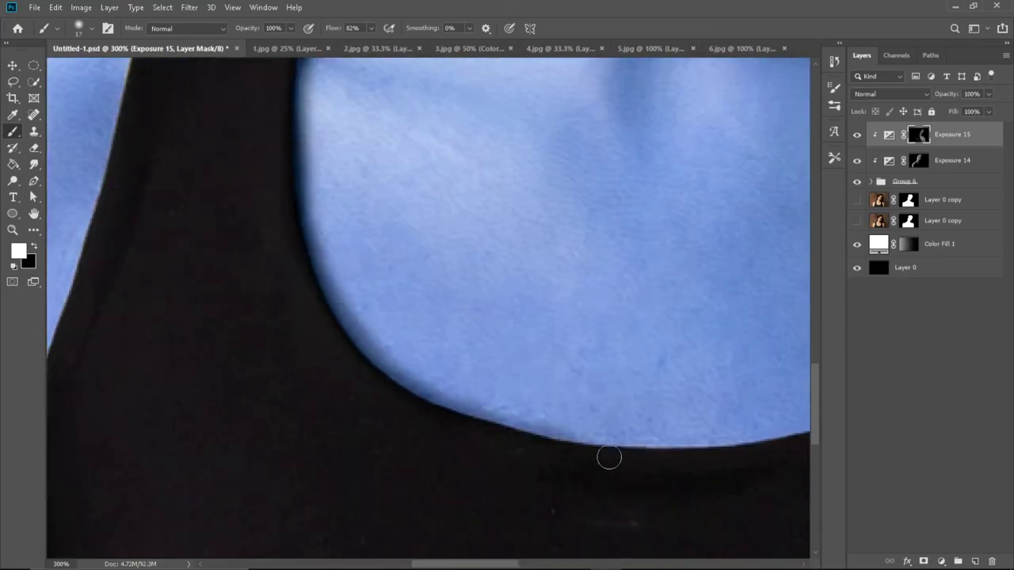
pyautogui.hotkey('ctrl', '-')
pyautogui.hotkey('ctrl', '+')
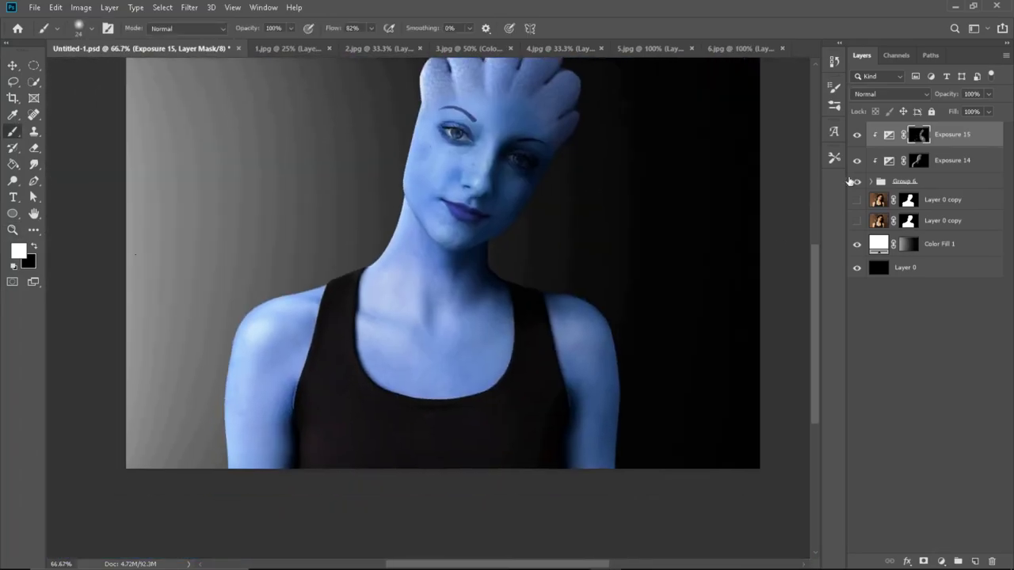
pyautogui.scroll(2, 611, 219)
pyautogui.click(370, 28)
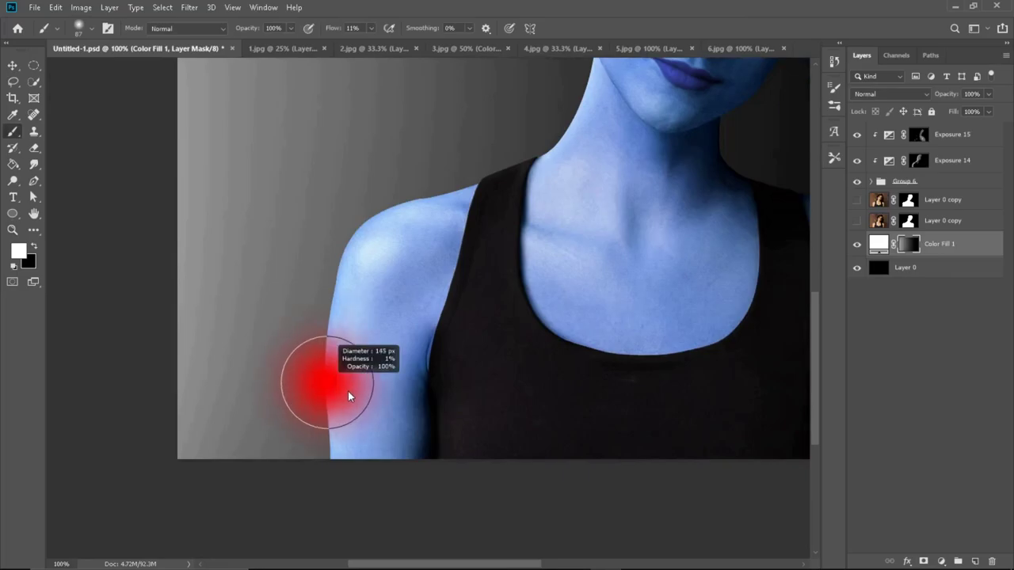
pyautogui.moveTo(370, 27); pyautogui.dragTo(369, 46)
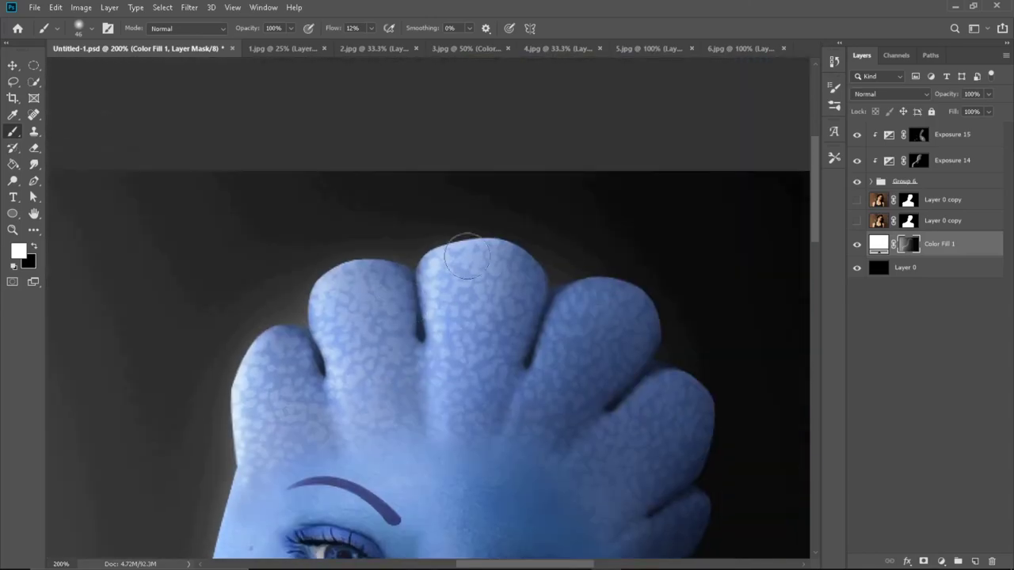
pyautogui.keyDown('alt'); pyautogui.click(491, 333); pyautogui.keyUp('alt')
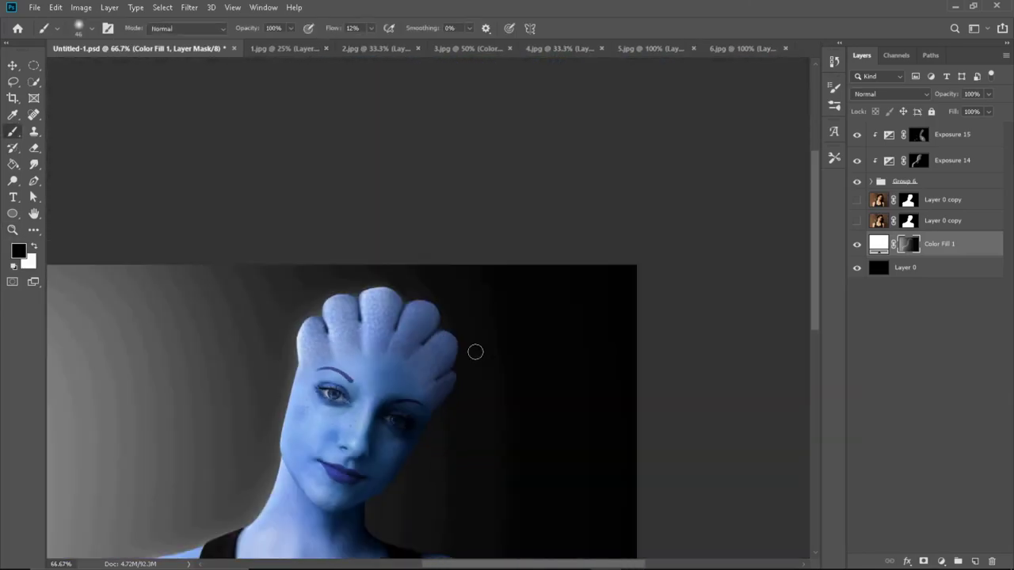
pyautogui.press('b')
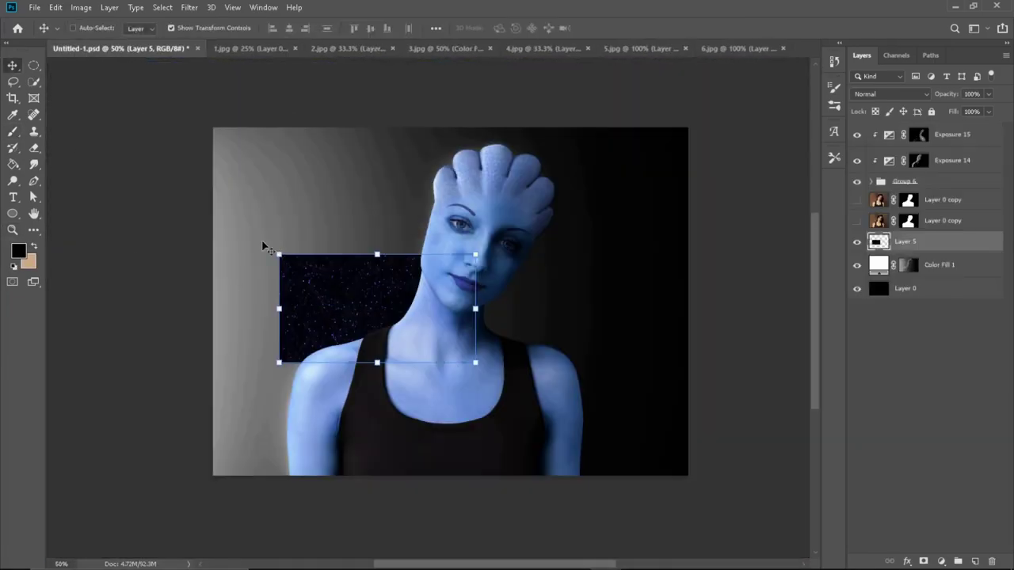
# Step: Rotate the starfield 90°, enlarge it to about 178%, and stretch a duplicate across the canvas
pyautogui.moveTo(270, 248); pyautogui.dragTo(443, 190)
pyautogui.moveTo(400, 327); pyautogui.dragTo(290, 242)
pyautogui.moveTo(337, 317); pyautogui.dragTo(420, 472)
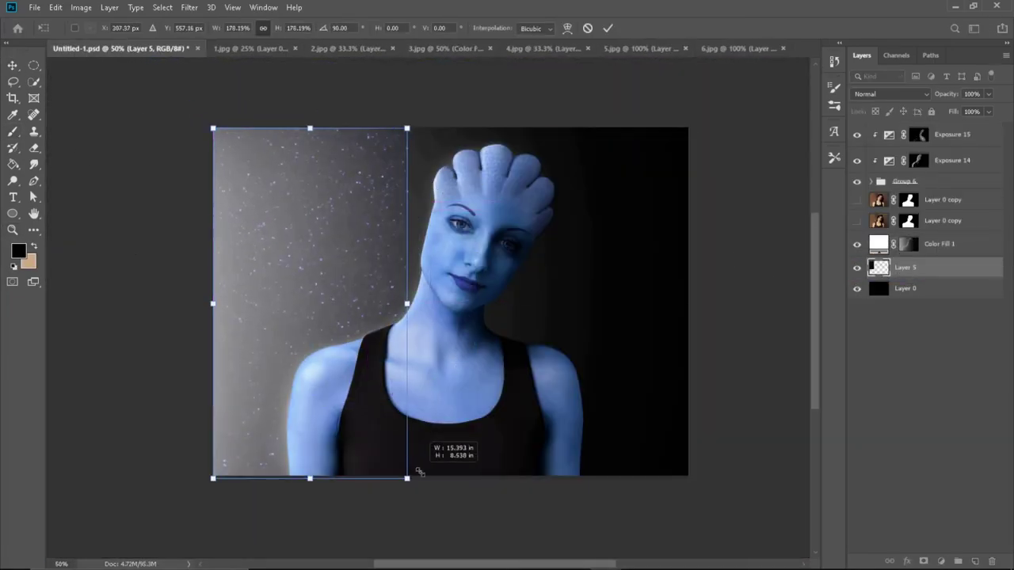
pyautogui.press('Return')
pyautogui.hotkey('ctrl', 'j')
pyautogui.moveTo(533, 308); pyautogui.dragTo(704, 305)
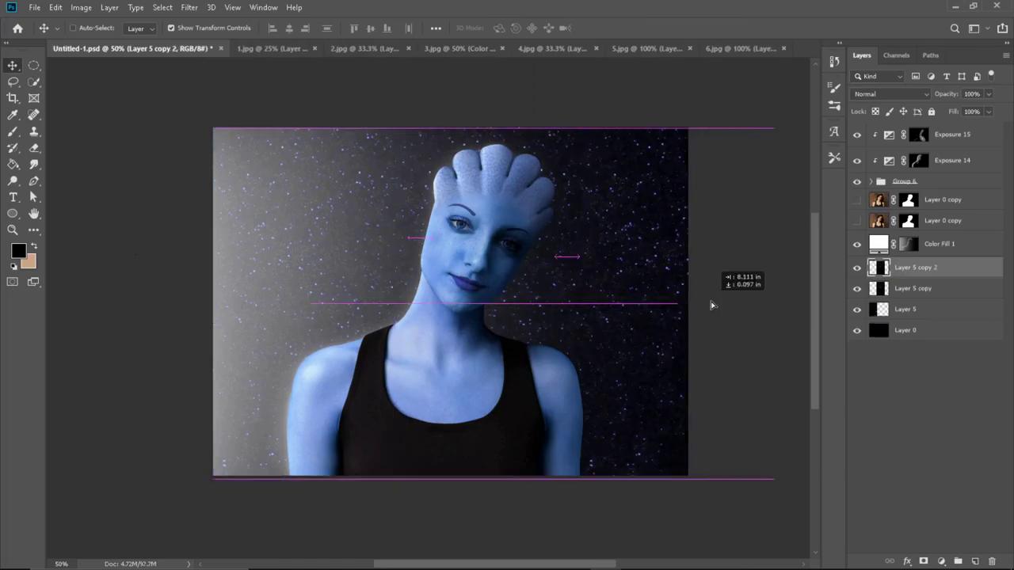
# Step: Blend the stars in Screen mode at about 25% fill and apply a 2.8 px Gaussian Blur
pyautogui.click(889, 93)
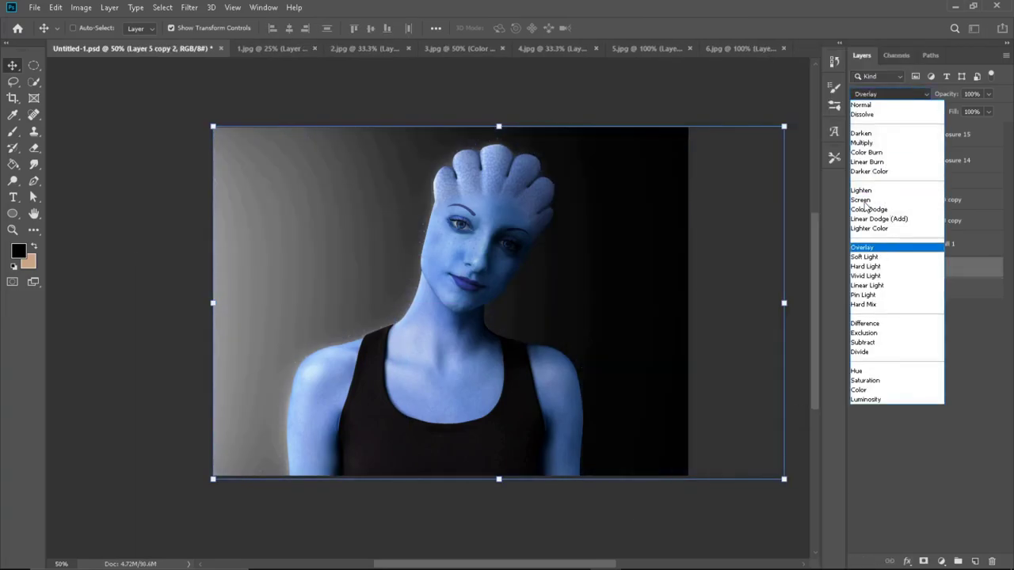
pyautogui.click(871, 200)
pyautogui.moveTo(987, 111); pyautogui.dragTo(948, 128)
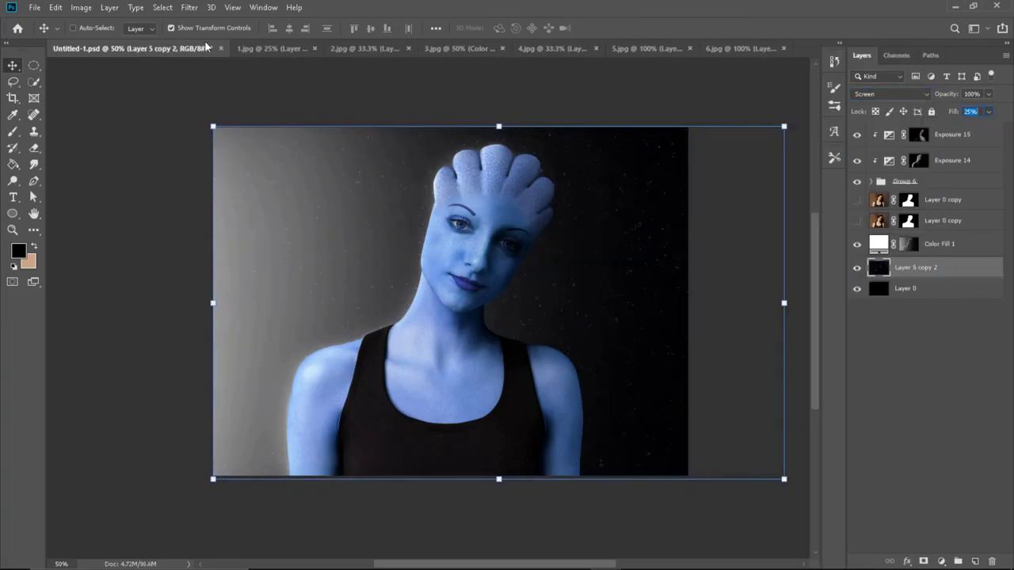
pyautogui.click(189, 7)
pyautogui.click(214, 20)
pyautogui.press('Return')
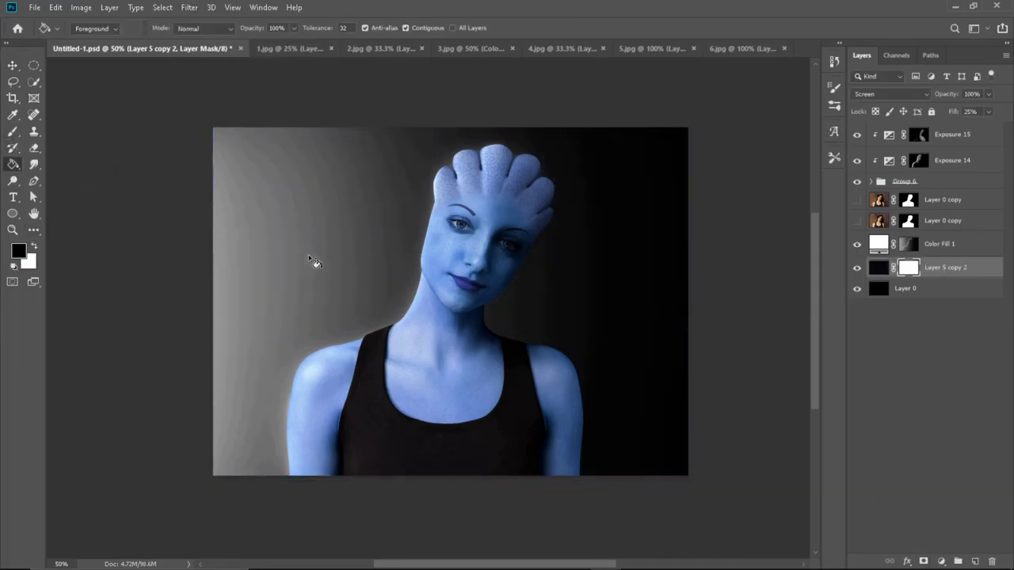
# Step: Add a mask to the star layer and hide the stars over the bright left background
pyautogui.press('b')
pyautogui.click(371, 28)
pyautogui.click(415, 317)
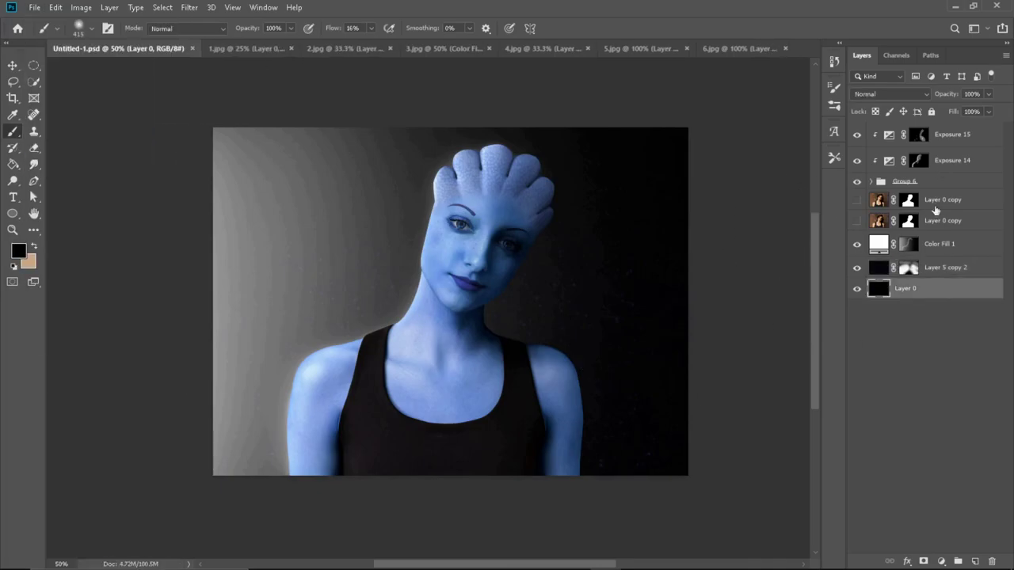
# Step: Stamp all visible layers into a new merged Layer 1 with Ctrl+Alt+Shift+E
pyautogui.rightClick(943, 134)
pyautogui.click(787, 403)
pyautogui.press('m')
pyautogui.hotkey('ctrl', 'shift', 'alt', 'e')
# Step: Open the merged layer in the Camera Raw Filter and add a little Clarity in Basic
pyautogui.click(189, 7)
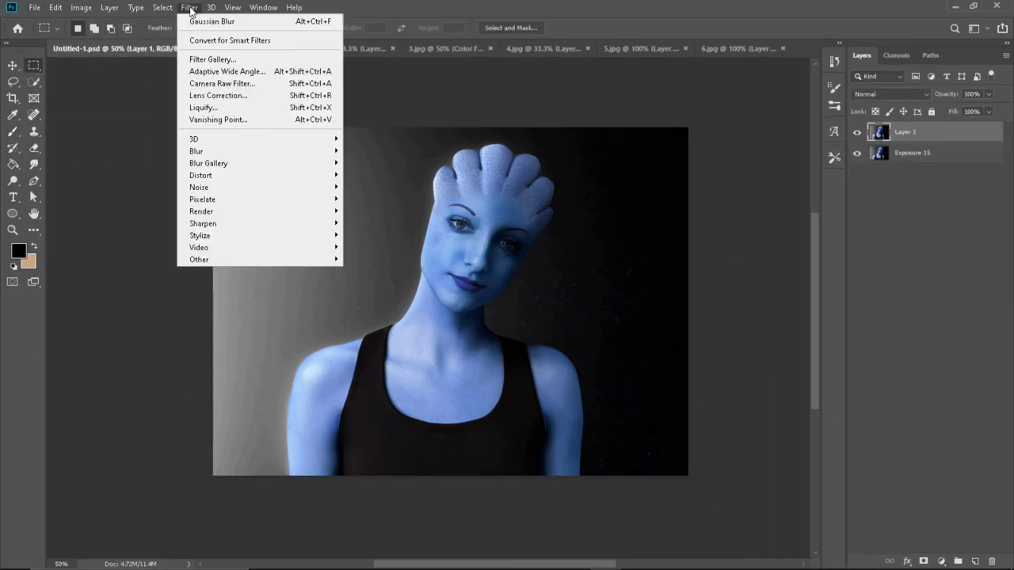
pyautogui.click(227, 82)
pyautogui.click(853, 176)
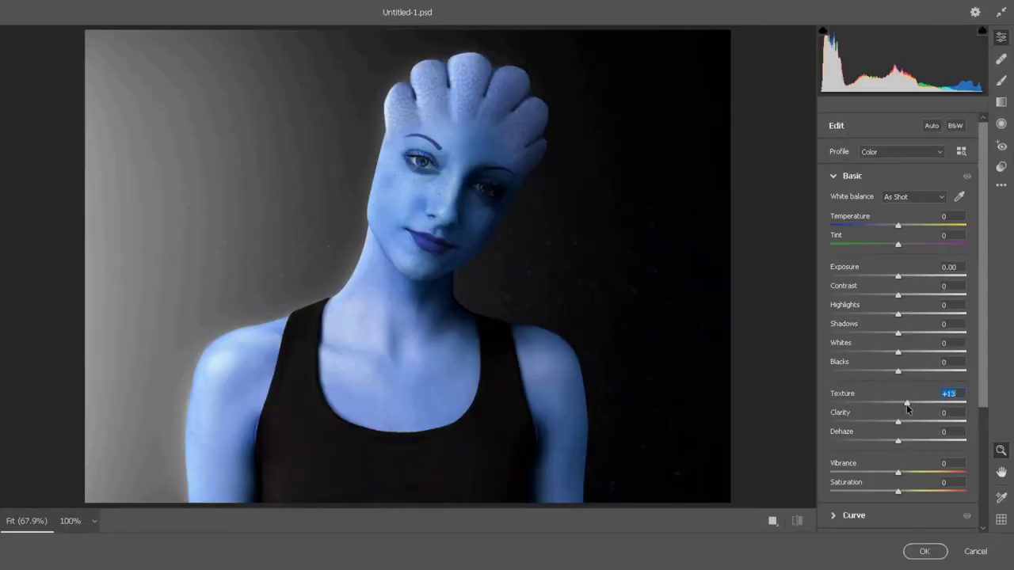
pyautogui.moveTo(933, 408); pyautogui.dragTo(900, 425)
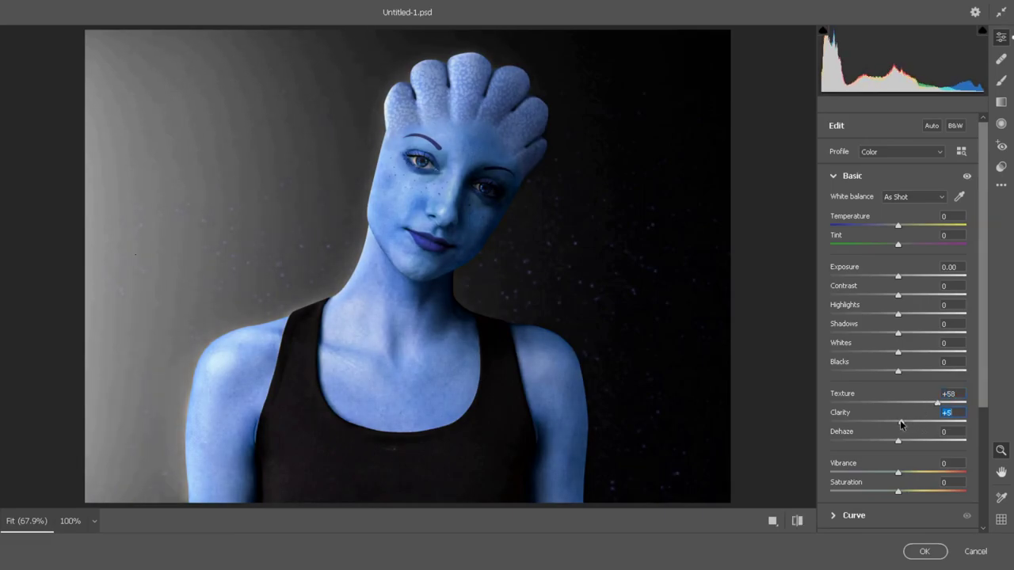